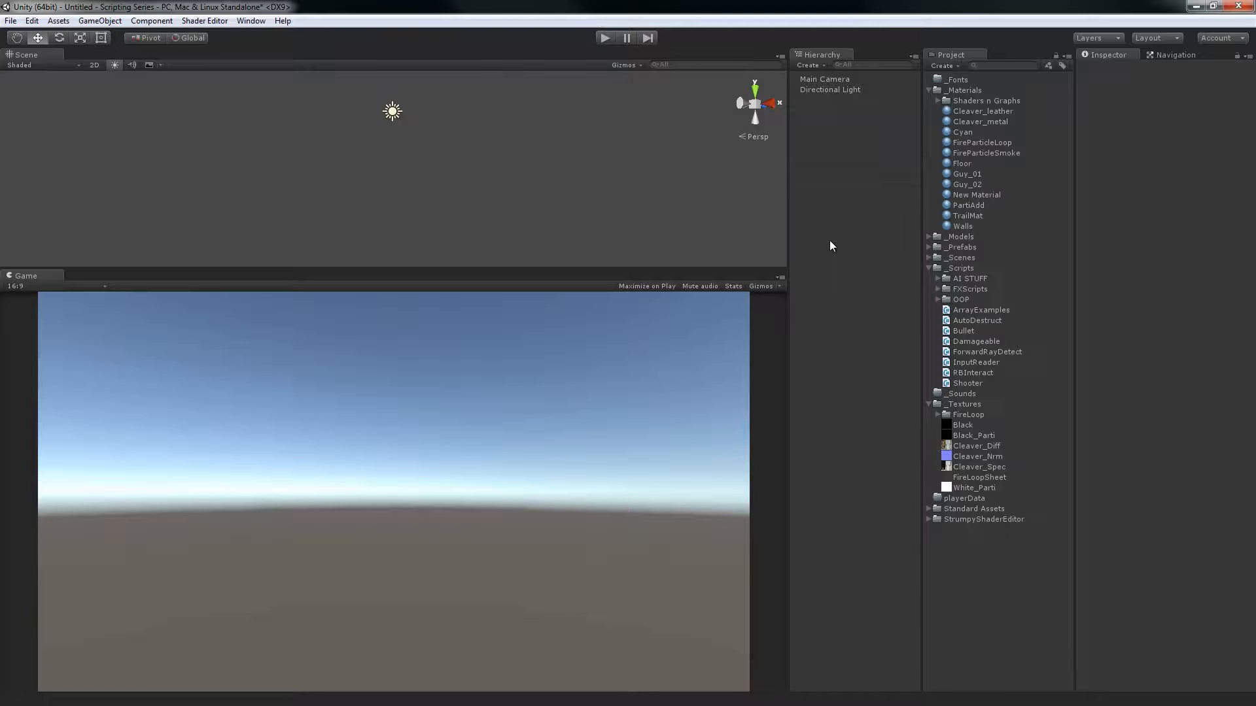
Add a 3D plane to the scene
right_click(848, 137)
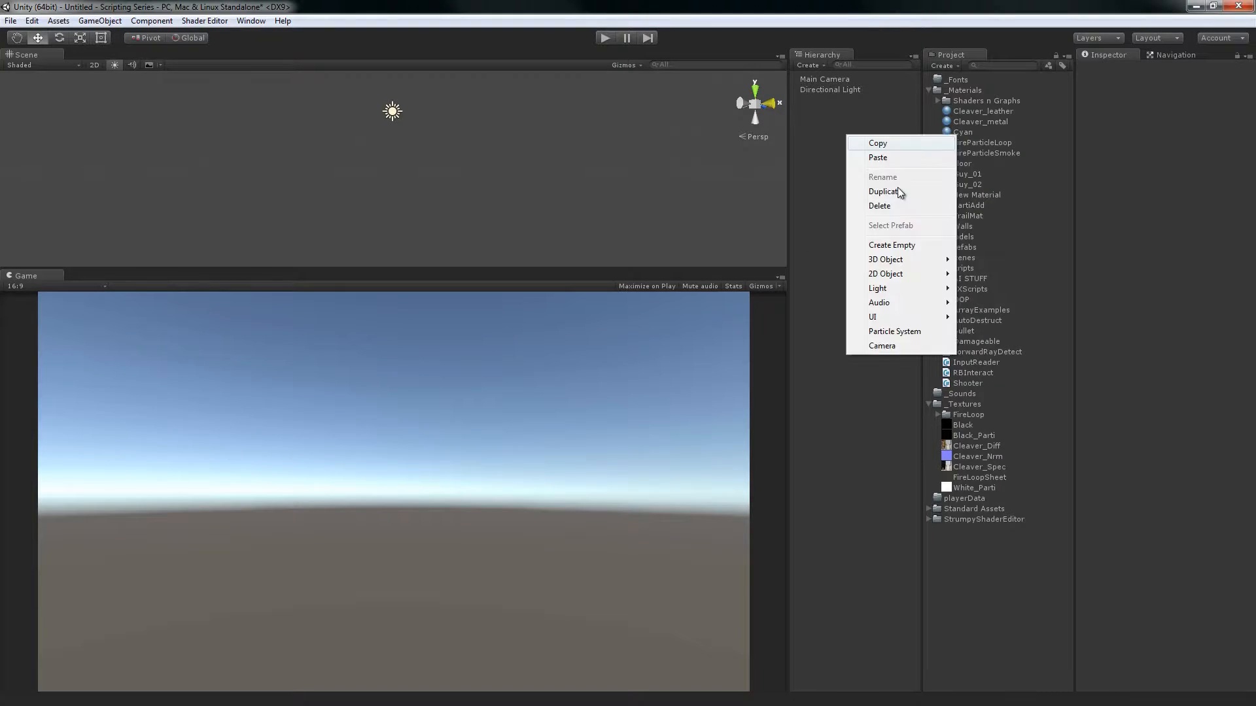
mouse_move(890, 259)
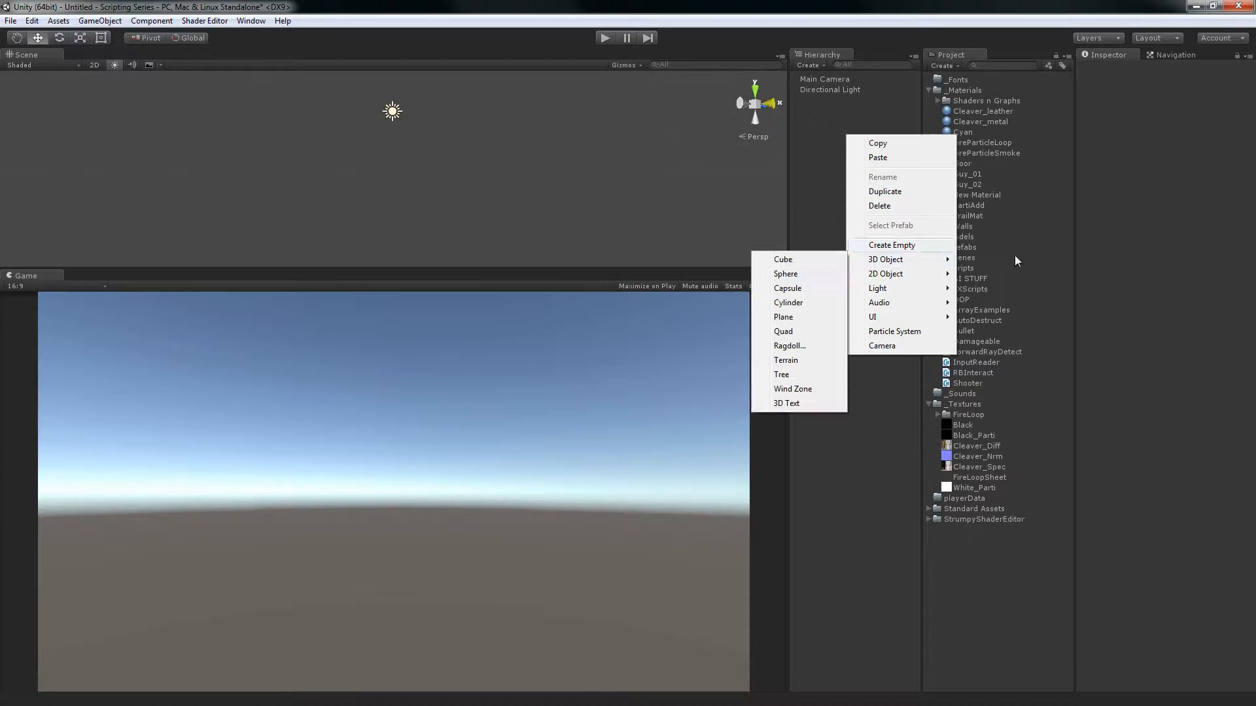
click(803, 317)
alt+drag(532, 146, 575, 129)
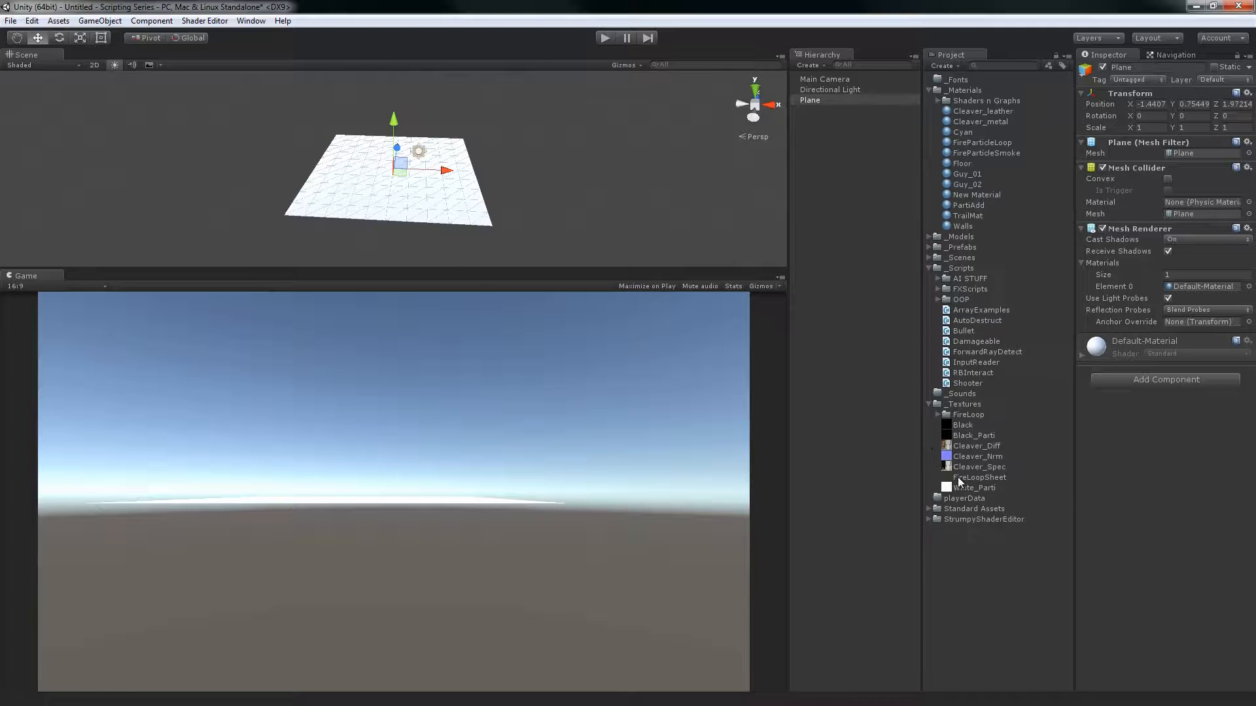
Apply the FireLoopSheet texture to the plane, and delete the plane after viewing it from above
drag(979, 478, 443, 209)
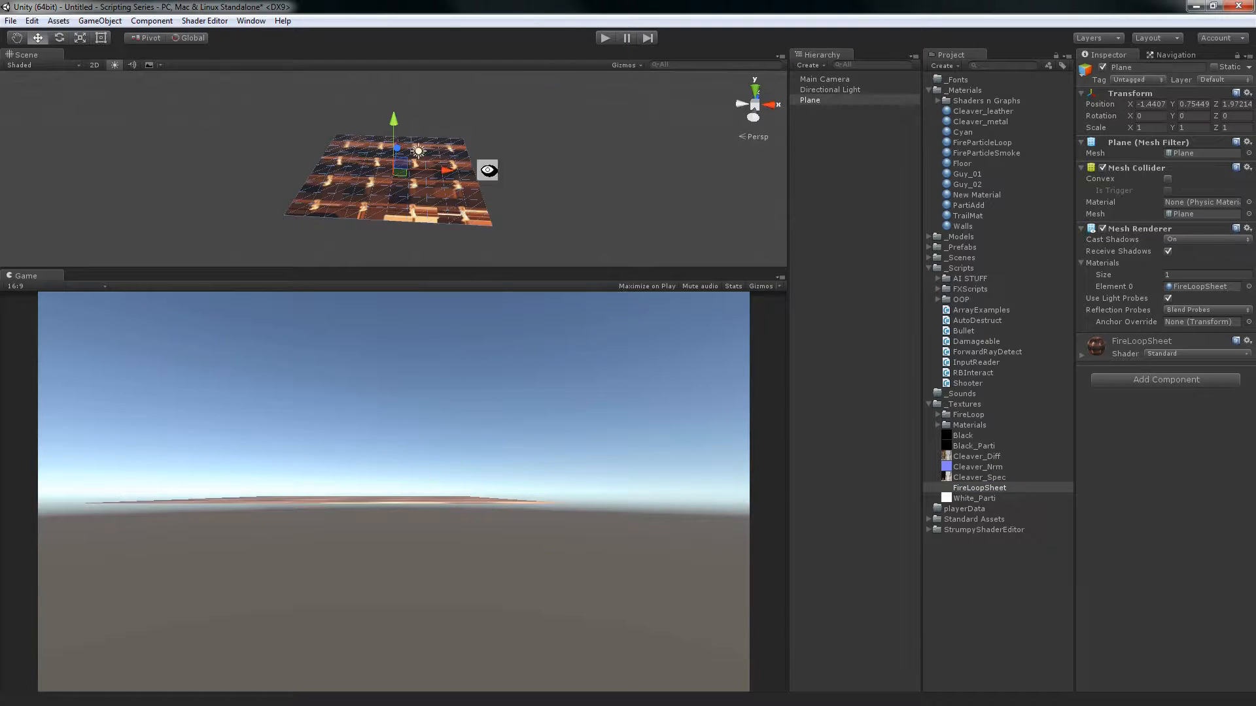
mouse_move(488, 170)
alt+mouse_down()
mouse_move(553, 219)
mouse_move(576, 165)
mouse_move(572, 208)
mouse_move(616, 225)
mouse_move(482, 174)
mouse_move(611, 196)
mouse_move(591, 147)
mouse_move(589, 183)
mouse_move(567, 140)
mouse_move(425, 152)
mouse_move(570, 193)
mouse_move(484, 162)
alt+mouse_up()
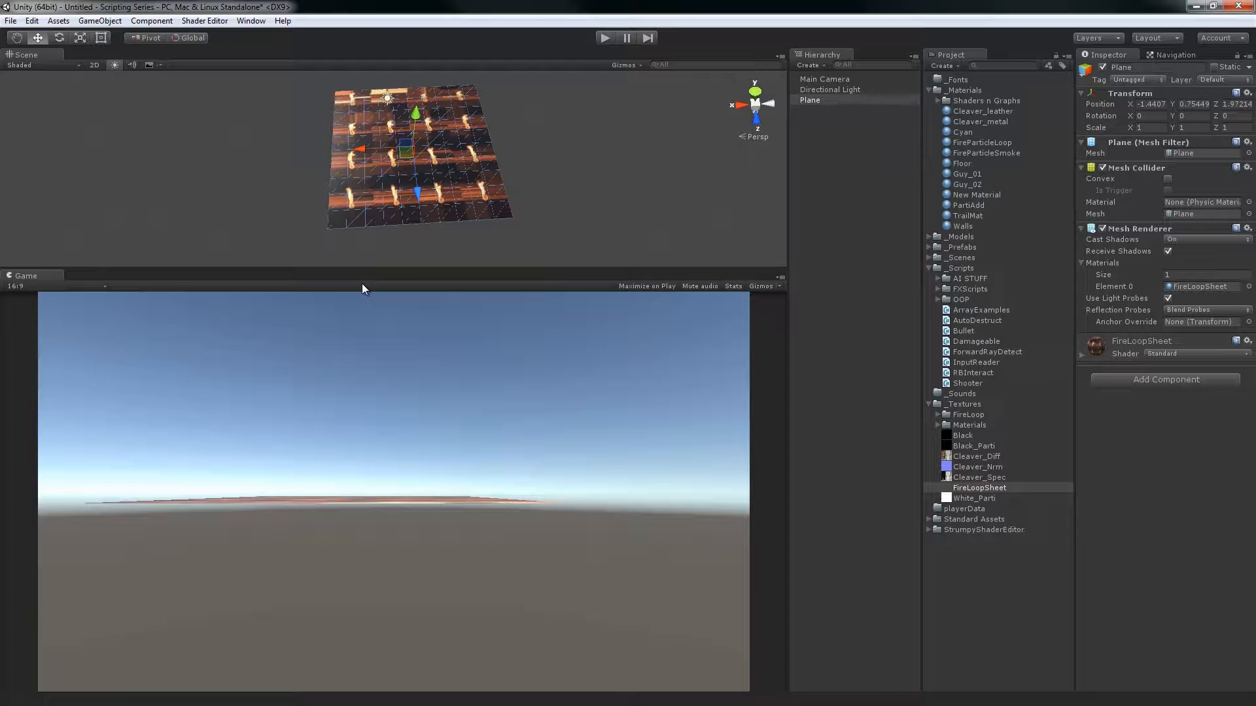
alt+drag(469, 210, 494, 200)
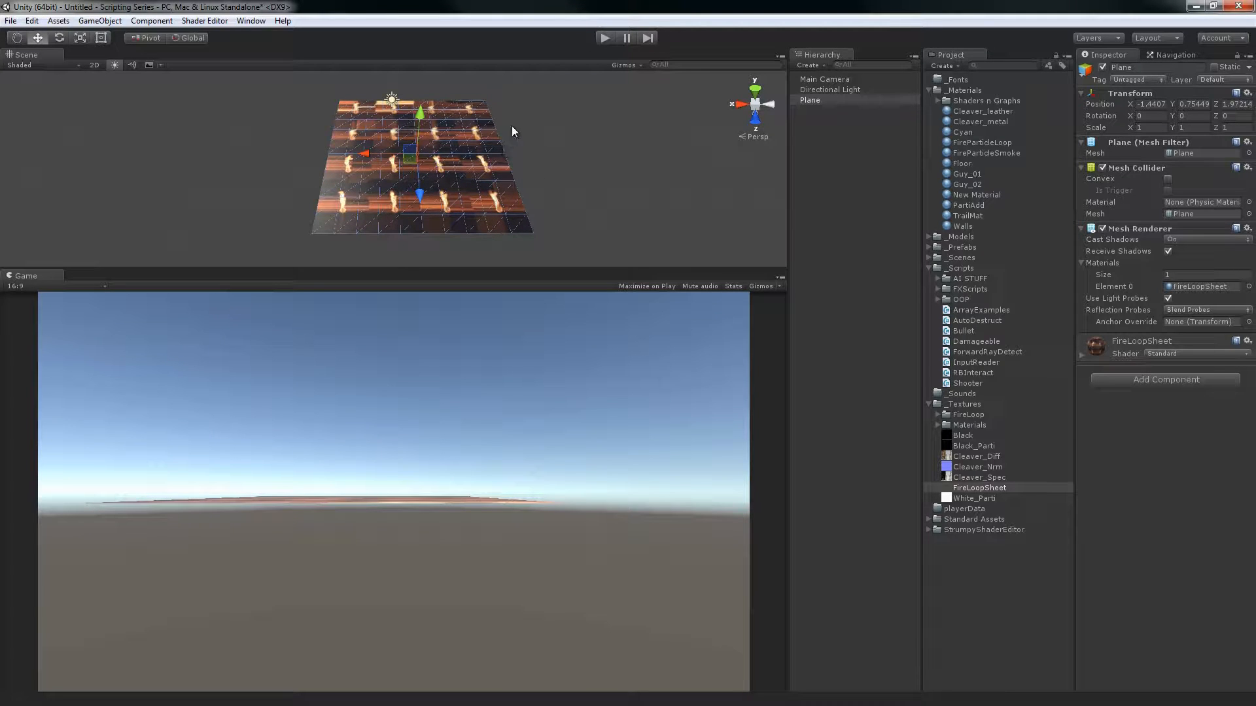
alt+drag(512, 127, 502, 165)
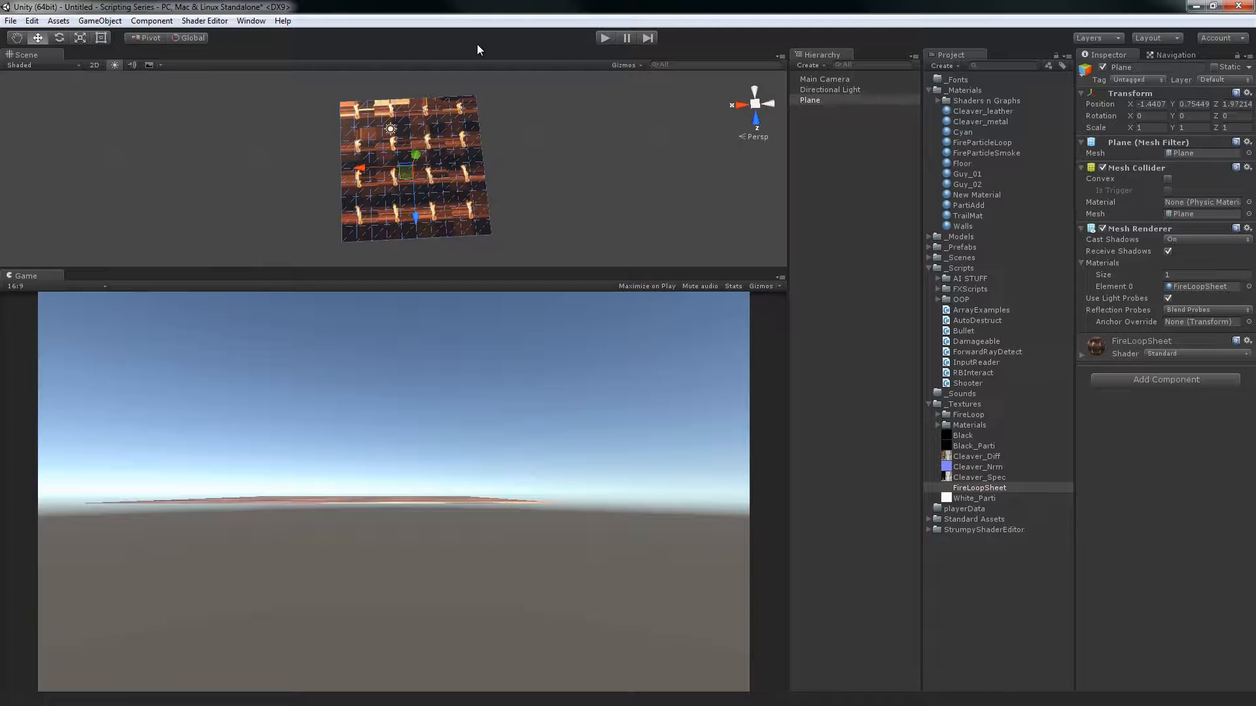
key(Delete)
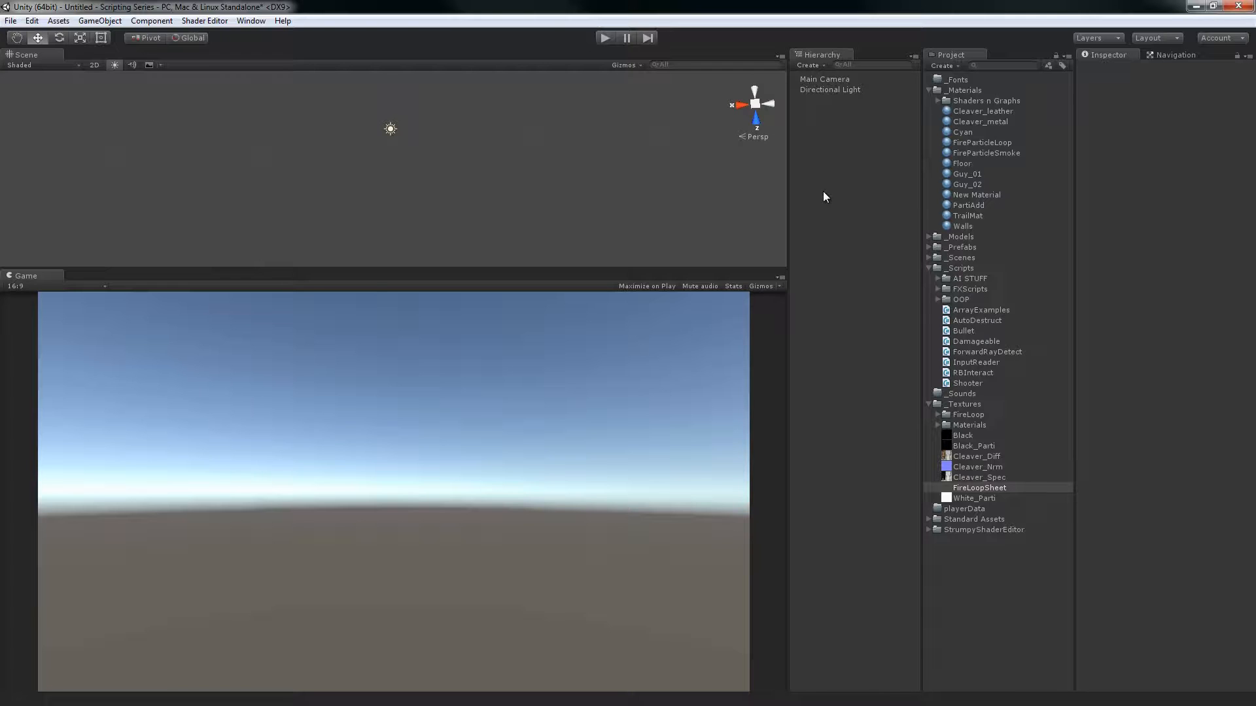
Create a particle system through the Hierarchy and delete it again
right_click(844, 180)
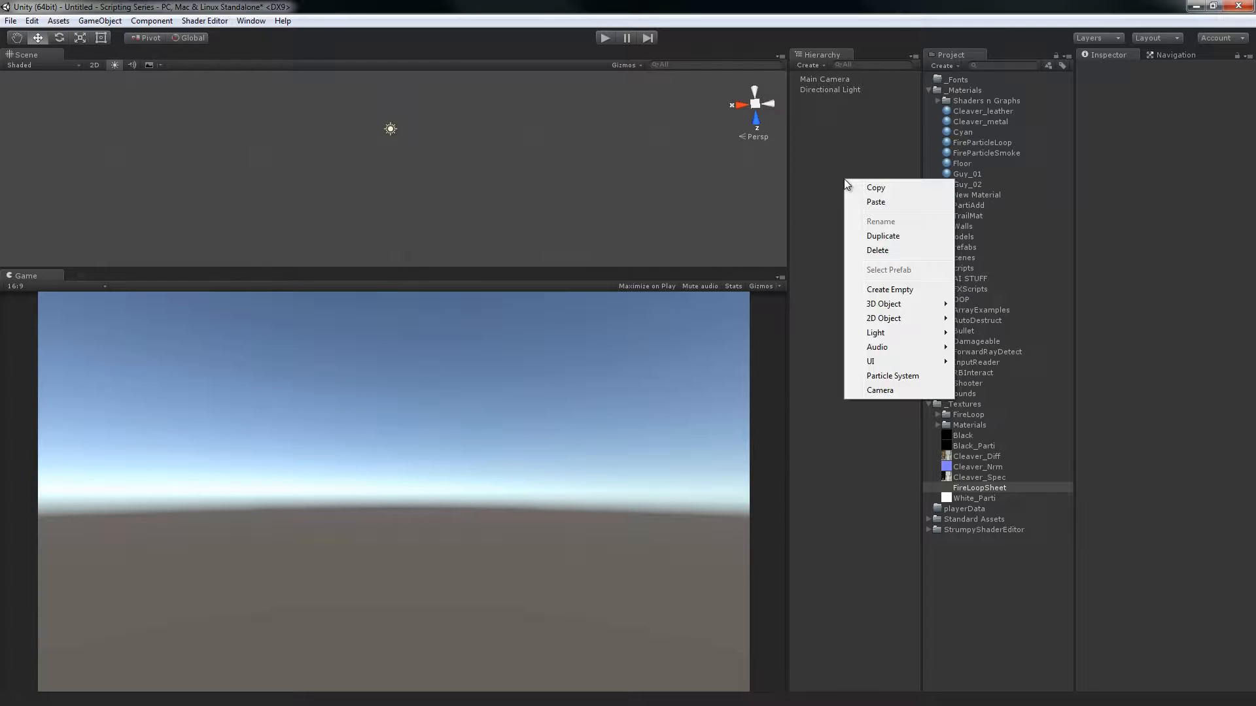
click(868, 376)
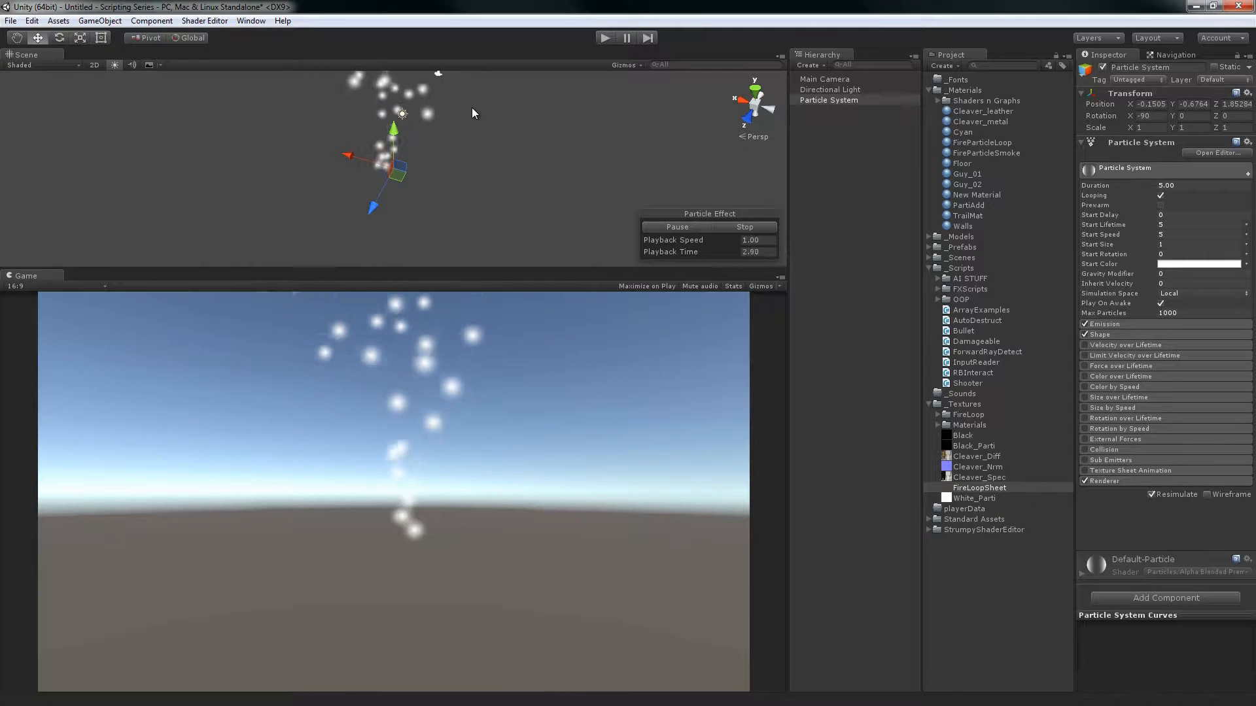
key(Delete)
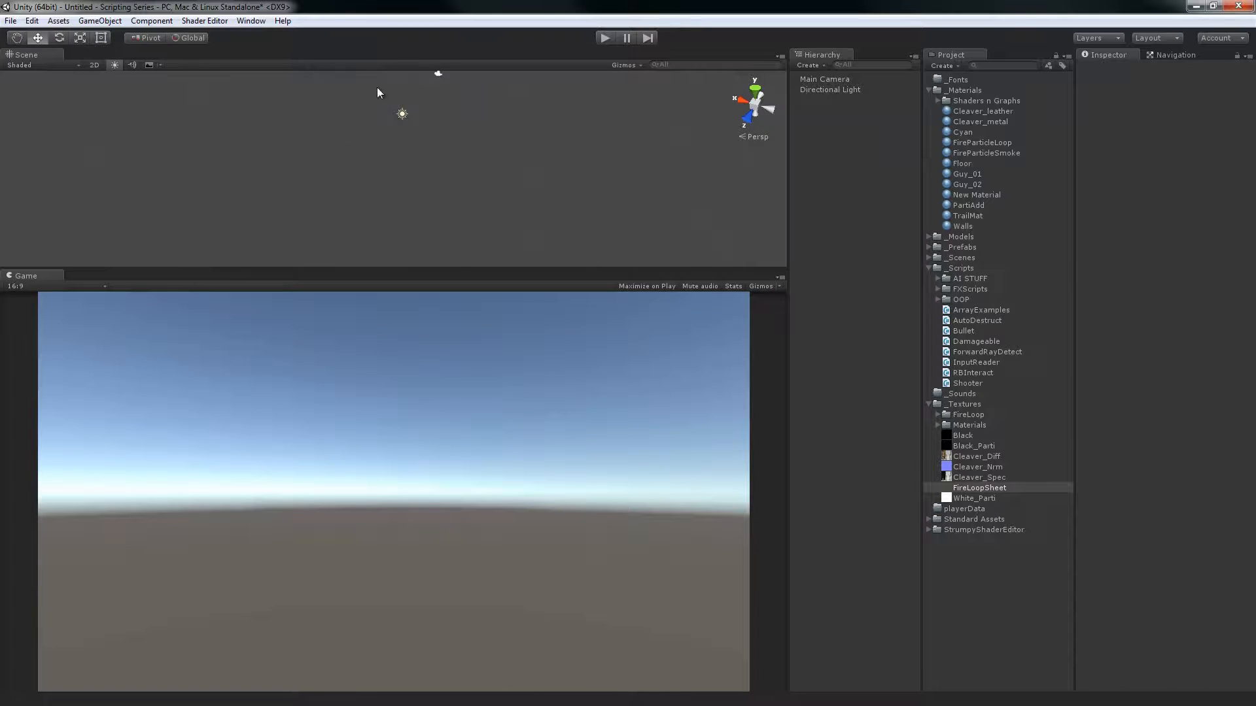
Add a new particle system object to the scene
click(103, 22)
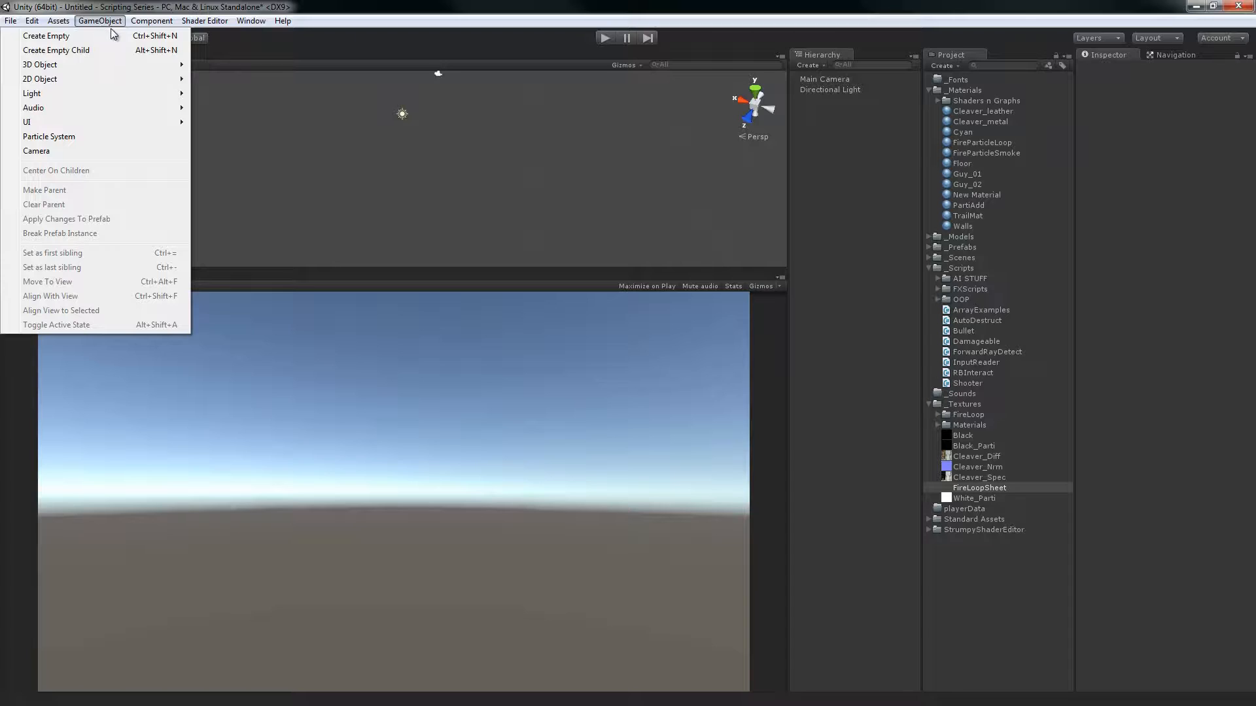
click(53, 136)
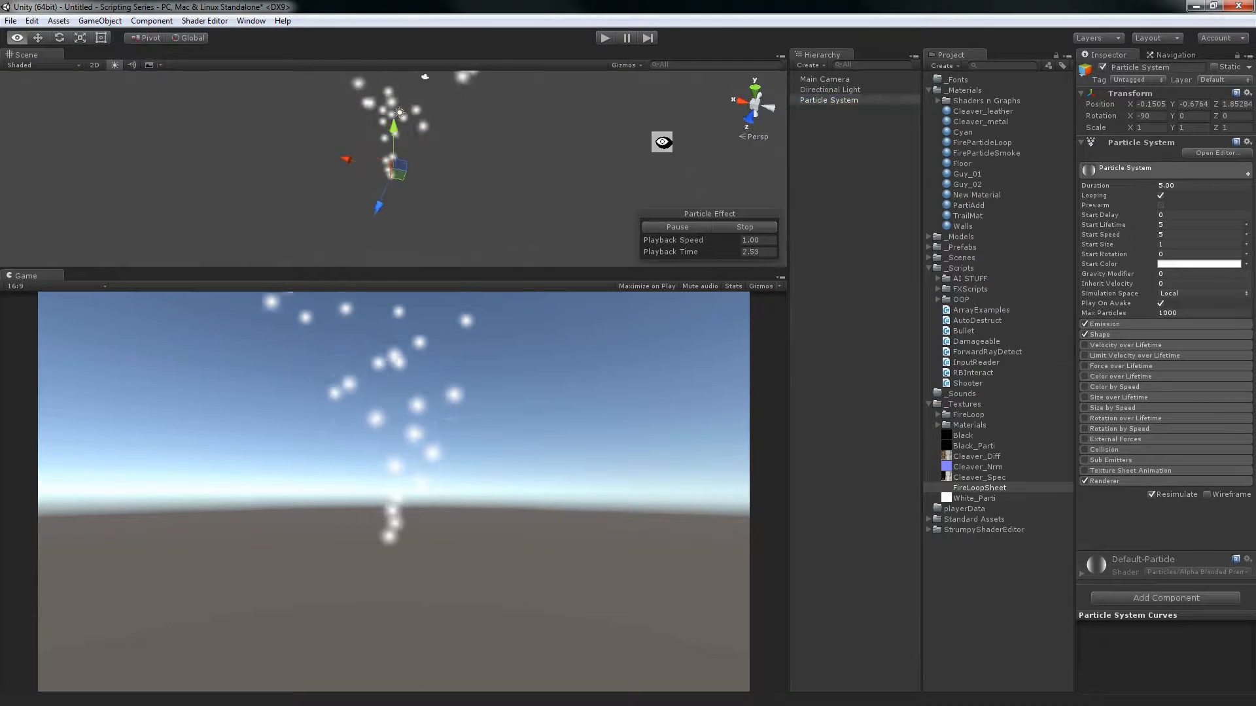
right_click(857, 186)
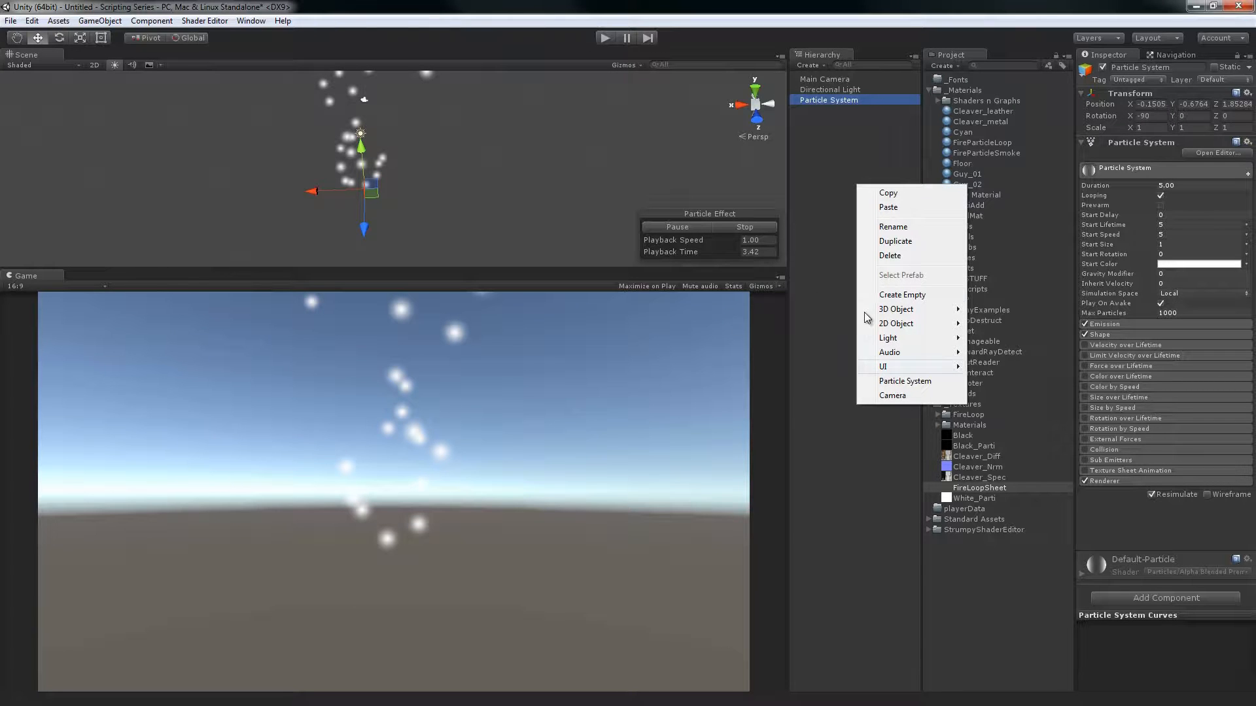
click(809, 296)
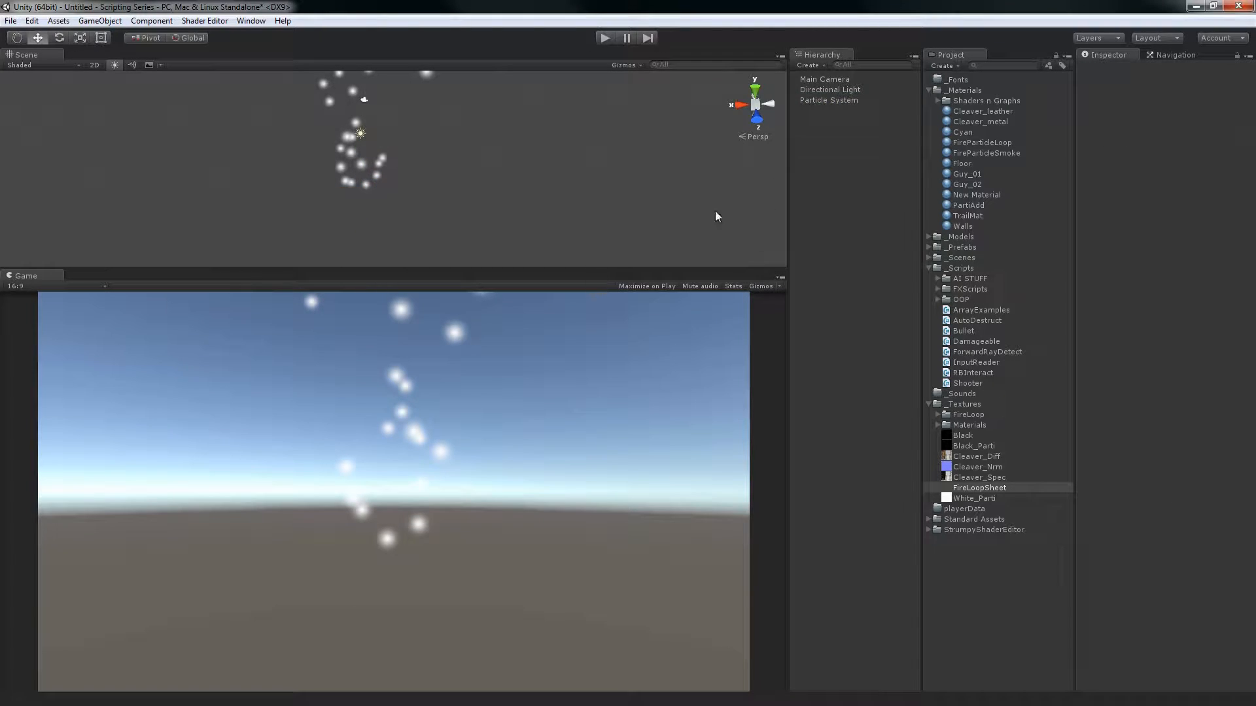
Set the particle system's position to X 0, Y -2, Z 0
click(838, 101)
click(1151, 104)
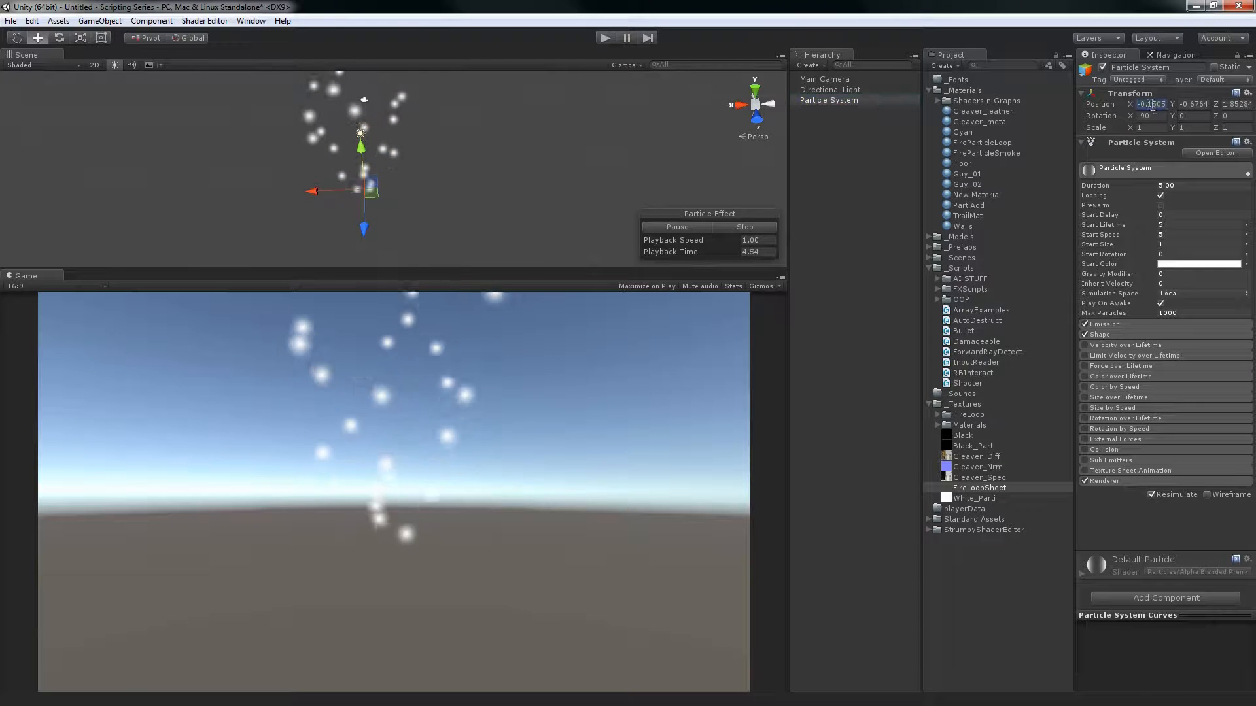
text(0)
key(Tab)
text(0)
key(Tab)
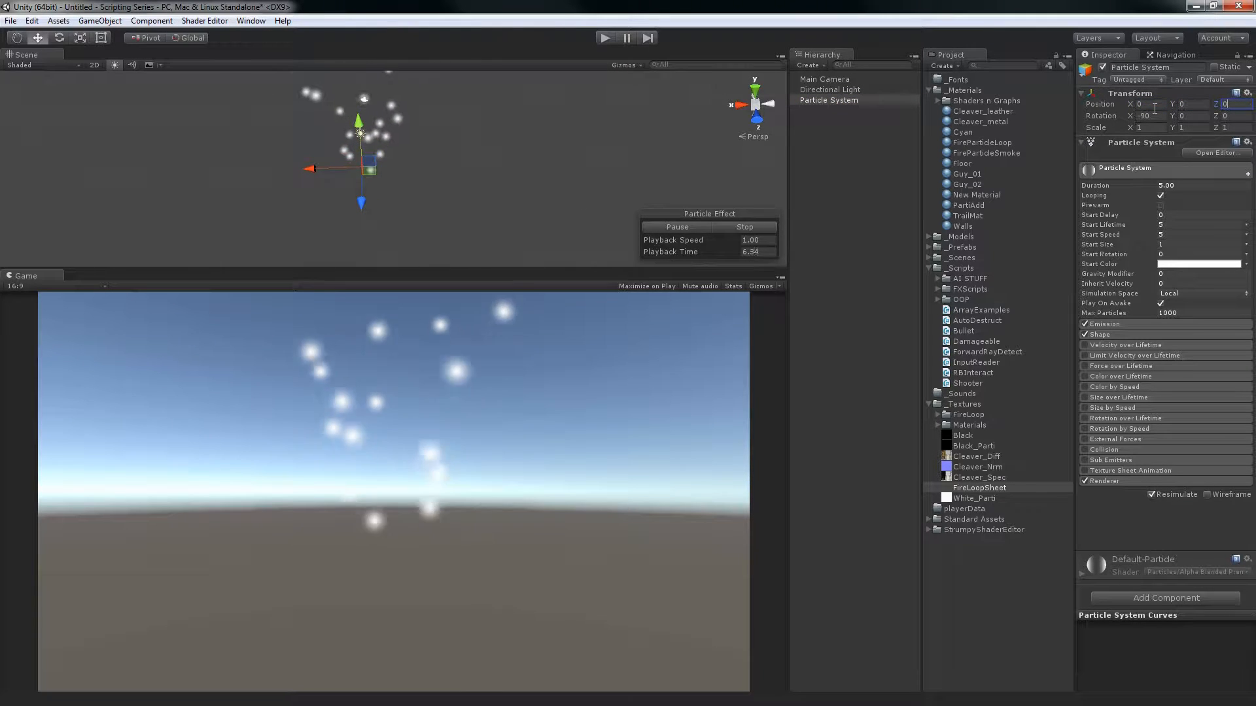
text(0)
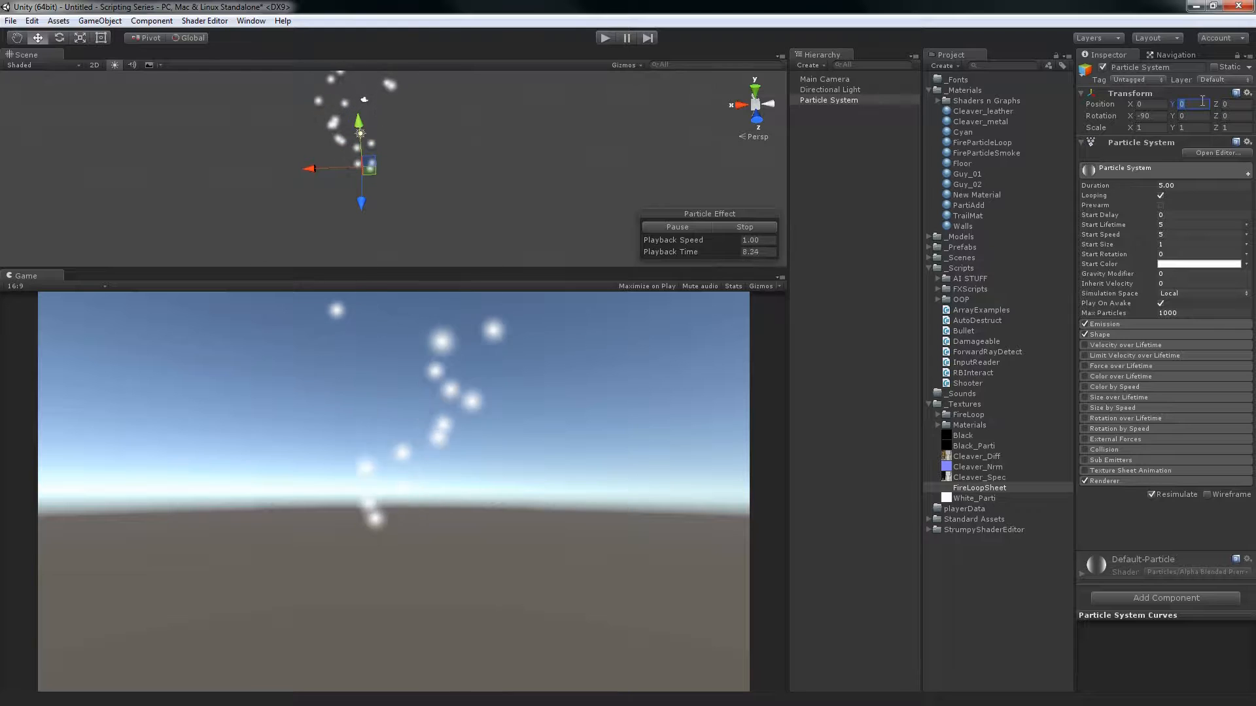
click(1200, 104)
text(-2)
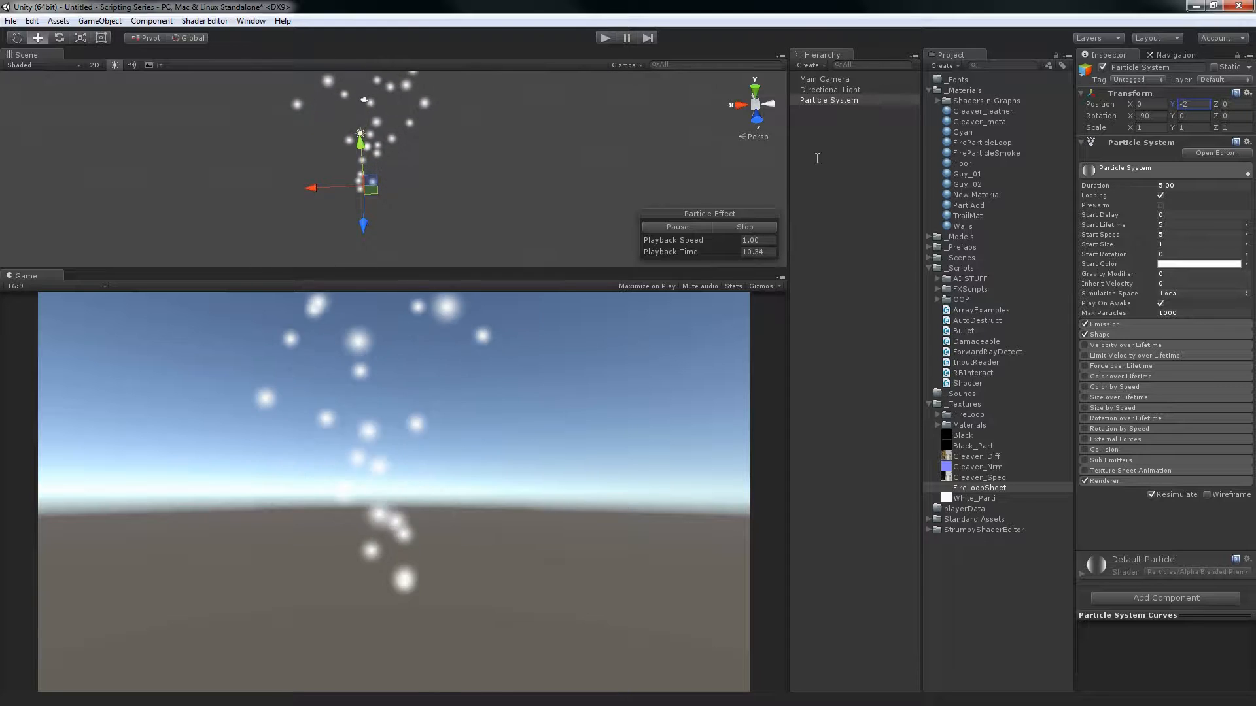
Enlarge the Scene view and pause the particle effect's simulation
alt+drag(496, 139, 543, 126)
drag(504, 270, 407, 283)
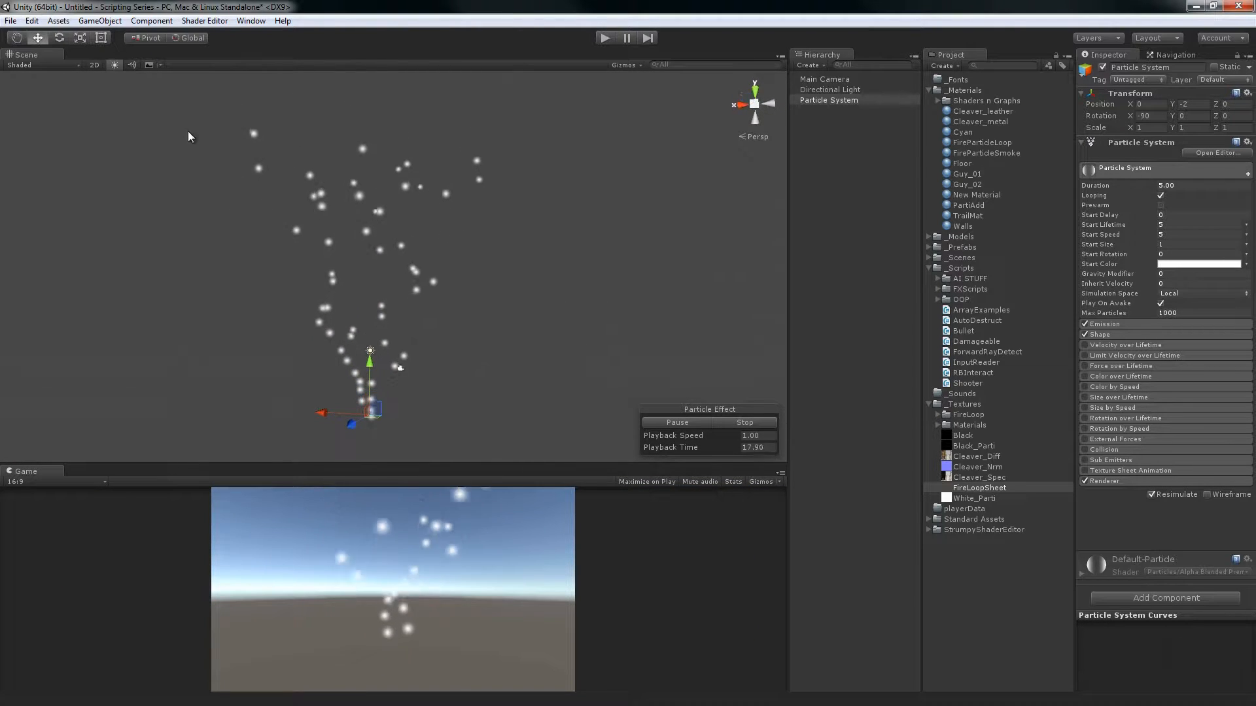
click(620, 37)
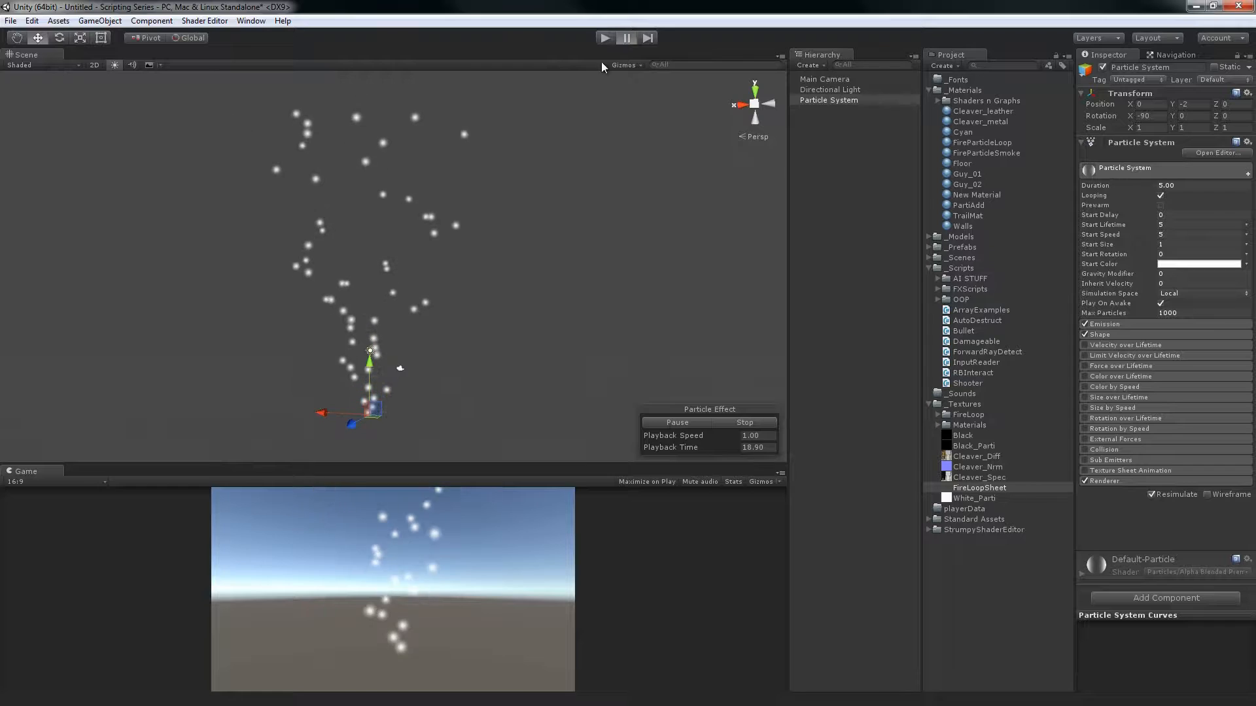
click(695, 424)
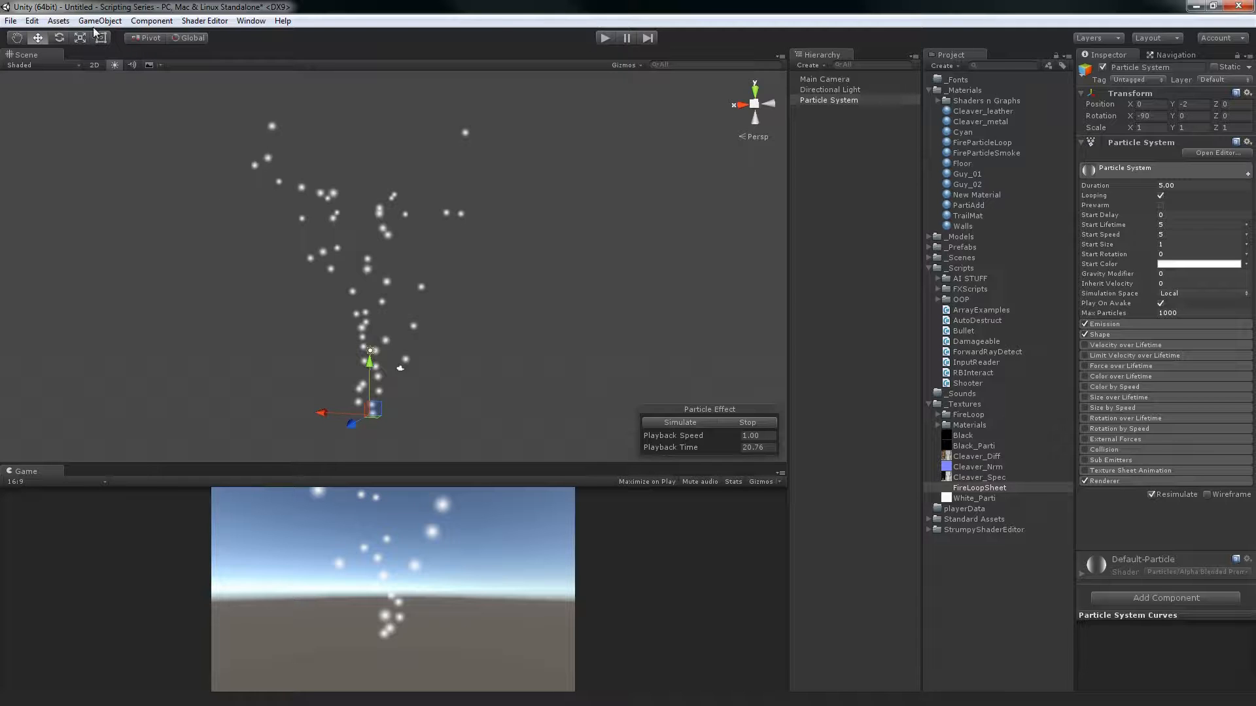
Switch the Scene view's shading mode to Shaded Wireframe and deselect the particle system
click(68, 66)
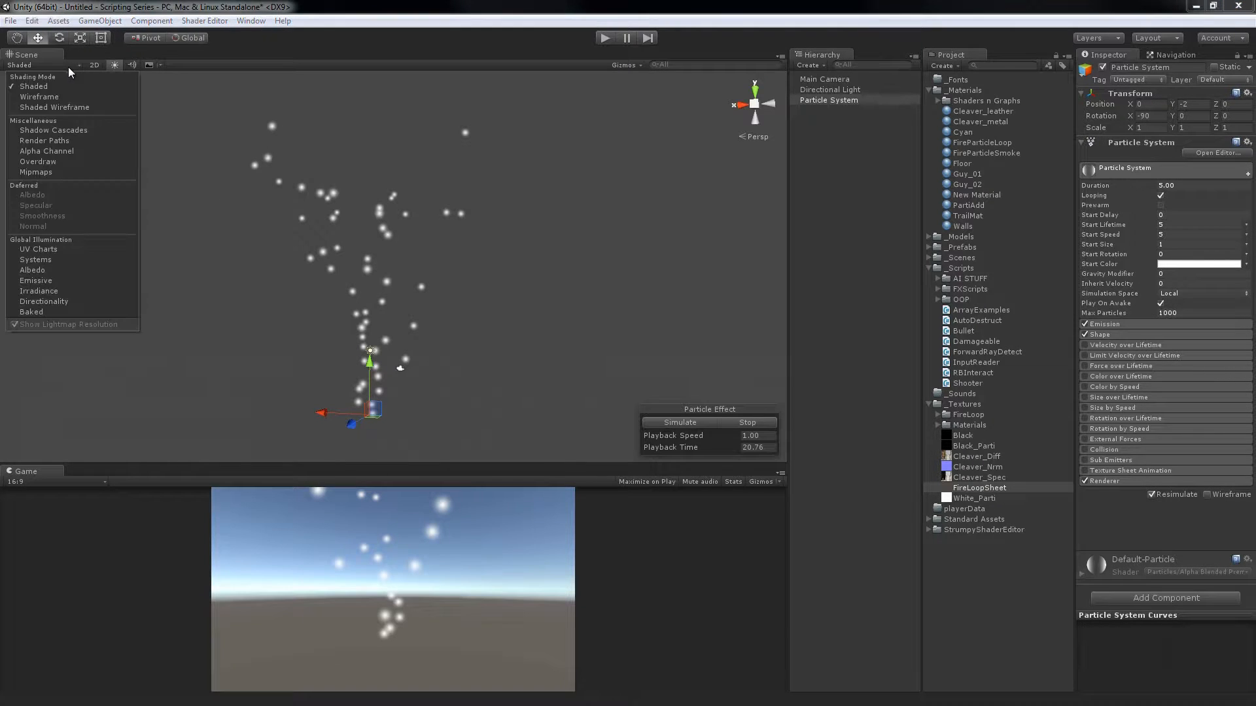
click(65, 108)
alt+right_drag(528, 284, 541, 328)
mouse_move(541, 328)
alt+mouse_down()
mouse_move(584, 261)
mouse_move(533, 342)
mouse_move(490, 367)
mouse_move(359, 327)
mouse_move(558, 240)
mouse_move(535, 229)
mouse_move(678, 160)
mouse_move(892, 186)
alt+mouse_up()
click(848, 128)
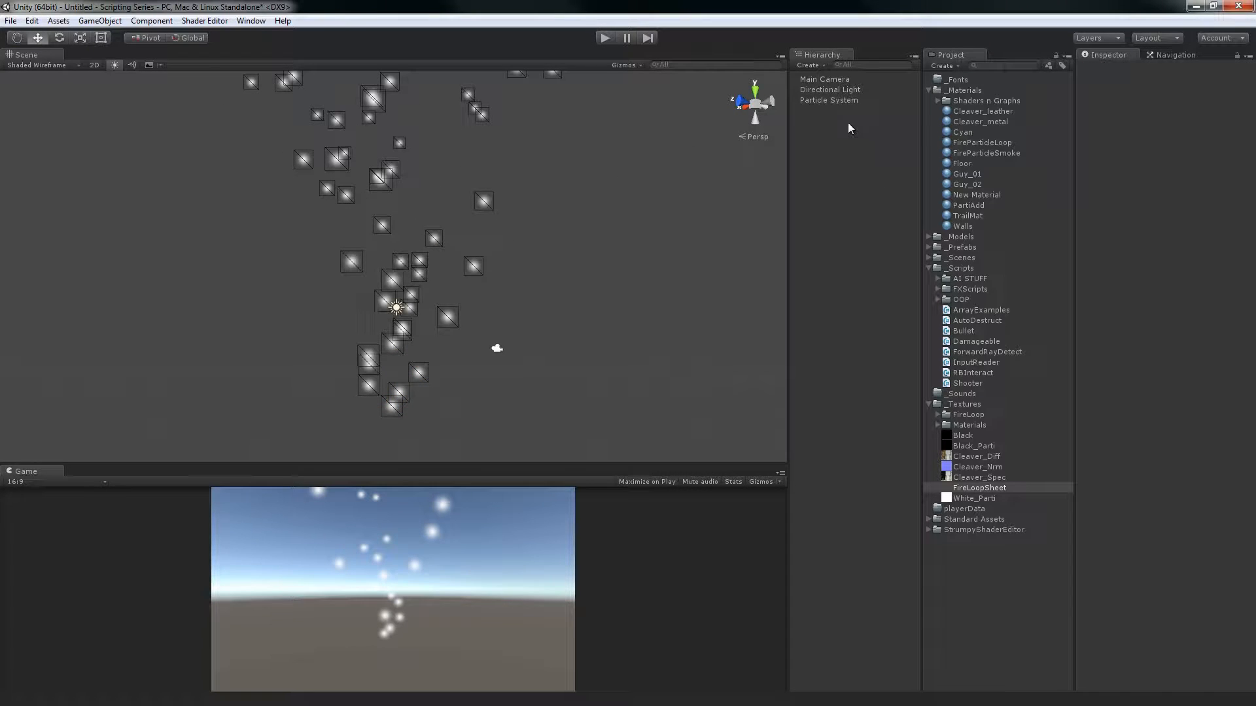
Reselect the particle system, pause its simulation, and examine the wireframe particle quads from several angles and distances
click(837, 99)
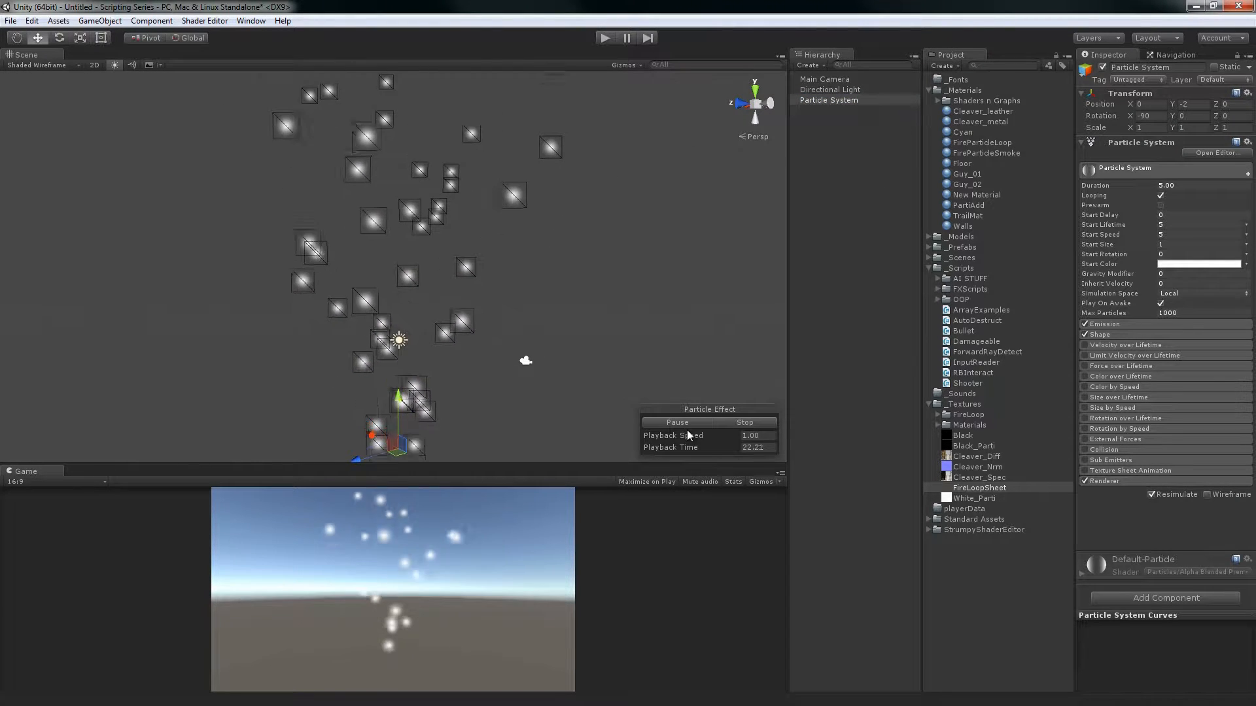
click(685, 426)
alt+drag(611, 361, 311, 244)
alt+right_drag(357, 198, 438, 174)
alt+drag(437, 174, 485, 163)
alt+right_drag(485, 163, 625, 471)
alt+drag(625, 471, 521, 171)
alt+right_drag(521, 170, 190, 562)
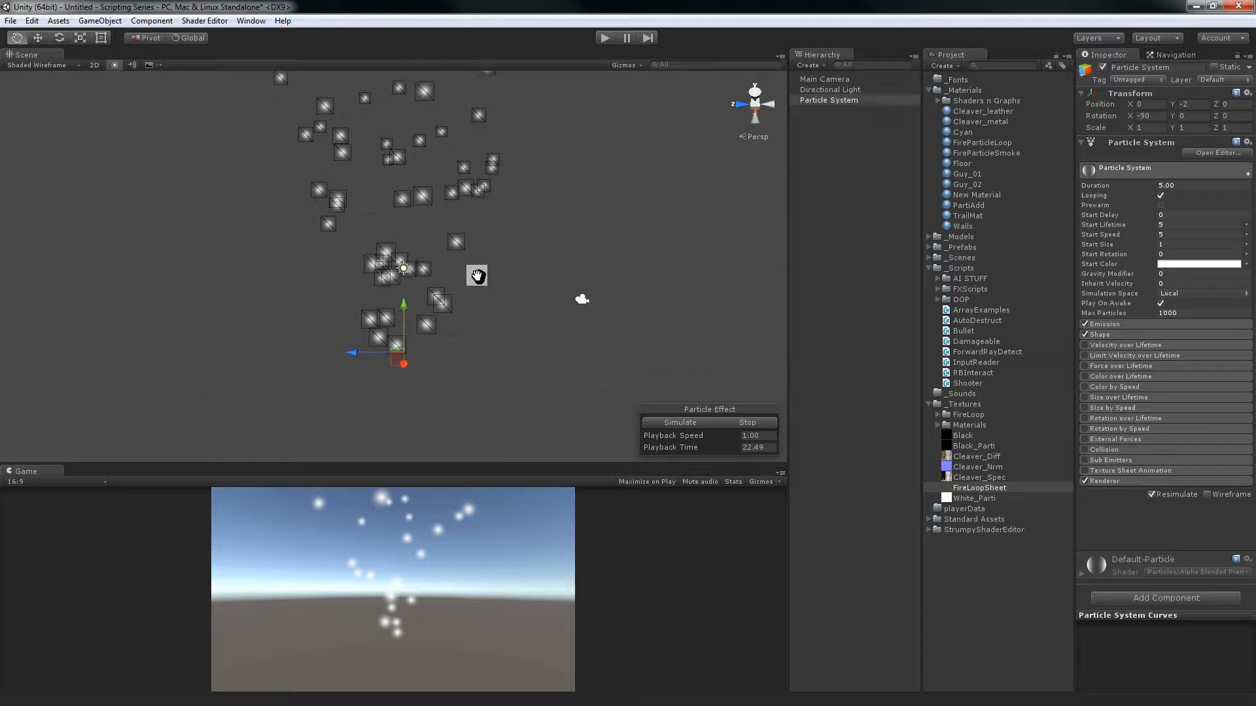
alt+drag(476, 275, 518, 344)
alt+middle_drag(518, 344, 507, 288)
alt+drag(535, 335, 518, 292)
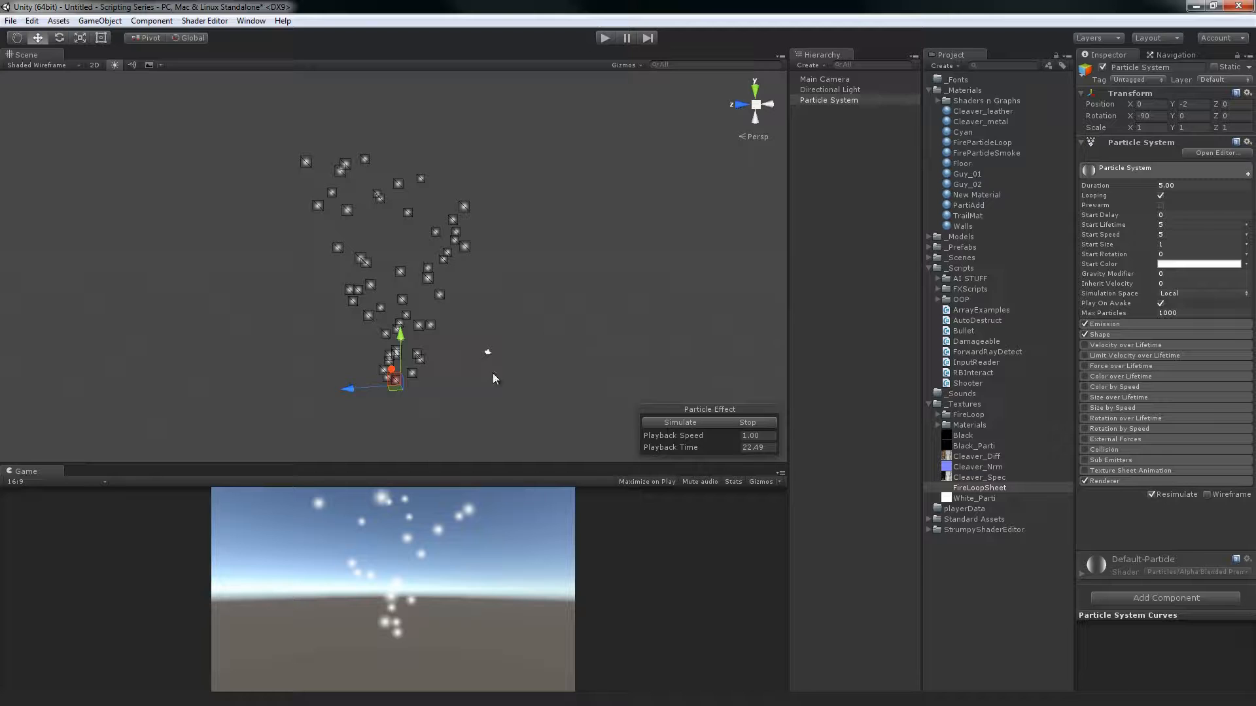
alt+drag(420, 201, 466, 284)
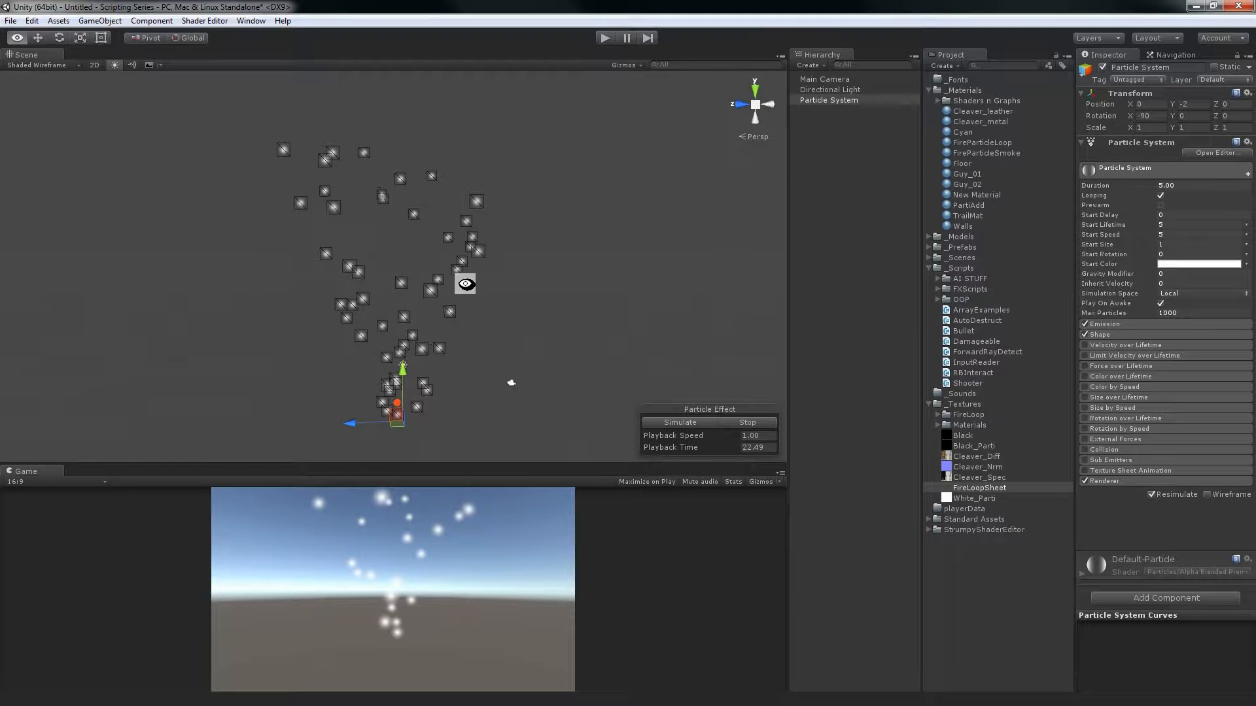
Stop the particle effect and simulate it again from the start
click(734, 422)
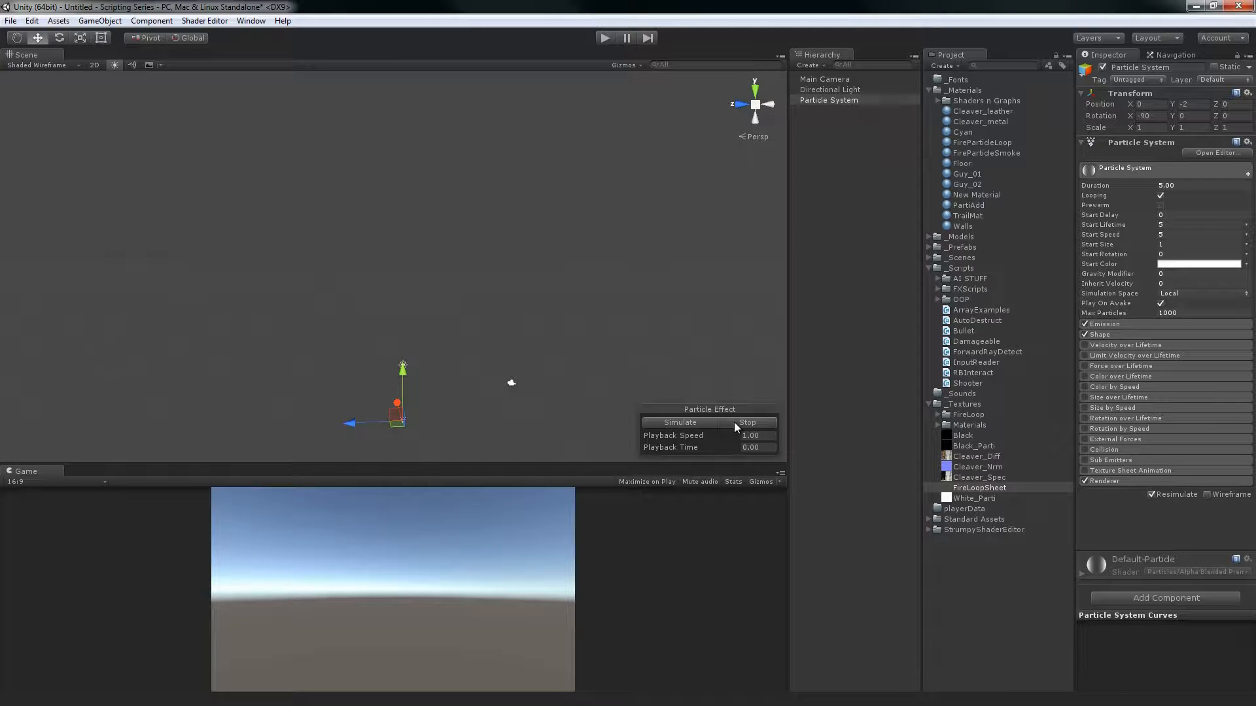
click(693, 423)
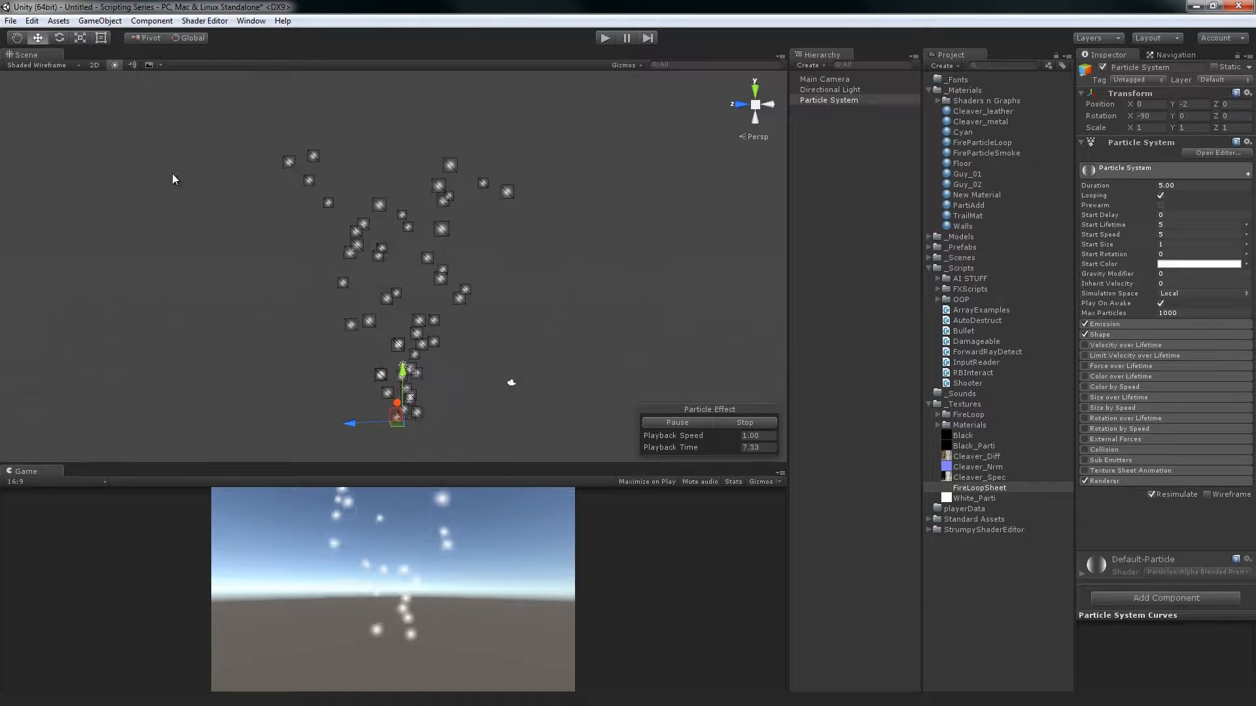
alt+drag(411, 314, 422, 346)
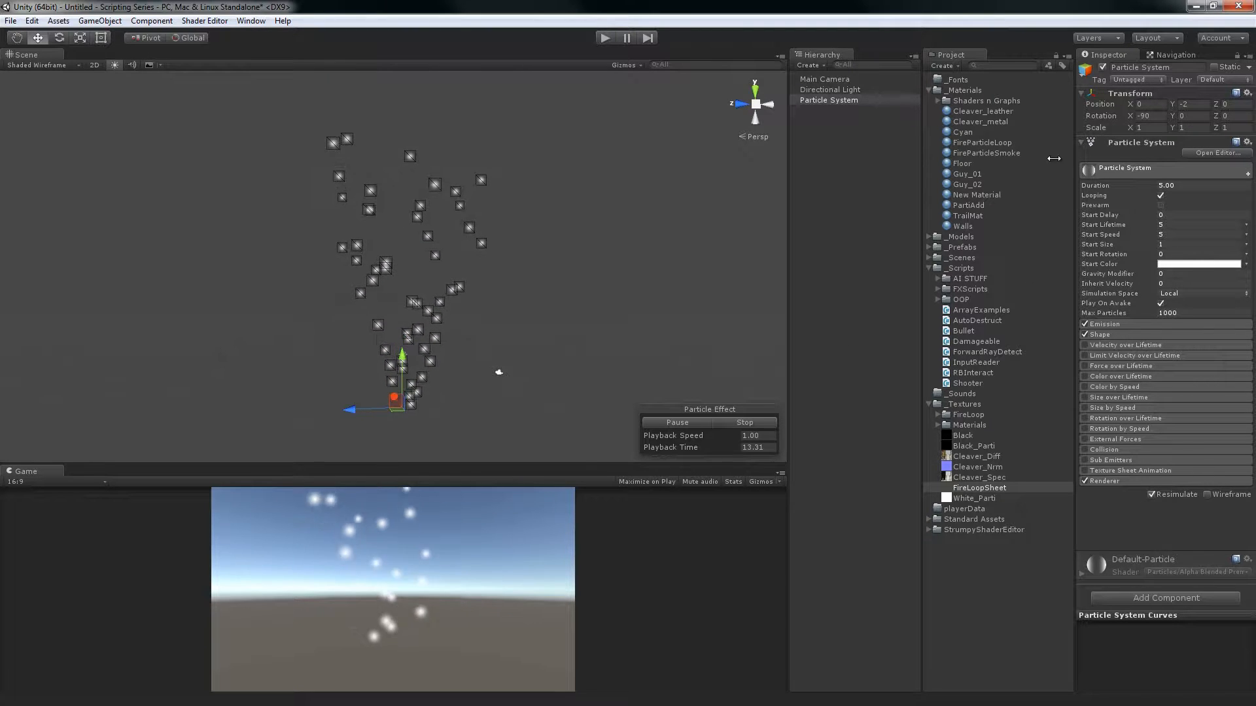
click(1127, 170)
click(1133, 171)
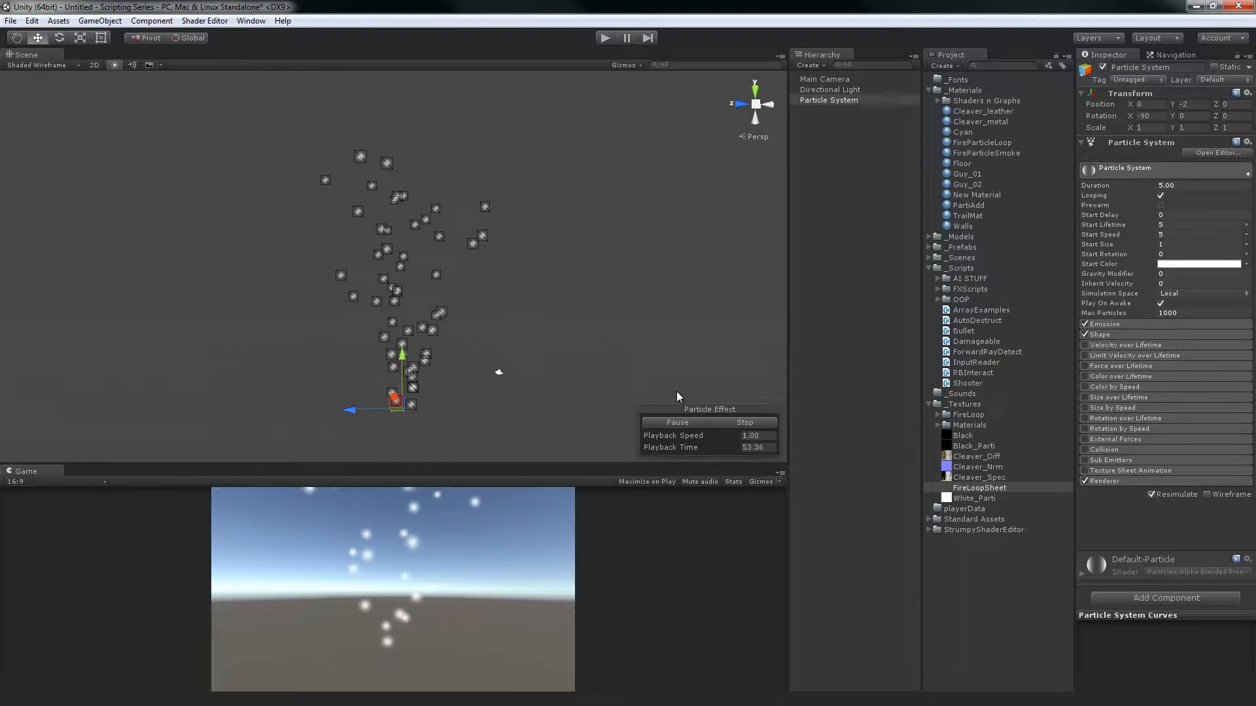
Deselect the particle system, show the Navigation settings, and return to the particle system's Inspector properties
click(825, 300)
click(1155, 55)
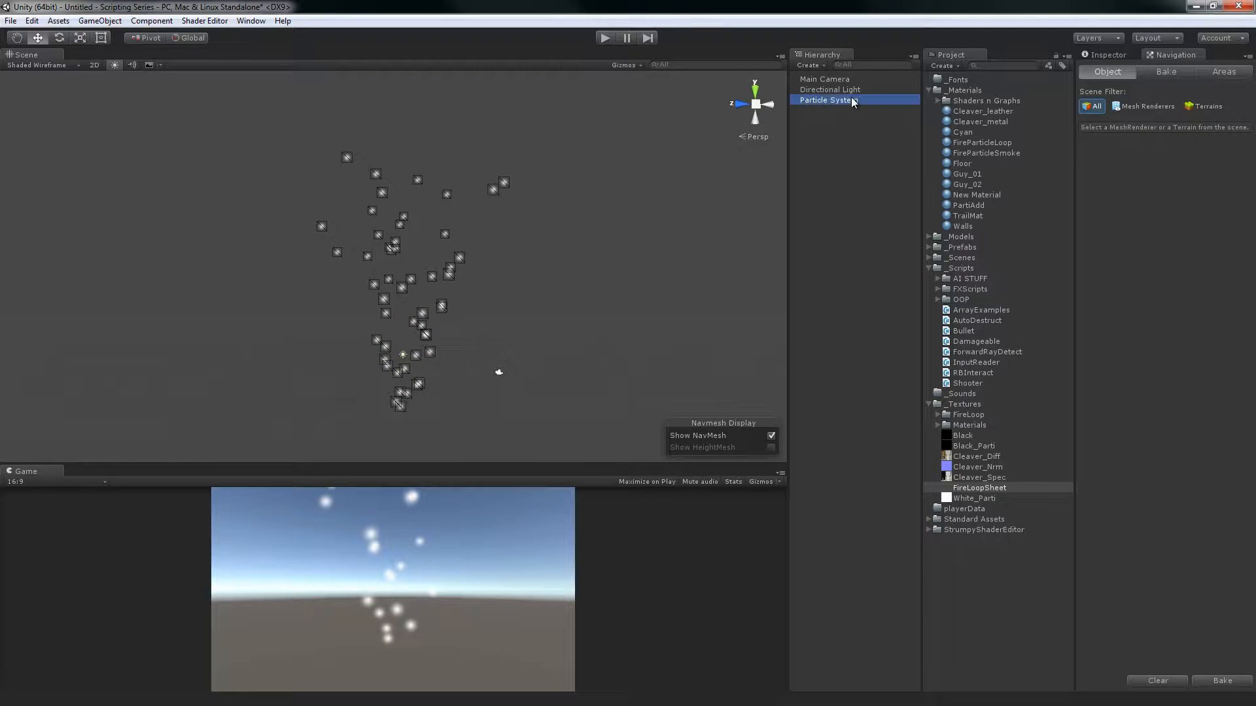
click(826, 193)
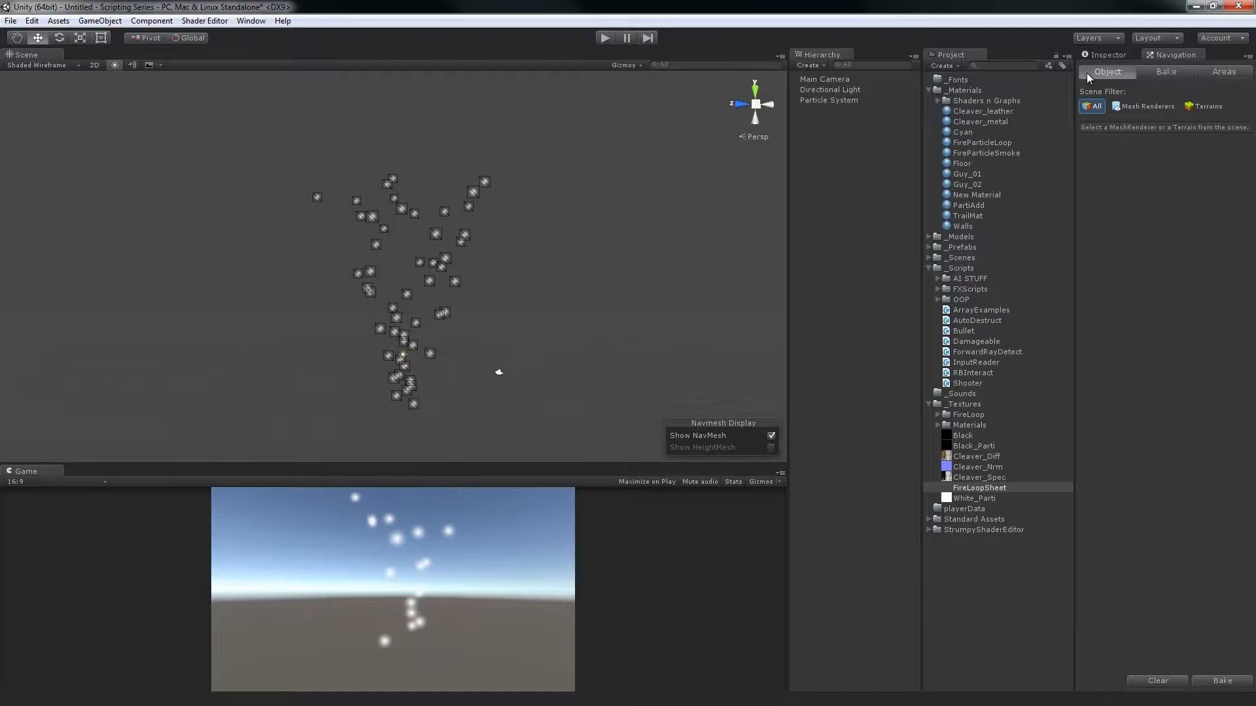
click(1099, 58)
click(858, 101)
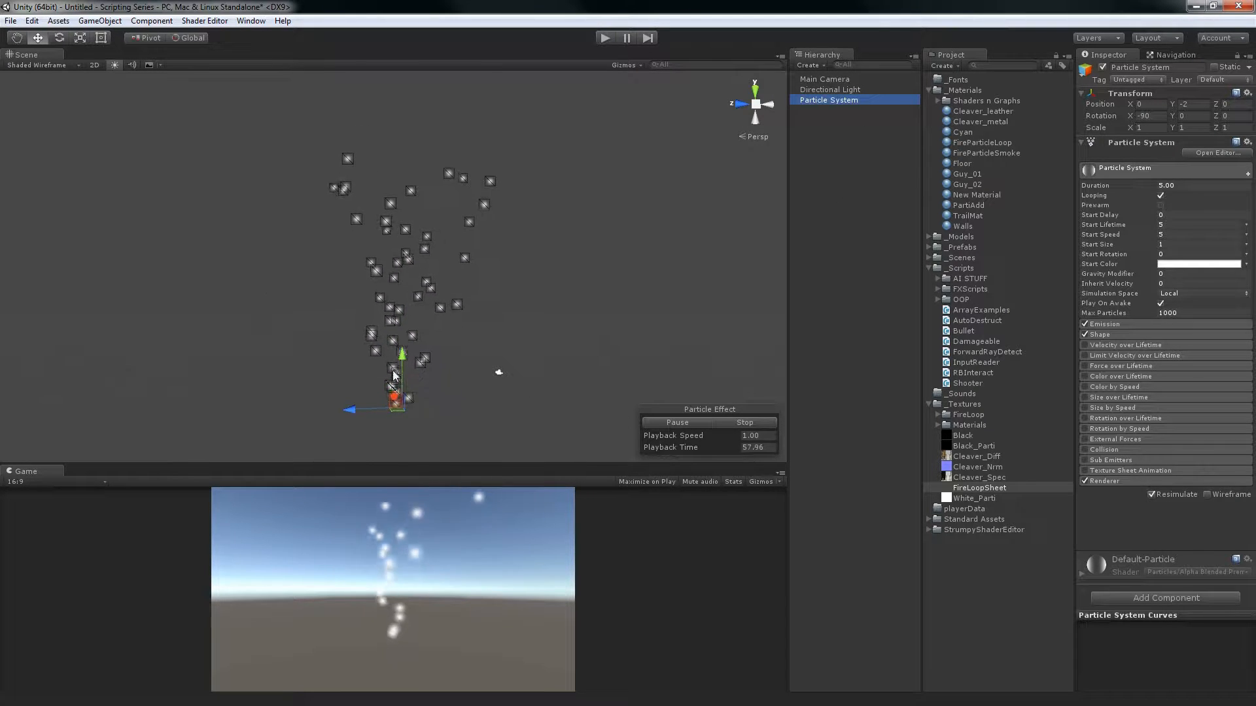
Select the directional light and the particle system together to examine the particle playback with several objects selected
click(818, 135)
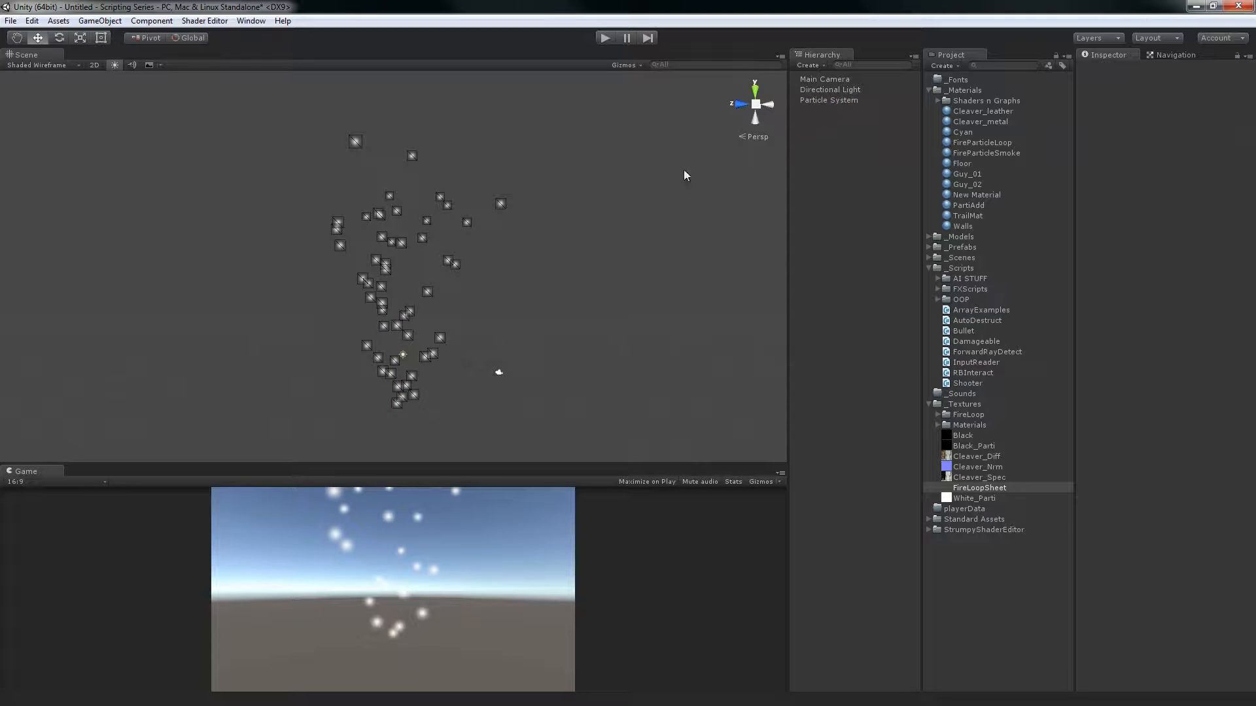
click(845, 92)
shift+click(844, 100)
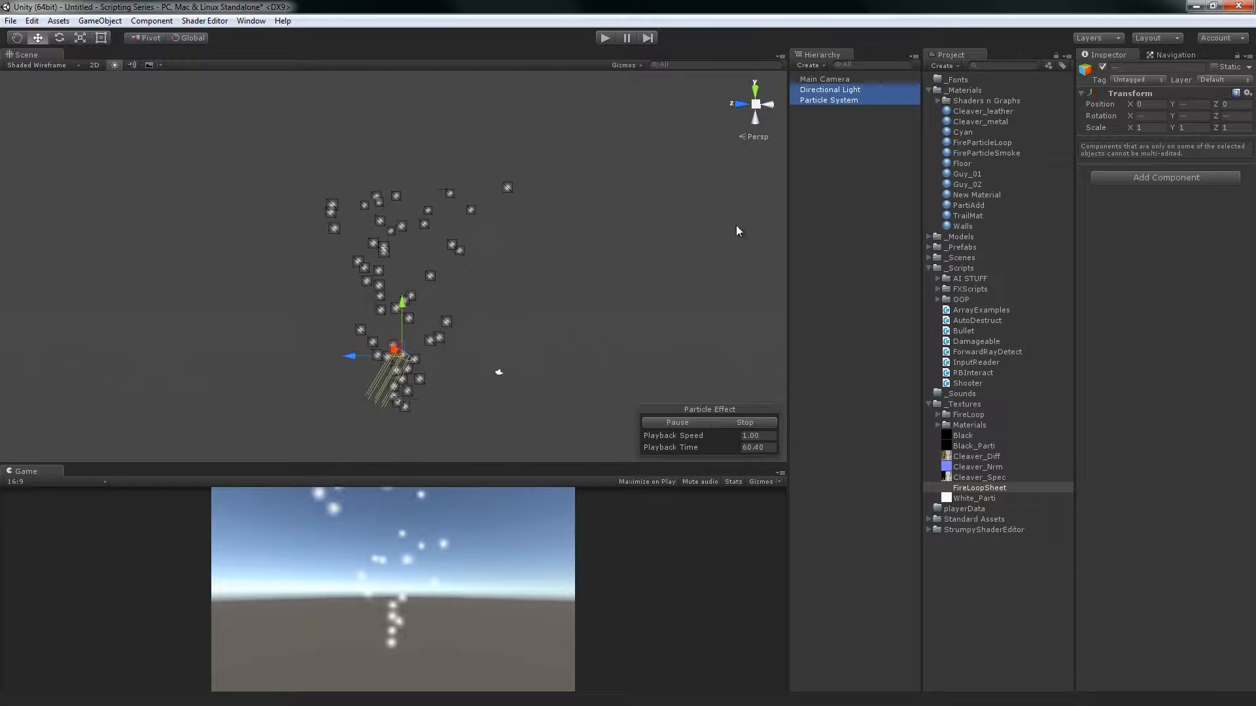
Duplicate the particle system three times and select all three copies together
click(842, 102)
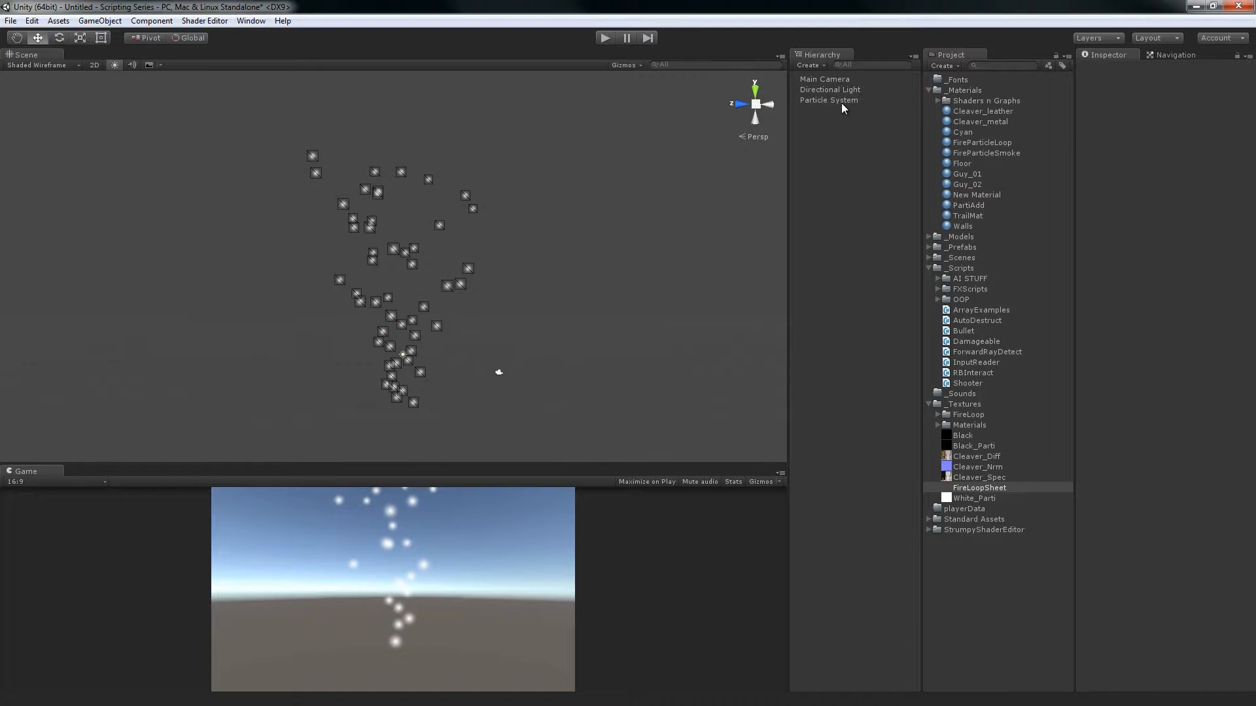
key(ctrl+d)
key(ctrl+d)
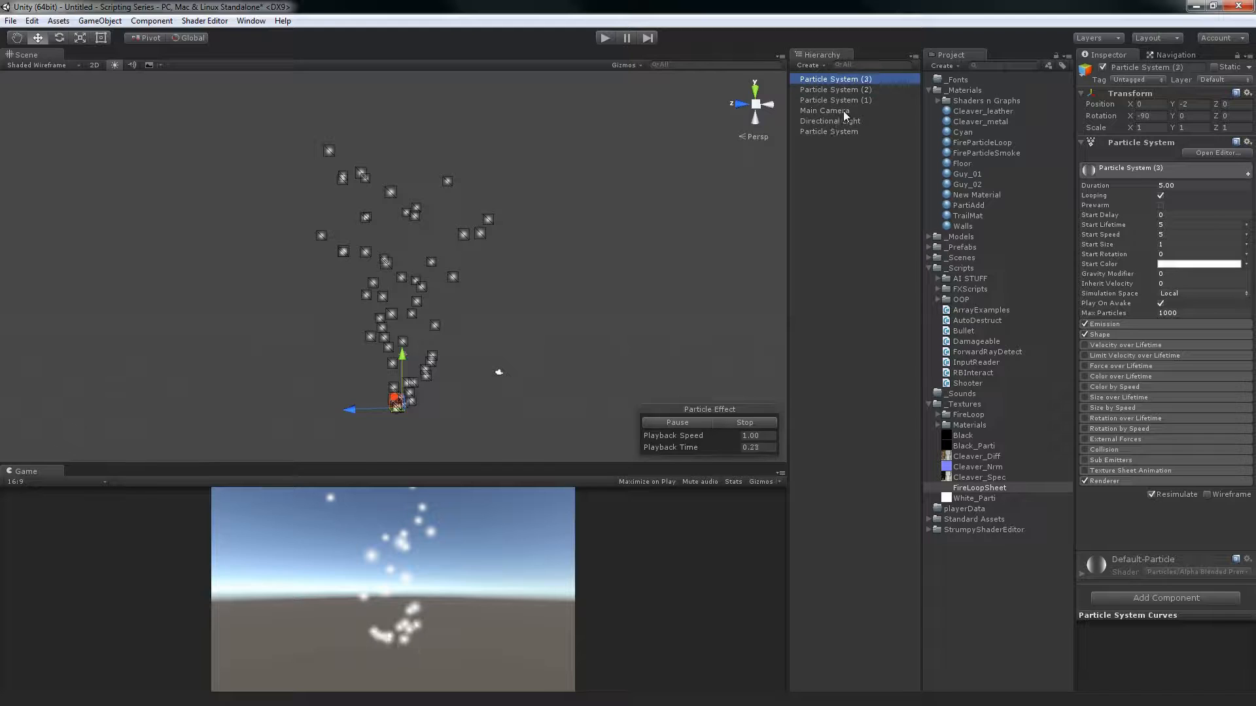
shift+click(860, 100)
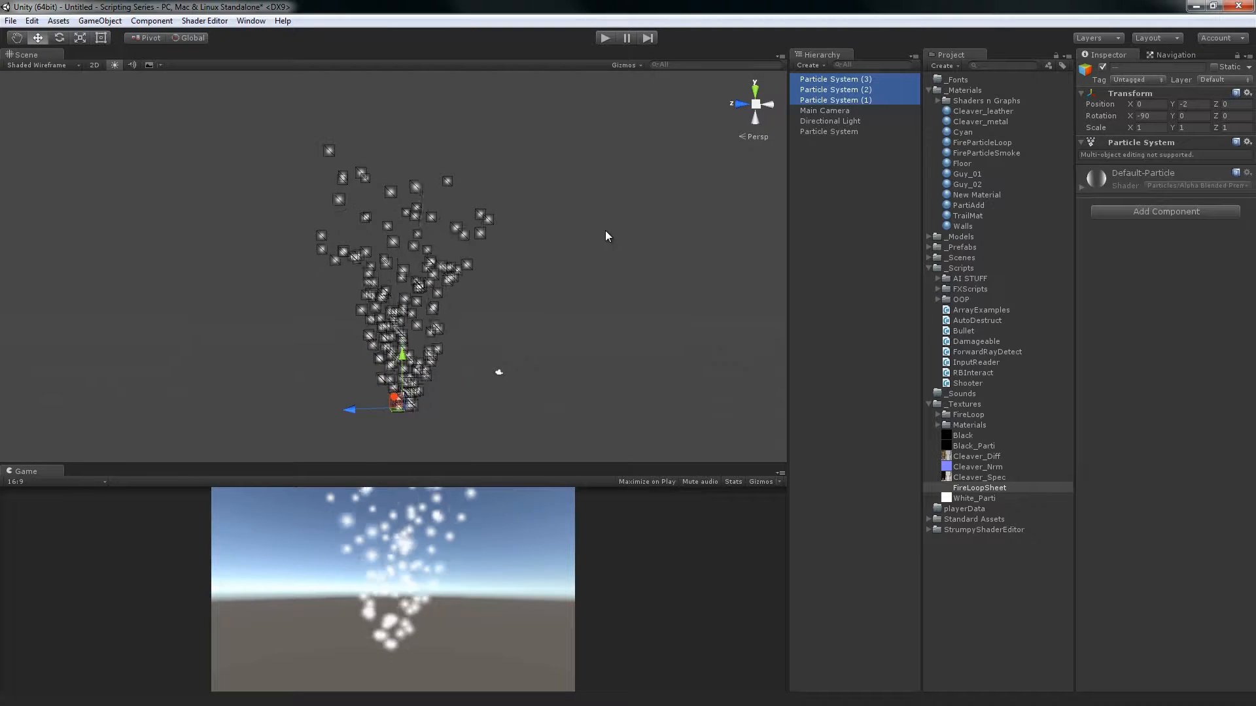
Delete the three particle system copies and reselect the original particle system
click(859, 80)
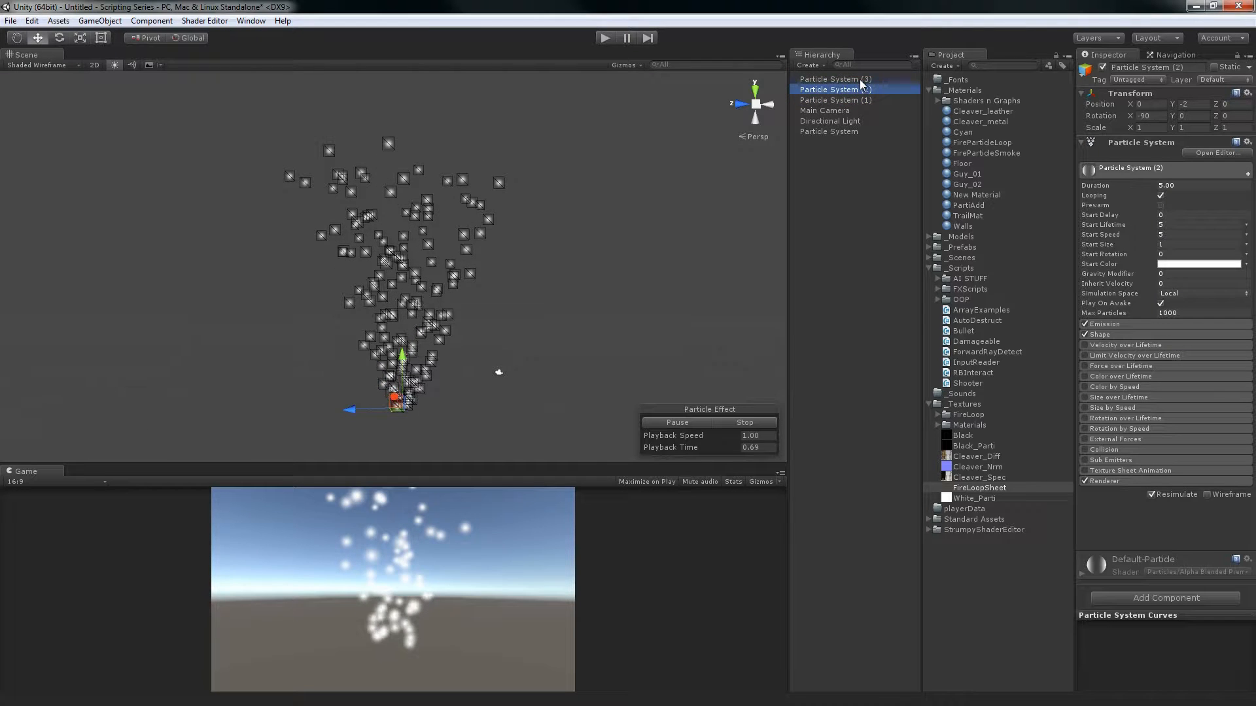
click(860, 100)
click(861, 93)
key(Delete)
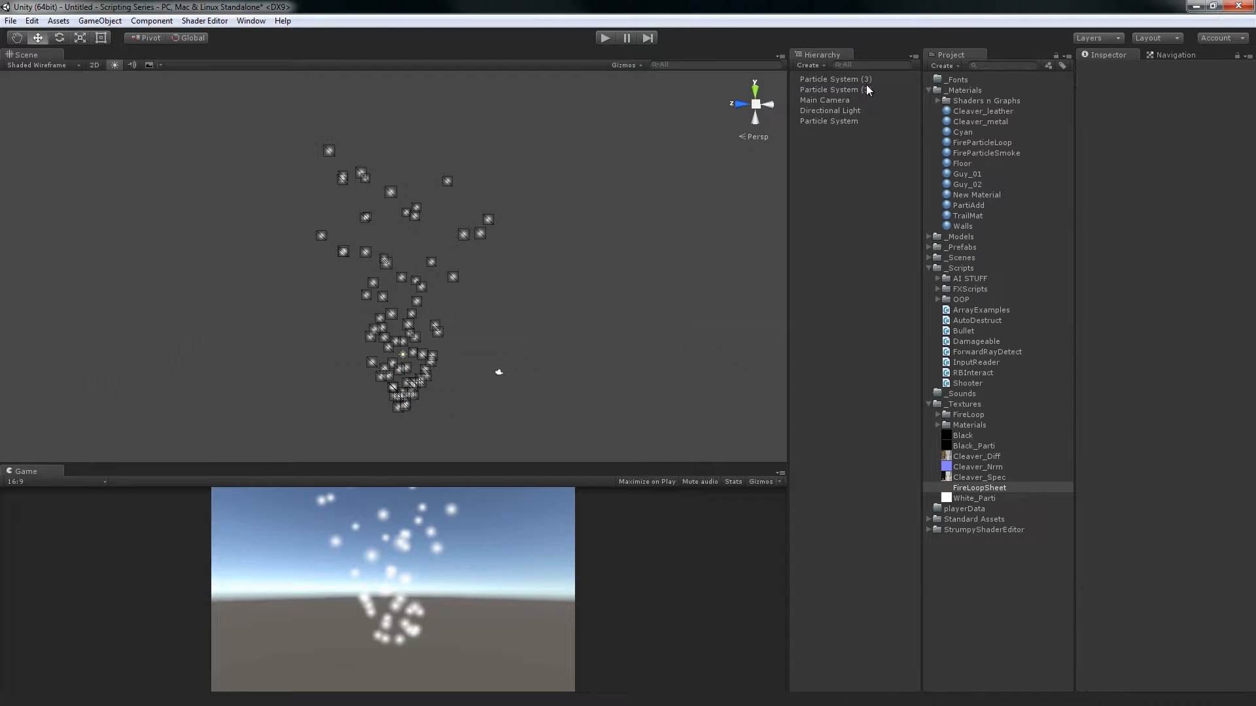
click(866, 86)
key(Delete)
click(866, 80)
key(Delete)
click(848, 100)
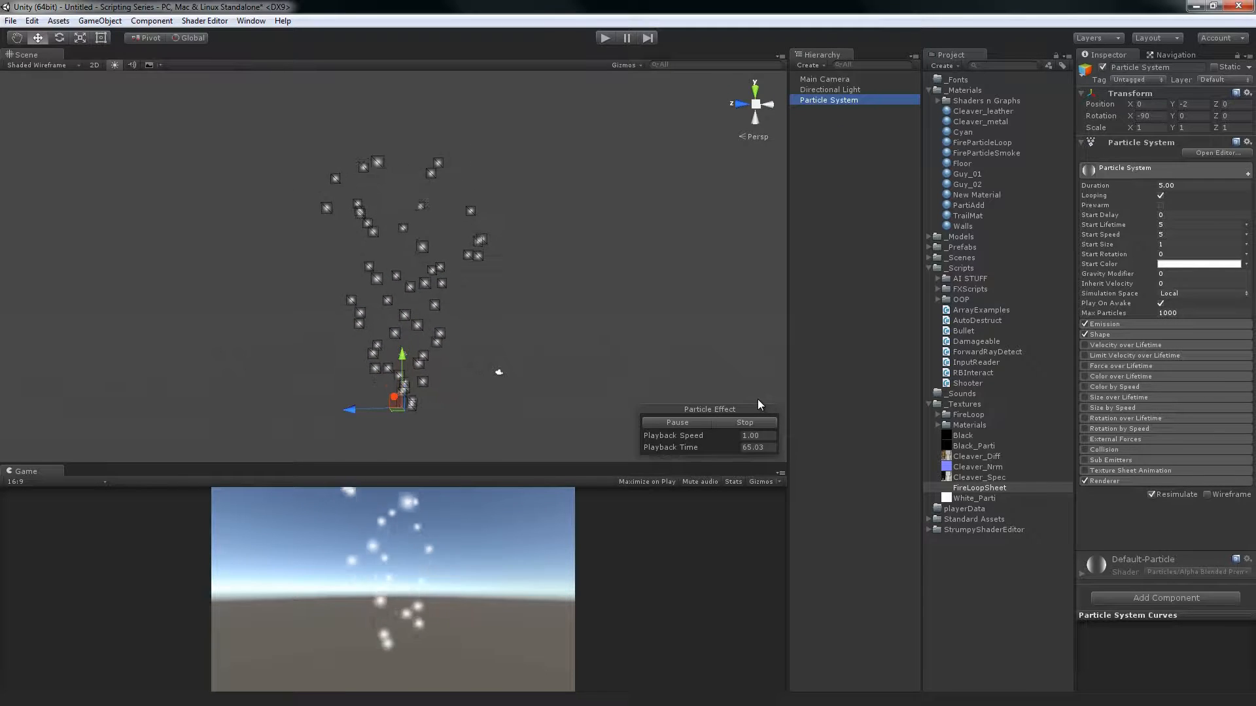
Pause and resume the particle simulation, pause it again, and stop it completely
click(693, 424)
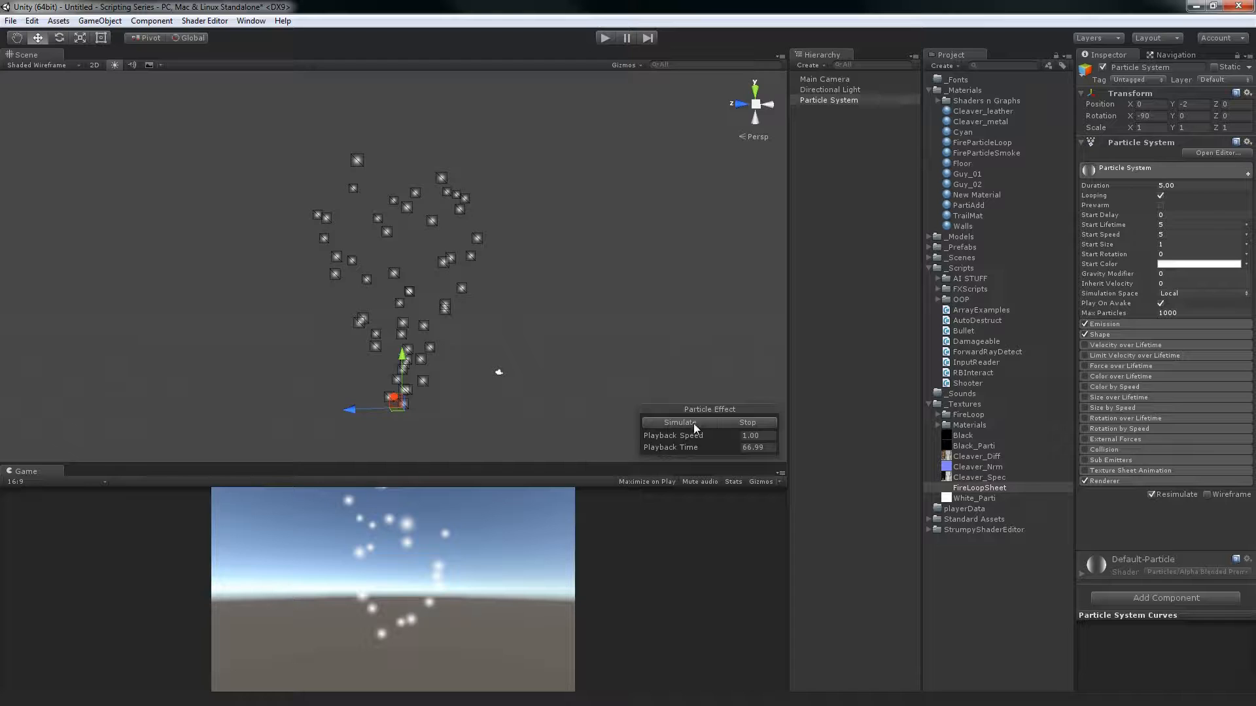
click(688, 425)
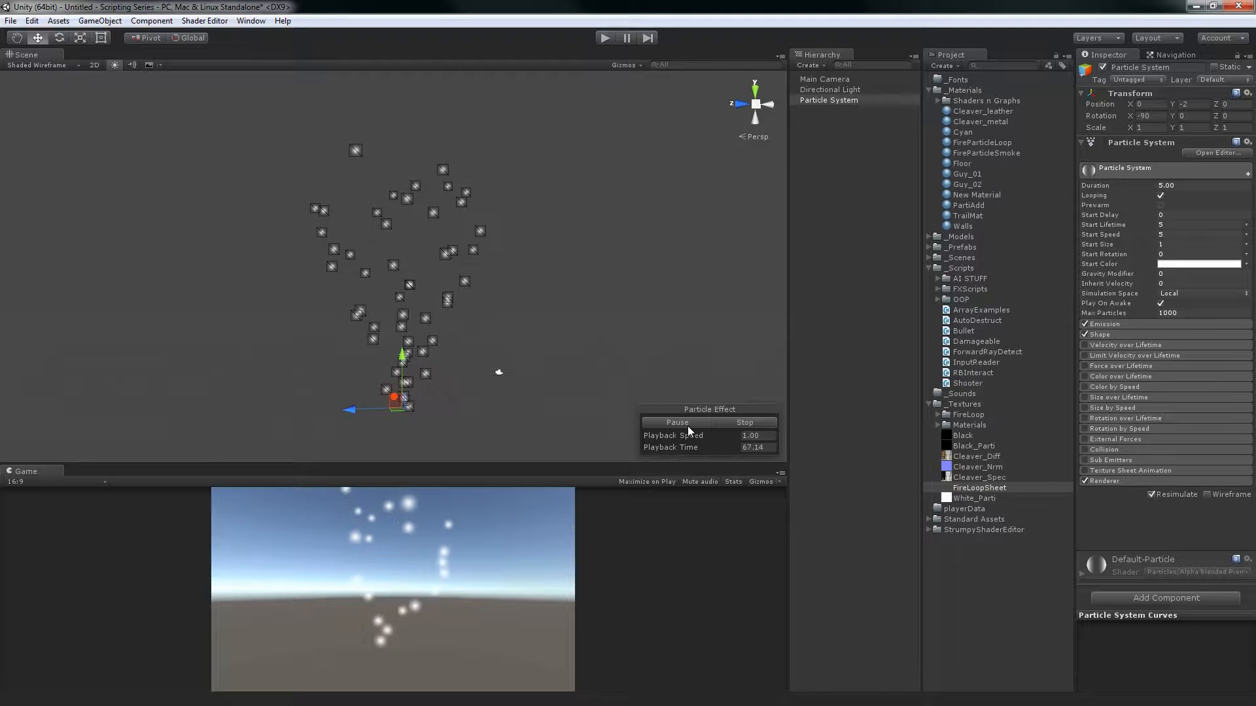
click(685, 423)
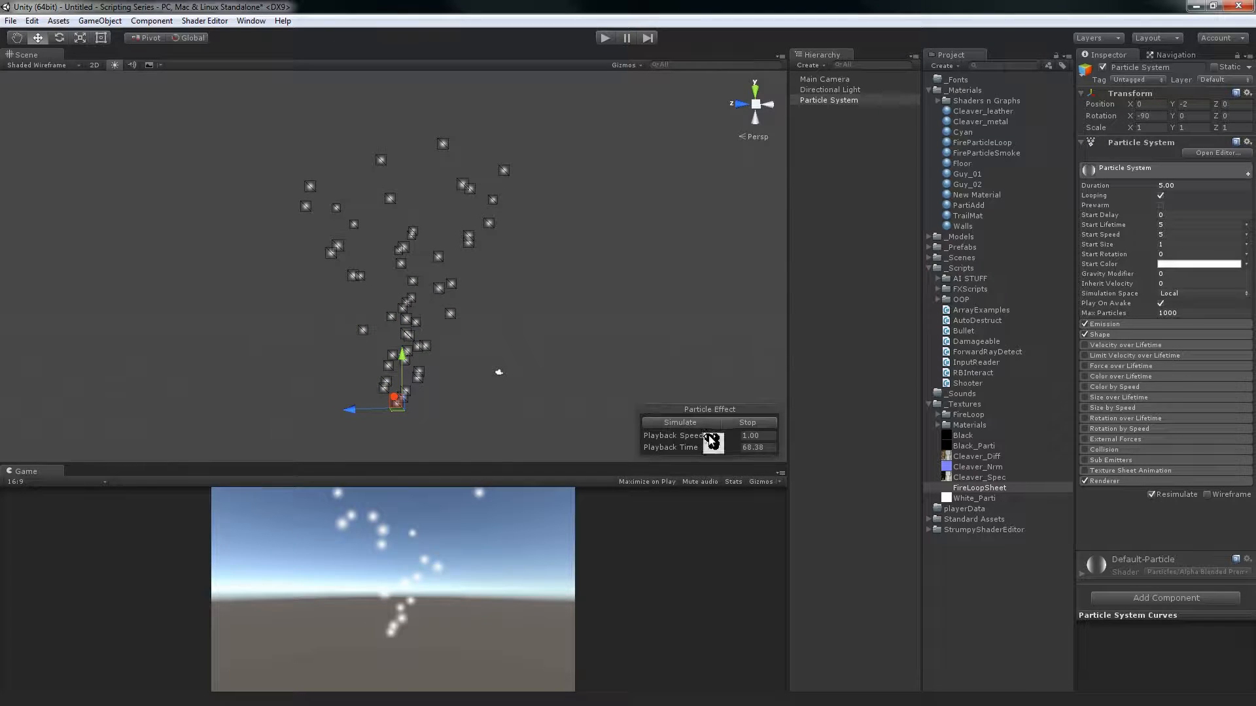
click(742, 426)
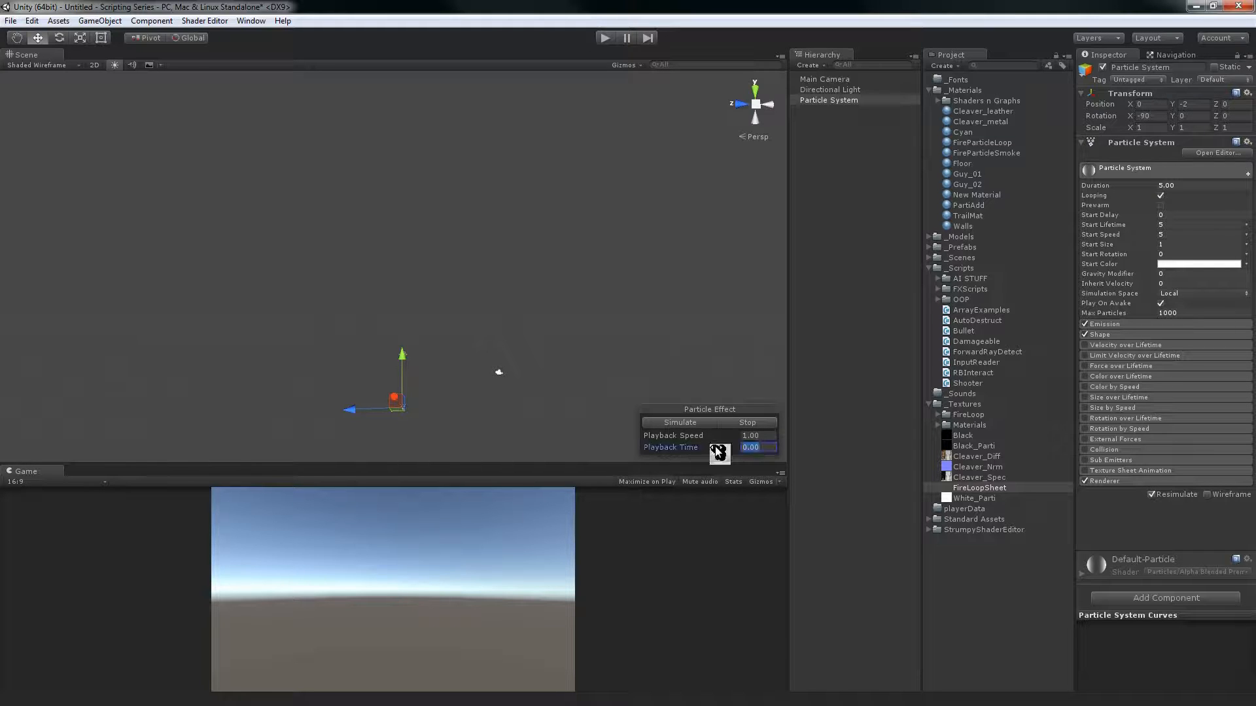
Examine the particle effect at playback times 1, 5, 4 and 3, and scrub the playback time to about 3.53
text(1)
key(Return)
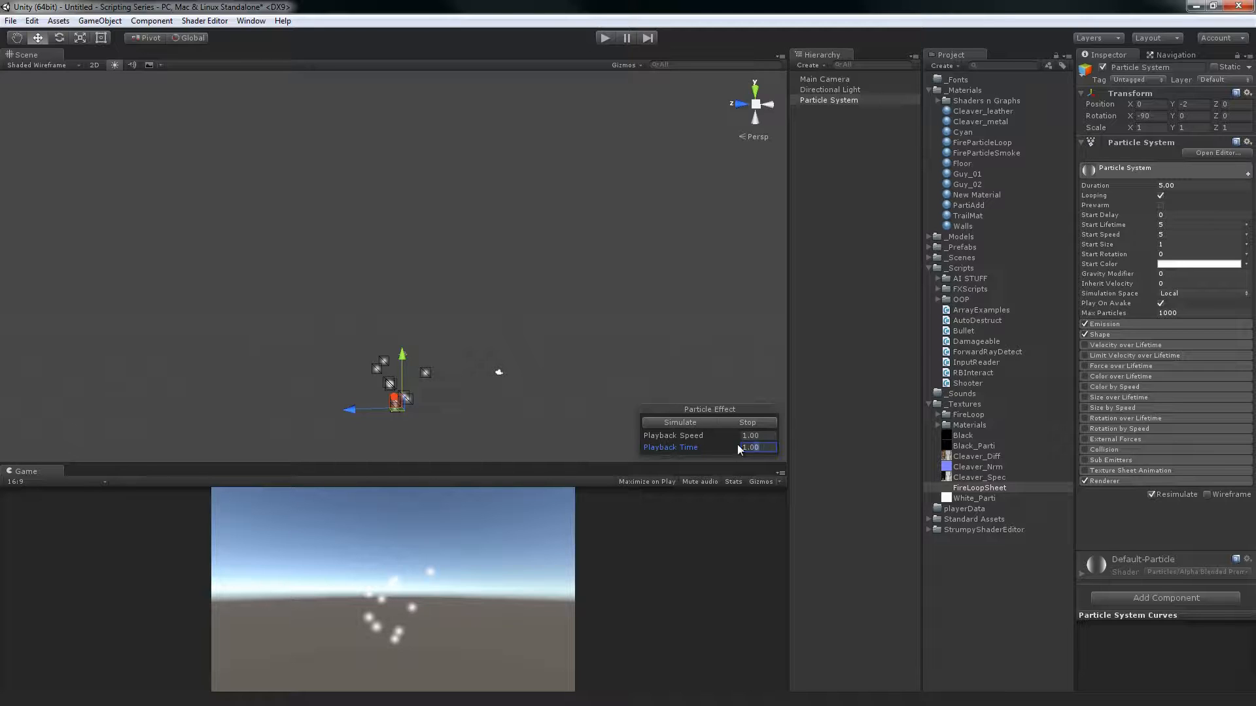
text(5)
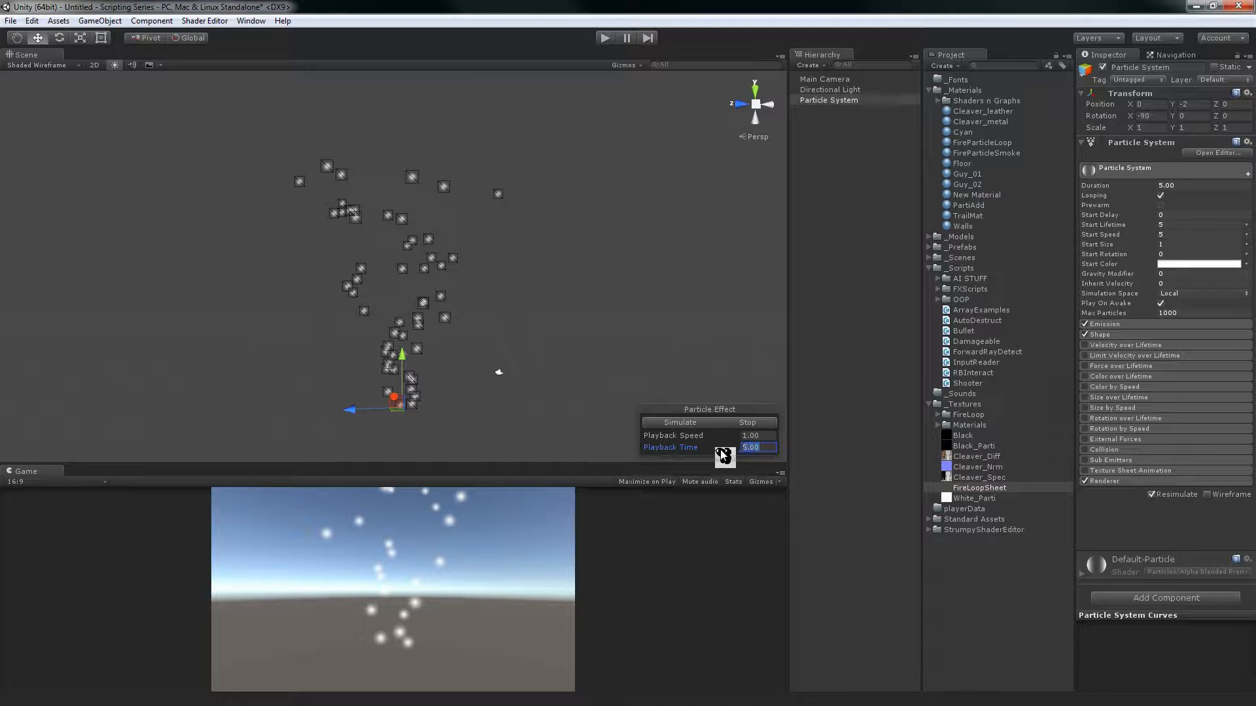
text(4)
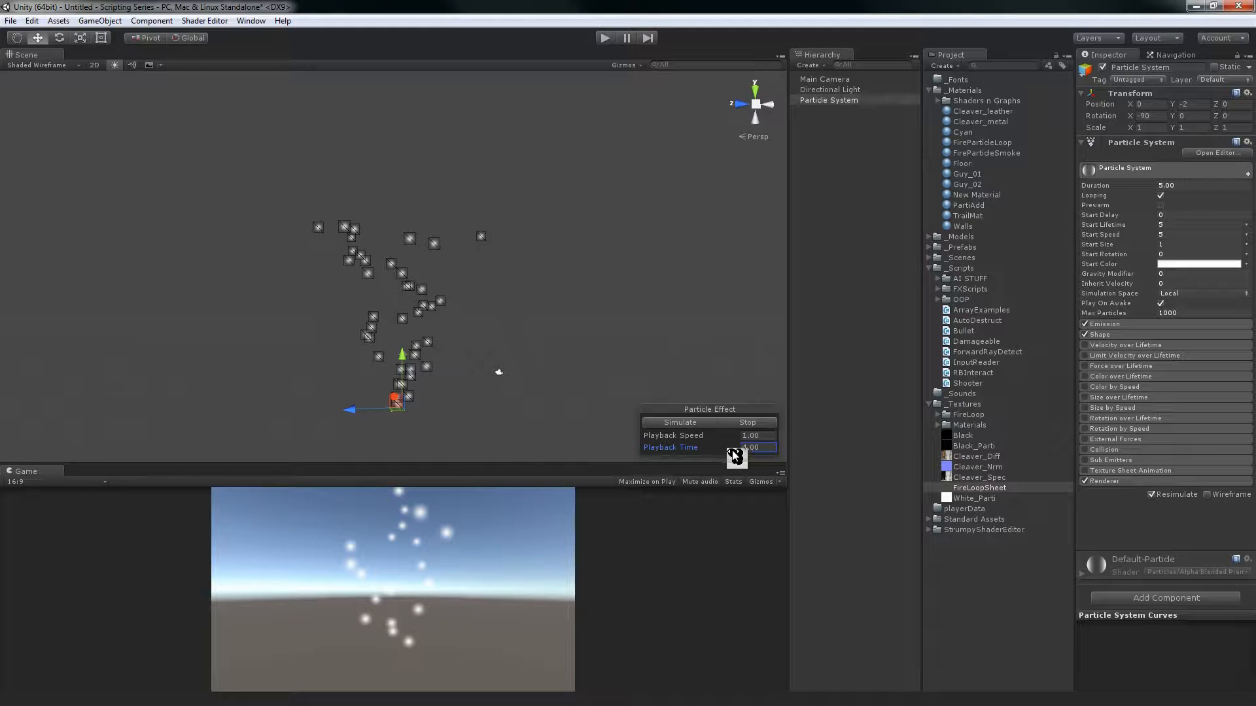
text(3)
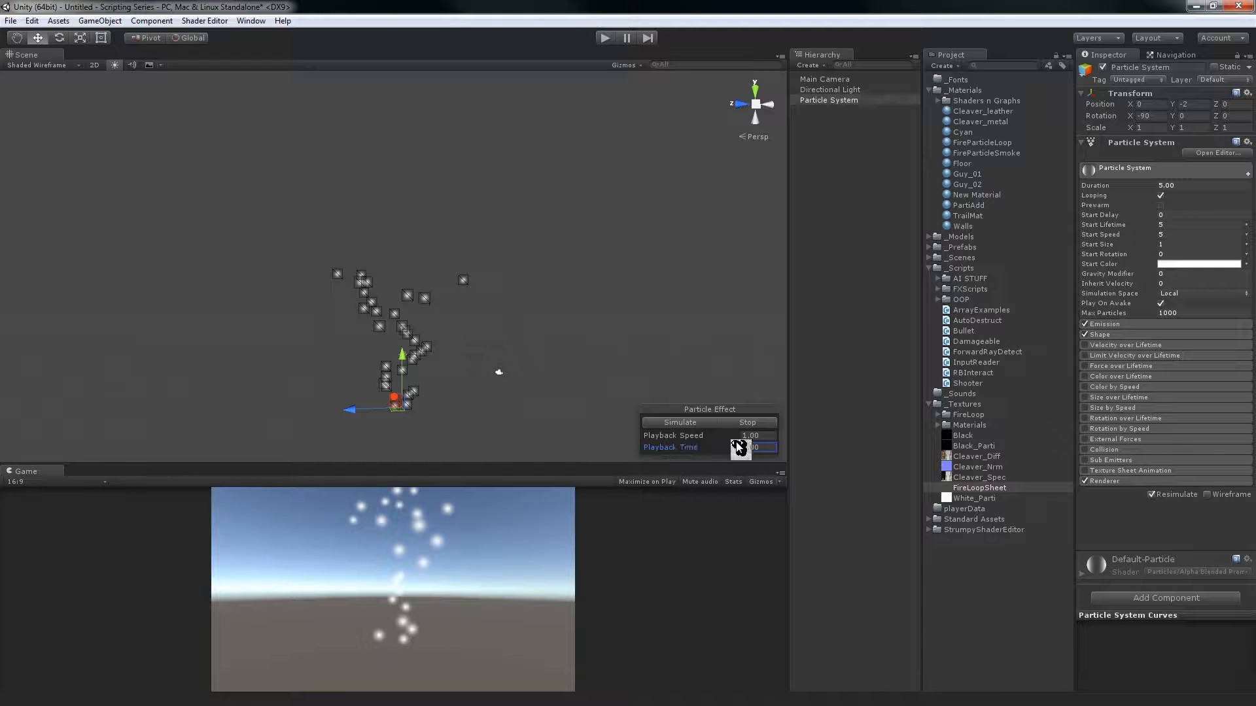
drag(720, 451, 852, 347)
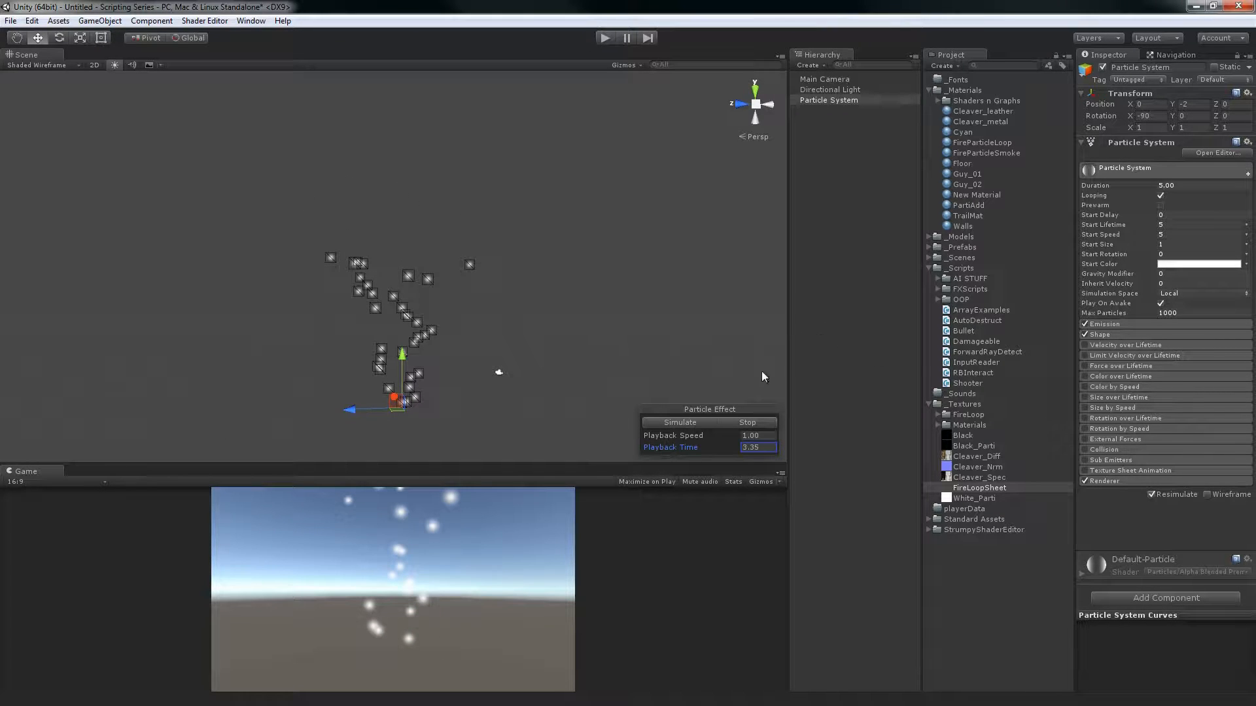
mouse_move(691, 449)
mouse_down()
mouse_move(1050, 445)
mouse_move(610, 418)
mouse_move(329, 432)
mouse_move(708, 437)
mouse_up()
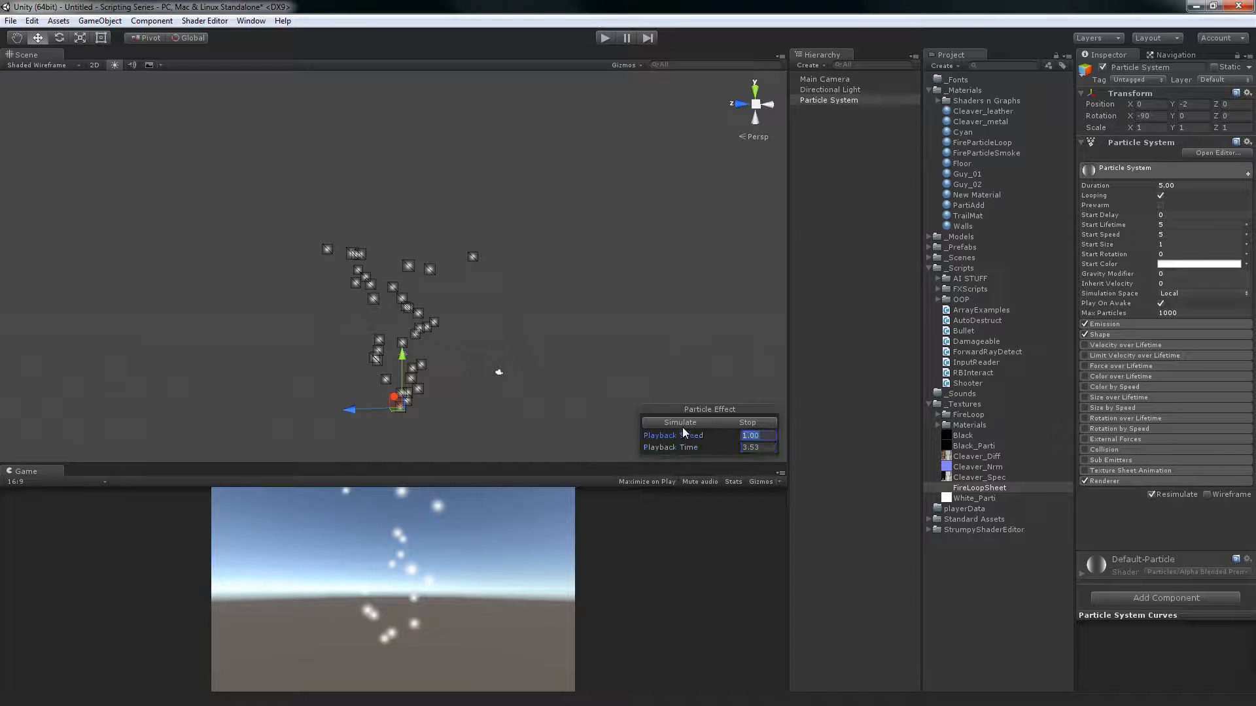
Simulate the particle effect at a playback speed of 0.50 and return the speed to 1.00
text(0.50)
click(683, 425)
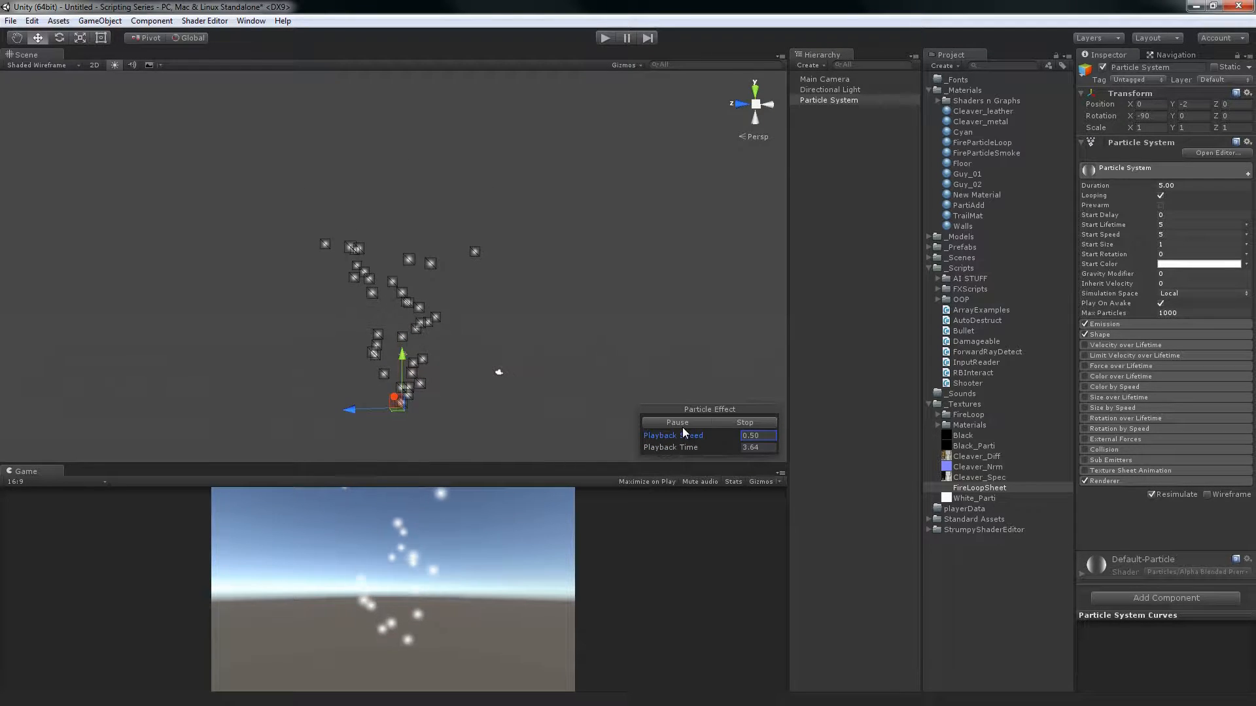
drag(685, 438, 700, 417)
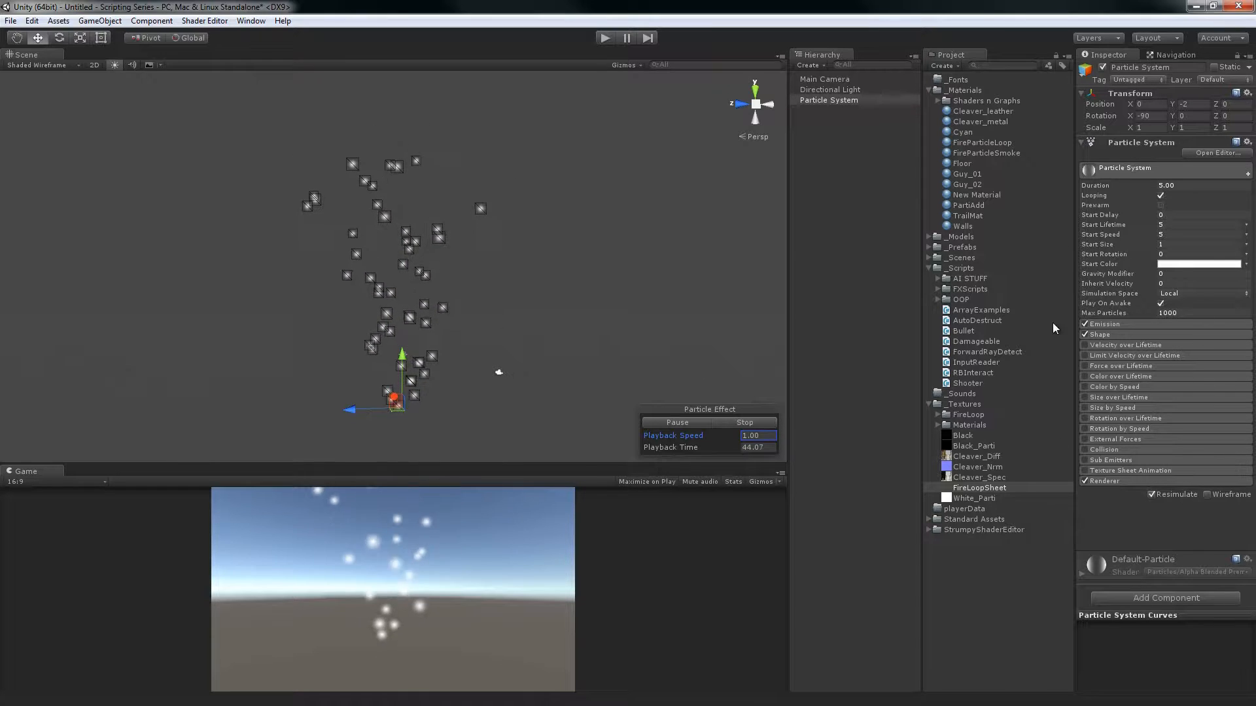
Restart the particle simulation, turn off Looping, and play the non-looping effect
click(732, 424)
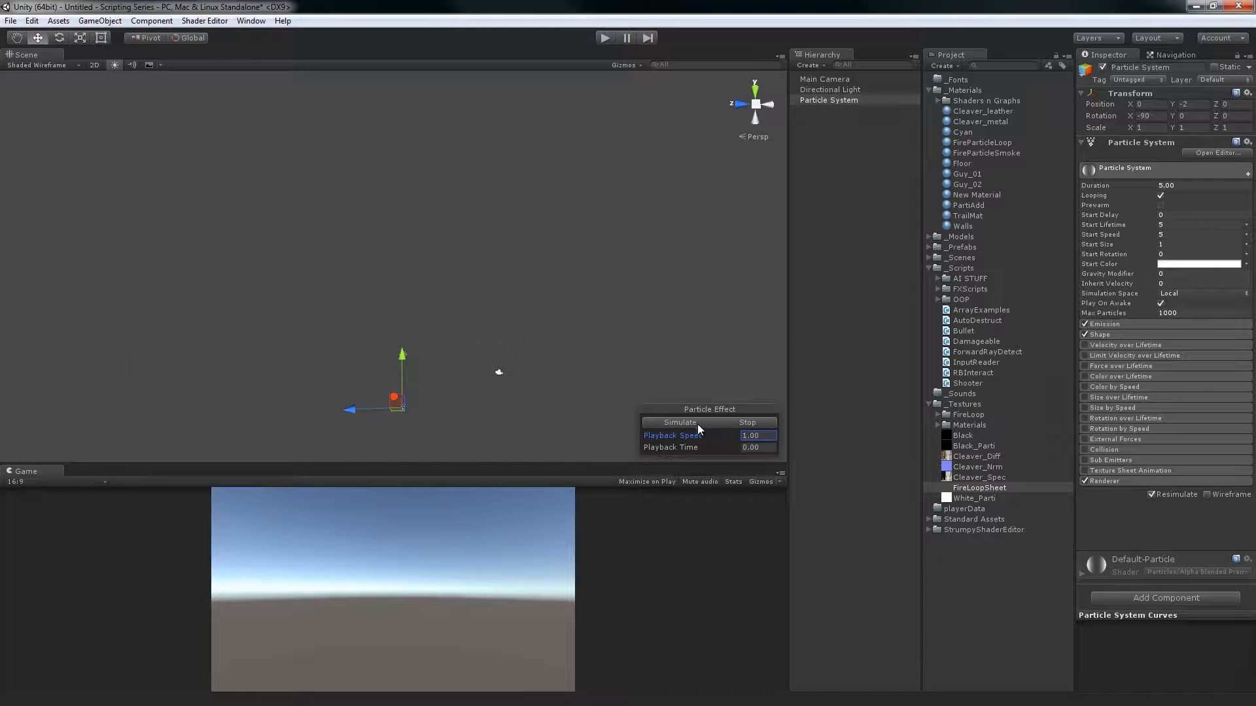
click(680, 424)
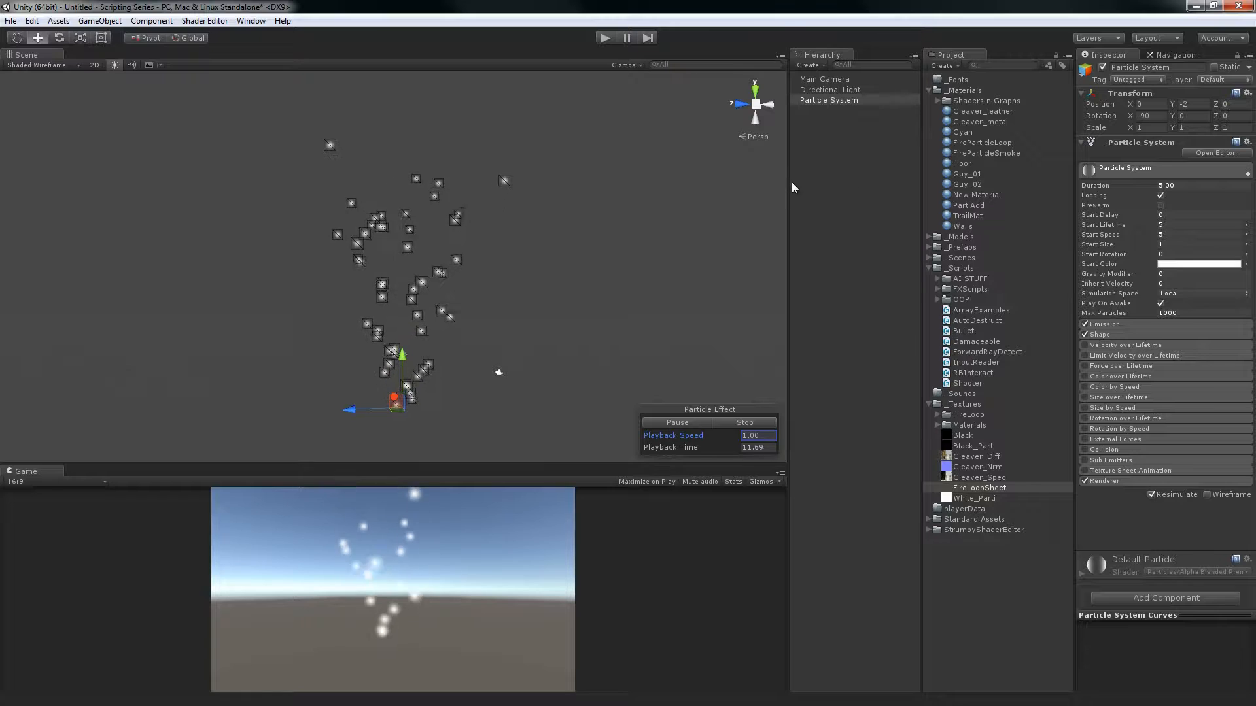
click(1160, 195)
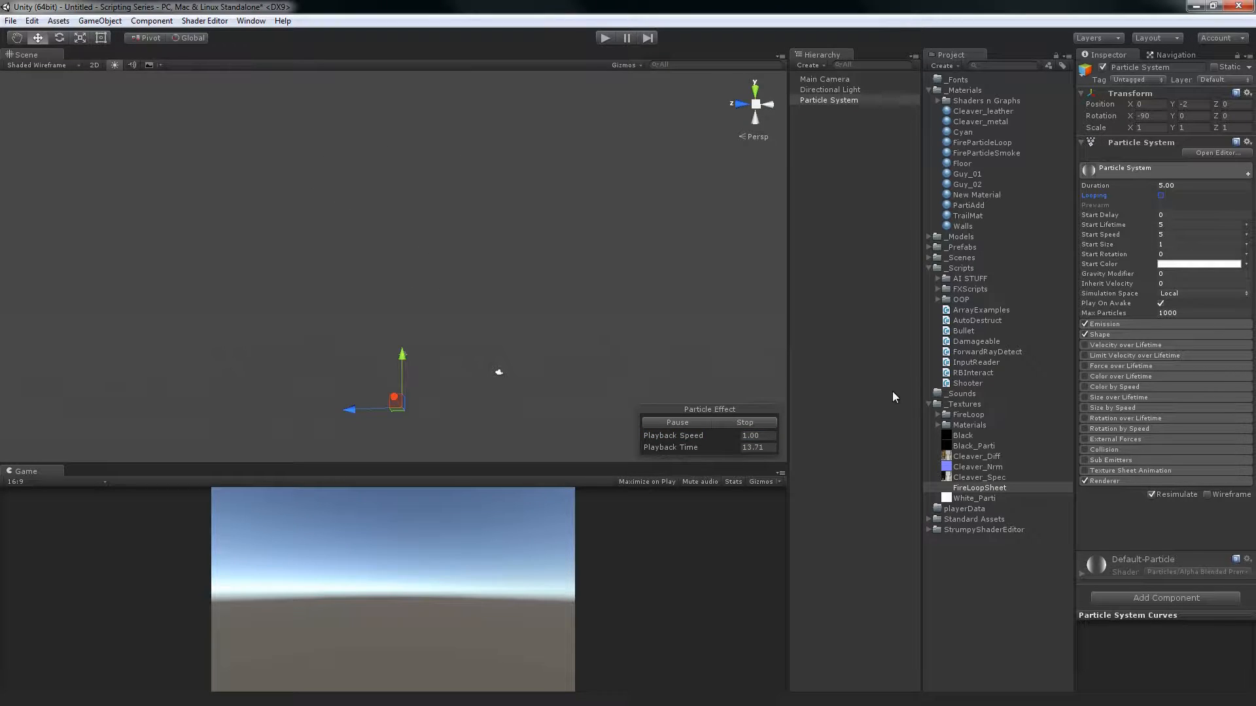
click(695, 425)
Set the particle system's Duration to 1.00, simulate the shortened effect, and stop it
click(1187, 187)
click(707, 420)
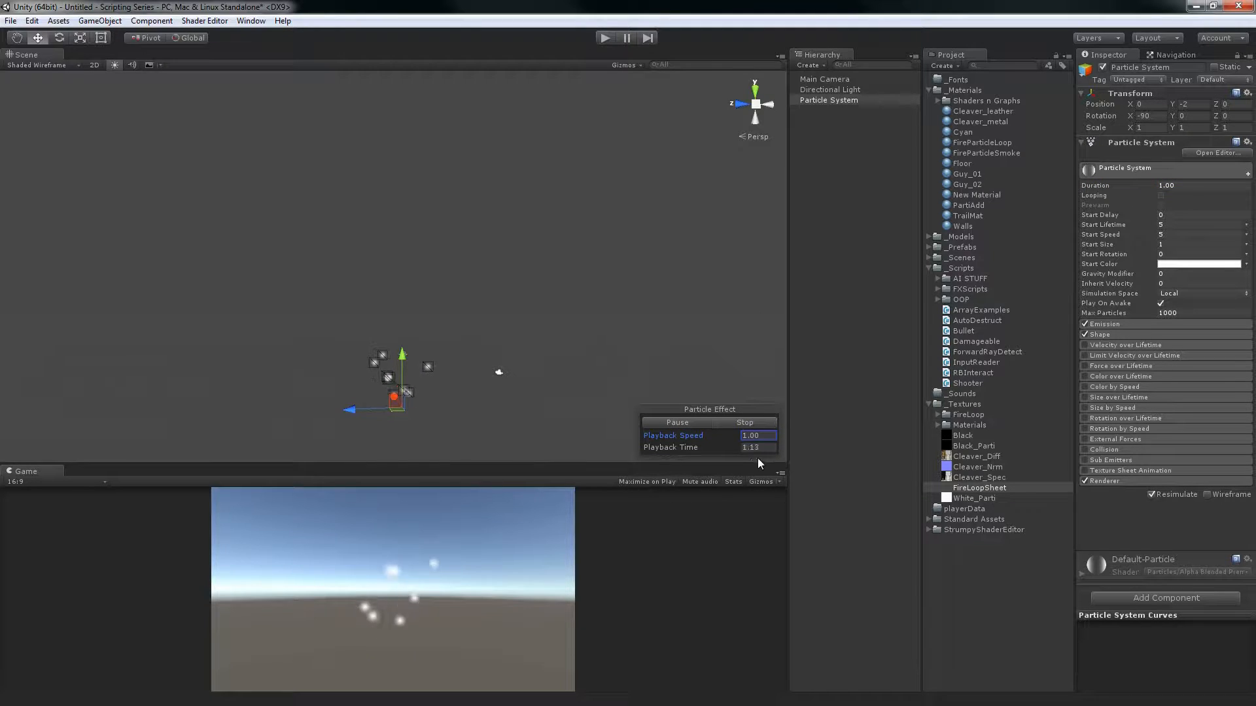
click(754, 421)
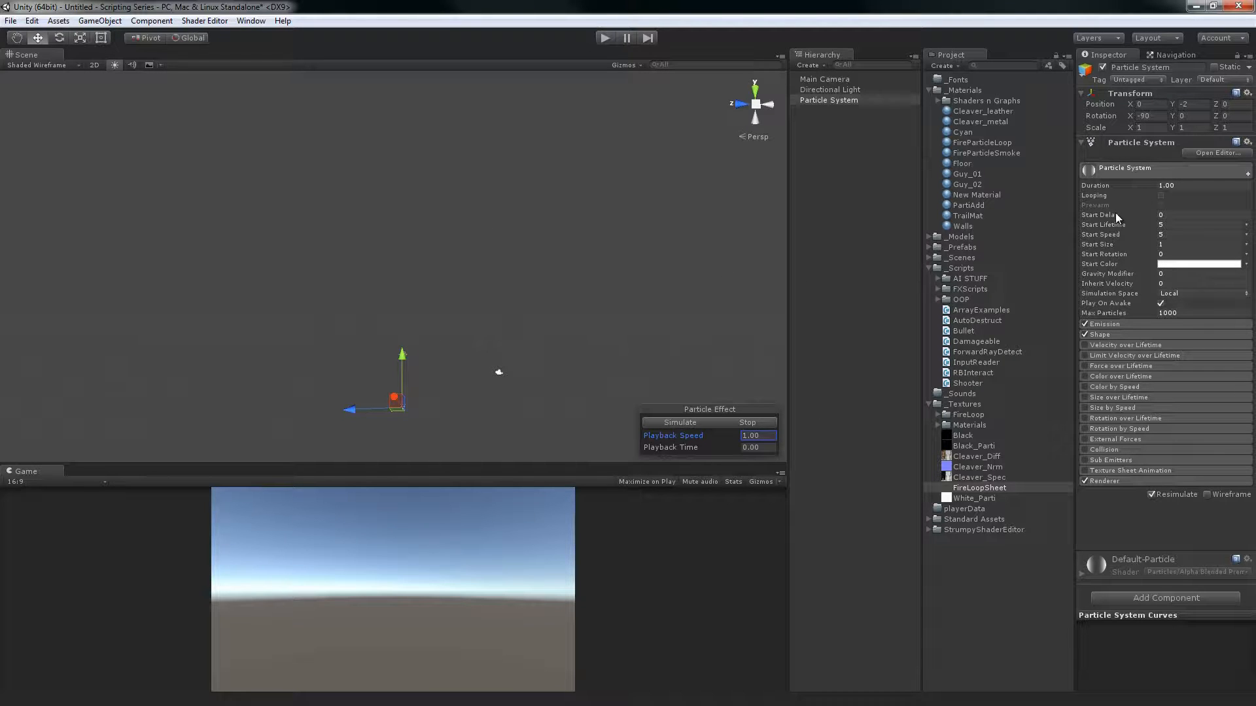
Turn Looping back on for the particle system, simulate the looping effect, and stop it
click(1180, 184)
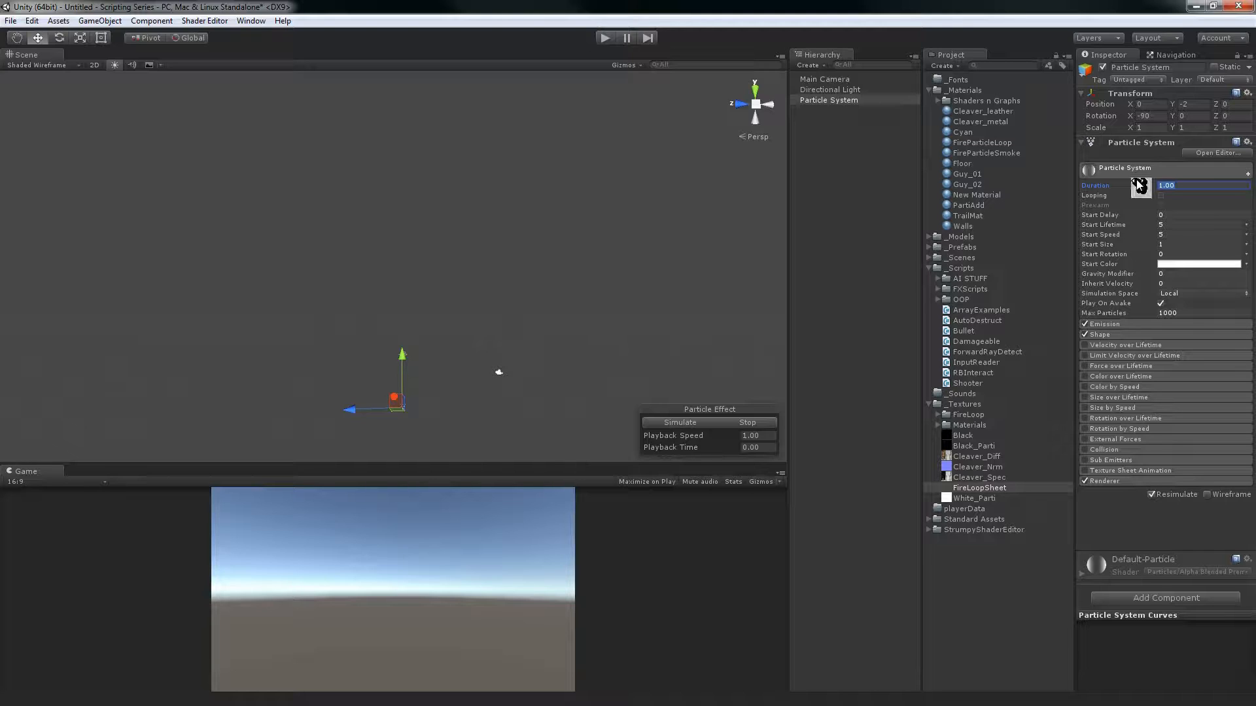
click(1162, 195)
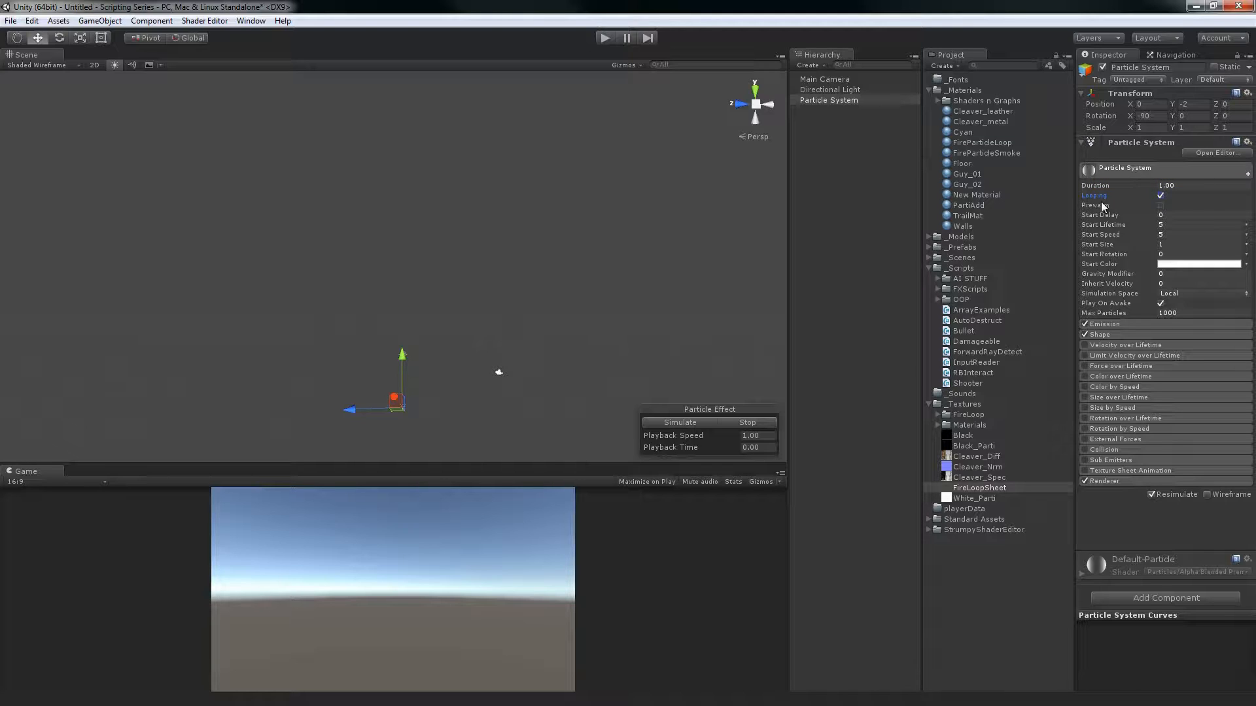
click(708, 422)
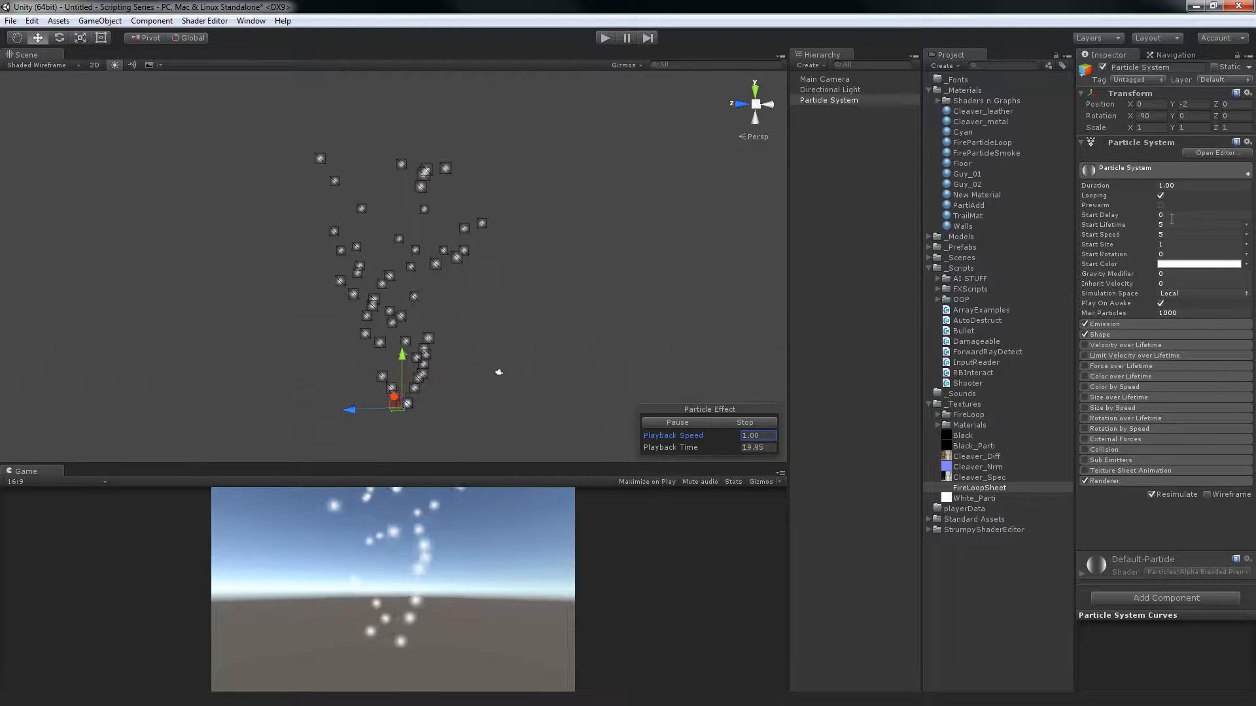
click(760, 426)
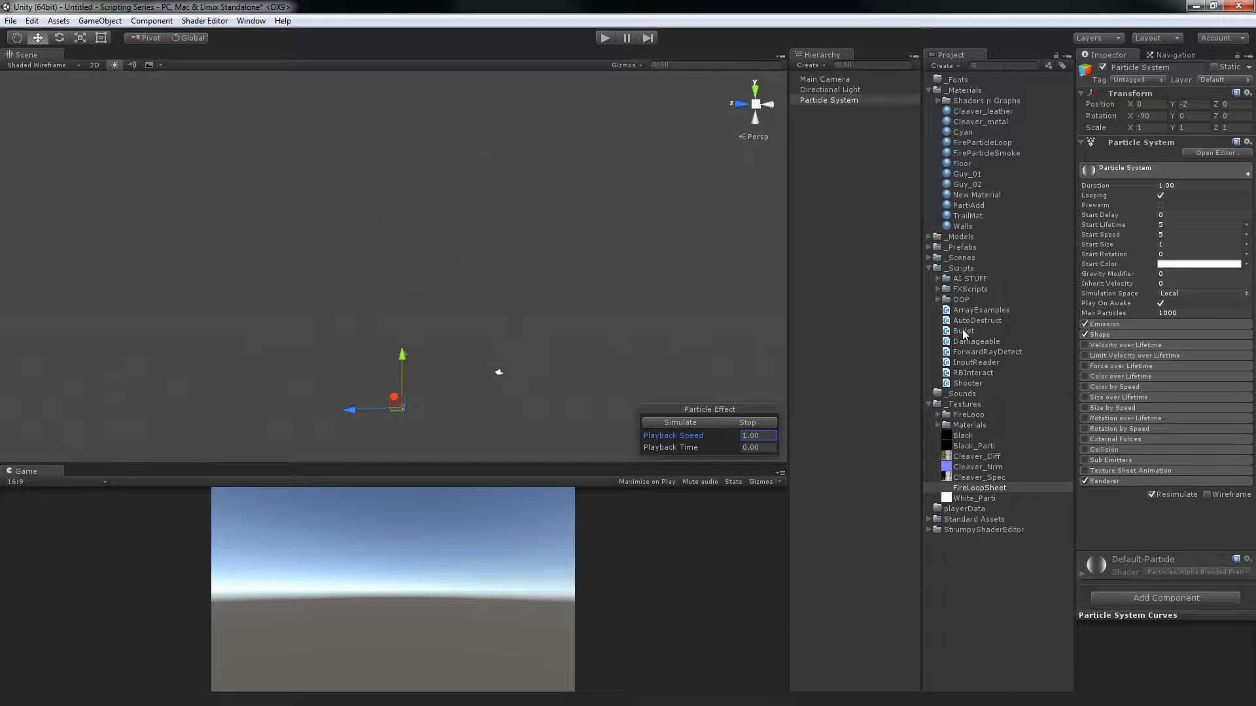
Try the Prewarm option and preview the particle effect with a Start Delay of 0.25
click(1160, 205)
click(1171, 216)
click(699, 420)
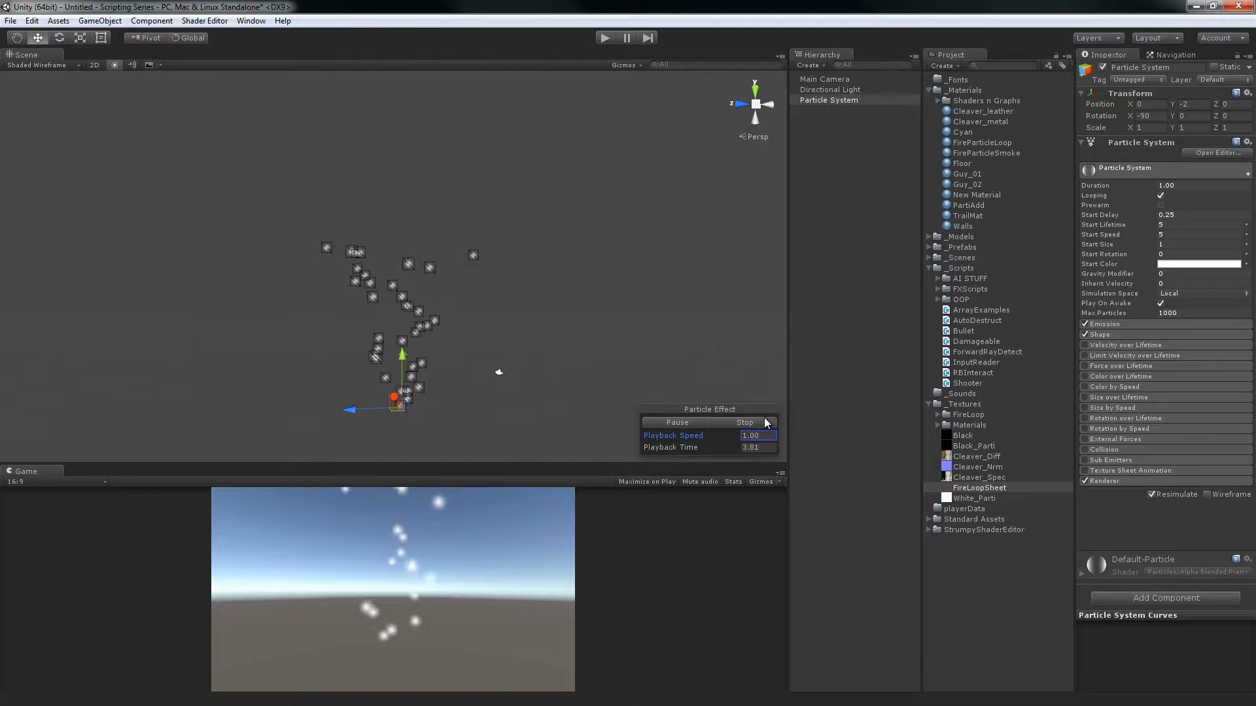
click(746, 422)
Set the particle system's Start Delay to 1 and simulate the delayed effect from the start
click(1186, 216)
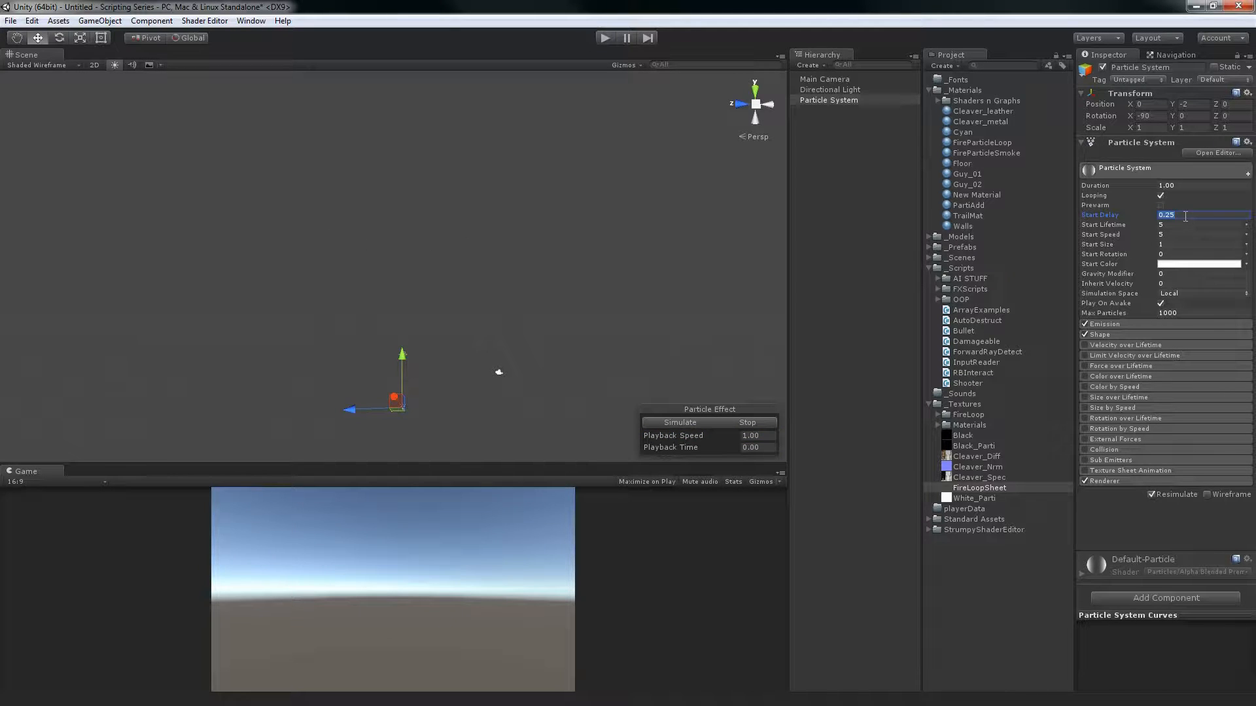
click(848, 182)
click(818, 98)
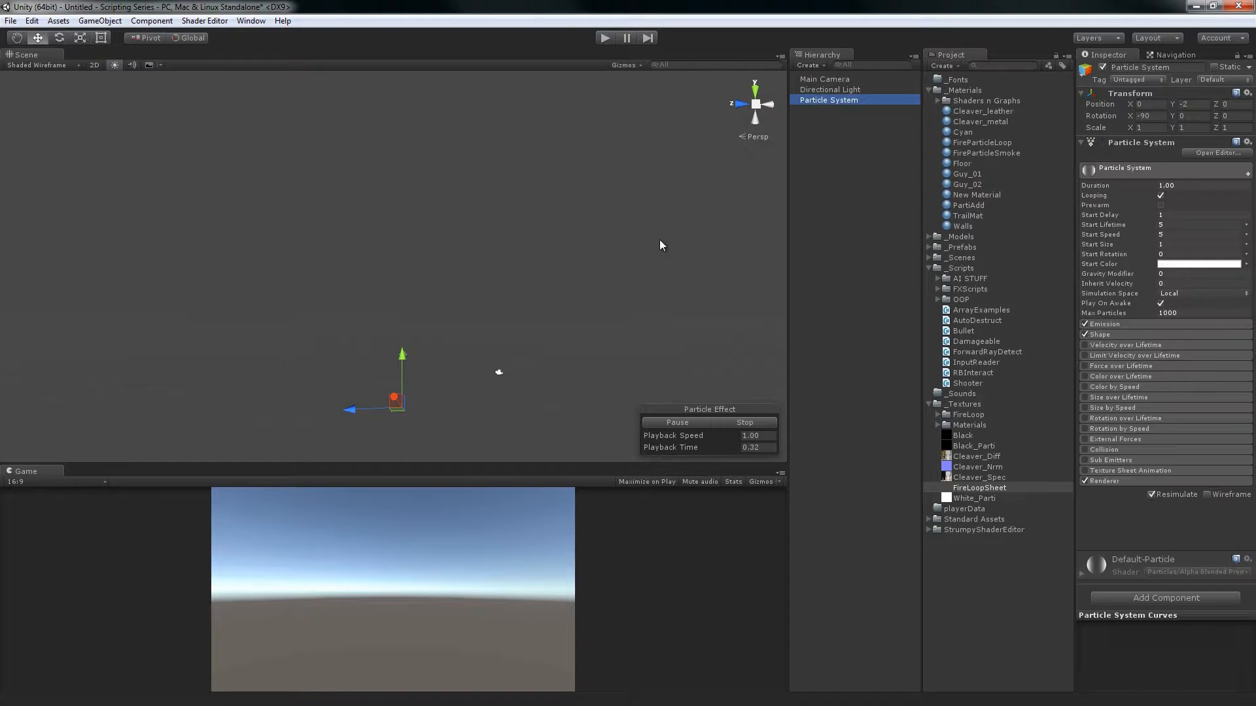
click(748, 424)
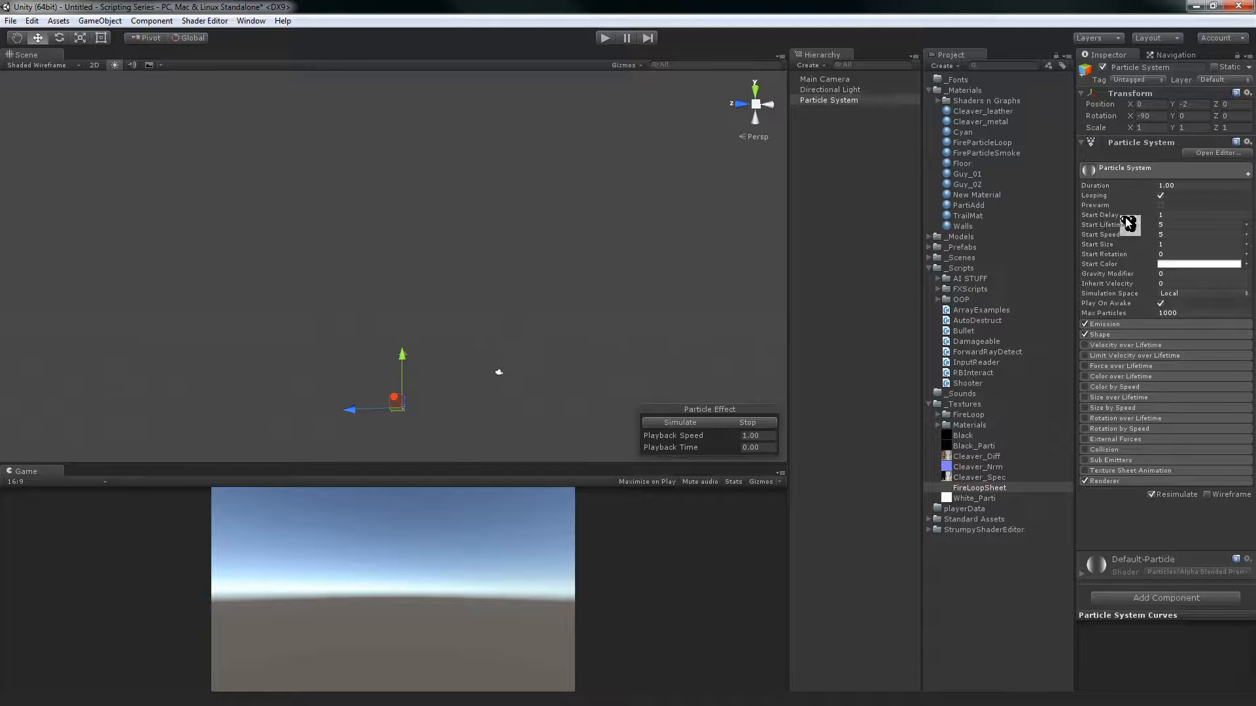
click(698, 421)
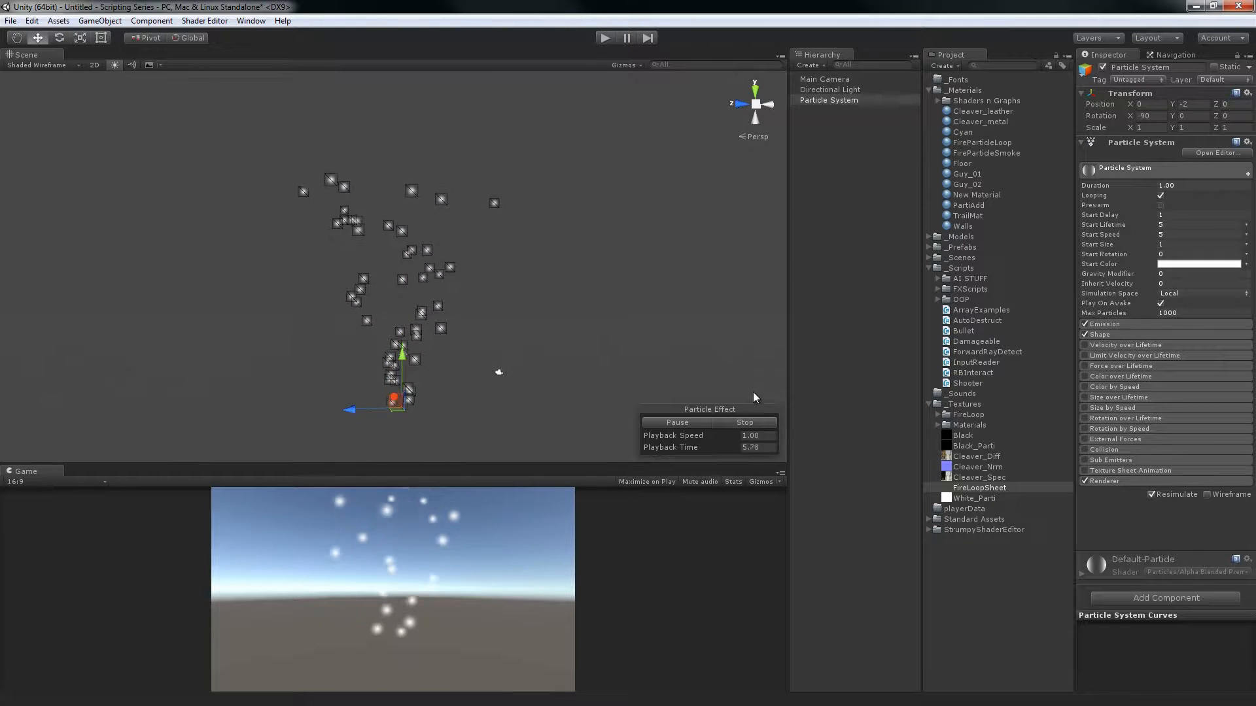
Stop the effect, turn Looping off for the particle system, preview the delayed single burst, and stop it
click(745, 422)
click(1161, 195)
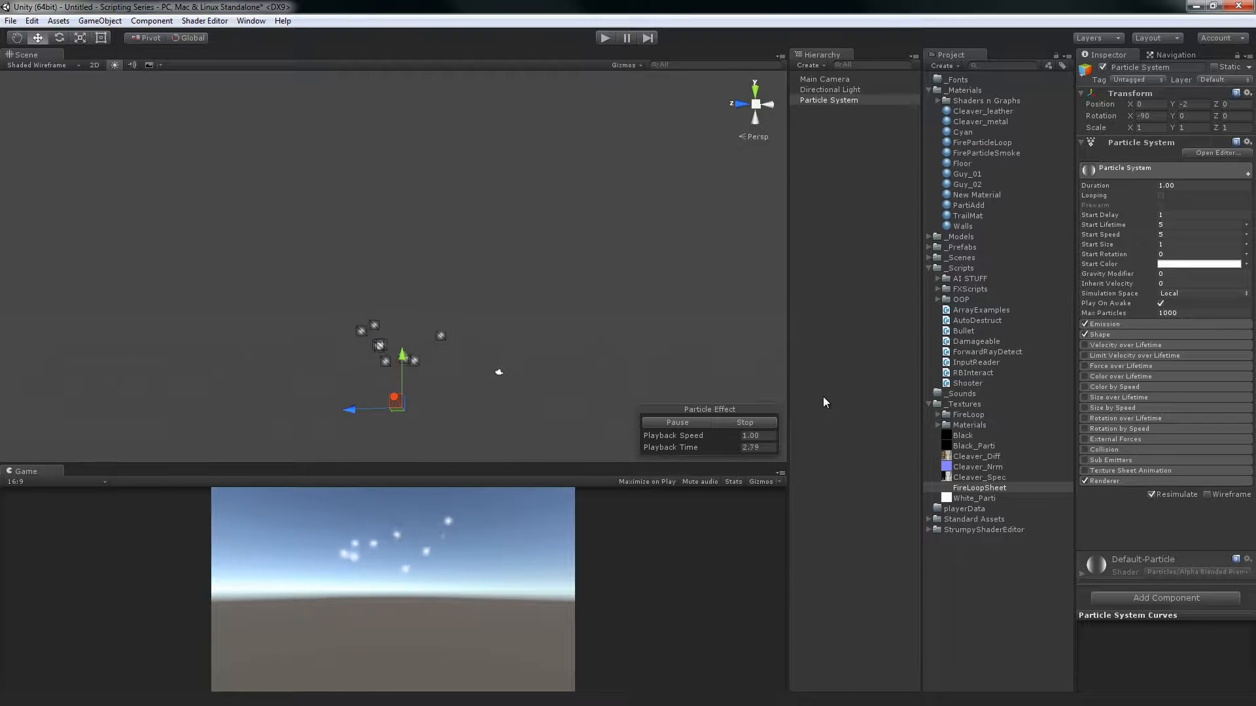
click(756, 435)
click(756, 425)
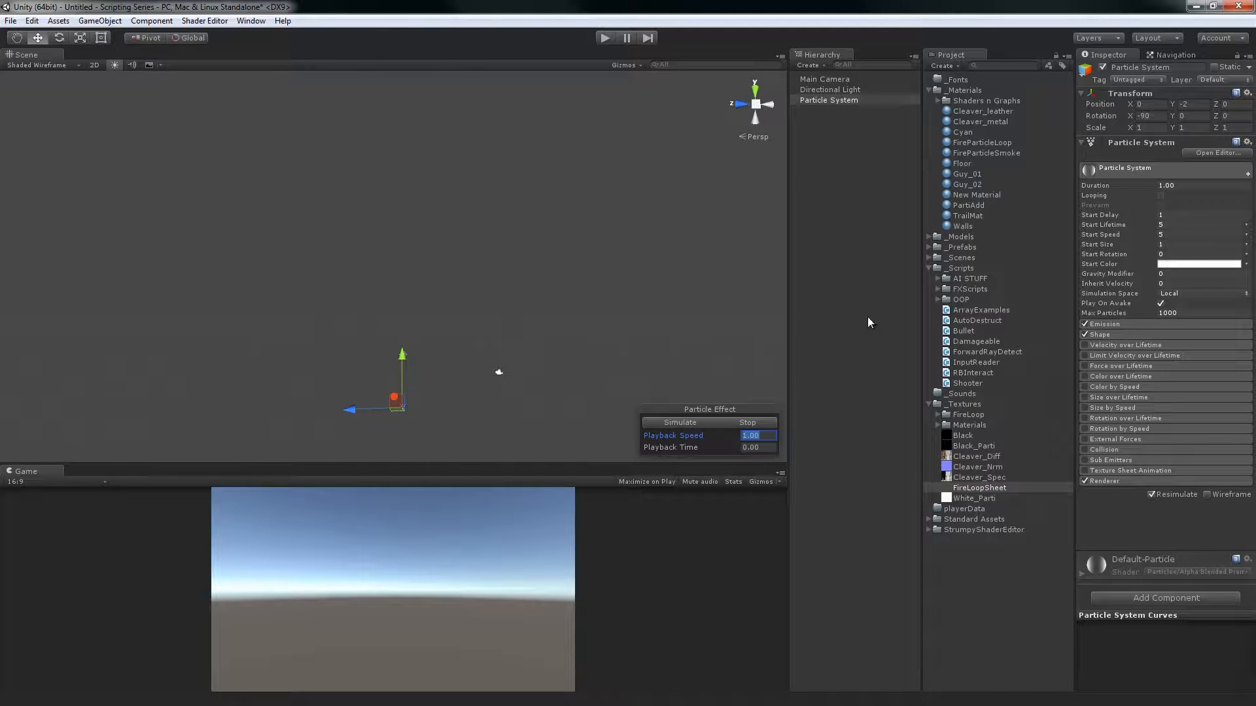
Turn Looping on again, simulate the effect with its start delay, and stop the playback
click(1161, 196)
click(694, 424)
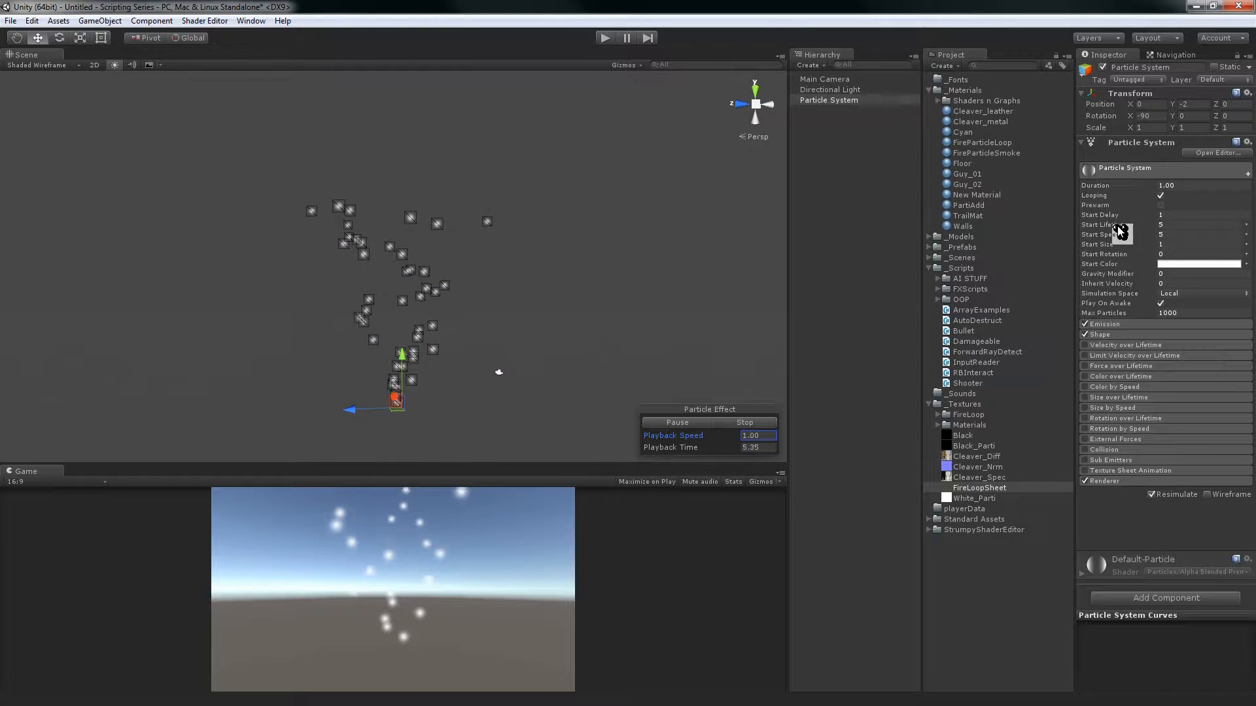
mouse_move(1118, 227)
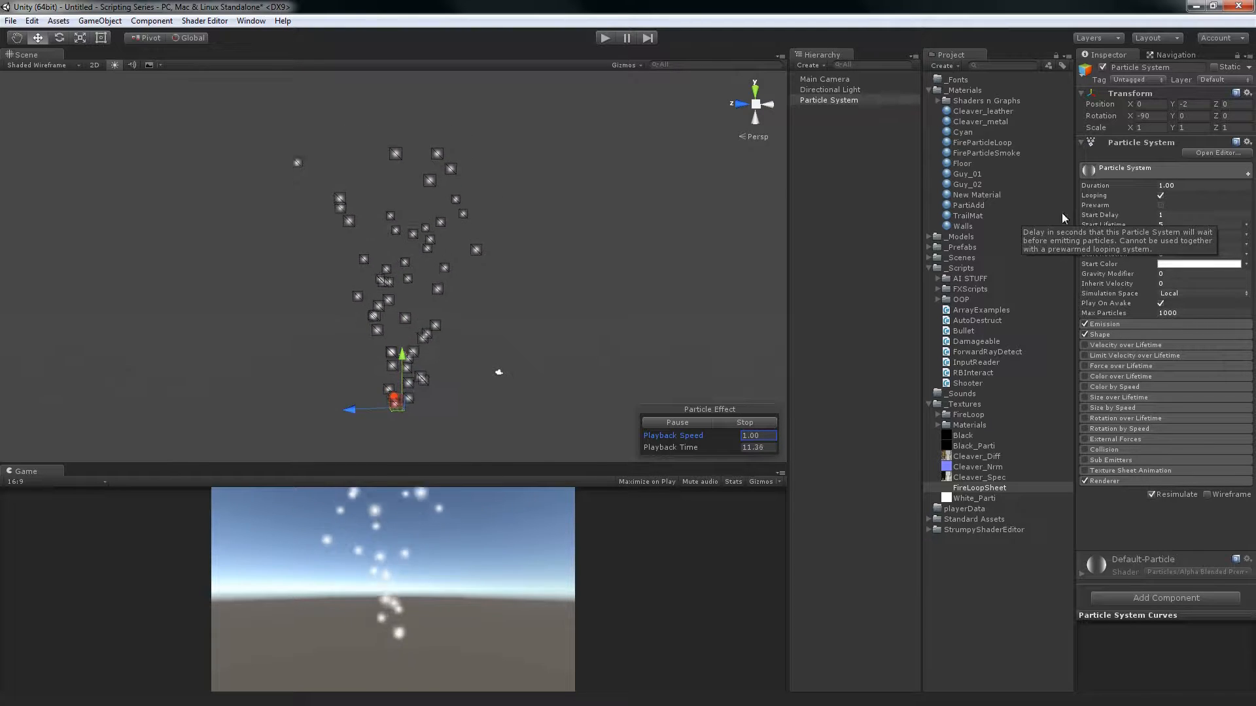
click(759, 422)
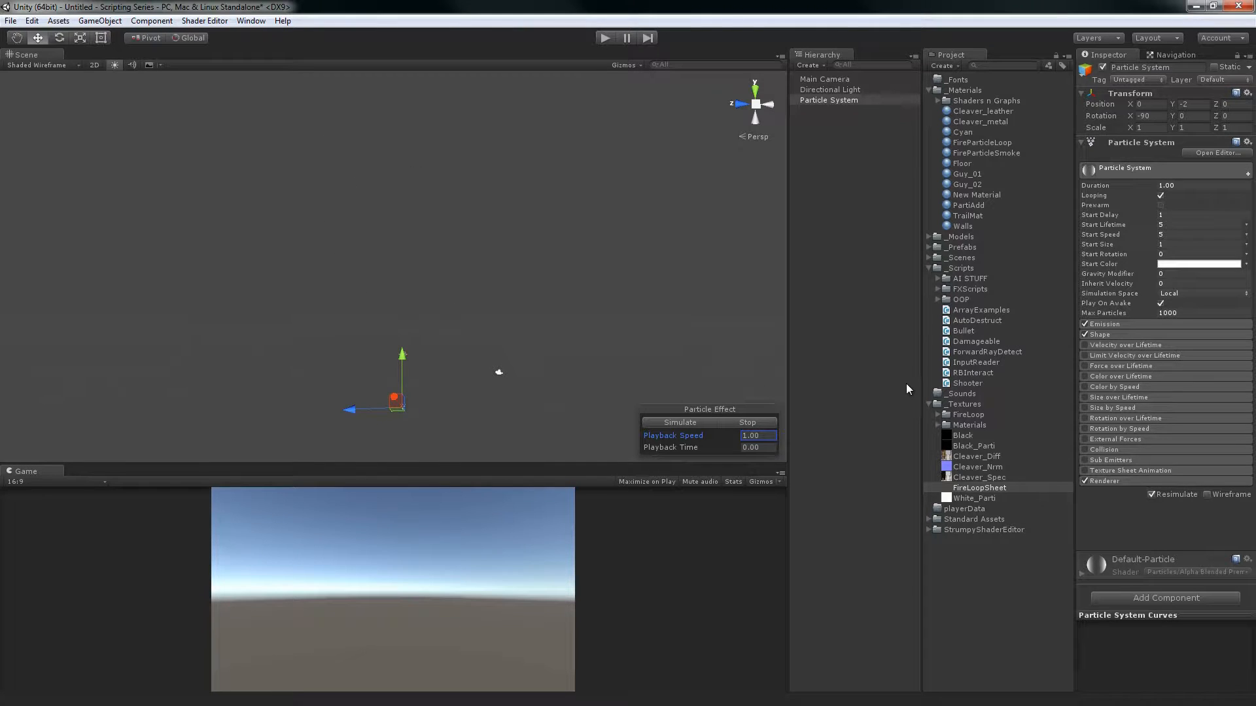
Reselect Particle System in the scene hierarchy, view its playing effect from a slightly different angle, and stop it
click(908, 311)
click(837, 100)
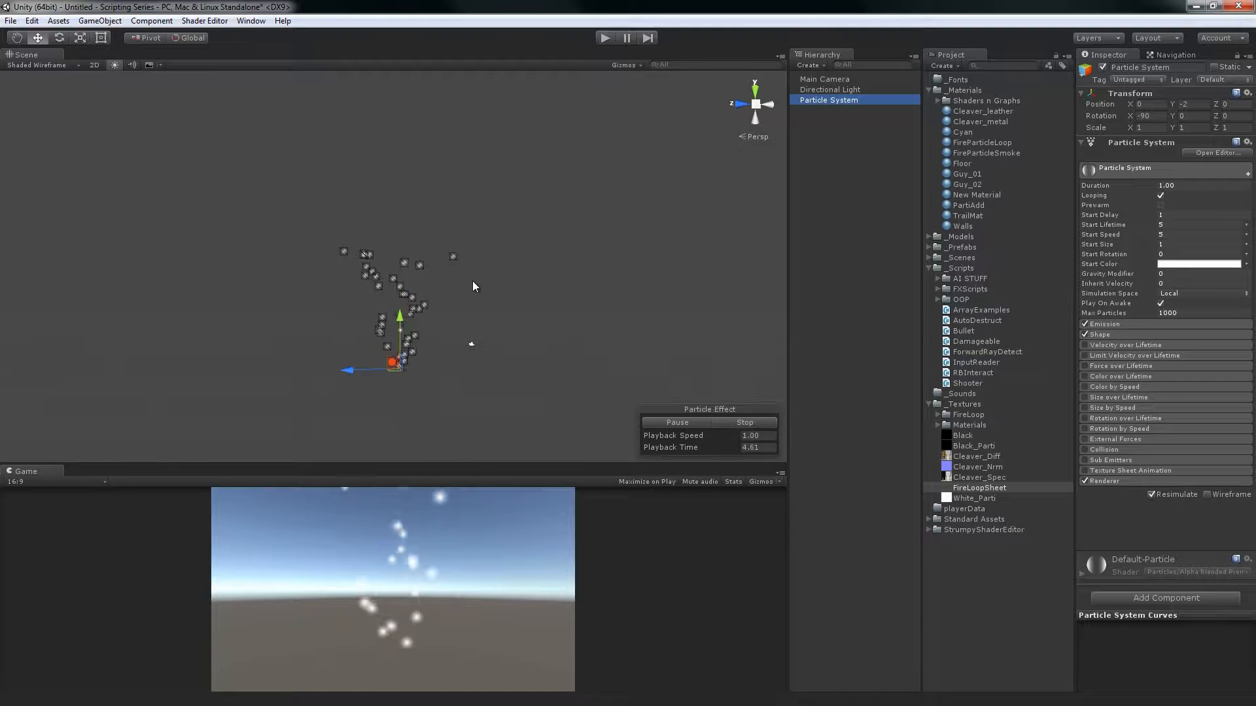
middle_drag(575, 245, 567, 270)
click(720, 425)
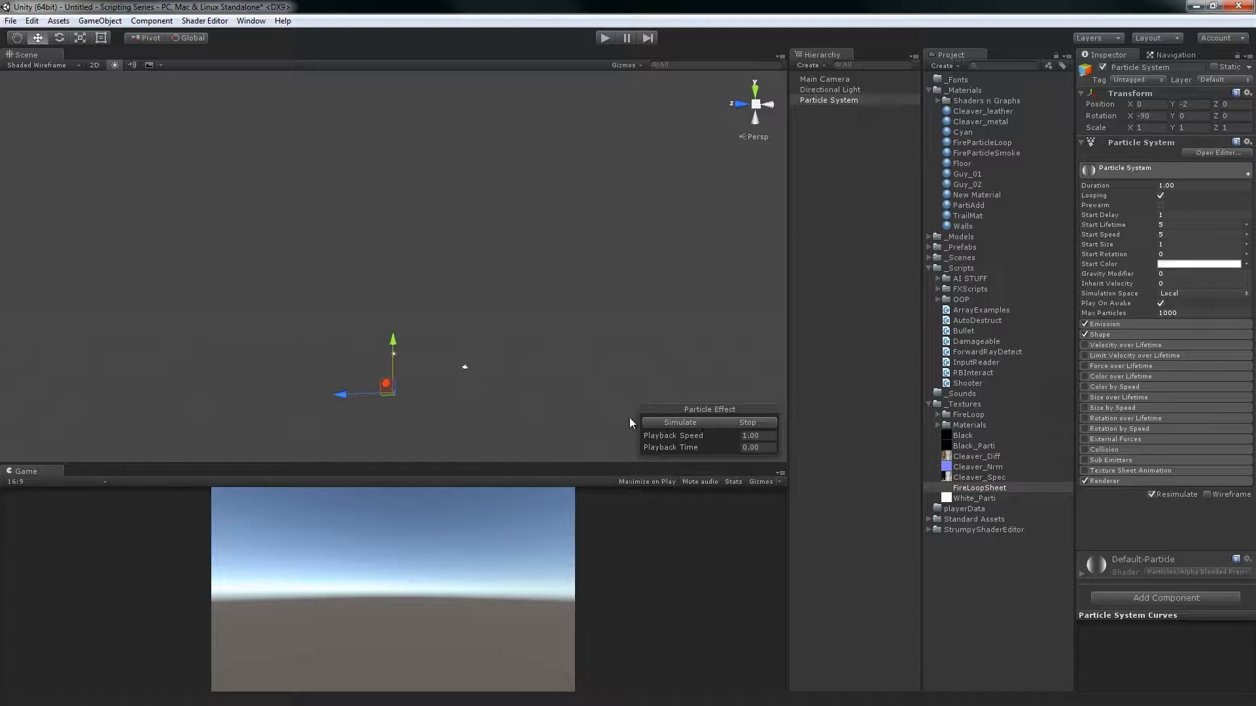
Simulate and pause the effect, and set the particle system's Start Delay to 0
click(673, 424)
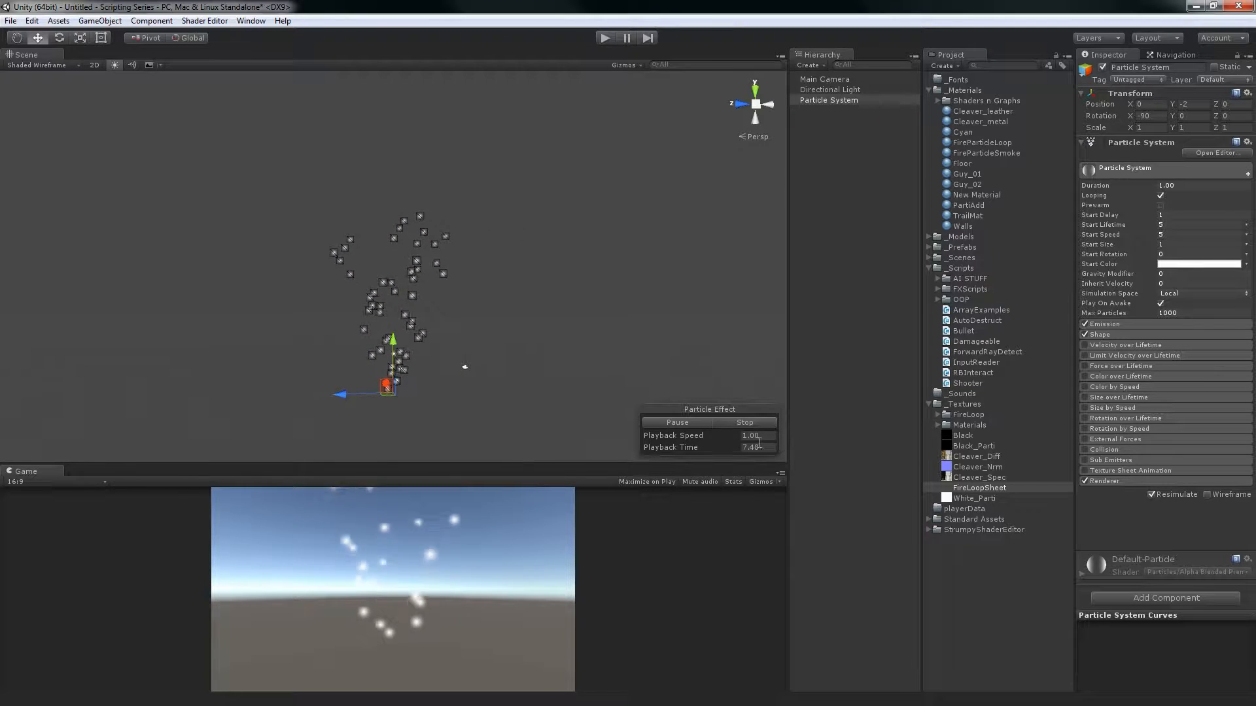
click(684, 424)
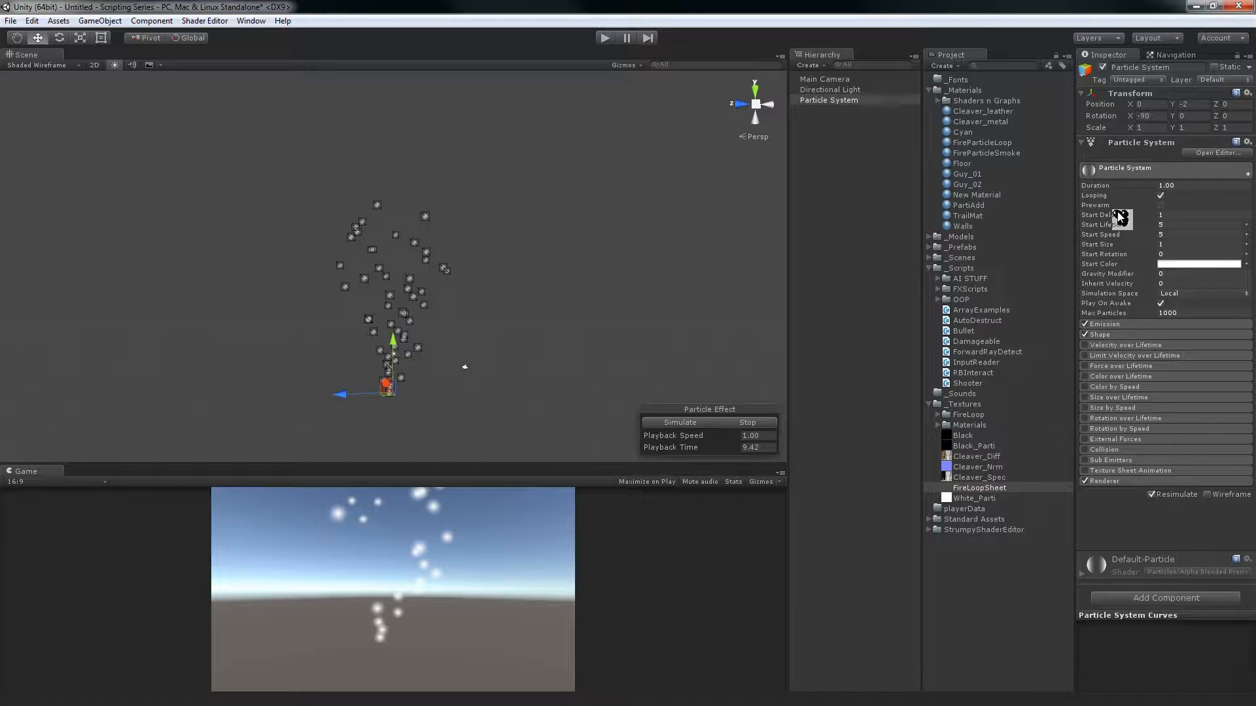
click(1176, 216)
text(0)
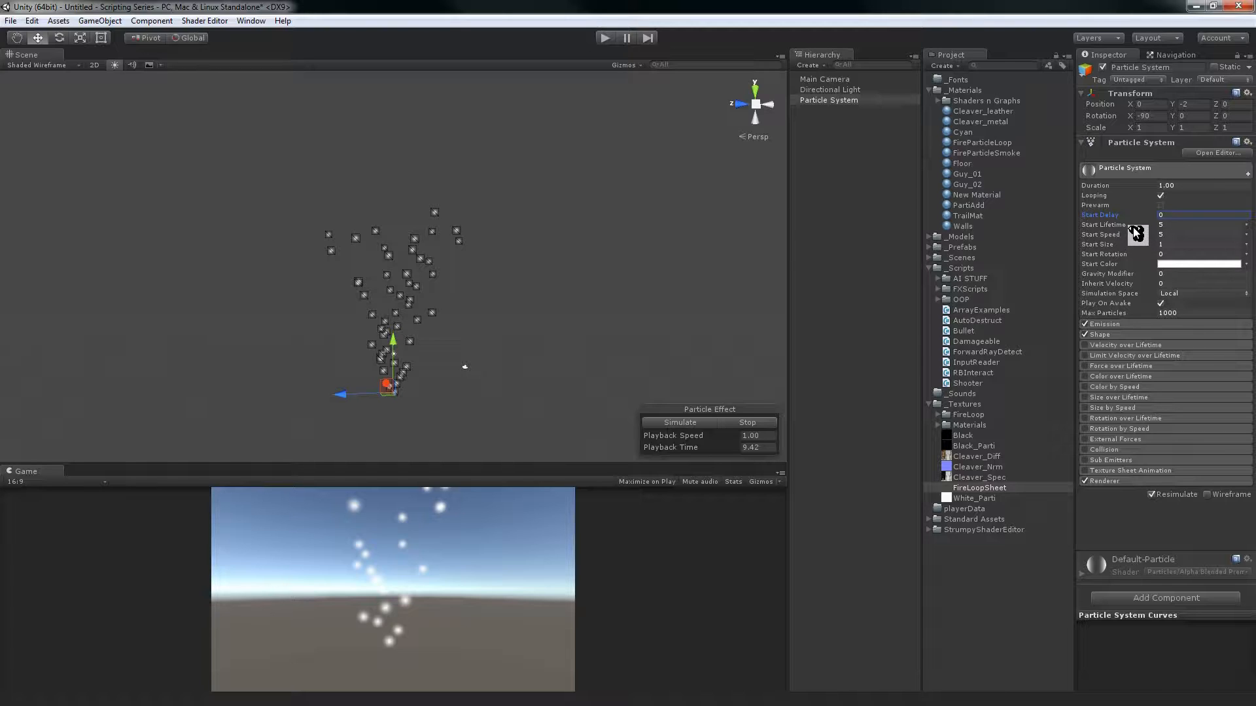
Switch Start Lifetime from a constant to a Curve that falls linearly from 5 to 0, and stop the simulation
click(1179, 223)
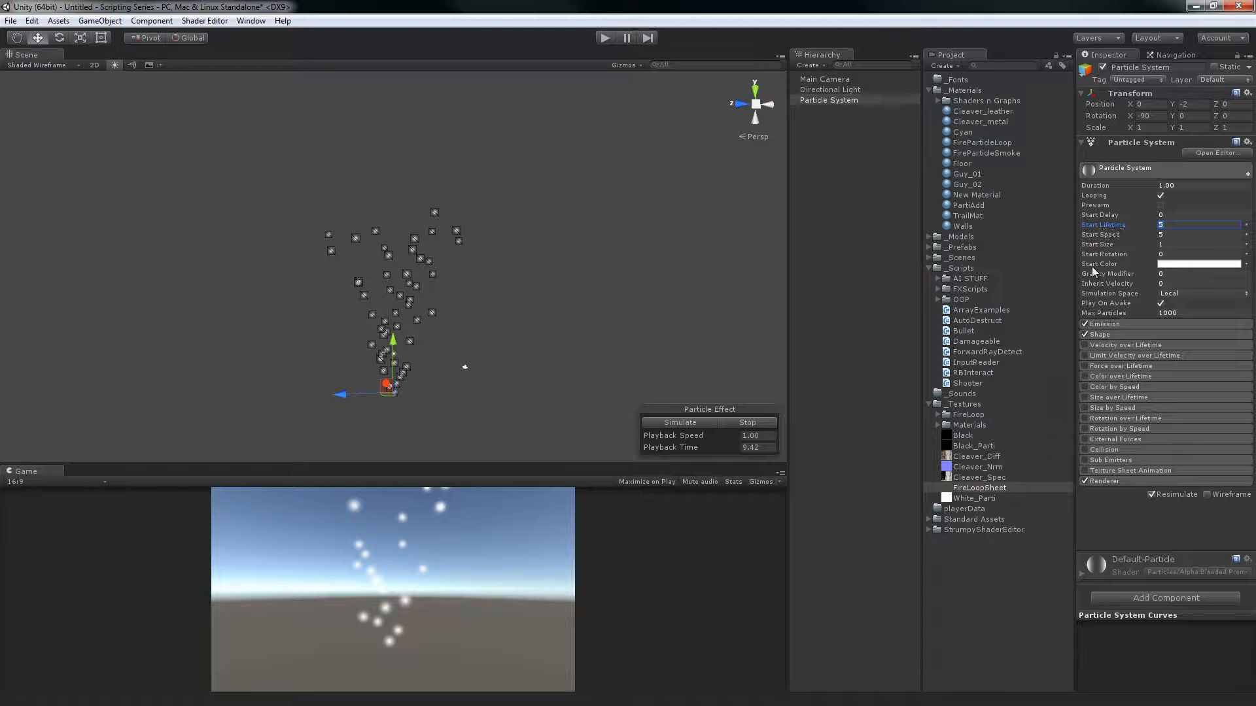
click(1247, 226)
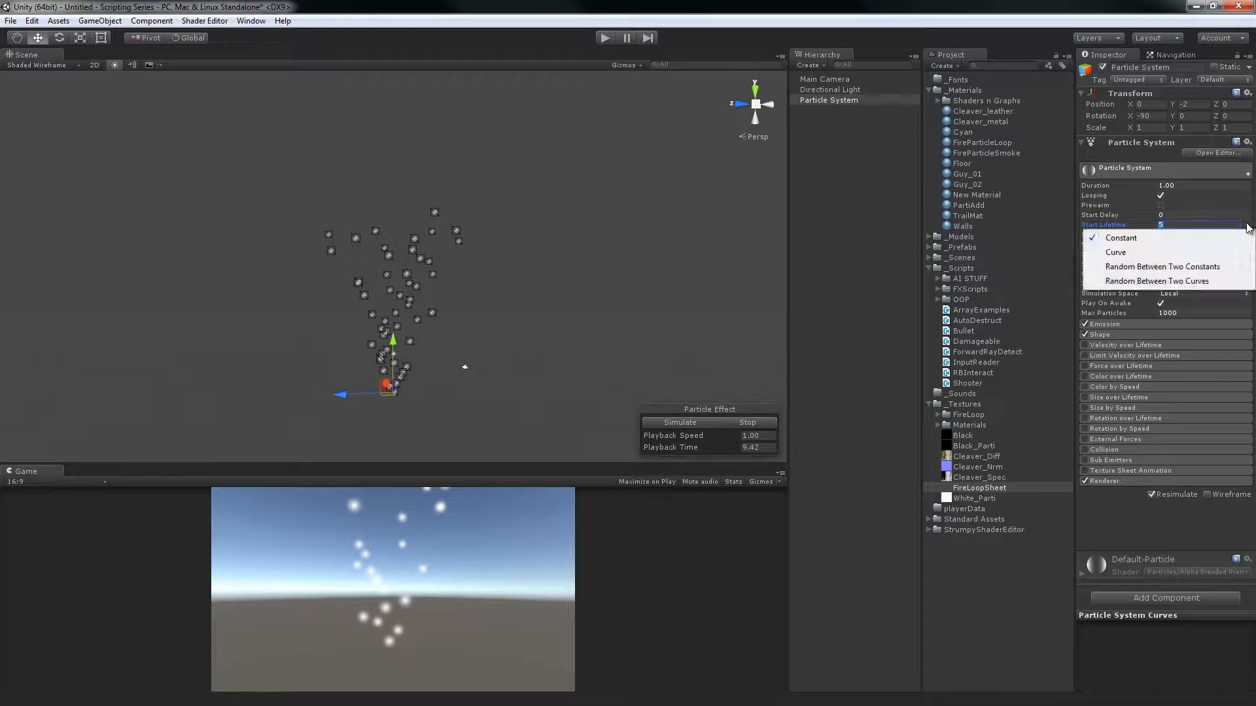
click(1030, 7)
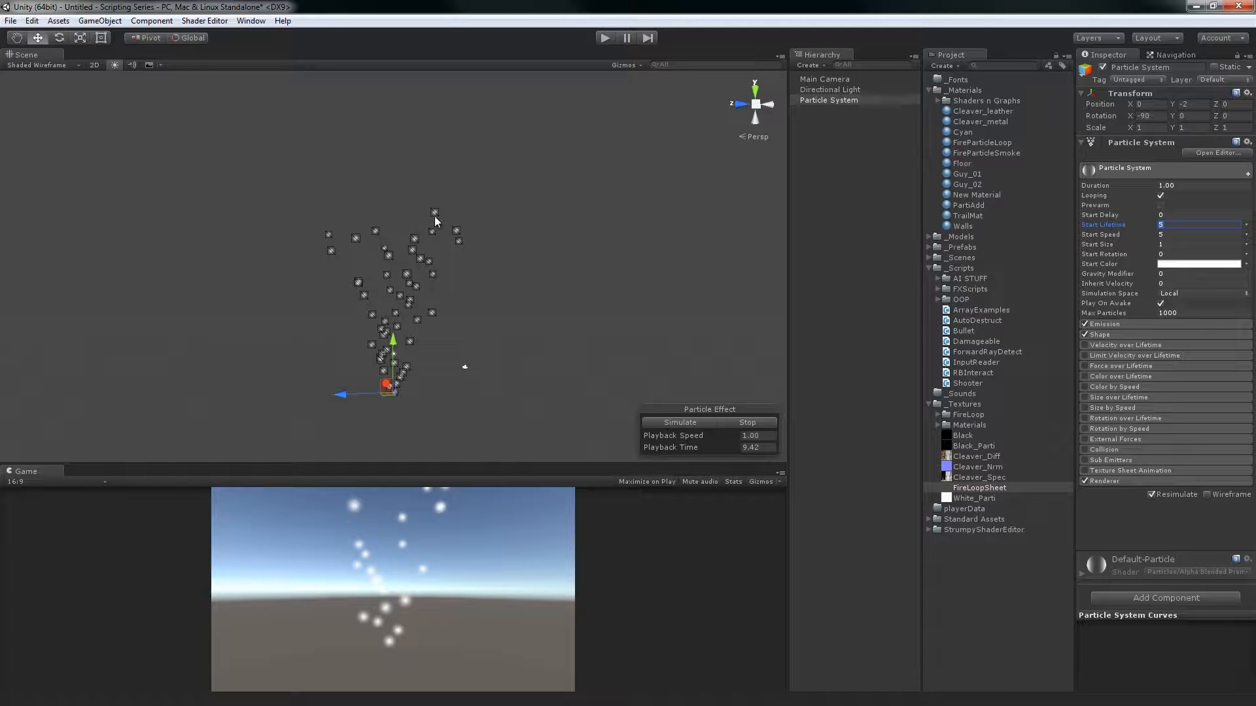
click(1247, 225)
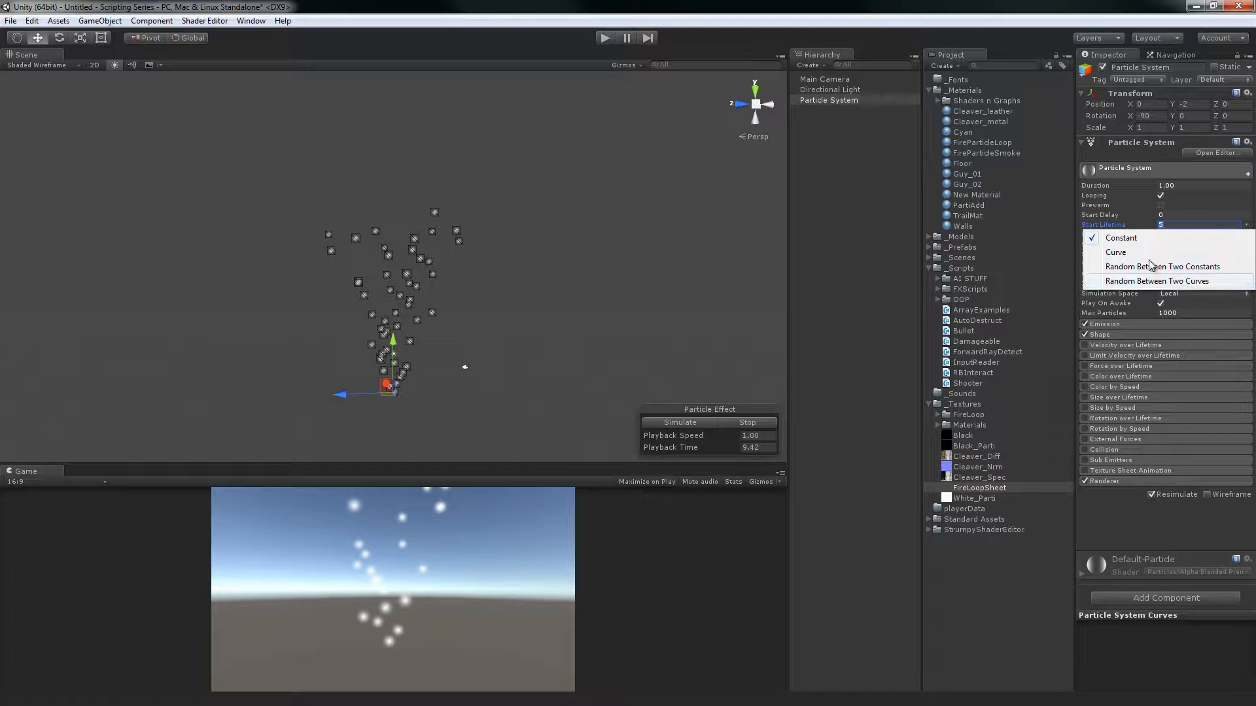
click(1126, 253)
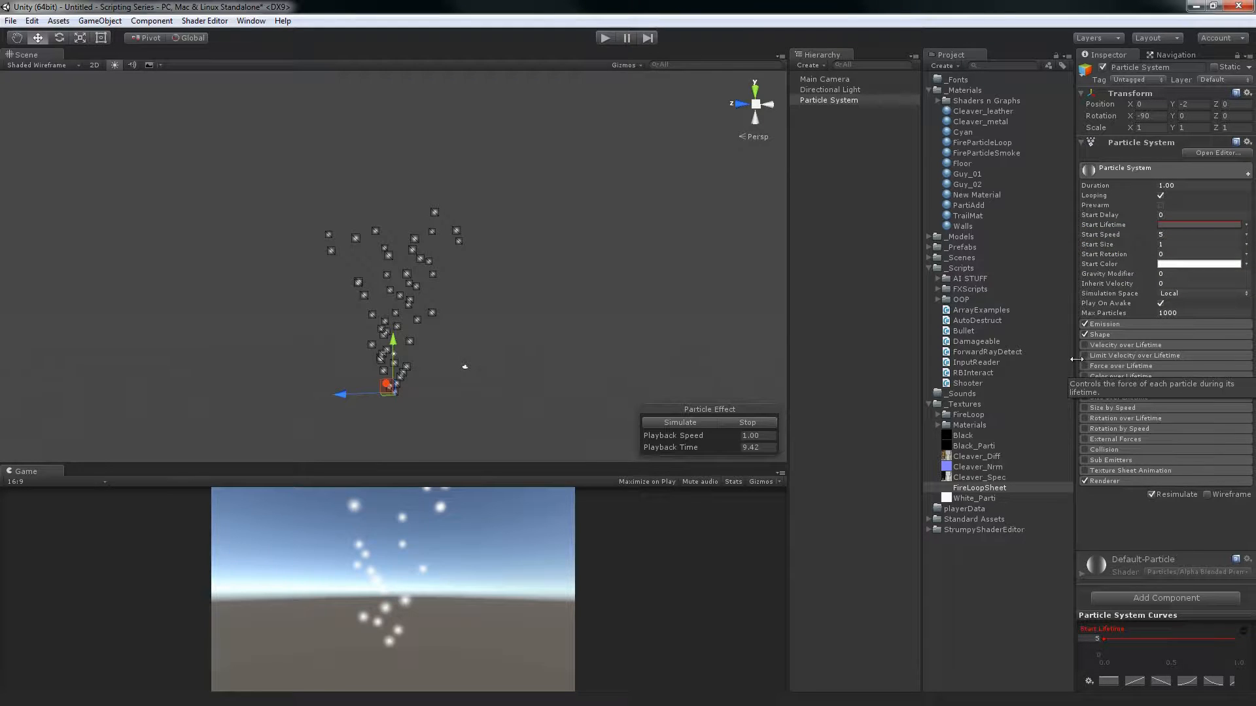
click(745, 423)
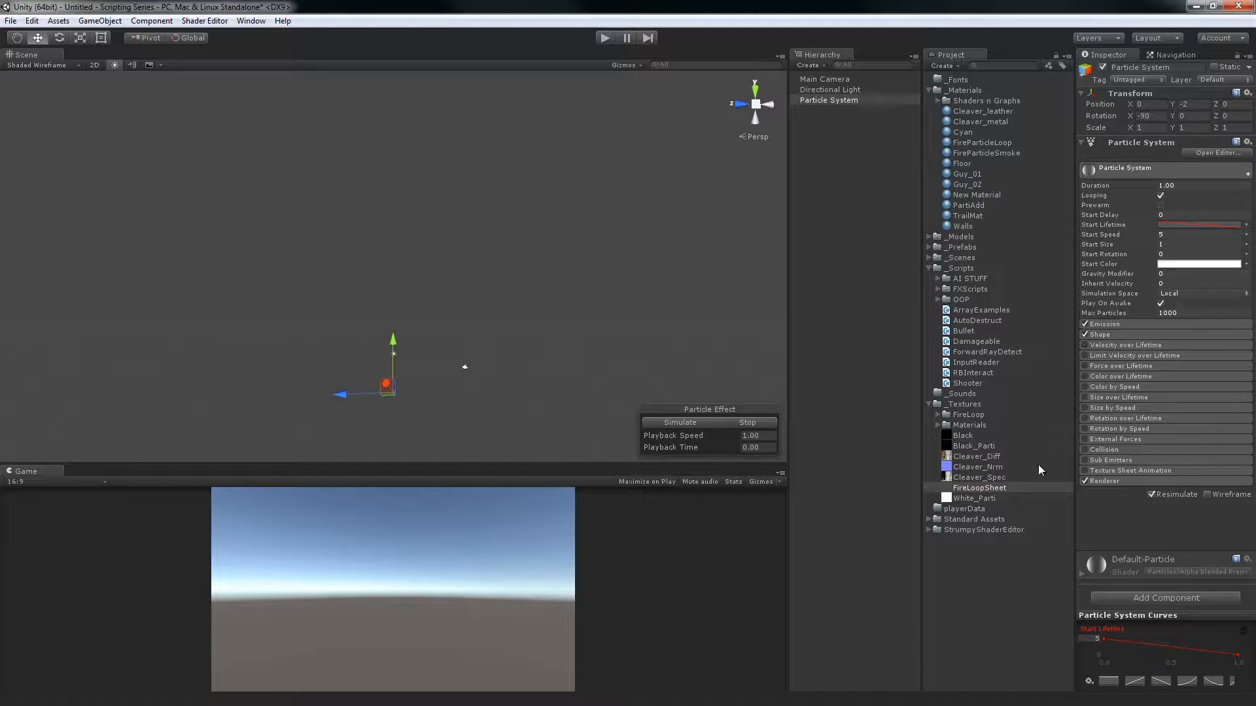
Inspect the Start Lifetime curve's maximum value, set Duration to 2.00, and simulate the effect
right_click(1094, 641)
click(1088, 643)
click(1098, 640)
click(1182, 182)
click(696, 423)
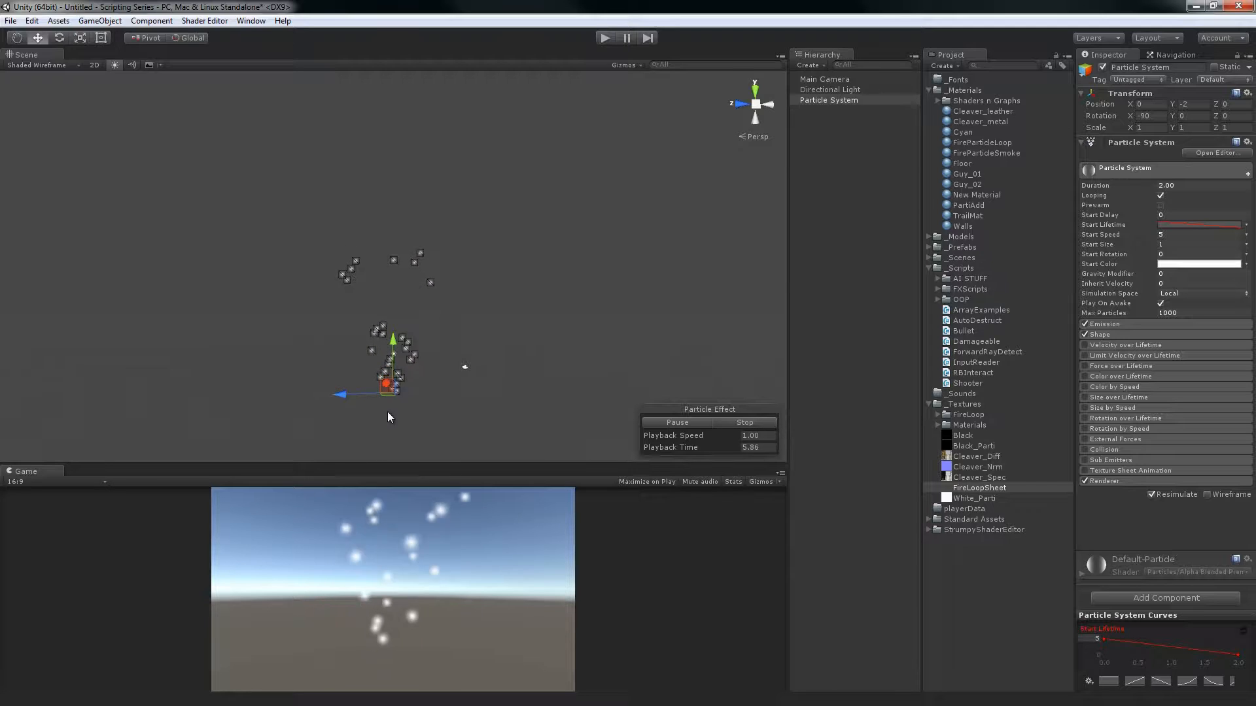
Stop the effect, set Duration to 4.00 with Looping off, and simulate the falling lifetime curve
click(742, 422)
click(1182, 186)
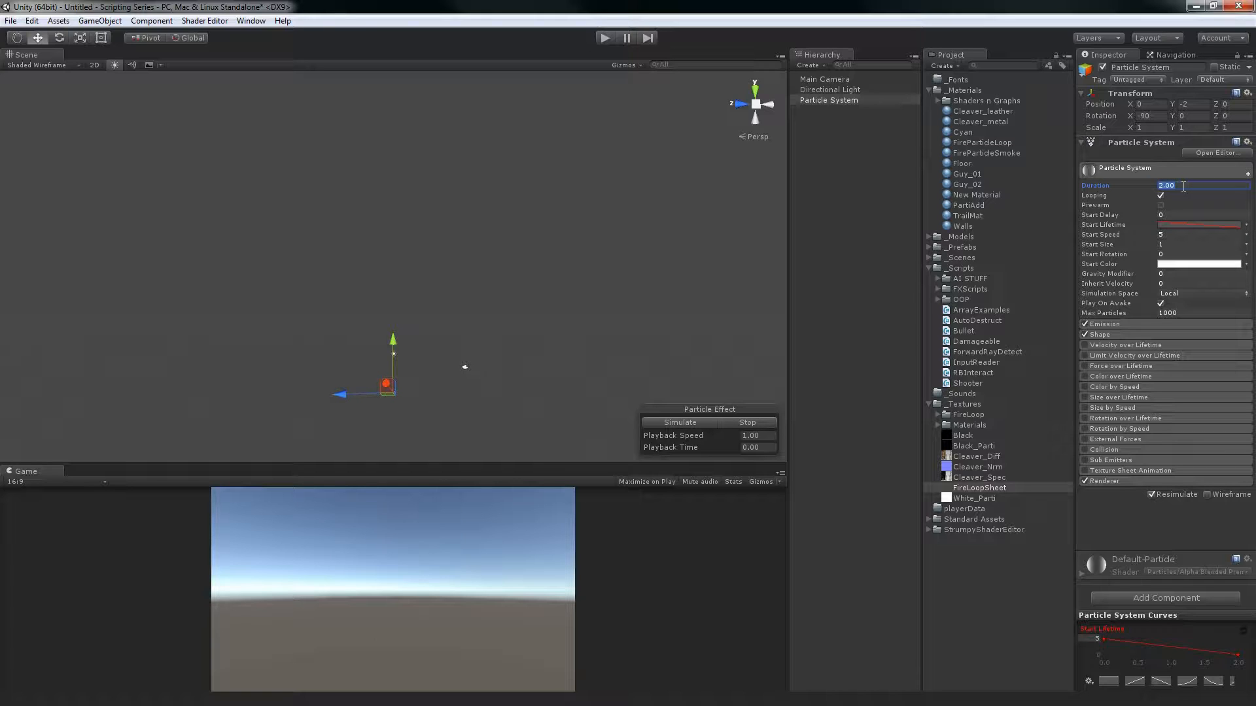
text(4)
click(1161, 195)
click(755, 424)
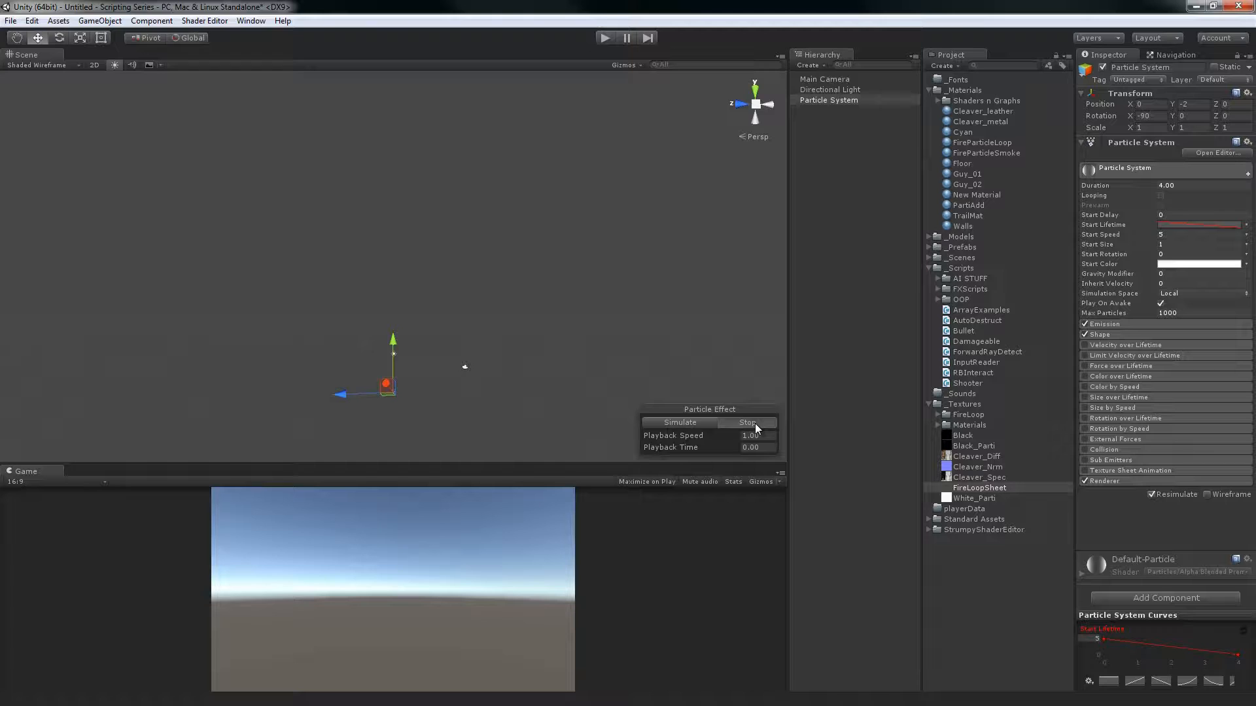
click(692, 424)
click(694, 423)
Set Start Lifetime to Random Between Two Constants with values 0.5 and 2, and simulate the effect
click(1246, 227)
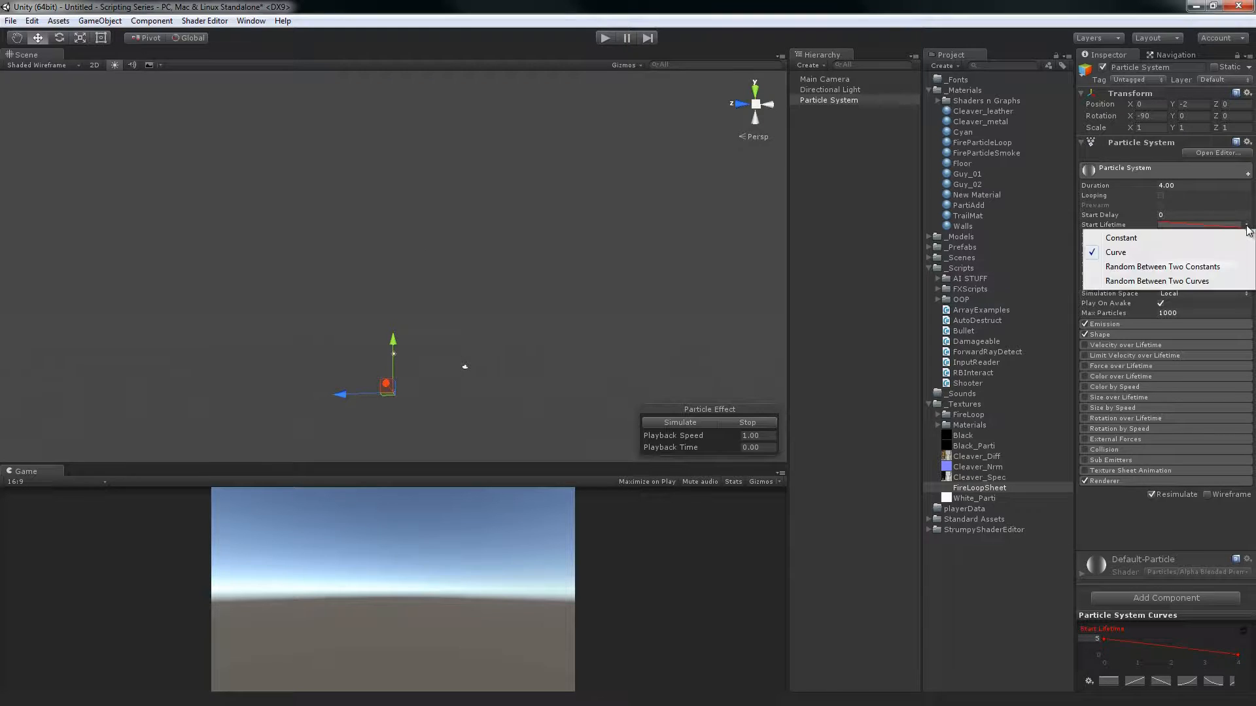
click(1207, 268)
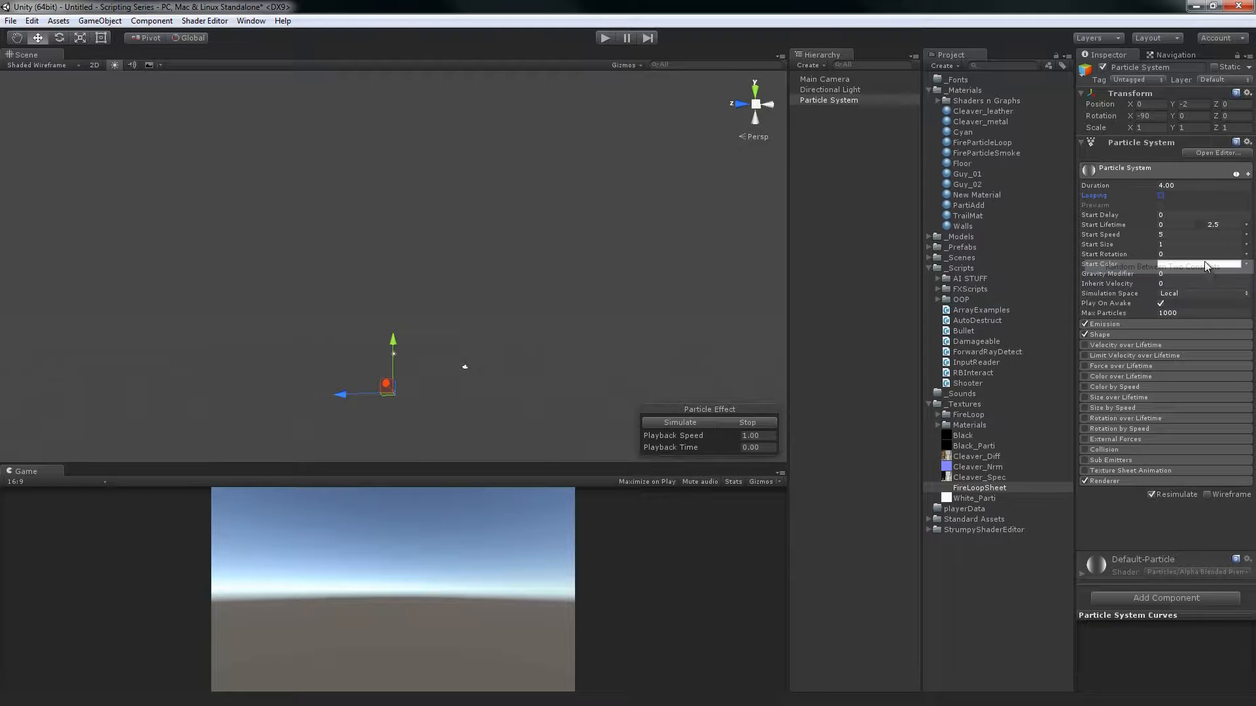
click(1186, 226)
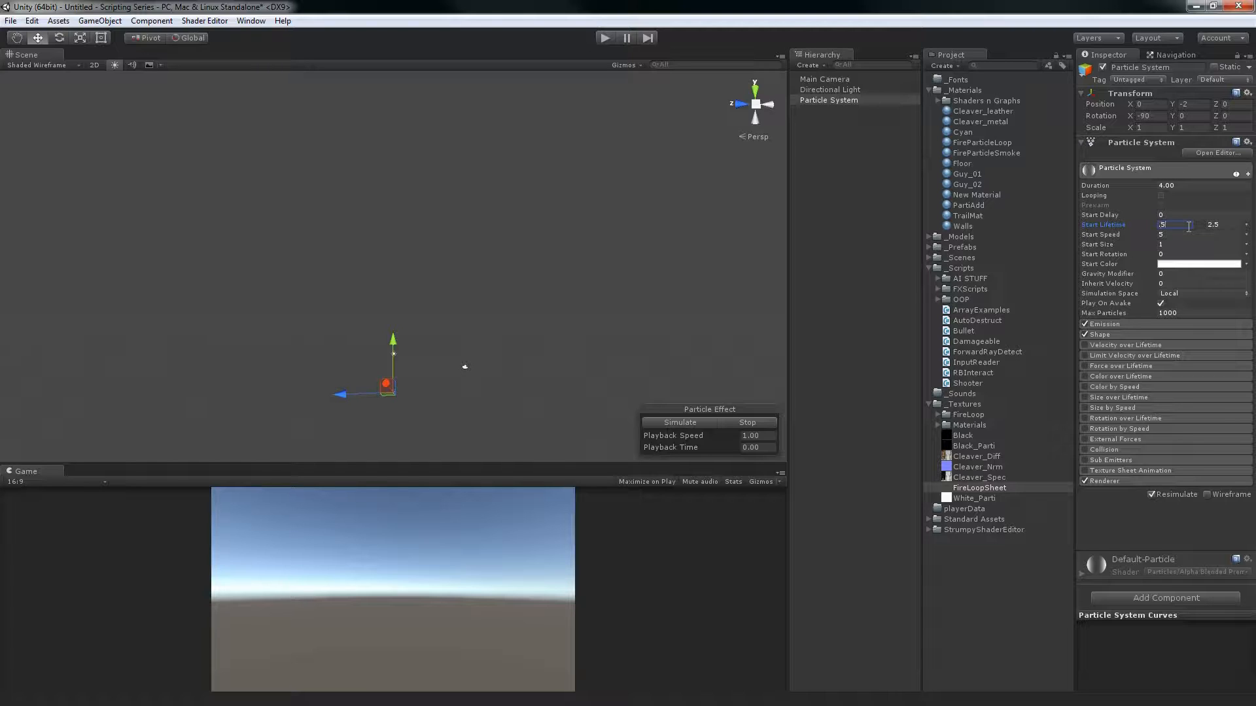
click(1230, 227)
text(2)
click(706, 426)
click(1185, 226)
Set Start Lifetime to Random Between Two Curves, shape the curves to start close together and spread apart, and simulate the effect
click(1248, 226)
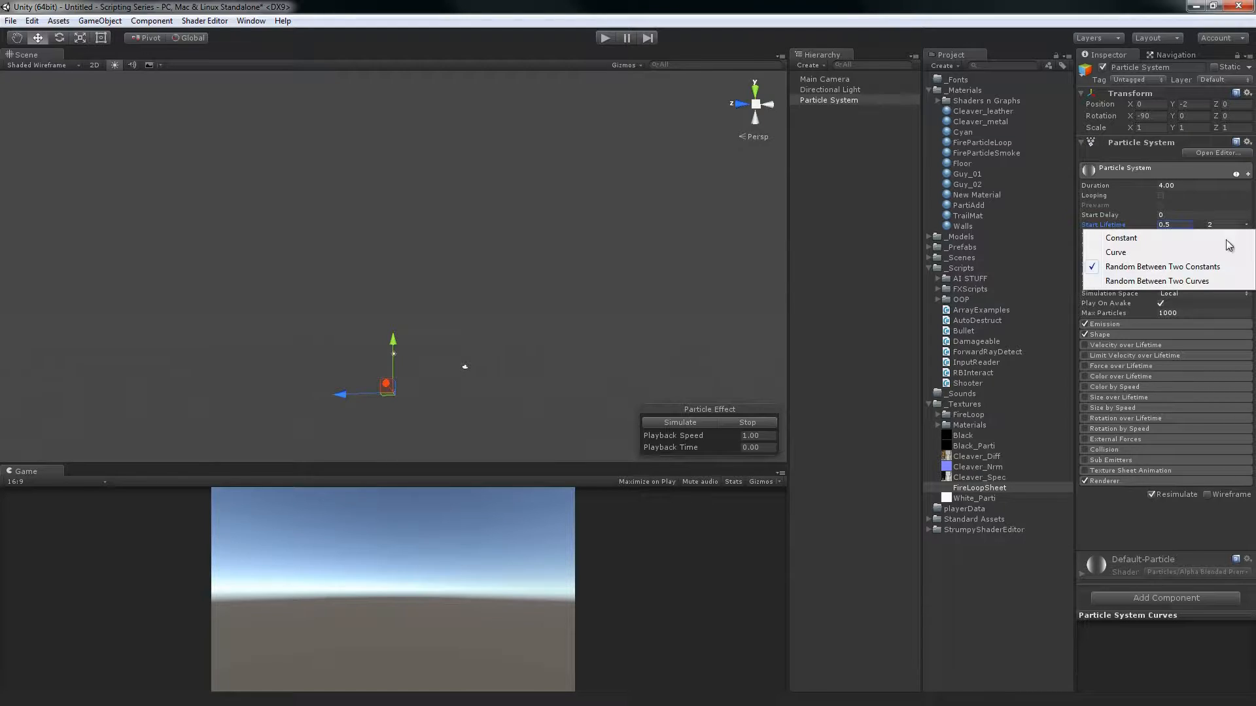
click(1204, 281)
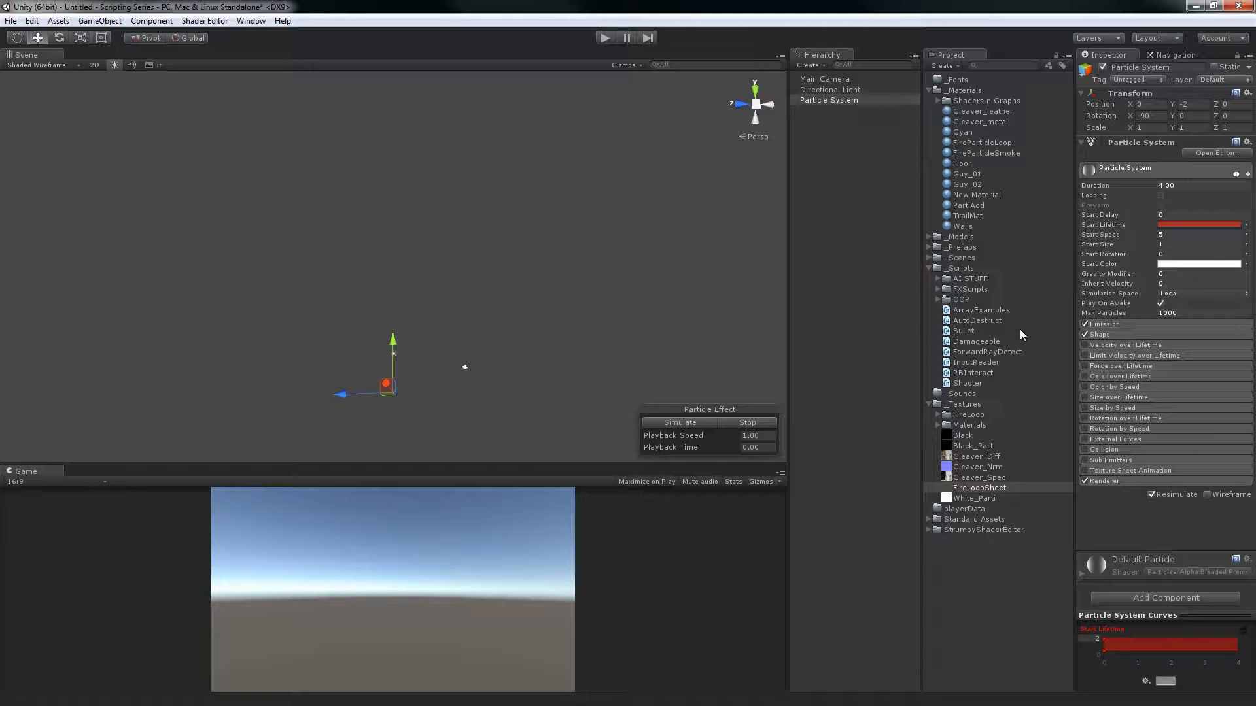
click(1108, 650)
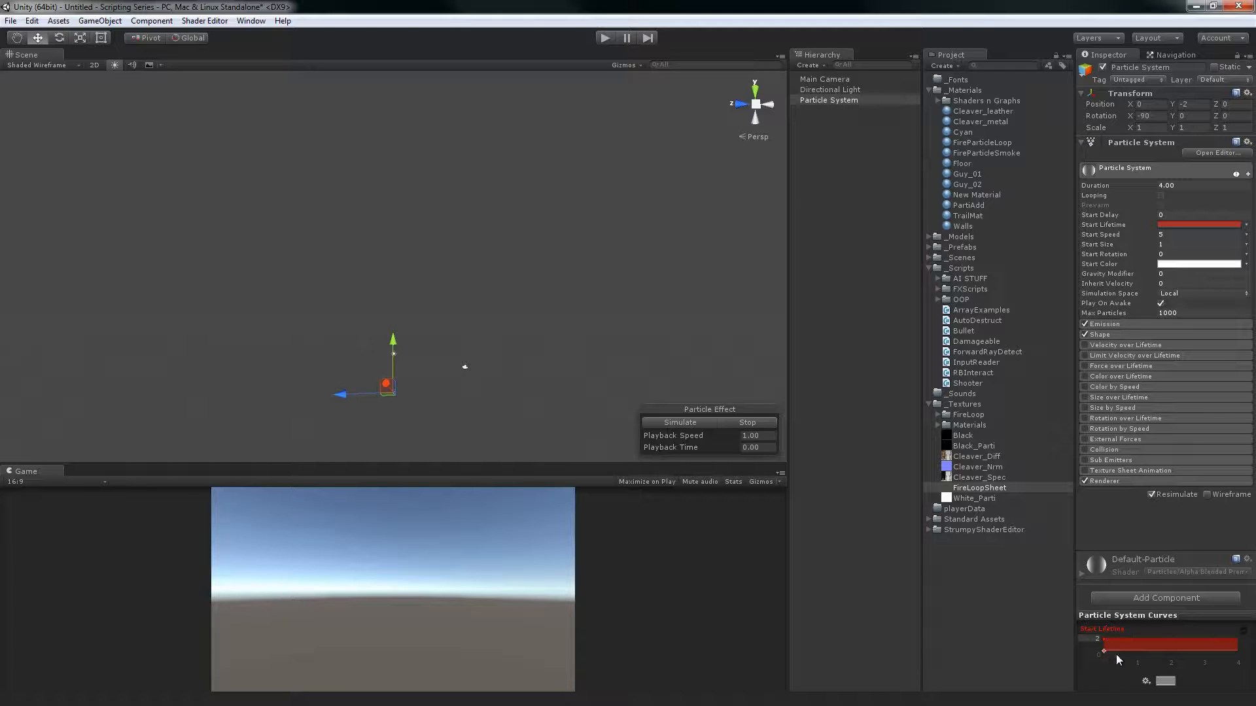
click(1166, 681)
drag(1103, 654, 1101, 646)
drag(1104, 645, 1104, 650)
click(685, 422)
Set the particle system's Duration to 6.00 and the Start Lifetime curves' maximum to 5
click(1181, 189)
text(6)
click(1105, 645)
text(5)
key(Return)
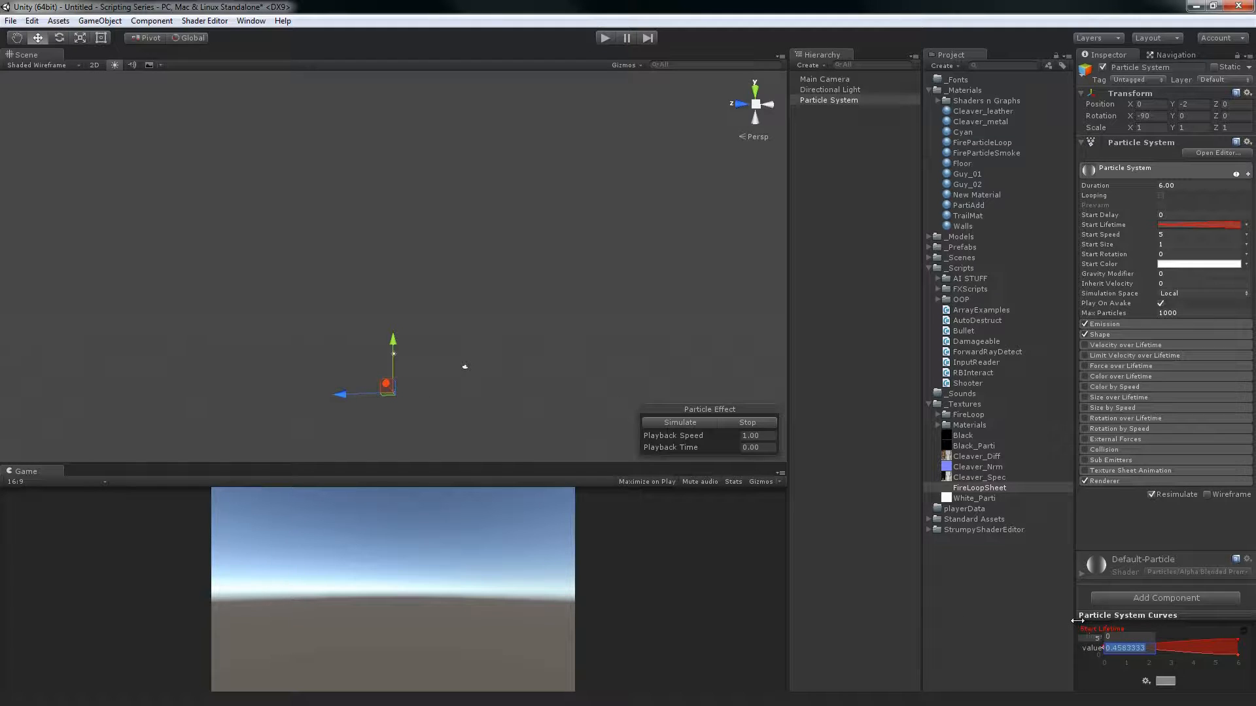
Raise the lower Start Lifetime curve's starting point toward the upper curve and simulate the effect
click(1116, 637)
key(Return)
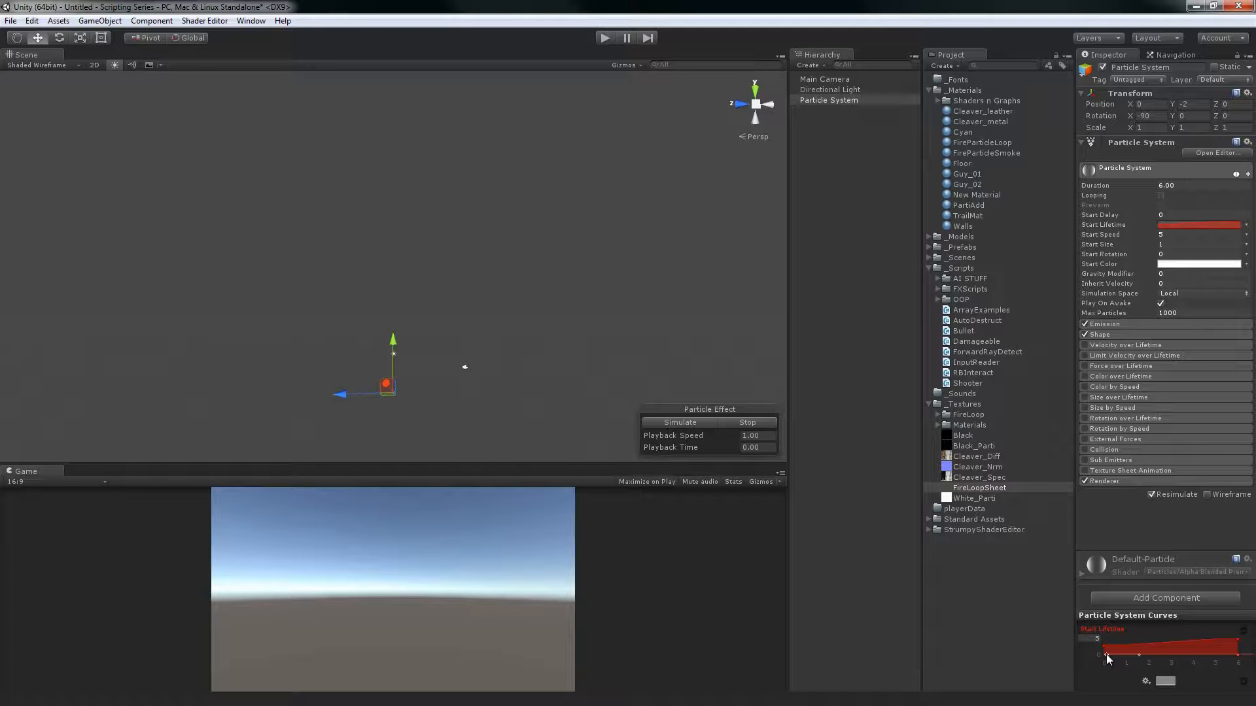
drag(1105, 654, 1089, 648)
click(681, 425)
Switch Start Lifetime back to Constant and look at the value modes available for Start Speed
click(1245, 226)
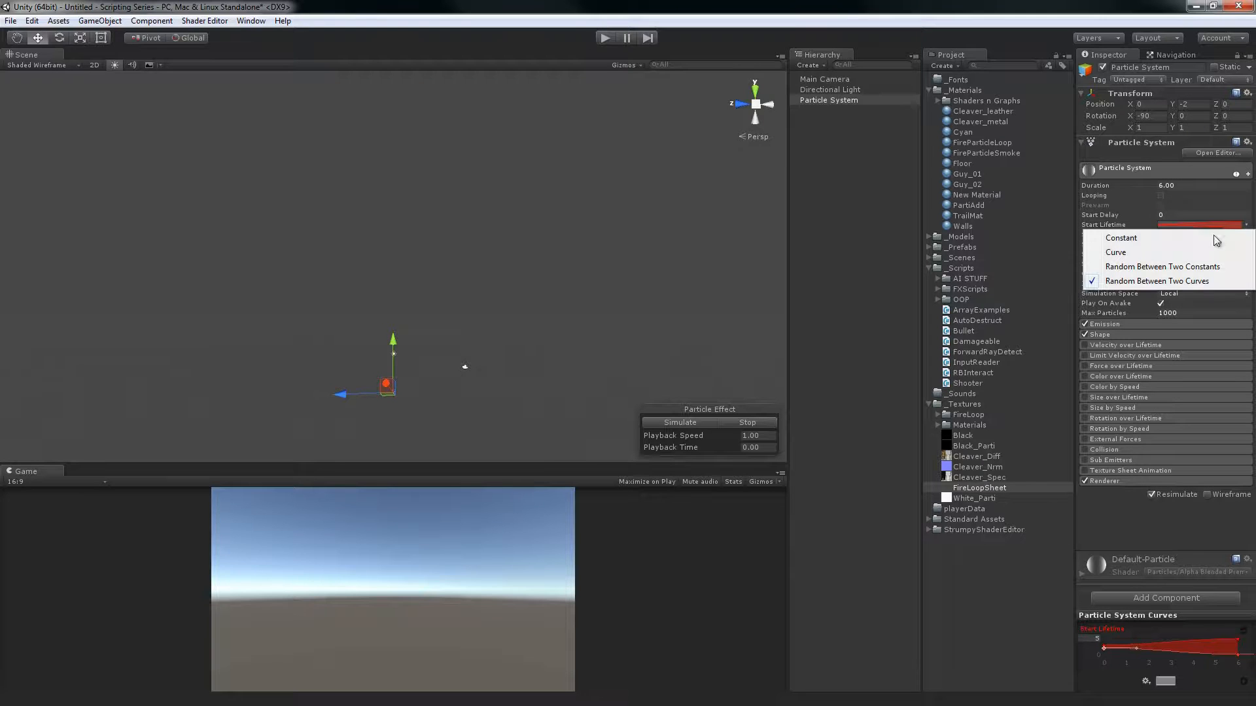
click(1155, 238)
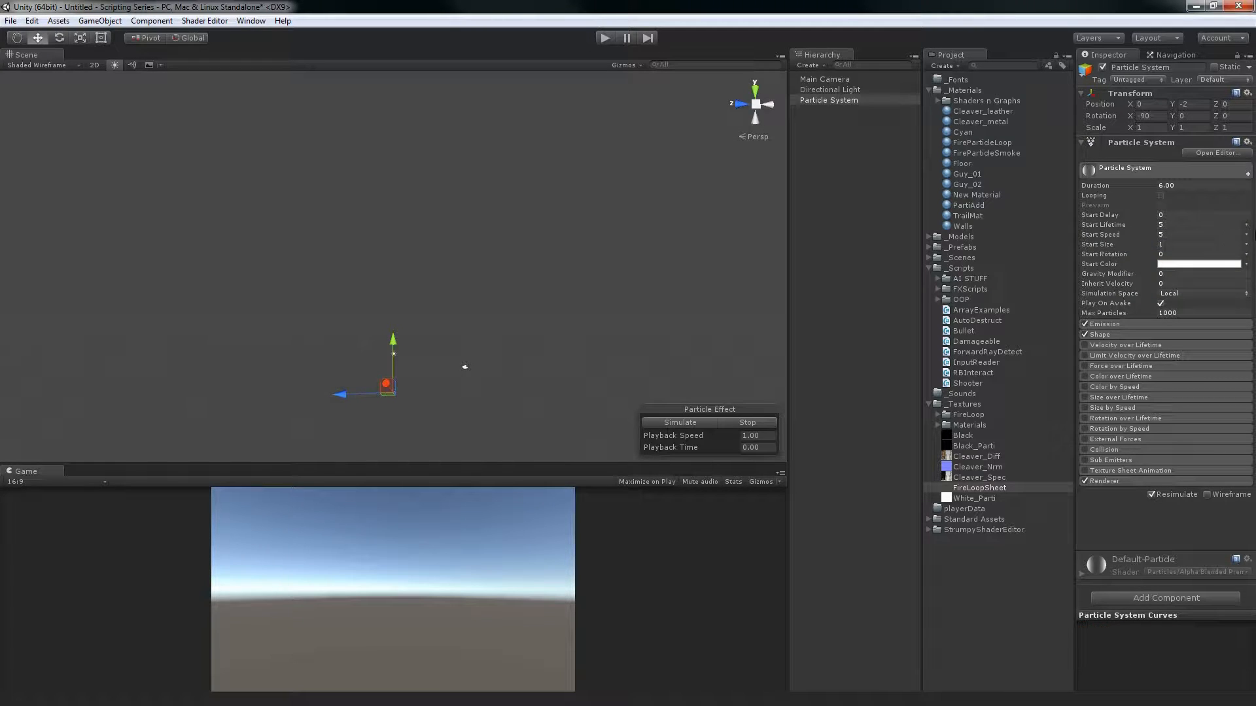
click(1245, 235)
click(1246, 235)
click(999, 46)
Set Start Lifetime to Random Between Two Constants with values 1 and 3, simulate the effect, and stop it
click(1245, 226)
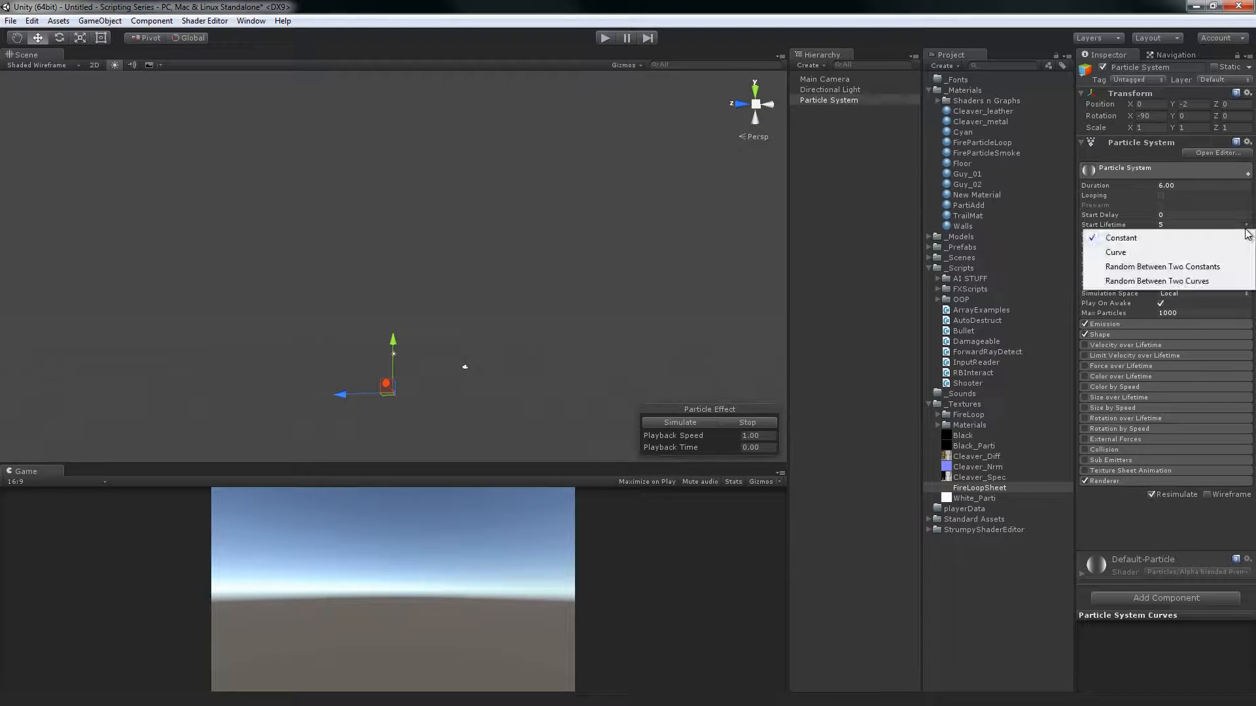
click(1207, 268)
drag(1152, 224, 1130, 222)
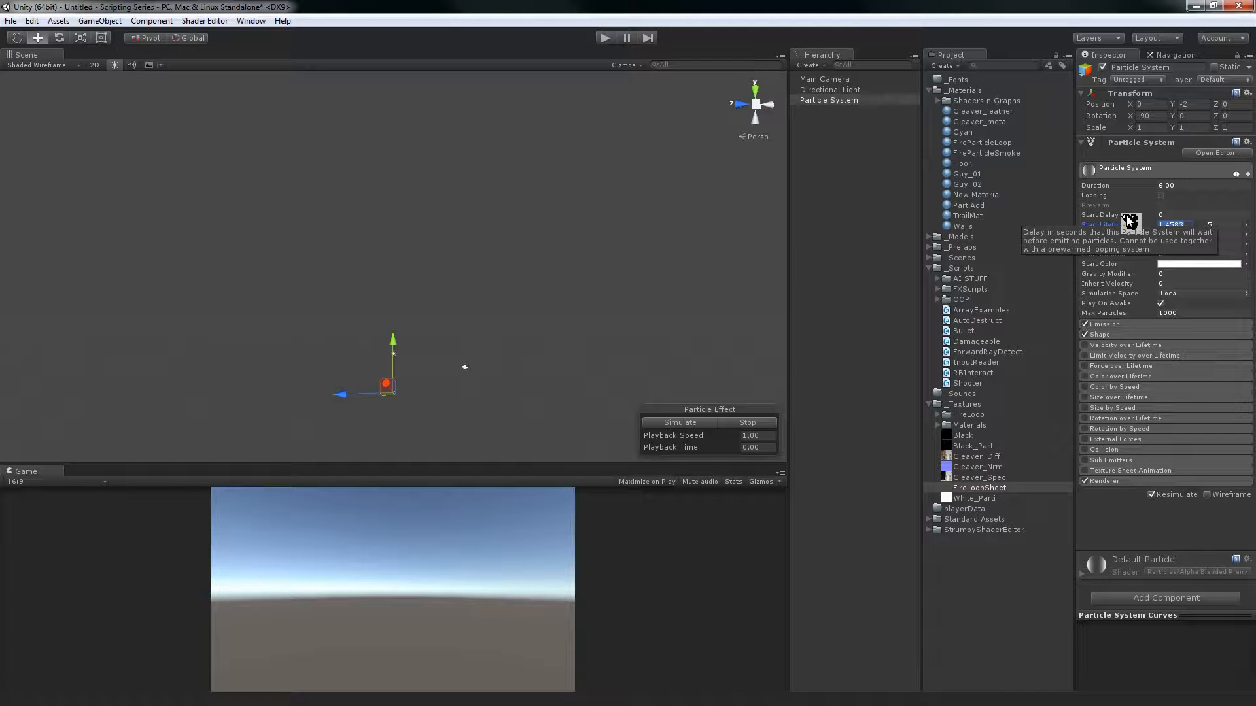
text(1 3)
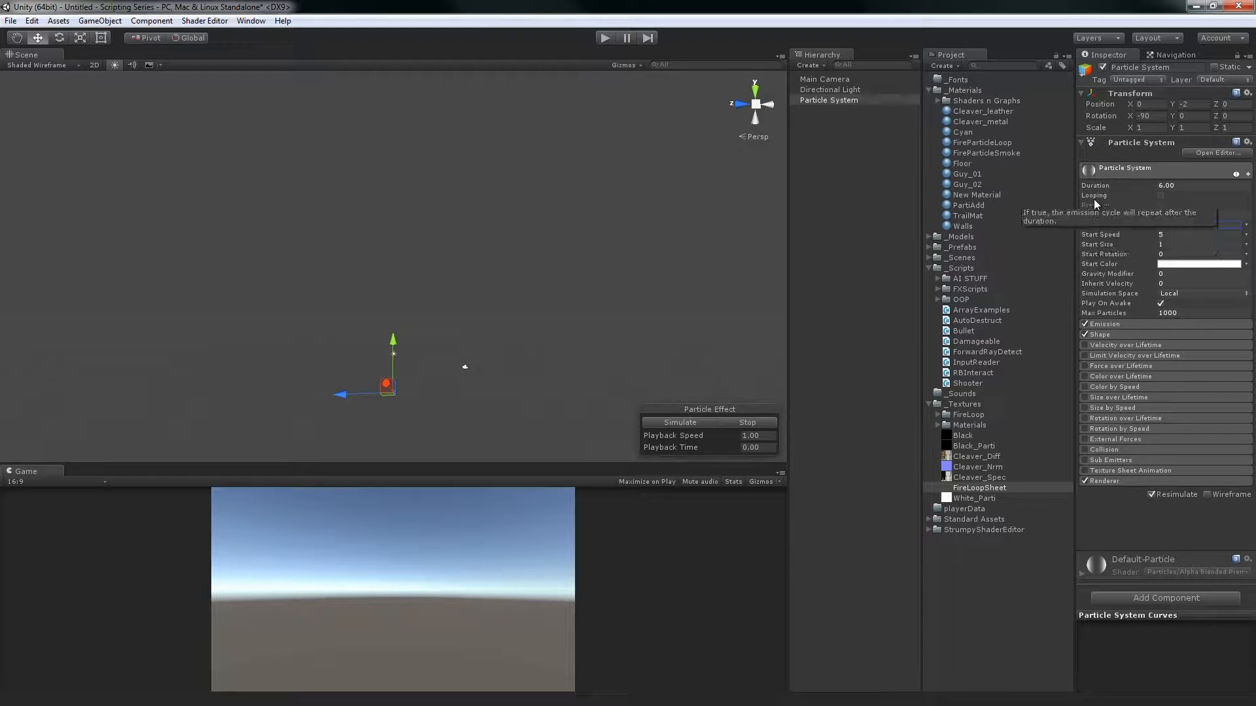
click(681, 422)
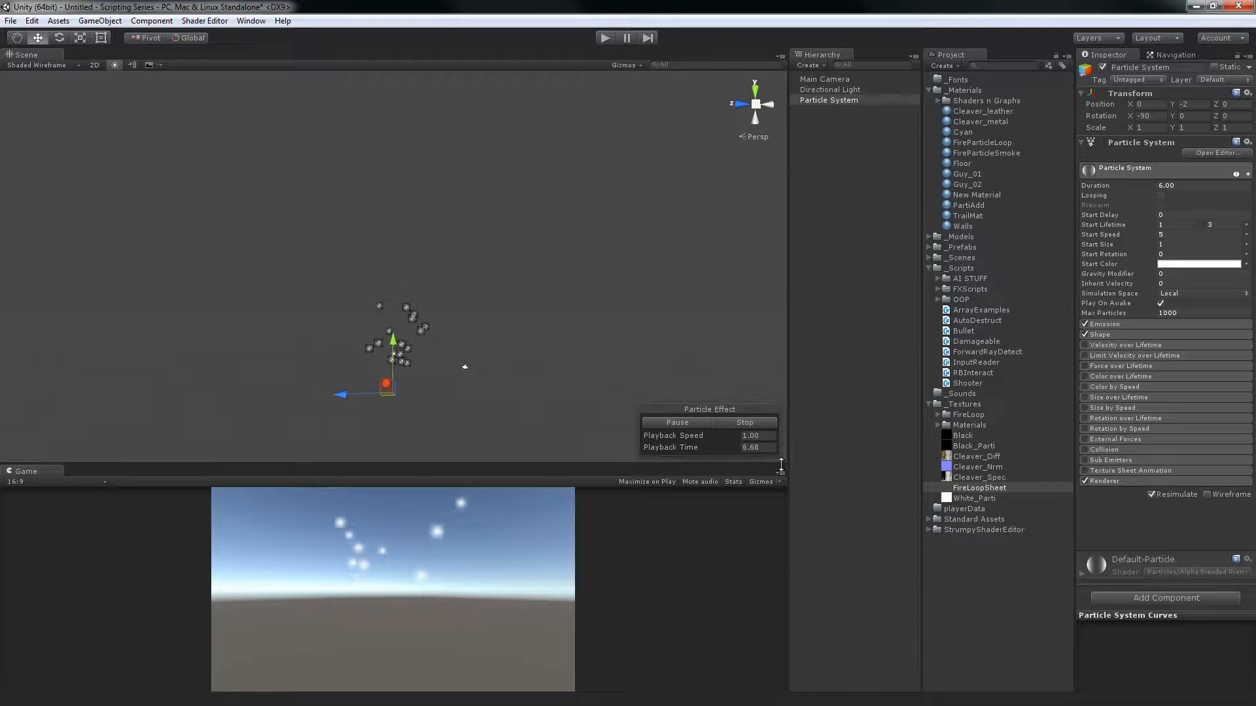
click(764, 434)
click(766, 425)
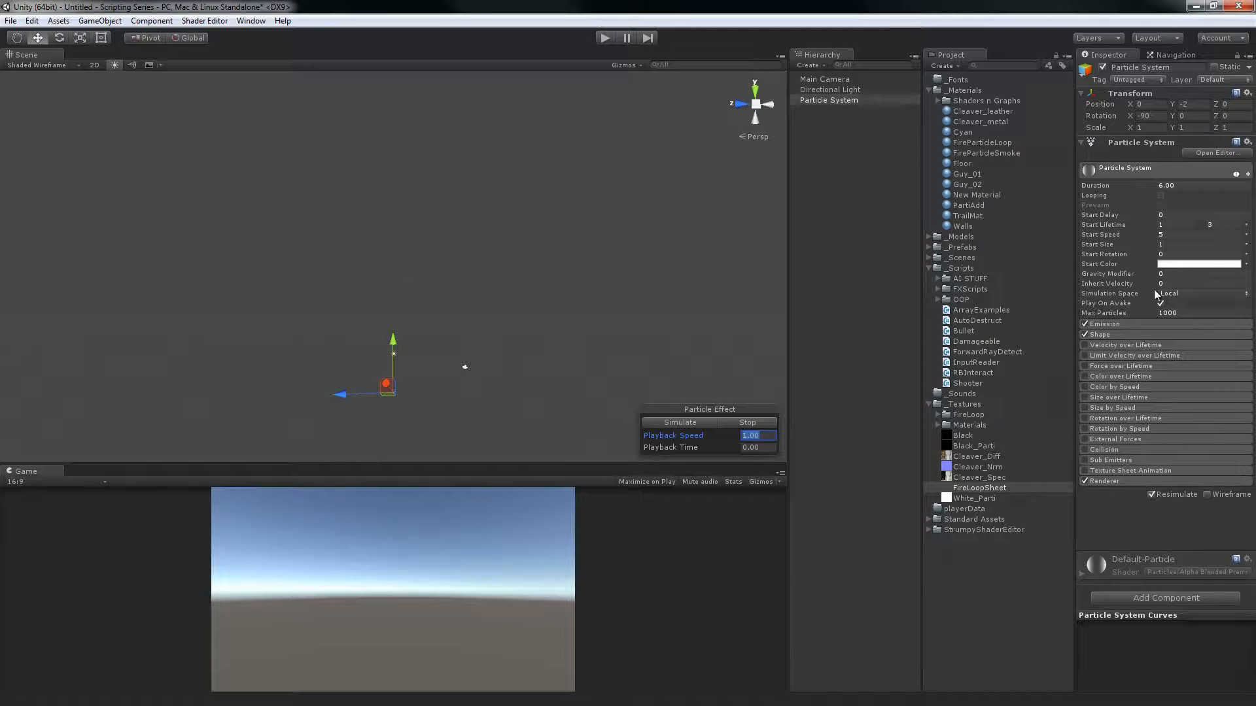
Enable Looping for the particle system and simulate the effect with random lifetimes
click(1120, 240)
click(1161, 195)
click(682, 424)
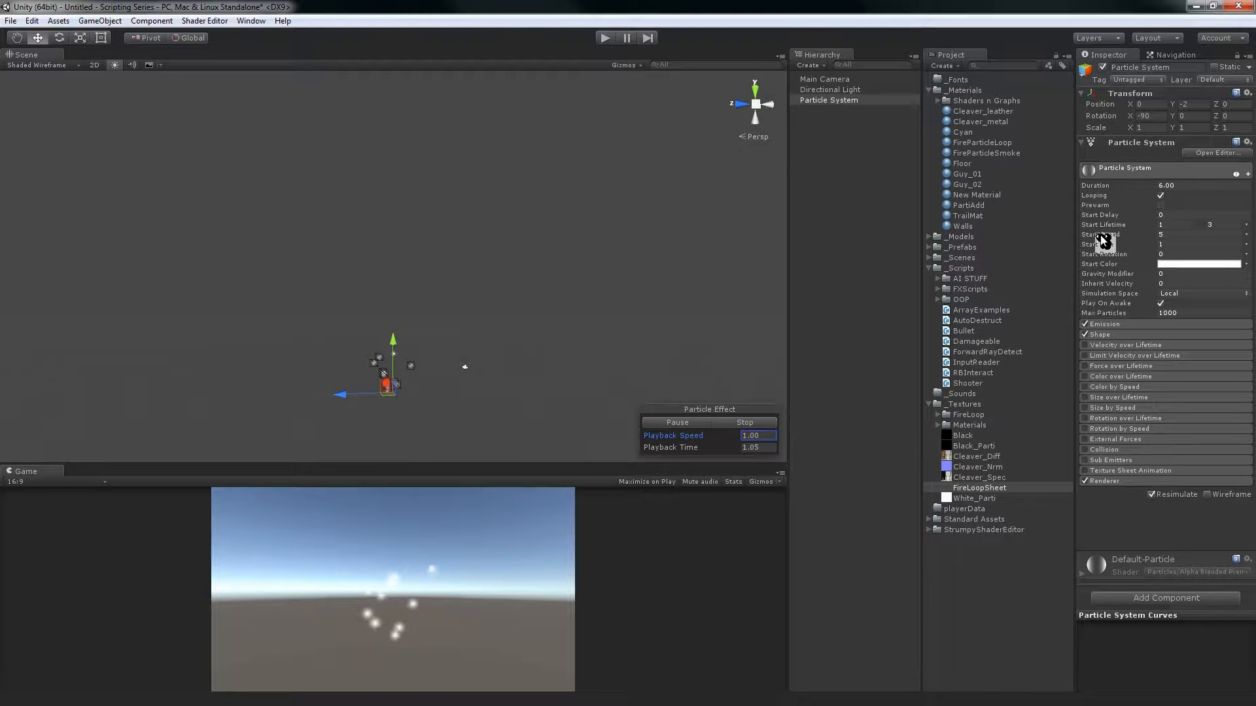
Try changing Start Speed, and set it to Random Between Two Constants with values 3 and 7
mouse_move(1104, 240)
mouse_down()
mouse_move(1172, 240)
mouse_move(1121, 225)
mouse_up()
text(5)
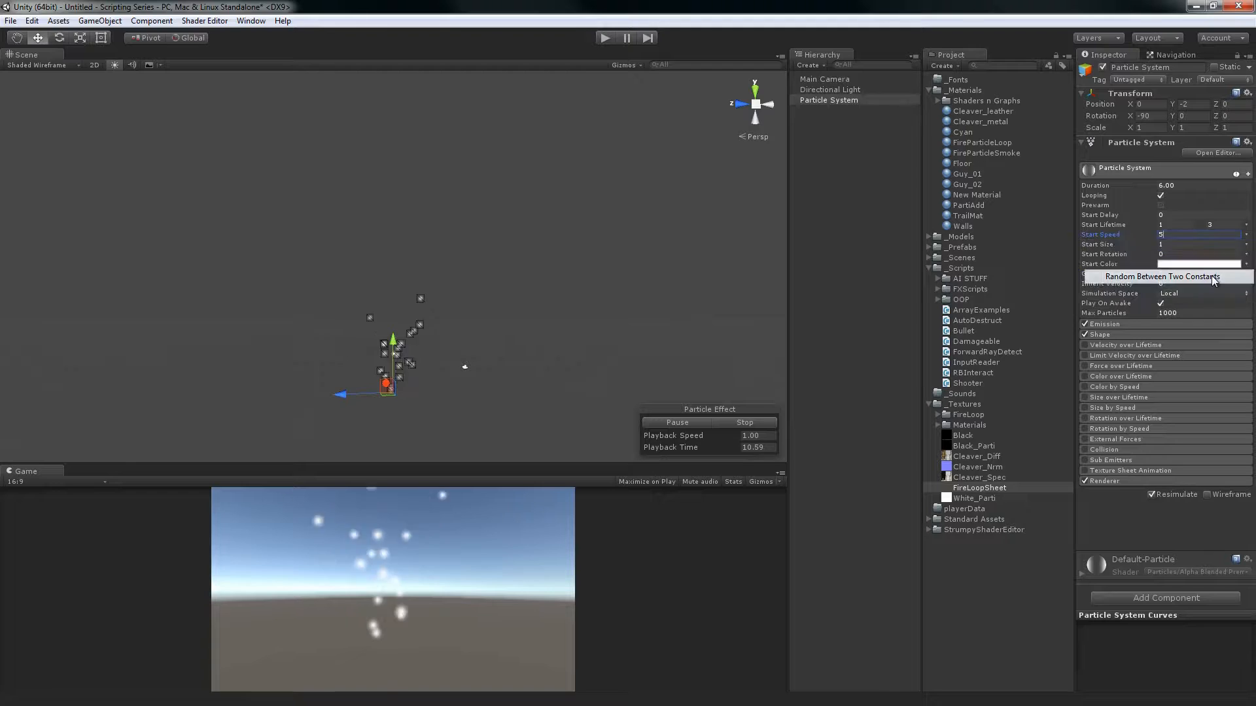
click(1211, 276)
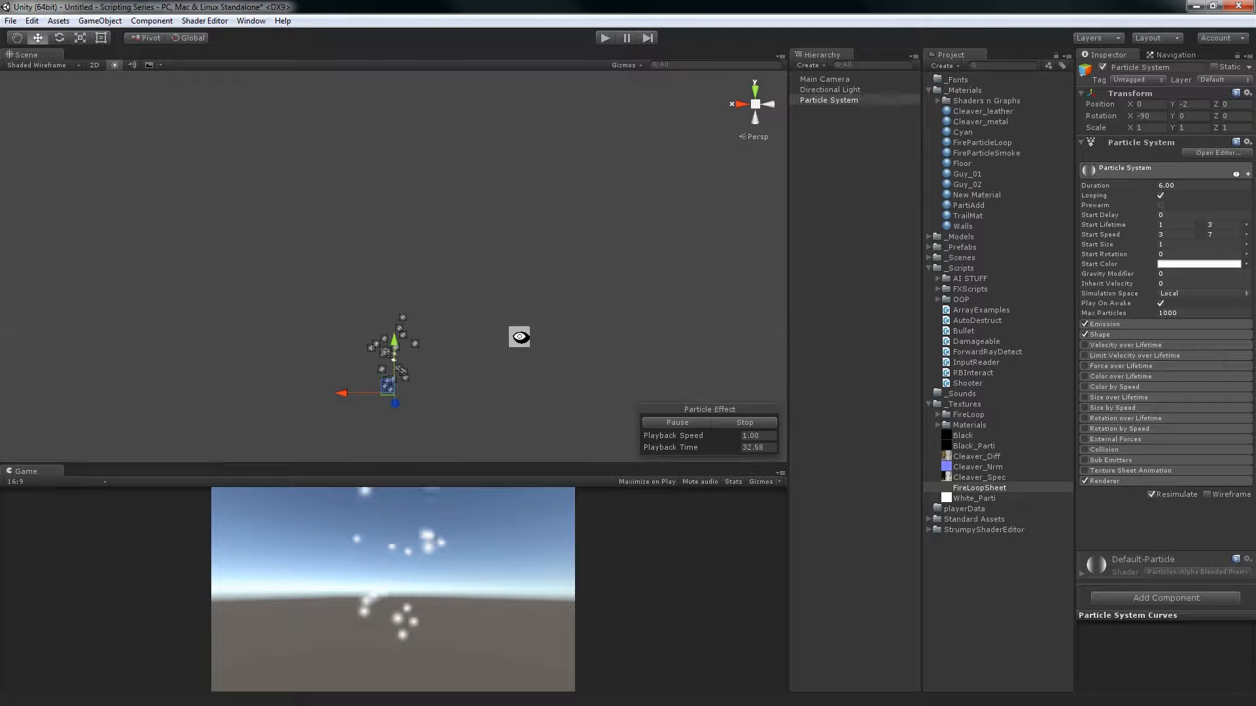
Try enlarging the particles with Start Size, and set it to Random Between Two Constants with values 0.5 and 2
alt+drag(496, 351, 475, 321)
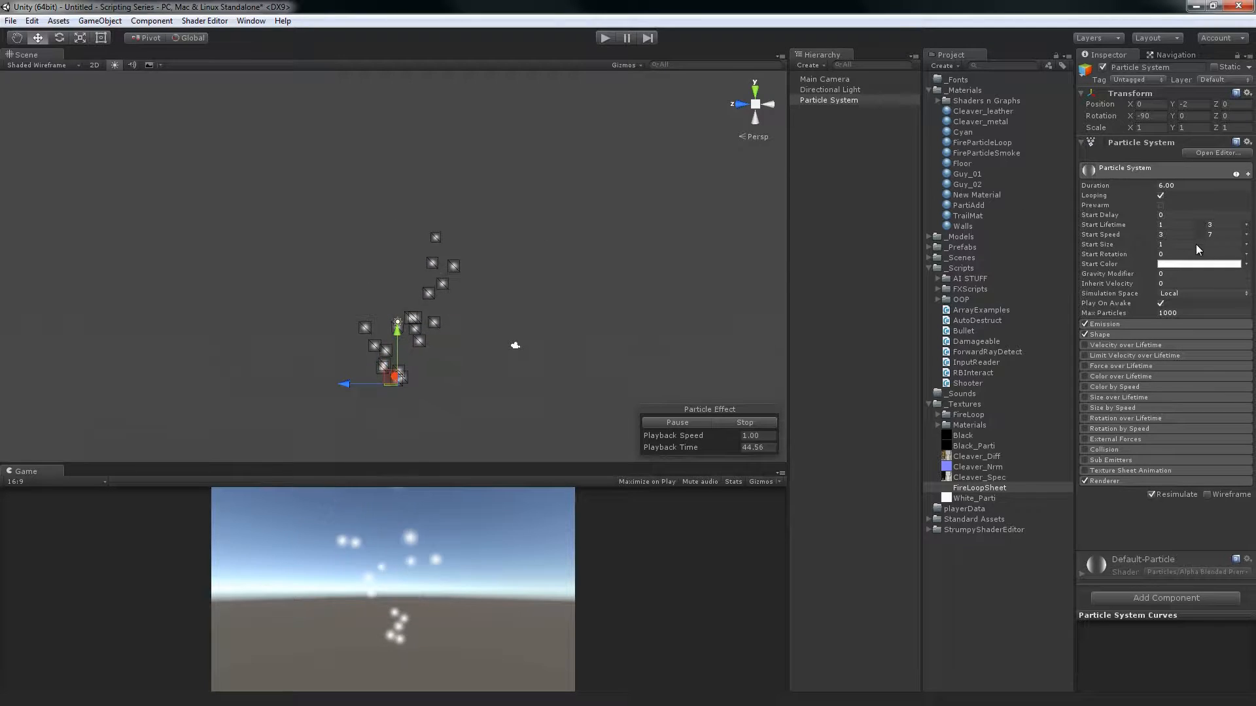
drag(1112, 246, 1134, 247)
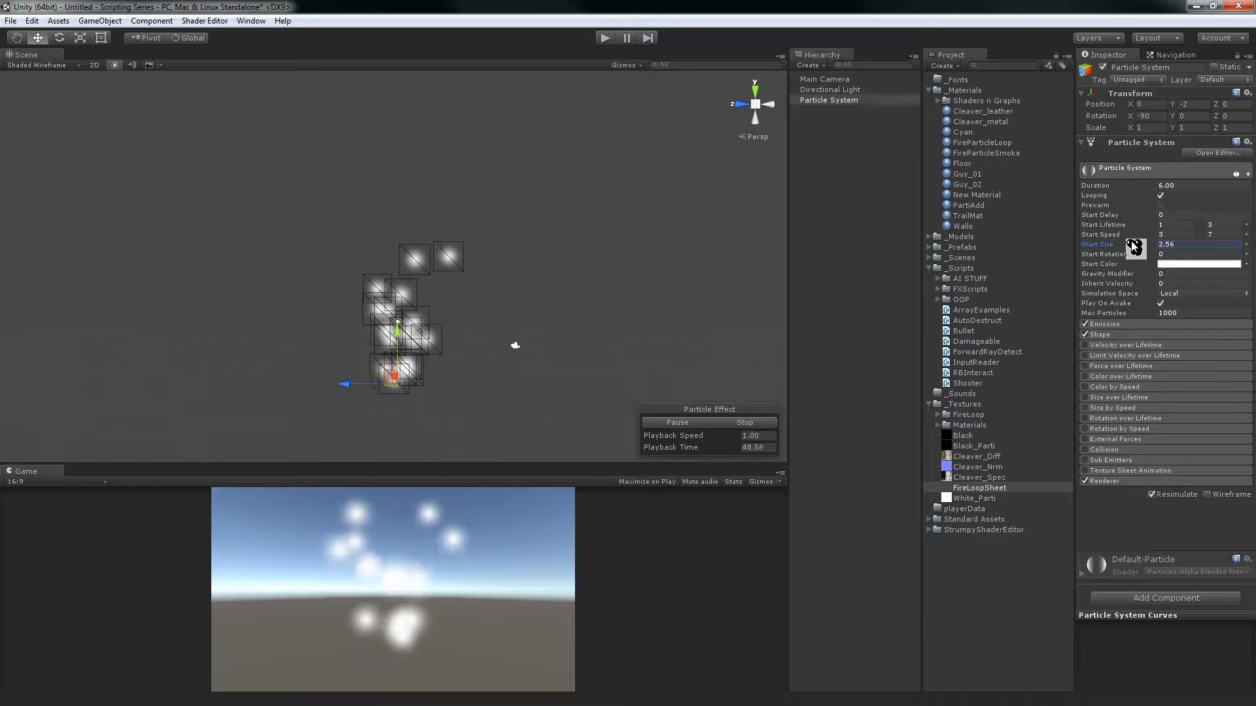
click(1246, 244)
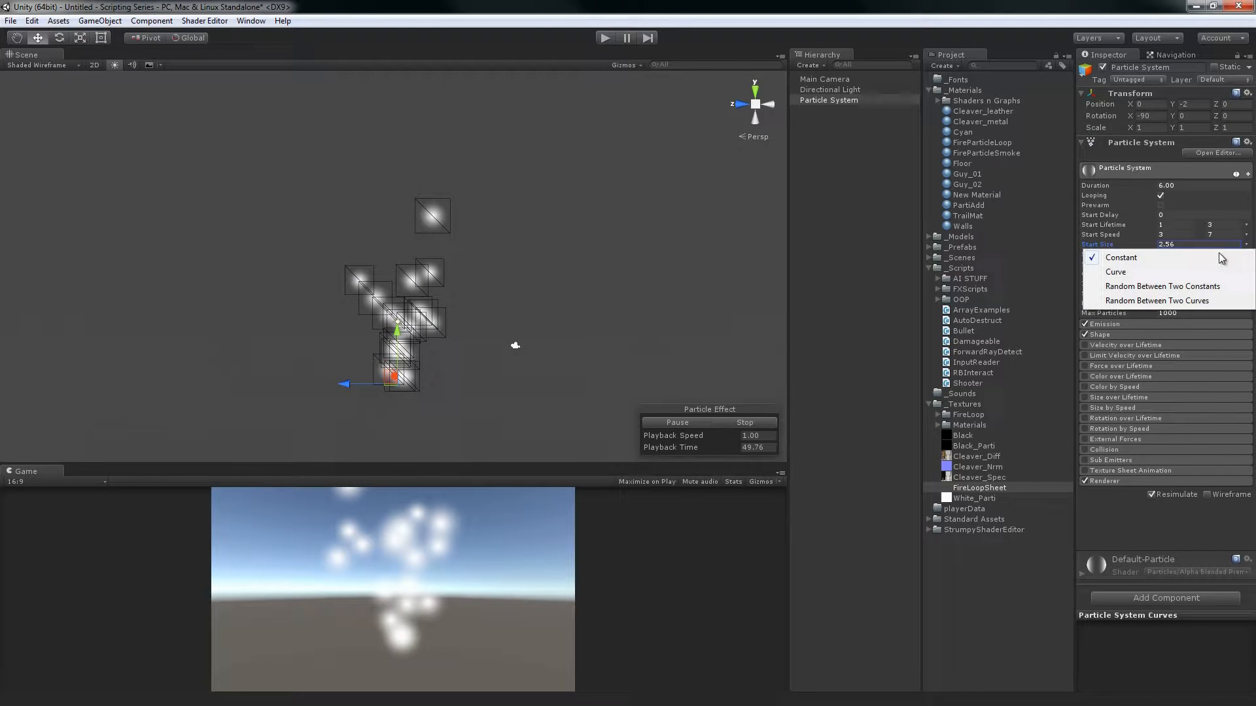
click(1195, 286)
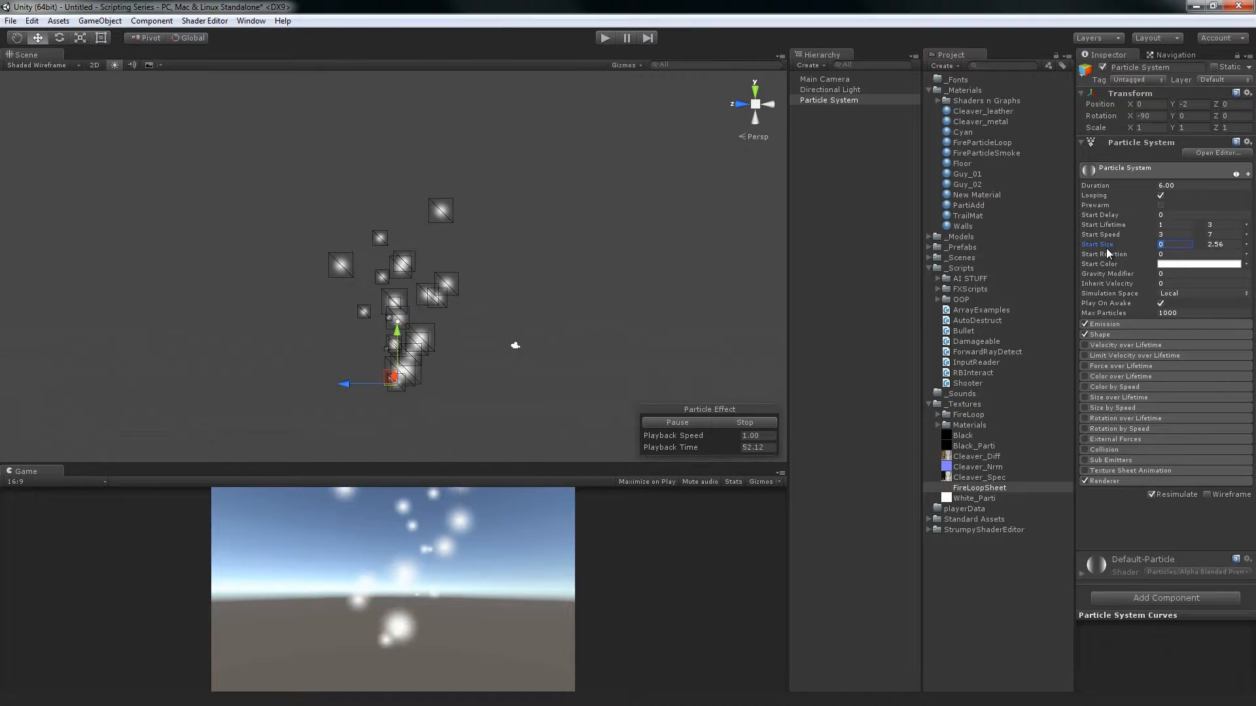
text(0.5)
key(Tab)
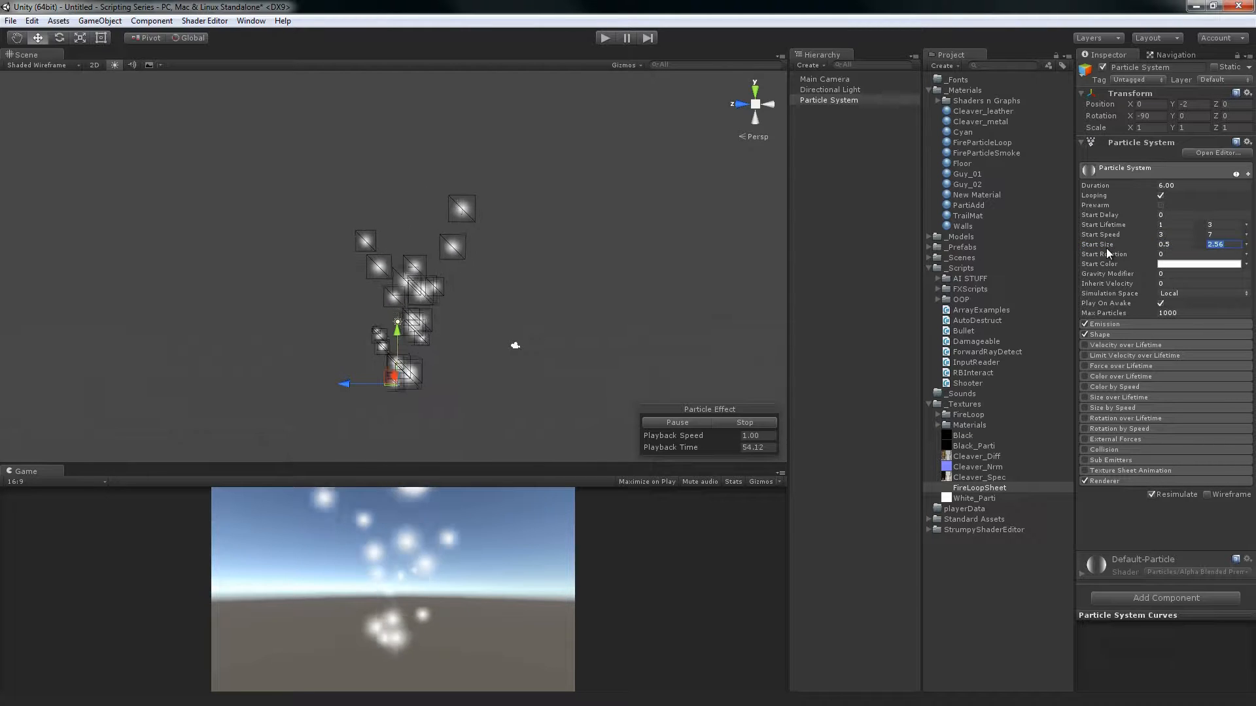
text(2)
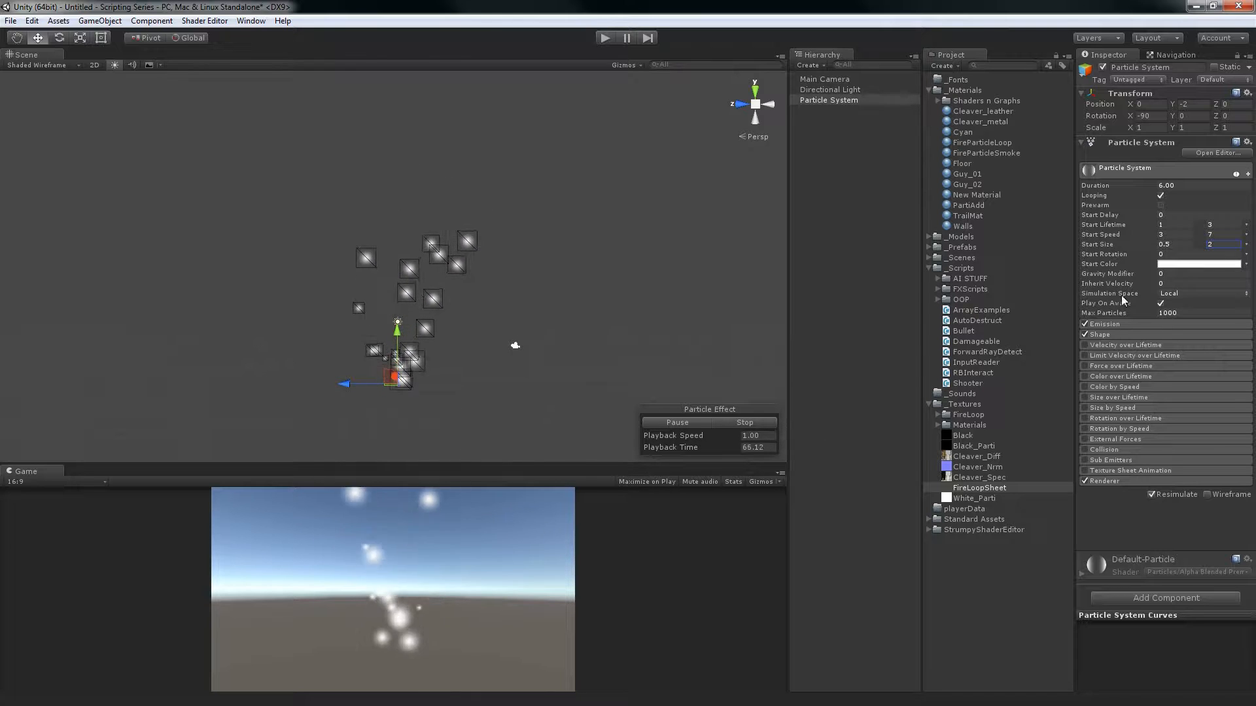
Set the two Start Size constants to 3 and 5, keeping the Particle System selected
click(1168, 246)
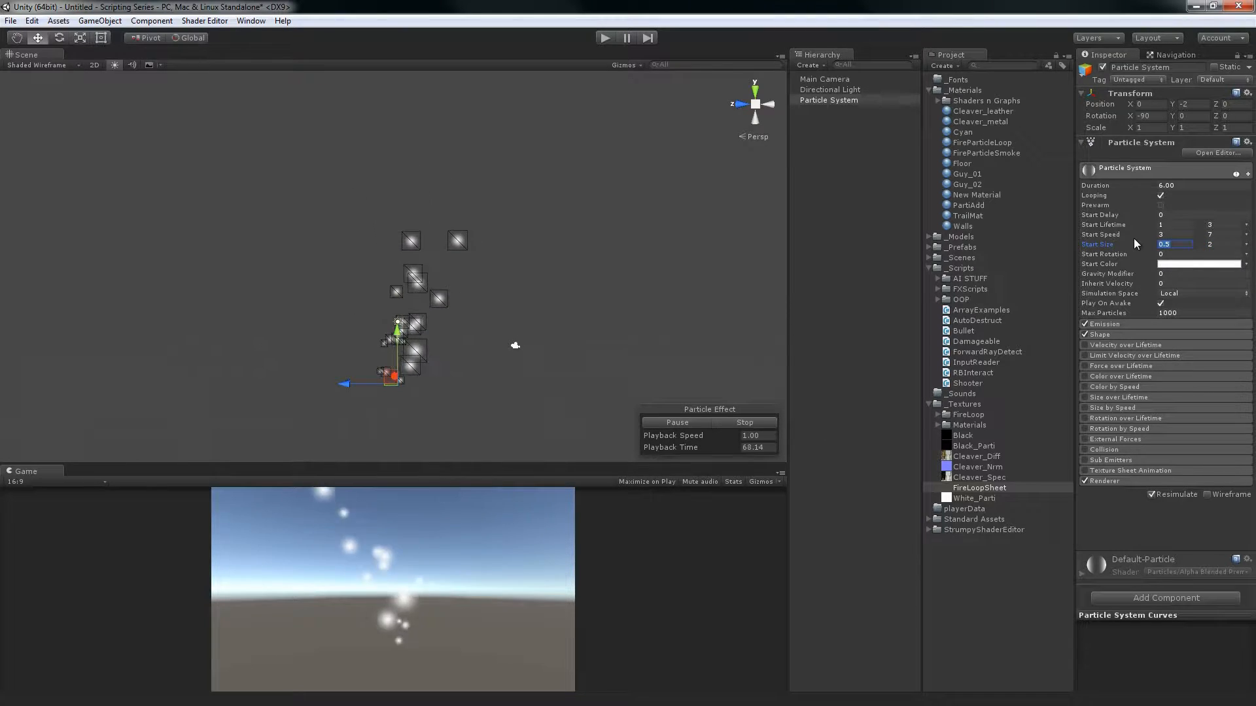
text(3)
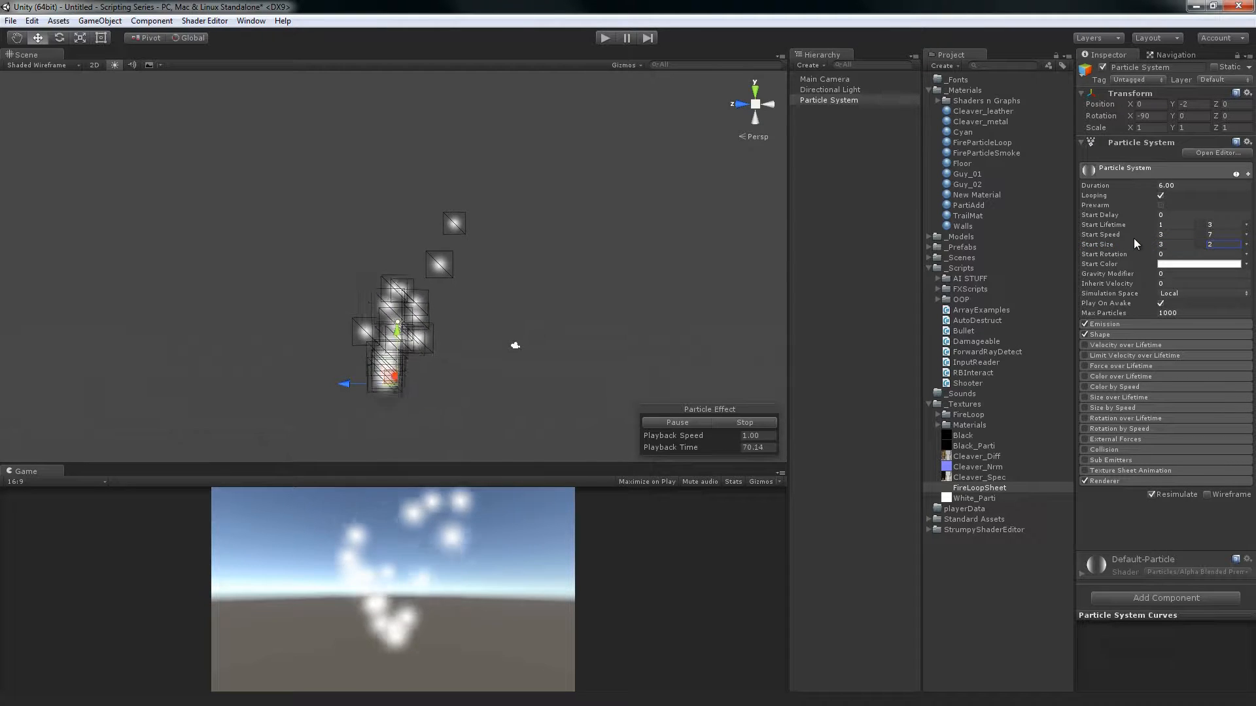
key(Tab)
text(5)
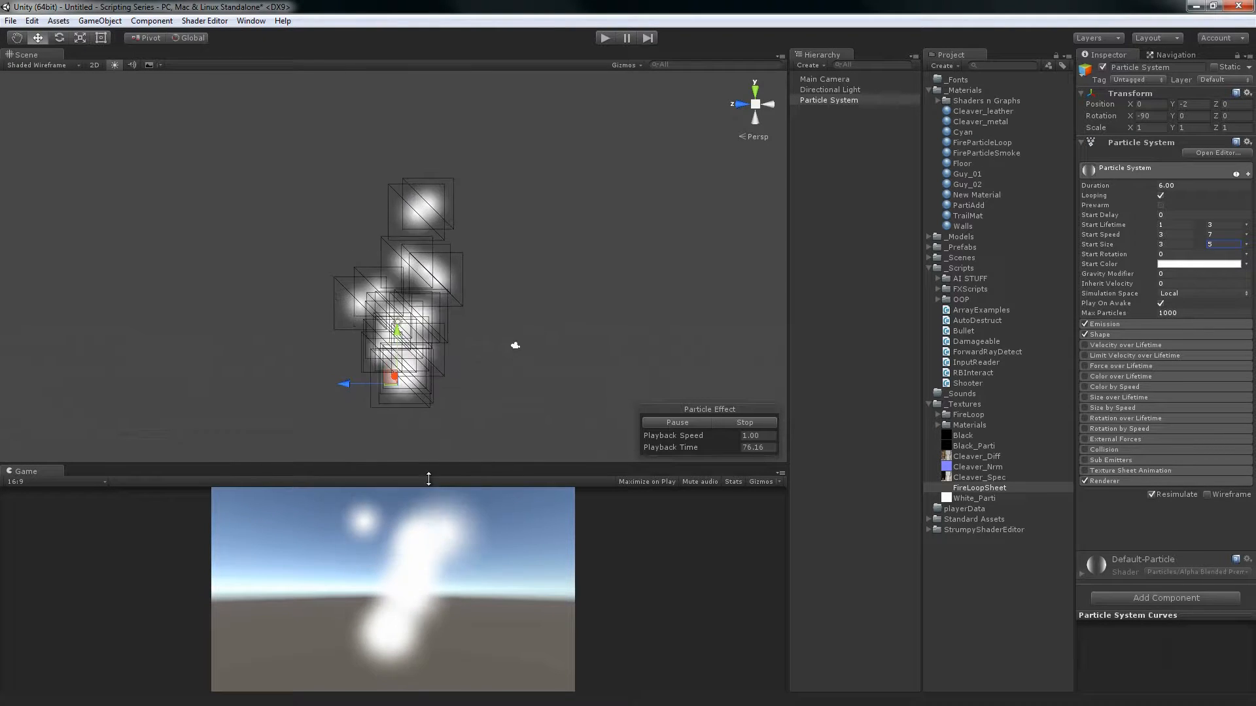
click(849, 274)
alt+drag(399, 433, 427, 327)
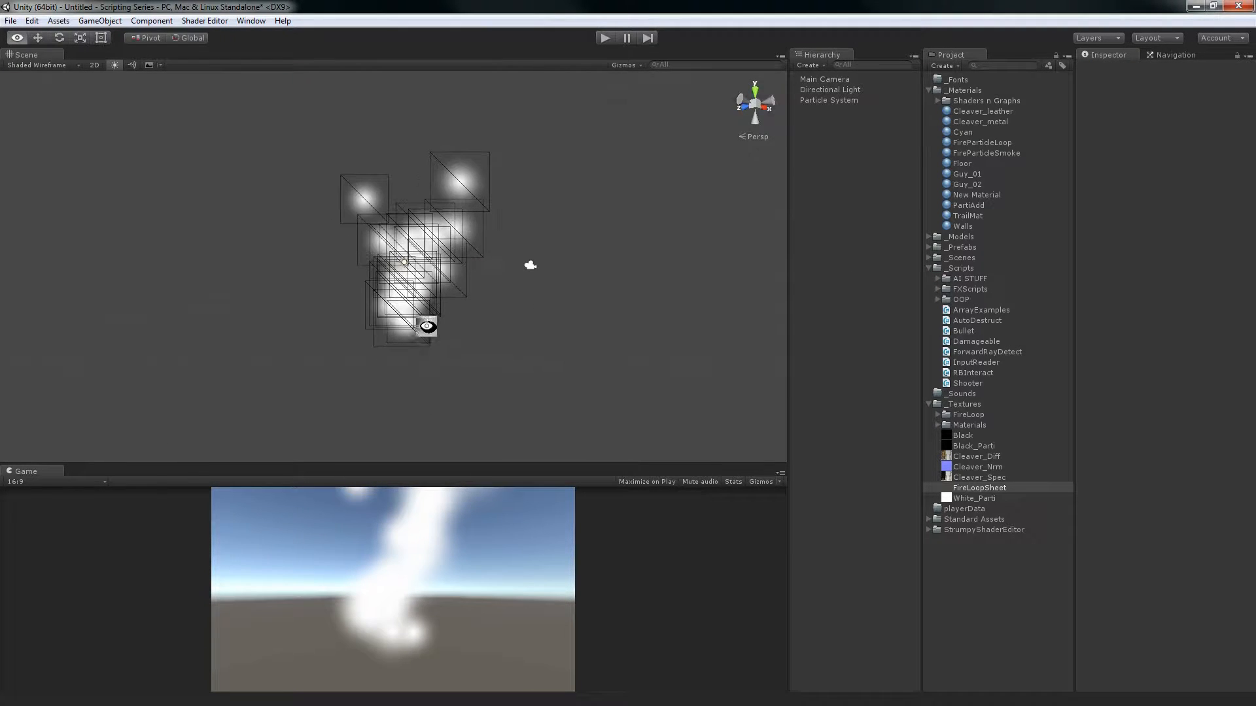
click(823, 102)
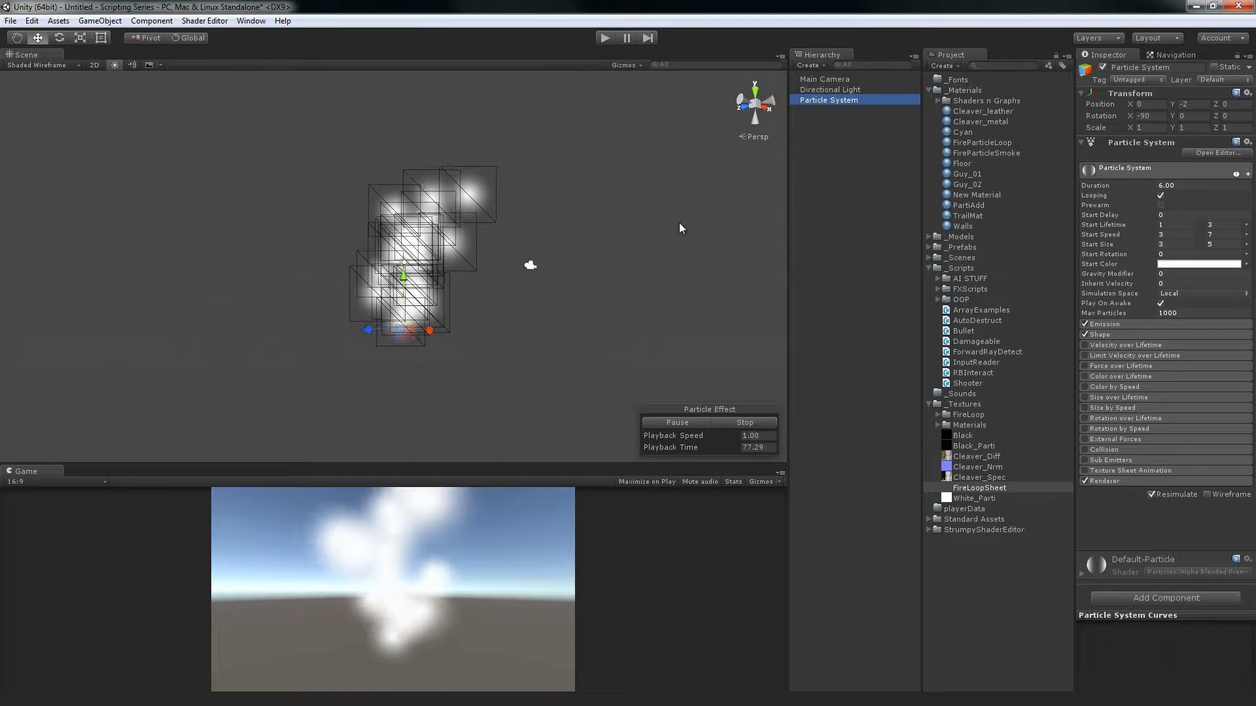
alt+drag(525, 260, 583, 276)
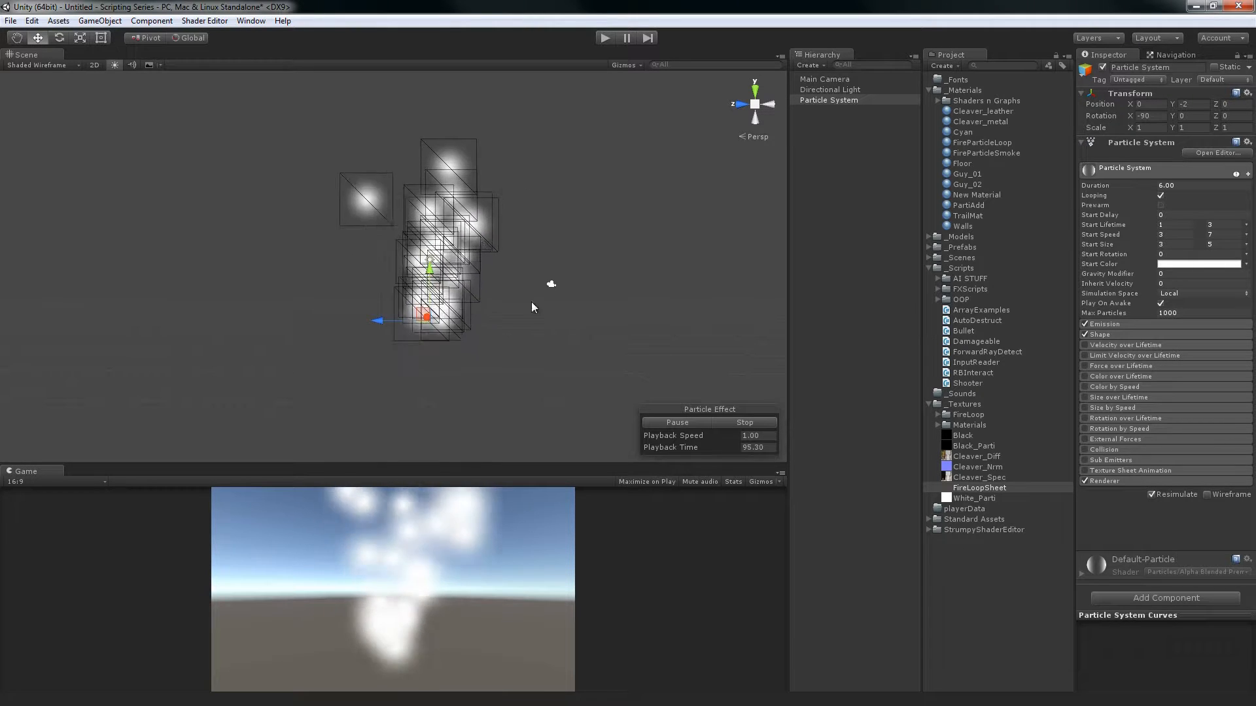
Pause the particle effect and try a constant Start Rotation of about 16.79 while examining a single particle
click(1246, 255)
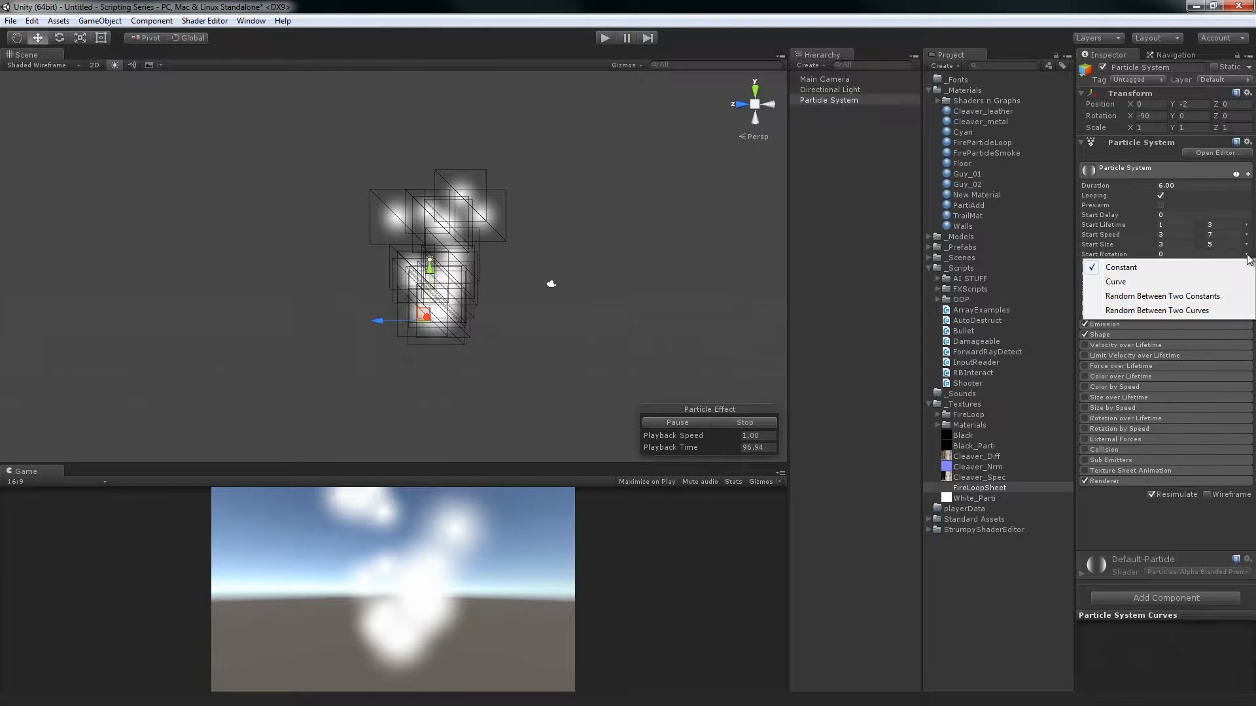
click(871, 236)
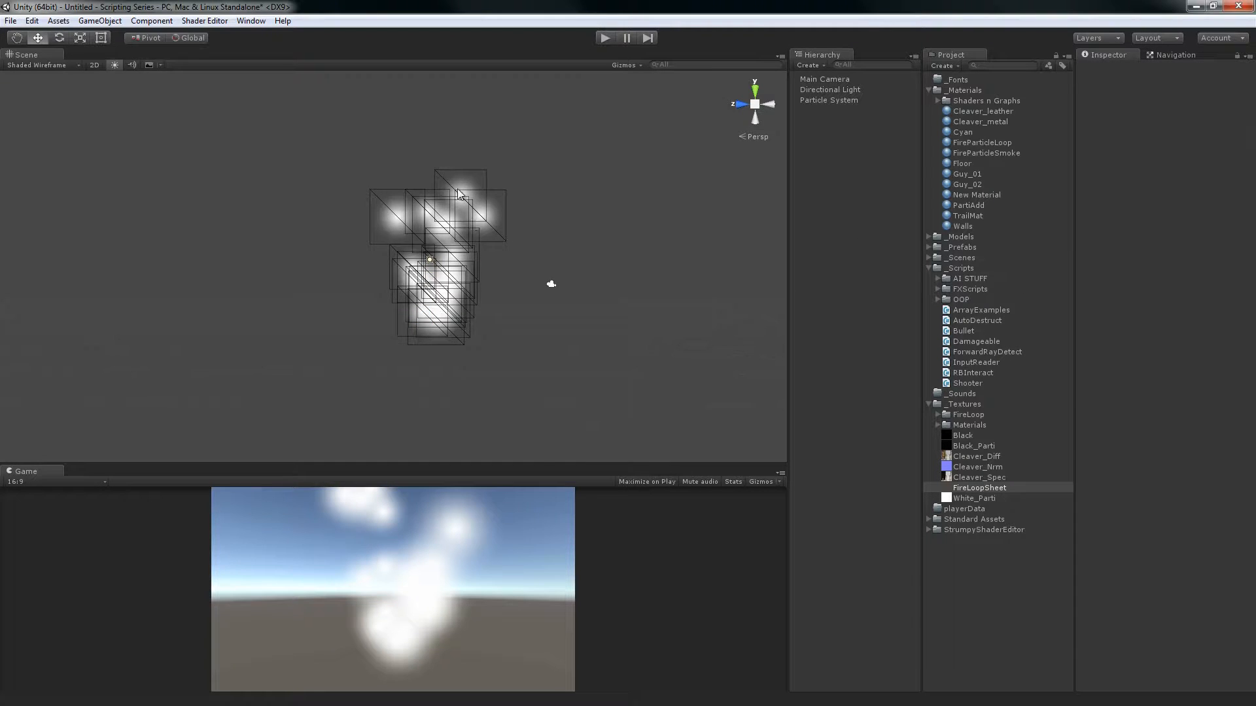
scroll(458, 194, up, 3)
click(406, 171)
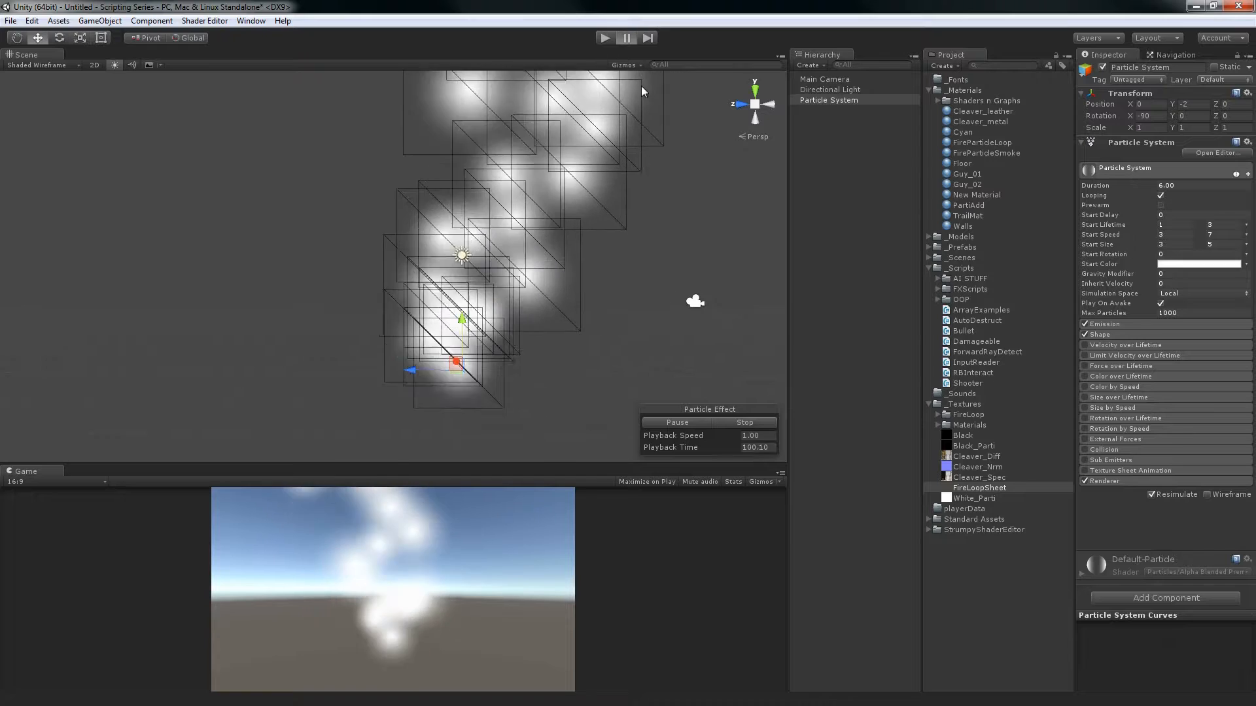
click(678, 422)
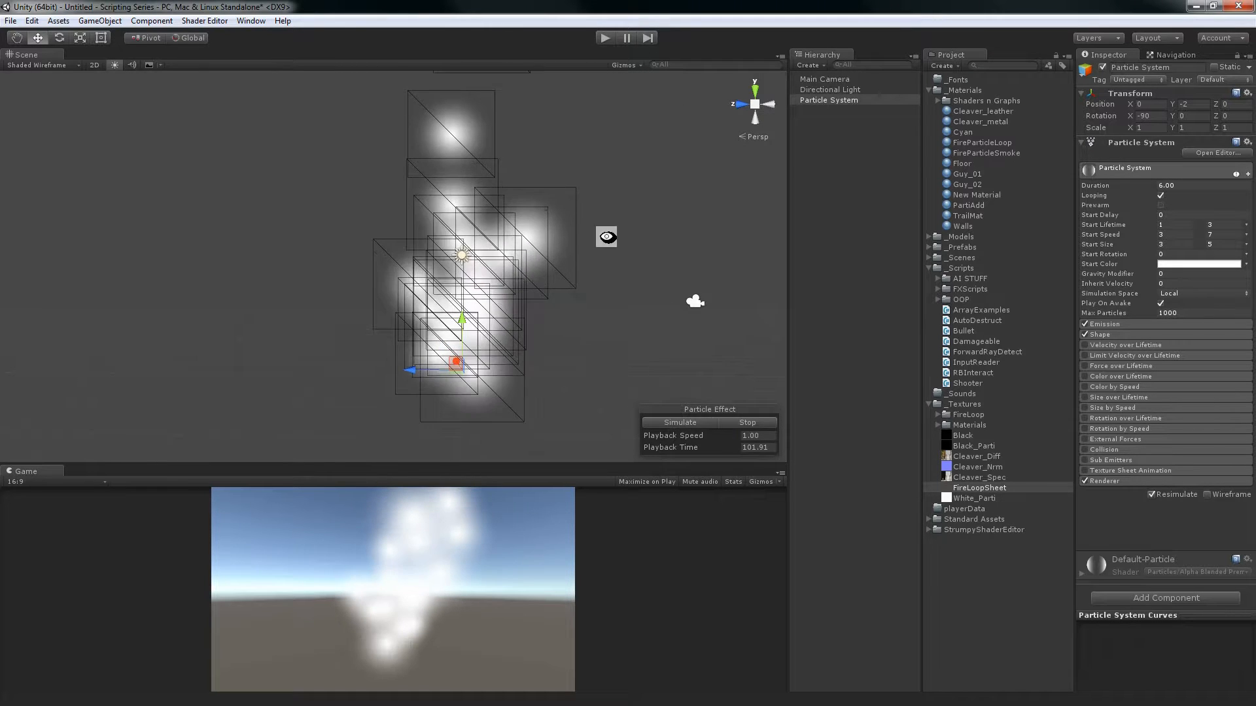
alt+middle_drag(598, 105, 551, 304)
alt+right_drag(589, 426, 599, 355)
alt+right_drag(465, 314, 510, 346)
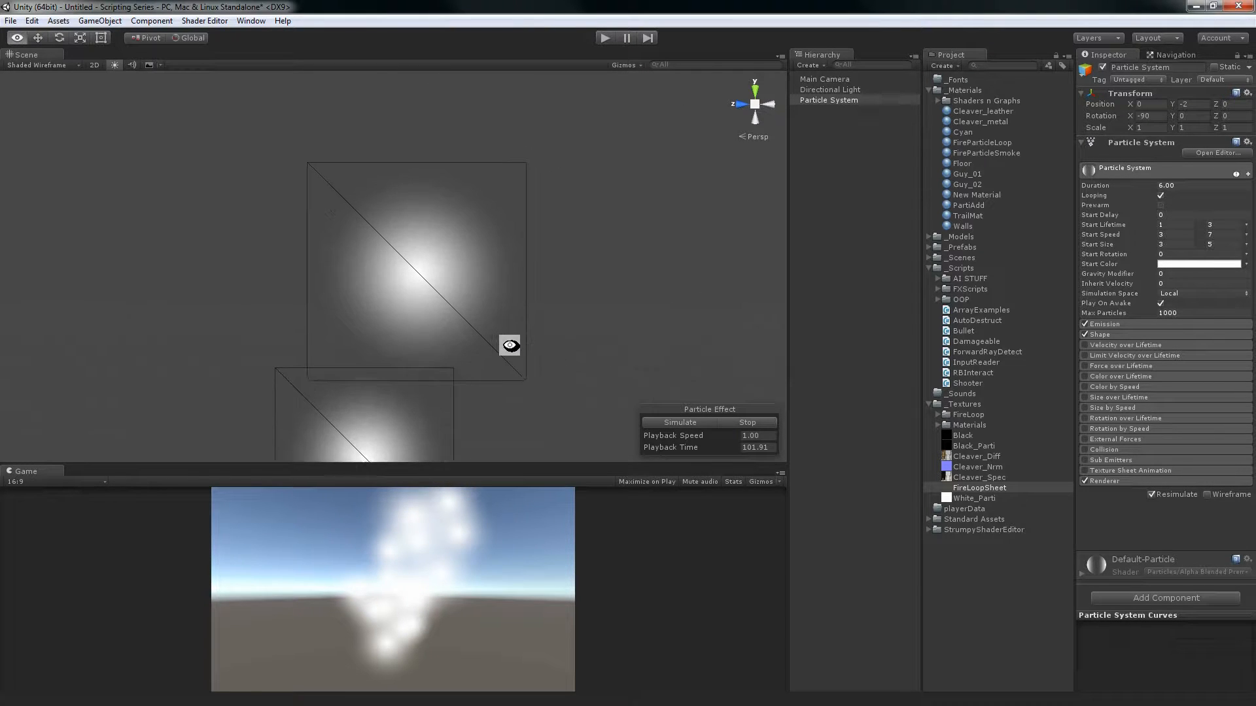
alt+drag(509, 345, 501, 335)
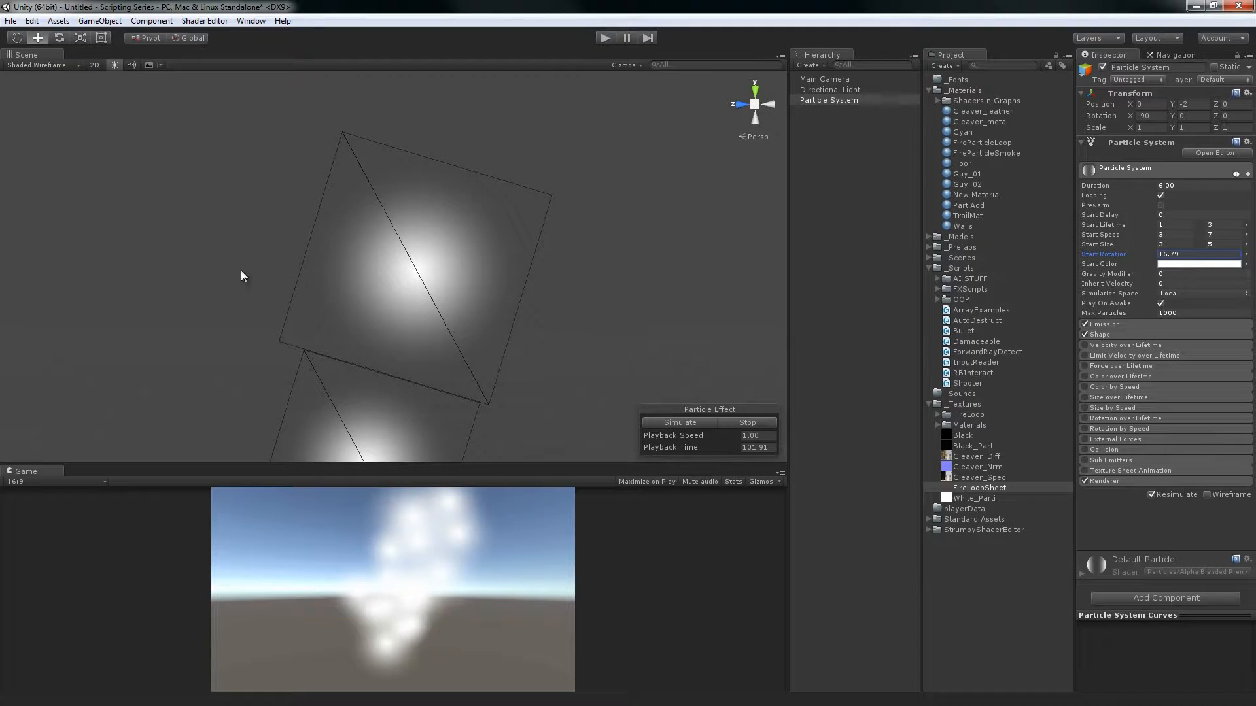
Try a constant Start Rotation of about 8.7 on the paused particles
scroll(426, 312, down, 6)
middle_drag(481, 318, 578, 143)
scroll(460, 163, down, 7)
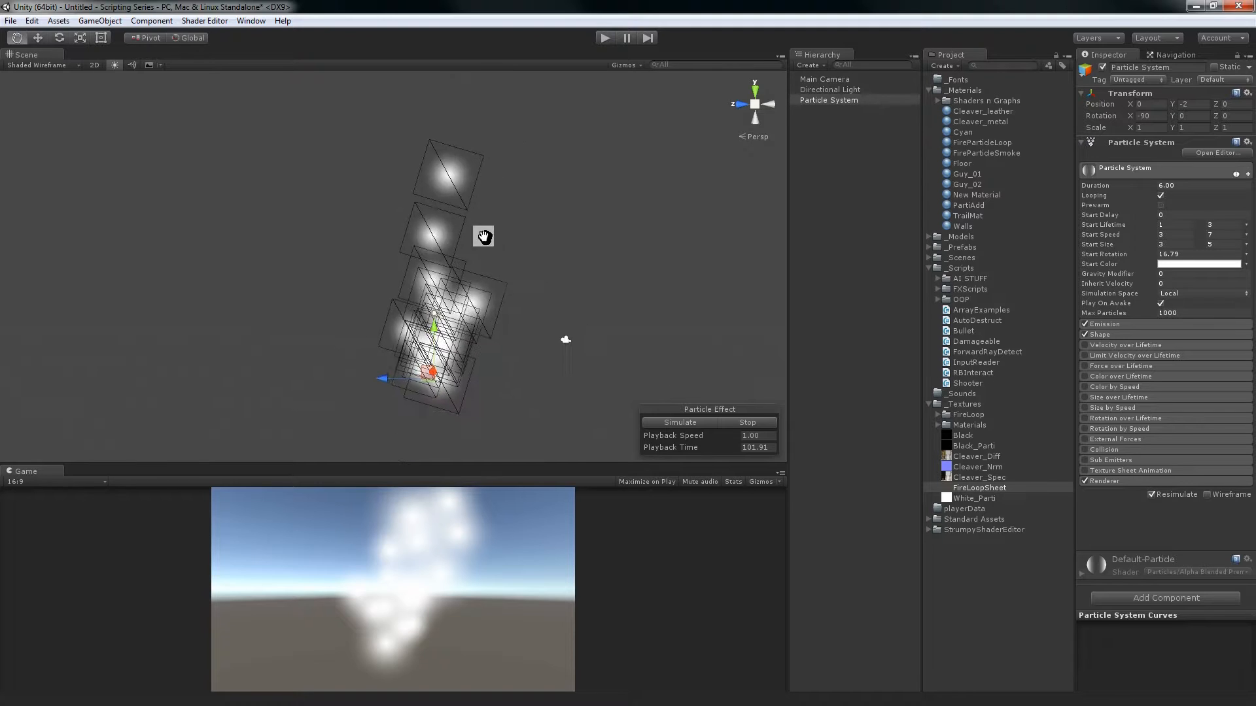
scroll(485, 216, up, 5)
middle_drag(508, 233, 494, 252)
drag(1094, 260, 1007, 233)
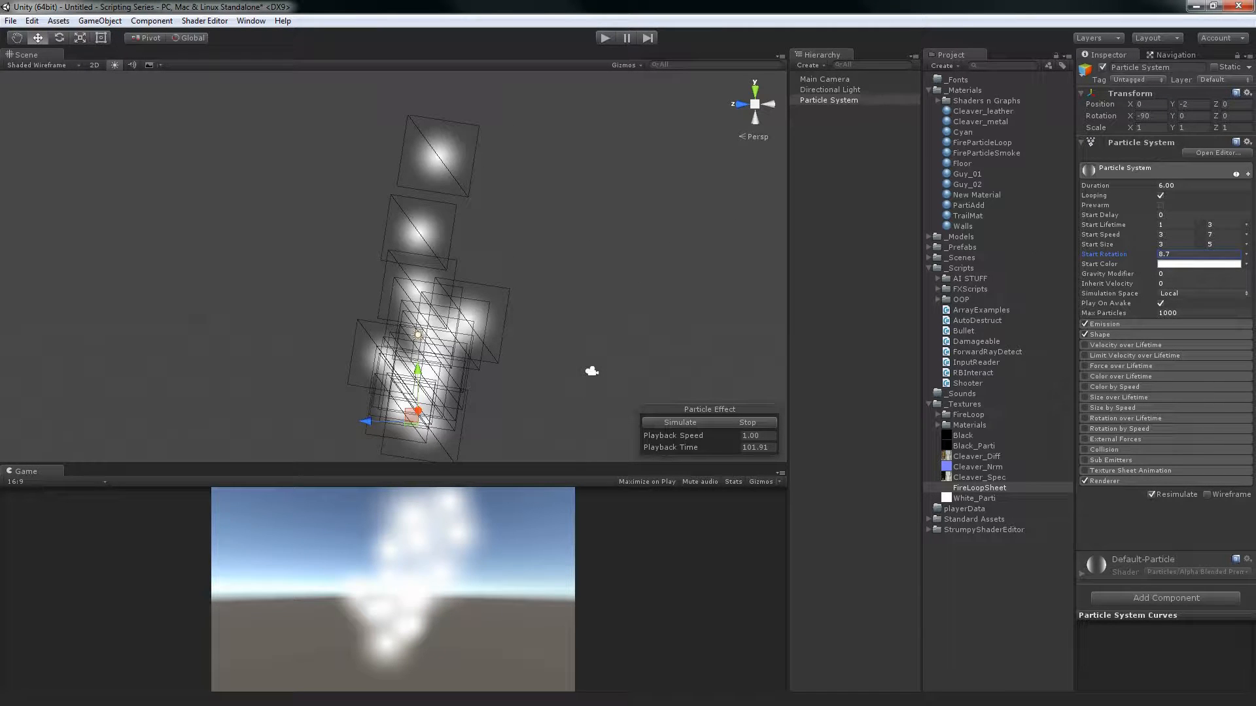
Set Start Rotation to Random Between Two Constants with values 0 and 360, and restart the simulation
click(1248, 256)
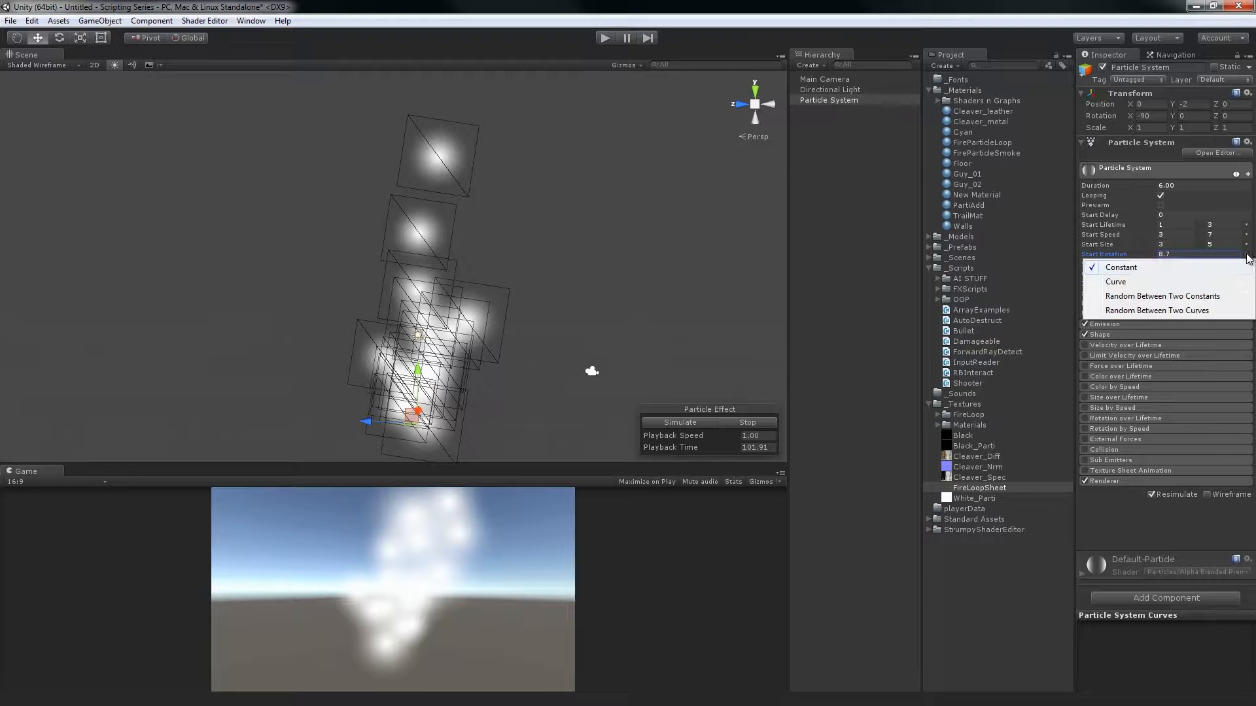
click(1188, 298)
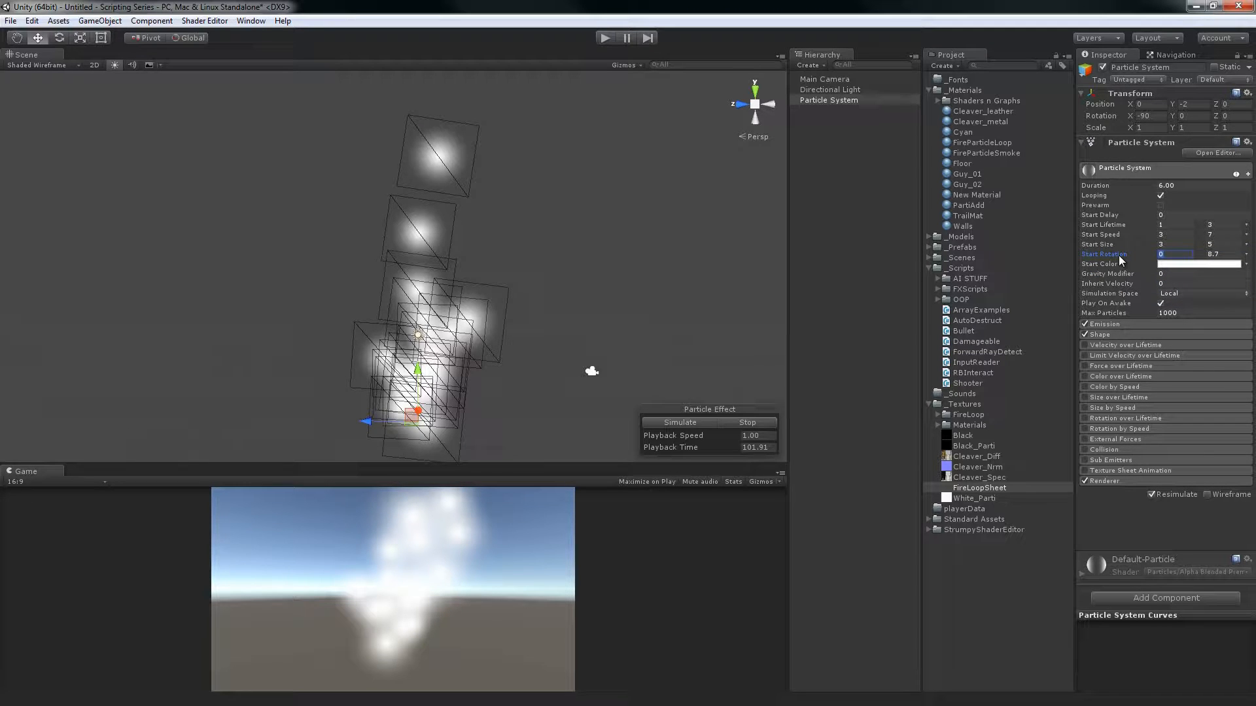
text(3)
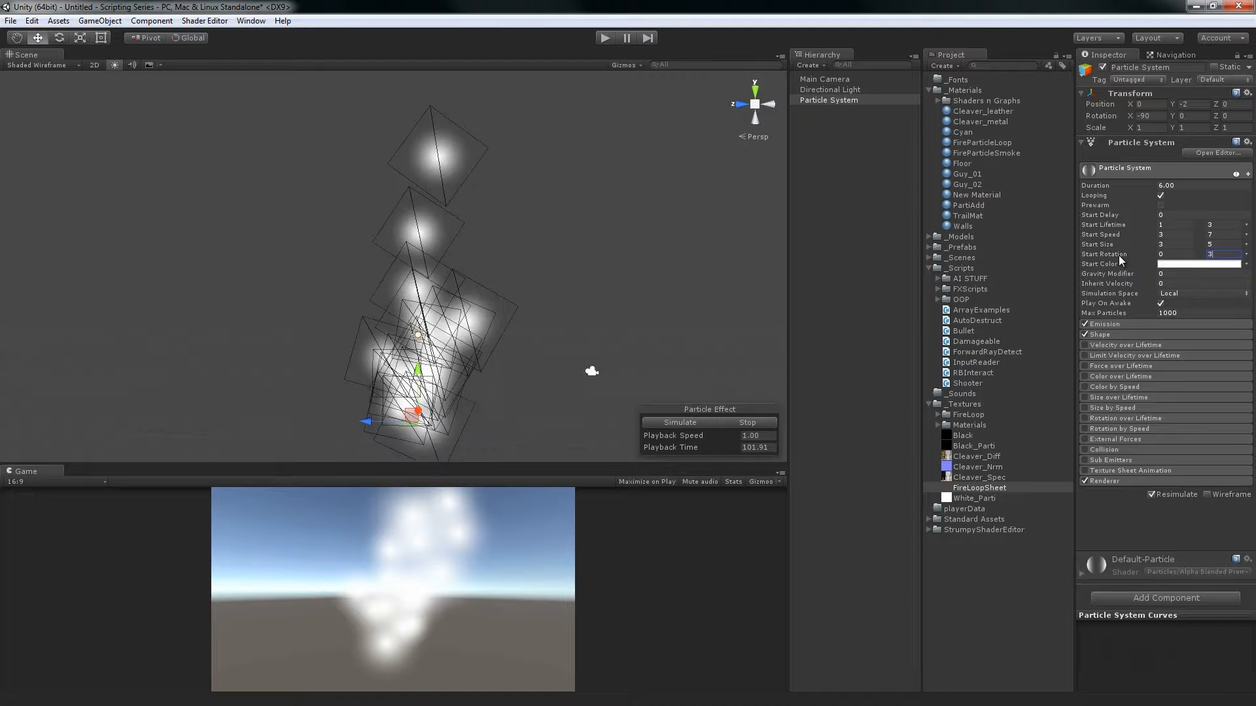
text(60)
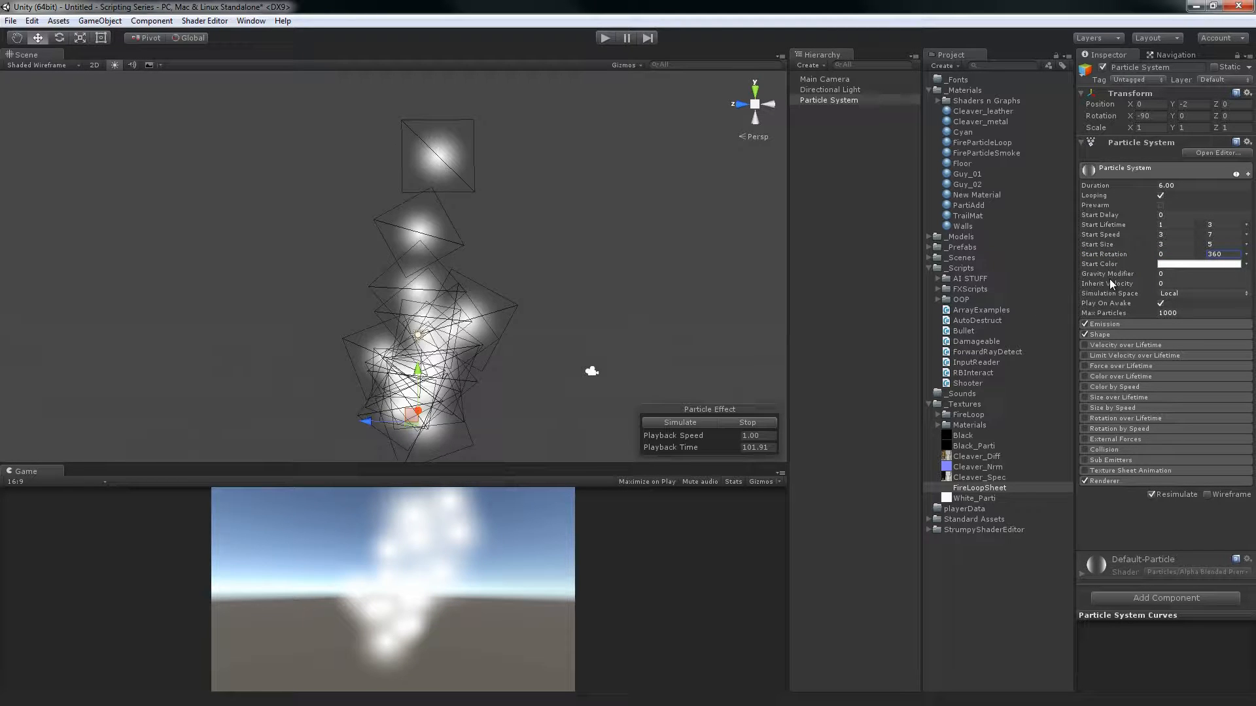
click(722, 423)
click(703, 422)
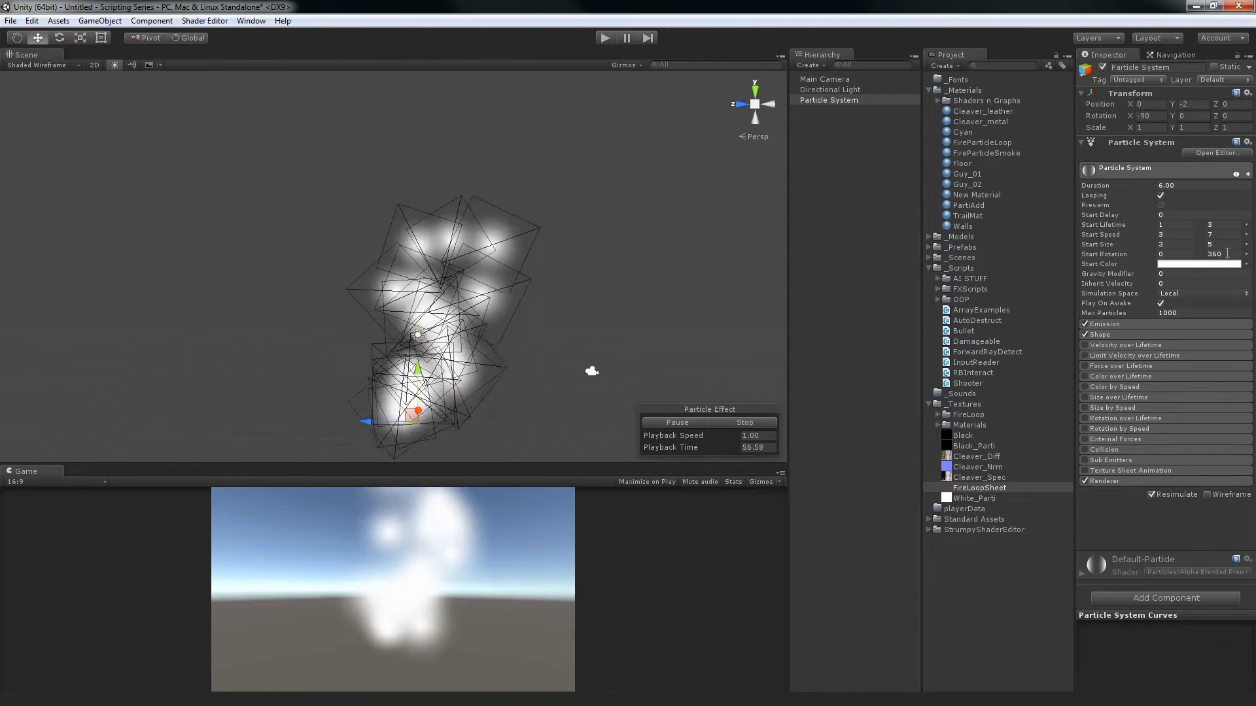
Set the upper Start Rotation constant to 45, and look at the color picker for Start Color
click(1208, 253)
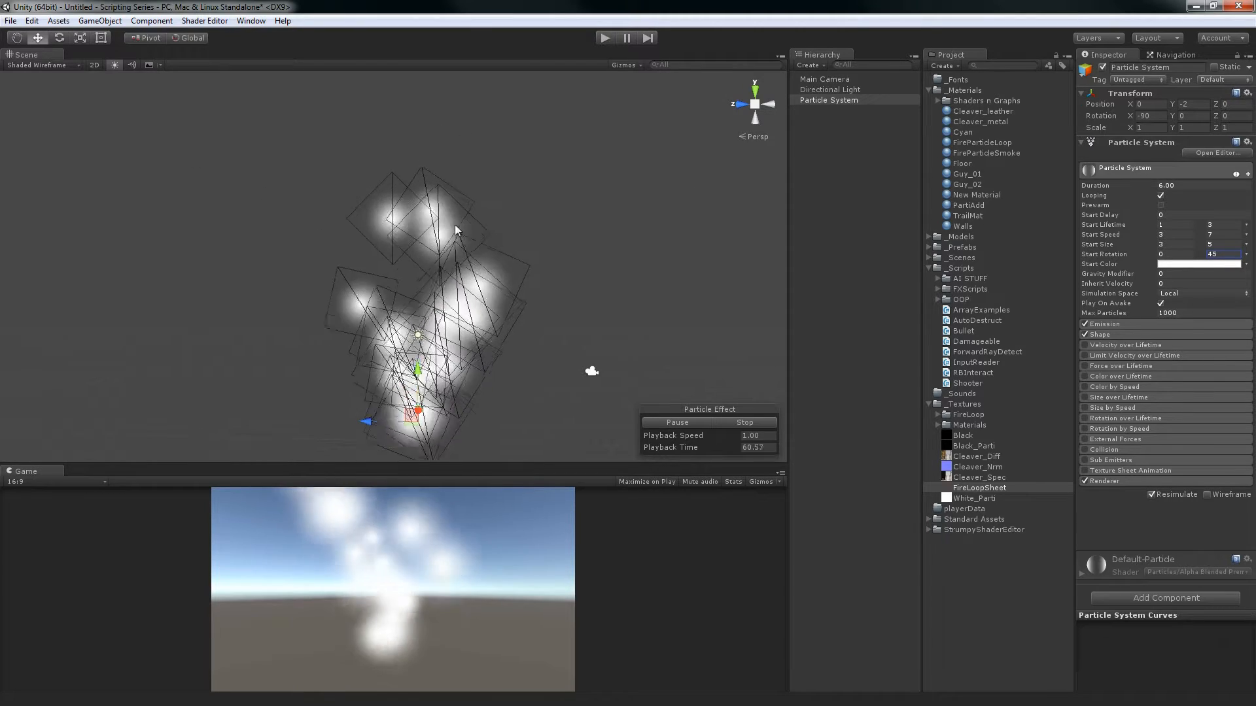
click(1184, 264)
drag(942, 399, 859, 338)
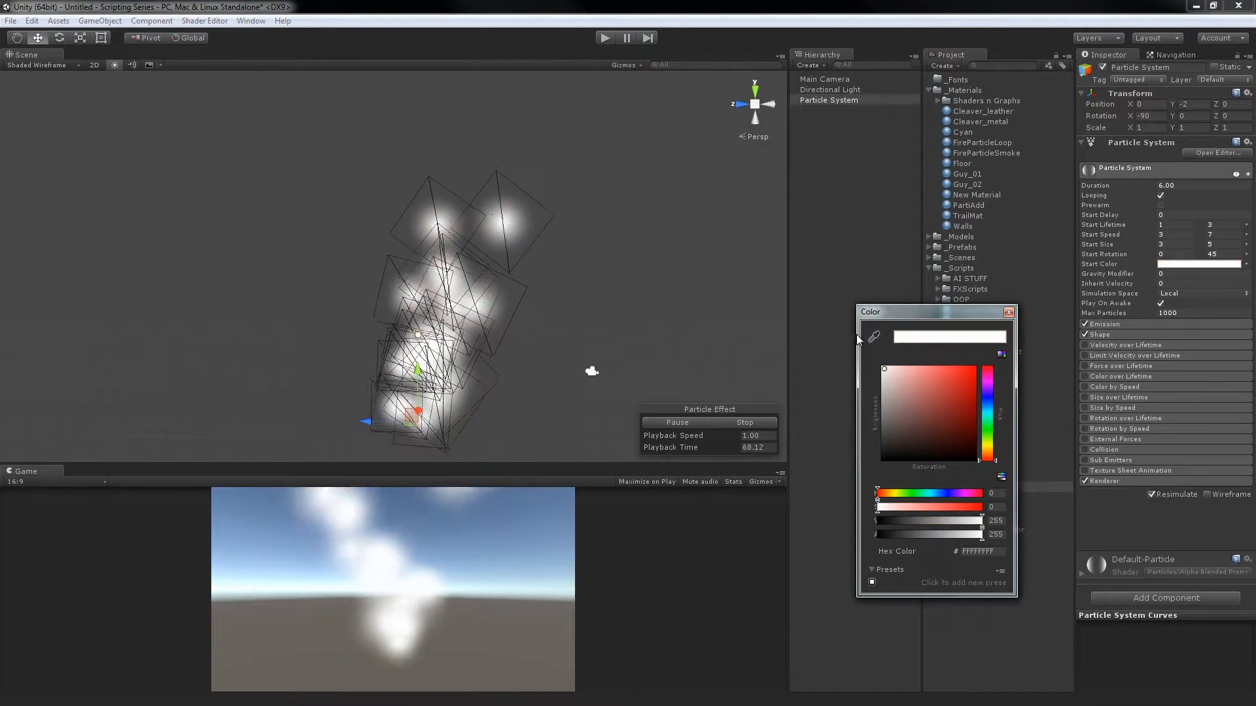
click(1009, 312)
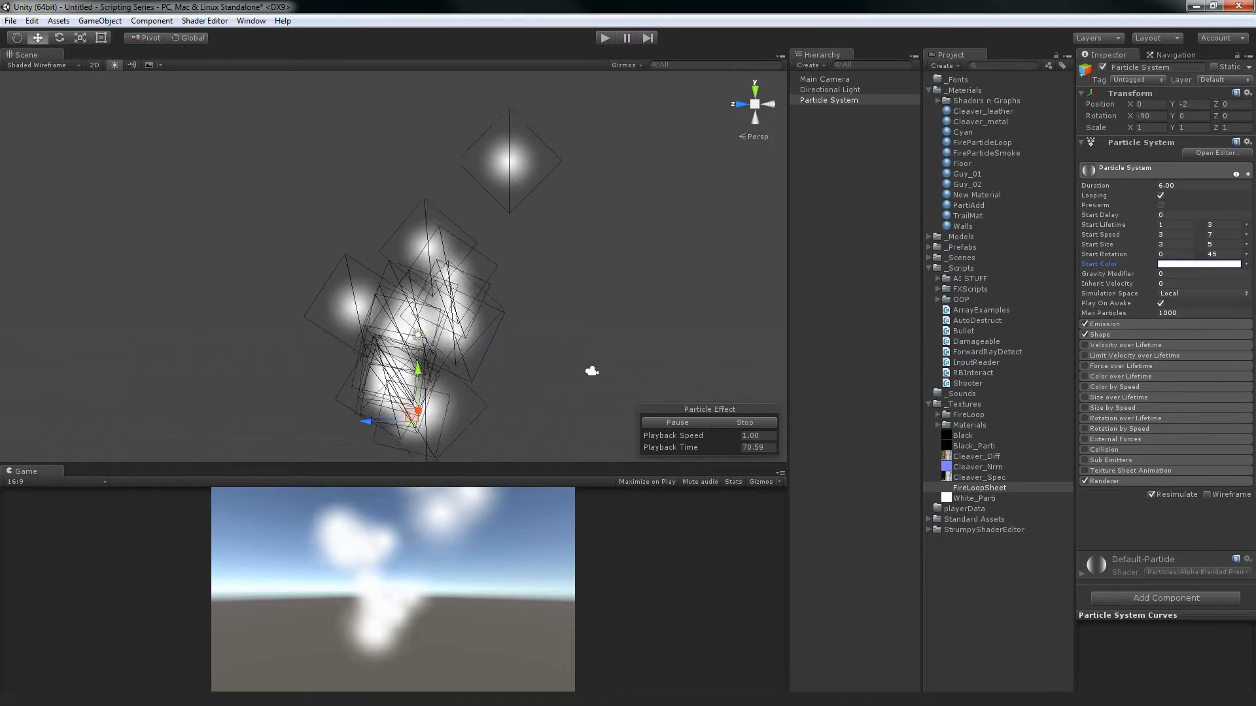
Switch Start Color to a gradient and set the alpha at its 100% location to 0
click(1245, 266)
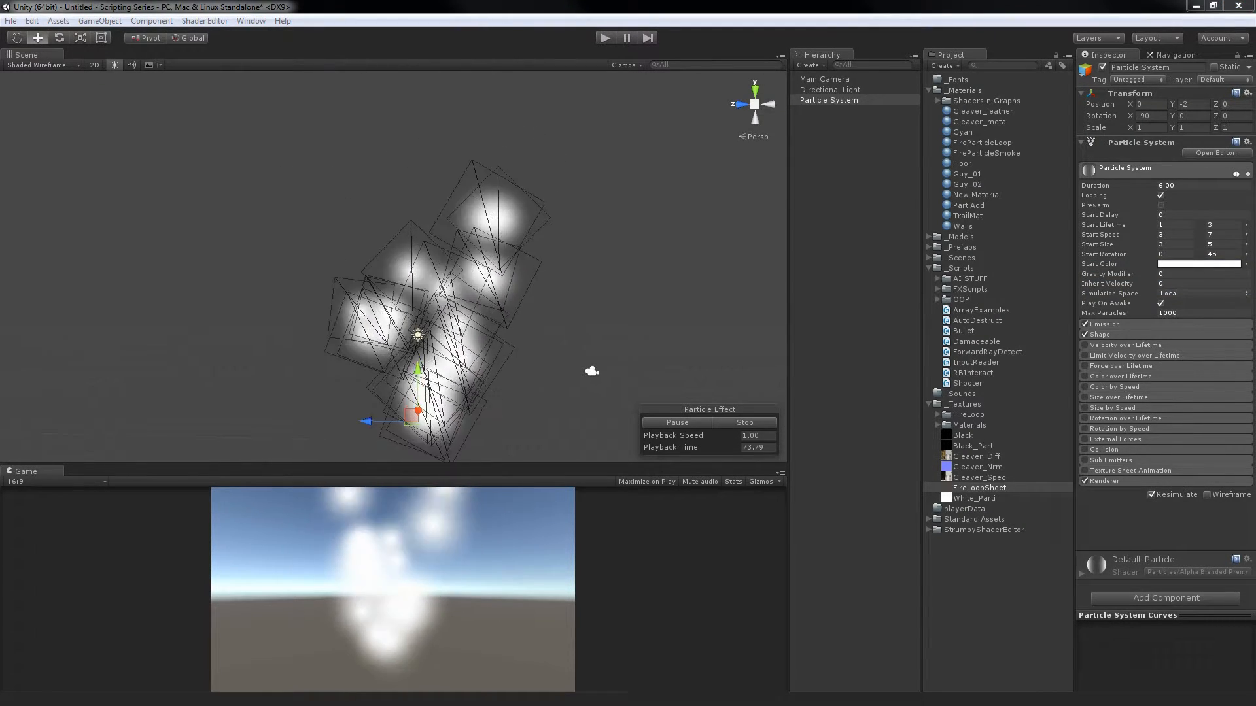
drag(1121, 533, 786, 288)
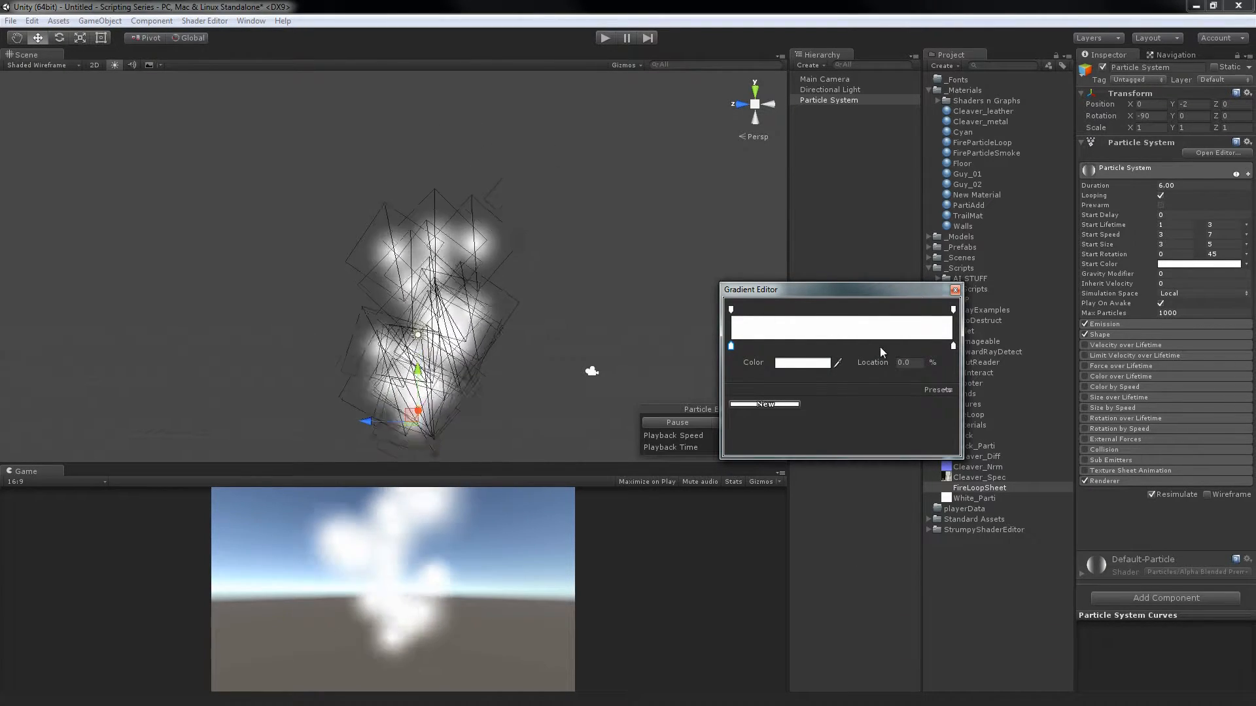
click(953, 309)
drag(817, 363, 769, 366)
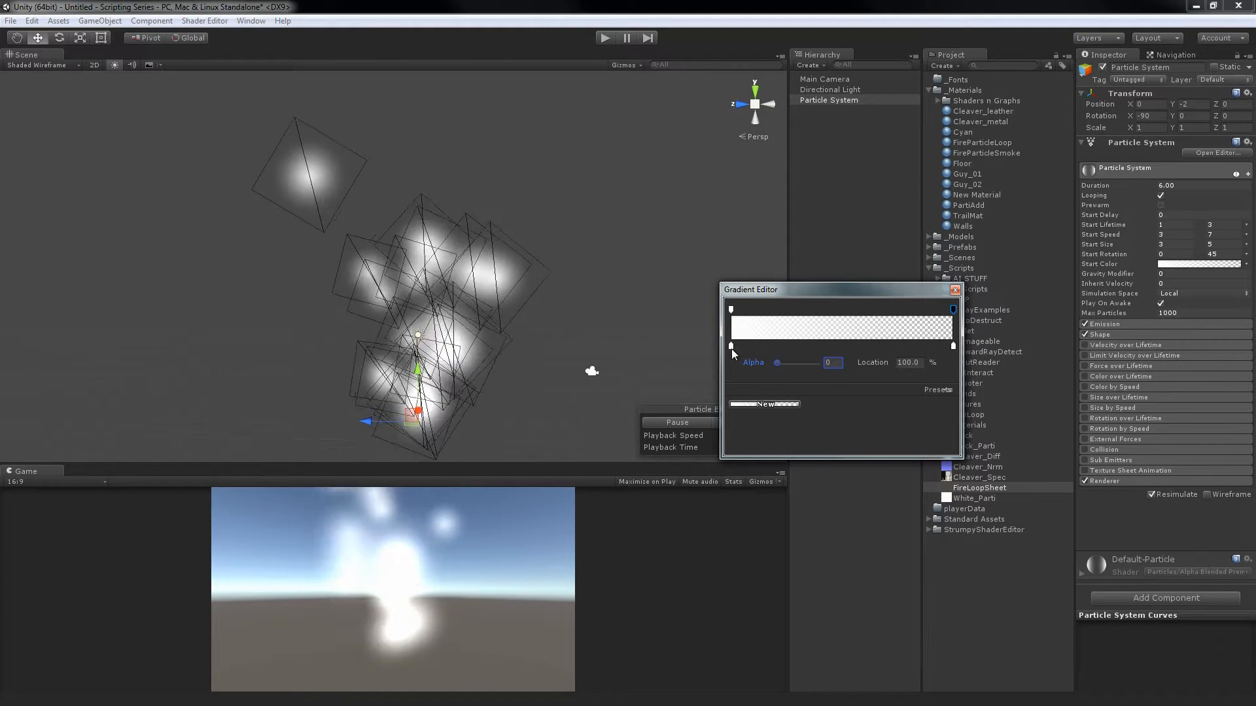
Set the Start Color gradient's color at the 100% location to cyan and close the gradient editor
click(953, 346)
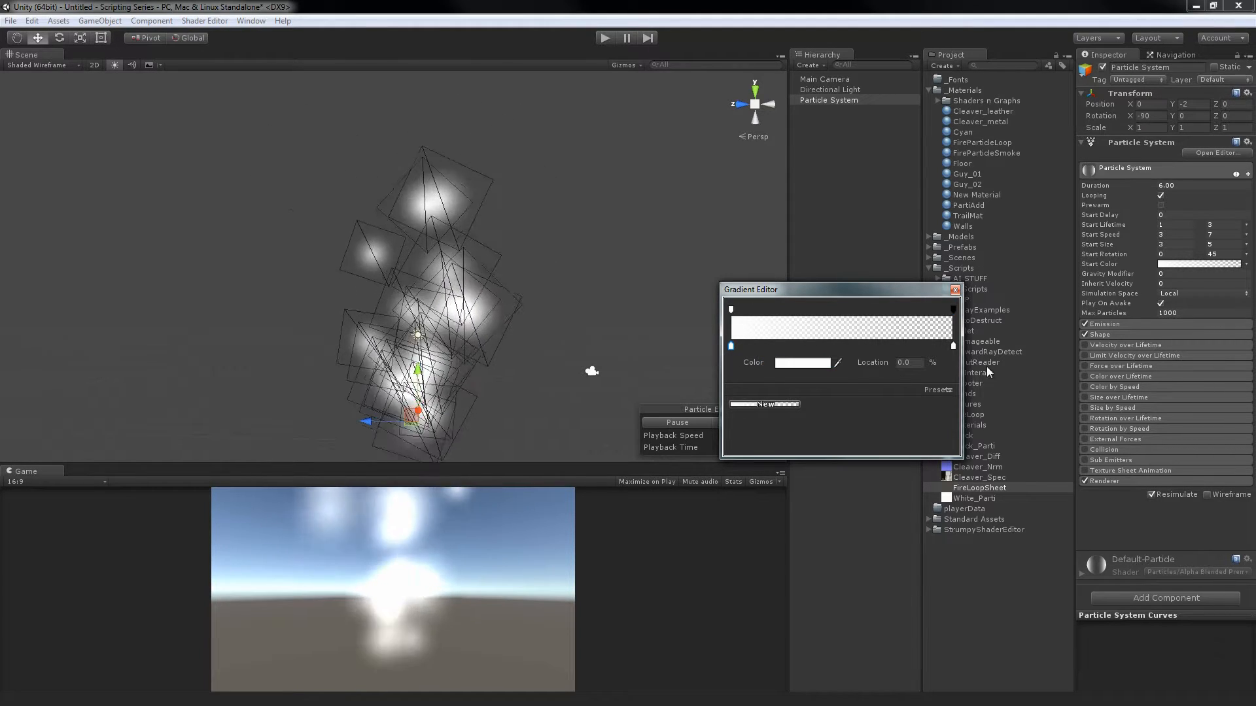
click(802, 363)
click(985, 414)
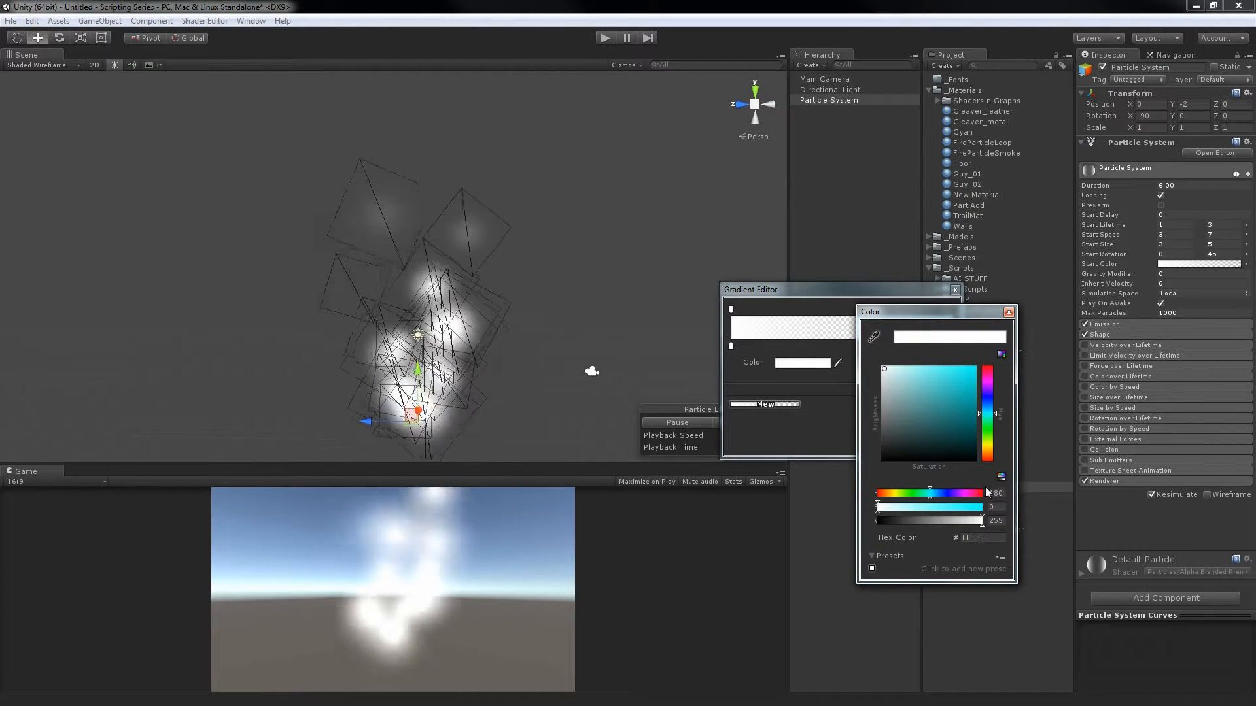
drag(951, 402, 1006, 333)
click(1008, 312)
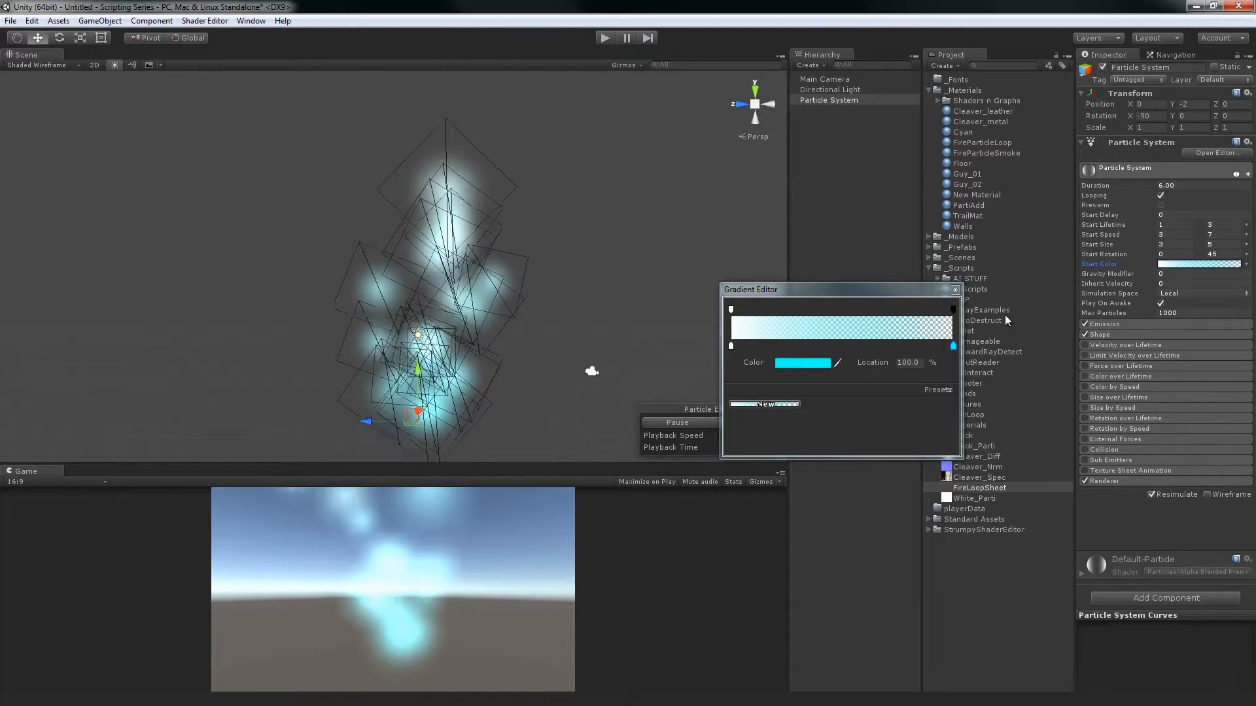
click(955, 289)
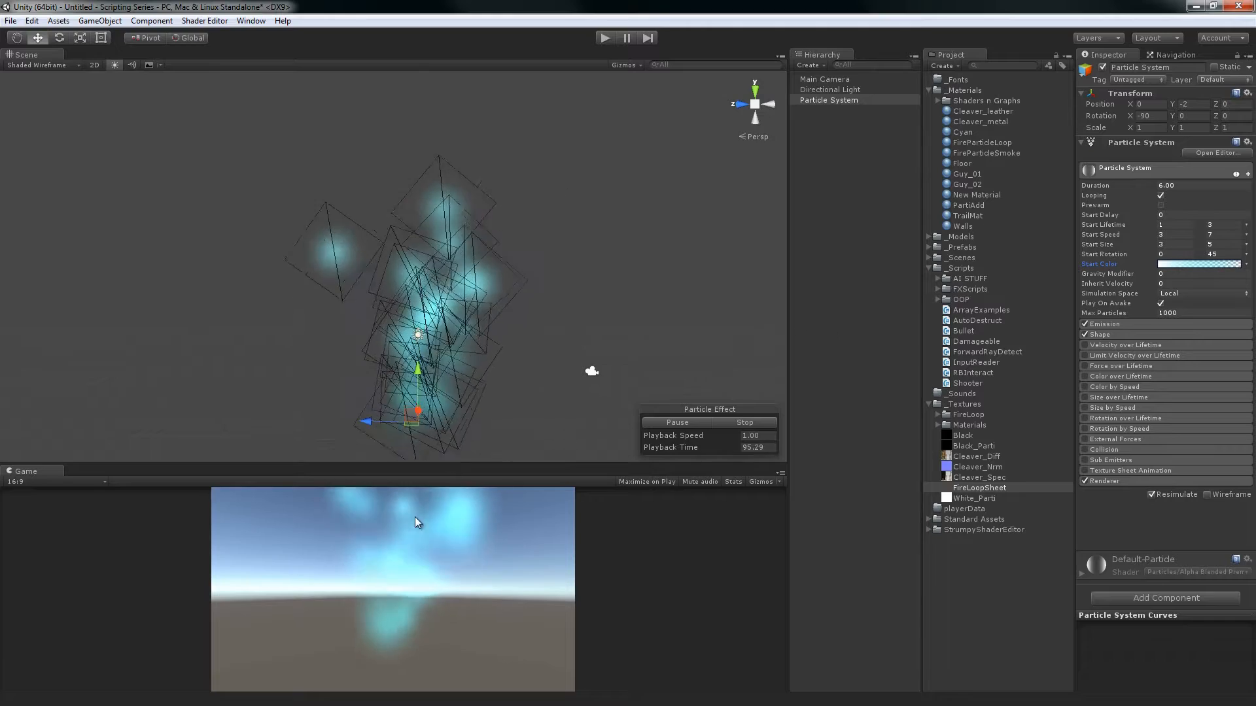
Raise the alpha at the Start Color gradient's 100% location to 255, return it to 0, and close the gradient editor
click(1179, 266)
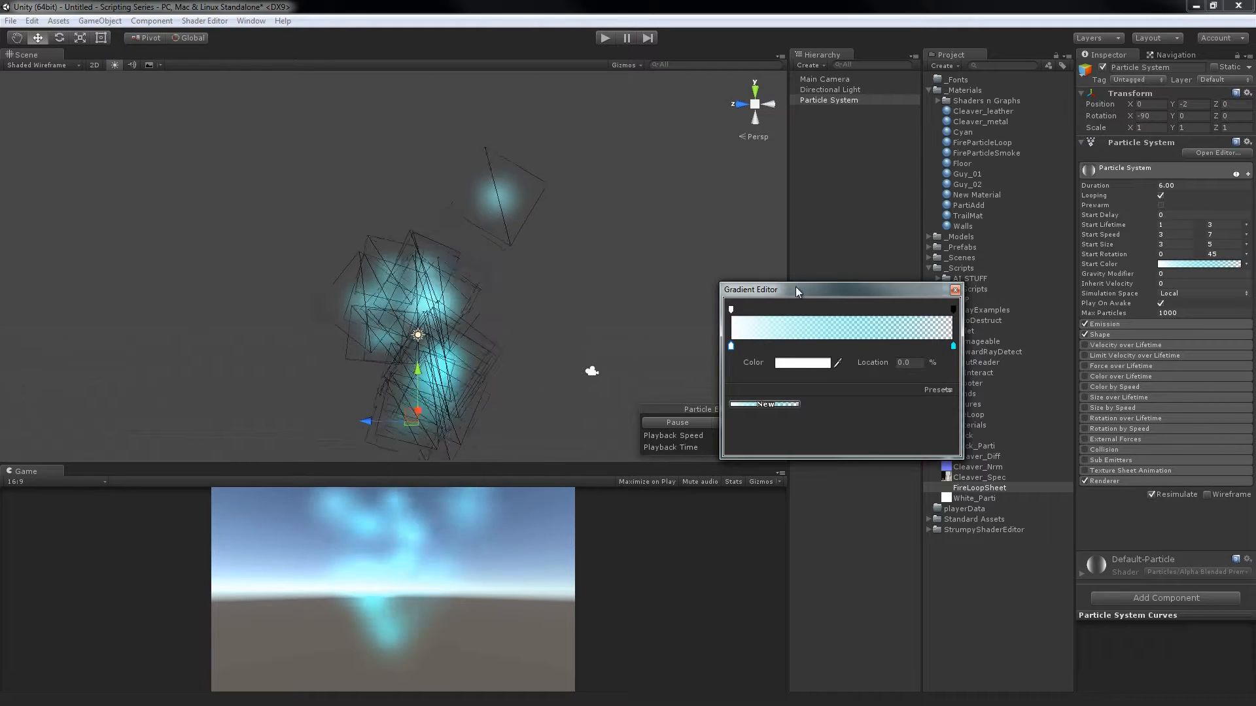
drag(796, 288, 742, 225)
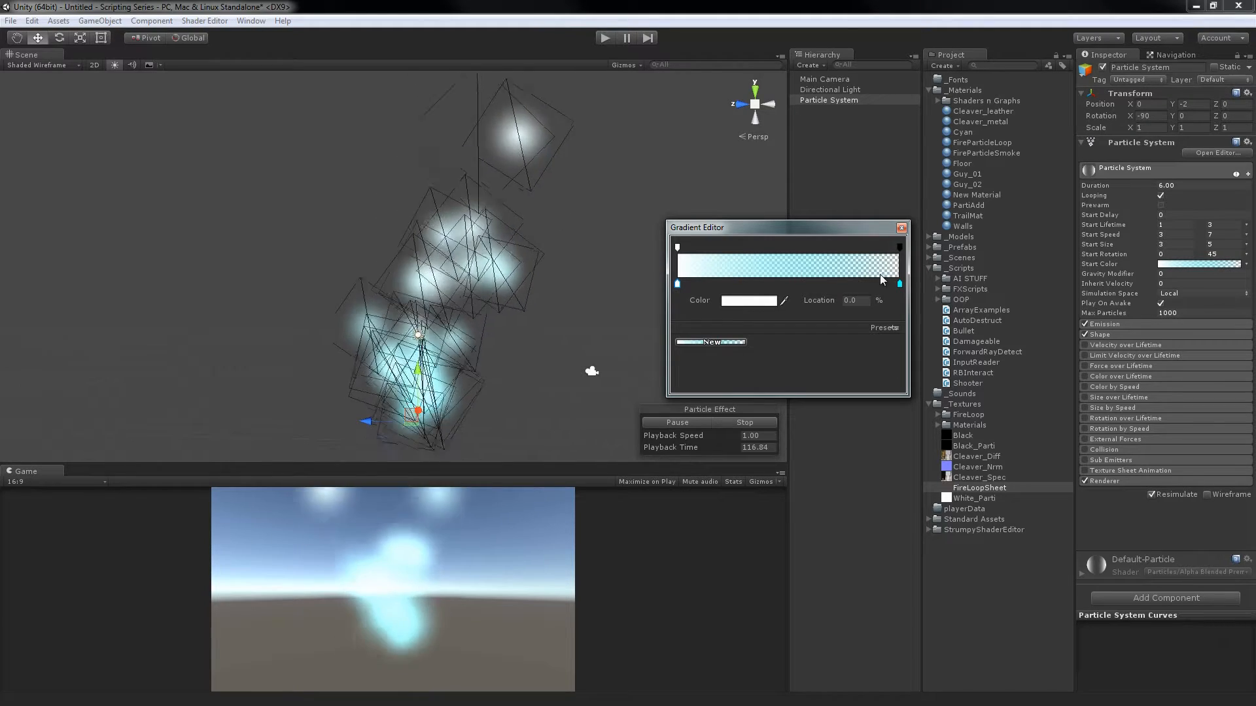
click(900, 248)
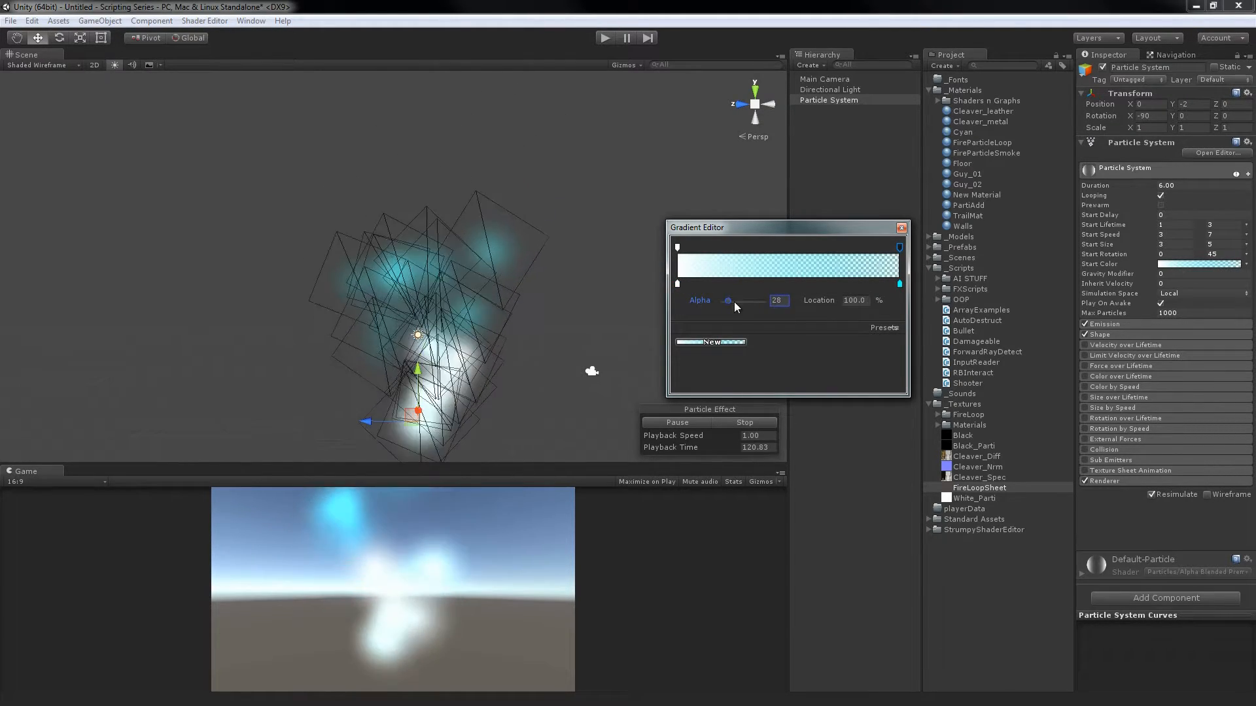
drag(729, 299, 844, 301)
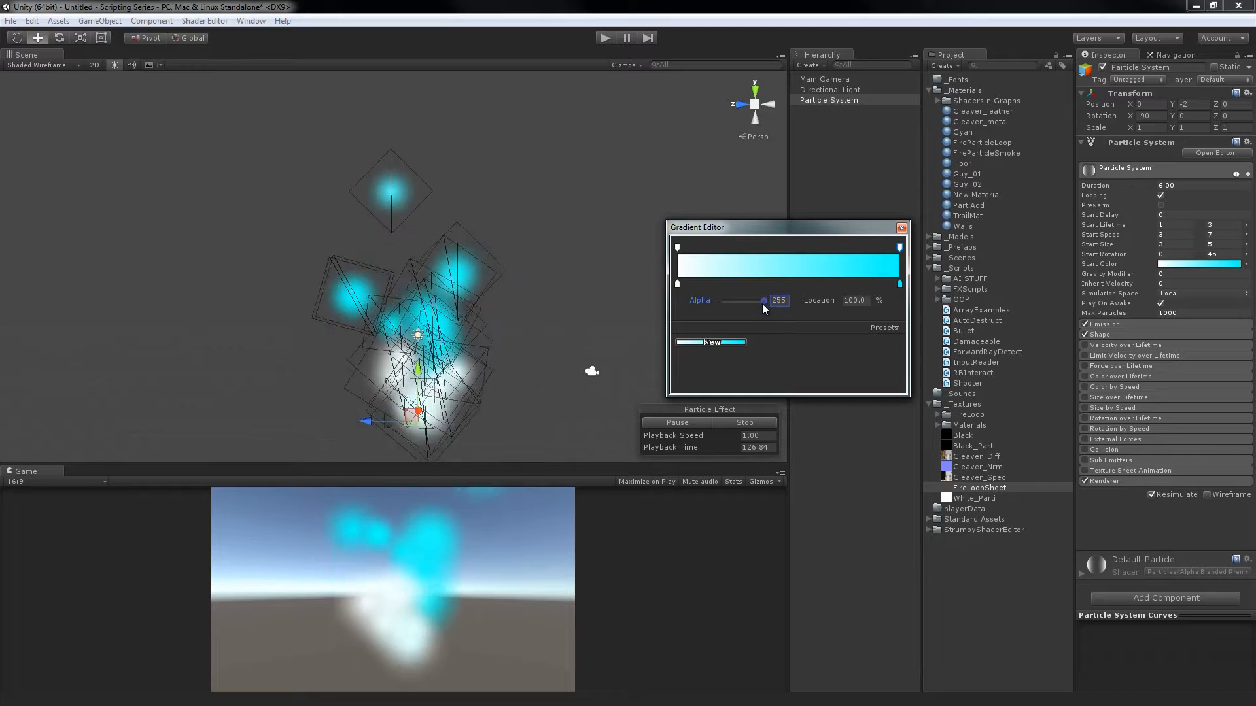
drag(763, 303, 636, 297)
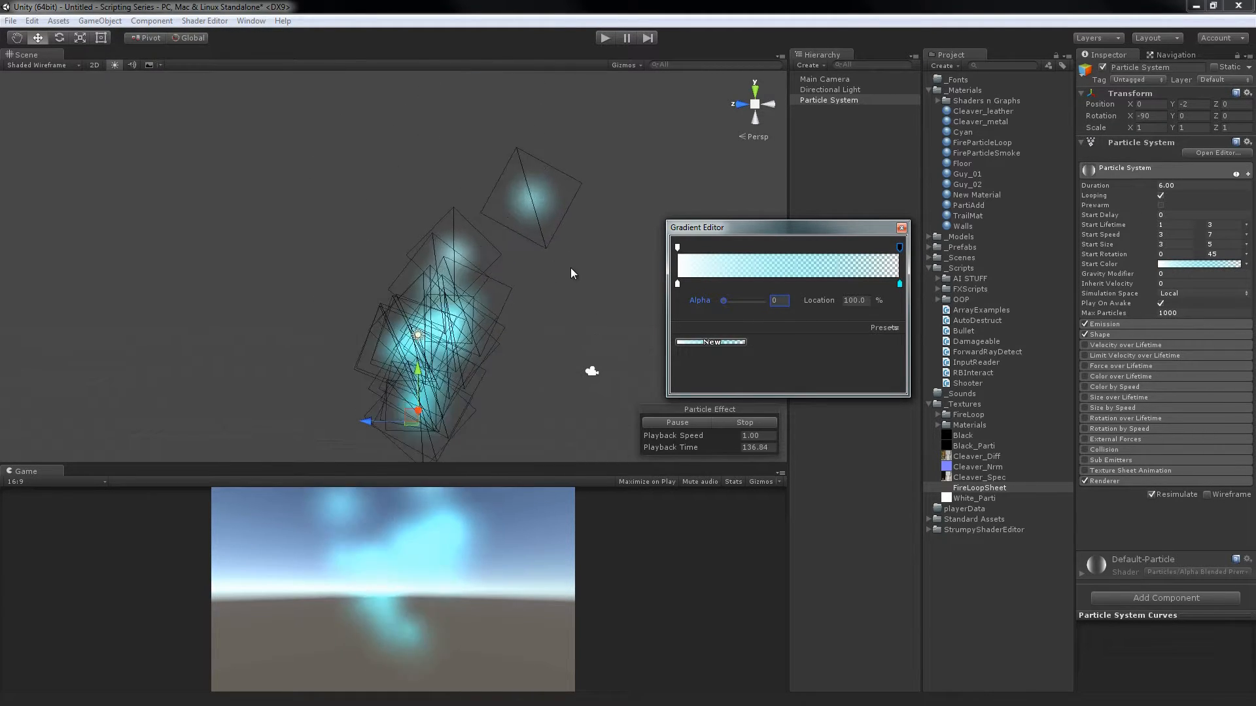
click(902, 229)
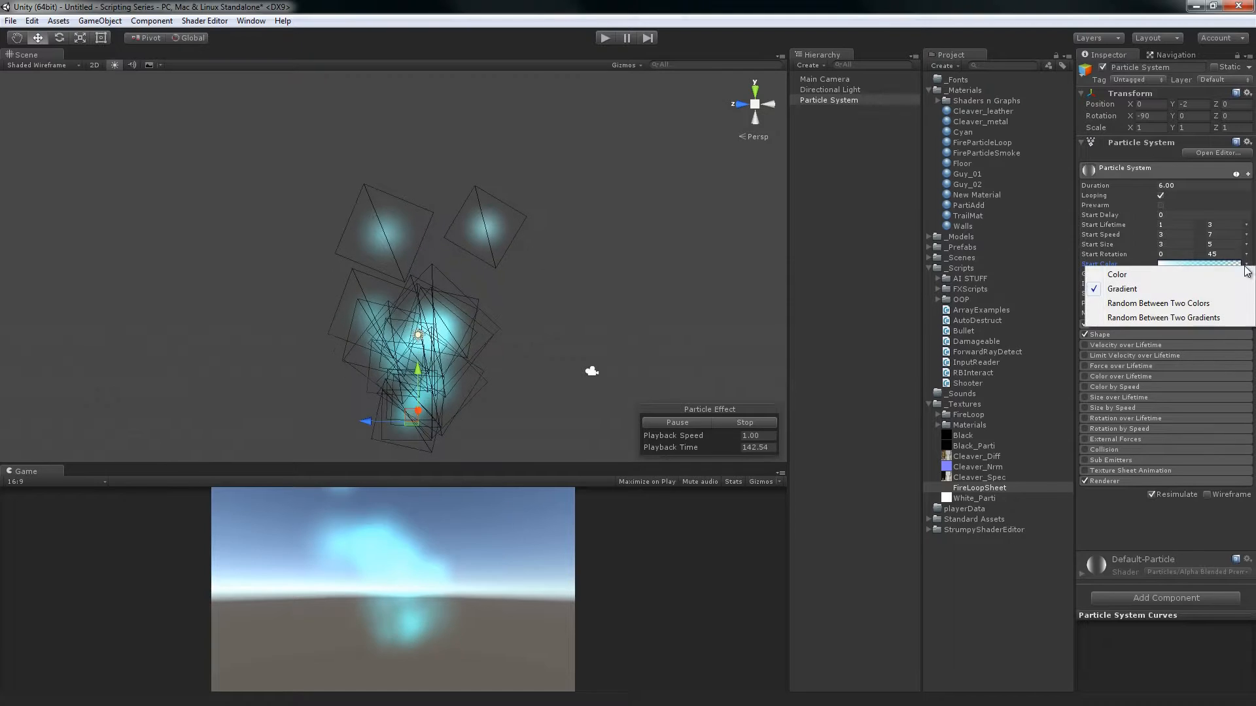
Switch Start Color to Random Between Two Colors and set the second color to pure red, FF0000FF
click(1174, 305)
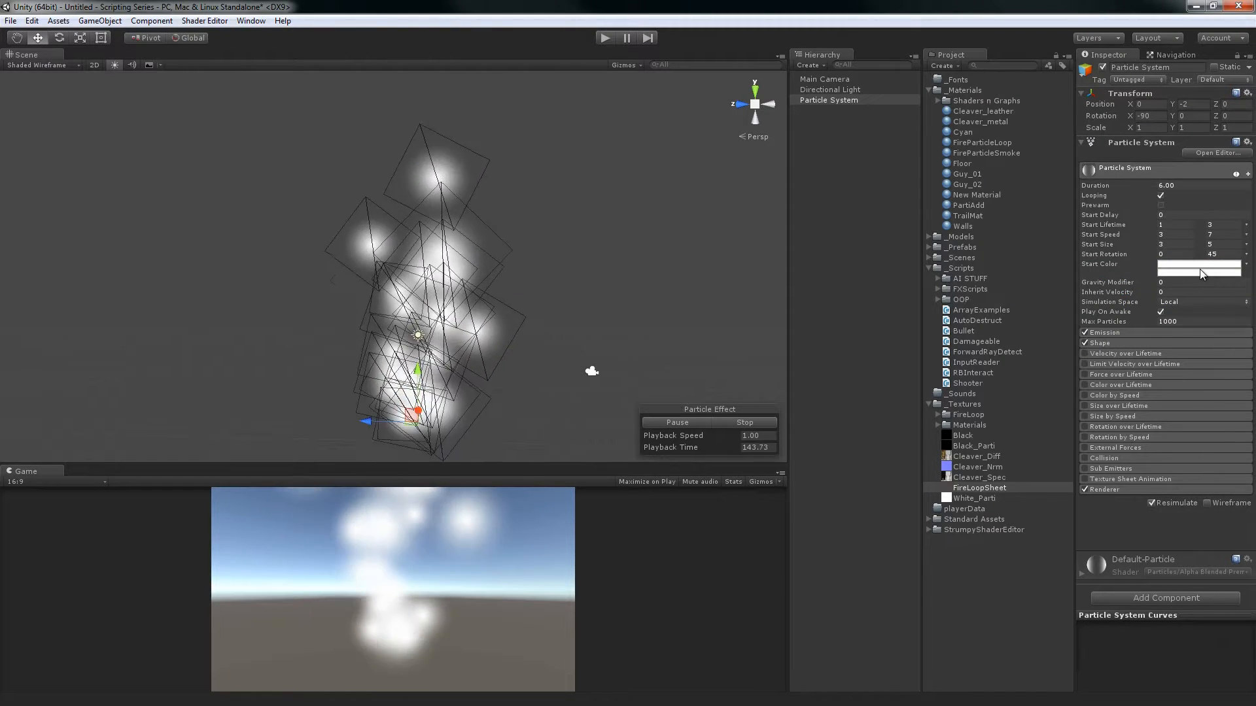
click(1175, 265)
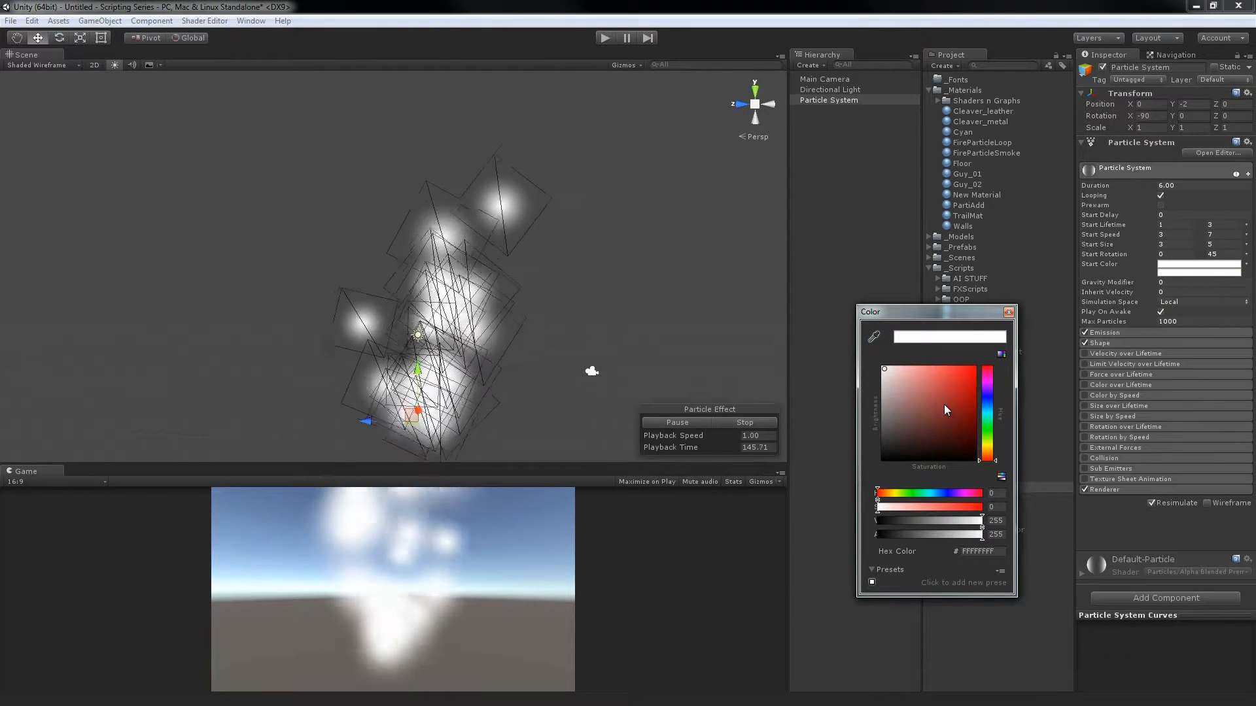
click(1009, 312)
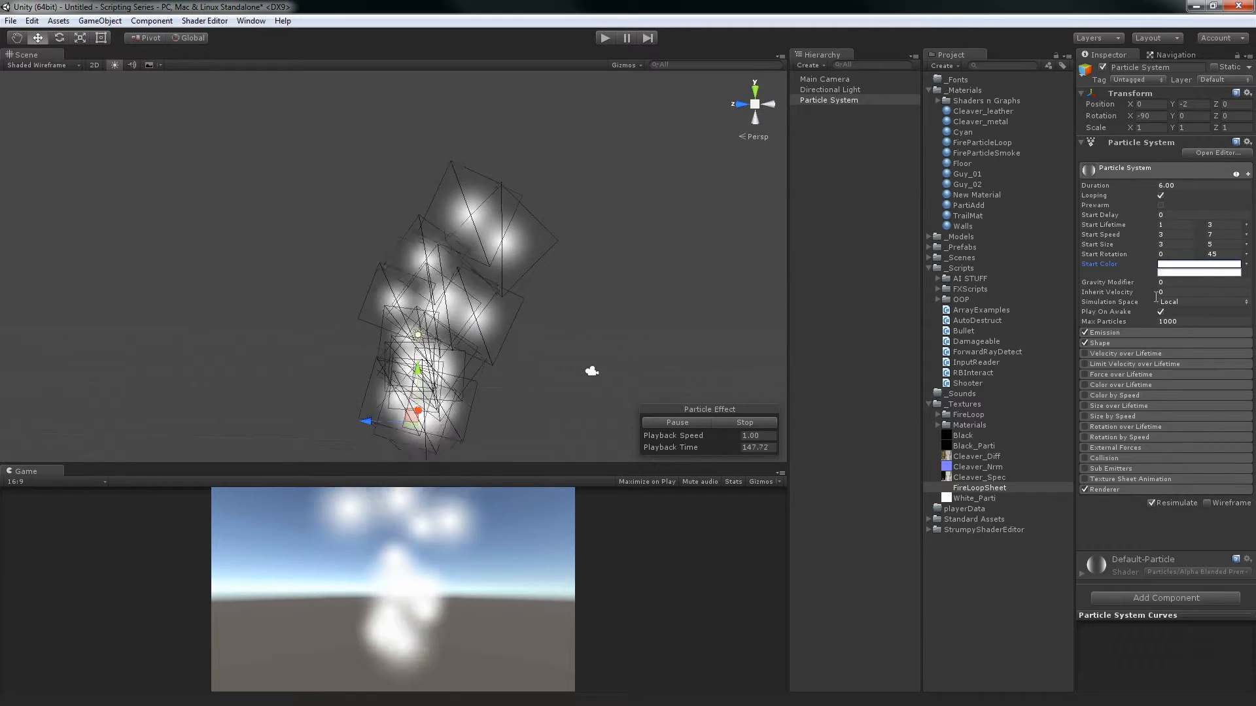
click(1232, 273)
drag(950, 380, 1076, 299)
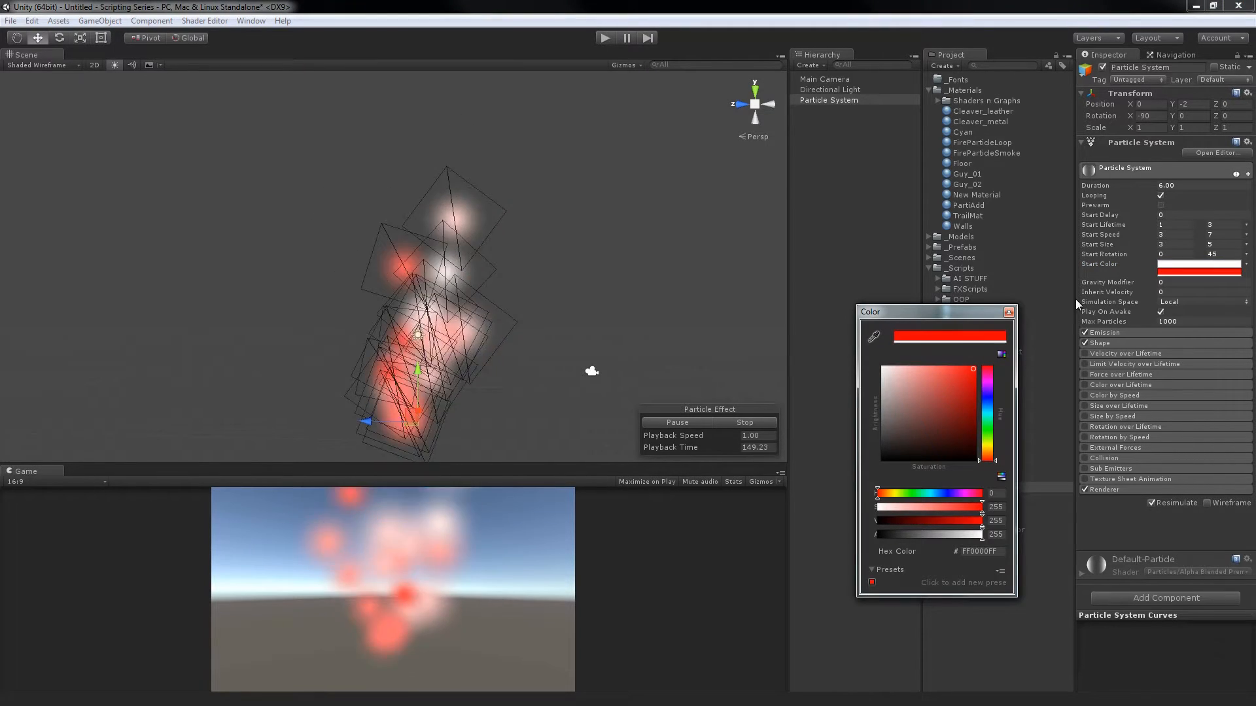
click(1011, 313)
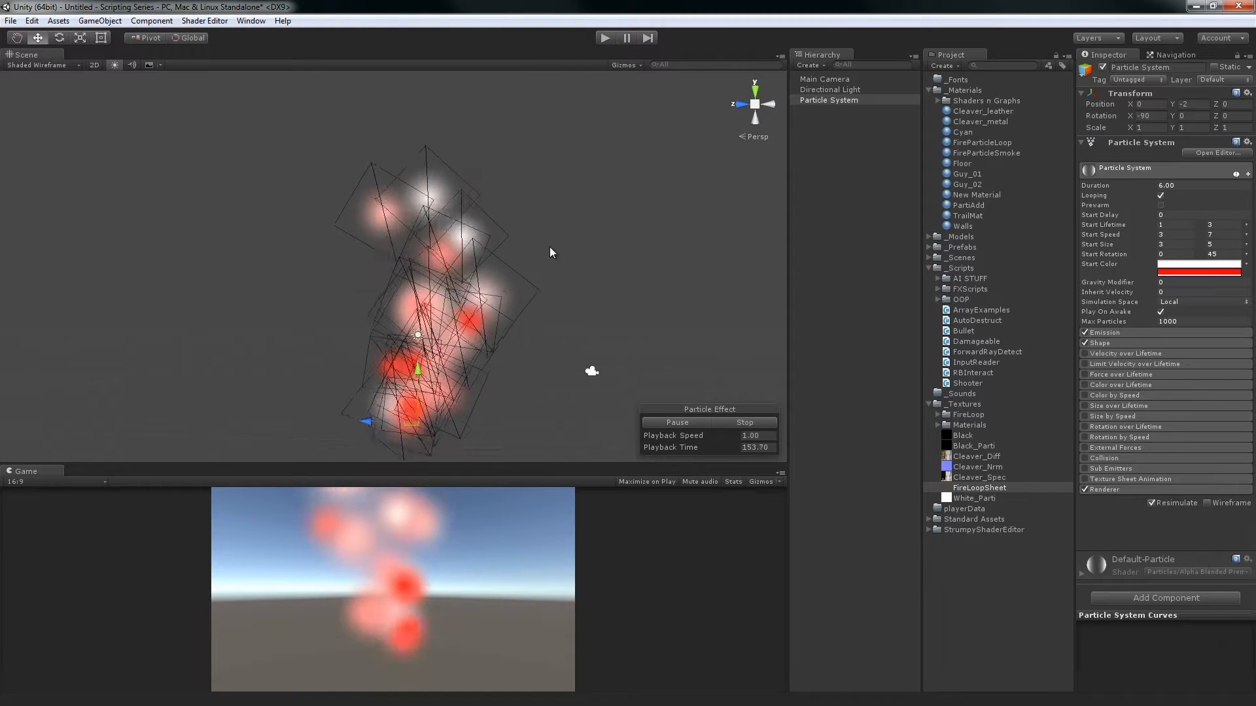
Switch Start Color to Random Between Two Gradients and set the second gradient's alpha at its 100% location to 0
click(1246, 265)
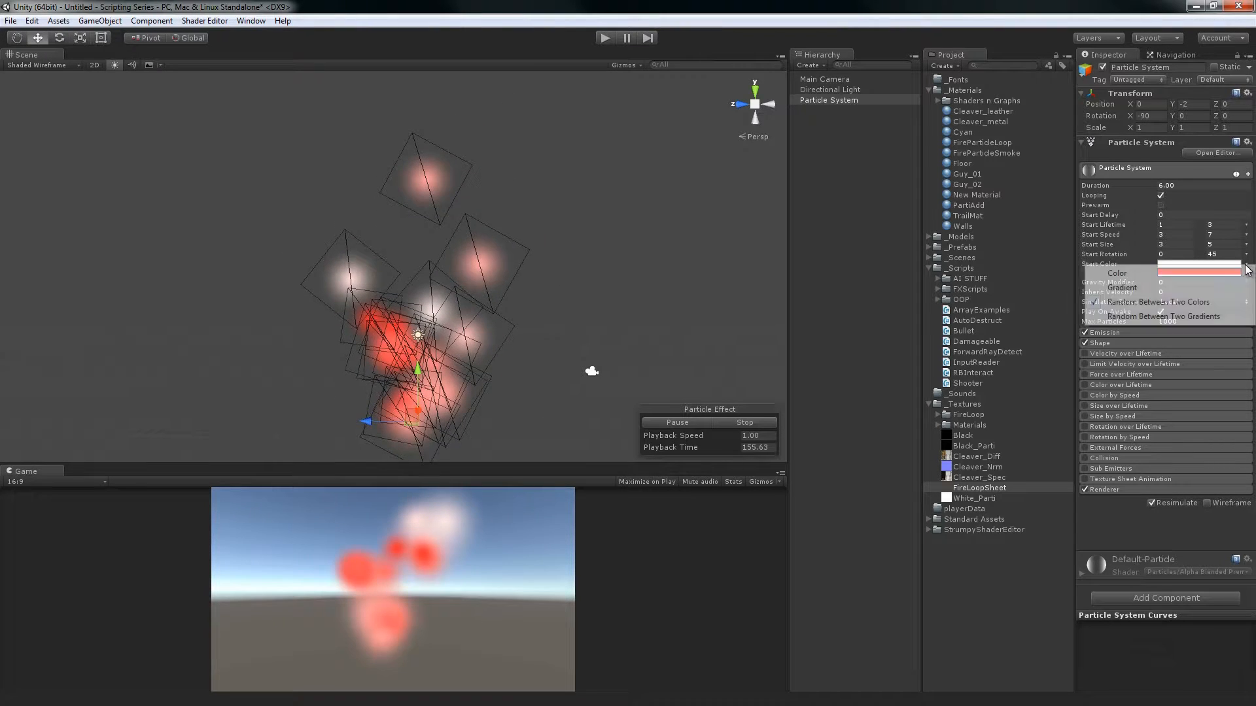
click(1195, 316)
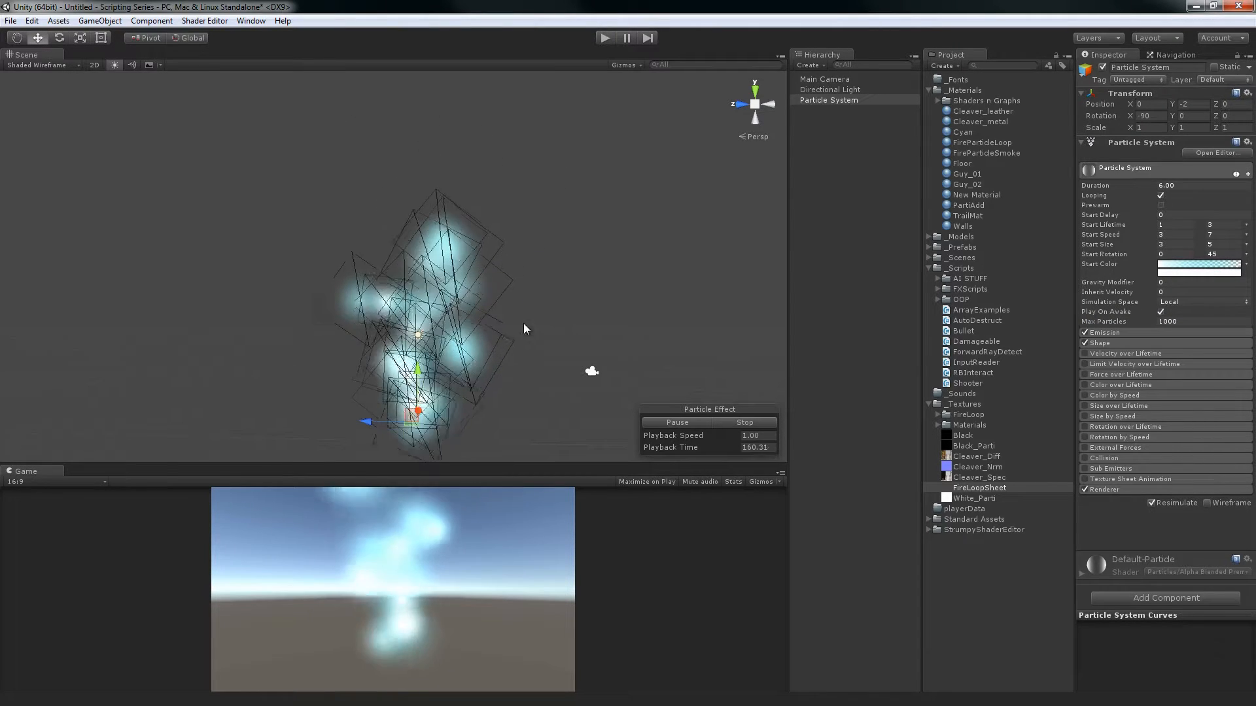
click(1169, 273)
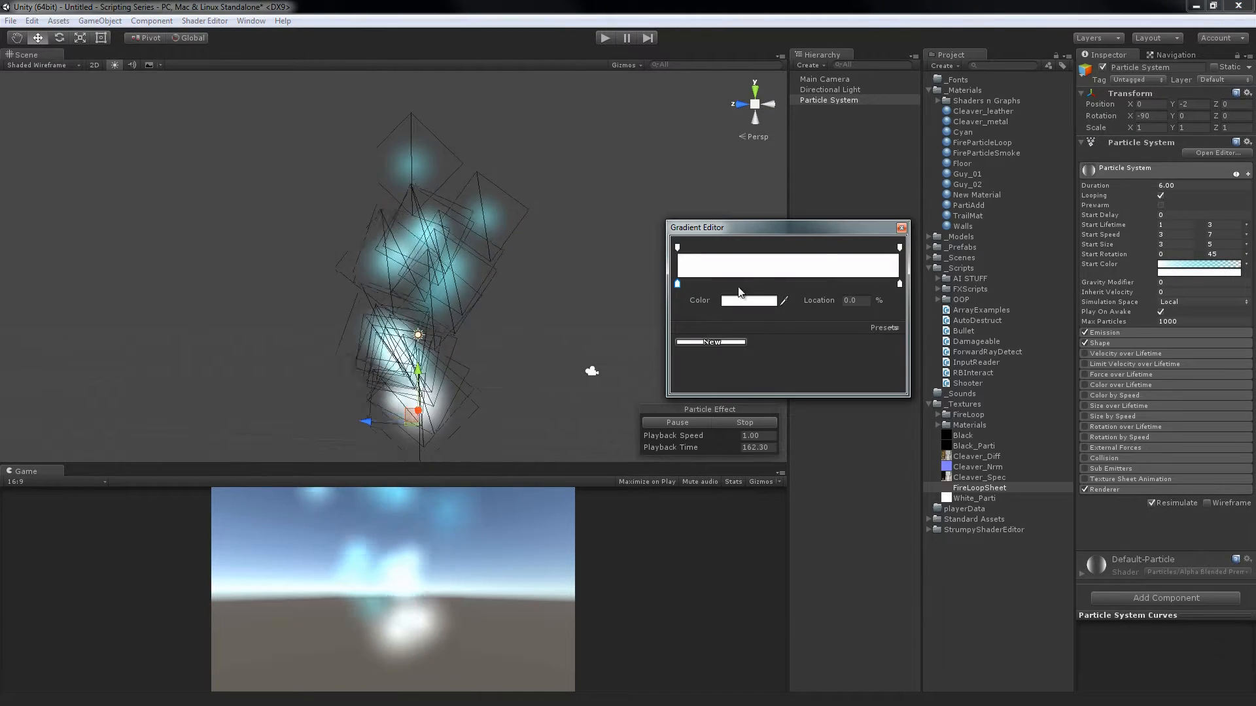
click(900, 248)
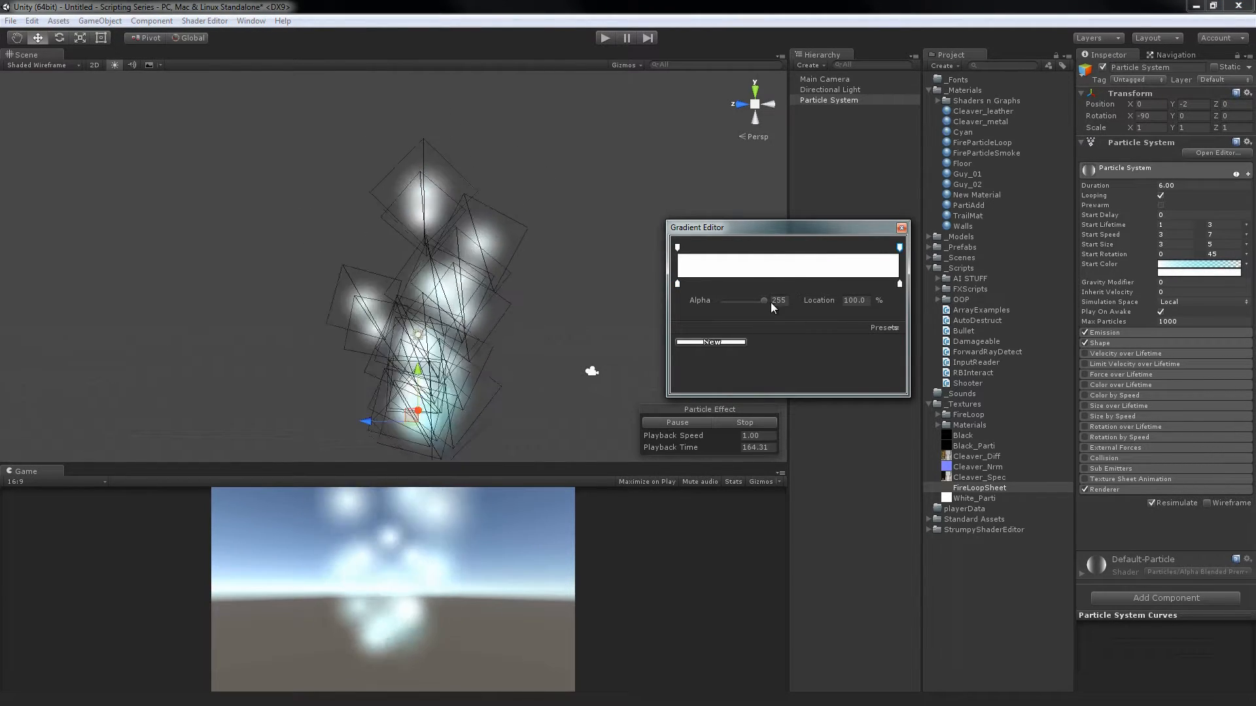
drag(764, 301, 654, 296)
Set the second Start Color gradient's color at the 100% location to orange and close the gradient editor
click(898, 284)
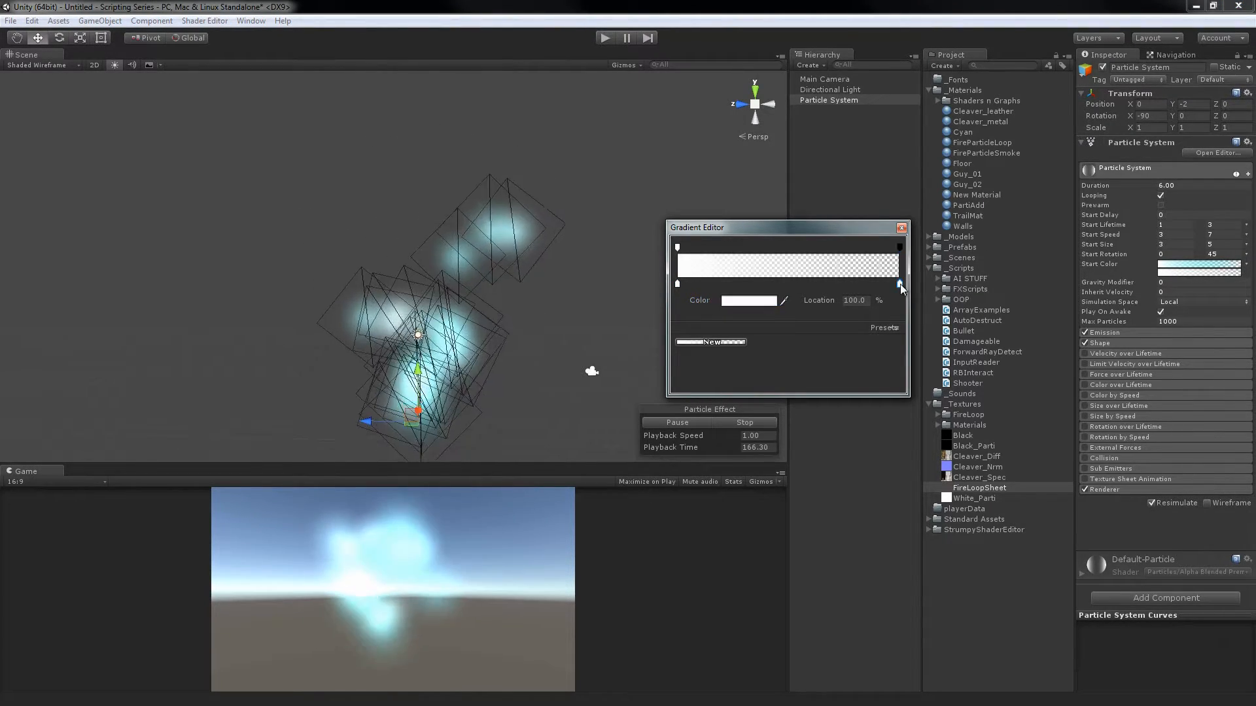
click(772, 301)
drag(978, 424, 981, 453)
click(973, 369)
click(1008, 312)
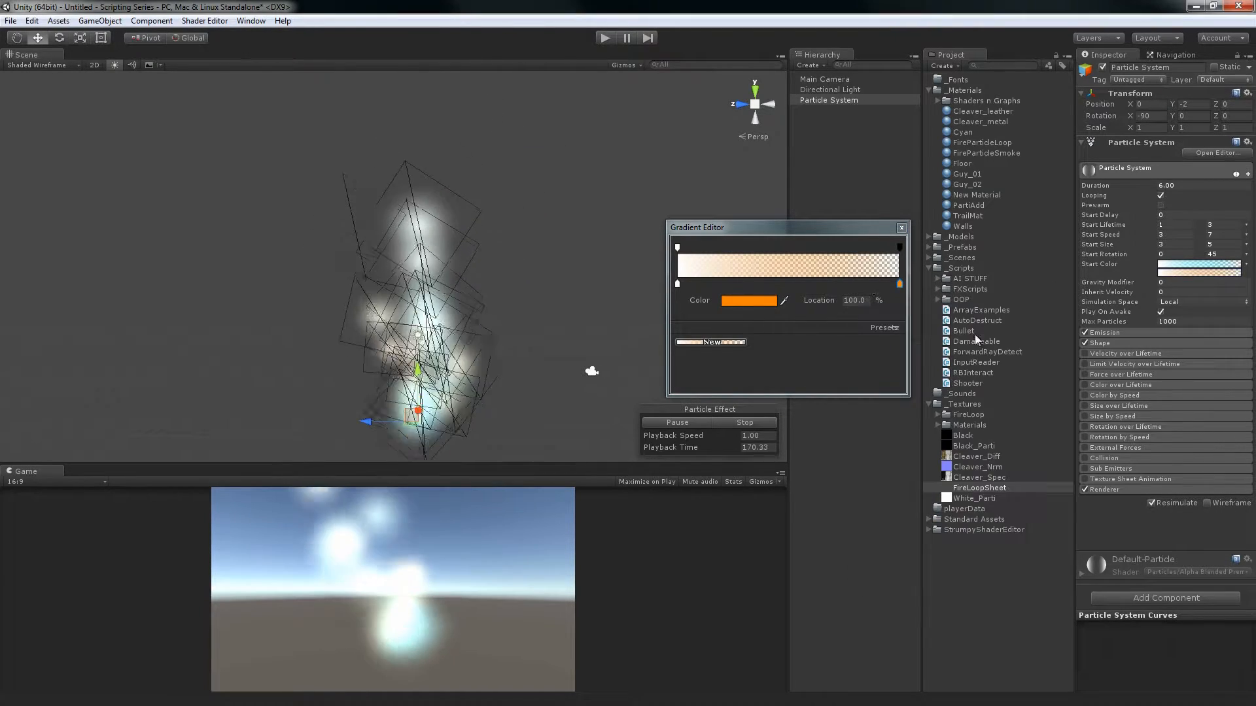
click(902, 228)
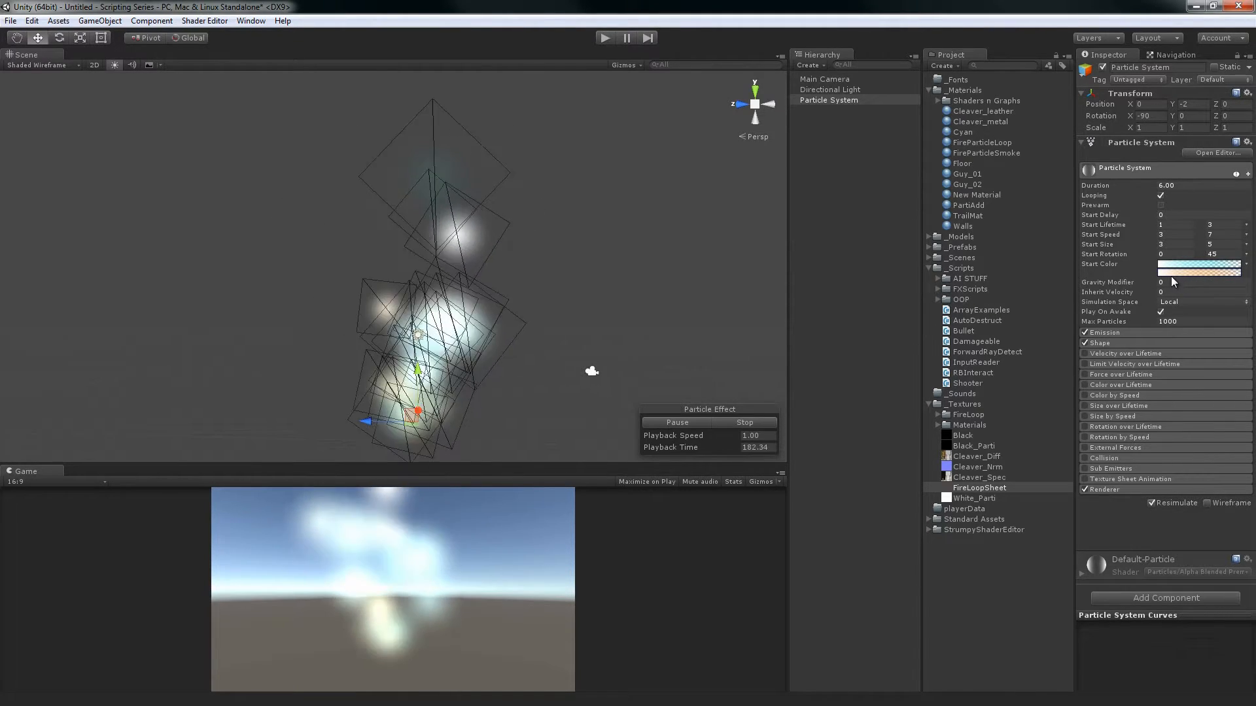
Restart the particle simulation from the beginning and pause it after a few seconds
click(739, 424)
click(696, 422)
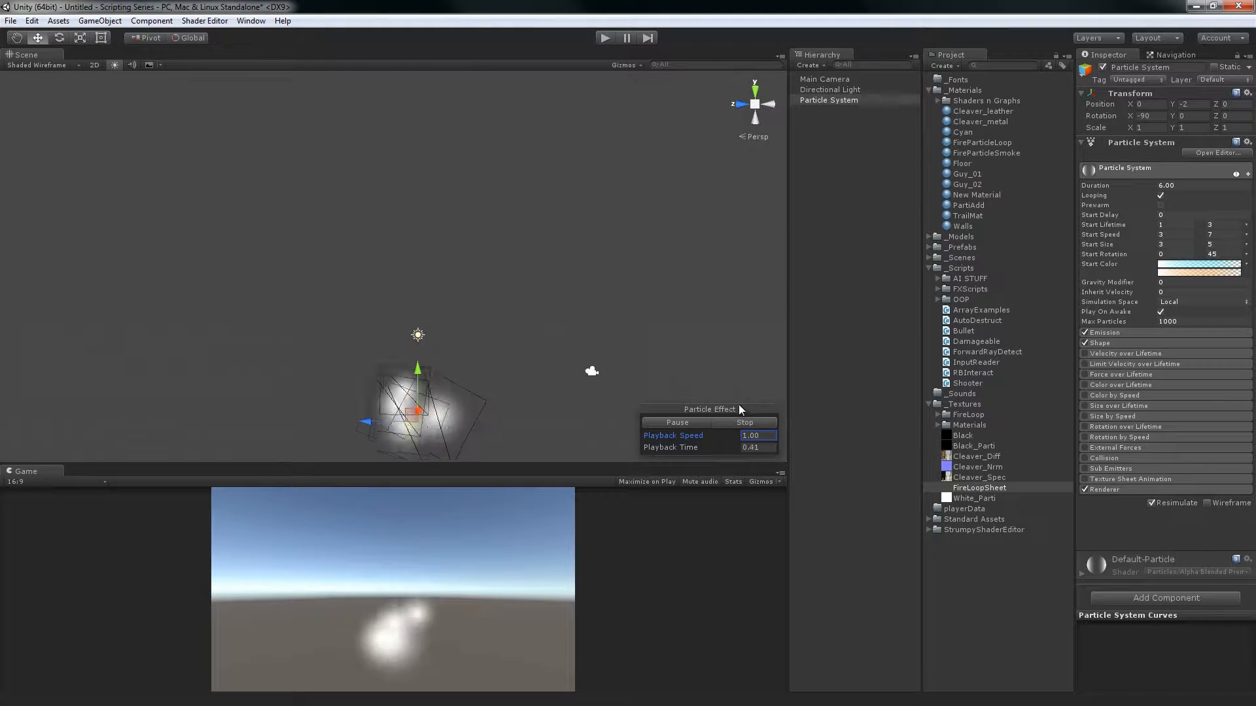
click(692, 423)
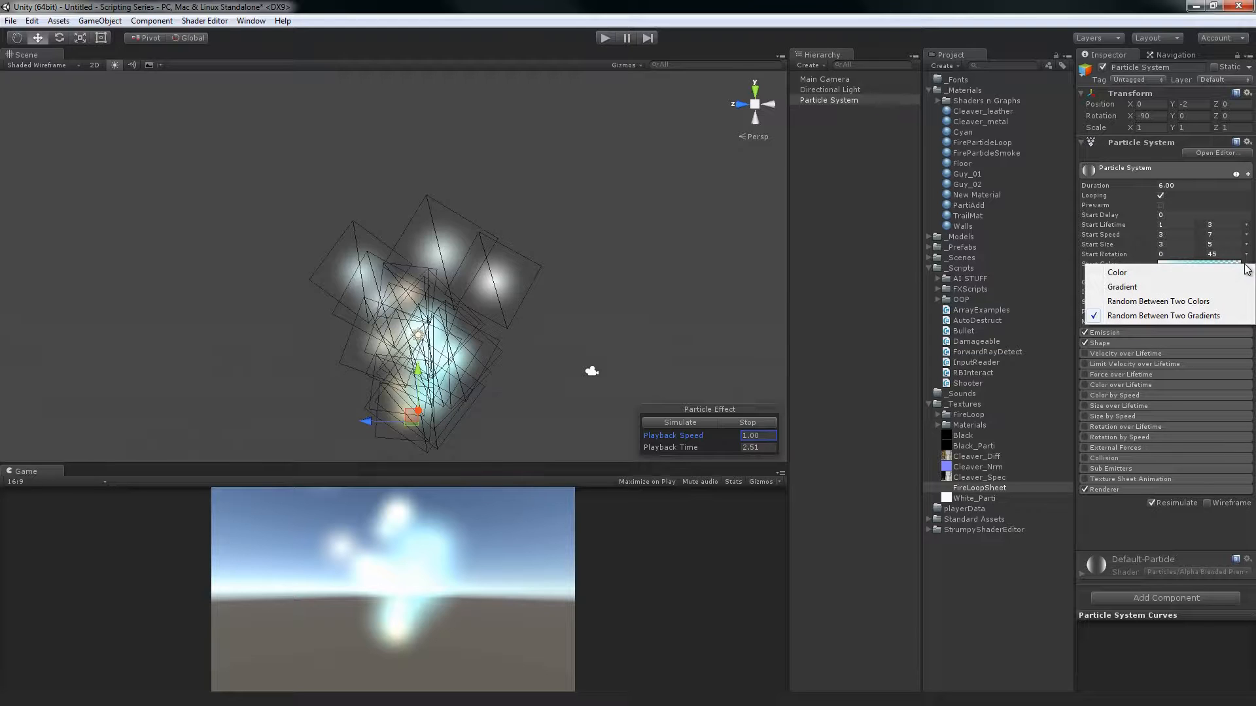
Set Start Color back to a single Color and resume the simulation with more of the surrounding scene in view
click(1198, 273)
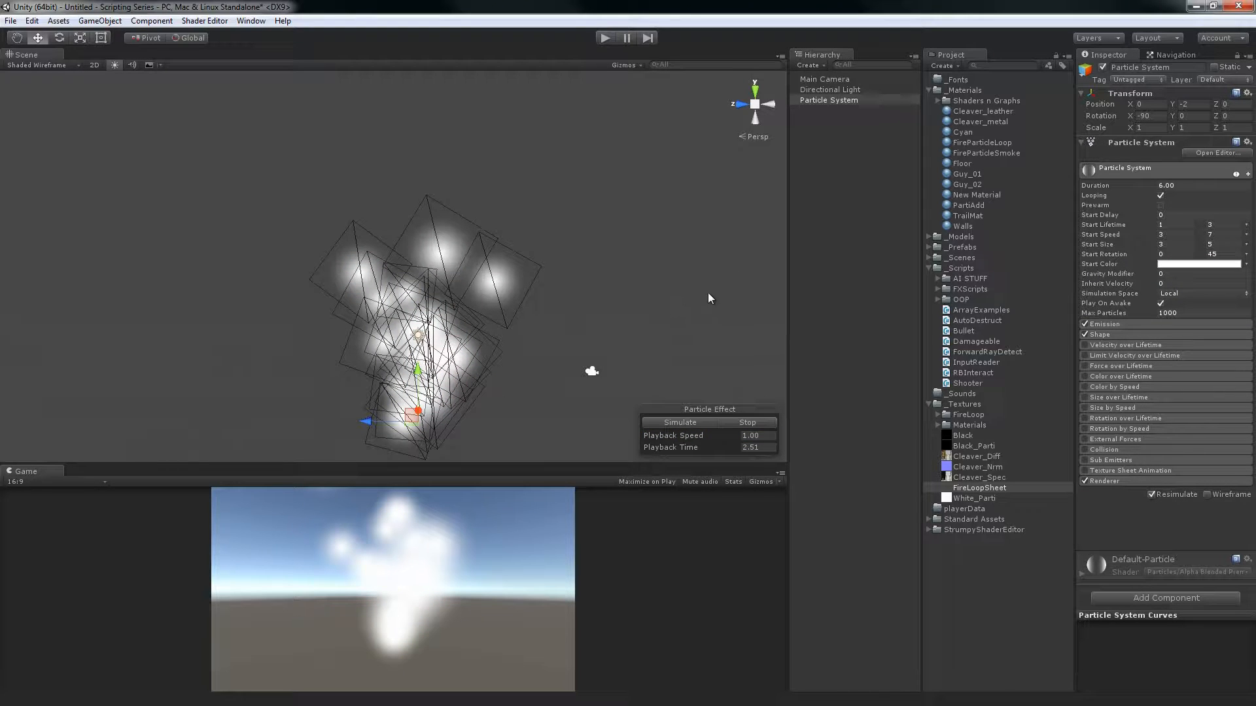
scroll(583, 252, down, 3)
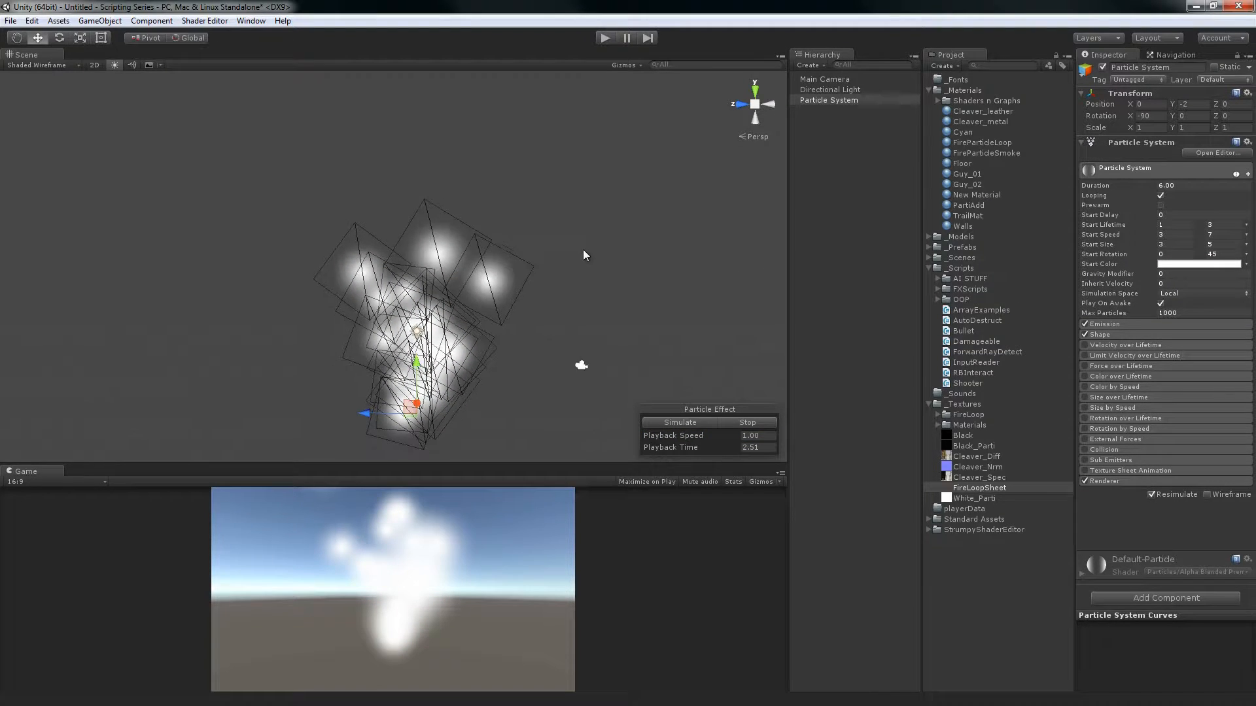
alt+drag(634, 241, 509, 281)
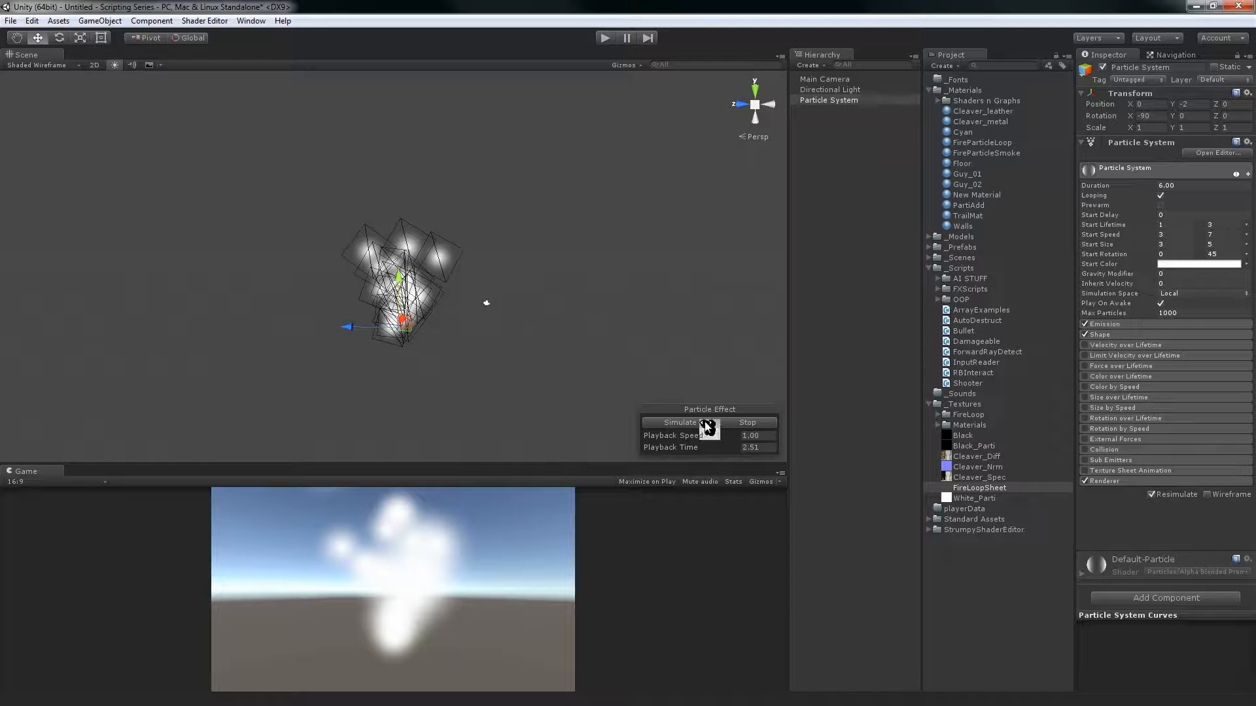
click(666, 426)
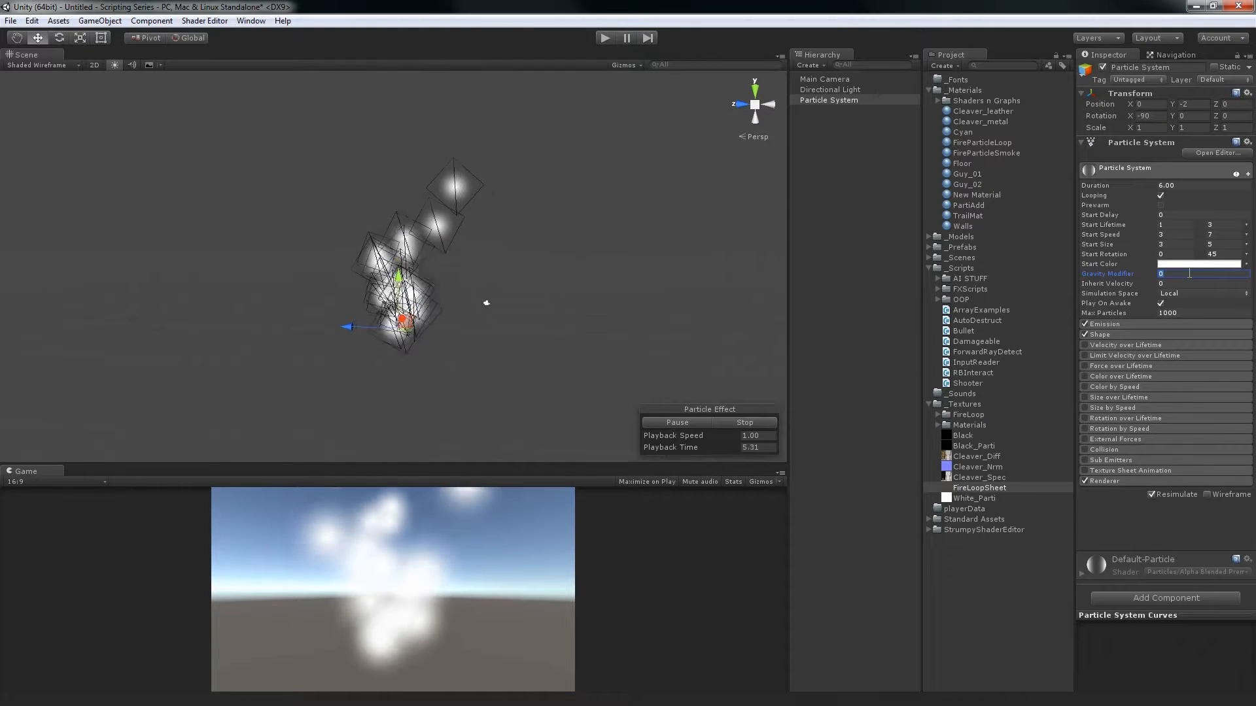
Set the Gravity Modifier to 1 and watch the particles' motion below the emitter
click(1189, 273)
text(1)
key(Return)
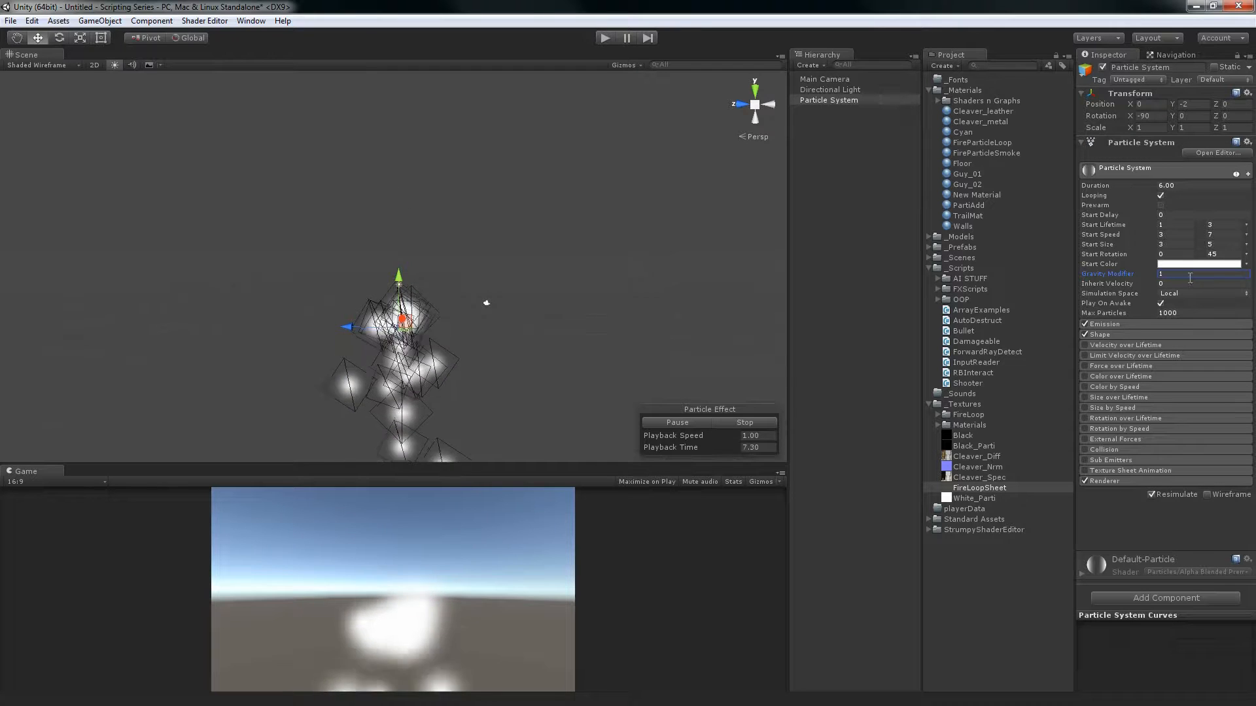
right_drag(605, 232, 503, 344)
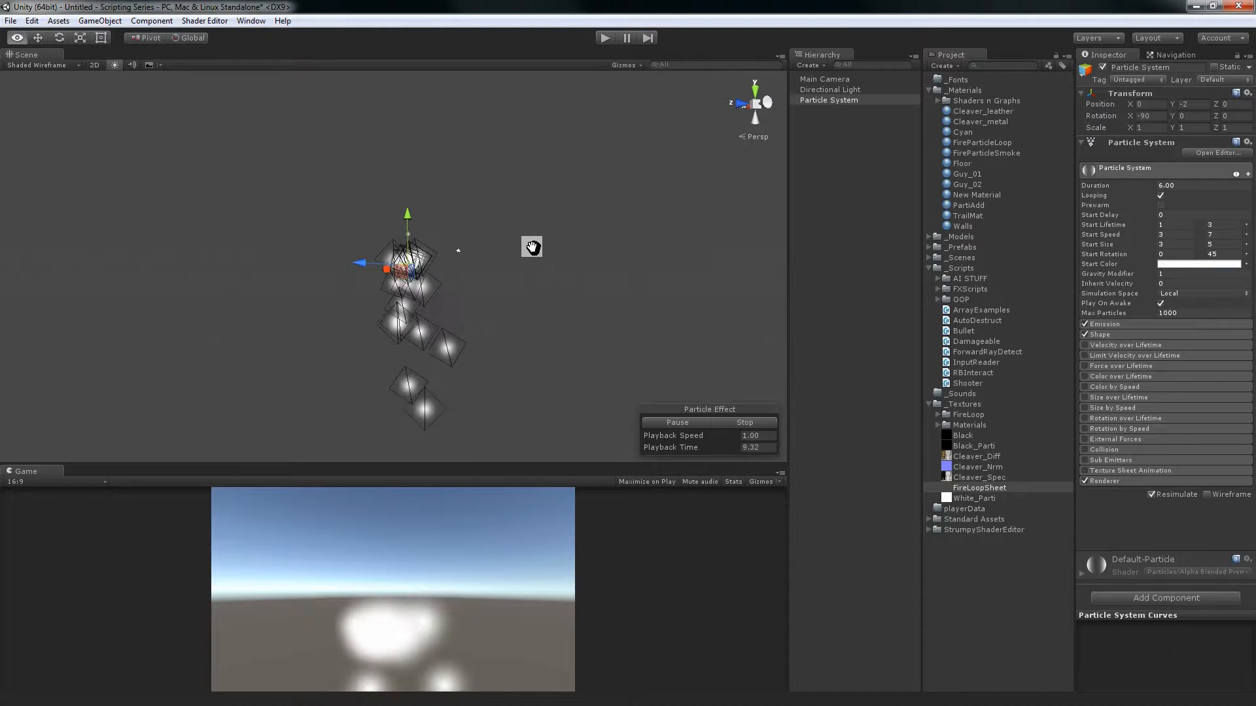
alt+drag(533, 246, 449, 314)
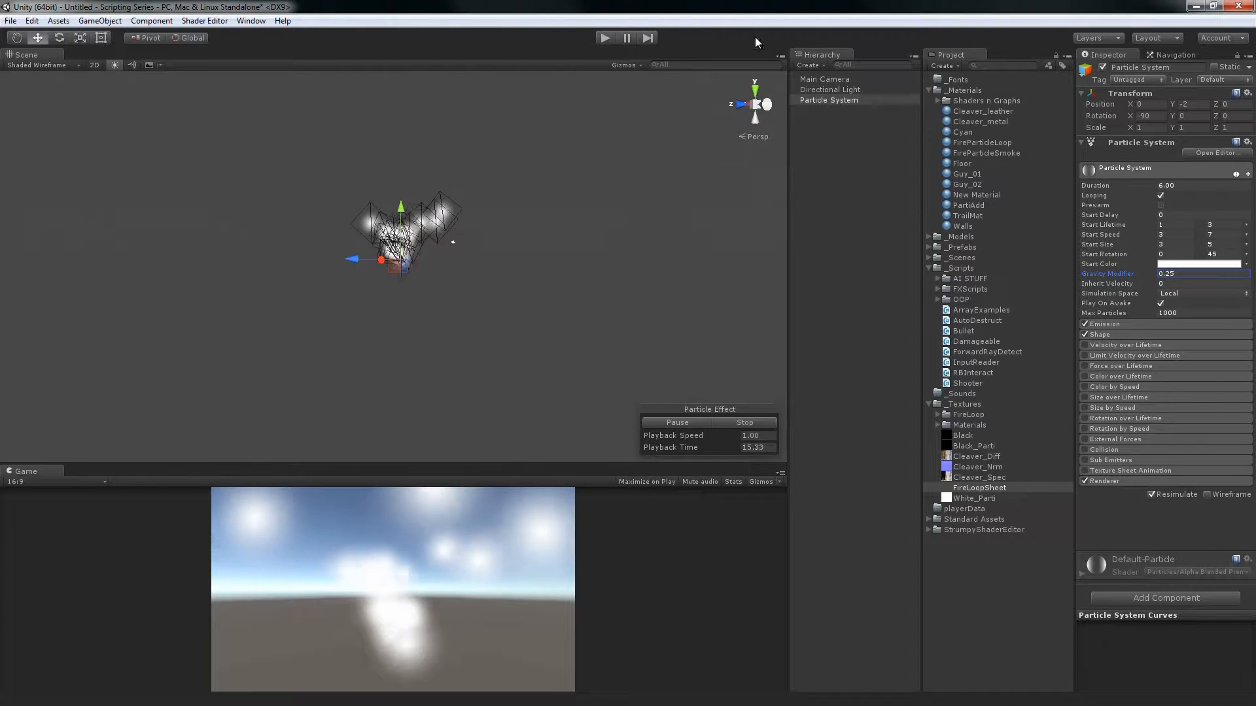
Examine the particle motion in the scene from several angles and distances with the Gravity Modifier at 0.25
right_drag(533, 356, 518, 228)
alt+middle_drag(502, 229, 469, 241)
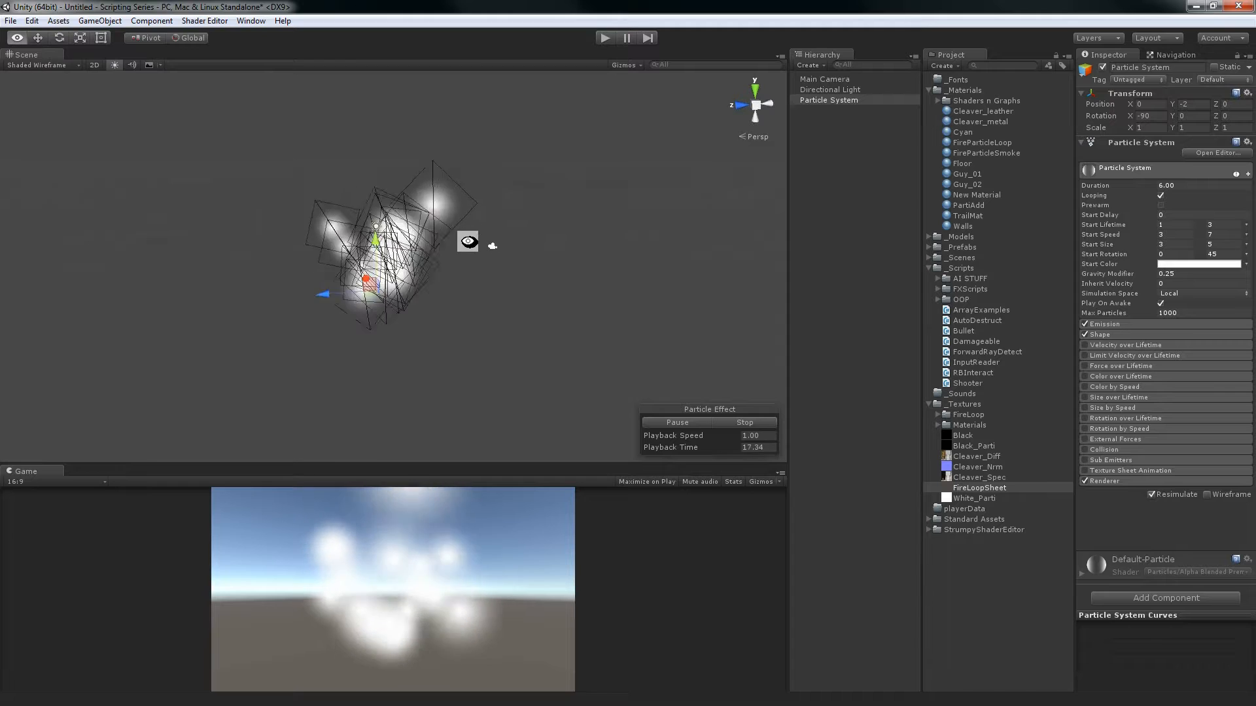
alt+drag(468, 241, 434, 213)
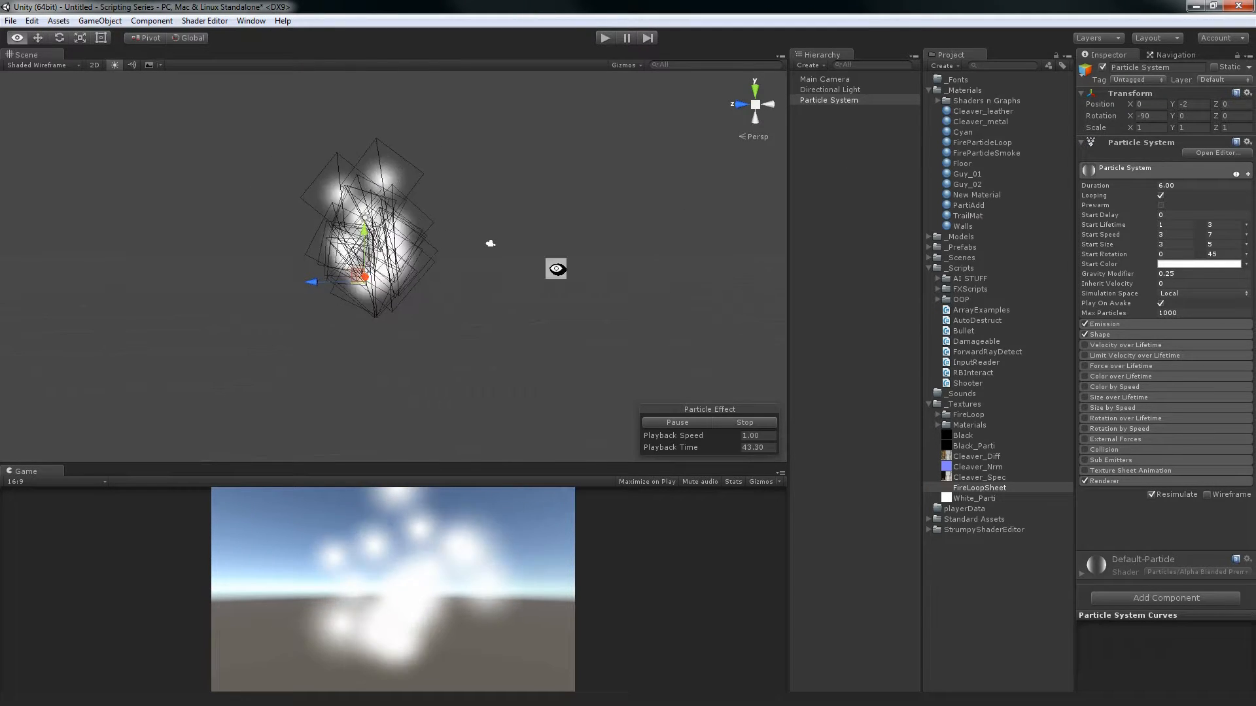
alt+drag(555, 269, 501, 325)
alt+right_drag(502, 325, 628, 307)
alt+middle_drag(628, 307, 724, 359)
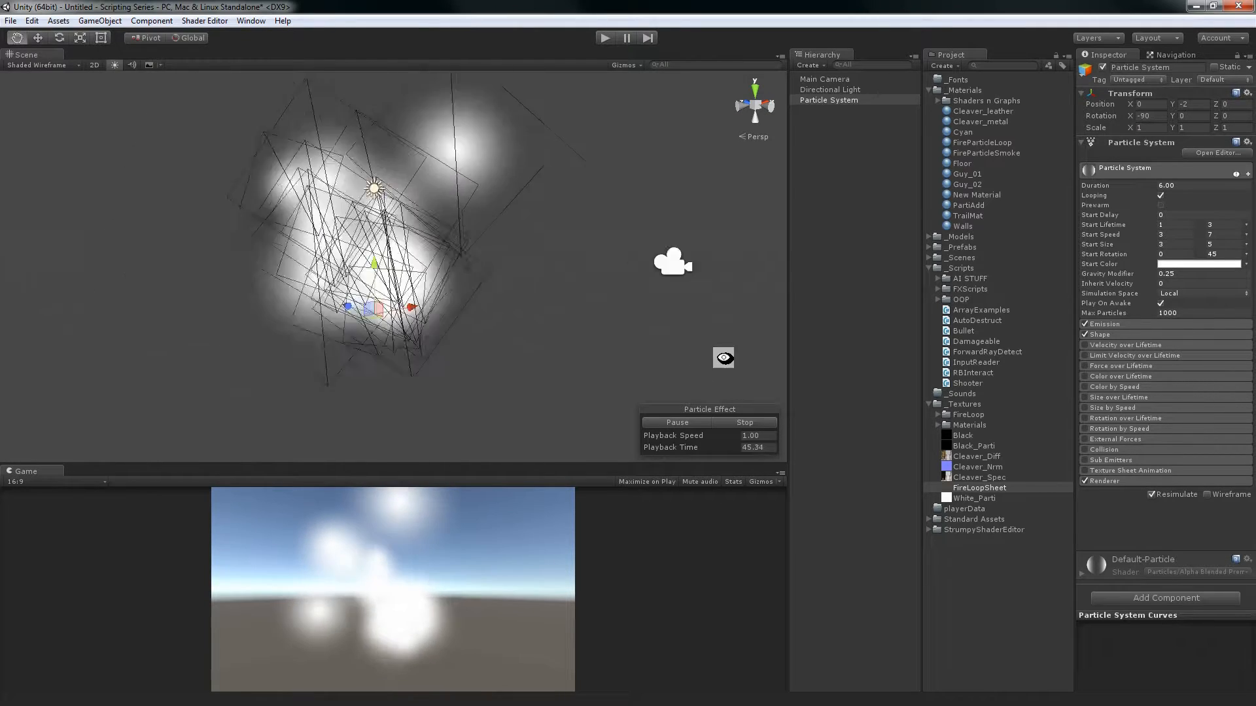
alt+right_drag(723, 359, 462, 233)
alt+middle_drag(463, 233, 340, 221)
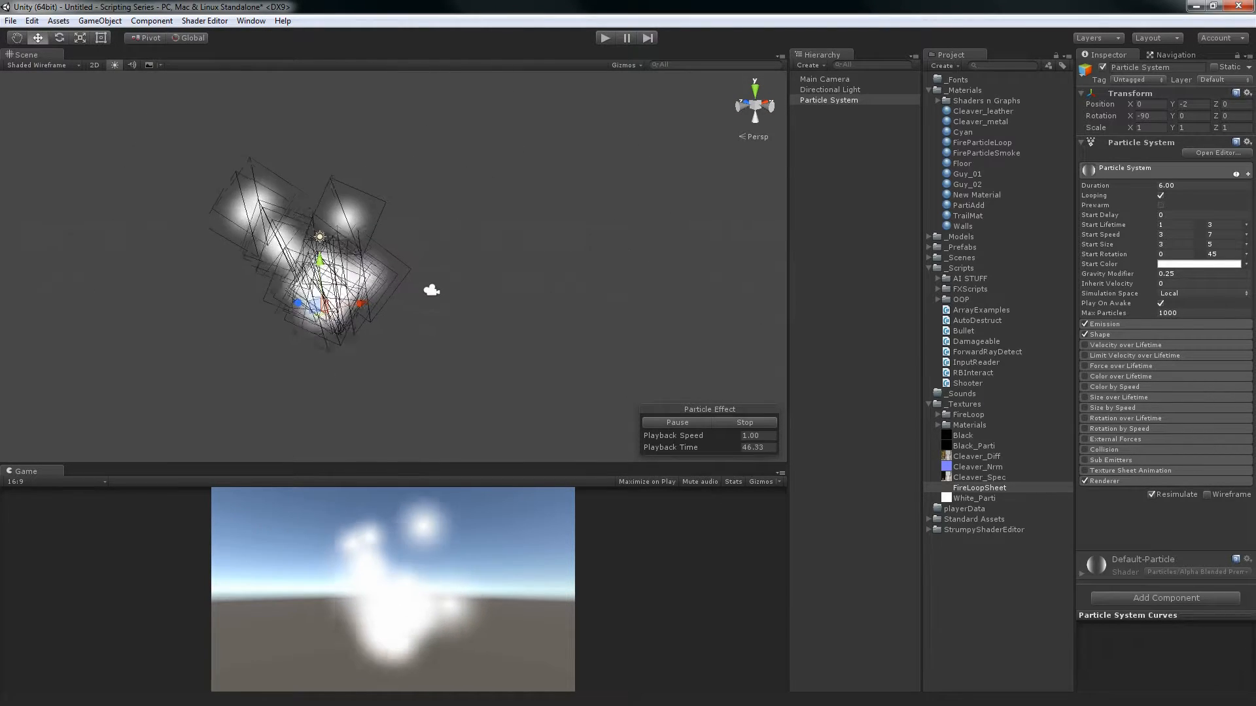
Set the Start Size random constants to 0.25 and 0.5
click(1174, 244)
text(.25)
key(Tab)
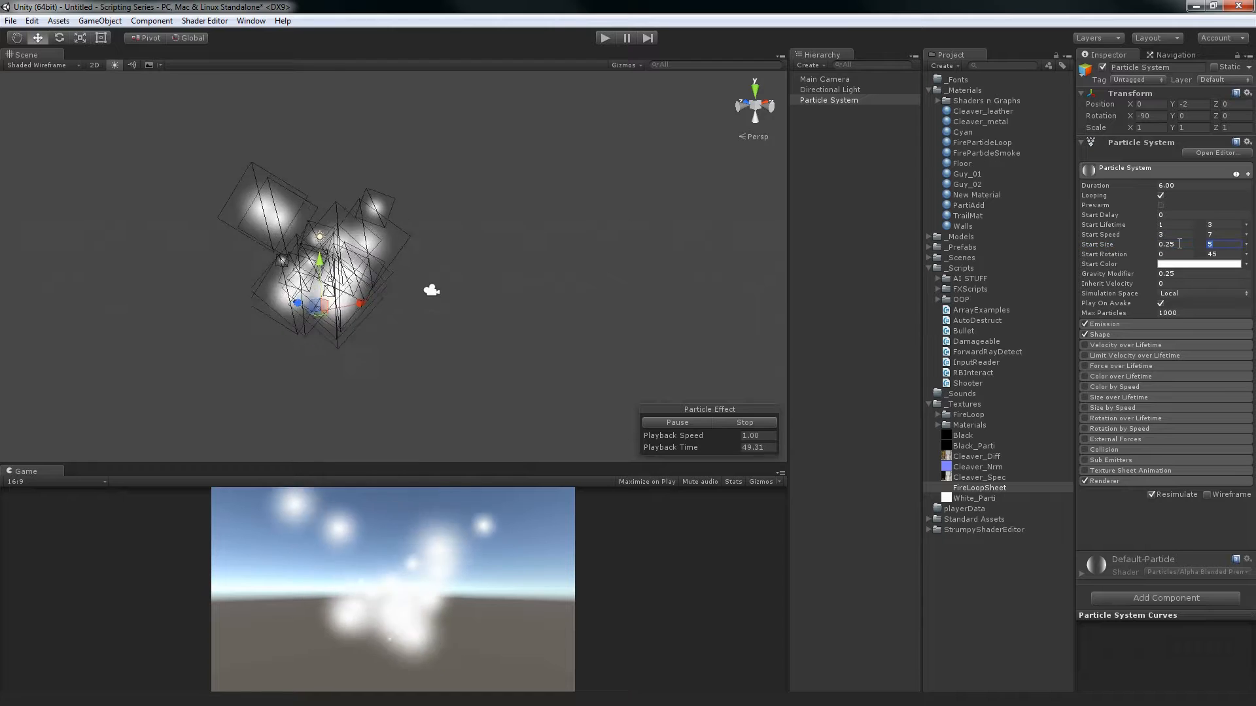
text(0.5)
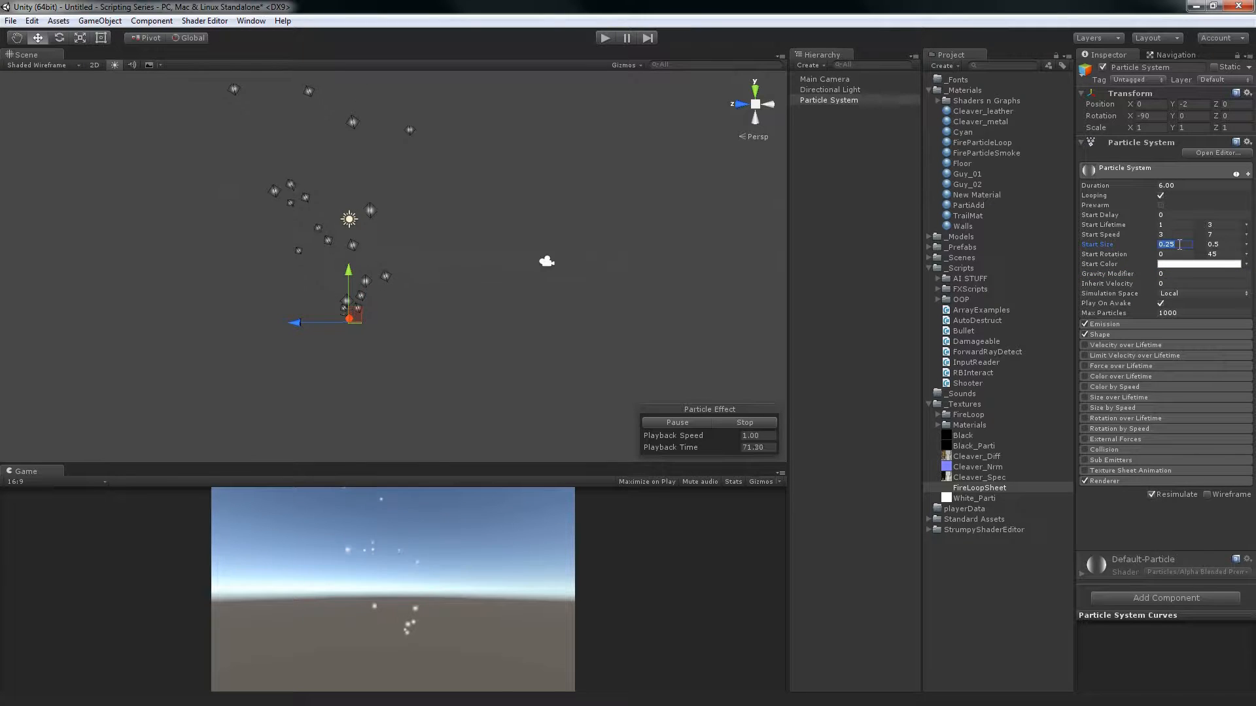
Set the Start Size random constants to 1 and 2, and open the Inherit Velocity value for editing
text(1)
key(Tab)
text(2)
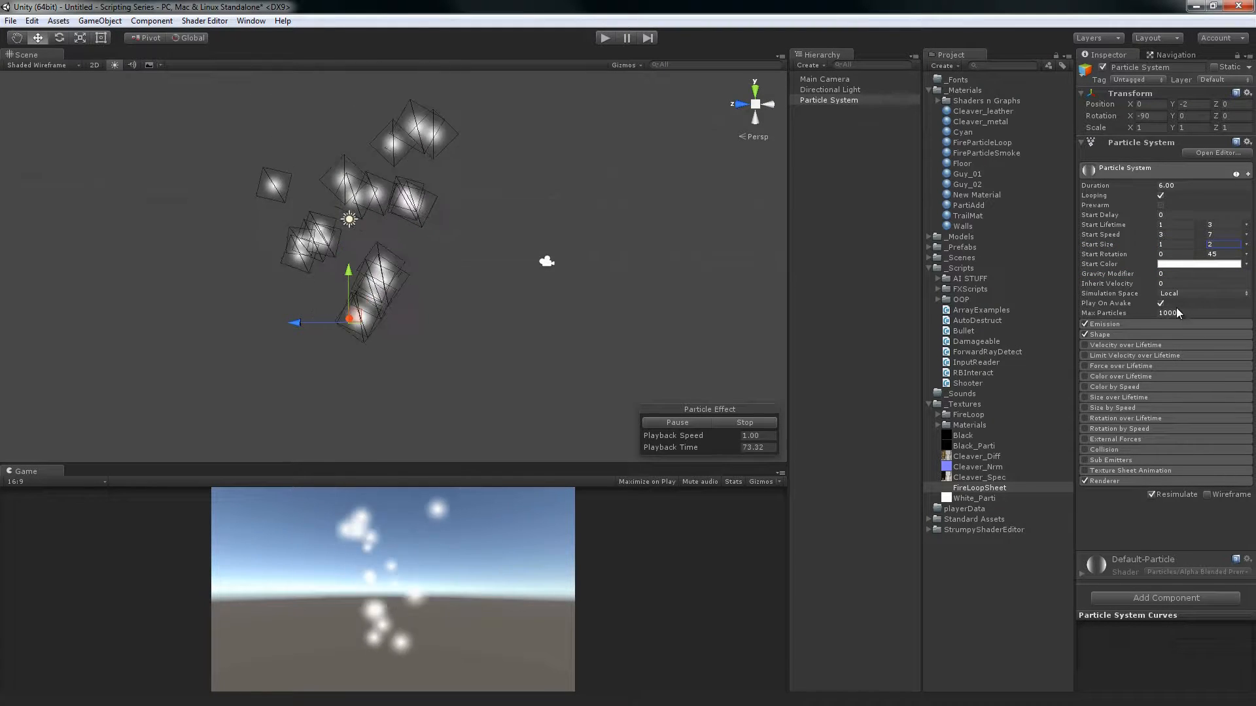
click(1168, 284)
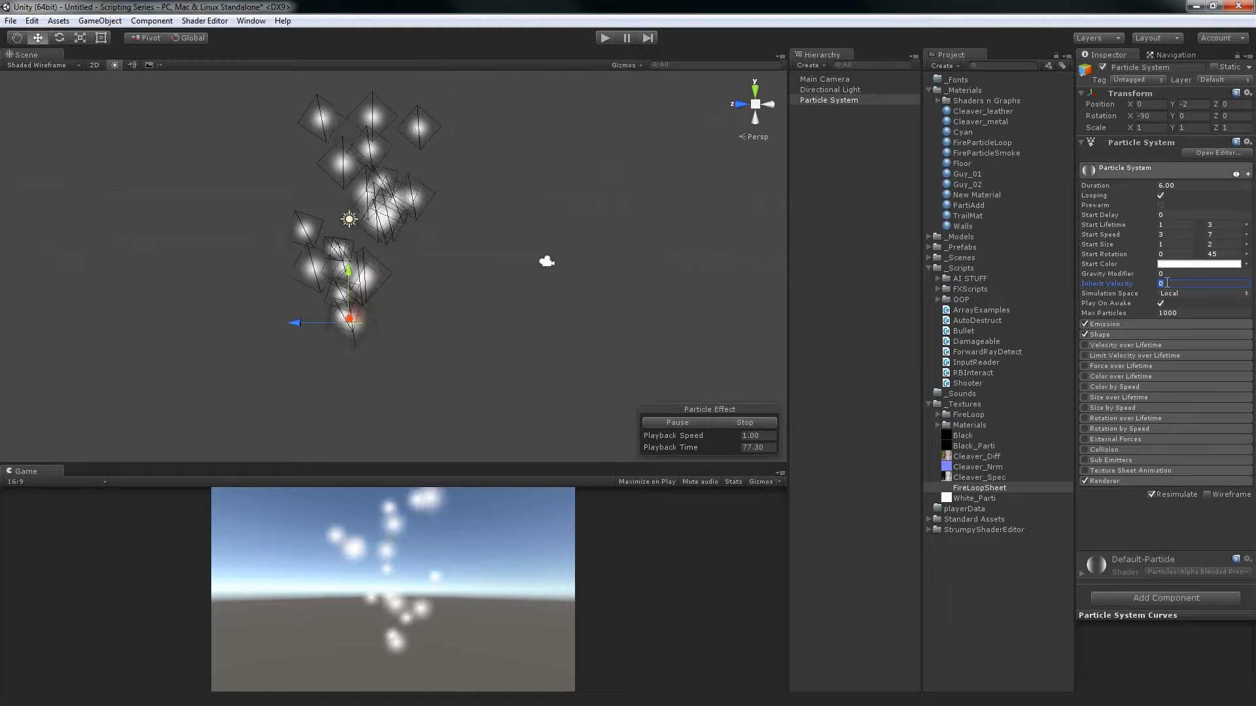
Try Inherit Velocity values of 4, 56.29 and 387.58 while watching the emitted particles
text(4)
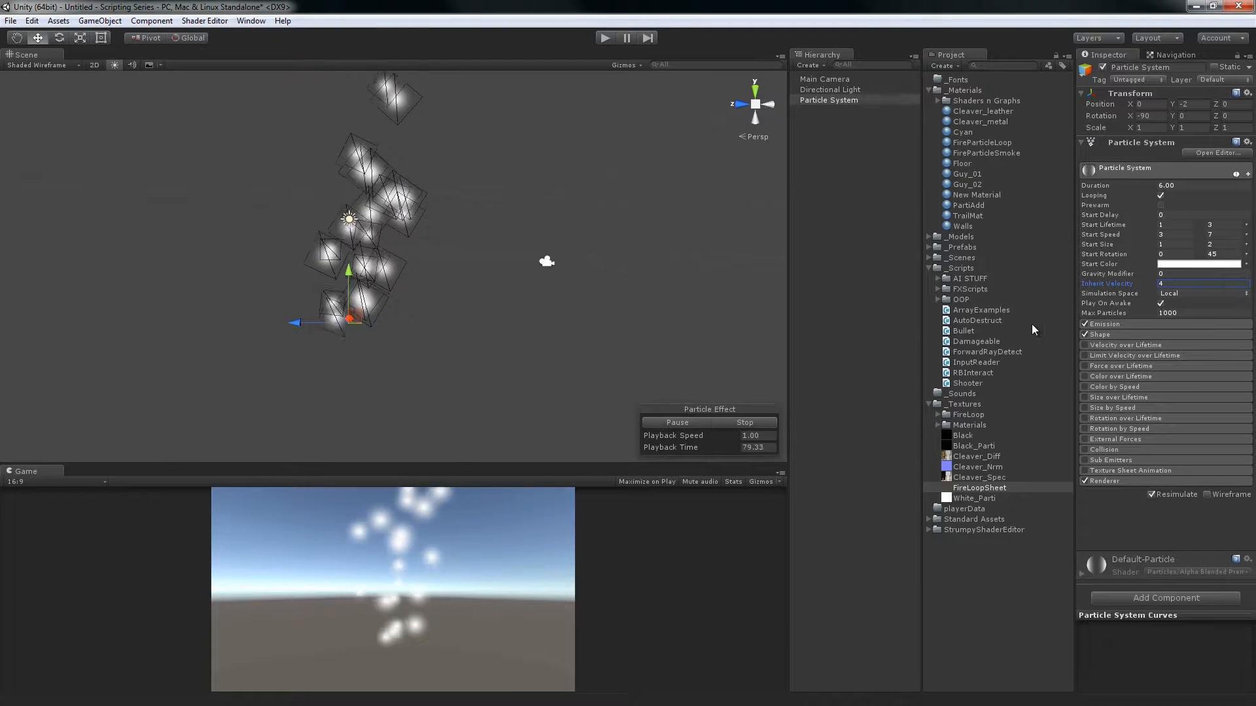
mouse_move(532, 347)
alt+mouse_down()
mouse_move(538, 297)
mouse_move(543, 331)
mouse_move(567, 342)
mouse_move(515, 350)
alt+mouse_up()
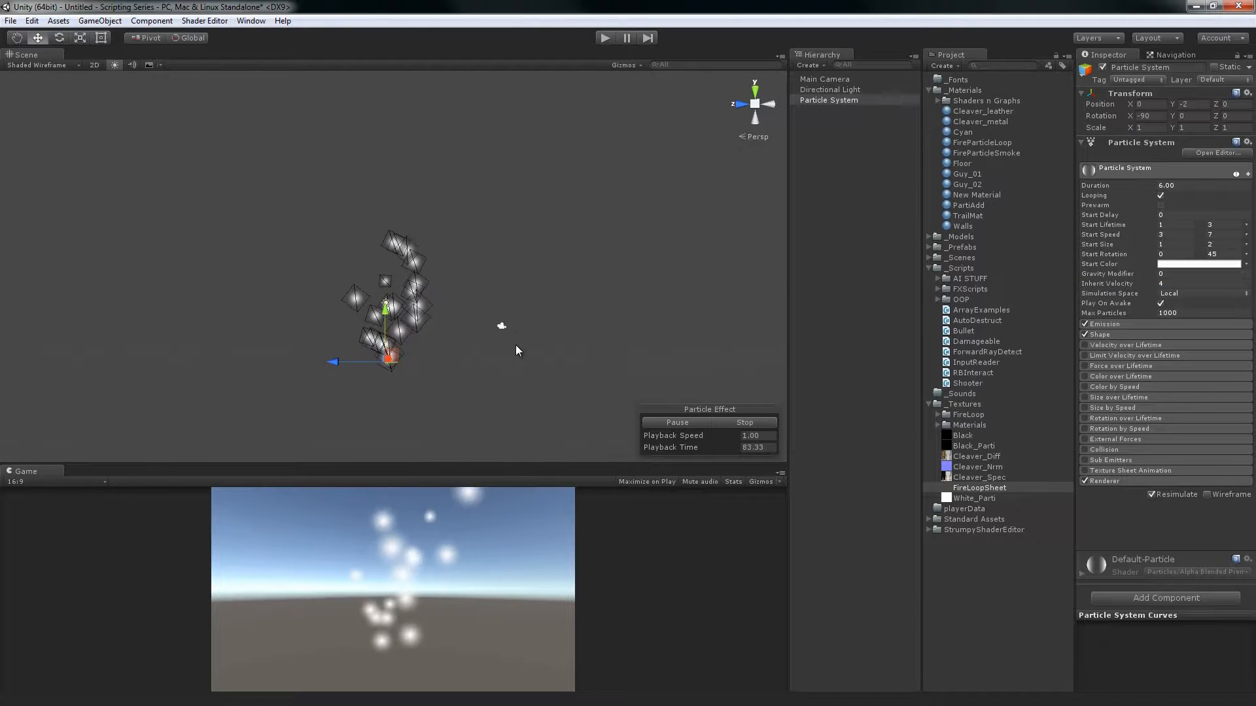
drag(1112, 284, 1004, 278)
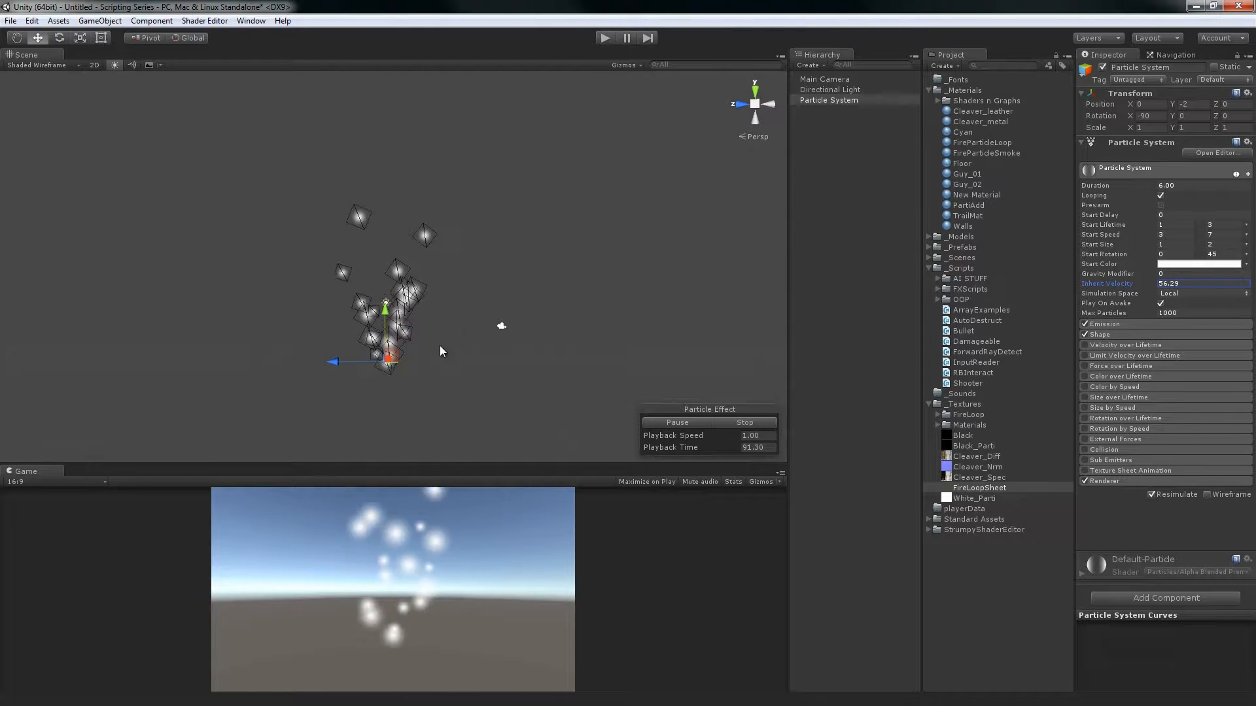
drag(1121, 296, 941, 239)
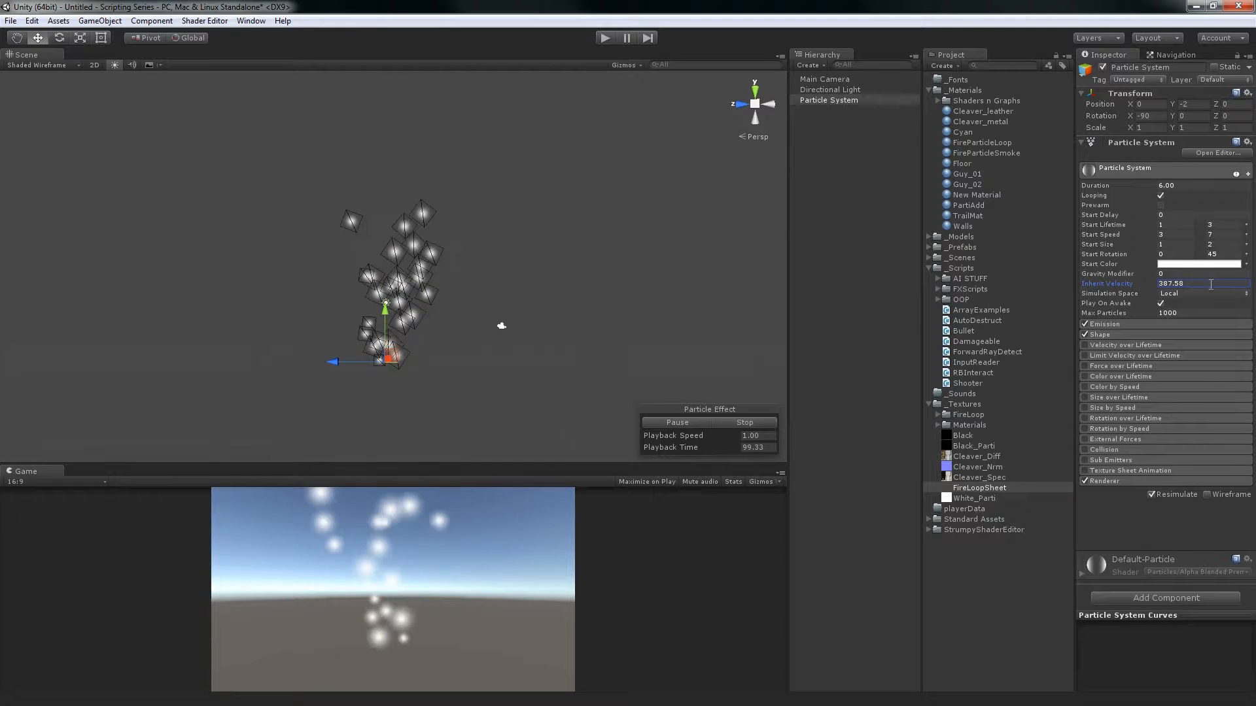
Raise Inherit Velocity to 93.3, test it by moving the emitter upward, and undo the move
click(1105, 280)
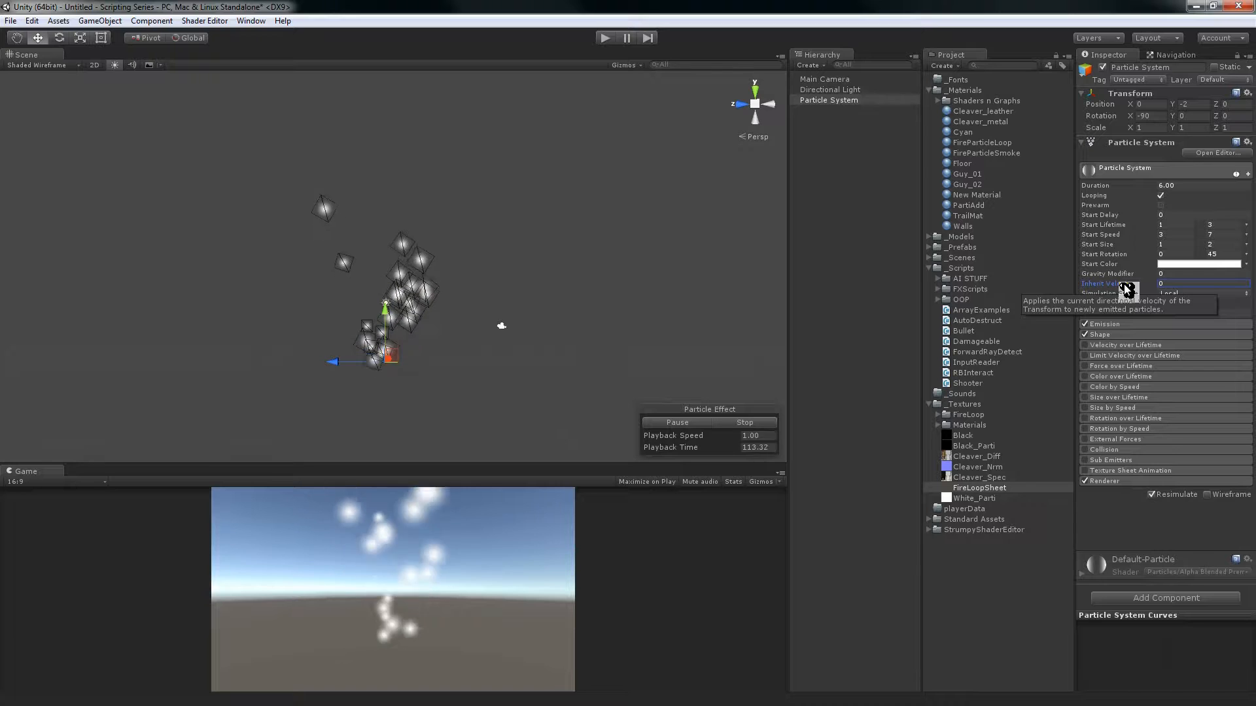
drag(1094, 289, 387, 281)
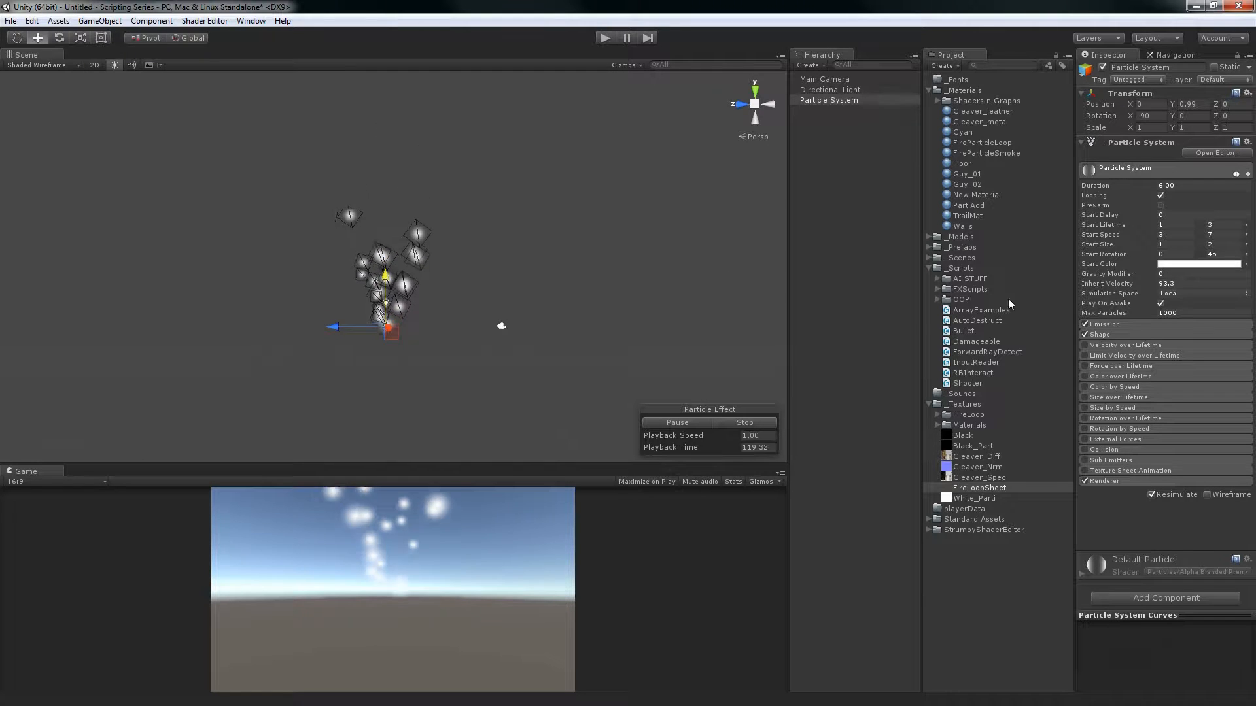
key(ctrl+z)
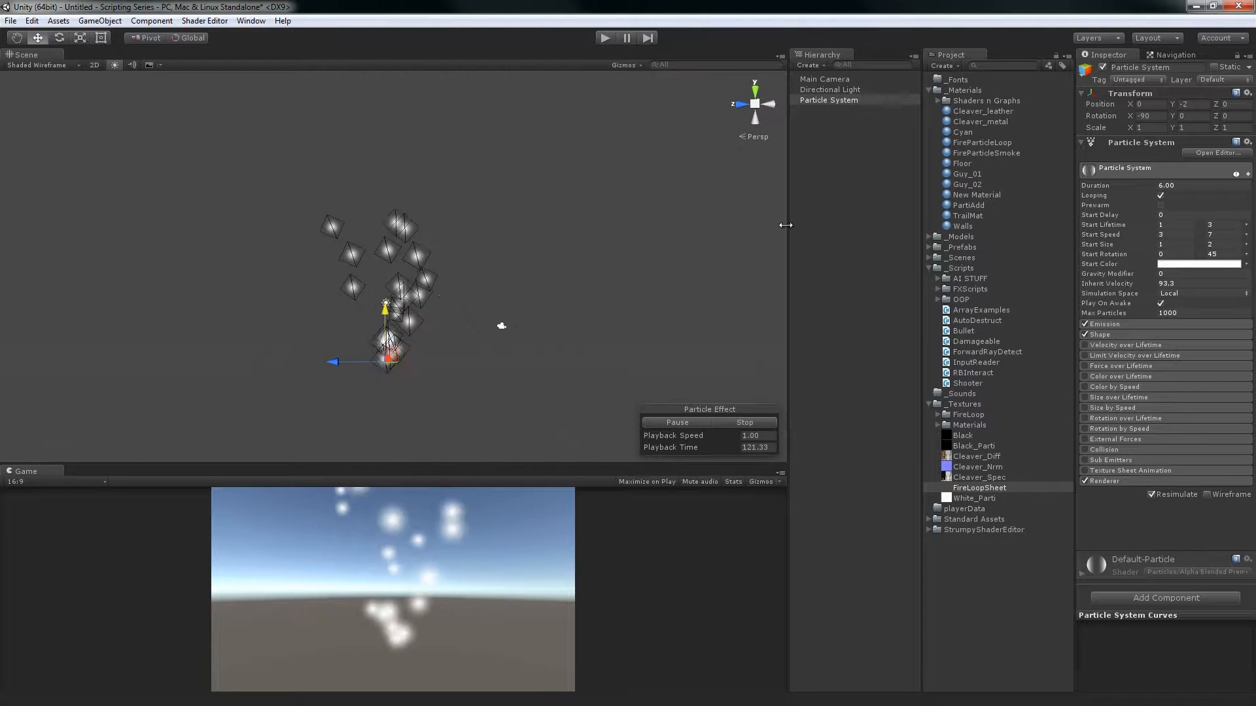
Set the particle system's Inherit Velocity to 0
click(1178, 284)
key(BackSpace)
key(BackSpace)
key(BackSpace)
key(BackSpace)
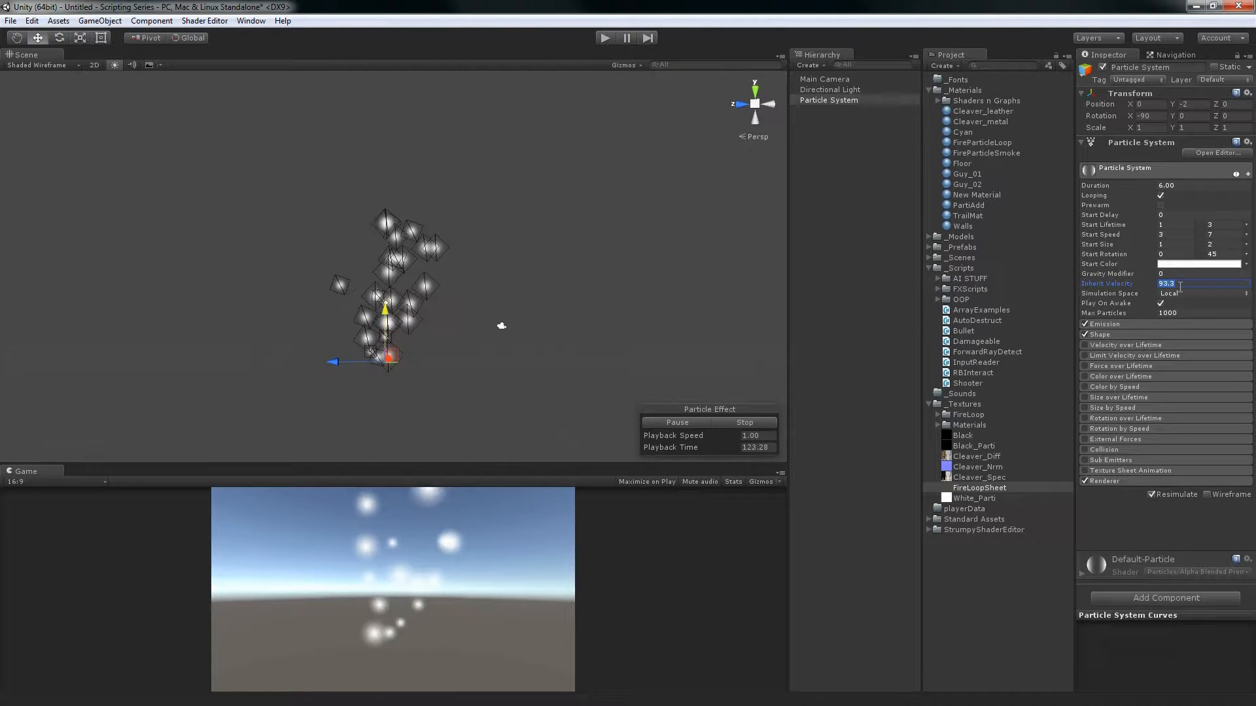
text(0)
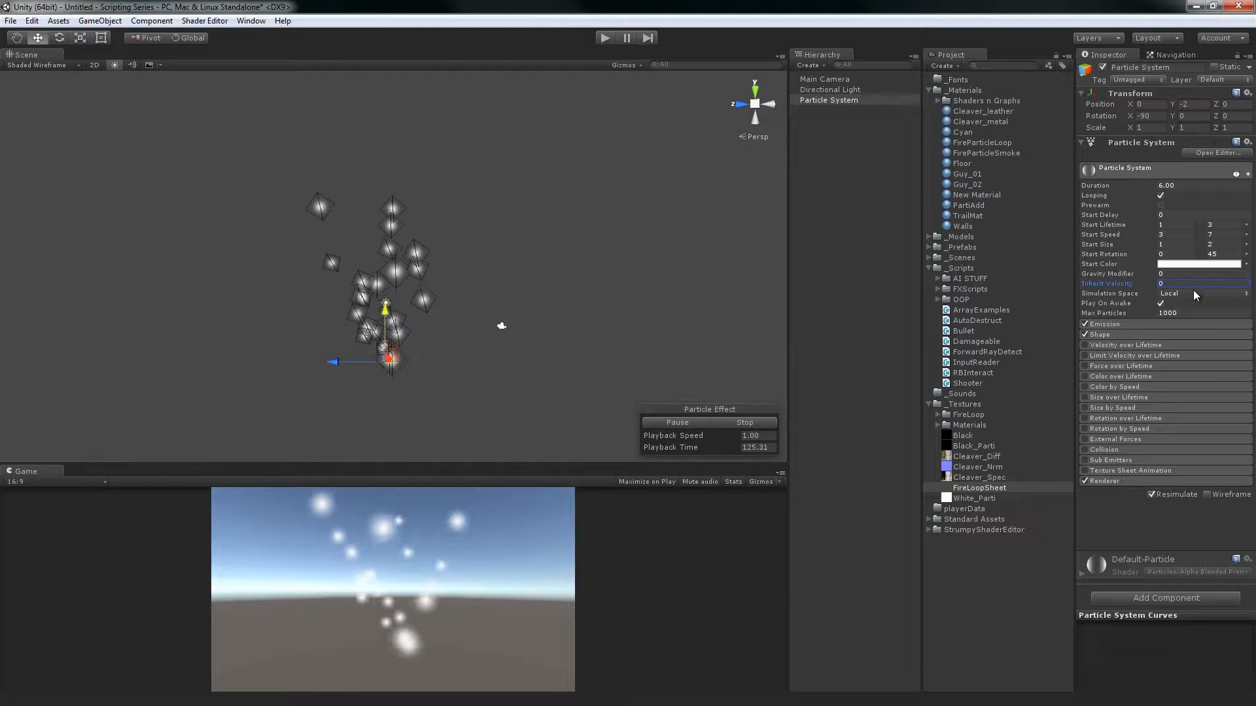
Keep Simulation Space on Local, test it by moving and rotating the emitter, and undo both transforms
click(1194, 295)
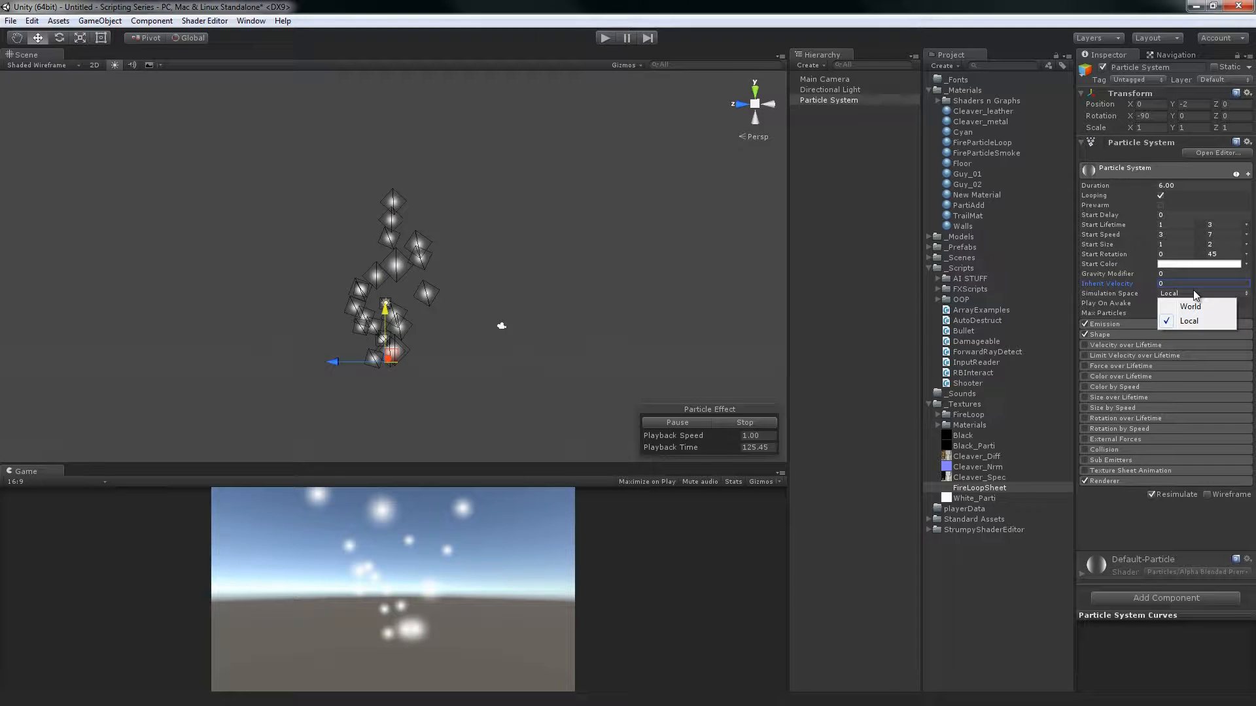
click(1189, 321)
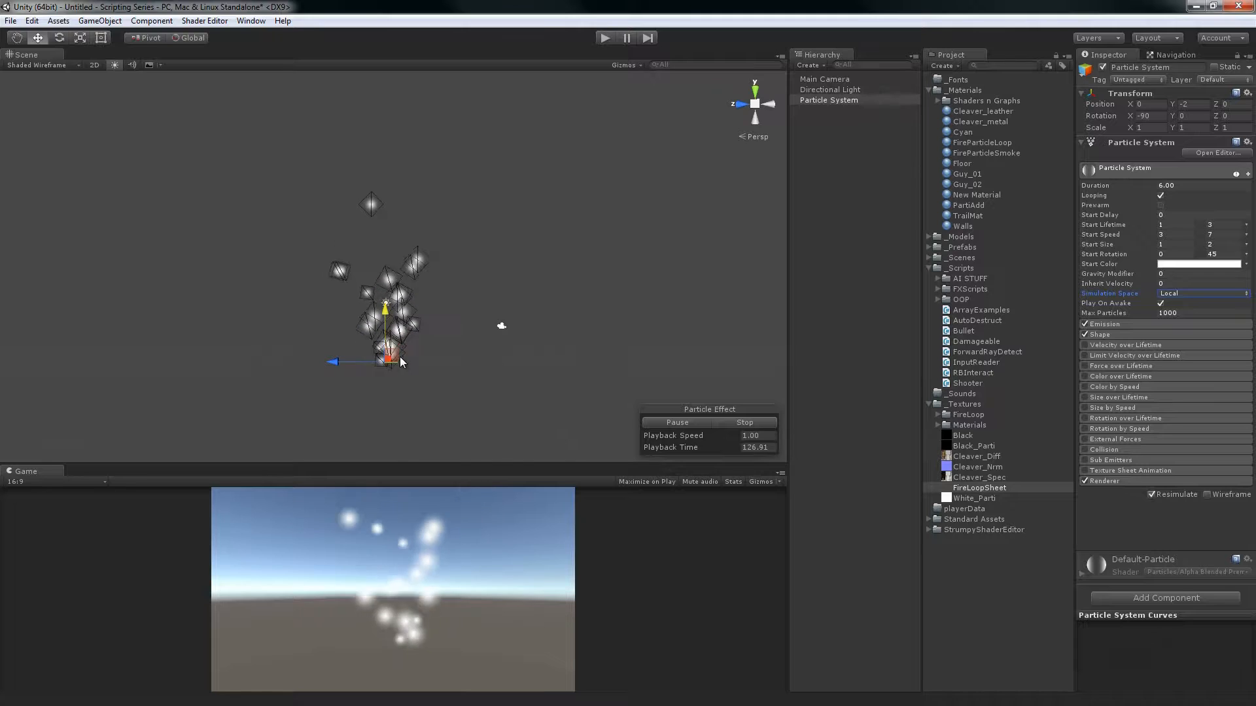
drag(401, 362, 382, 282)
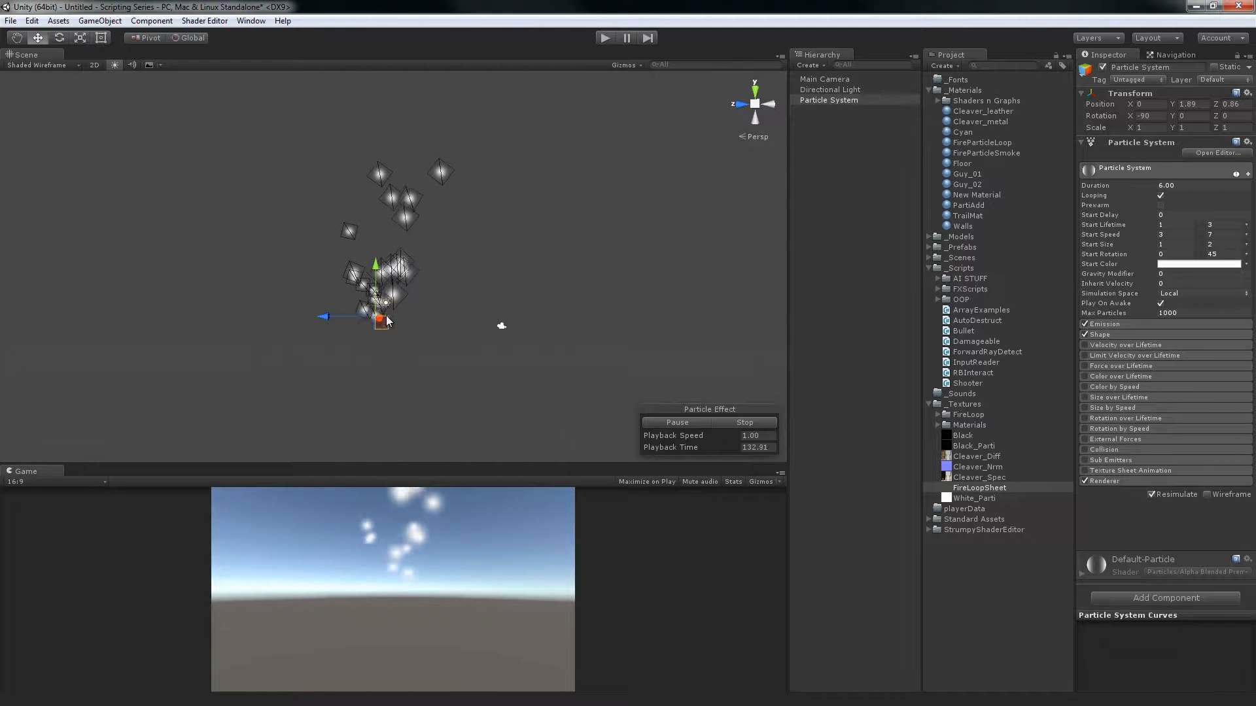
key(e)
mouse_move(425, 308)
mouse_down()
mouse_move(488, 303)
mouse_move(312, 303)
mouse_move(397, 351)
mouse_move(386, 379)
mouse_move(274, 293)
mouse_move(339, 217)
mouse_move(421, 218)
mouse_up()
key(ctrl+z)
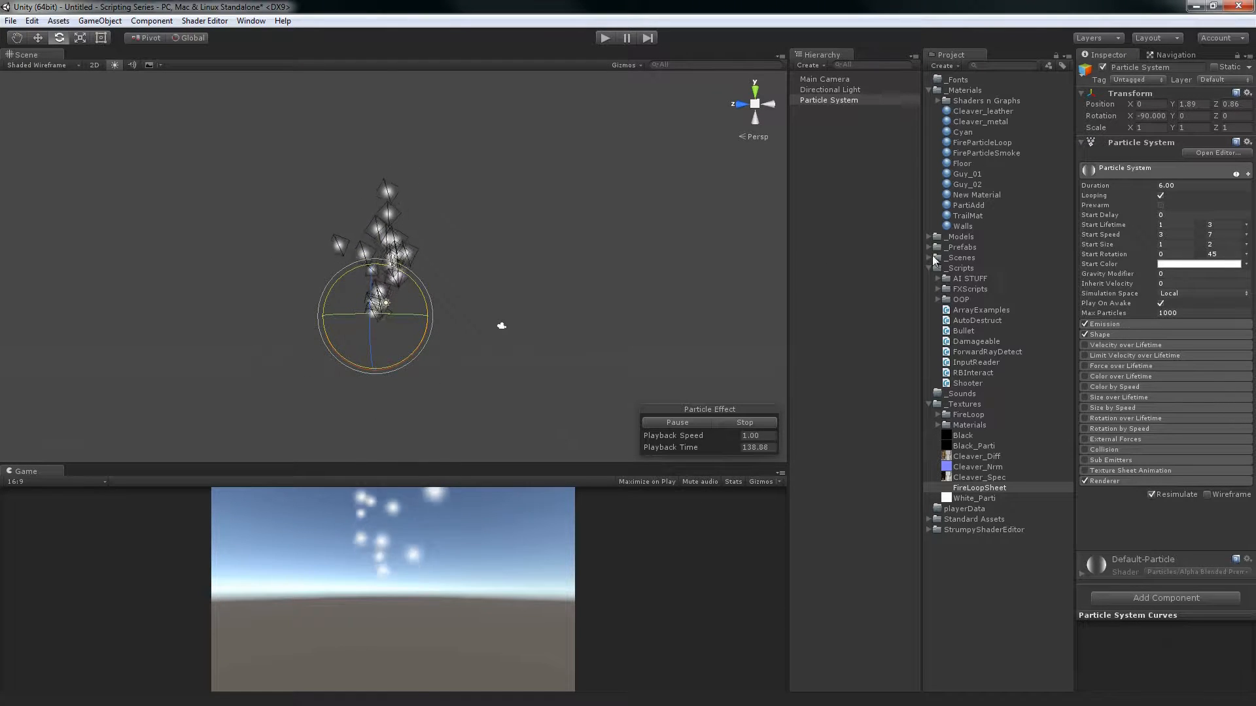
key(ctrl+z)
Set Simulation Space to World, test it by moving the emitter around the scene, and undo the move
click(1184, 294)
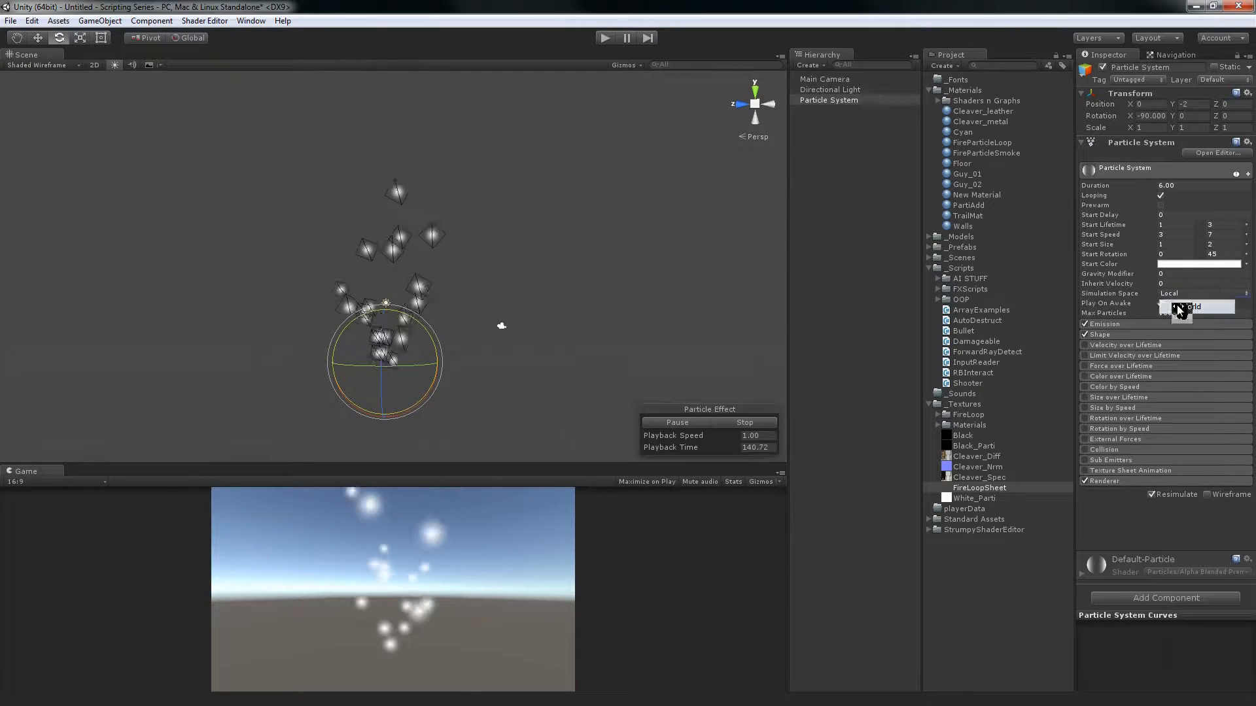
click(1191, 306)
key(w)
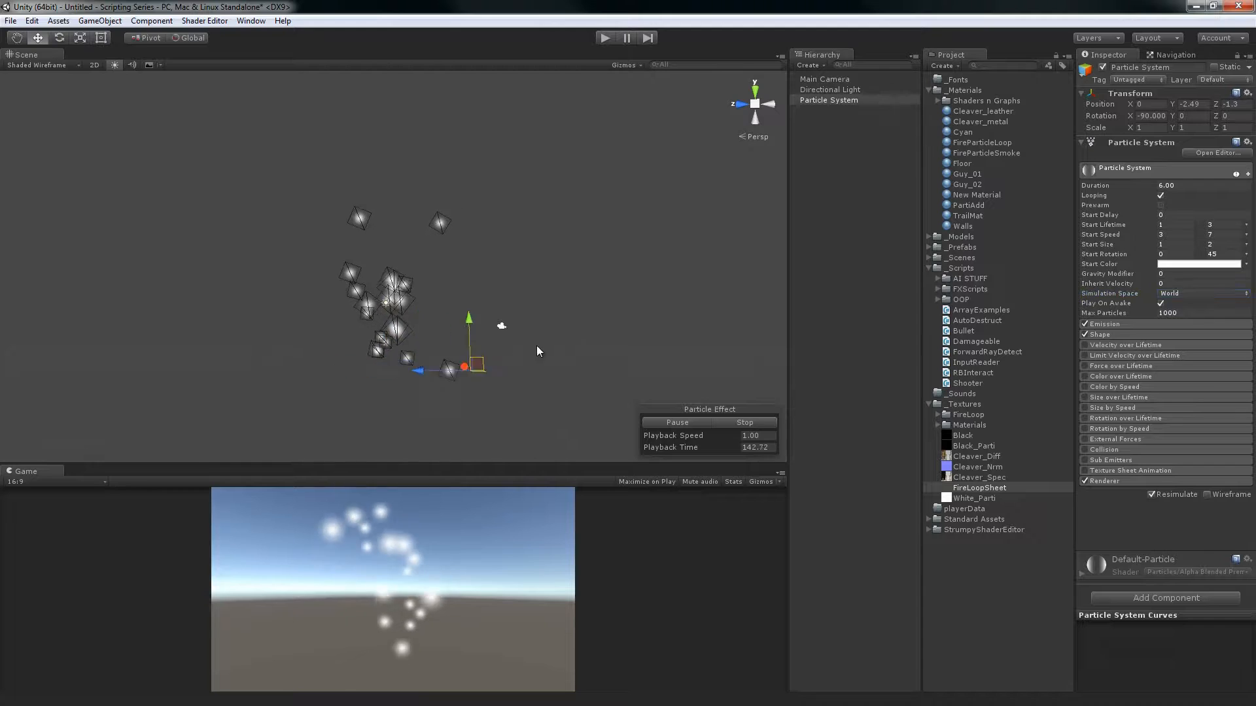
drag(536, 352, 289, 316)
key(ctrl+z)
right_drag(504, 280, 504, 277)
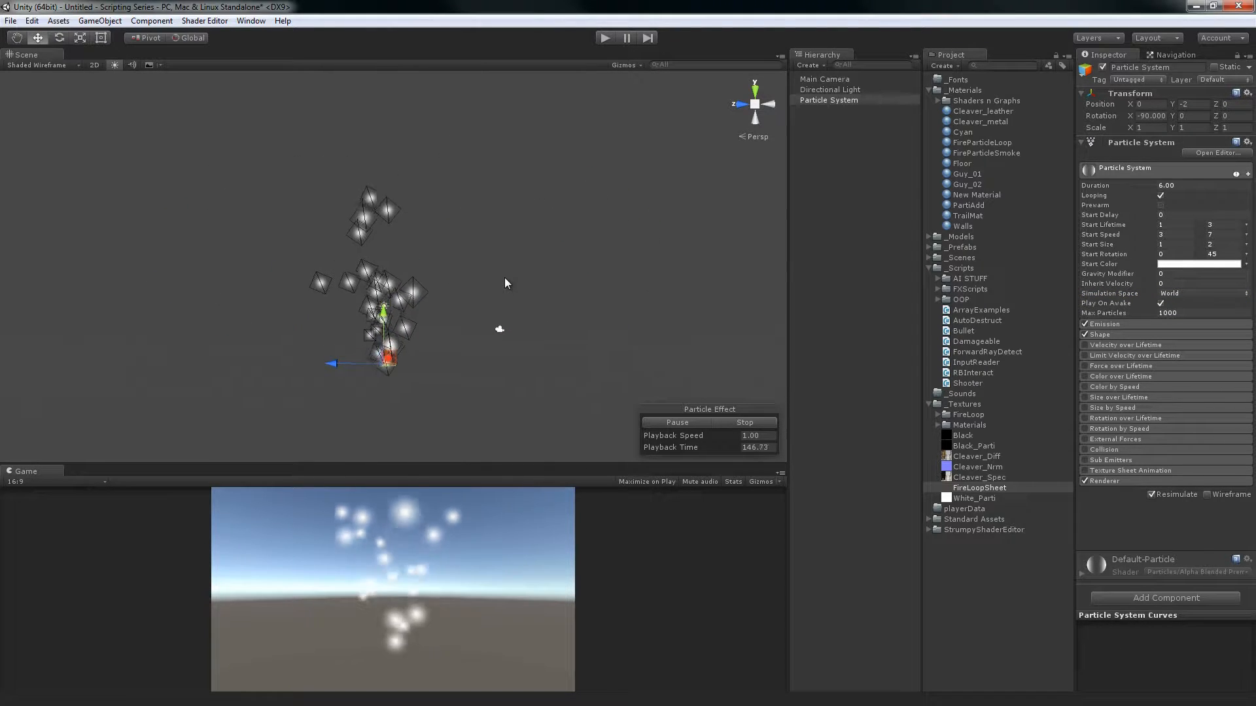
Tilt the emitter freely to a rotation of about X -74.95, Y 107.08, and undo the further rotation
key(e)
drag(407, 331, 386, 307)
alt+drag(636, 272, 601, 291)
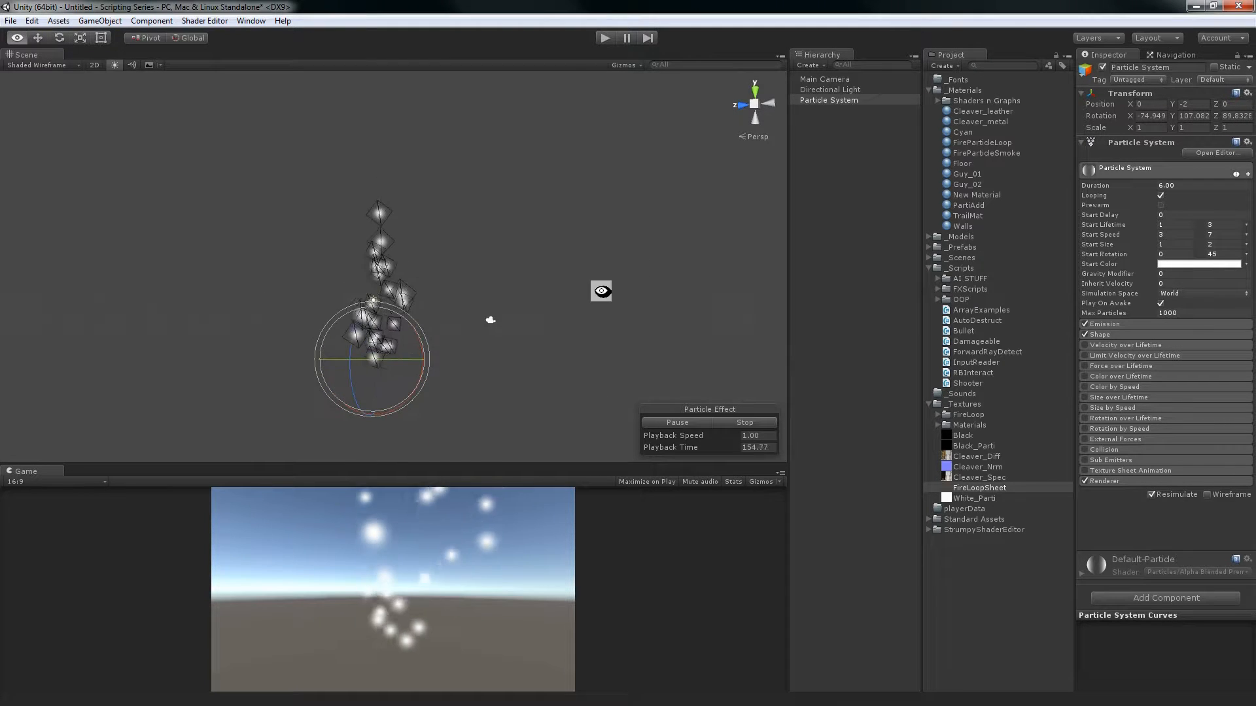
alt+drag(651, 163, 606, 242)
drag(447, 347, 484, 304)
key(ctrl+z)
Test moving the tilted emitter in World simulation space and return it to X 0, Y -2, Z 0
key(w)
key(e)
key(w)
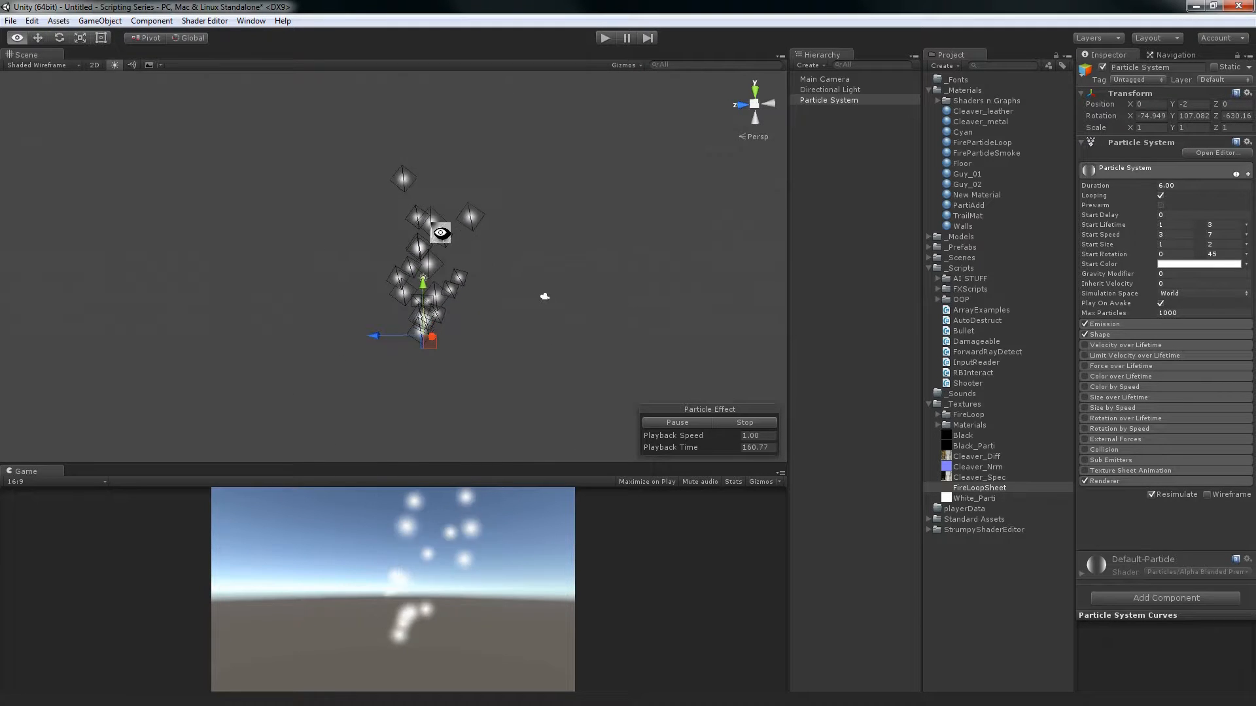
alt+drag(442, 233, 454, 291)
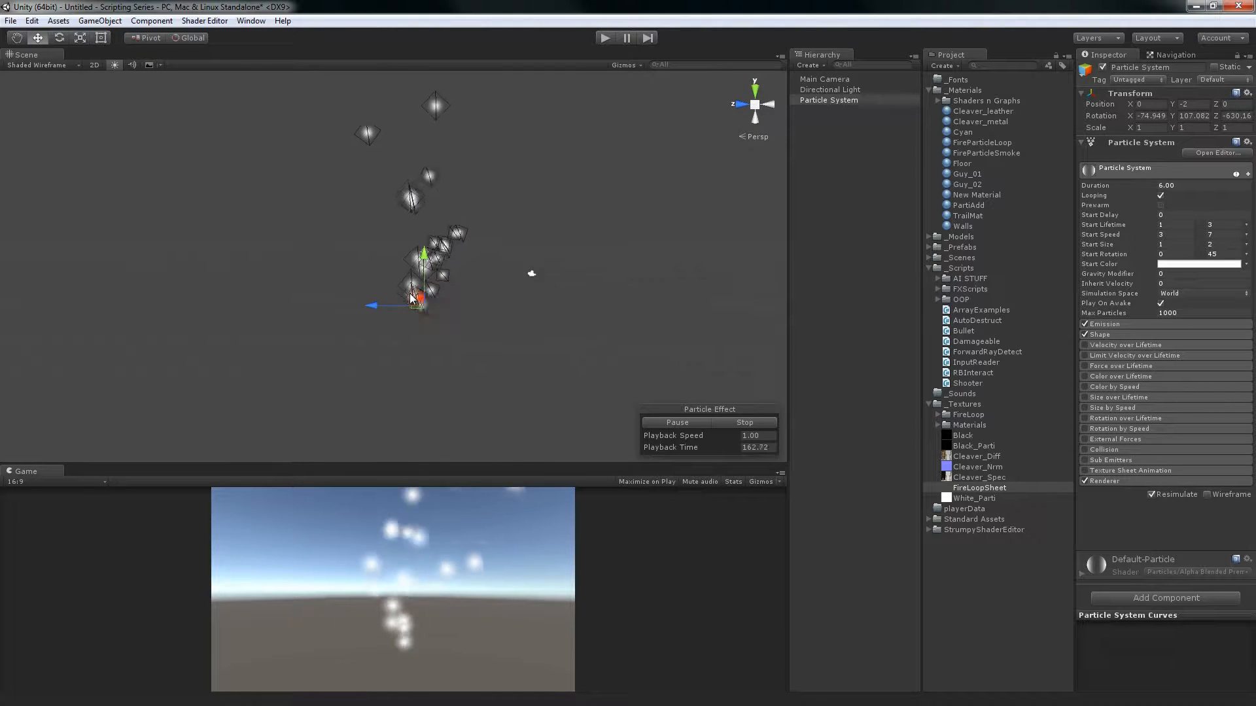
drag(368, 280, 424, 260)
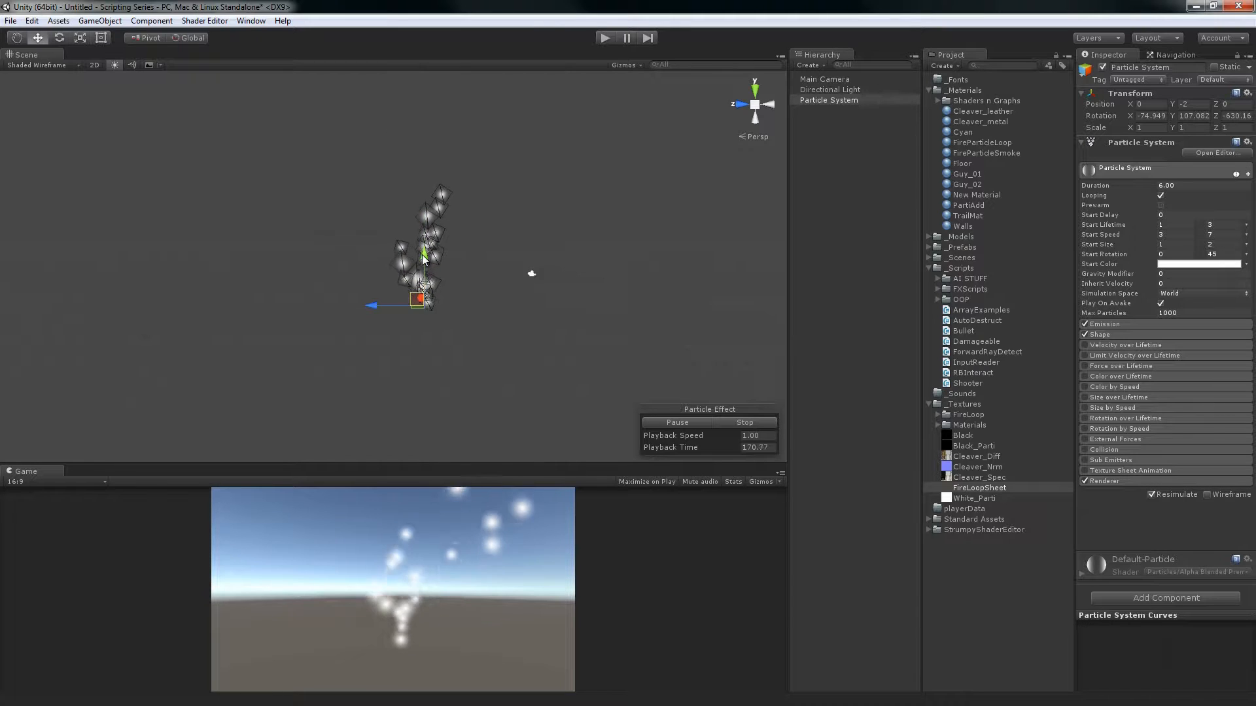
Set Simulation Space to Local, test it by moving the tilted emitter sideways, and undo the move
click(1196, 293)
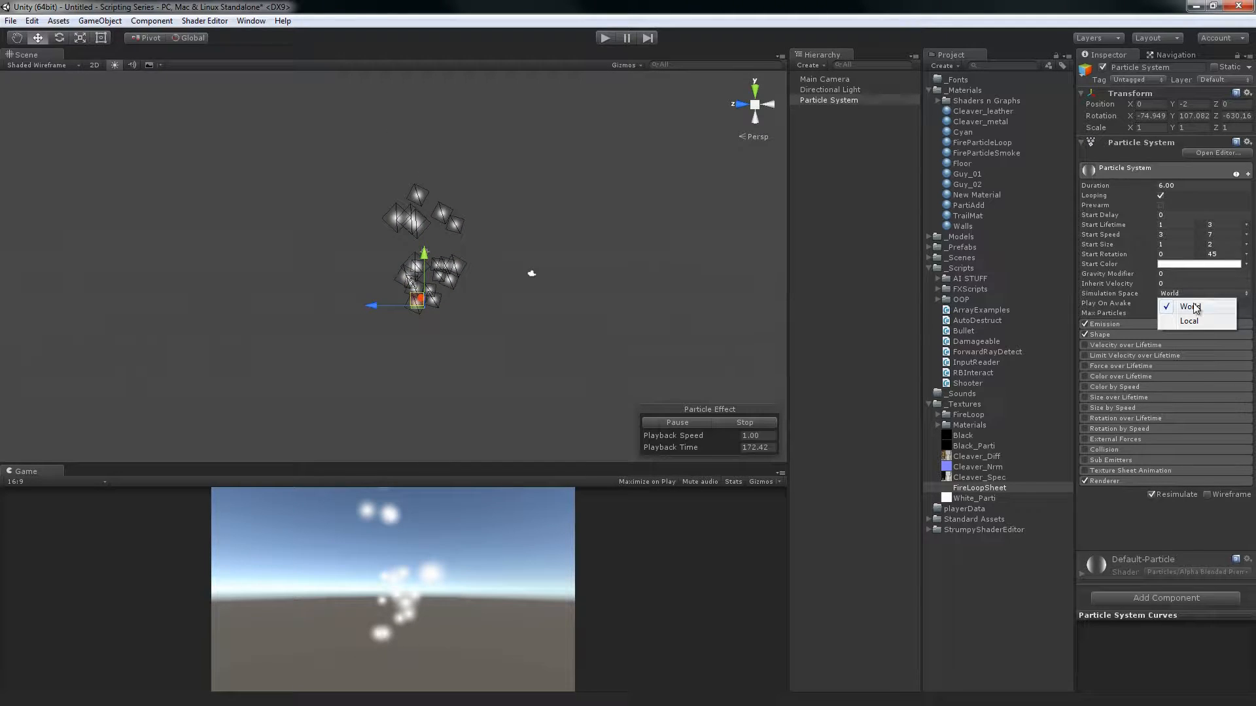
click(1191, 323)
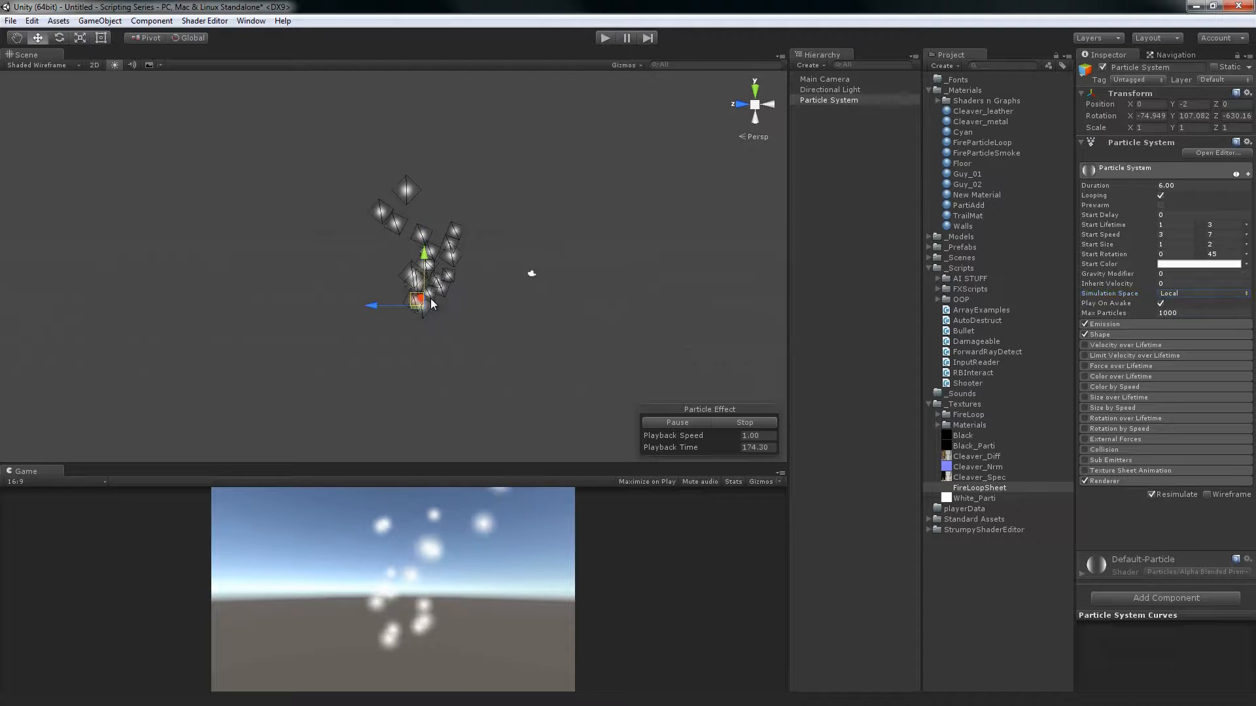
drag(432, 304, 776, 300)
drag(563, 305, 589, 284)
key(ctrl+z)
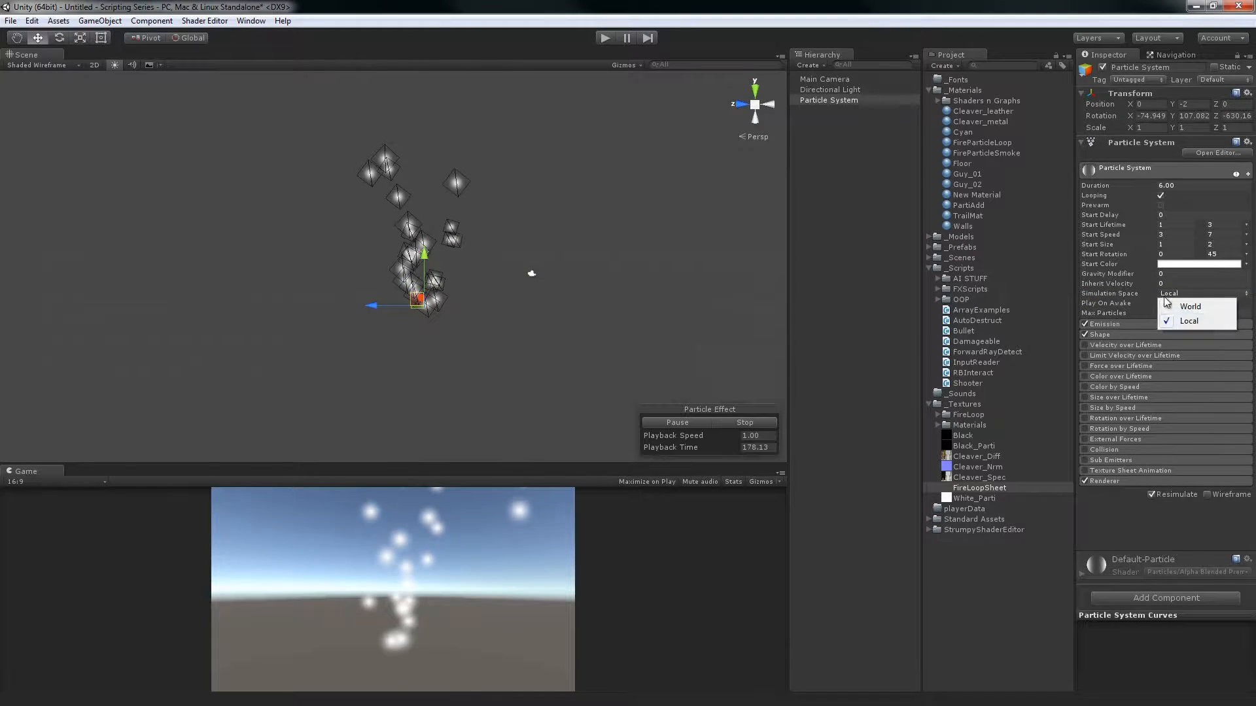
Switch Simulation Space back to World, move the emitter toward and past the camera for comparison, and undo the move
click(1189, 306)
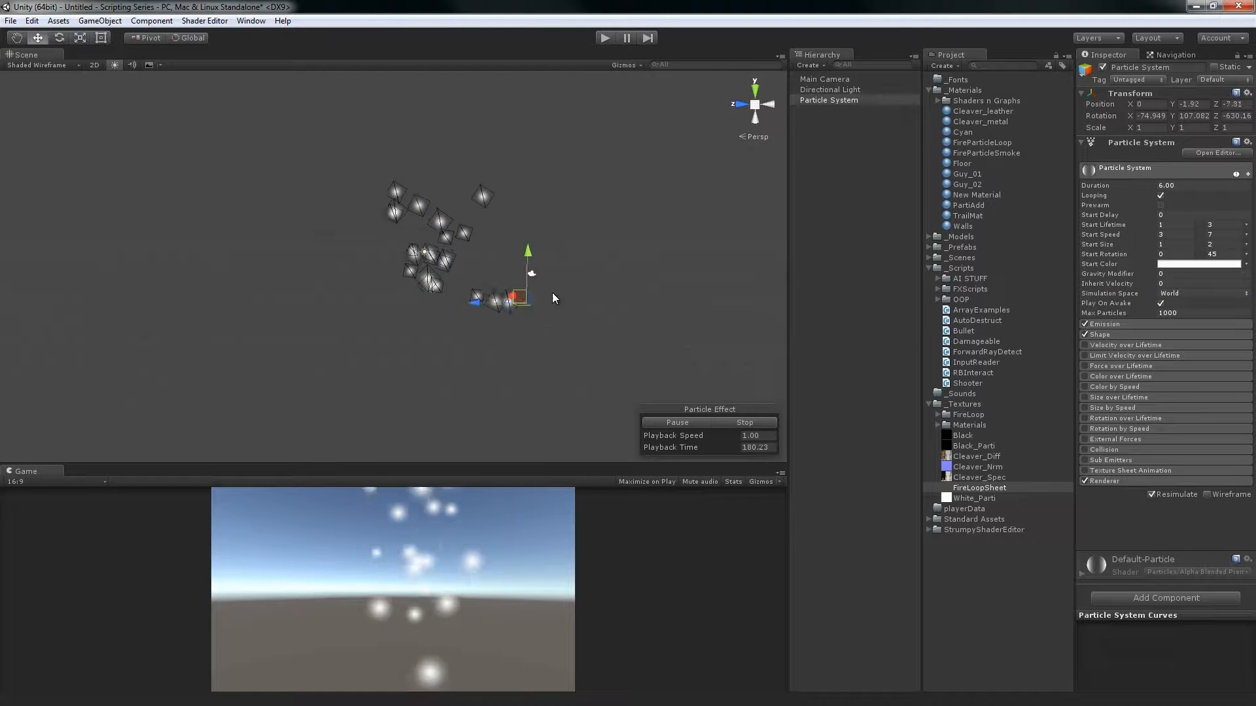
drag(552, 294, 785, 303)
key(ctrl+z)
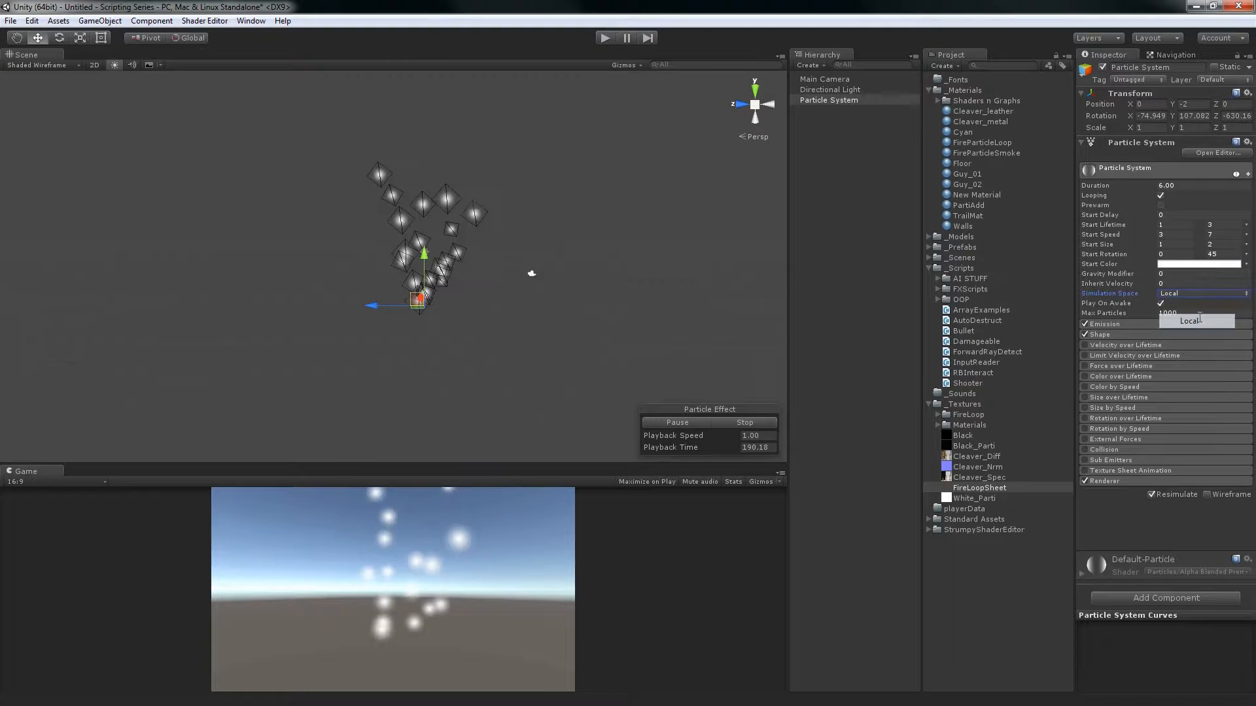
Switch Simulation Space to Local and back to World, move the emitter once more as a test, and undo the move
click(1198, 319)
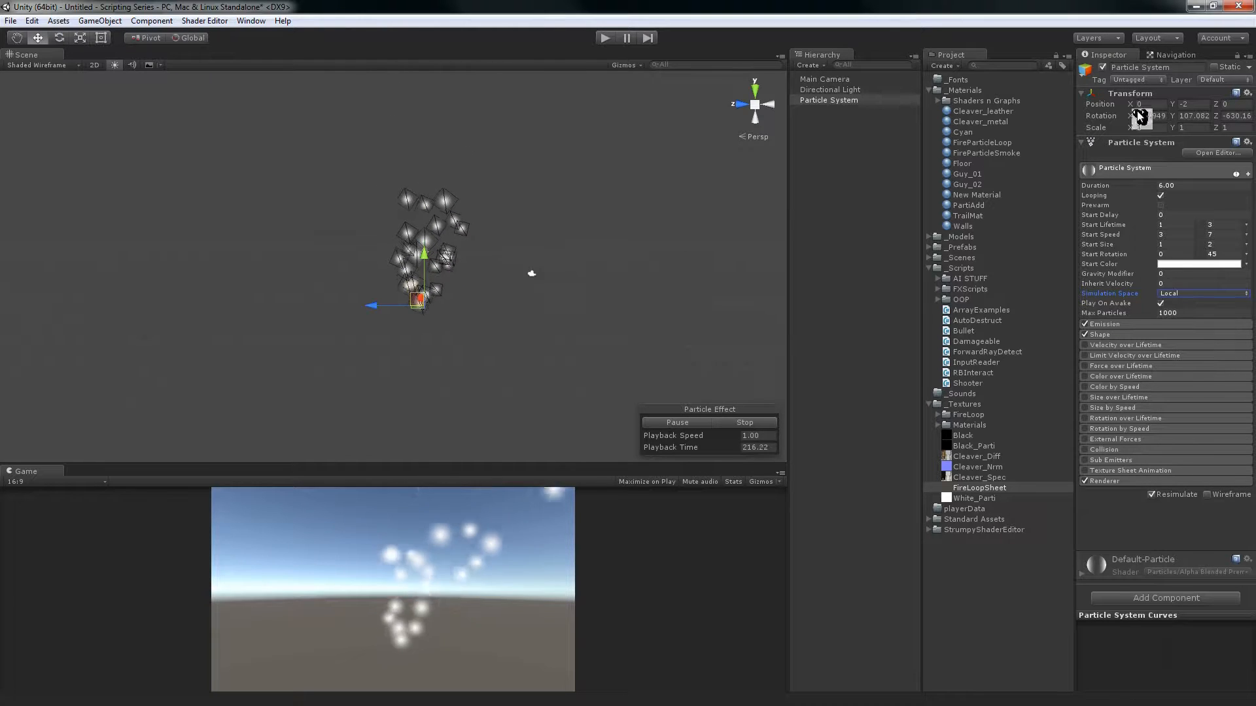
click(1189, 307)
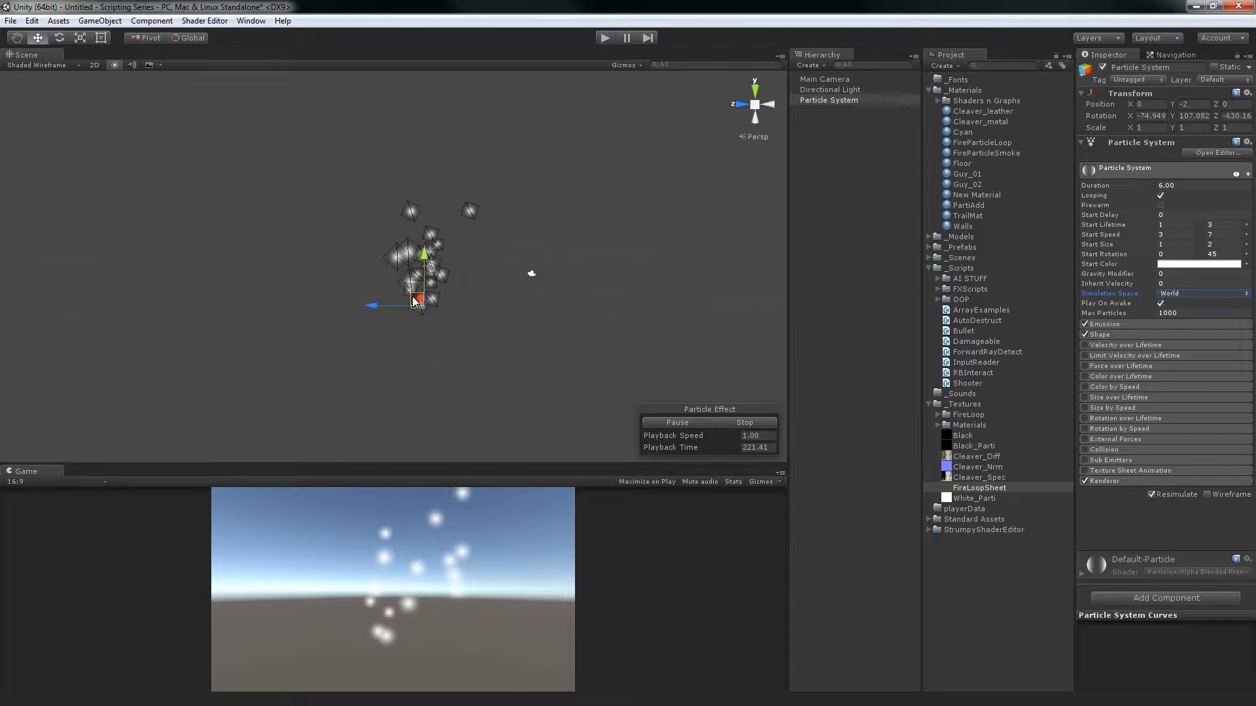
drag(331, 241, 423, 280)
key(ctrl+z)
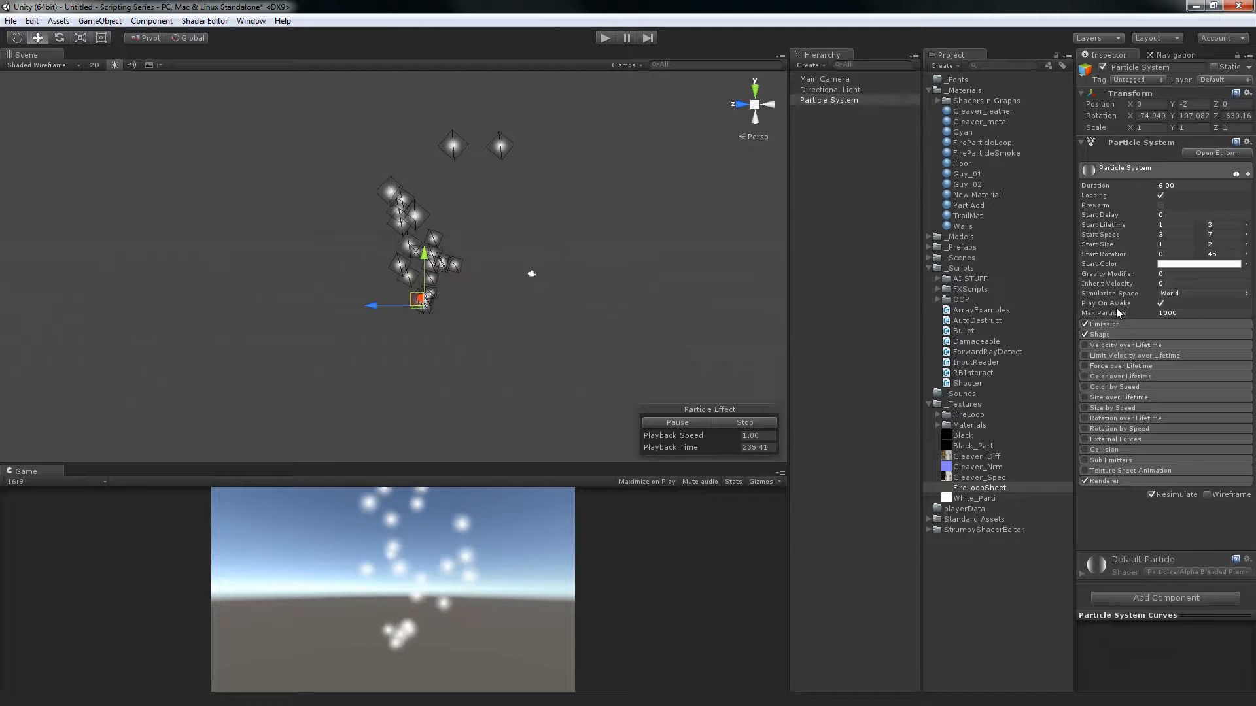
Test the scene in Play mode with Play On Awake off and an enlarged Game view, and re-enable the option after stopping
click(1162, 303)
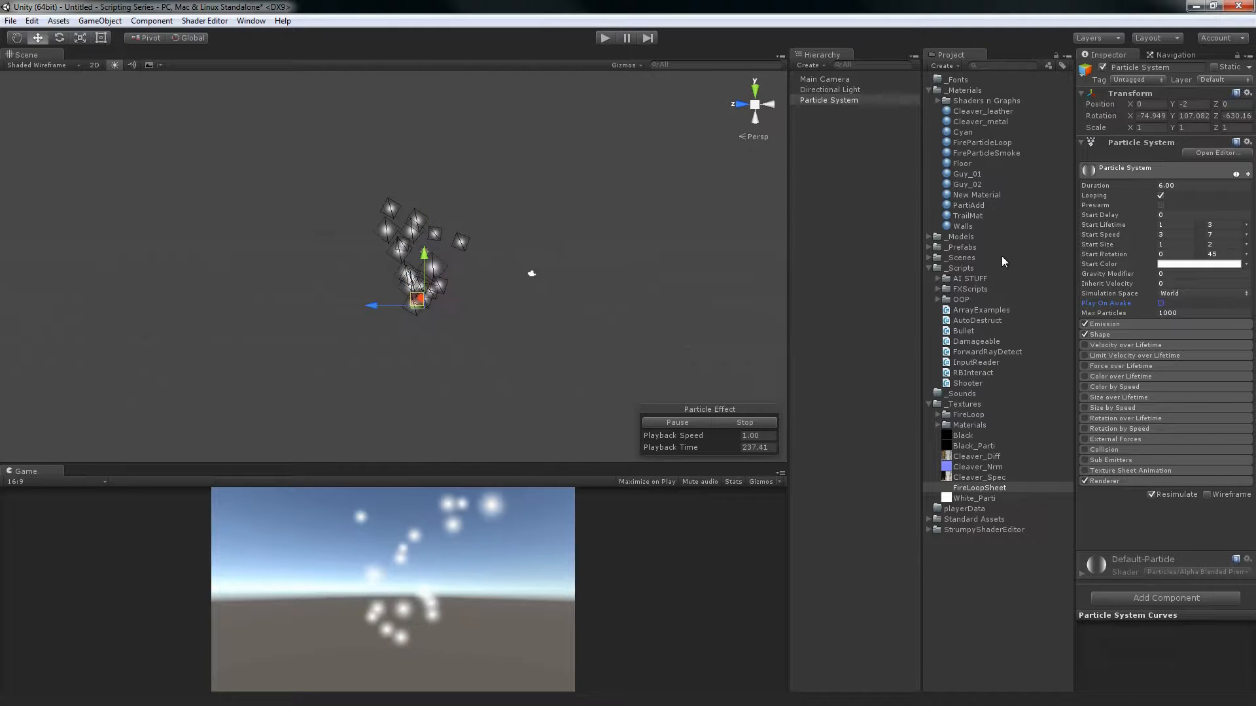
click(605, 37)
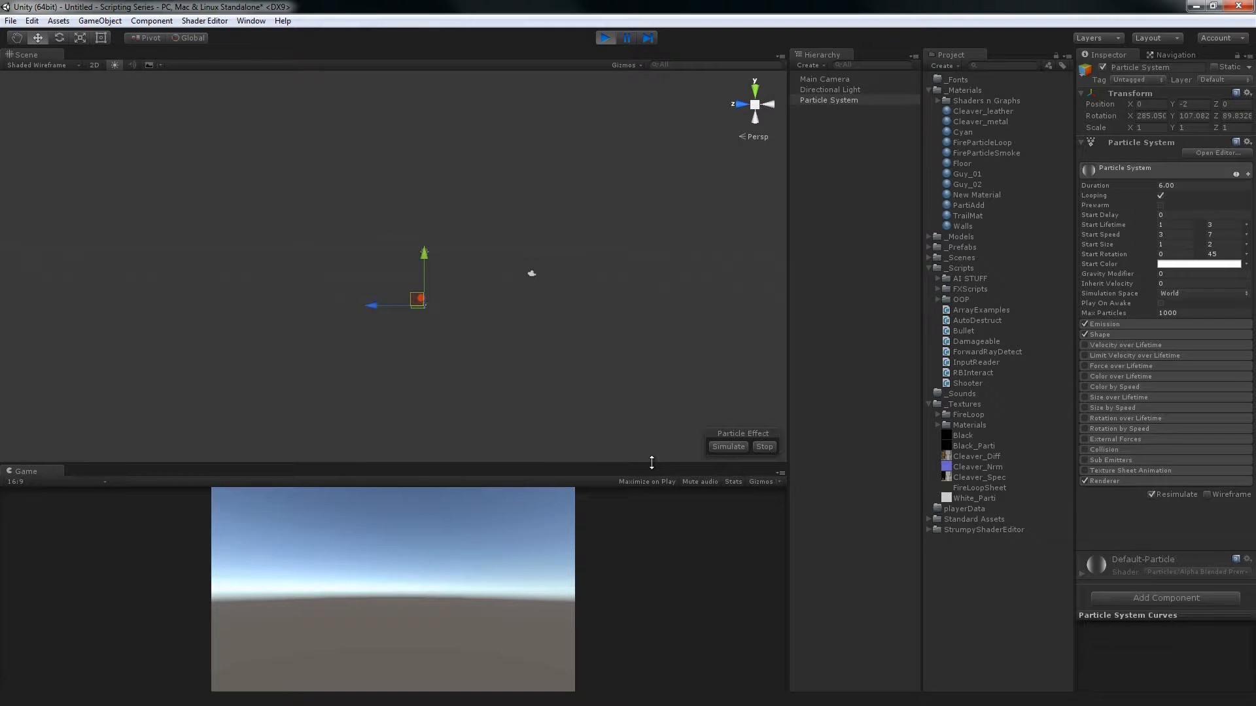
drag(651, 463, 638, 311)
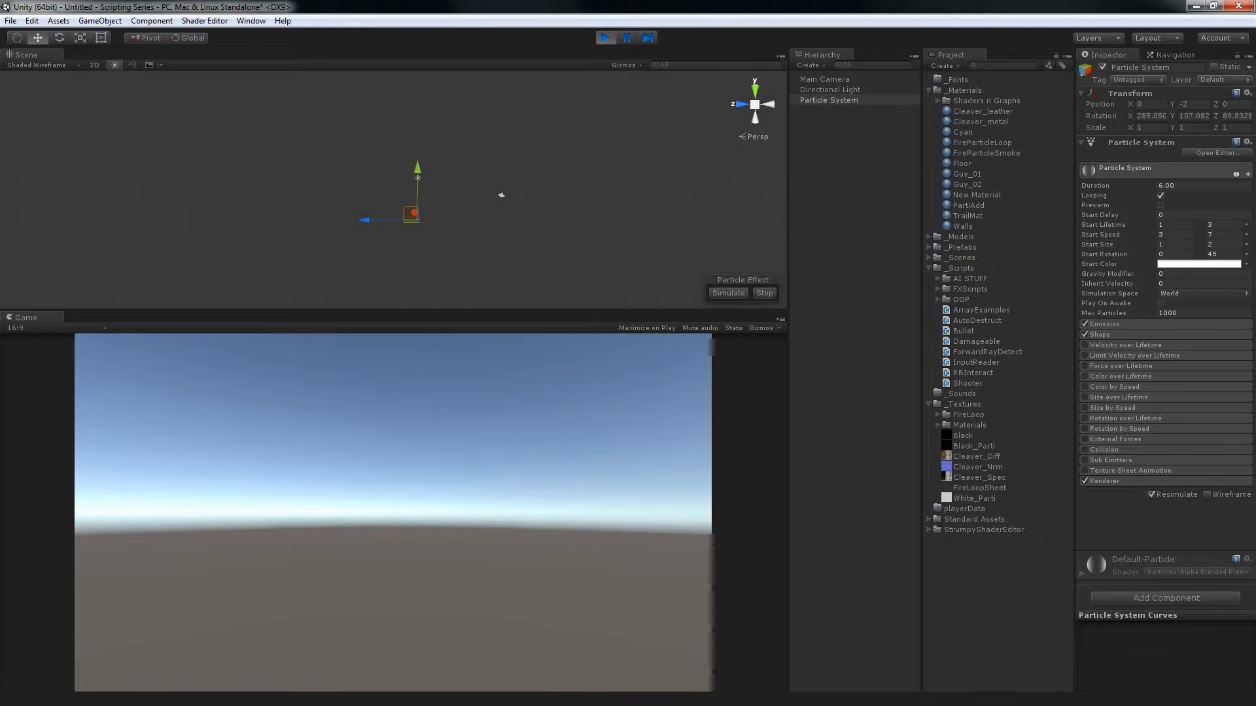
click(607, 38)
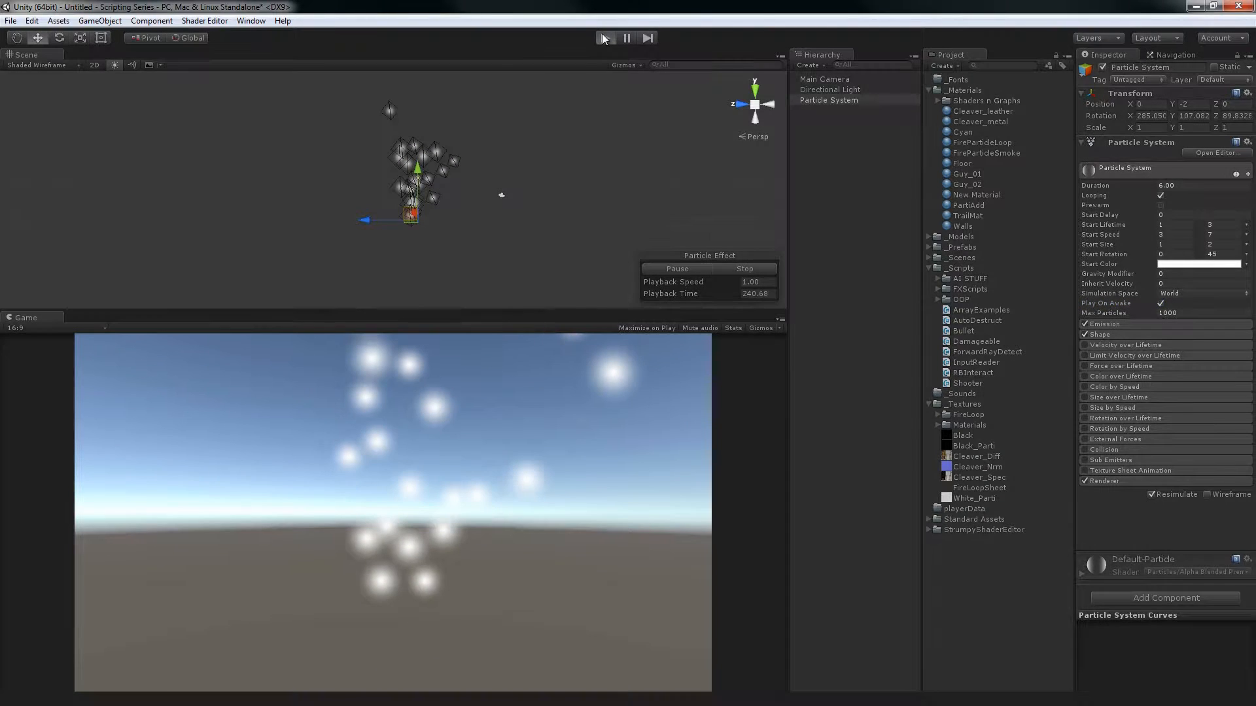
Run the scene with Play On Awake enabled to check that particles emit at start, and stop Play mode
click(604, 38)
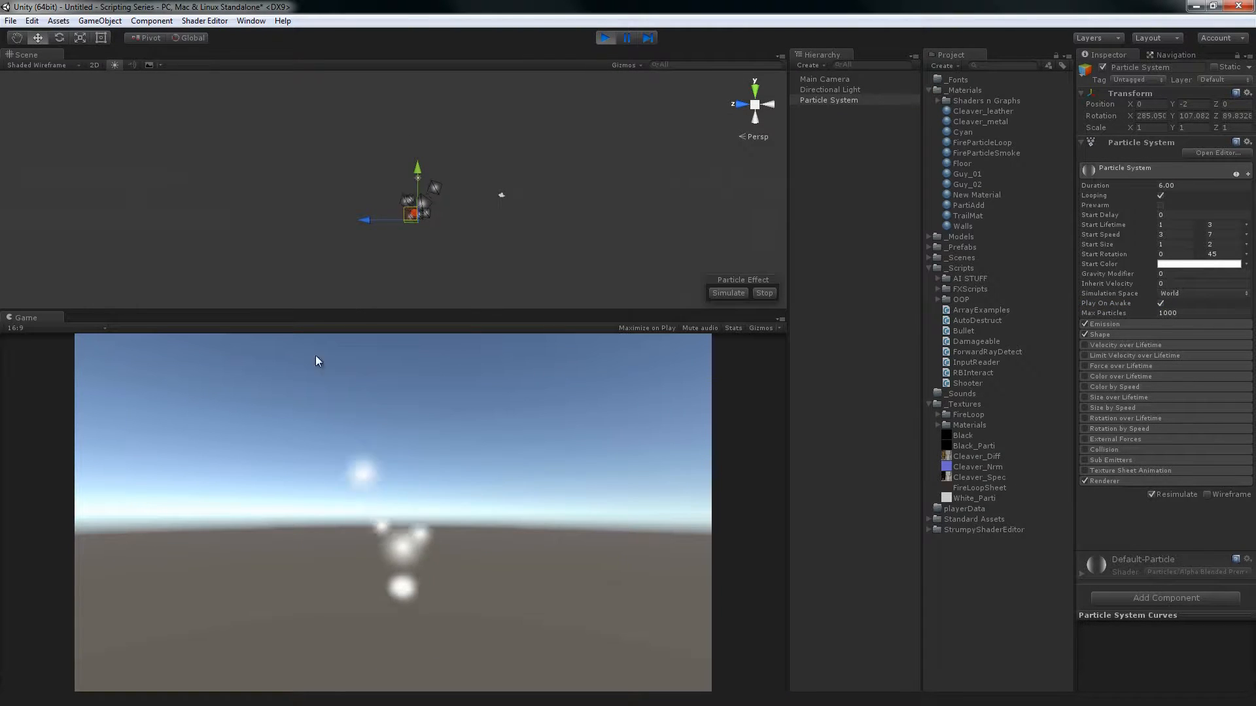
click(604, 40)
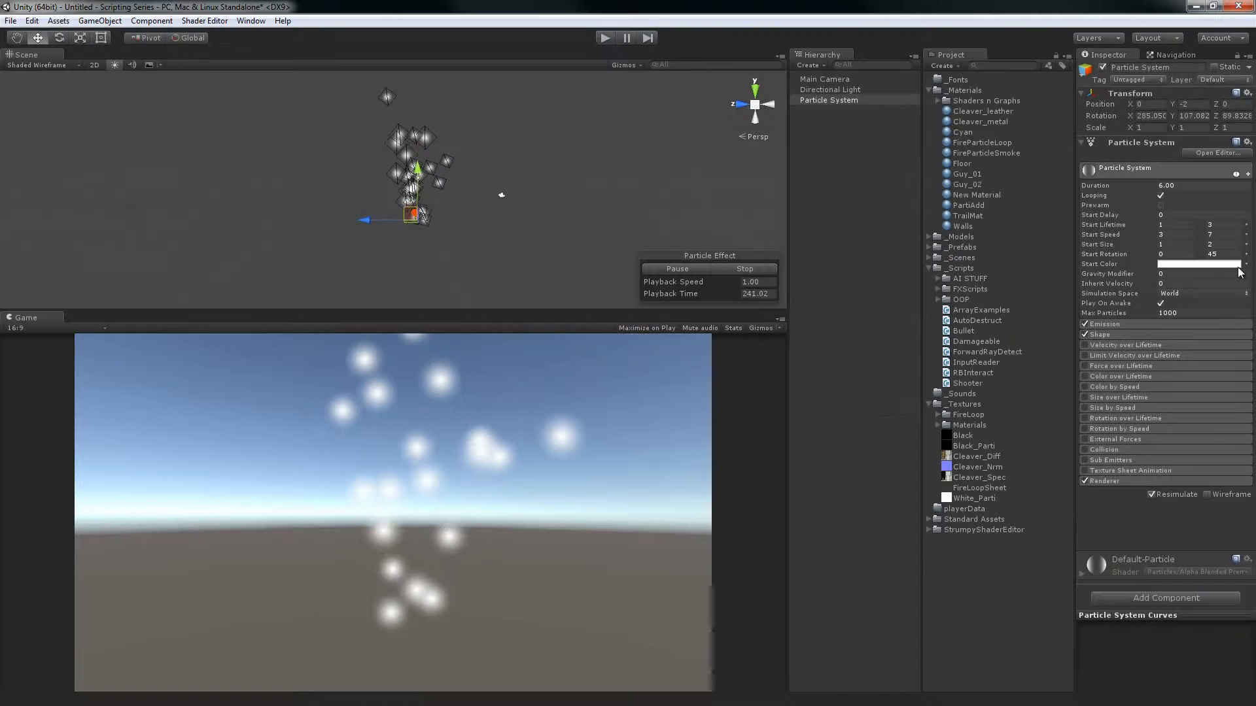
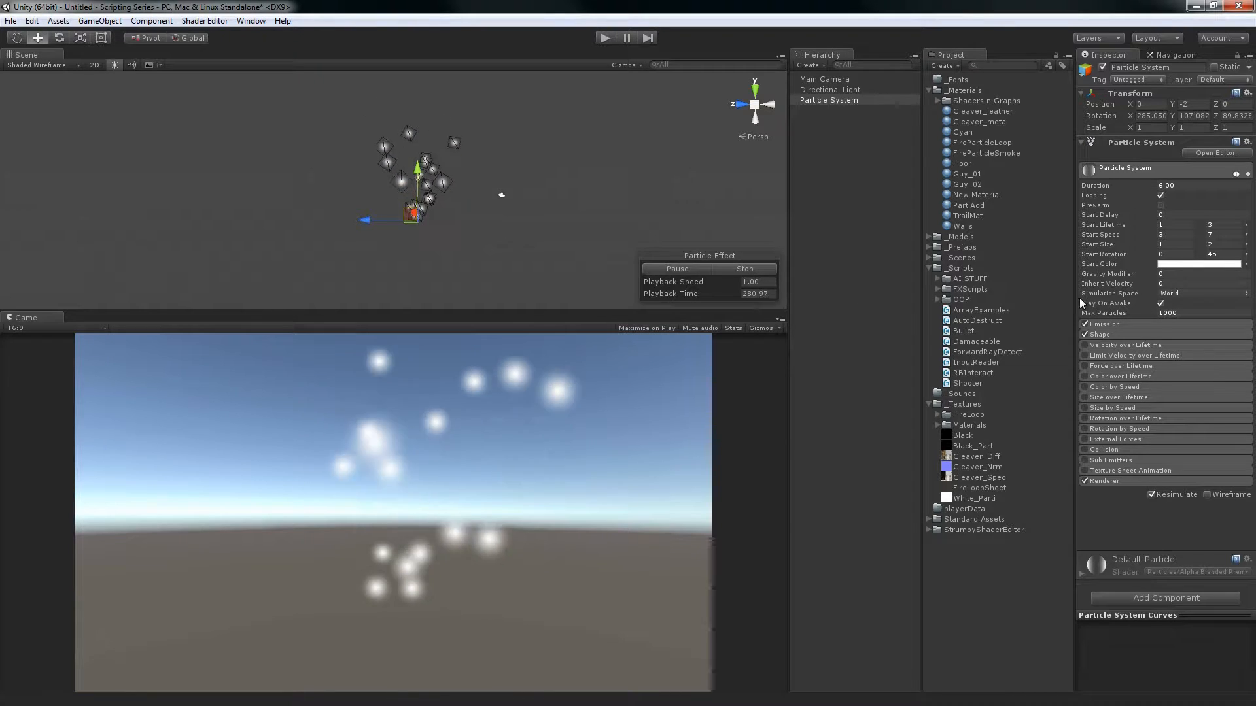
Test Max Particles limits of 3 and 6 on the particle system, restoring the value to 1000
click(1198, 313)
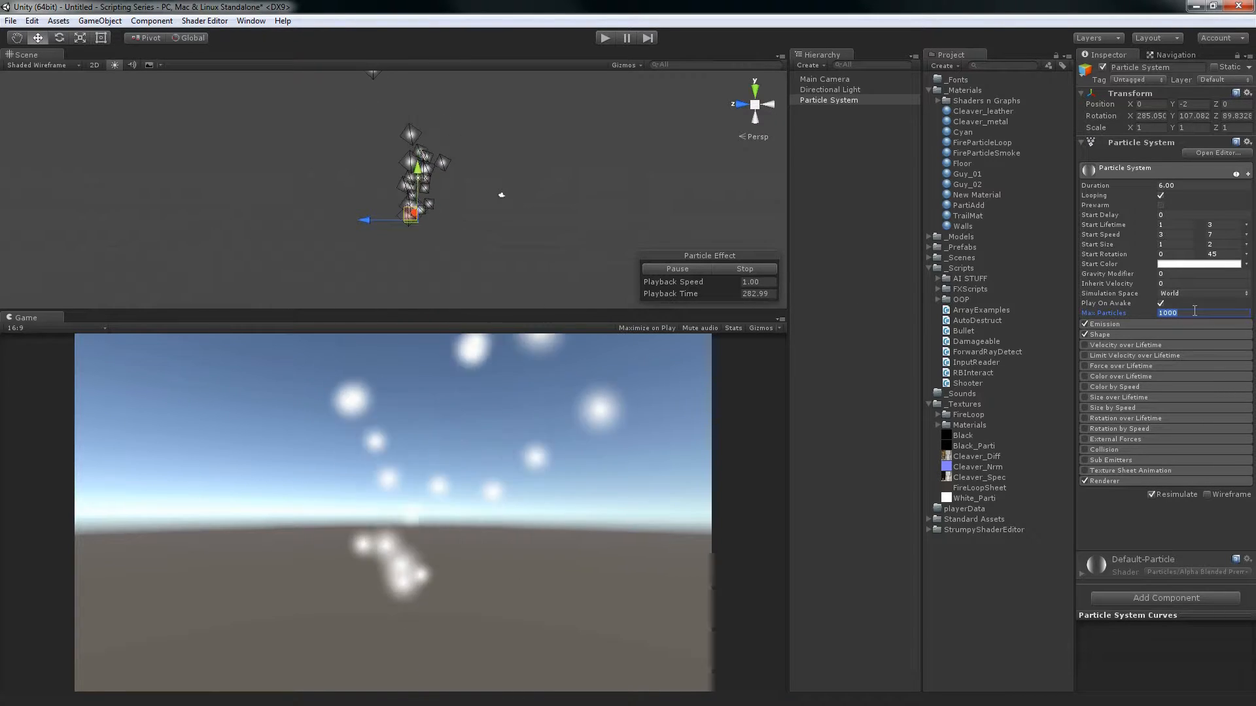
key(BackSpace)
key(BackSpace)
key(BackSpace)
key(BackSpace)
text(3)
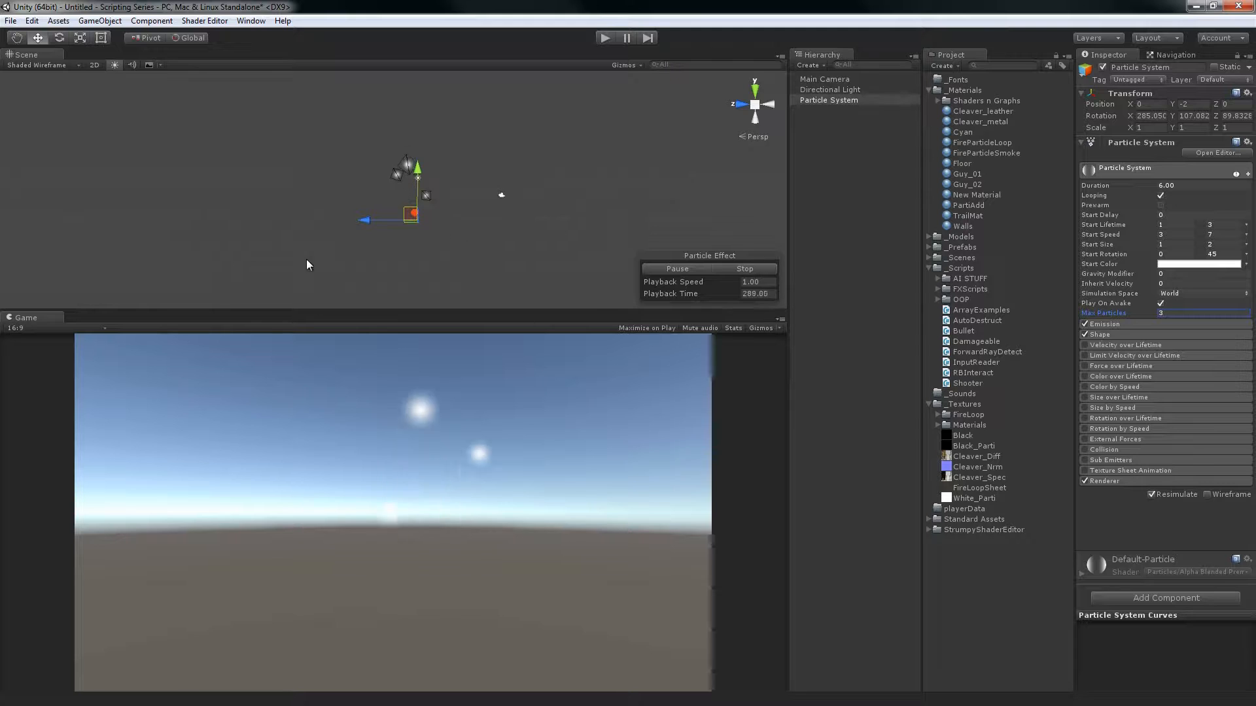
key(BackSpace)
text(1000)
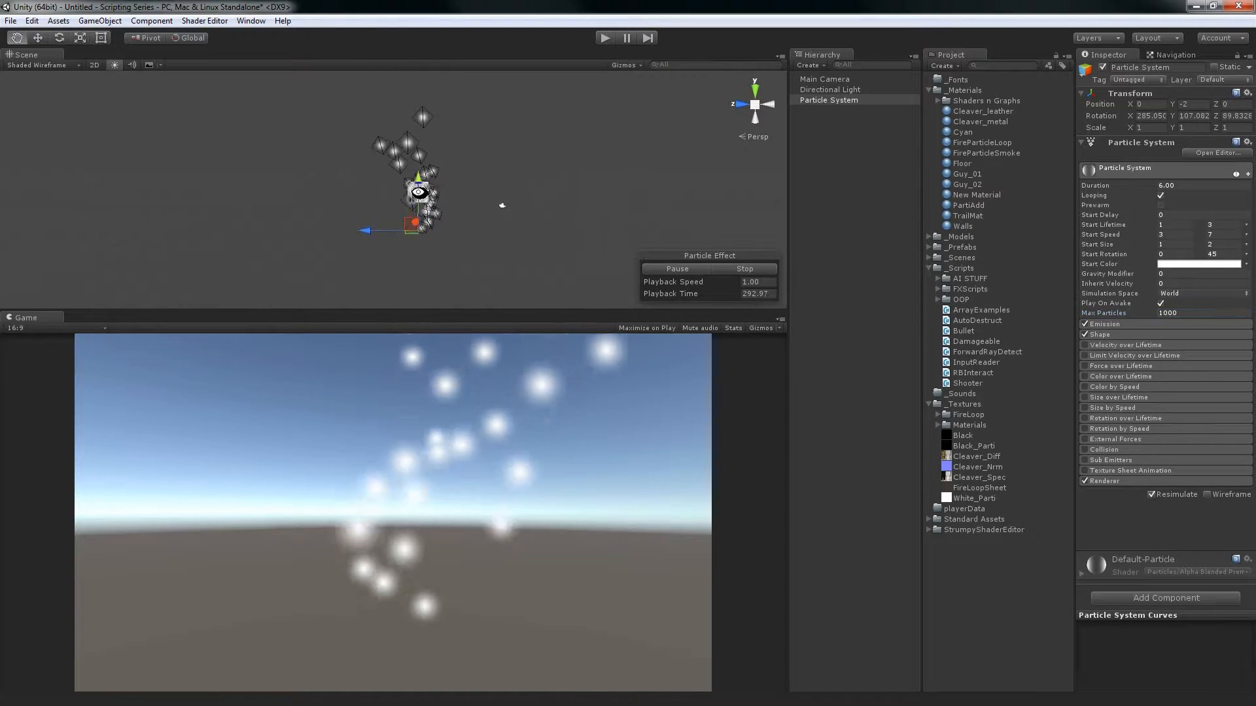
alt+drag(422, 185, 437, 206)
alt+middle_drag(437, 206, 434, 177)
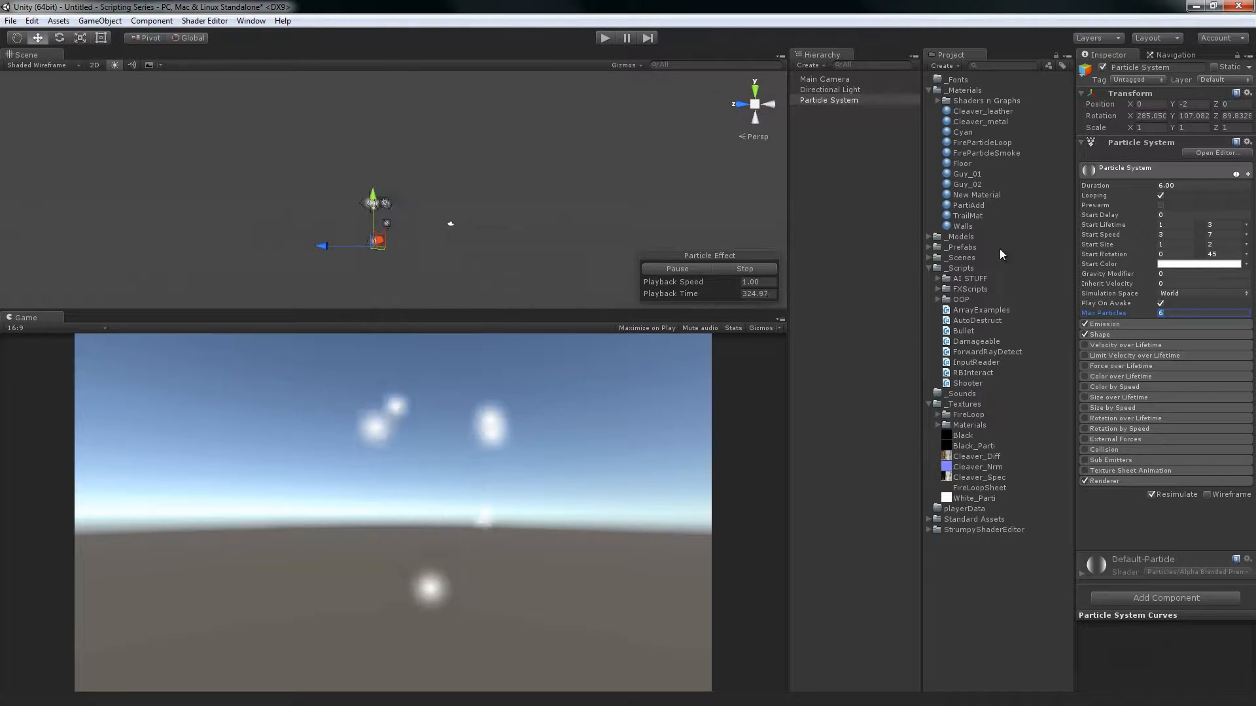
click(905, 229)
click(851, 101)
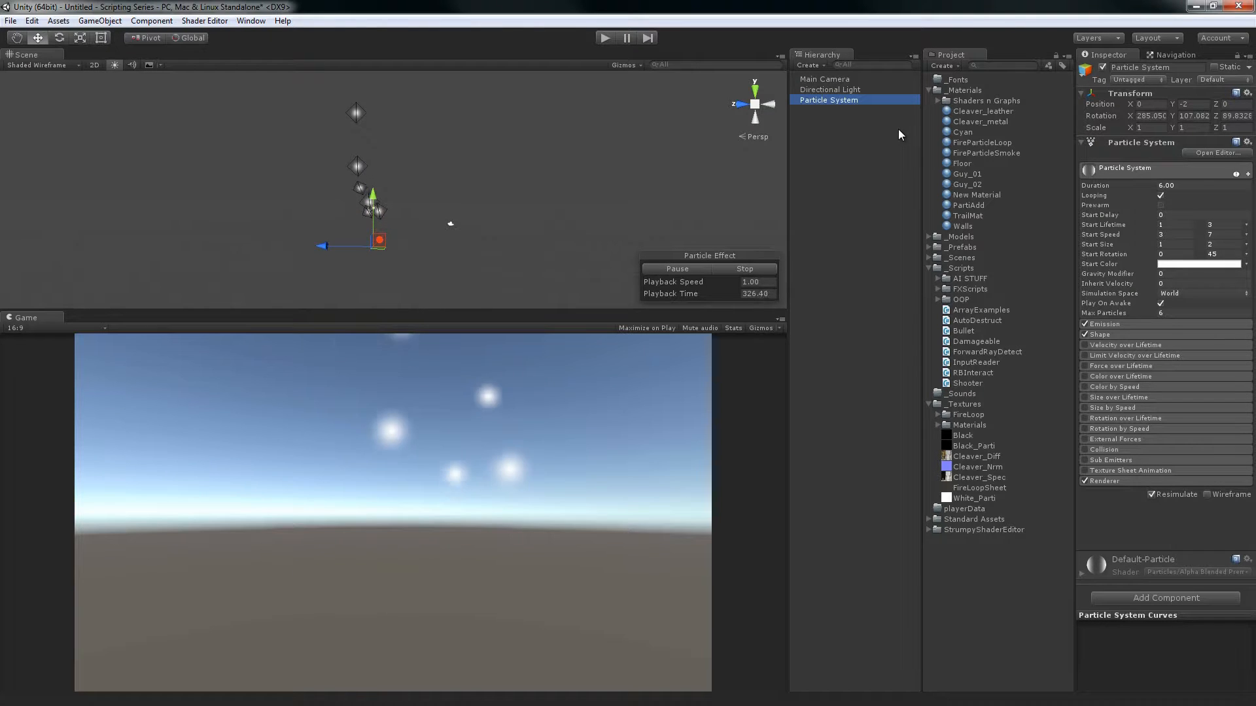
Expand the Emission module and check the Rate's mode options, leaving it on Time
click(1160, 323)
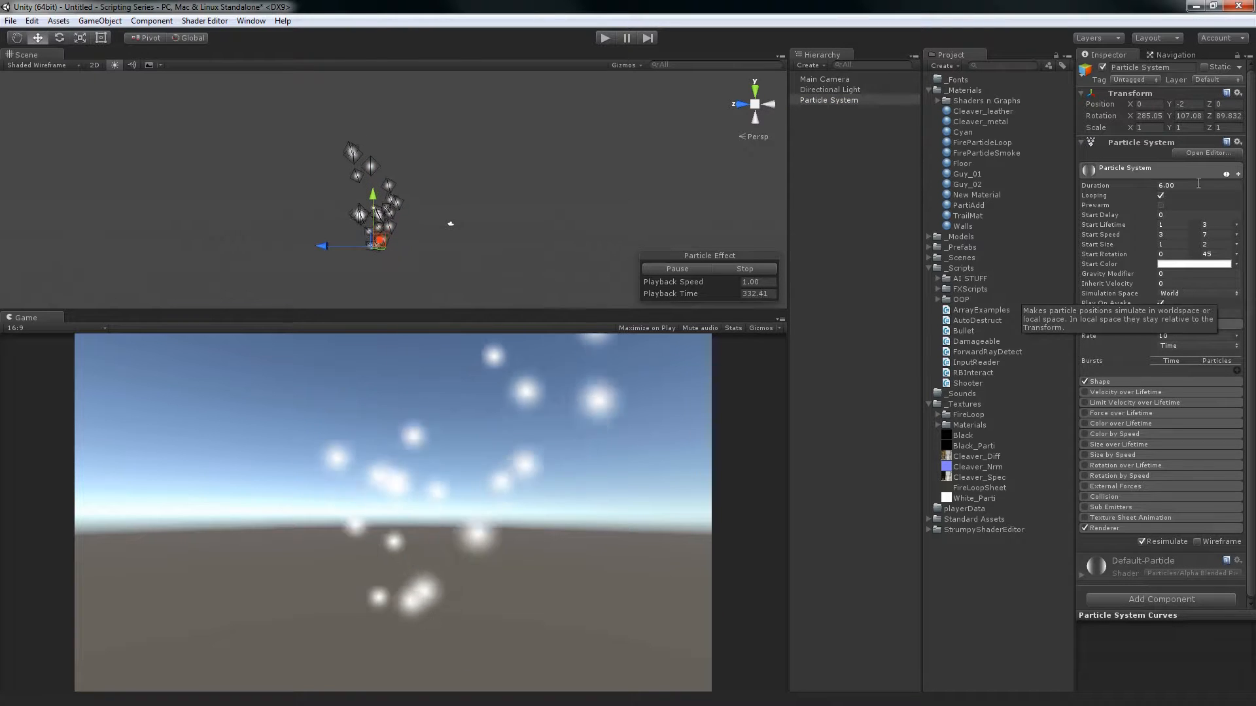
click(1156, 323)
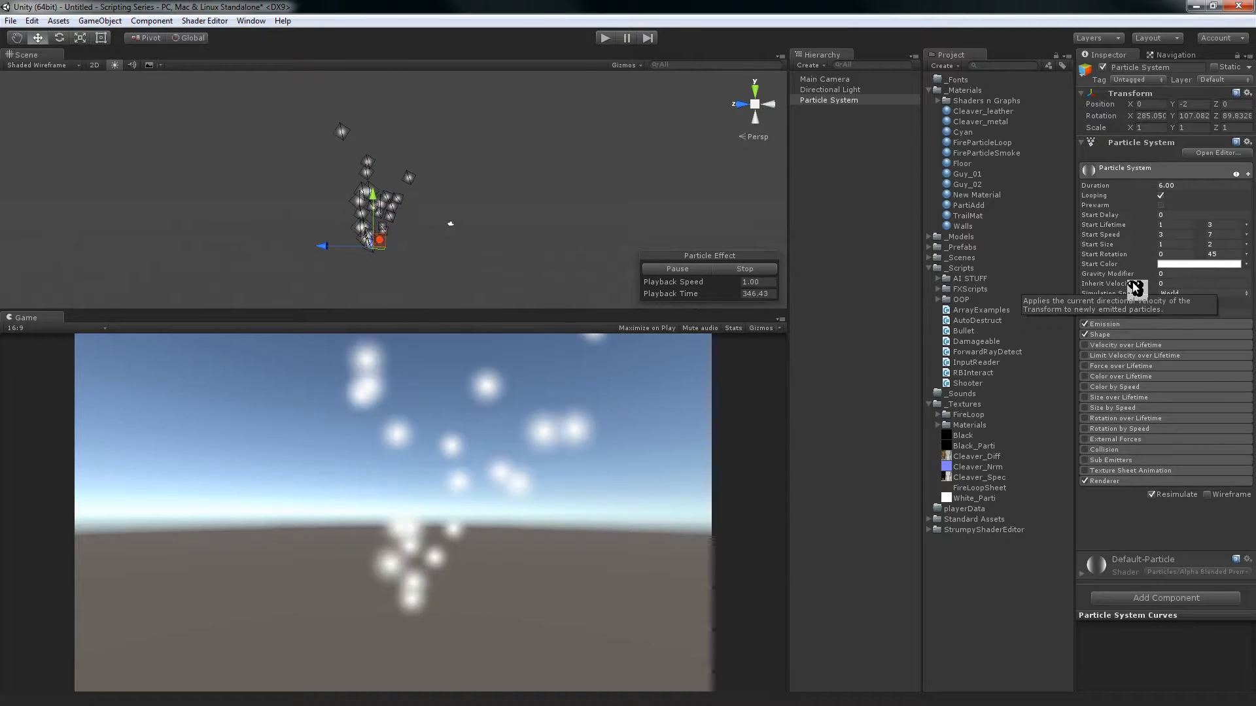
click(1117, 324)
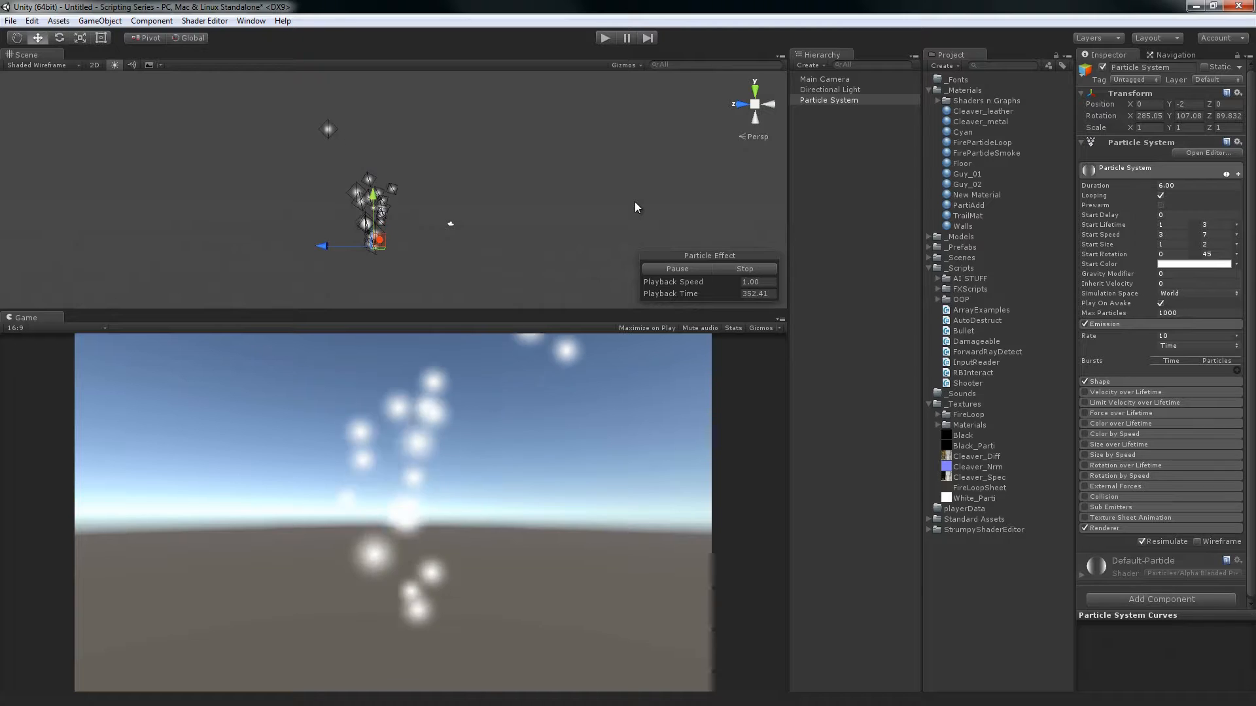
click(1179, 345)
click(1120, 348)
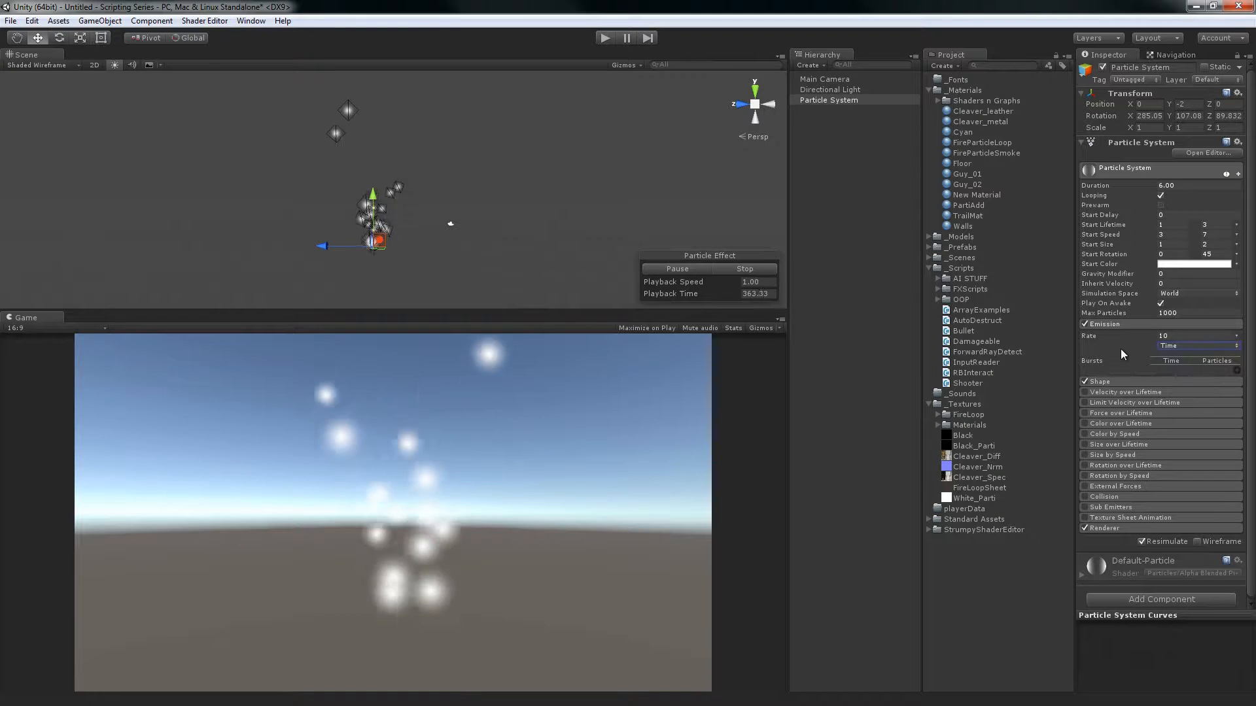
Test an emission Rate of 30 over Time and restore the Rate to 10
click(1191, 336)
text(30)
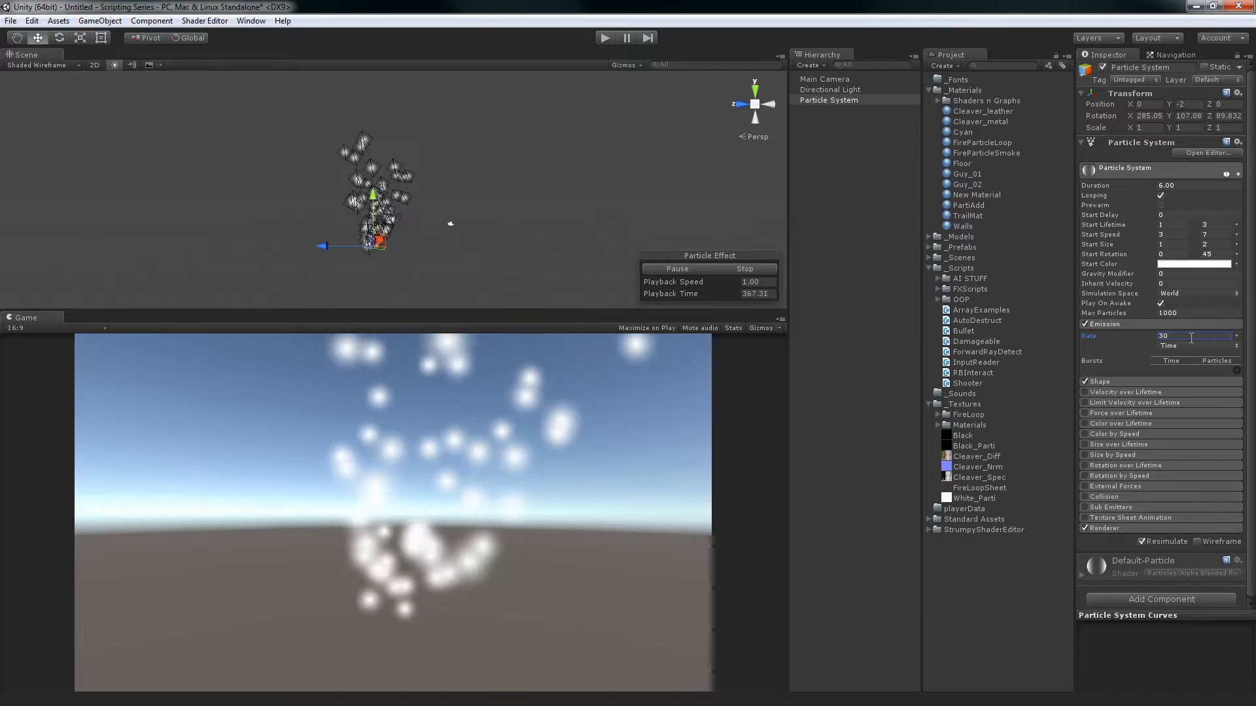
key(Return)
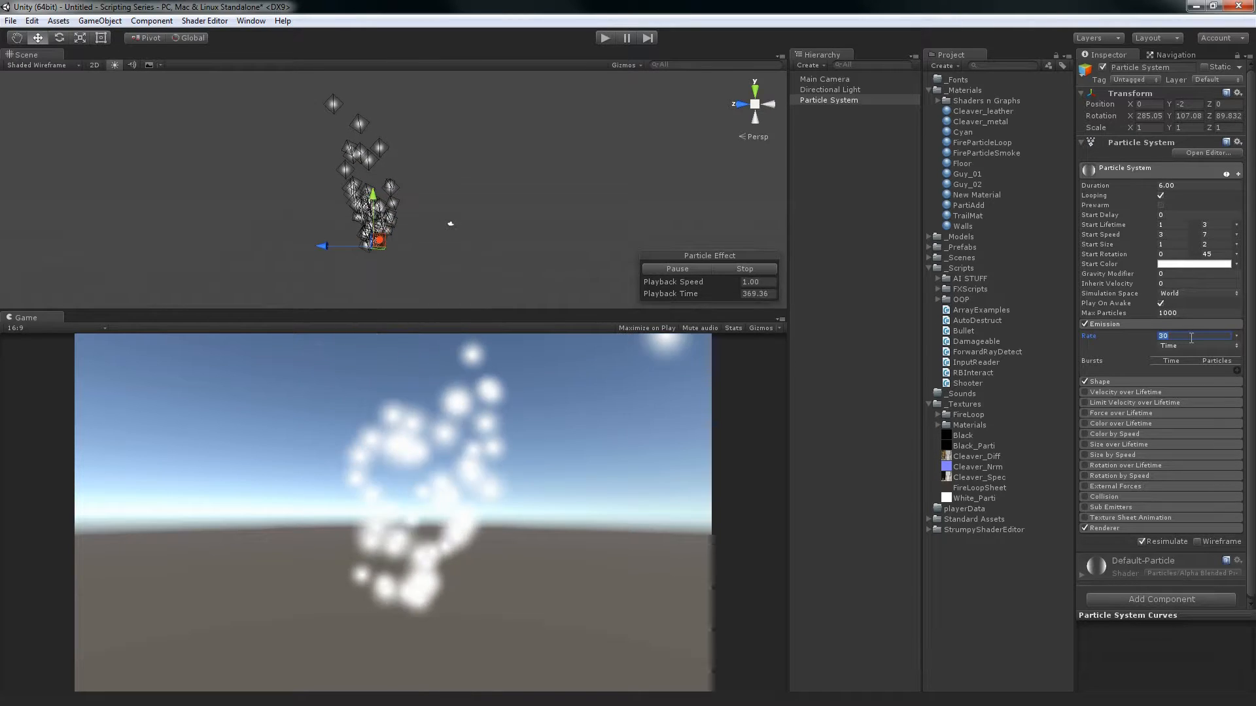
text(10)
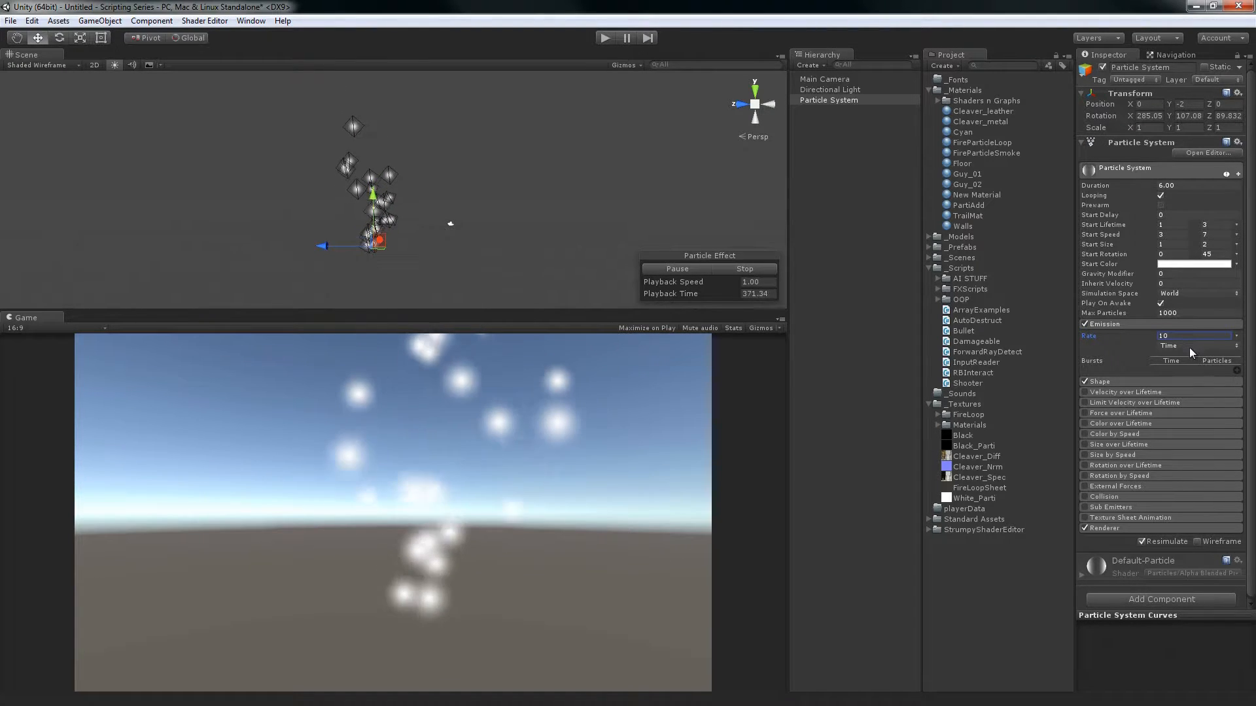
Switch the emission Rate mode to Distance and move the emitter along Z to about 20.59 to test it
click(1189, 346)
click(1196, 372)
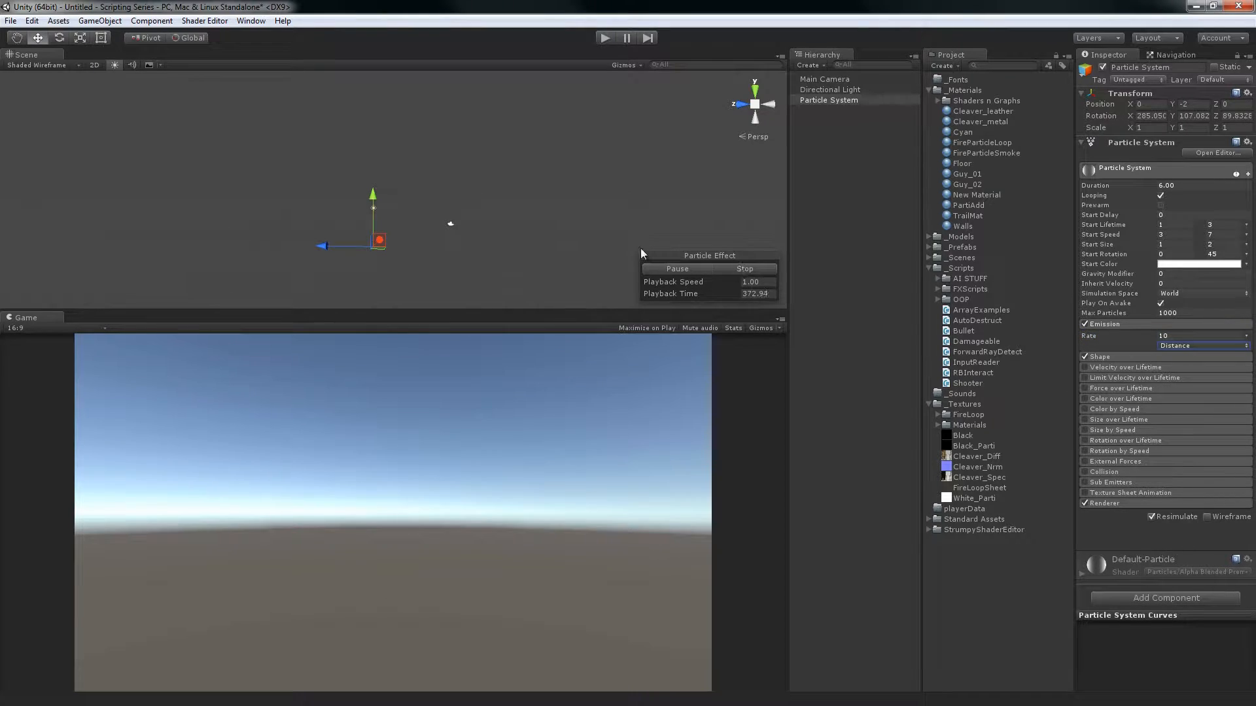
drag(260, 245, 162, 249)
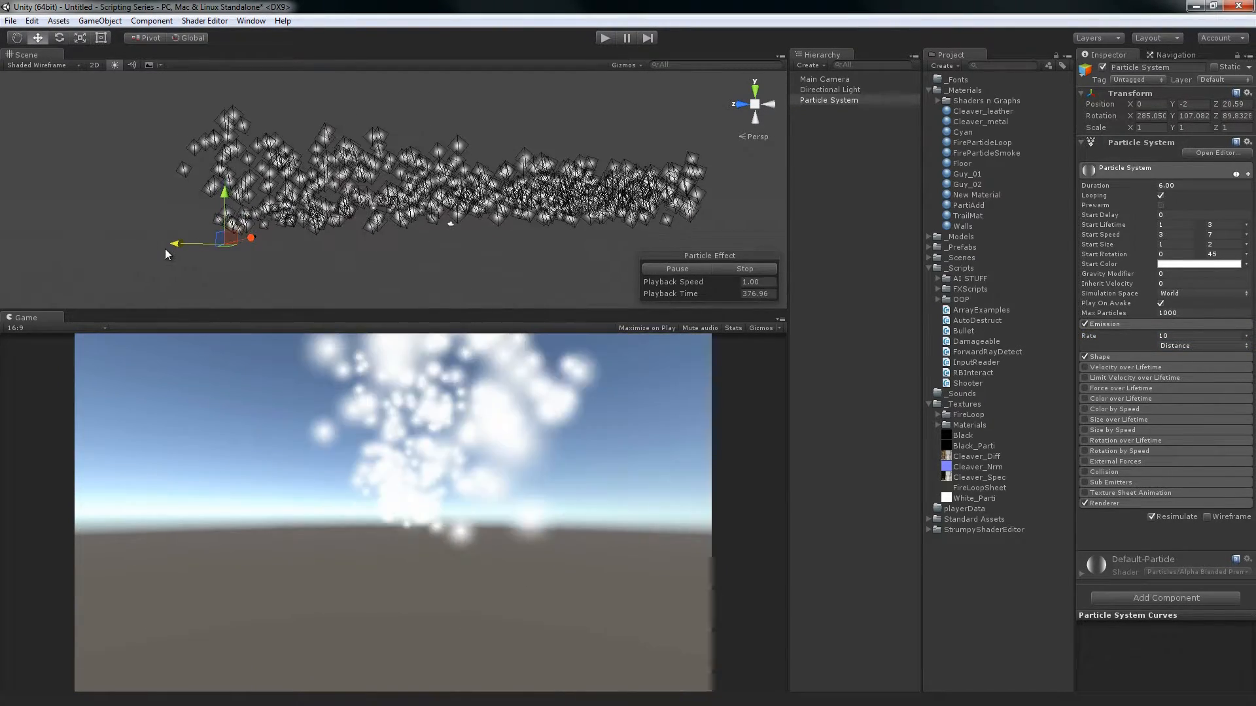
Try distance-based emission Rates of 3 and 1, moving the emitter along the Z axis for each
click(1209, 335)
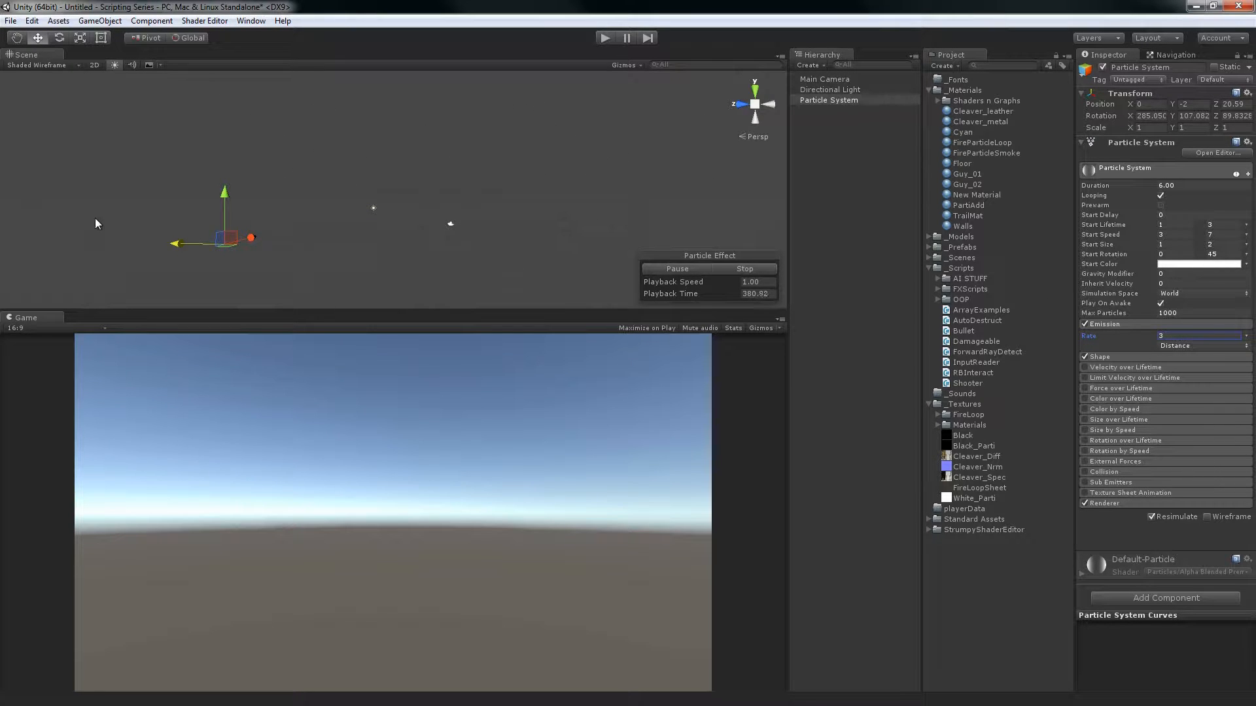
drag(168, 238, 569, 267)
click(1167, 336)
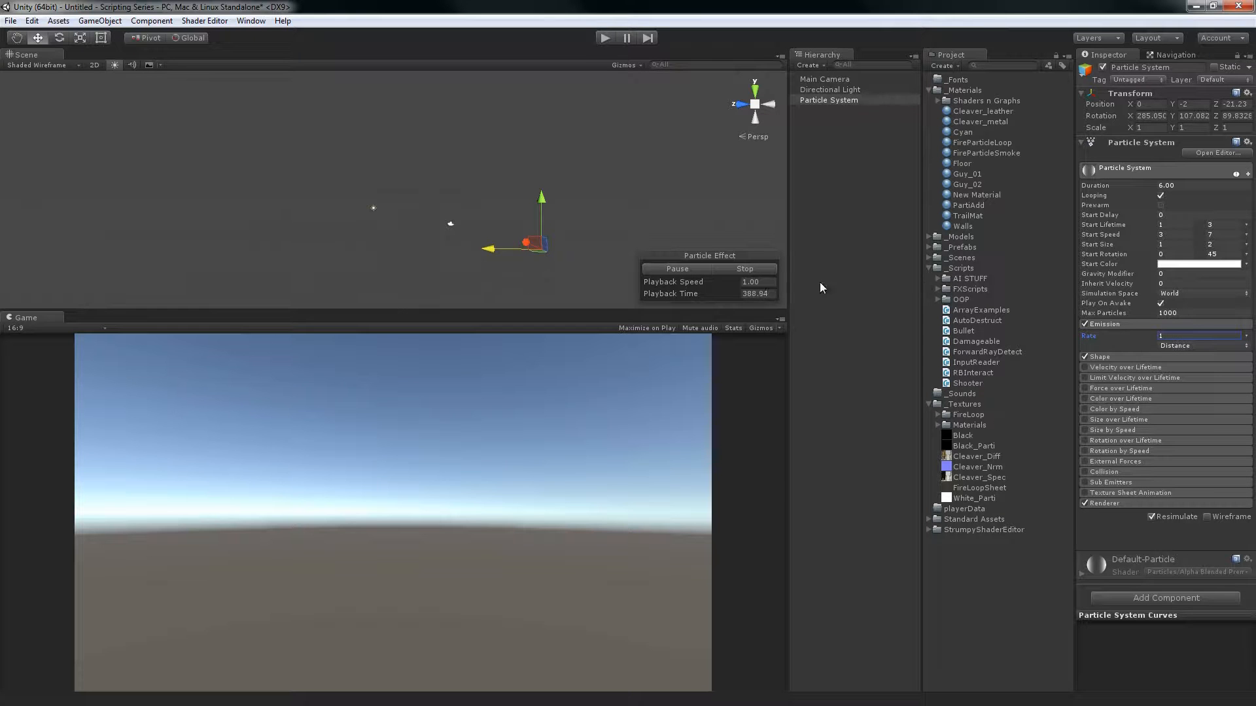
drag(496, 251, 269, 215)
Try a distance-based Rate of 0.5 and return to 1, moving the emitter along Z to compare the spacing
click(1197, 336)
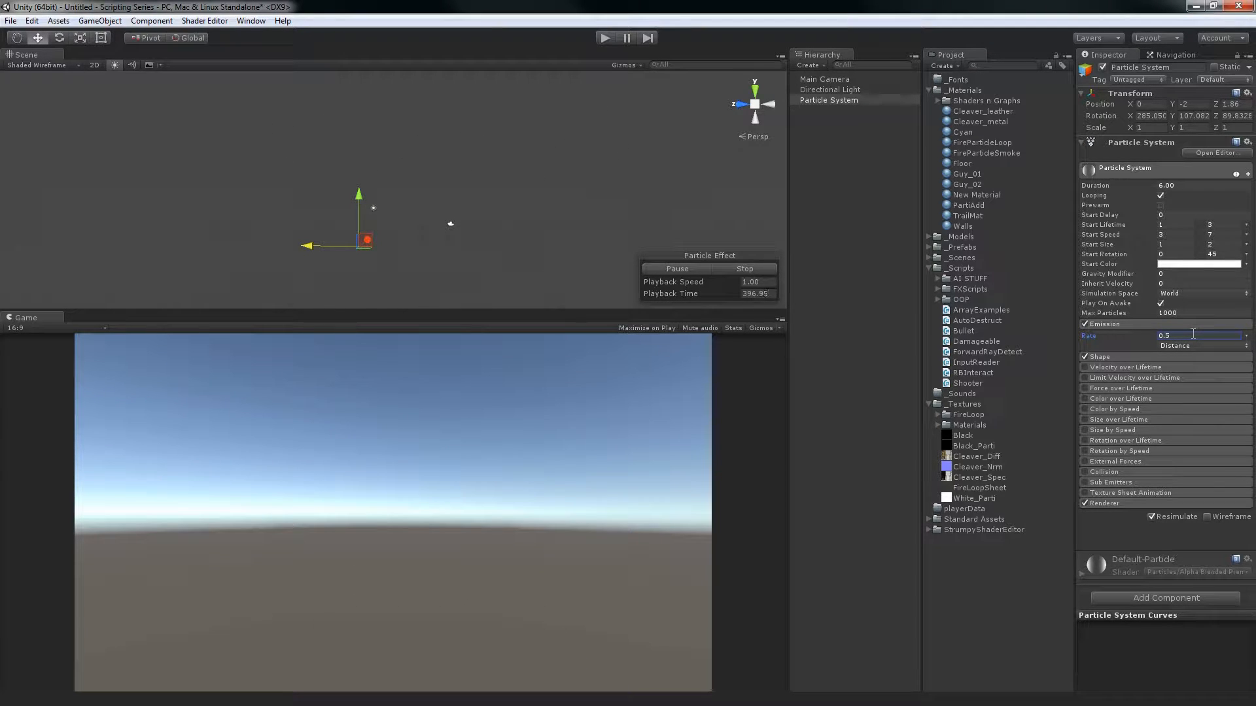
drag(329, 253, 451, 236)
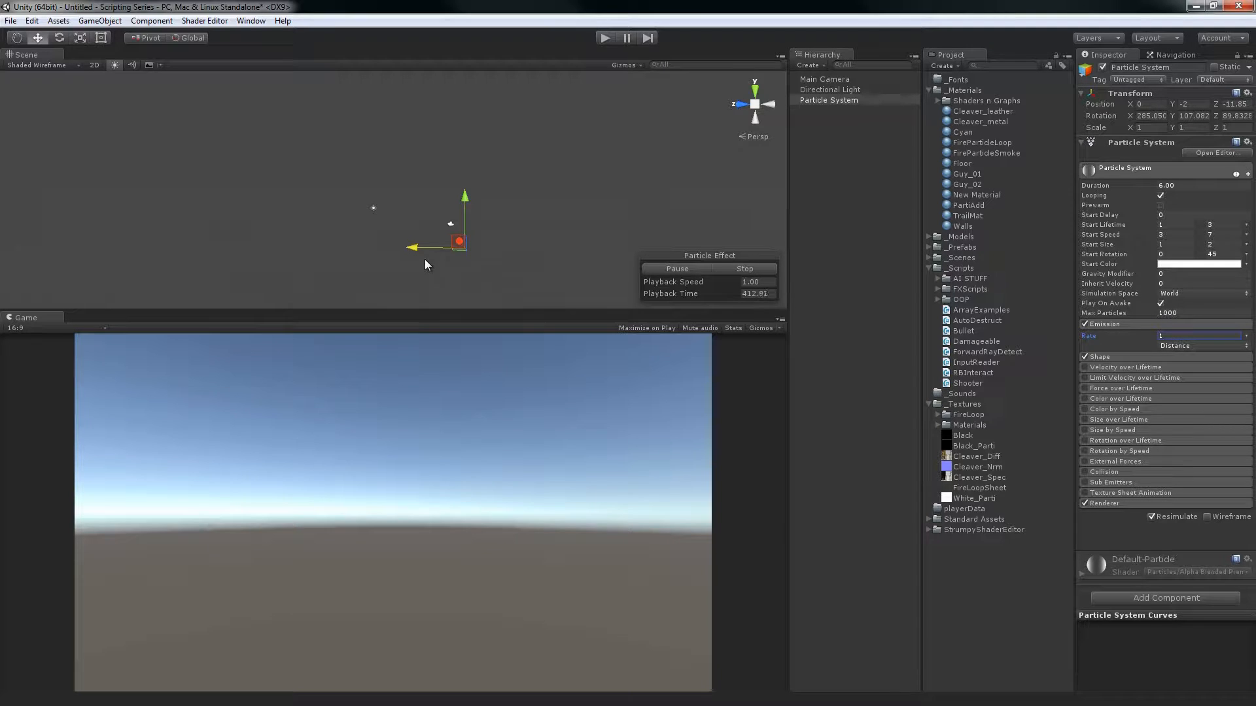
drag(409, 246, 369, 245)
drag(328, 241, 302, 245)
Set the distance-based Rate to 0.1 and move the emitter back and forth along Z to test it
click(1176, 337)
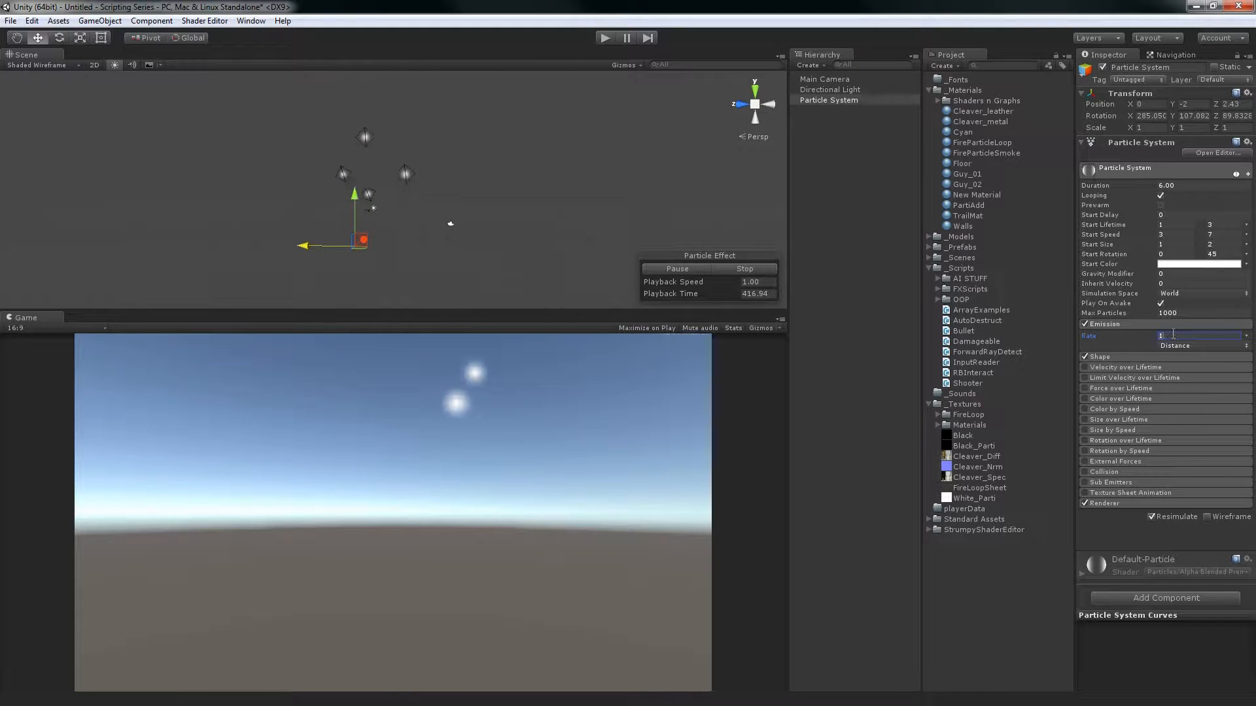
double_click(1173, 334)
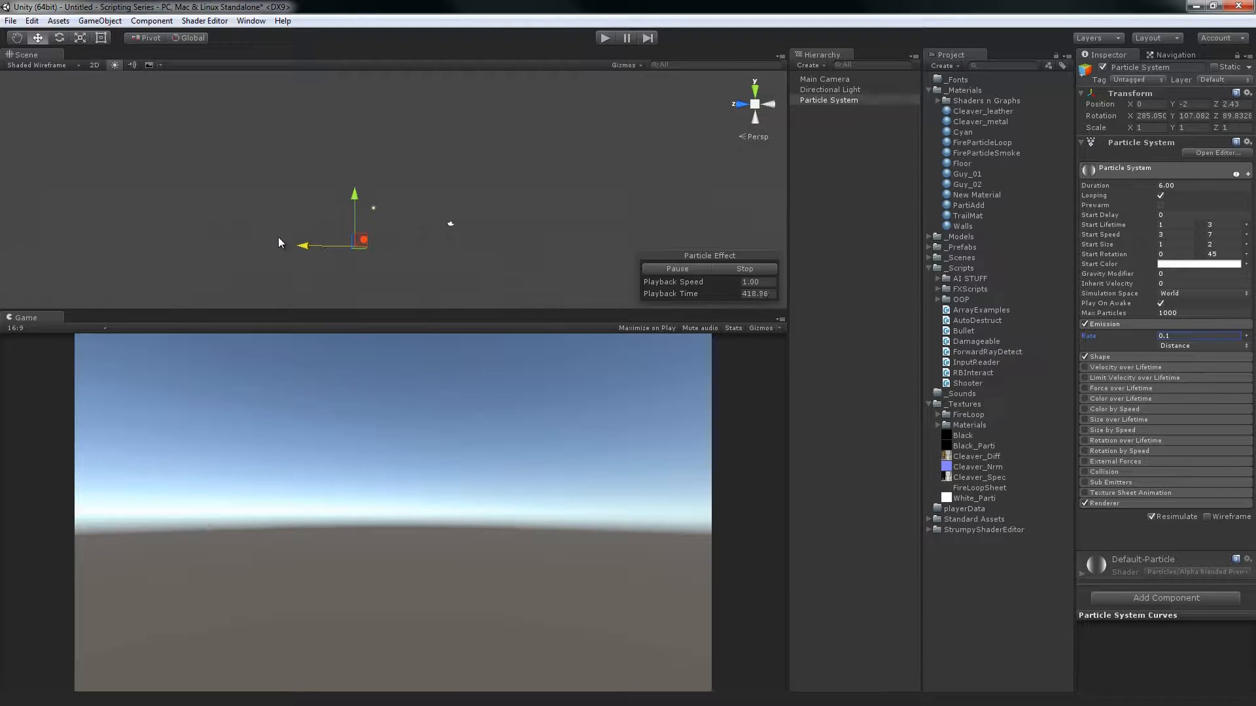
drag(346, 246, 568, 237)
drag(482, 248, 220, 250)
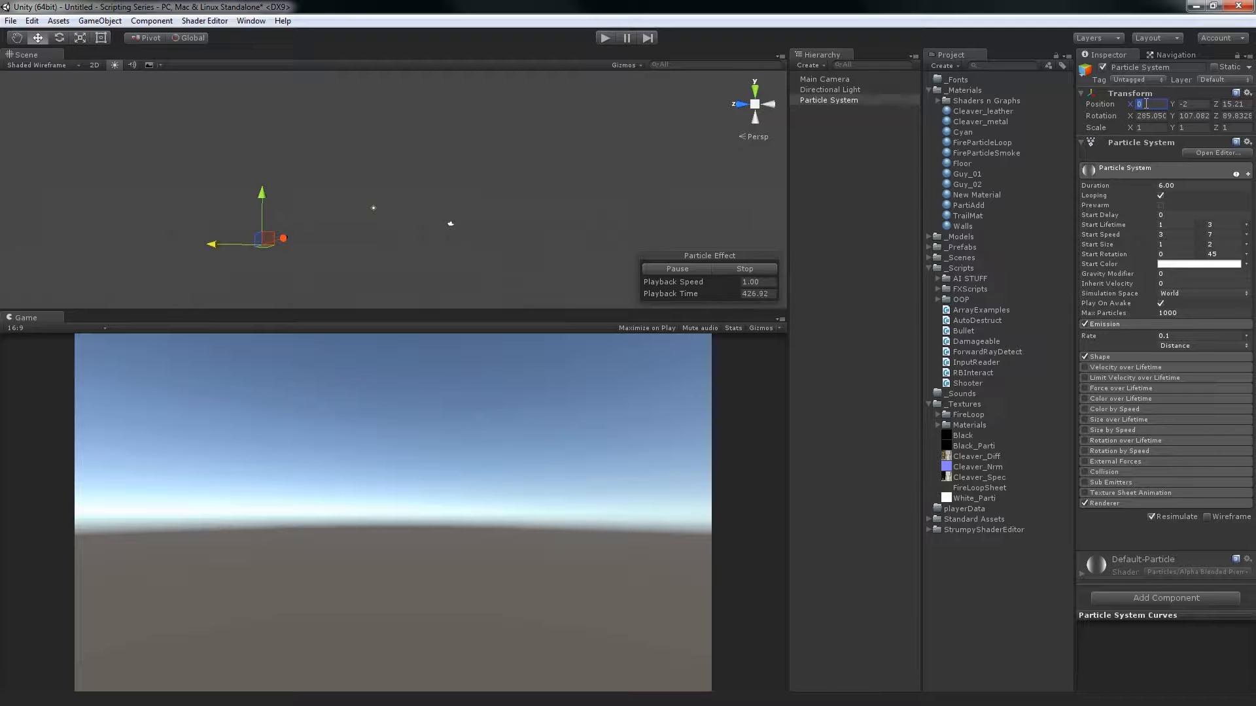
Reset the emitter's Transform position to 0, 0, 0
key(Tab)
text(0)
key(Tab)
text(0)
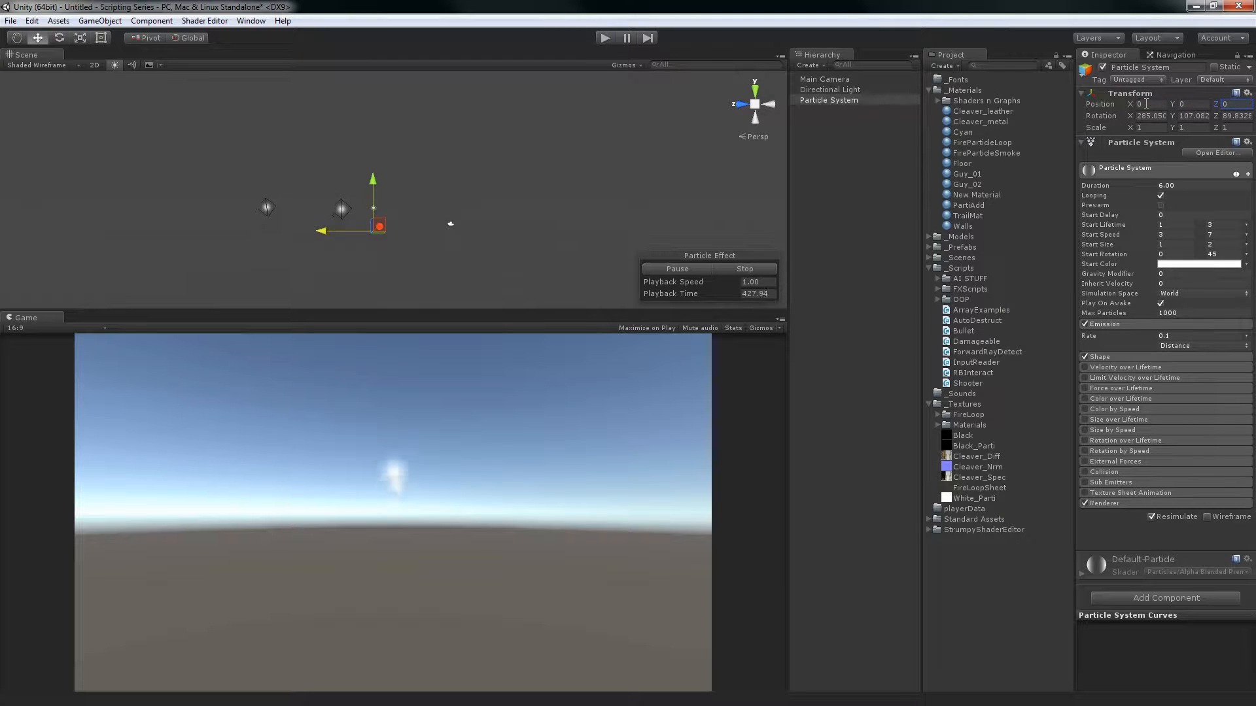
Switch the emission Rate mode back to Time and set the Rate to 0
click(1182, 347)
click(1177, 356)
click(1157, 334)
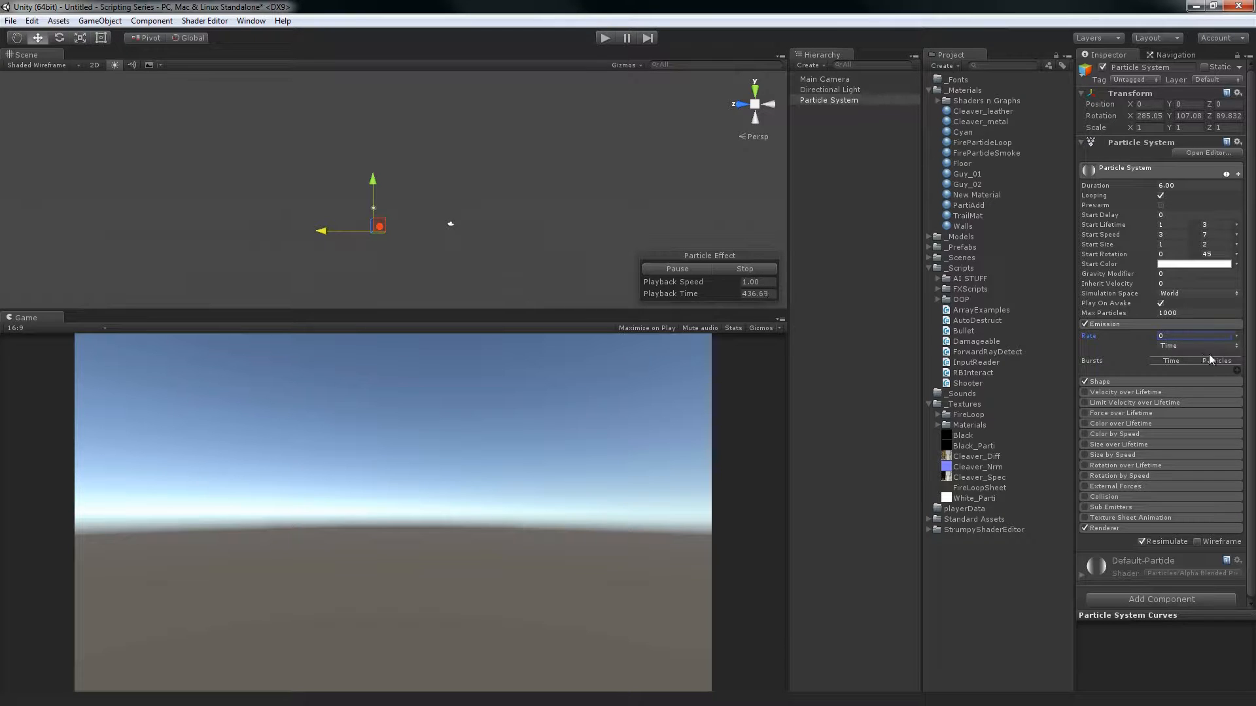
Add a burst of 30 particles, simulate it at time 0.00, and repeat the simulation with the burst at 2.00
click(1238, 371)
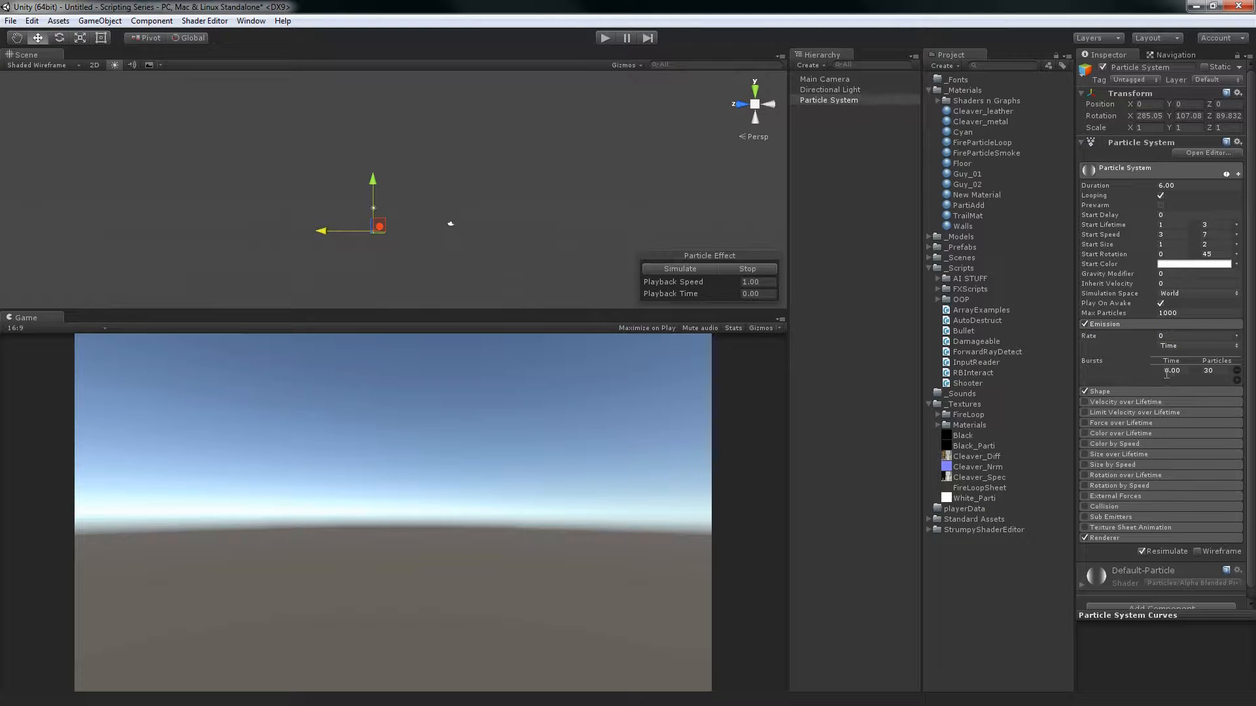
click(674, 272)
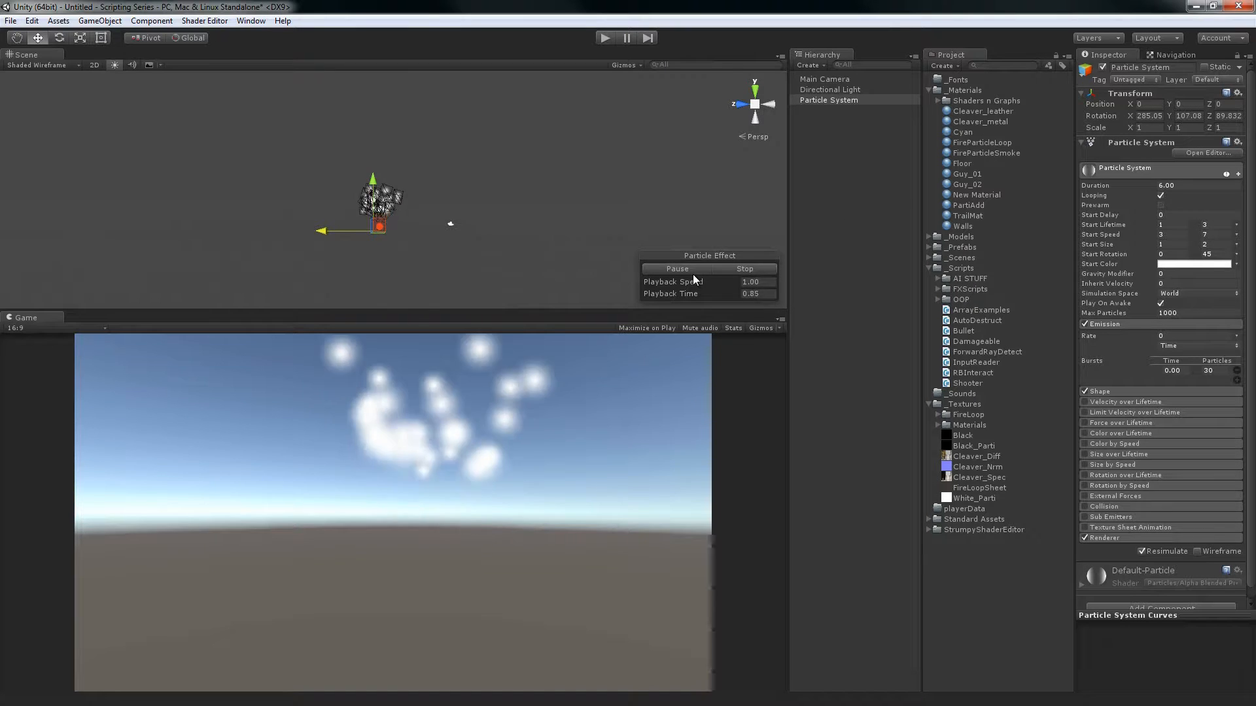
click(744, 269)
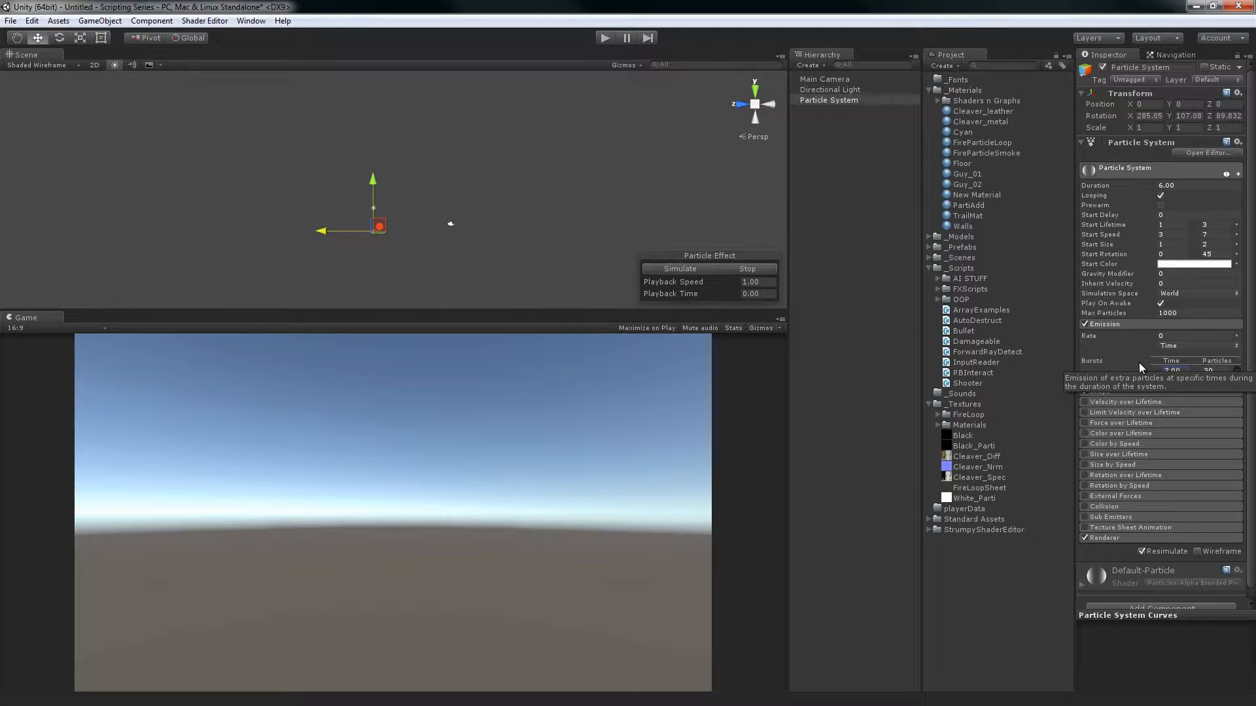
click(715, 285)
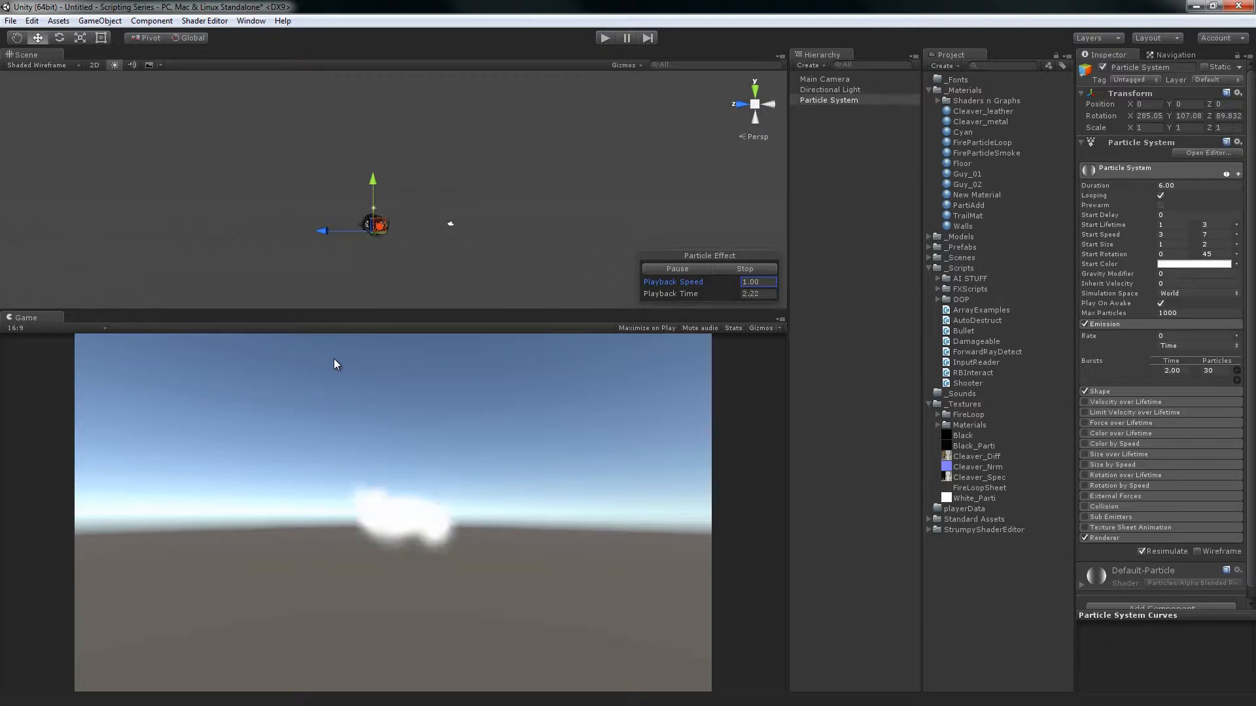
click(734, 270)
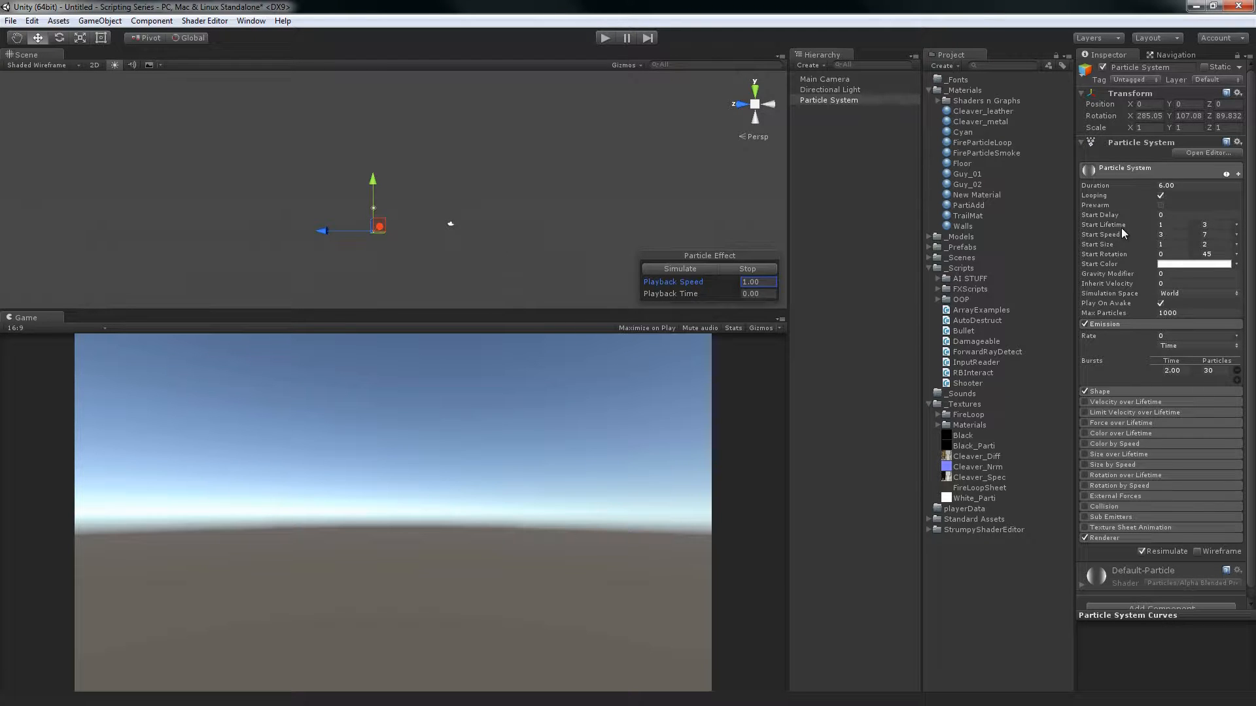
Simulate the burst with a Start Delay of 3, stop playback, and restore the delay to 0
click(1176, 217)
click(693, 271)
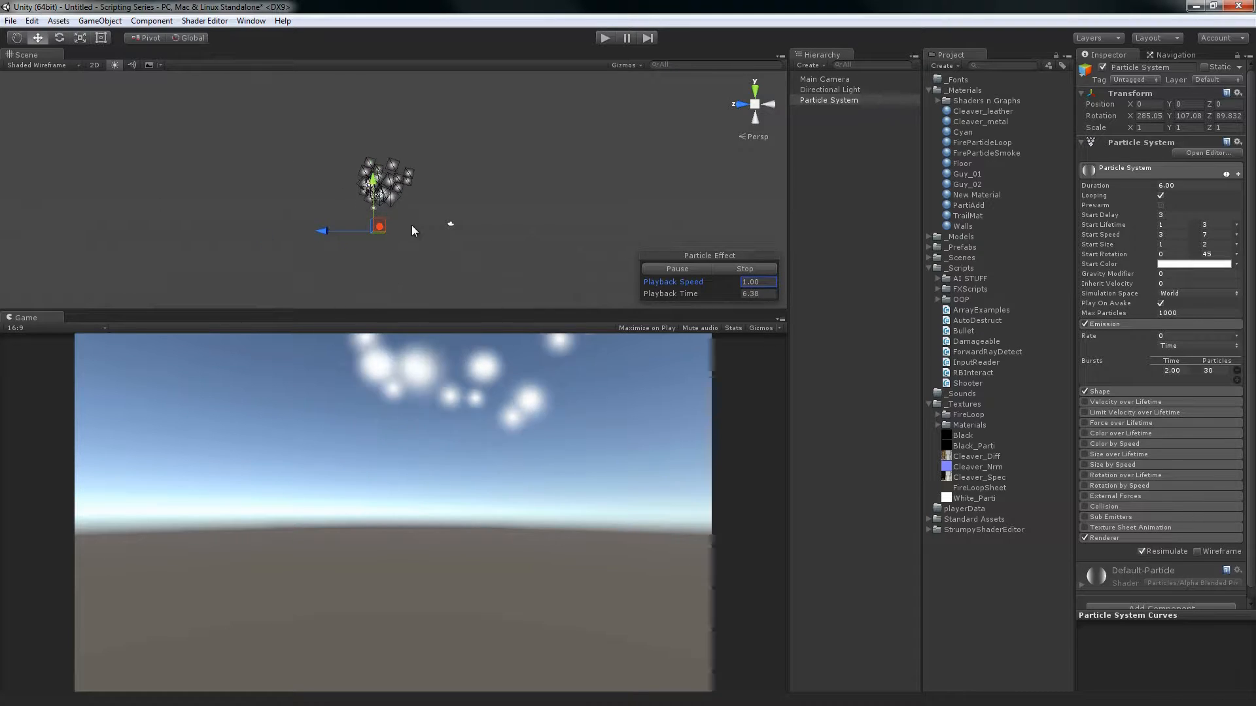
click(756, 269)
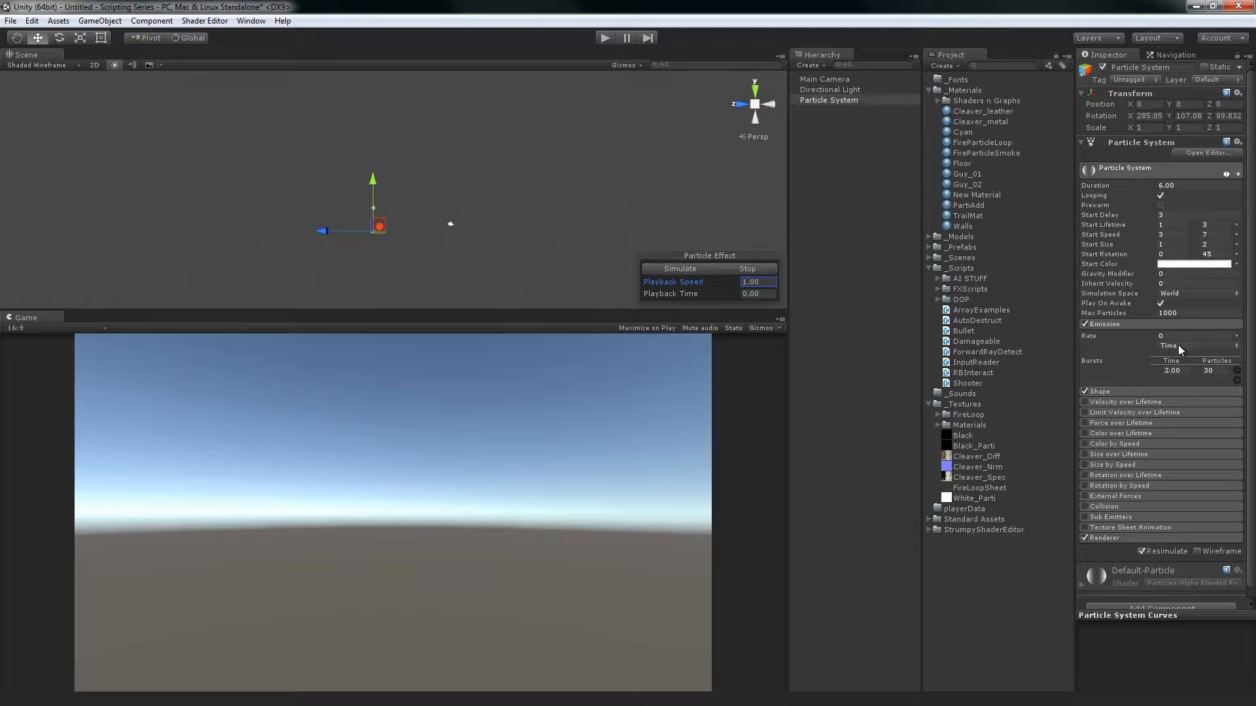
click(1172, 214)
Add a second burst of 30 particles at time 0.00, simulate both bursts, and remove the second one
click(1236, 380)
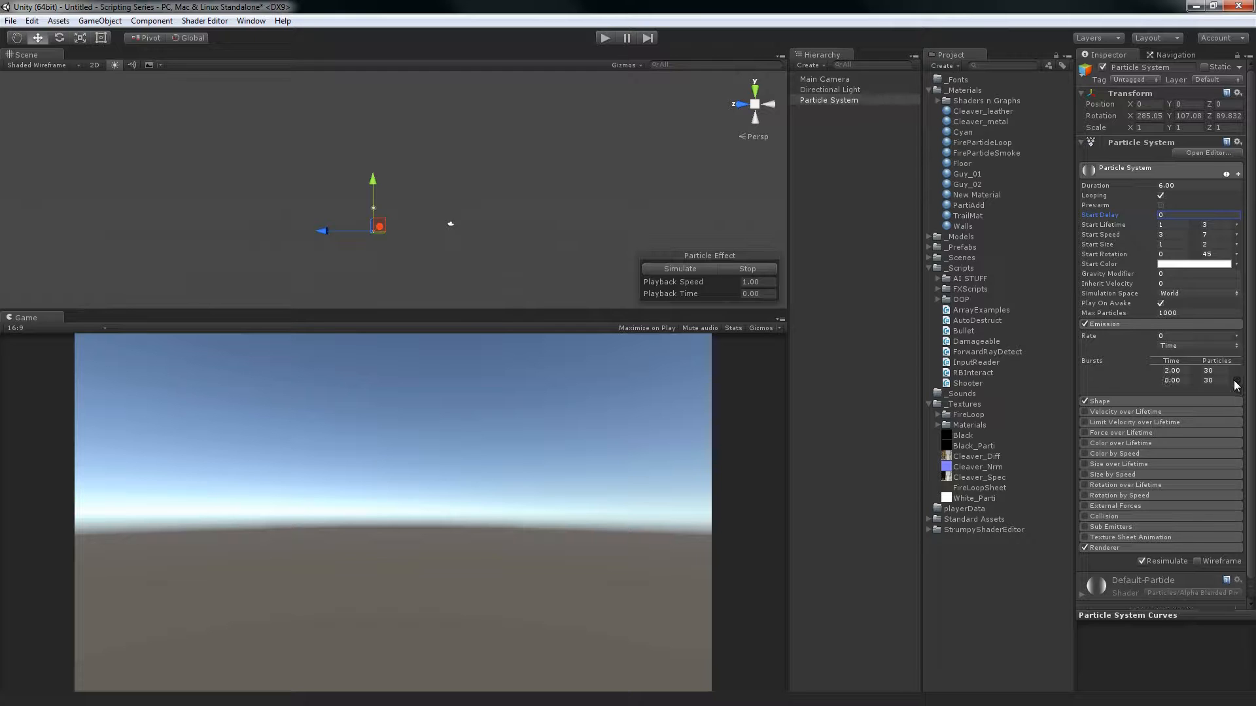
click(702, 272)
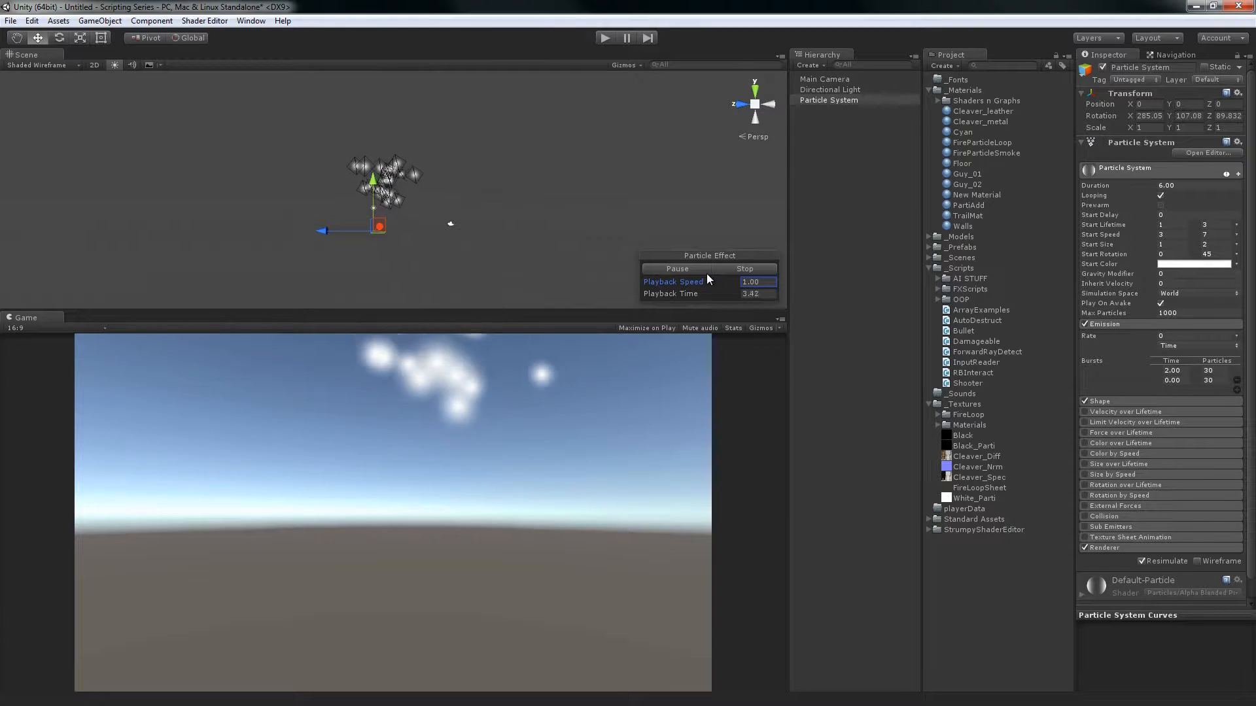
click(767, 265)
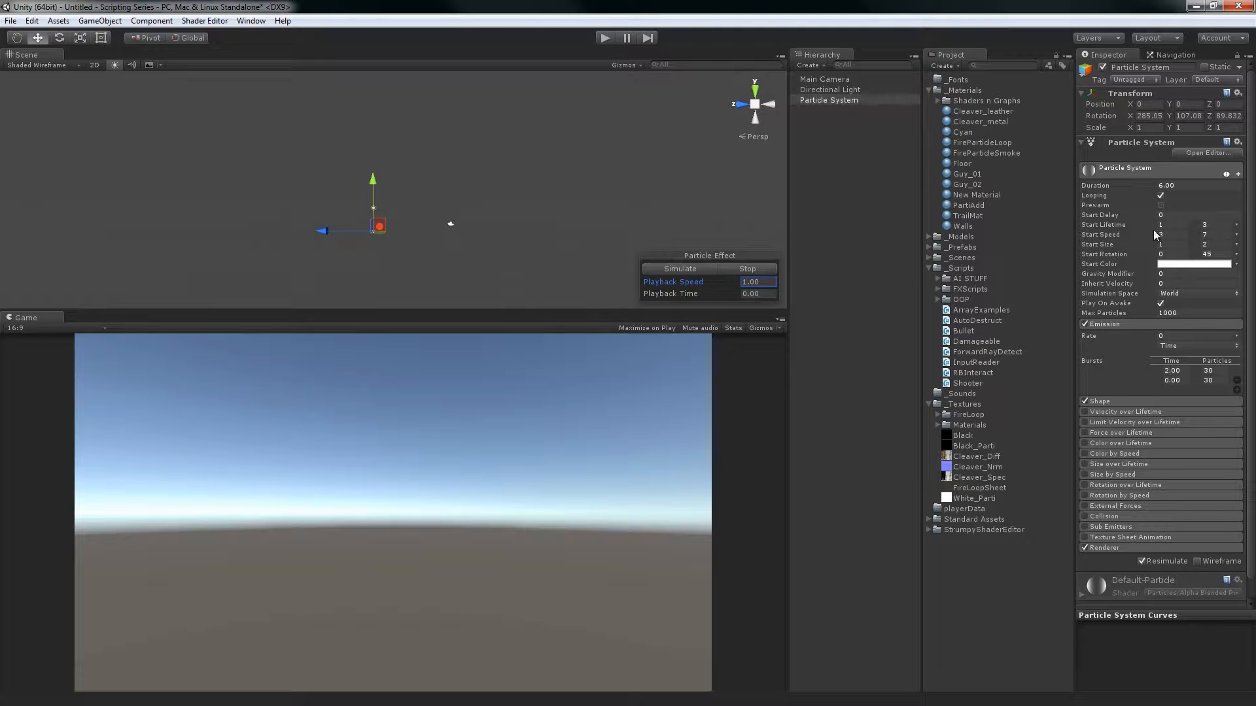
scroll(1236, 334, down, 1)
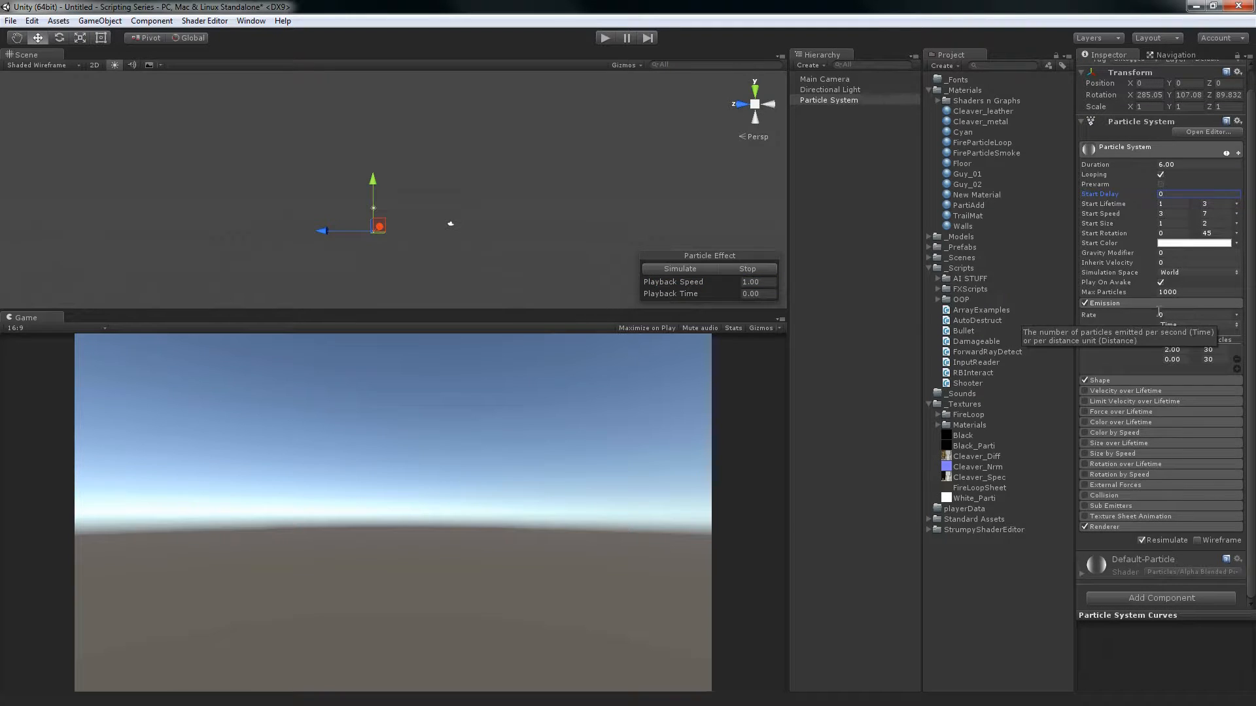
click(1237, 359)
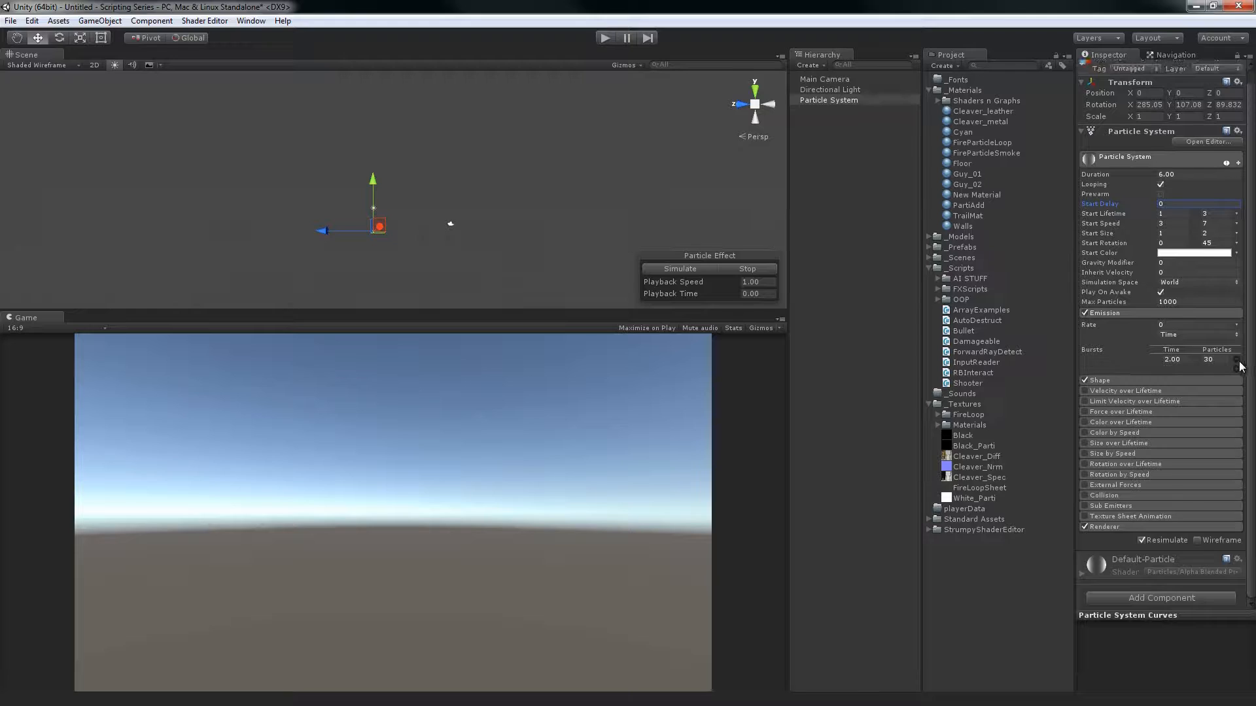
Remove the remaining burst in favour of a steady emission Rate of 10, and expand the Shape module's settings
click(1237, 362)
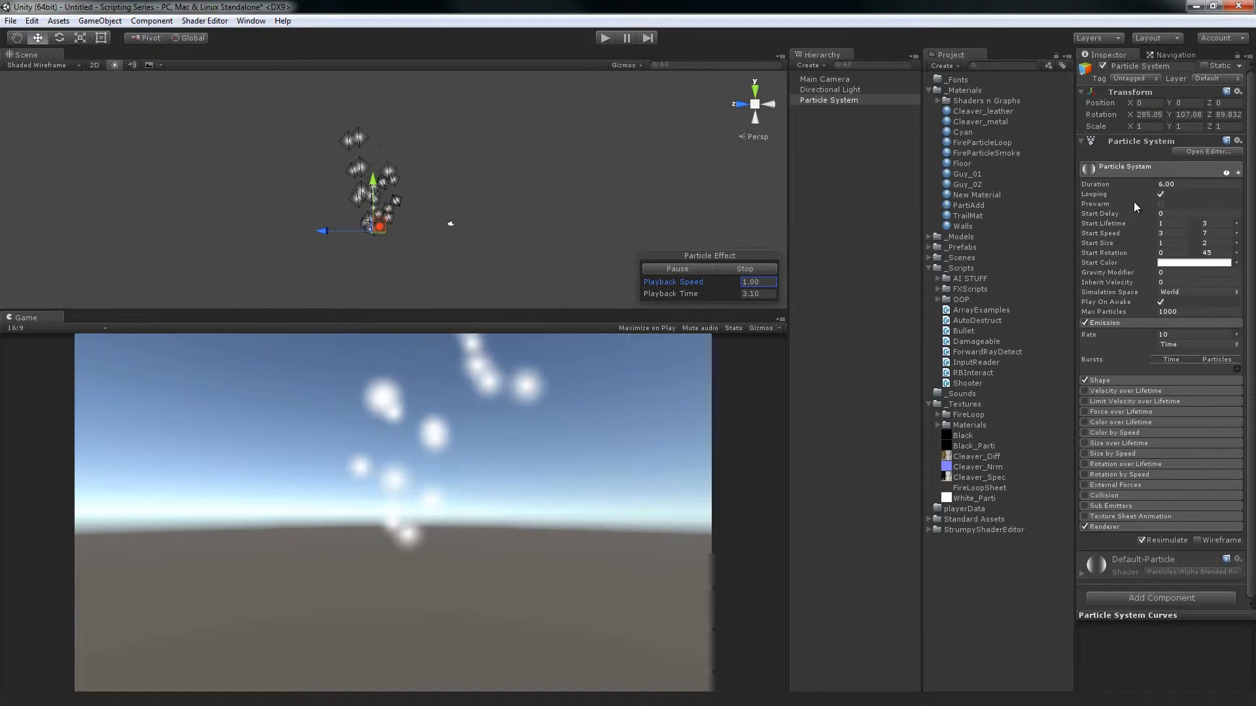
click(1118, 390)
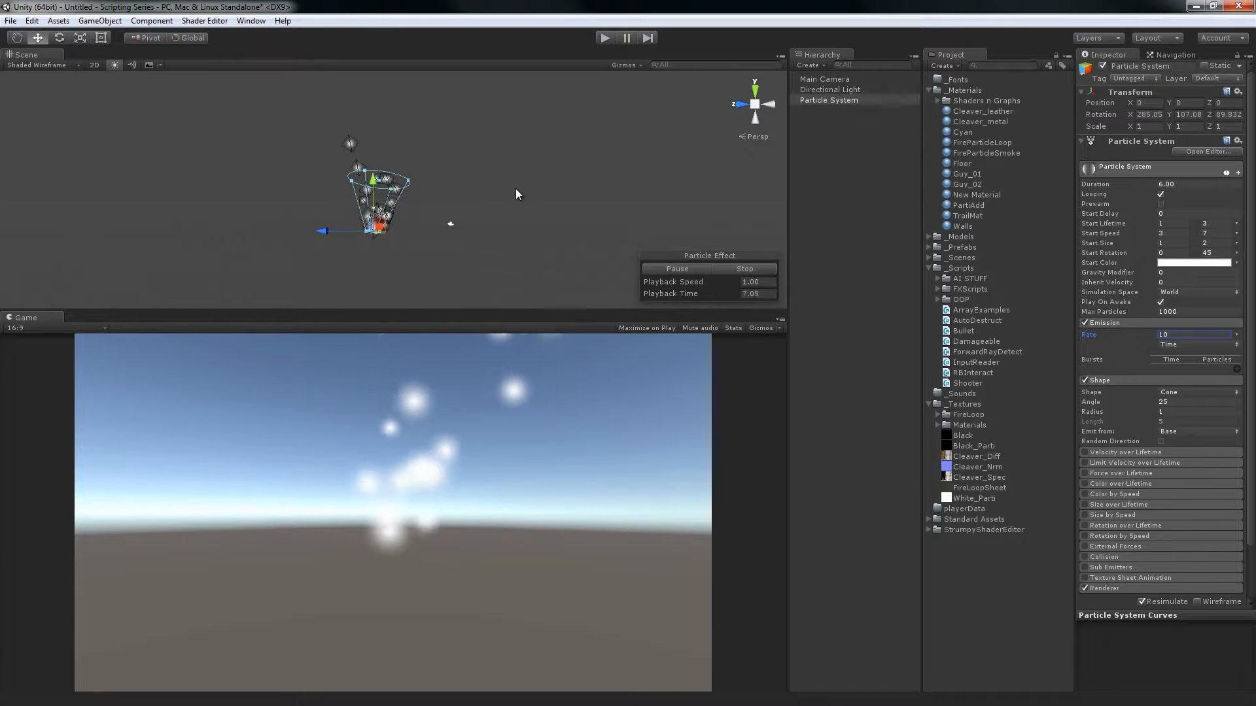
alt+drag(406, 145, 534, 200)
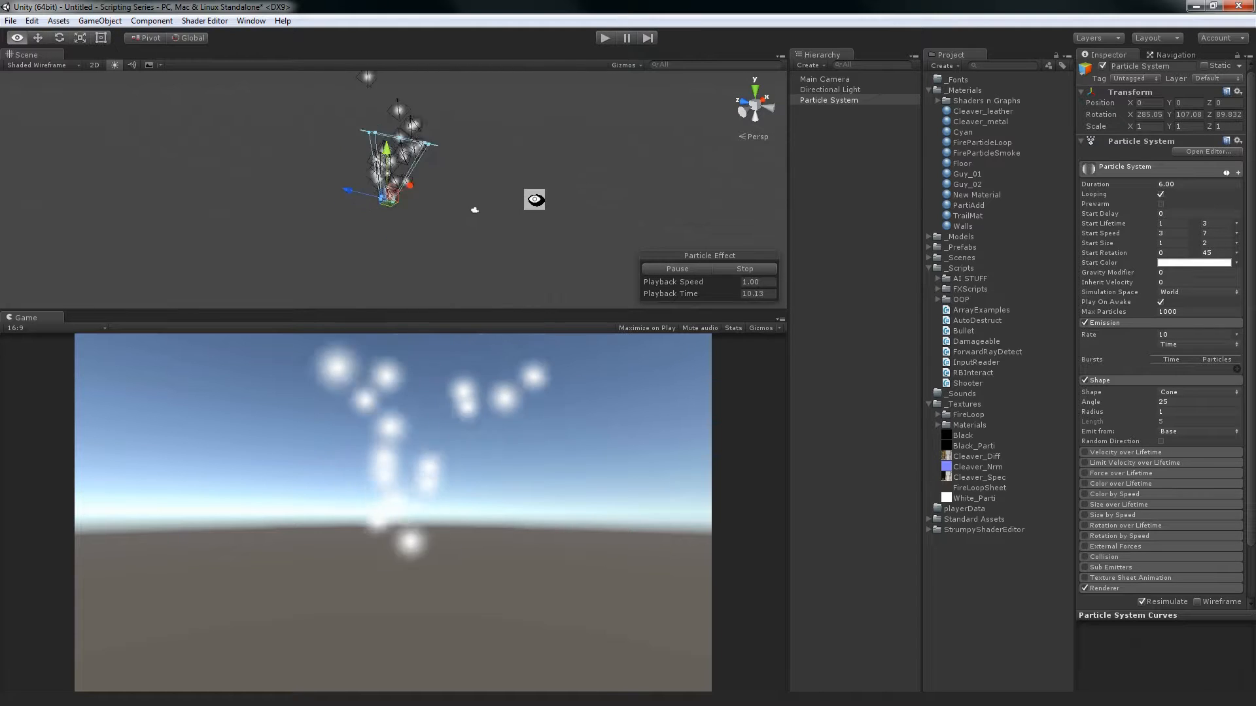
Reset the particle system's rotation to 0 on the X, Y and Z axes
click(1138, 115)
text(0)
key(Tab)
text(0)
key(Tab)
text(0)
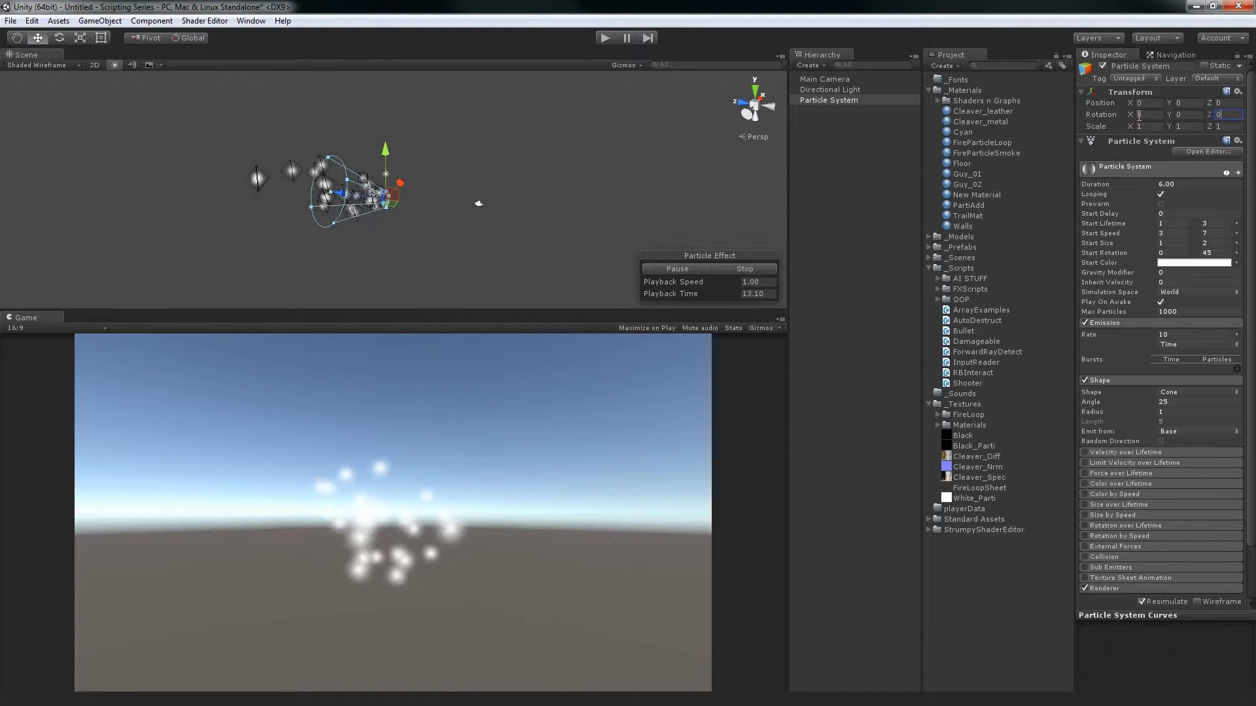
Rotate the particle system to -90 on the X axis so its cone points straight up, and reselect it
key(e)
alt+drag(459, 141, 541, 247)
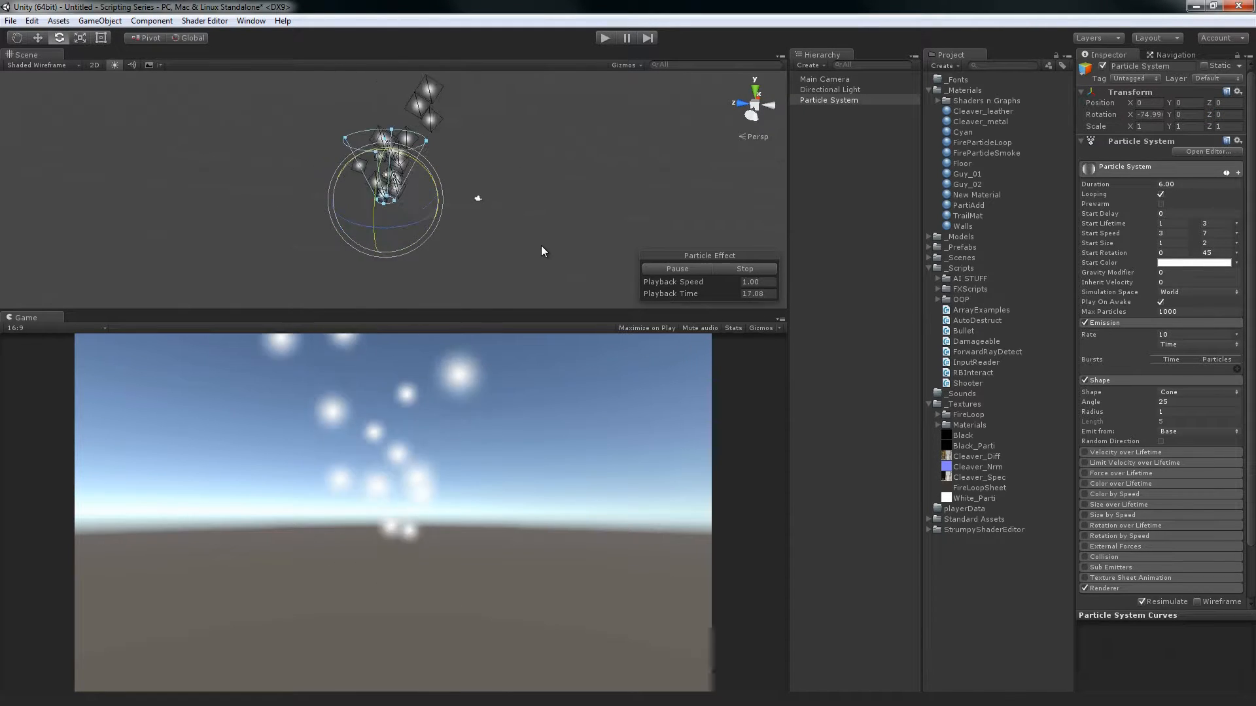
alt+drag(370, 172, 628, 197)
click(819, 207)
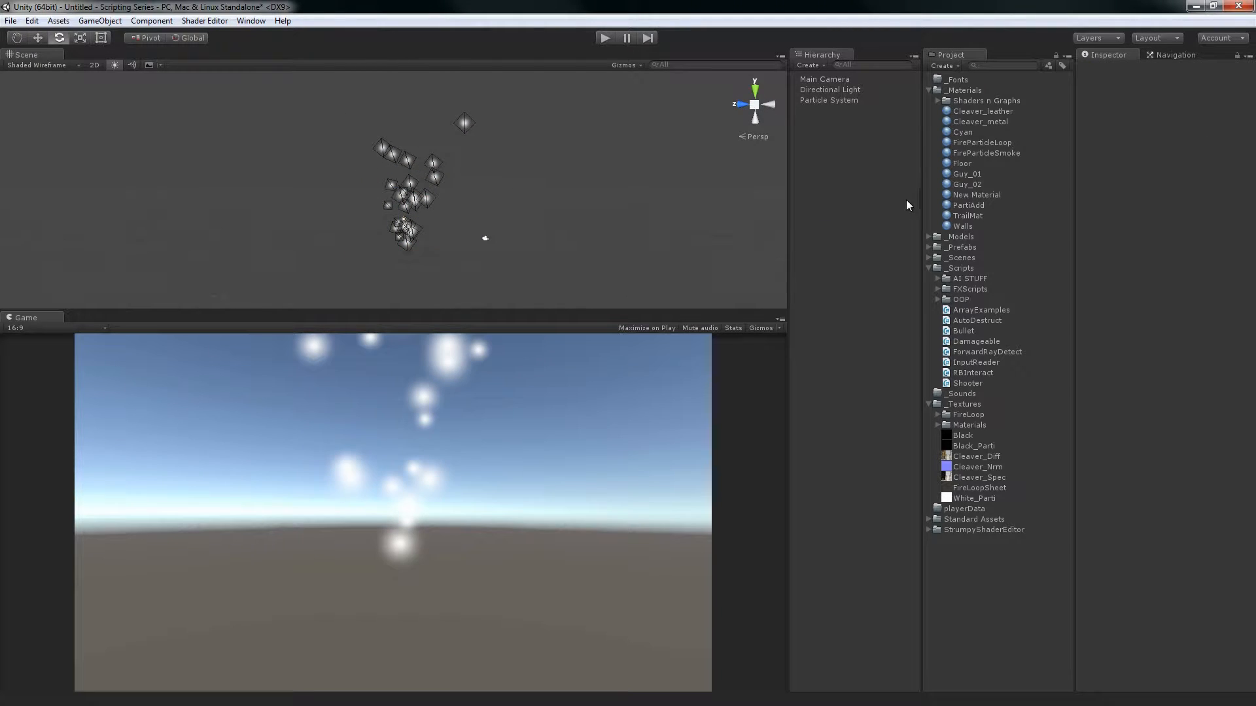
click(850, 100)
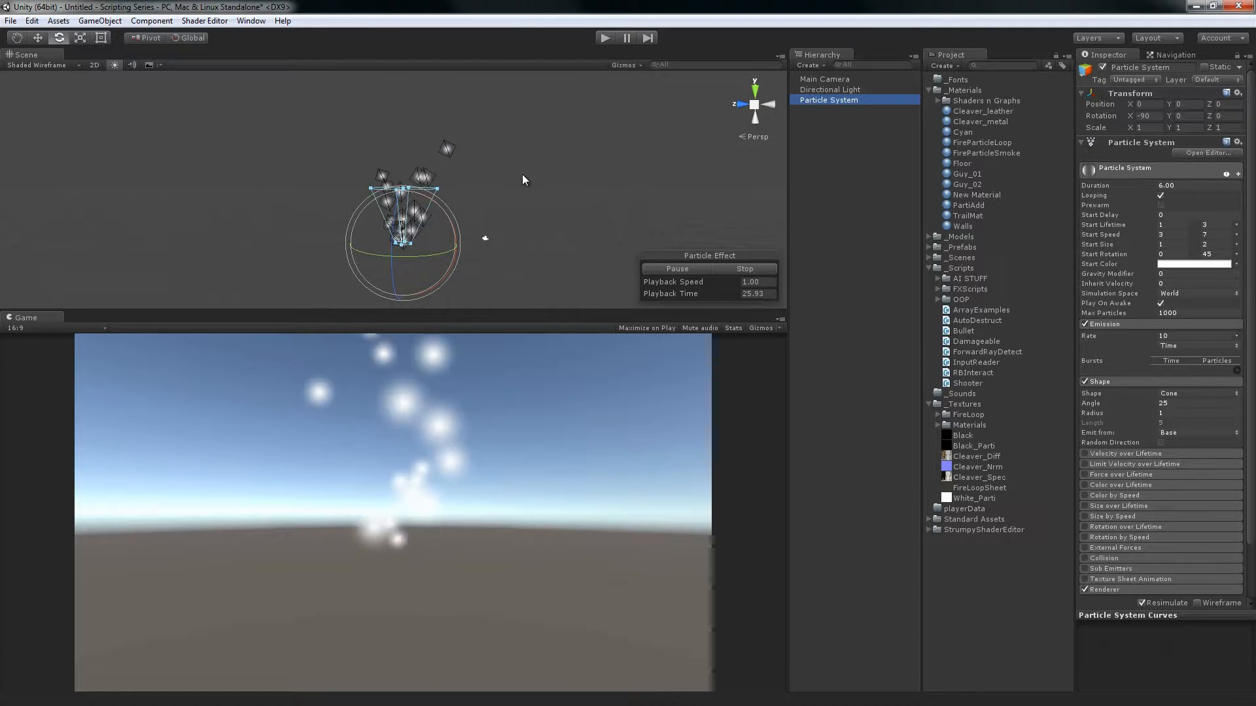
alt+drag(530, 163, 575, 201)
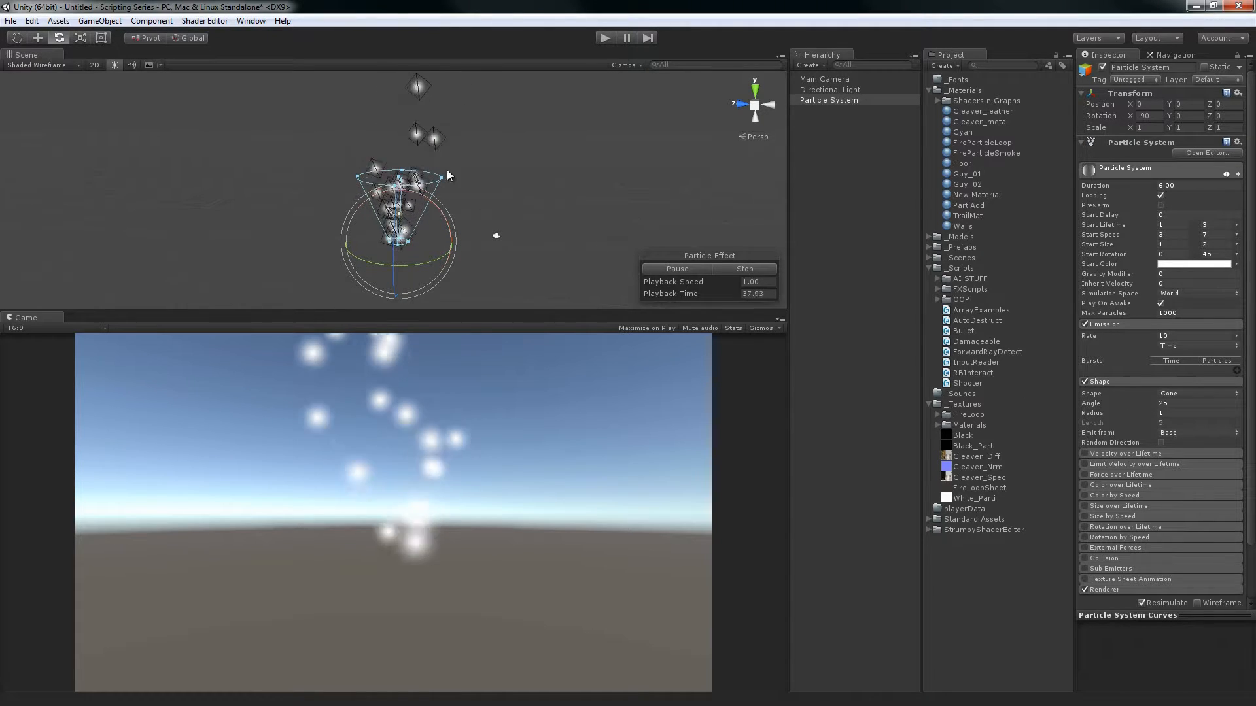
Reshape the emission cone in the scene to an Angle of about 36.2, Start Speed of about 3.2 to 7.4 and Radius of about 2.3
drag(441, 175, 467, 178)
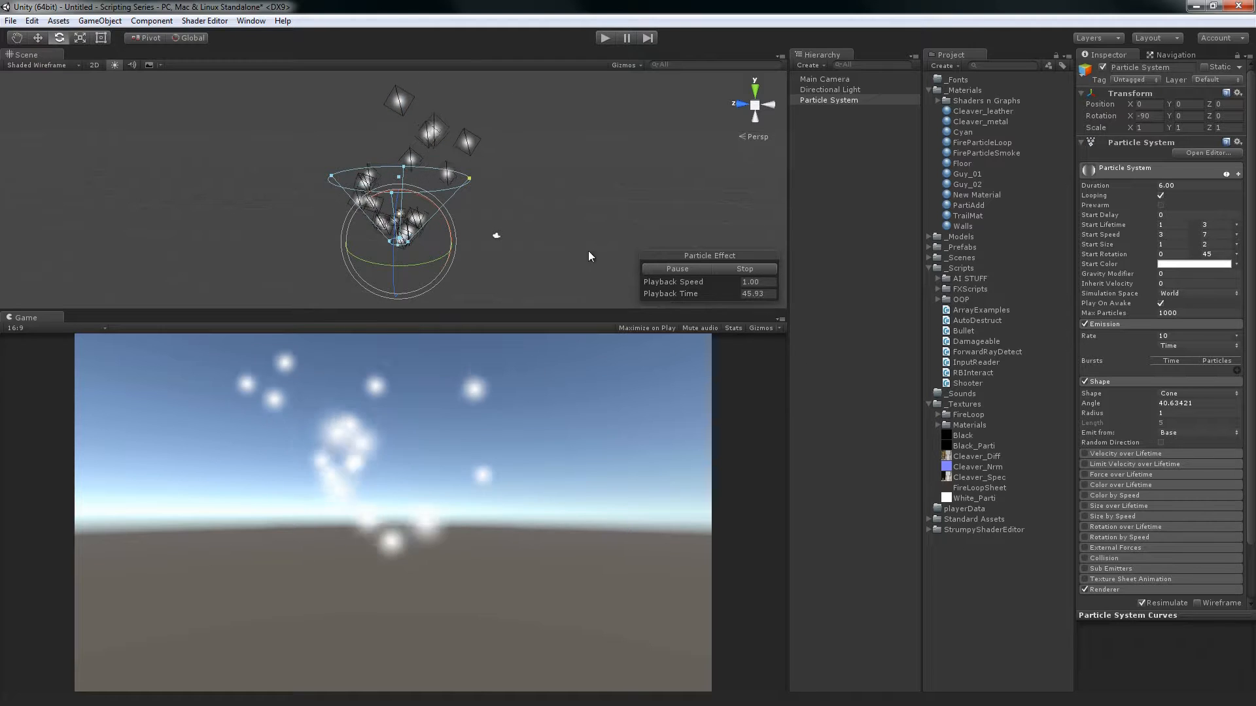
click(459, 178)
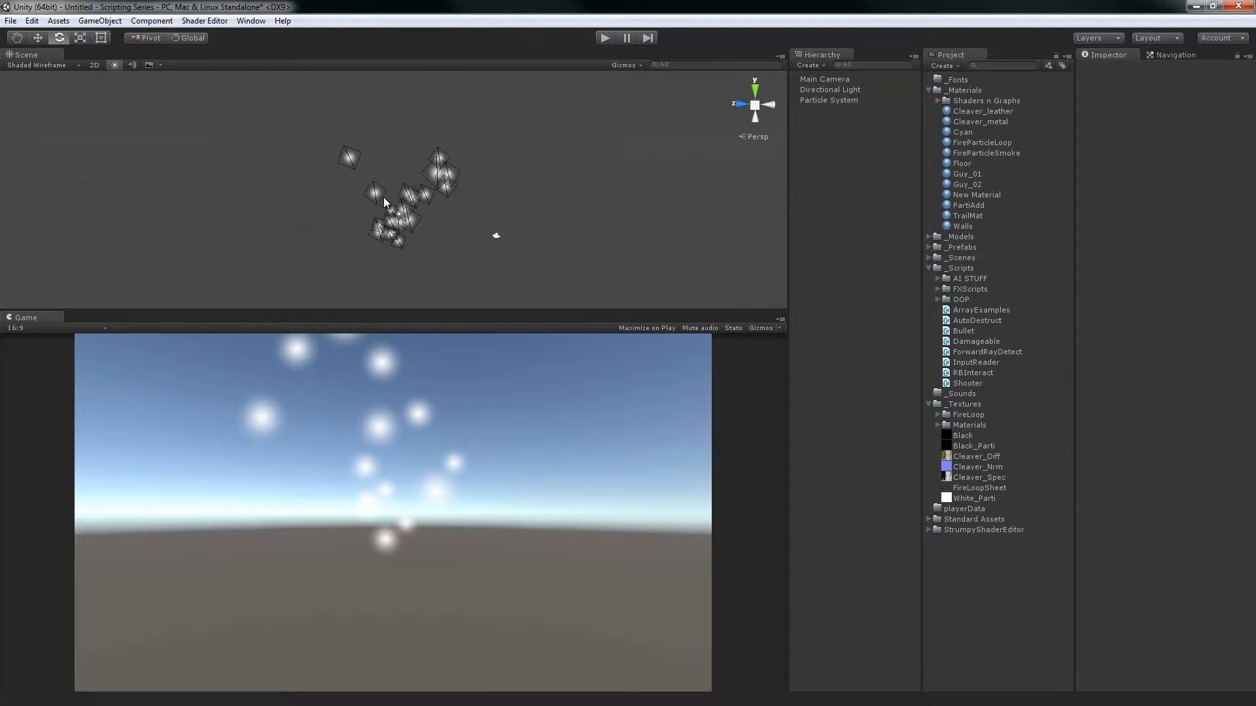
click(410, 211)
drag(467, 178, 414, 174)
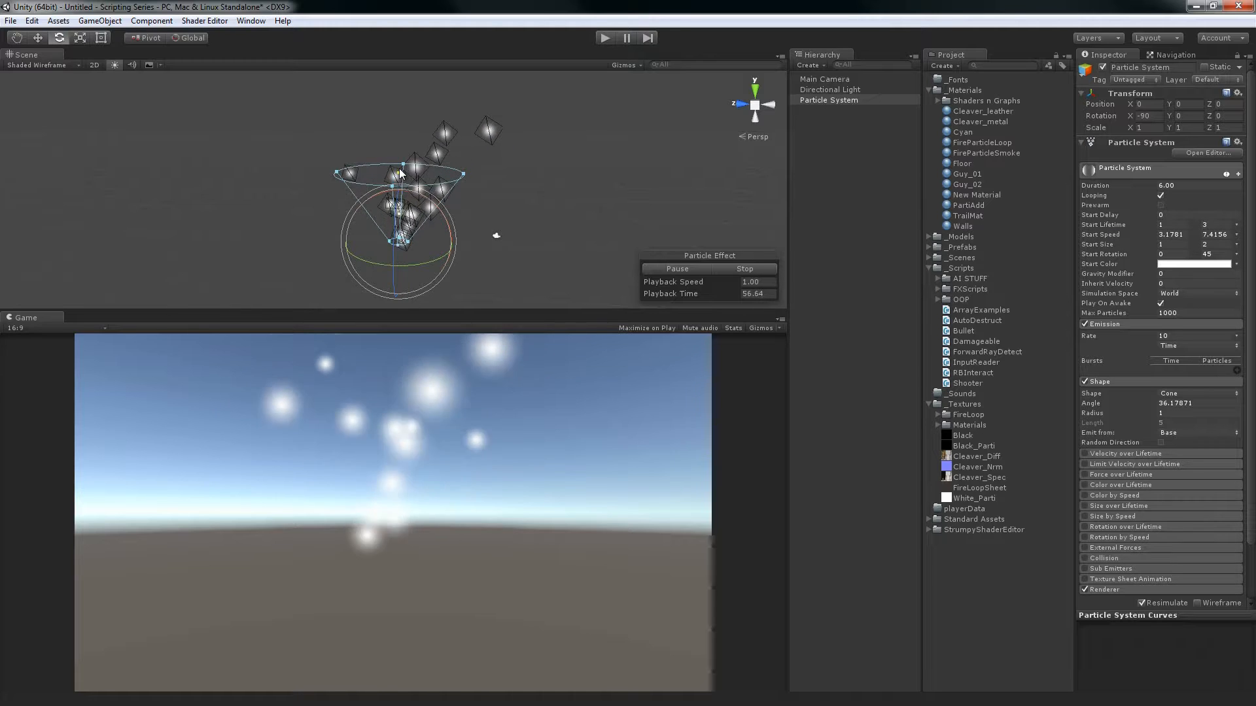
mouse_move(399, 172)
mouse_down()
mouse_move(409, 148)
mouse_move(412, 186)
mouse_move(413, 174)
mouse_up()
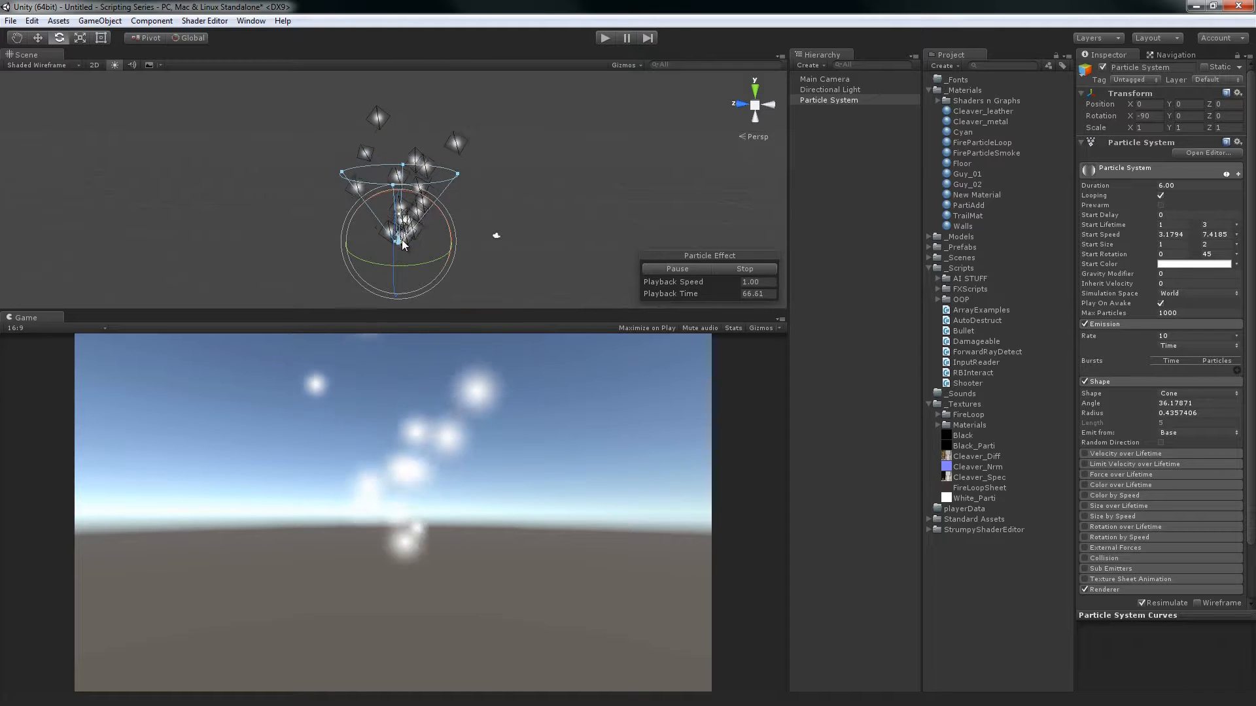
mouse_move(405, 240)
mouse_down()
mouse_move(438, 237)
mouse_move(419, 242)
mouse_up()
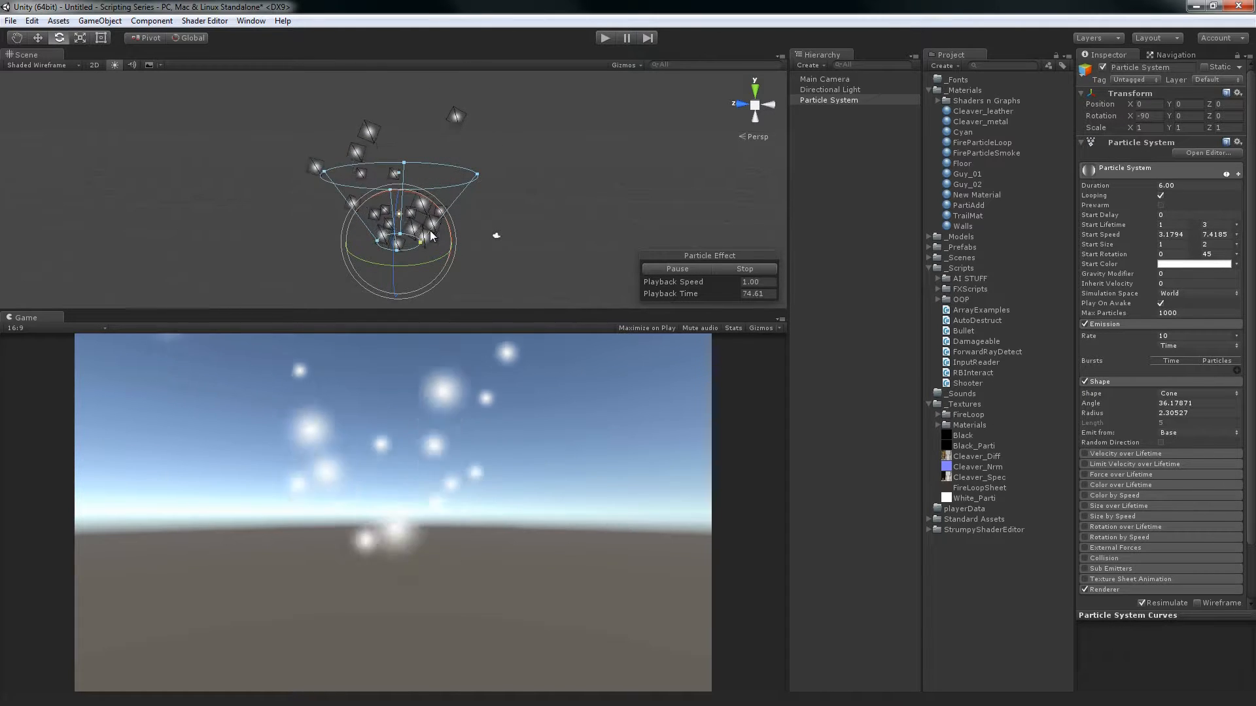
Set the cone shape to emit from Base Shell and examine the emission around the base's rim from the side and above
click(1171, 434)
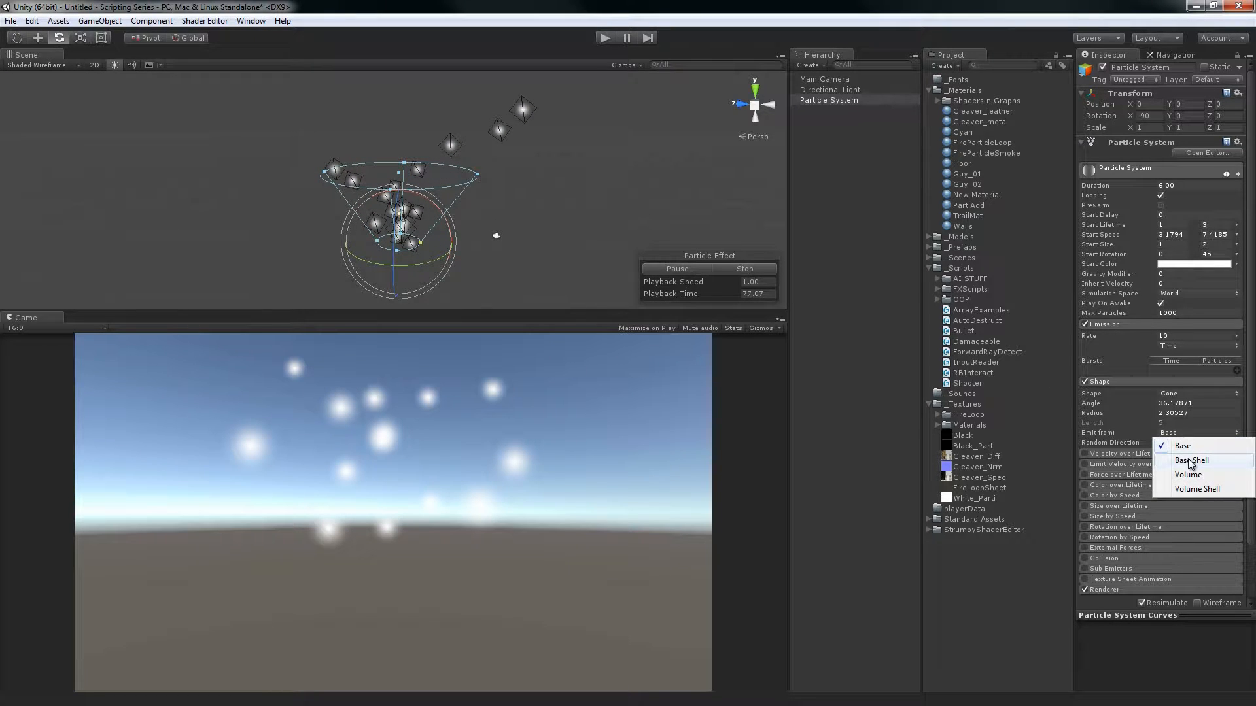
click(556, 6)
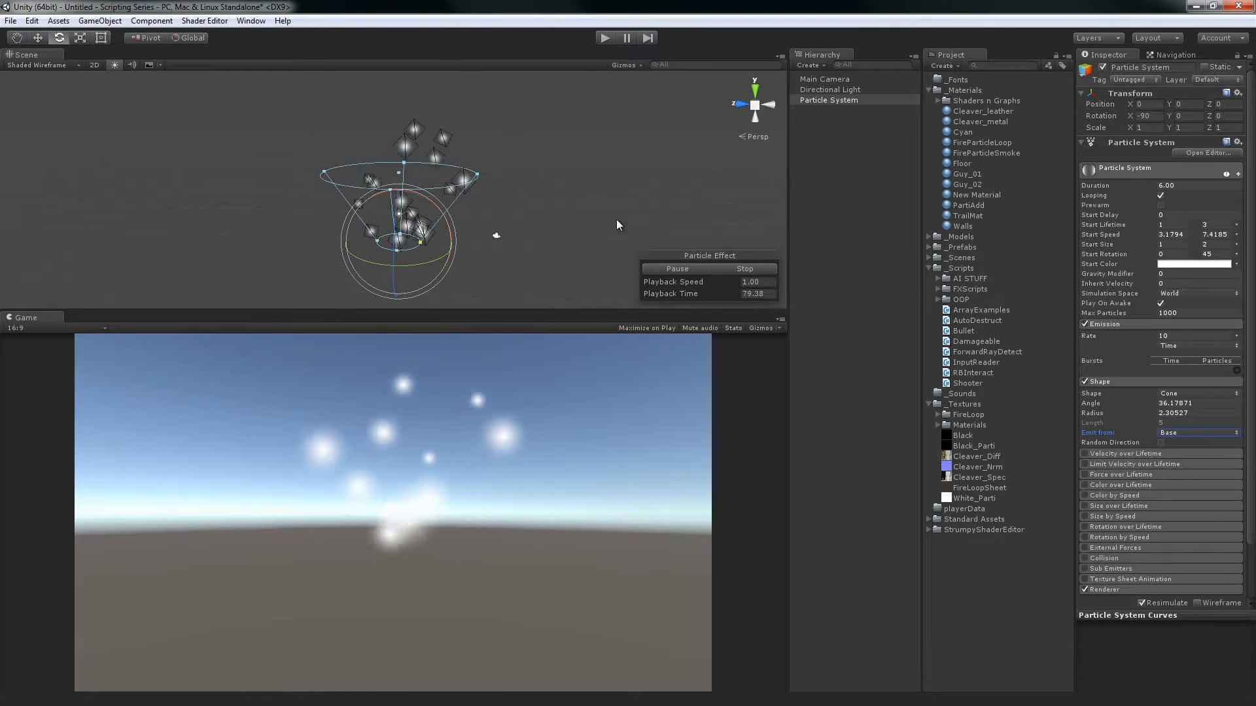
alt+drag(621, 216, 666, 126)
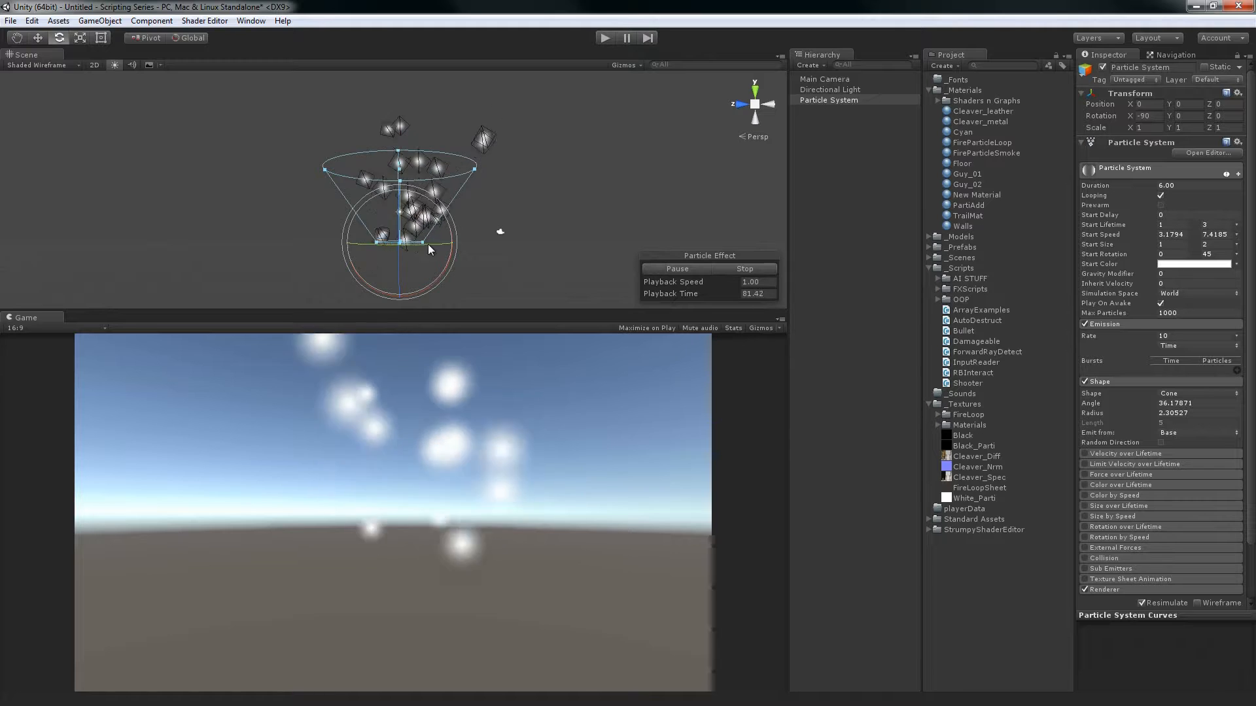
alt+drag(591, 207, 552, 221)
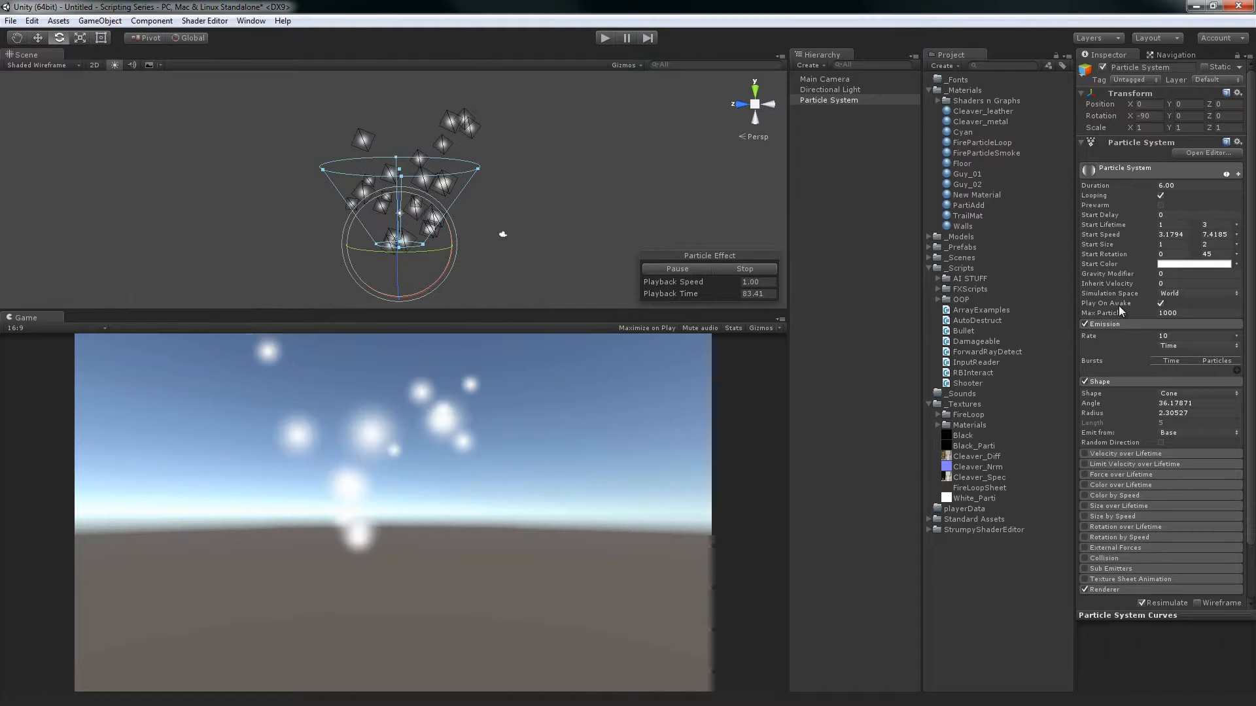
click(1175, 432)
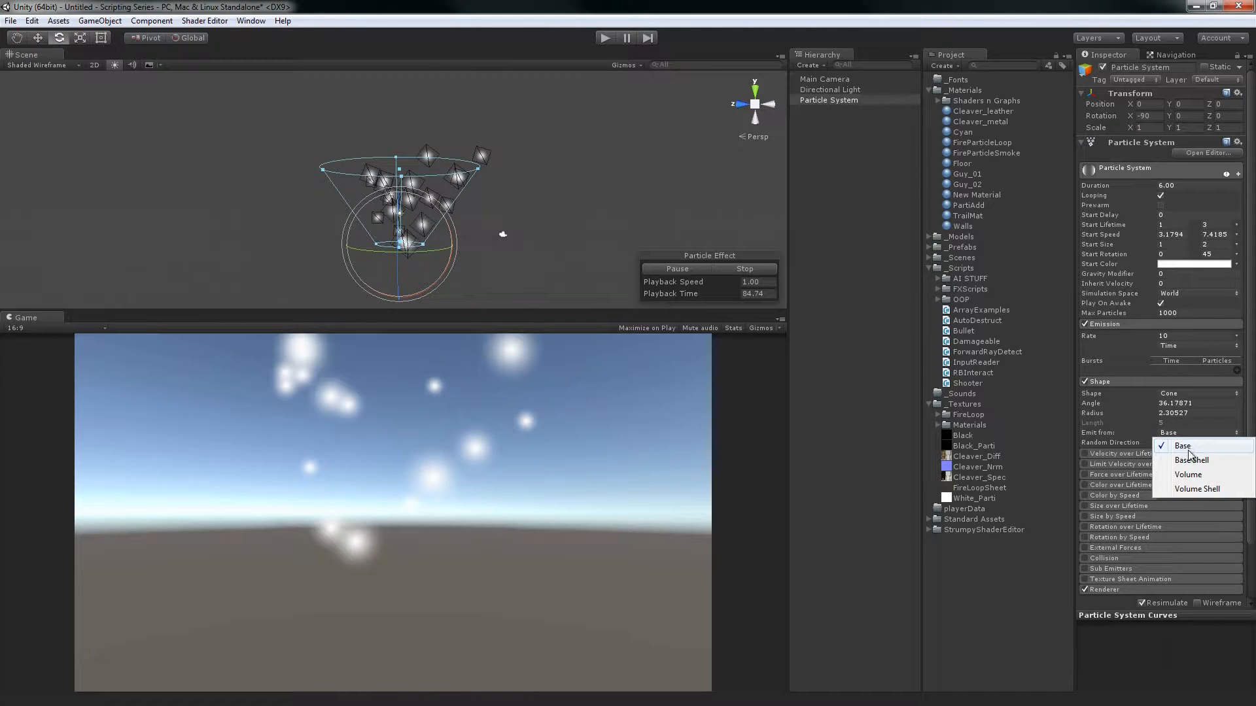
click(1192, 461)
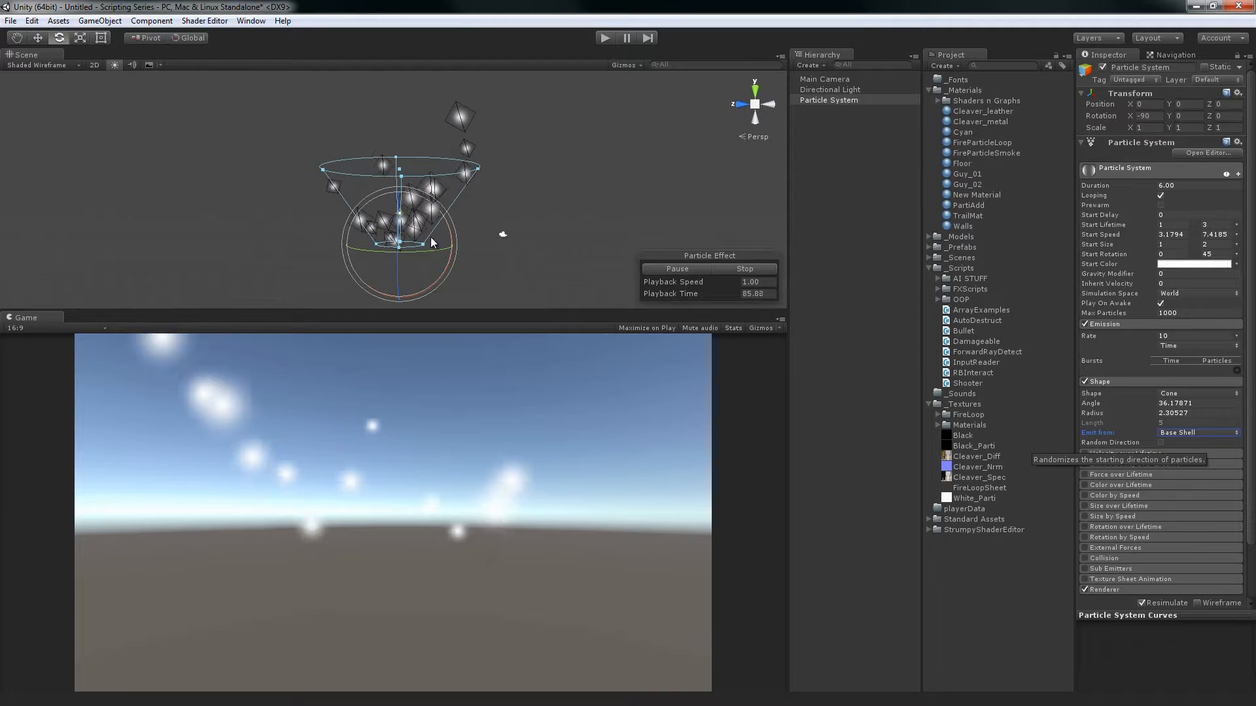
alt+drag(485, 196, 499, 549)
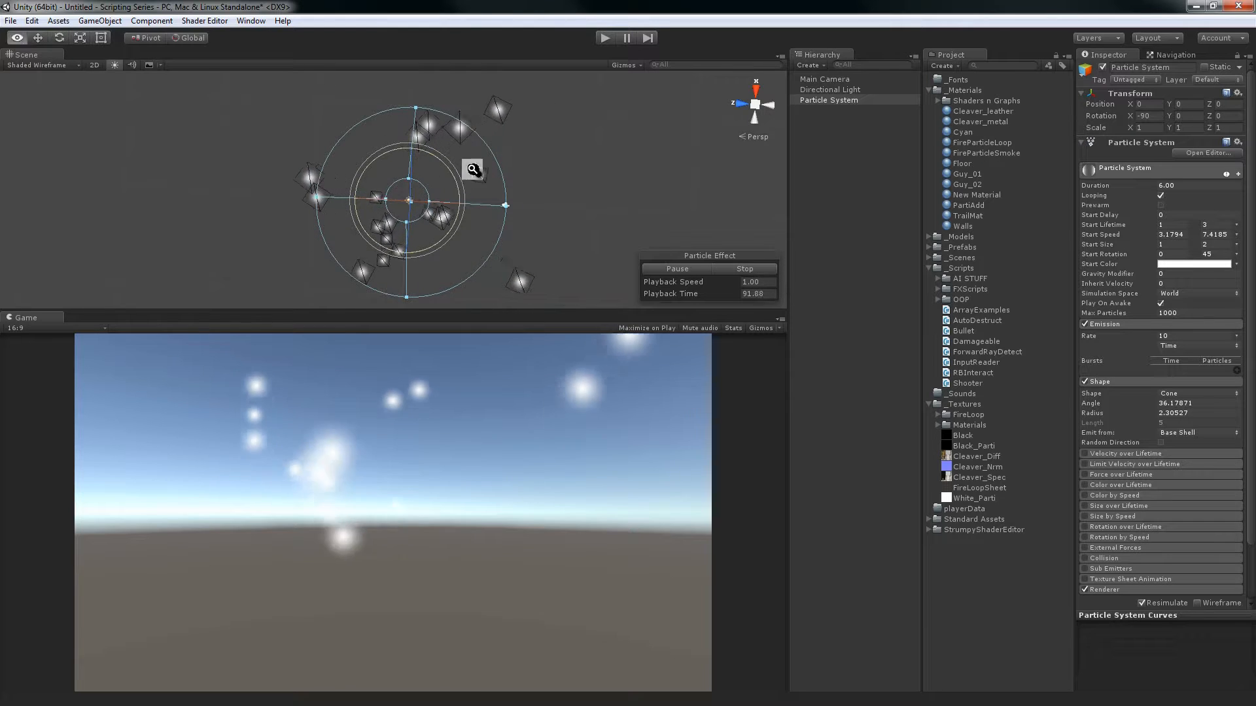
alt+drag(471, 168, 443, 190)
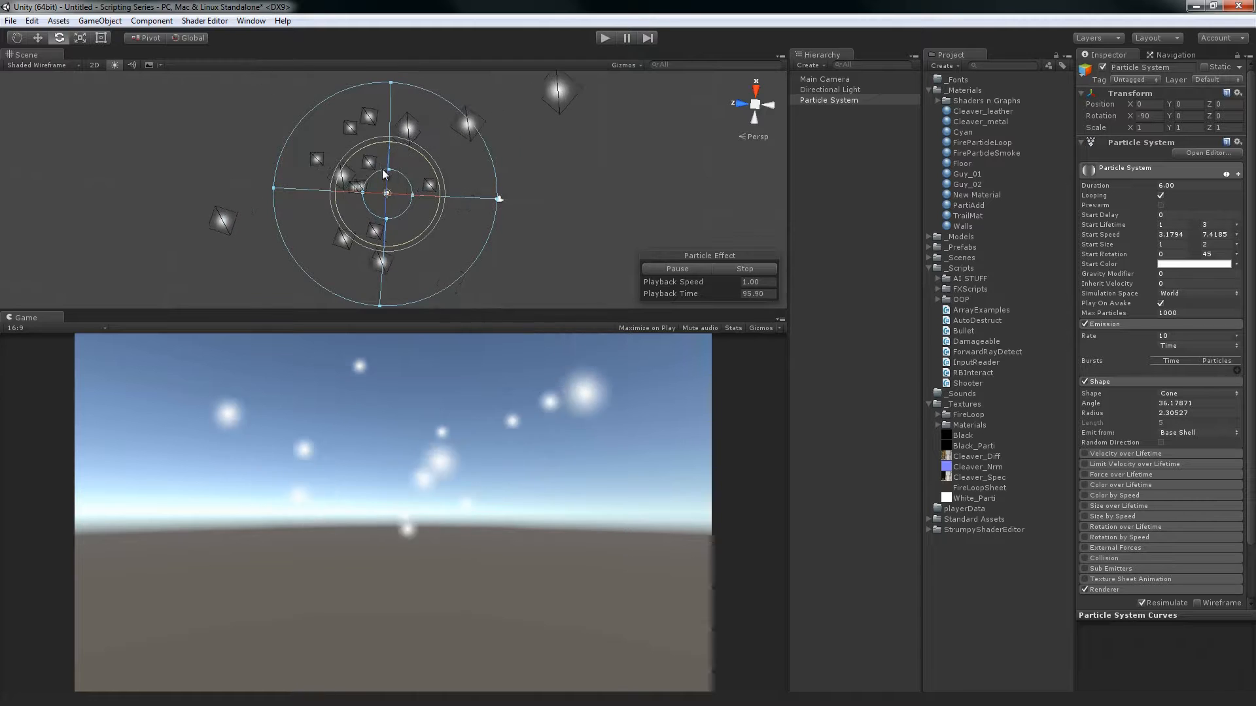
alt+drag(375, 215, 437, 98)
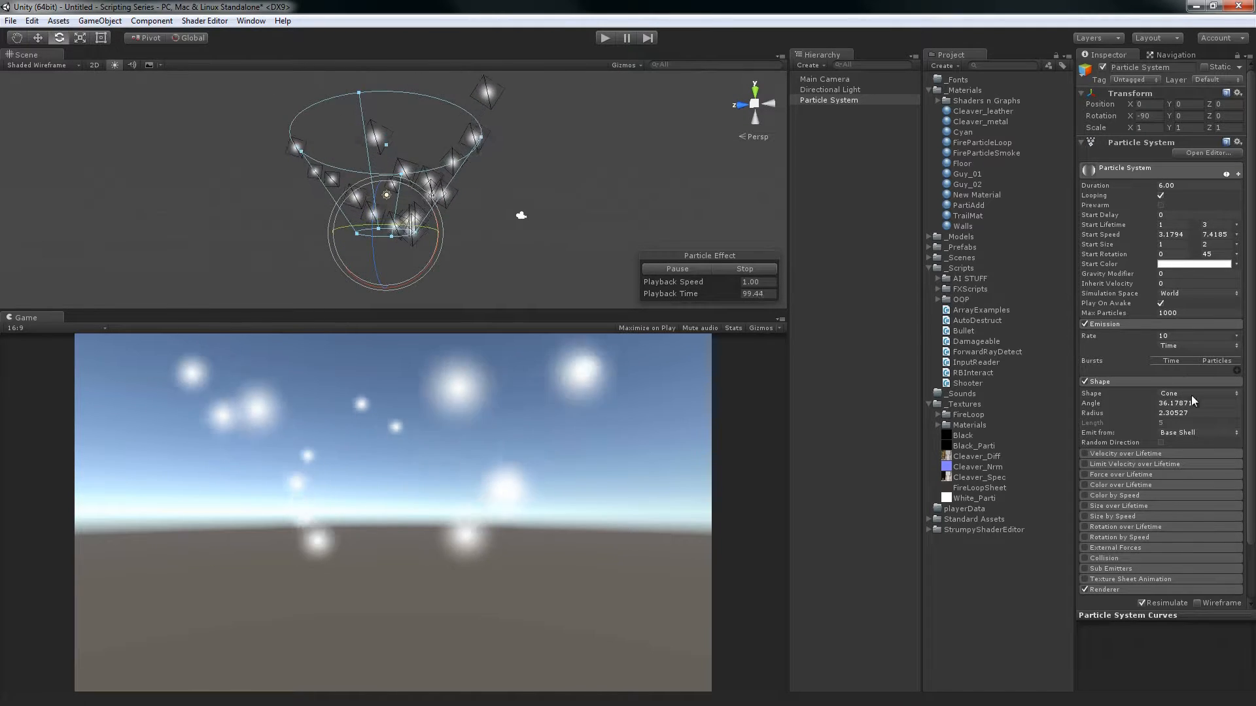
Switch the cone's emission source to Volume and examine how particles spawn inside the cone
click(1194, 432)
click(1198, 483)
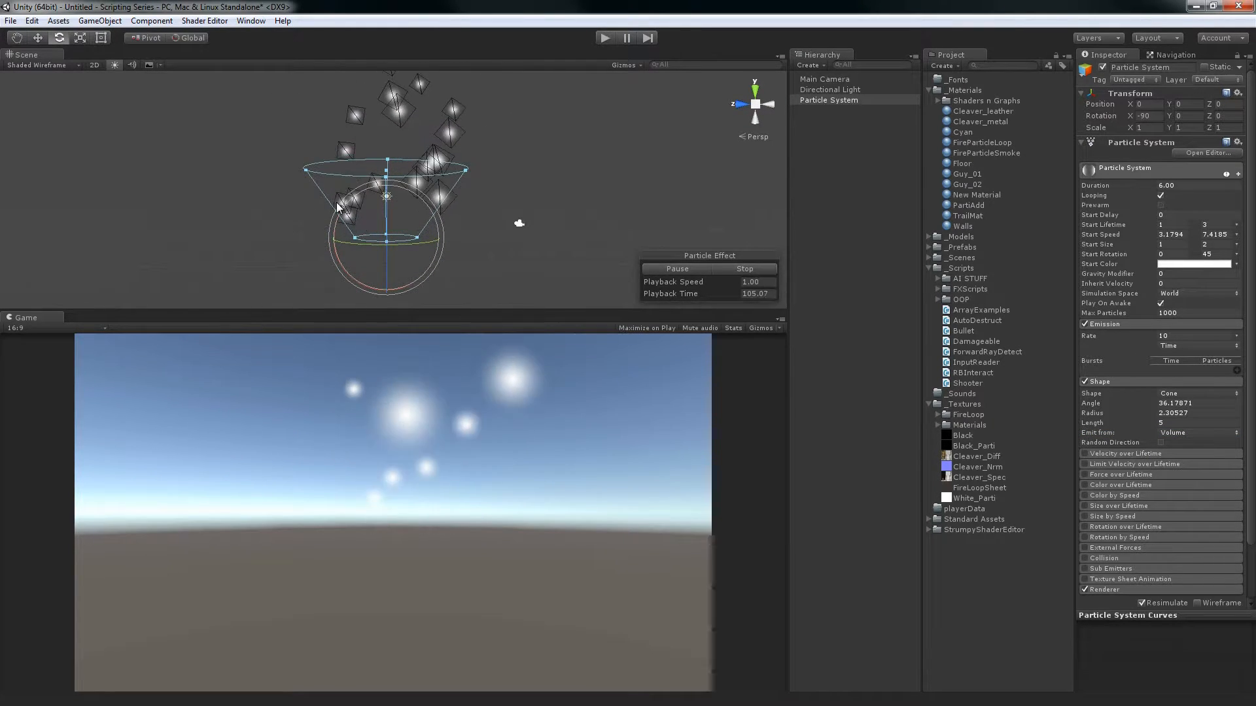
alt+drag(315, 233, 533, 183)
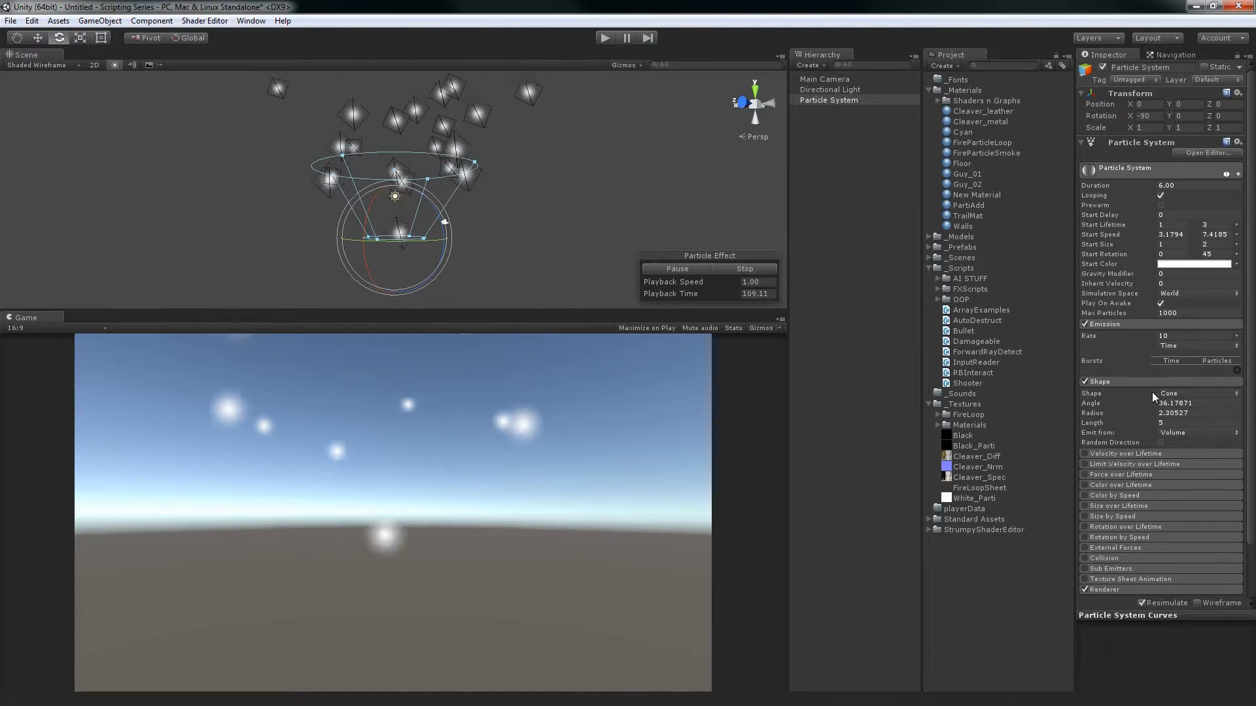
Set the cone to emit from Volume Shell and examine the particles spawning along its outer surface
click(1177, 434)
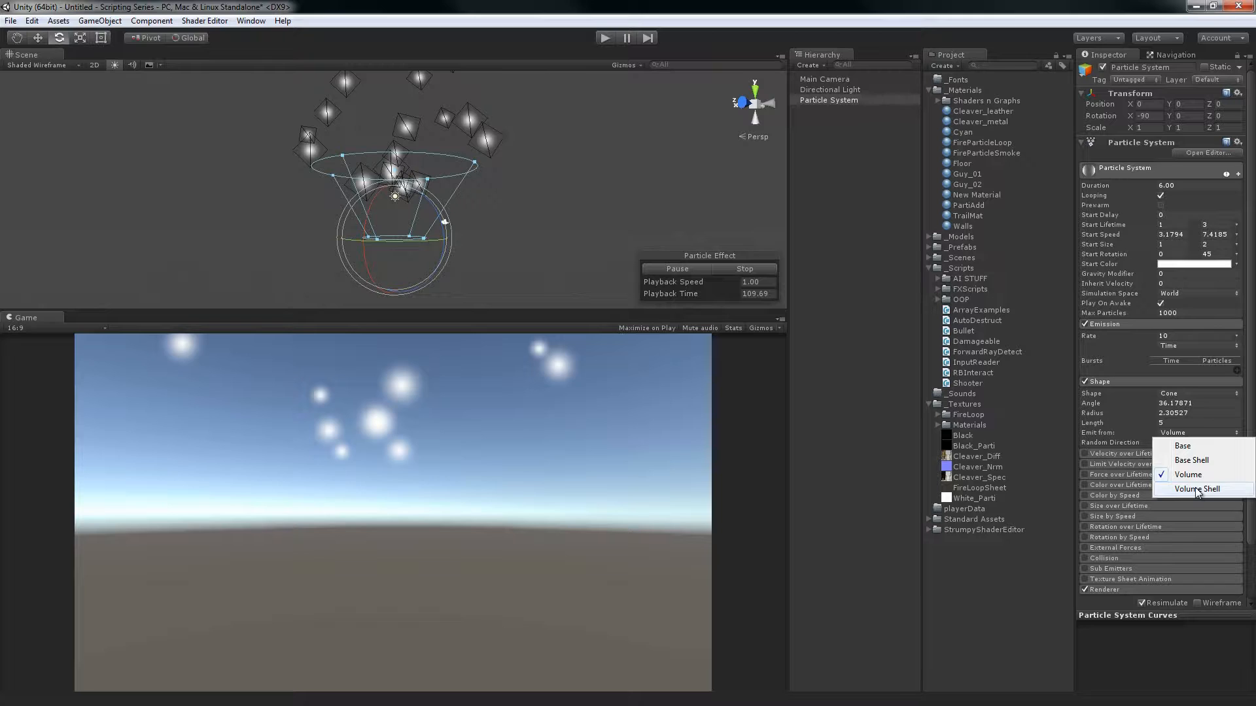
click(1197, 489)
alt+drag(611, 224, 437, 147)
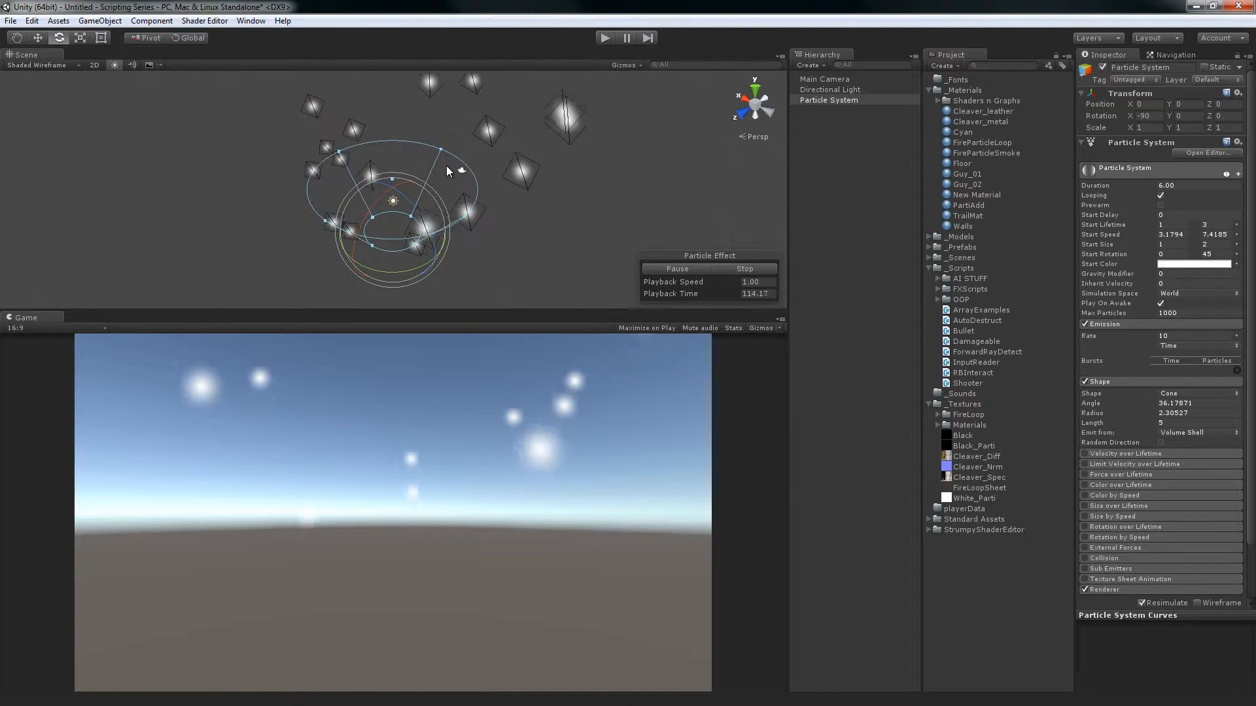
alt+drag(508, 141, 458, 188)
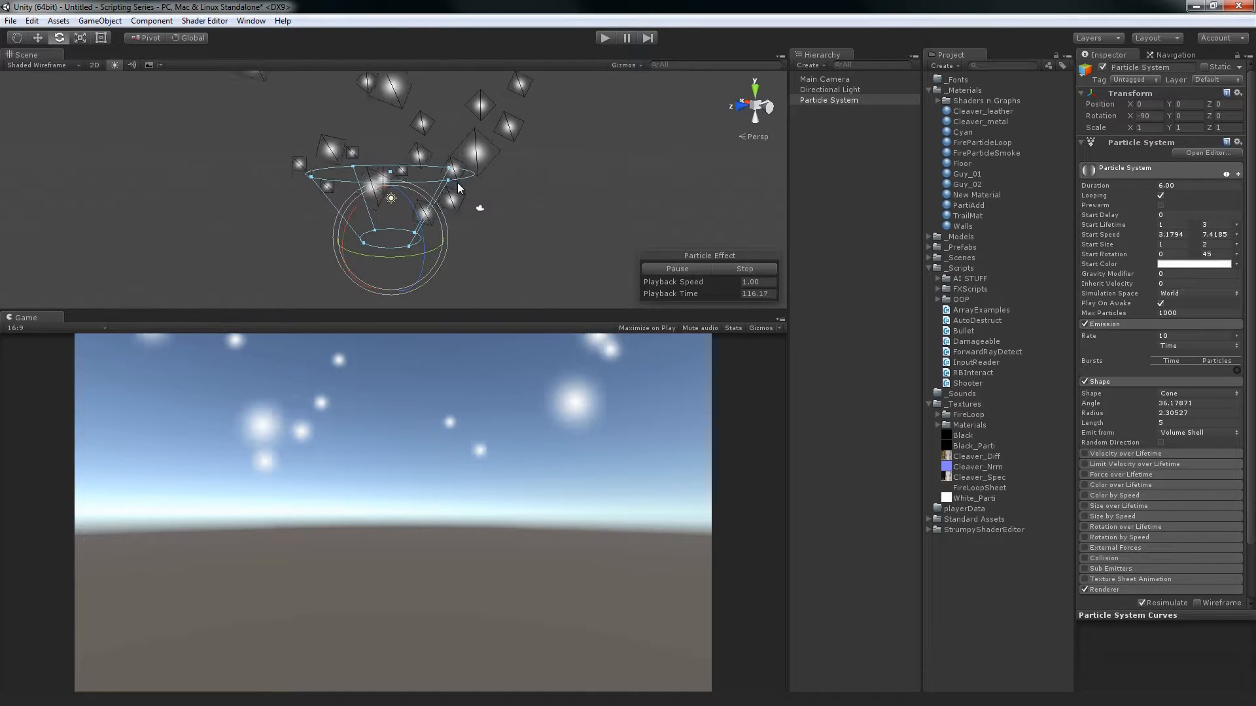
Lengthen the emission cone to a Length of about 7.33
double_click(1173, 424)
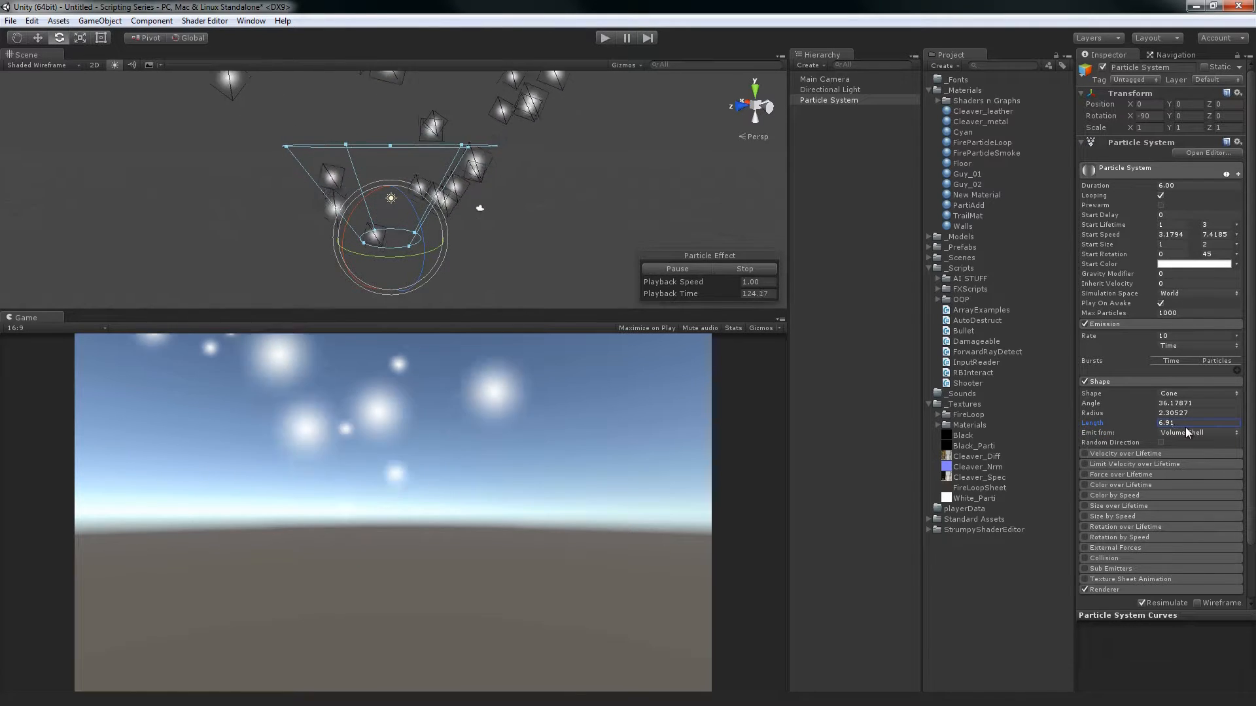
alt+drag(500, 206, 482, 226)
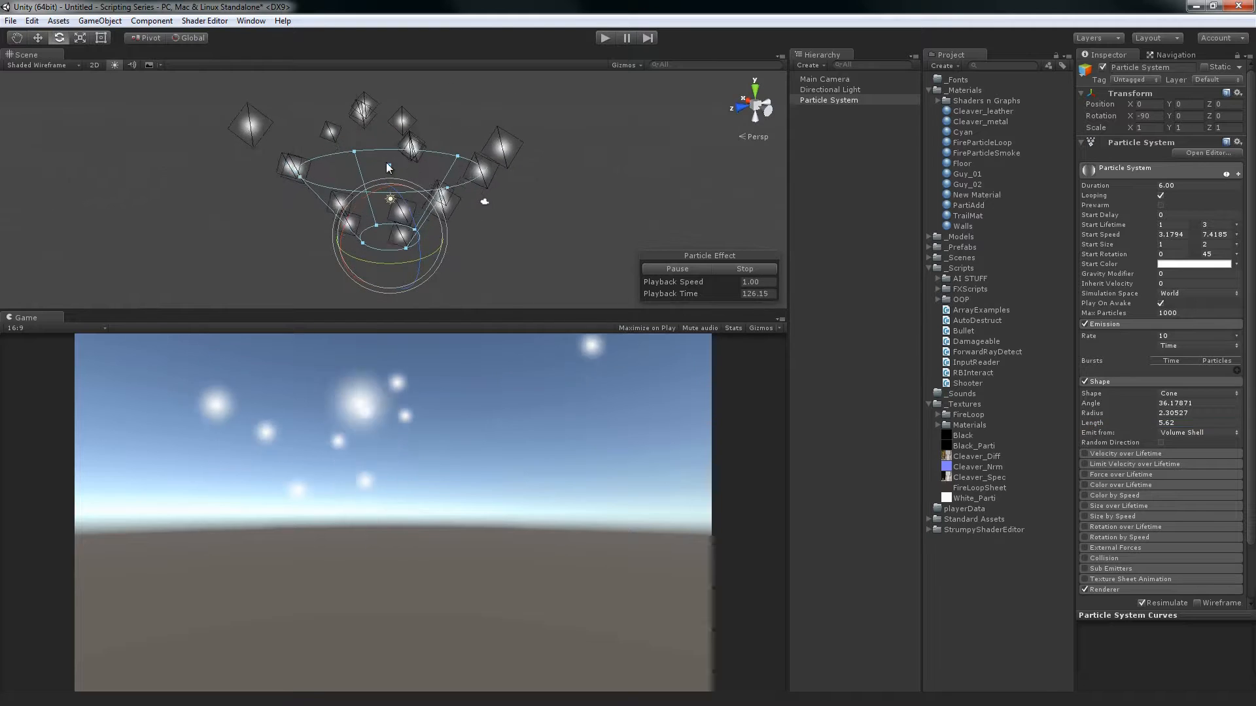
drag(388, 163, 444, 155)
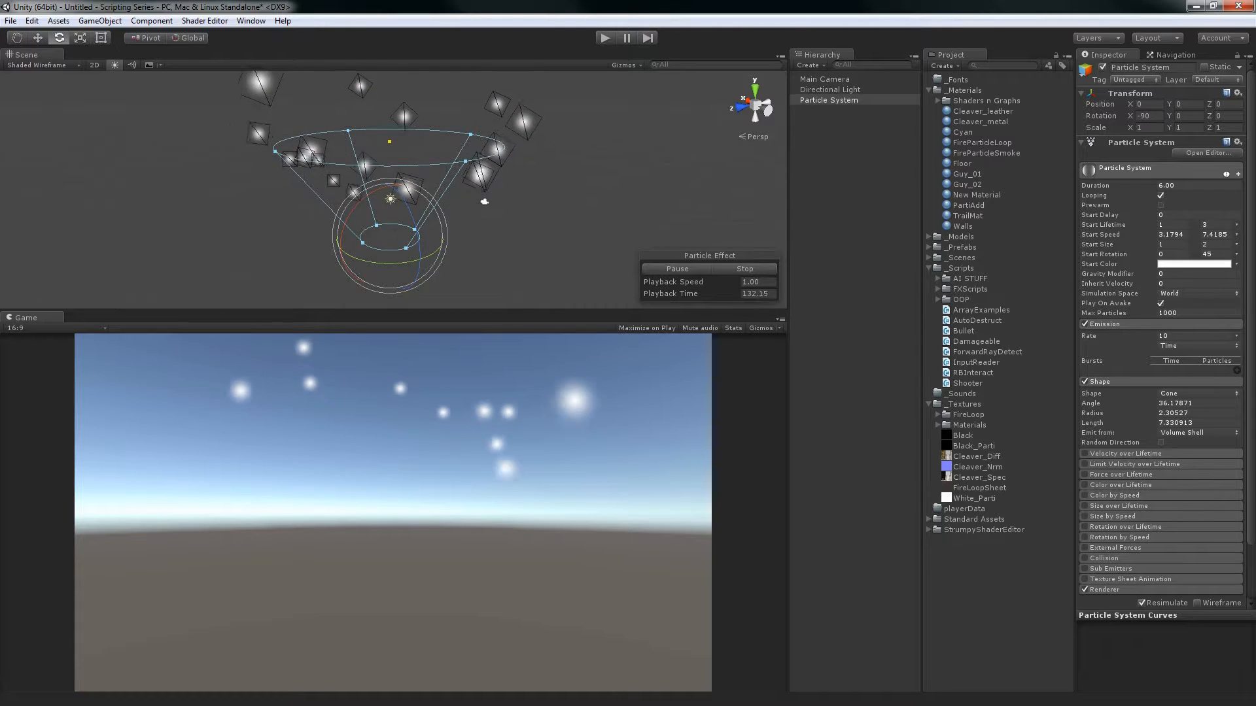
Enable Random Direction for the cone shape and examine the scattered particles from several angles
click(1160, 443)
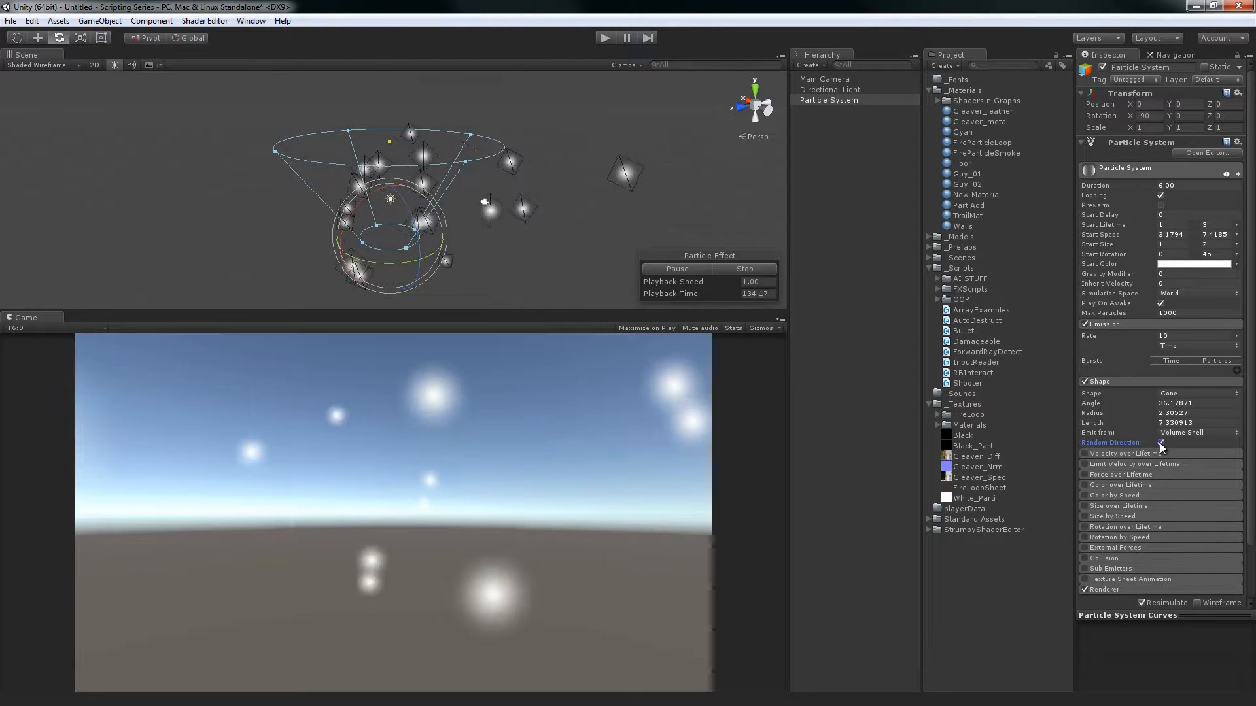
alt+drag(437, 223, 532, 177)
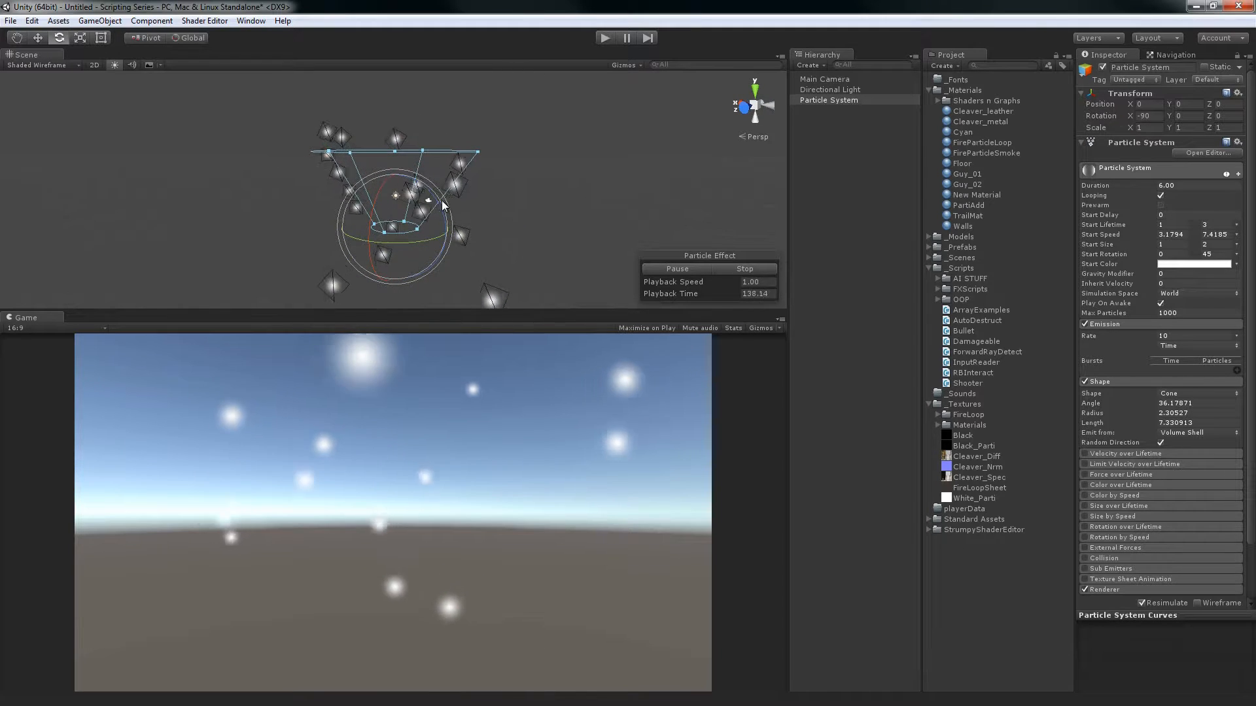
alt+drag(442, 206, 449, 238)
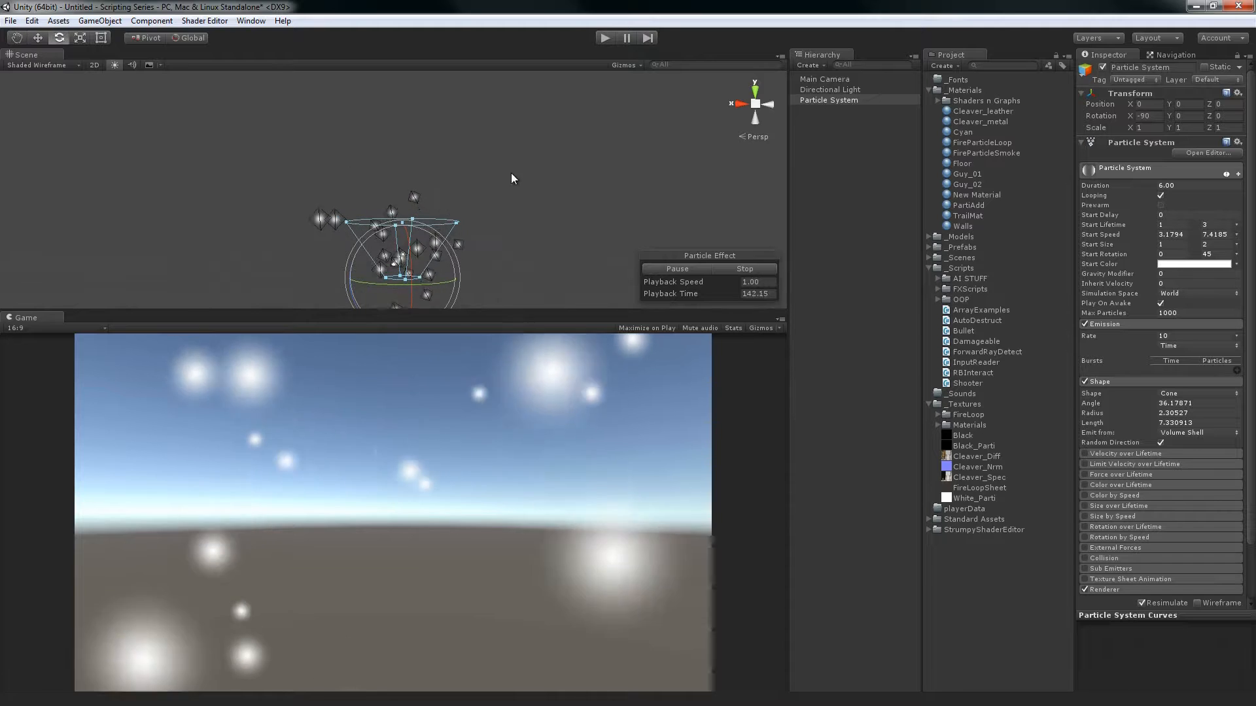
alt+drag(547, 182, 589, 135)
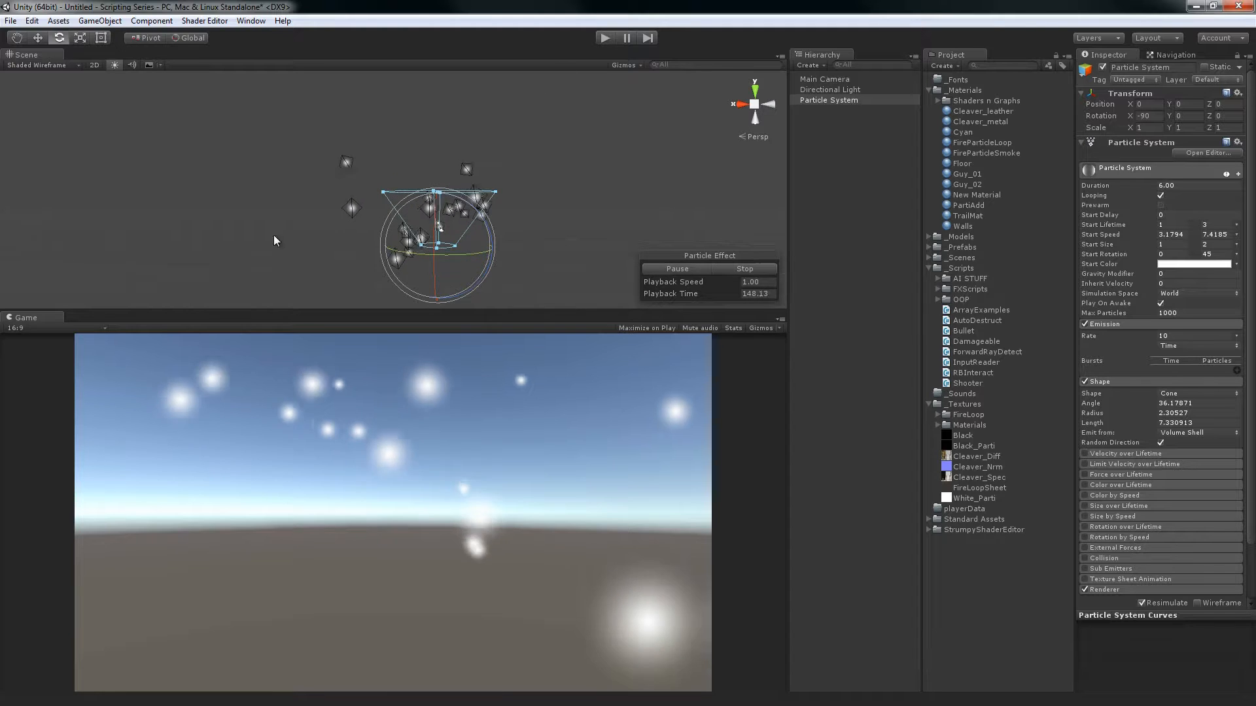
alt+drag(525, 234, 509, 190)
mouse_move(509, 189)
alt+right_down()
mouse_move(530, 163)
mouse_move(499, 210)
alt+right_up()
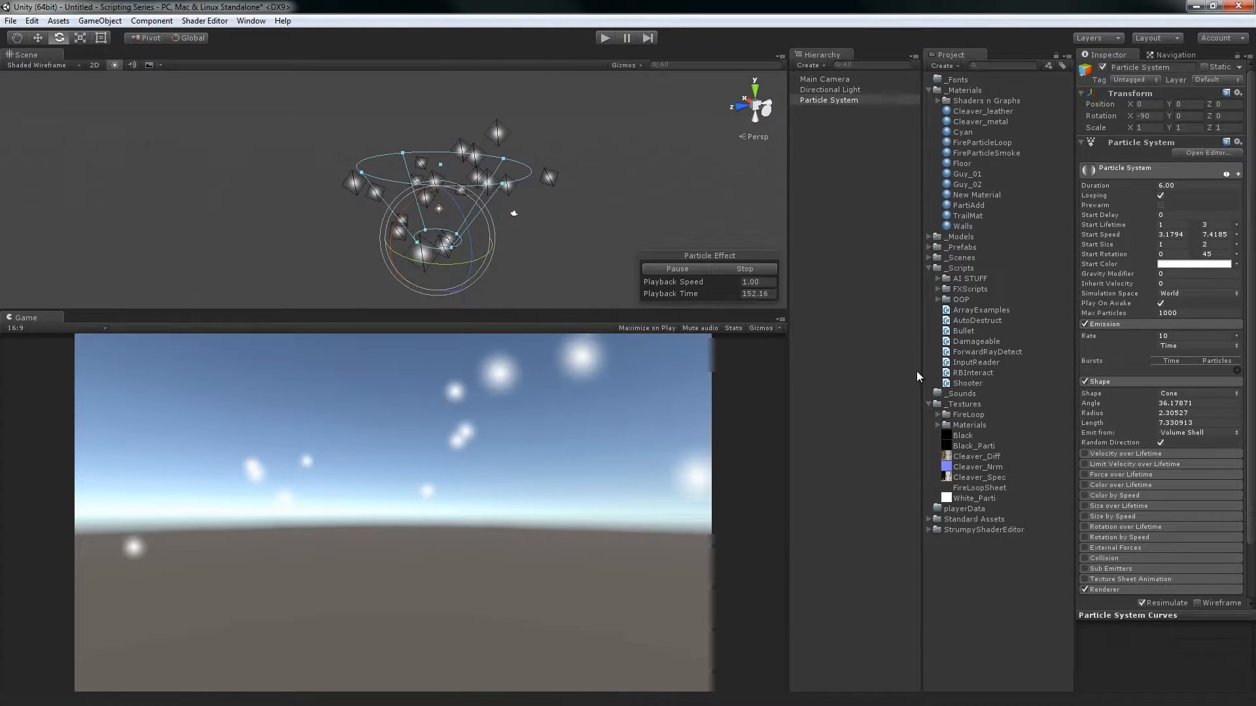
Disable Random Direction, switch the emitter shape to Sphere and examine the emission from several angles
click(1159, 444)
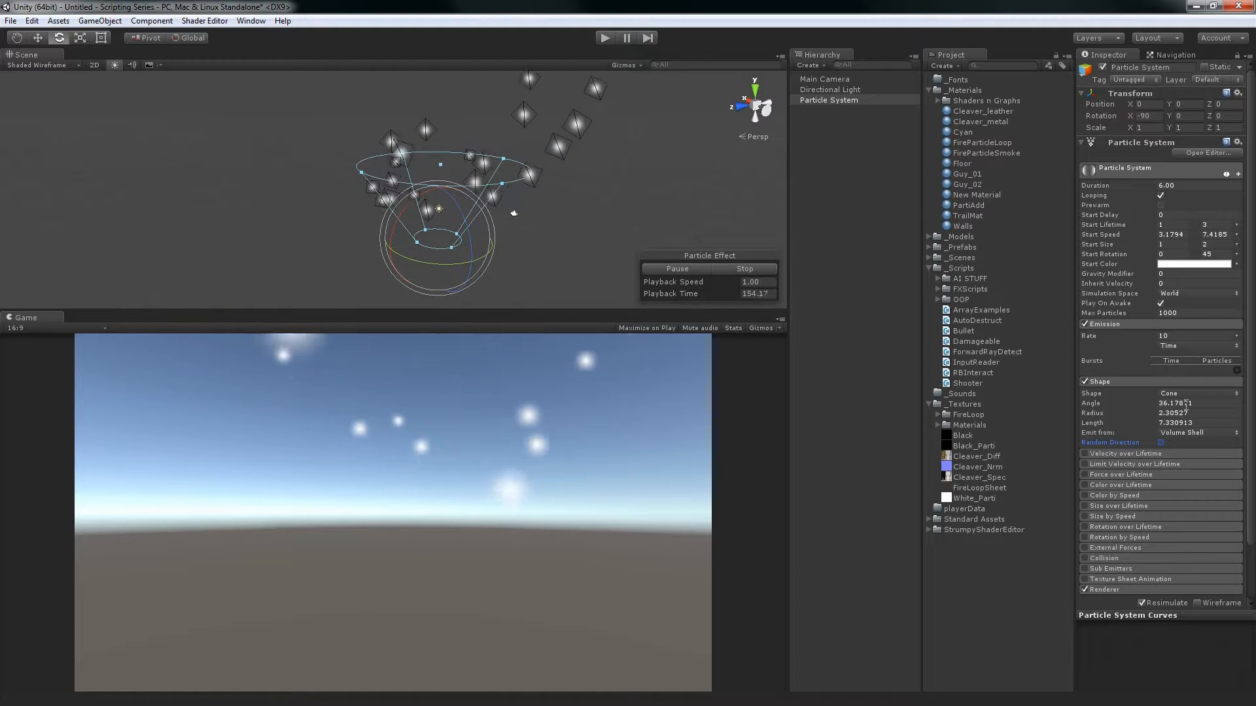
click(1187, 394)
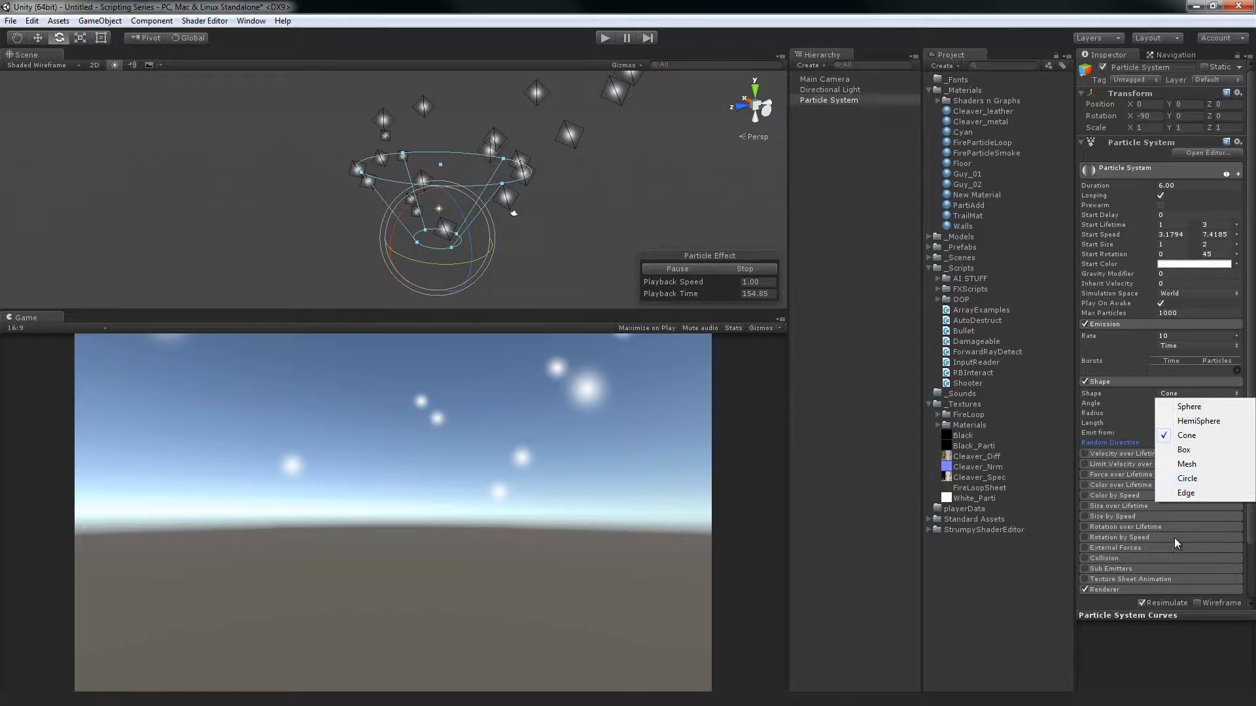
click(1190, 406)
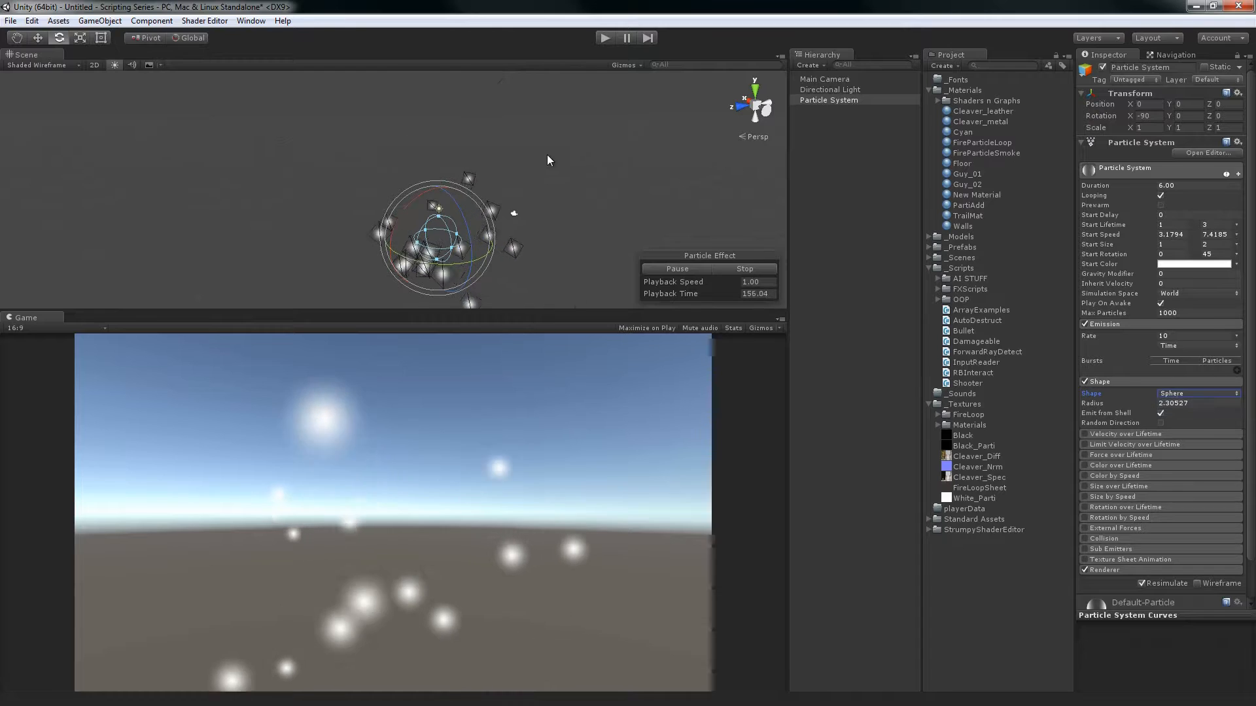
middle_drag(555, 167, 603, 128)
alt+drag(602, 129, 614, 198)
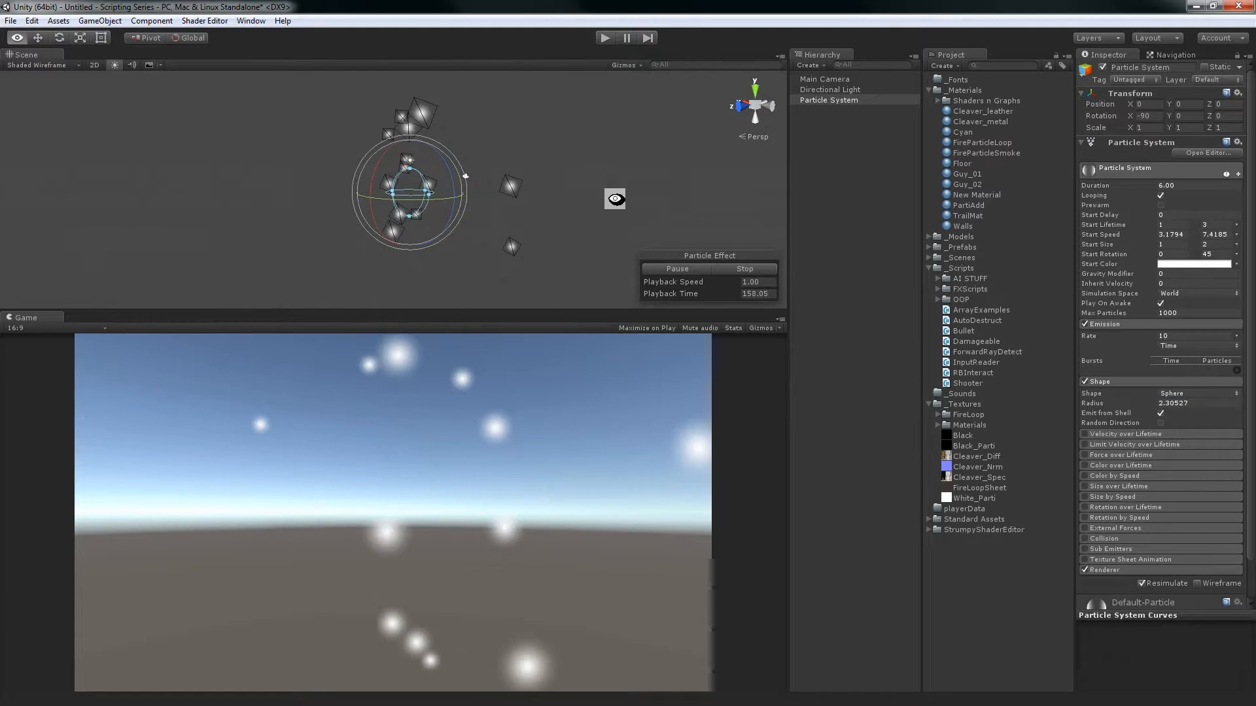
Keep the sphere emitting from its shell, enable Random Direction and compare the particle motion with and without it
click(1160, 414)
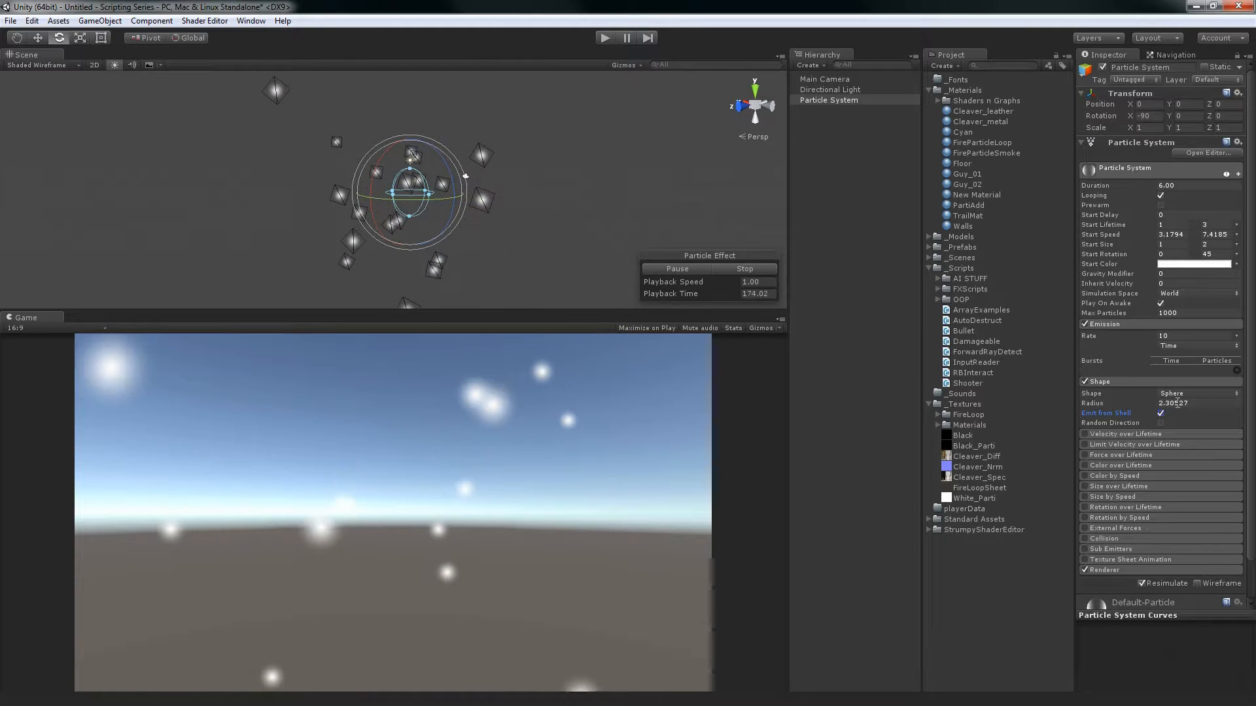
click(1160, 423)
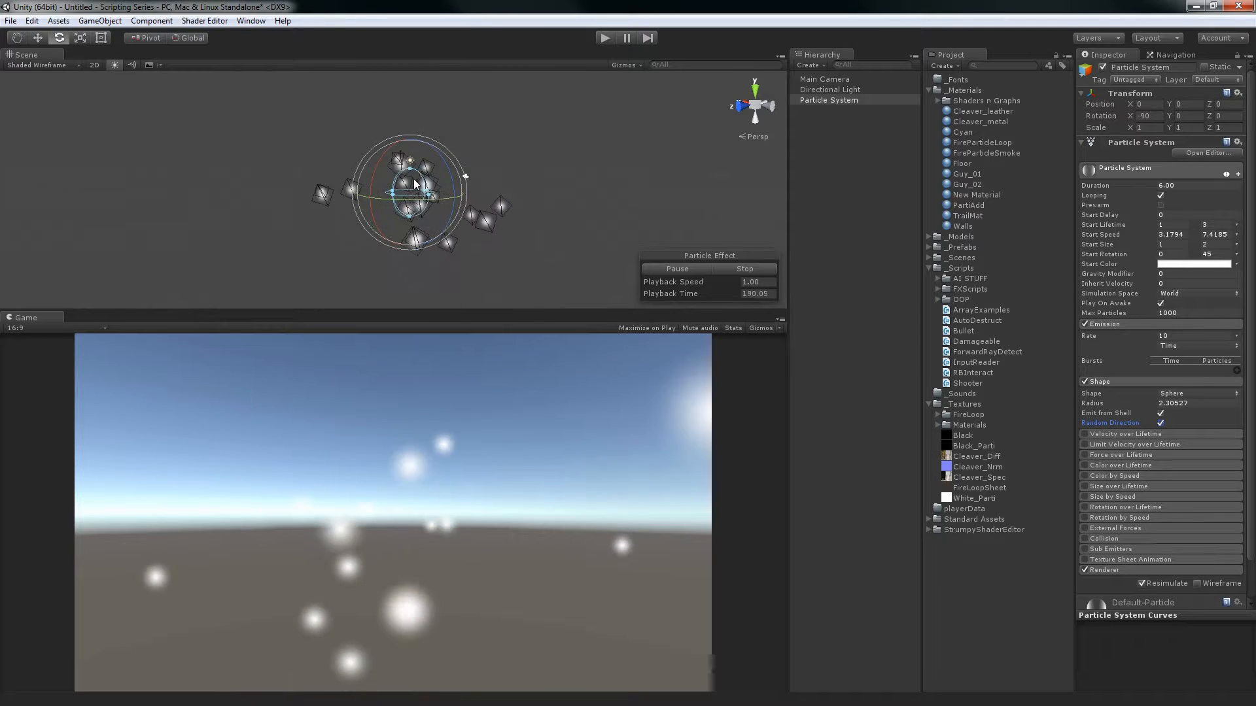
alt+right_drag(541, 166, 516, 202)
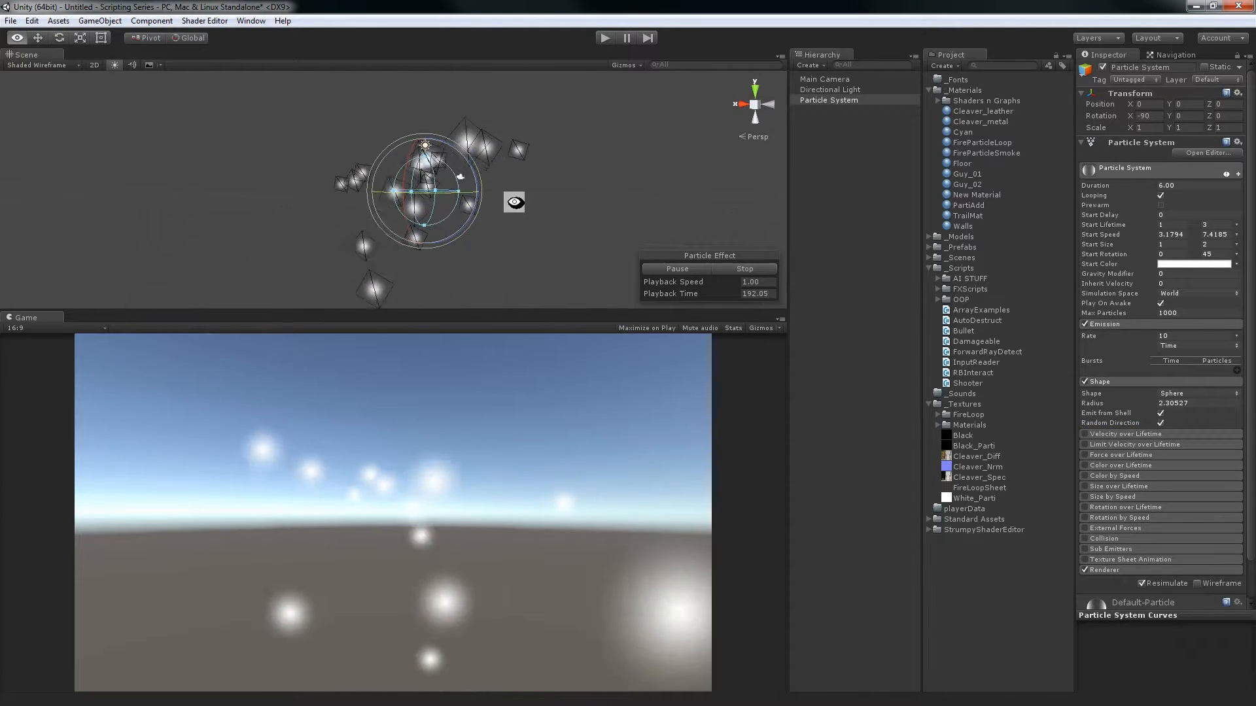
alt+drag(516, 202, 432, 199)
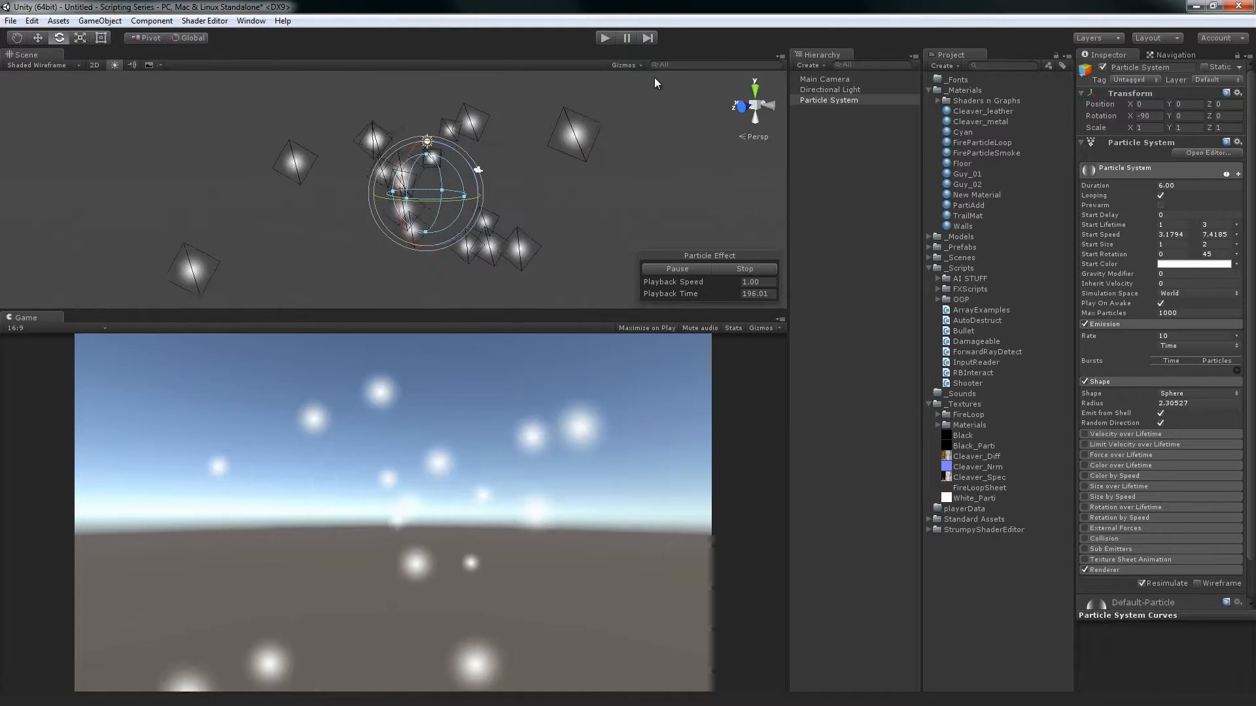
click(1162, 423)
click(1162, 423)
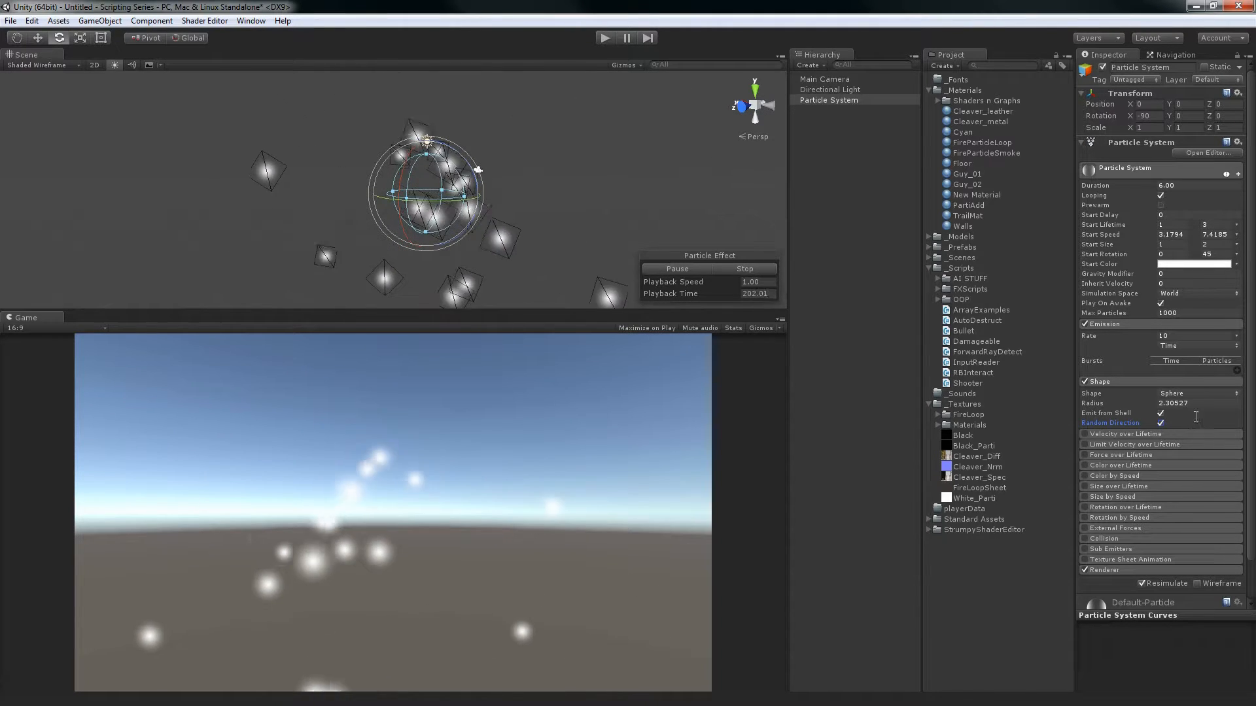
Switch the emitter shape to HemiSphere and enlarge its Radius to about 3.67
click(1187, 394)
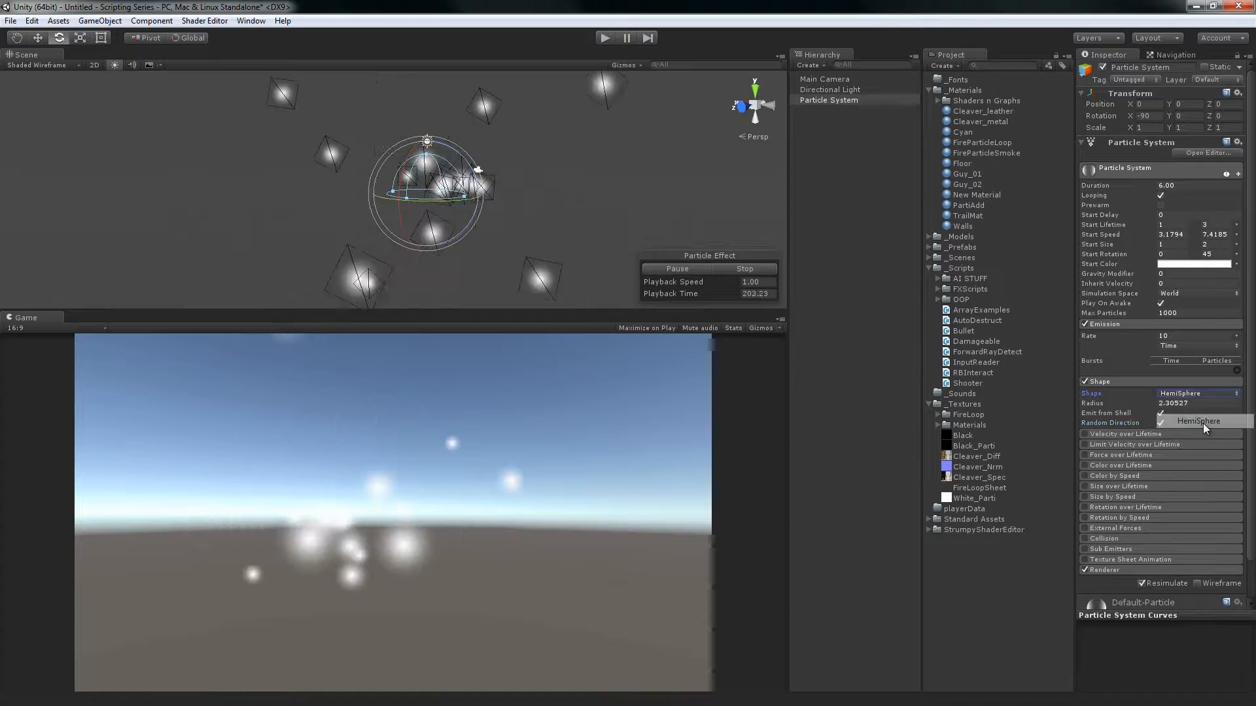
alt+drag(443, 100, 520, 238)
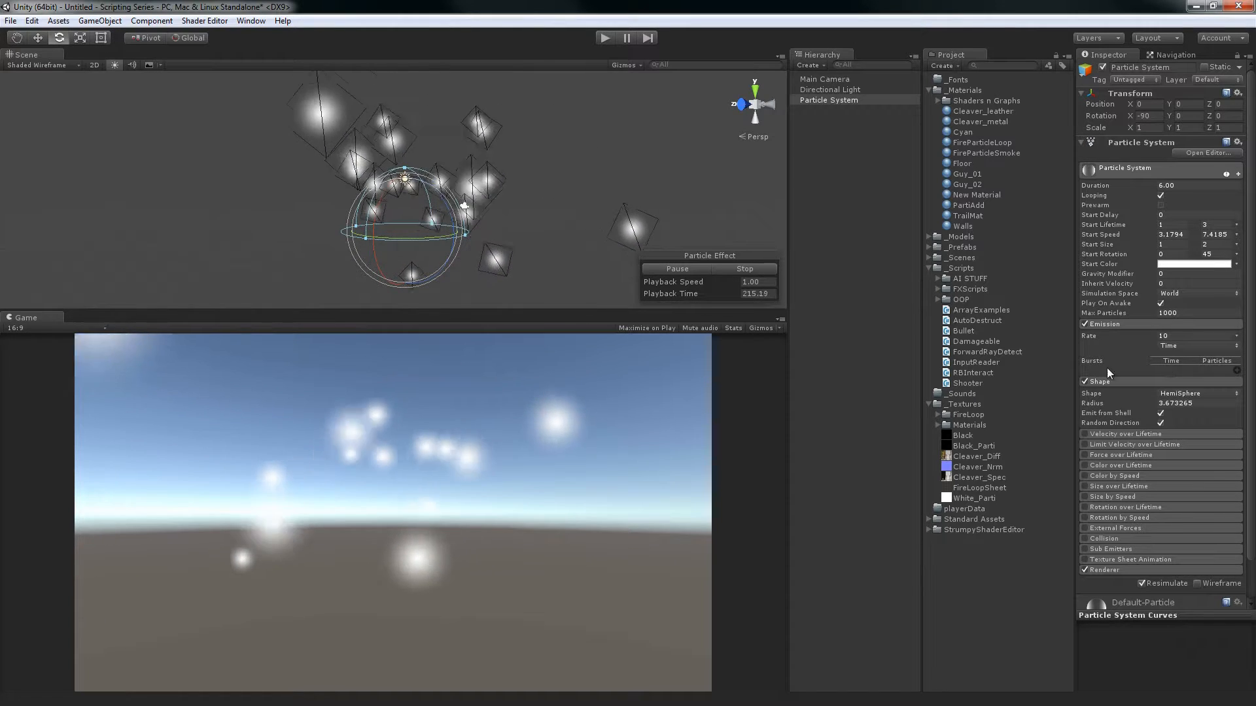
Switch the emitter shape to Box and stretch it to a Box X of about 9.08
click(1192, 393)
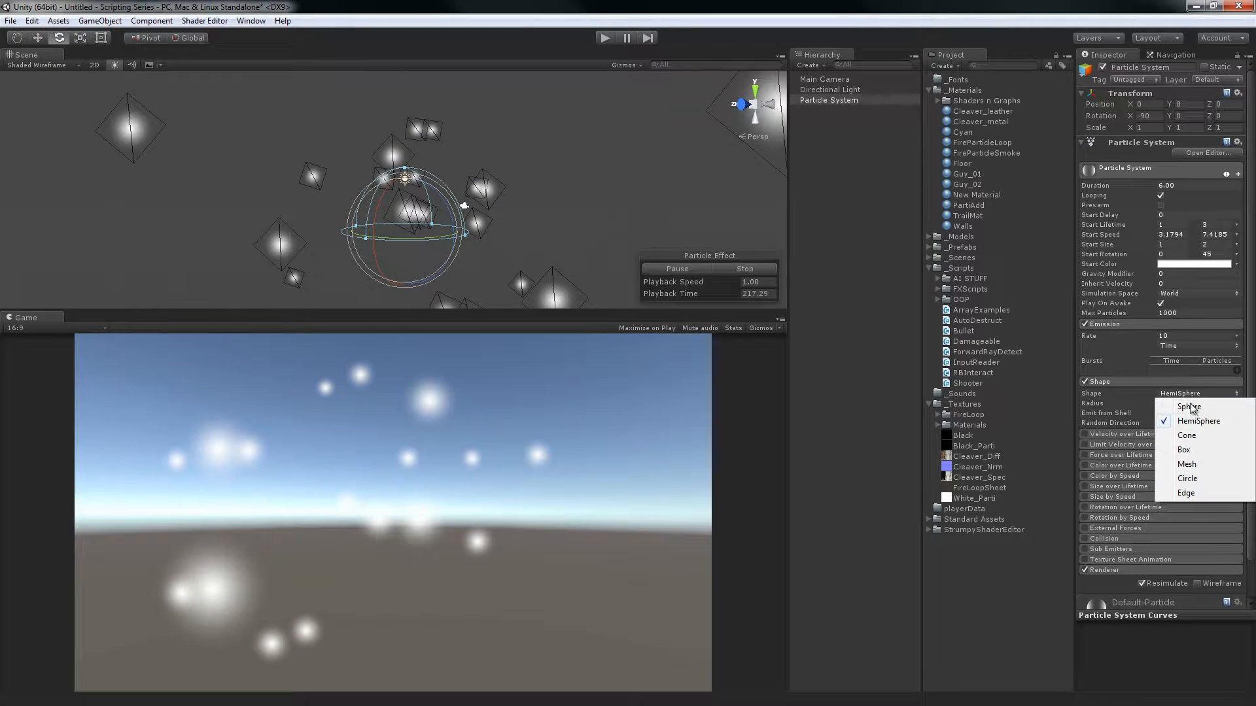
click(1185, 450)
alt+drag(568, 236, 510, 172)
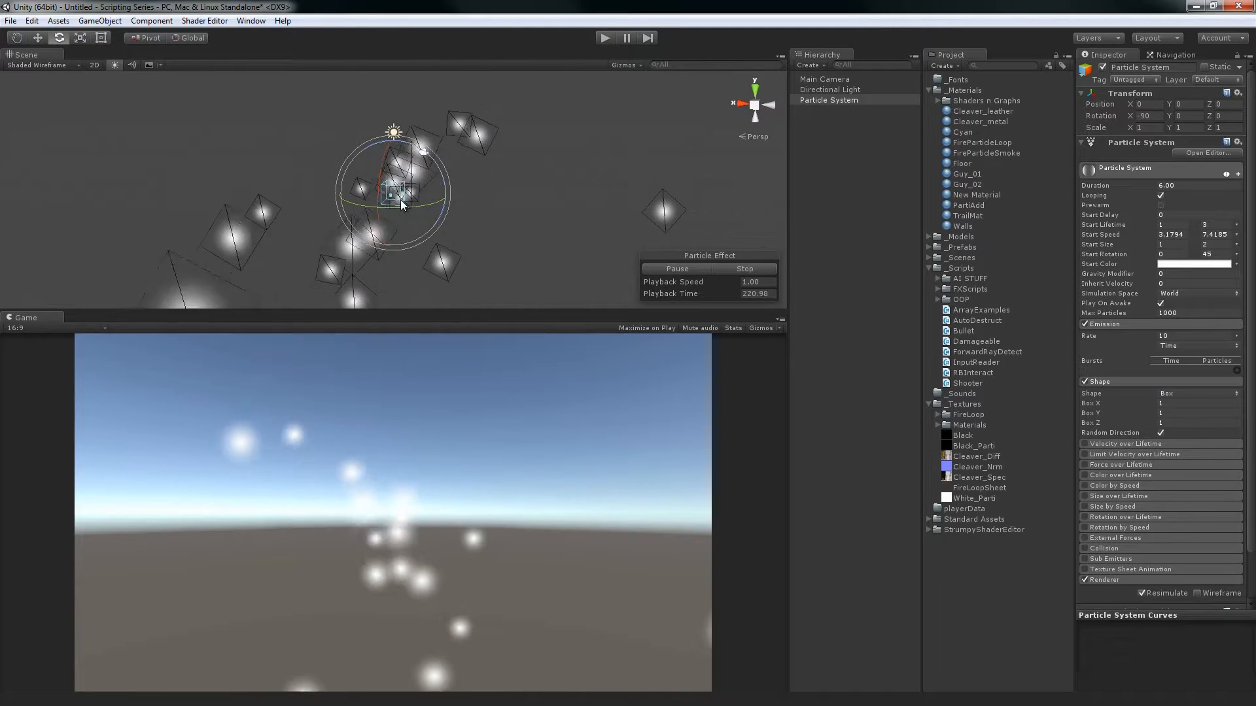
drag(403, 193, 504, 190)
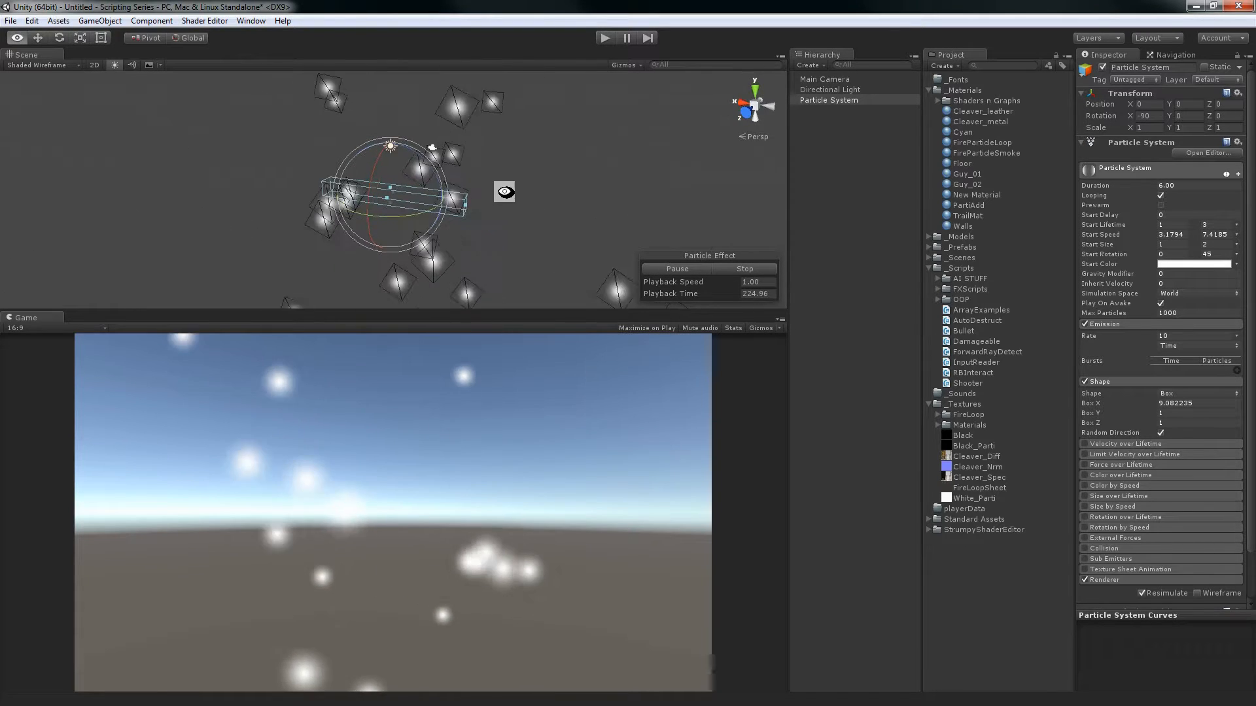
Disable Random Direction for the box and widen it to a Box X of about 17.1, examining the emission from several angles
click(1161, 433)
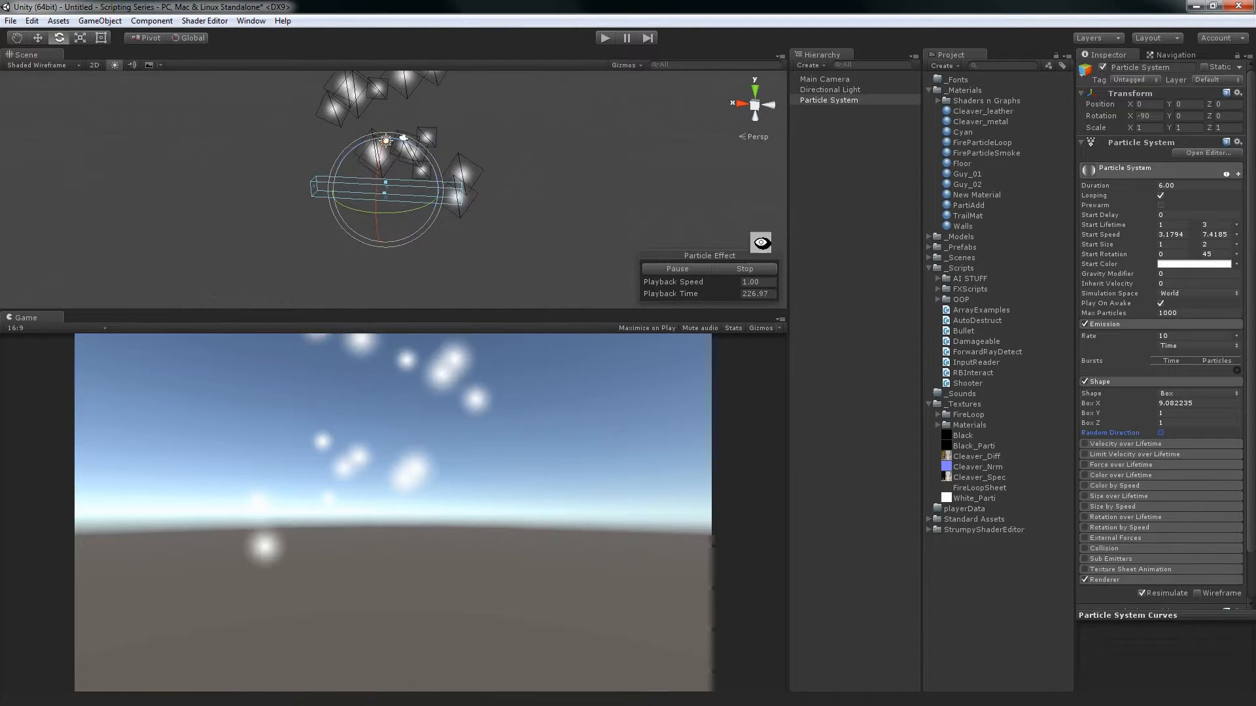
alt+drag(760, 241, 584, 235)
alt+drag(465, 198, 309, 118)
alt+drag(531, 154, 595, 181)
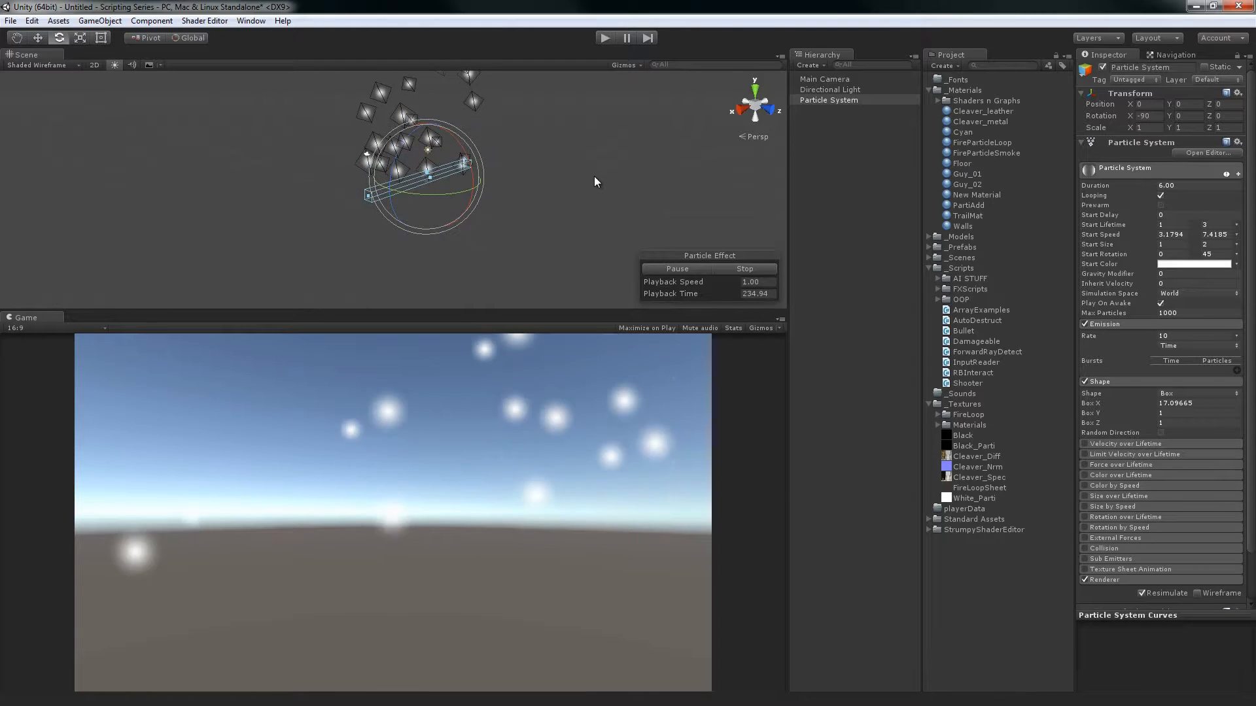
mouse_move(499, 203)
alt+mouse_down()
mouse_move(356, 160)
mouse_move(565, 181)
mouse_move(465, 190)
mouse_move(457, 210)
mouse_move(415, 163)
mouse_move(422, 192)
mouse_move(441, 193)
mouse_move(395, 213)
mouse_move(522, 213)
alt+mouse_up()
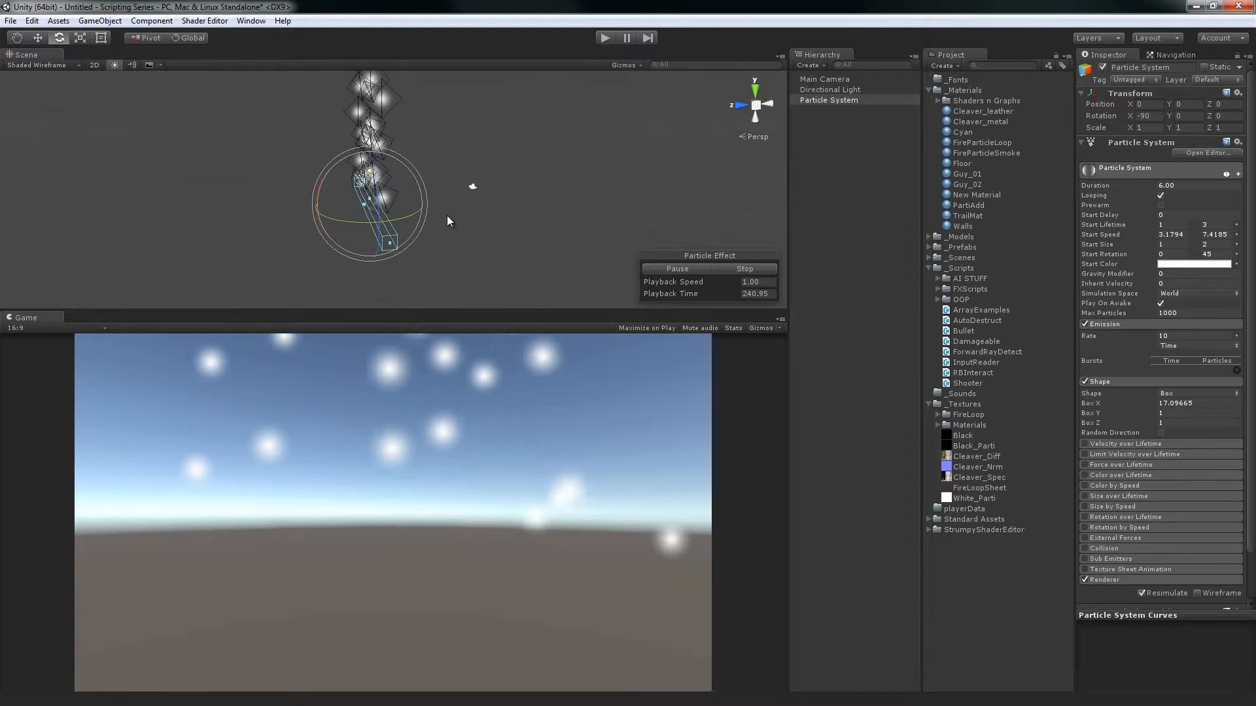
alt+drag(462, 177, 572, 179)
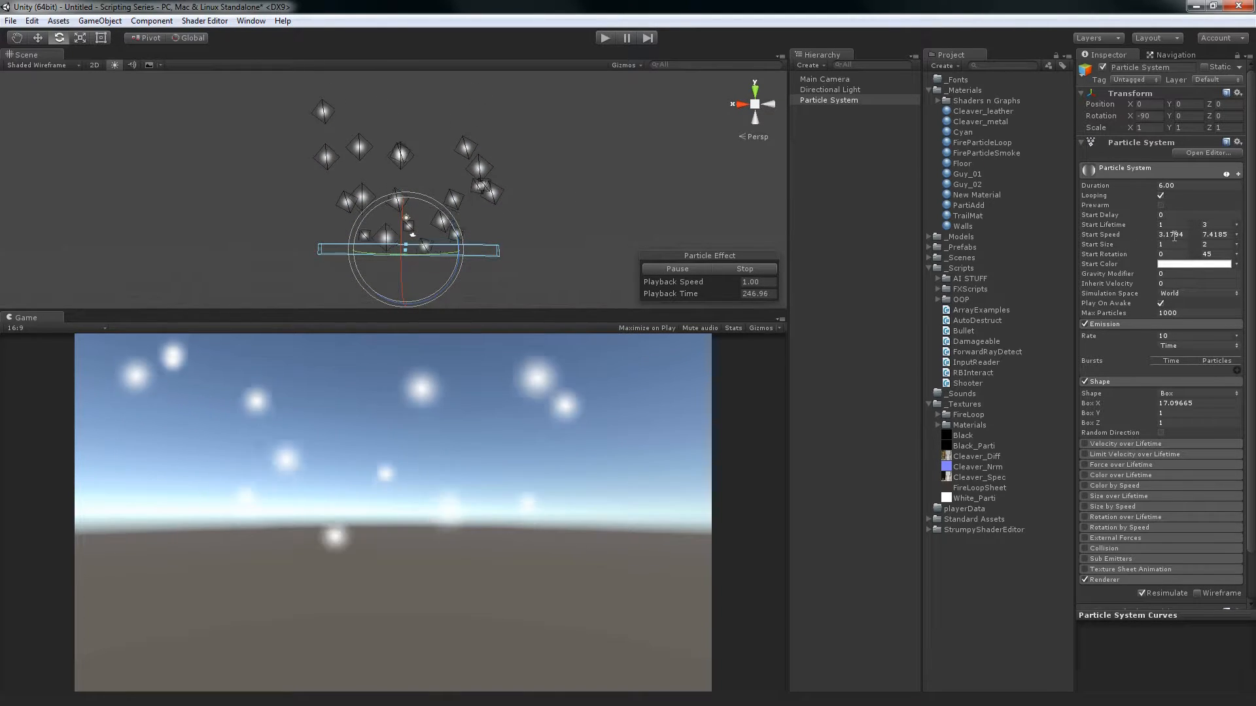
Switch the emitter shape to Mesh and set it to emit from Vertex
click(1172, 394)
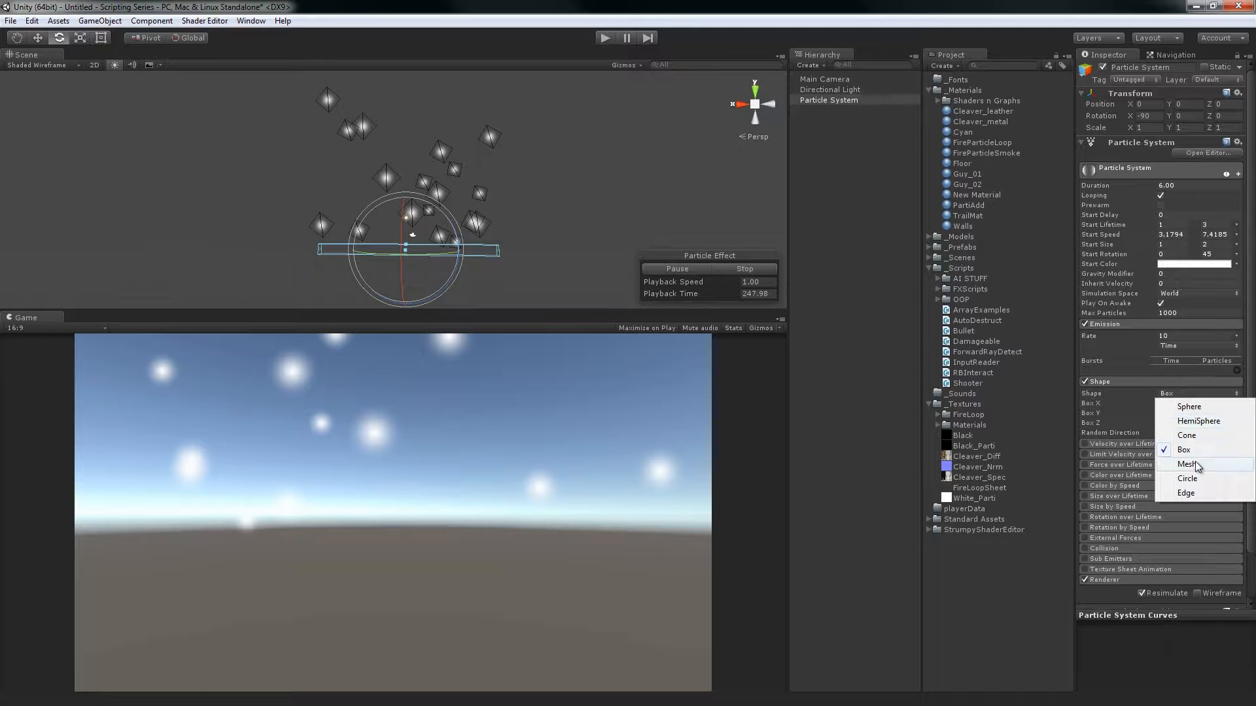
click(1195, 463)
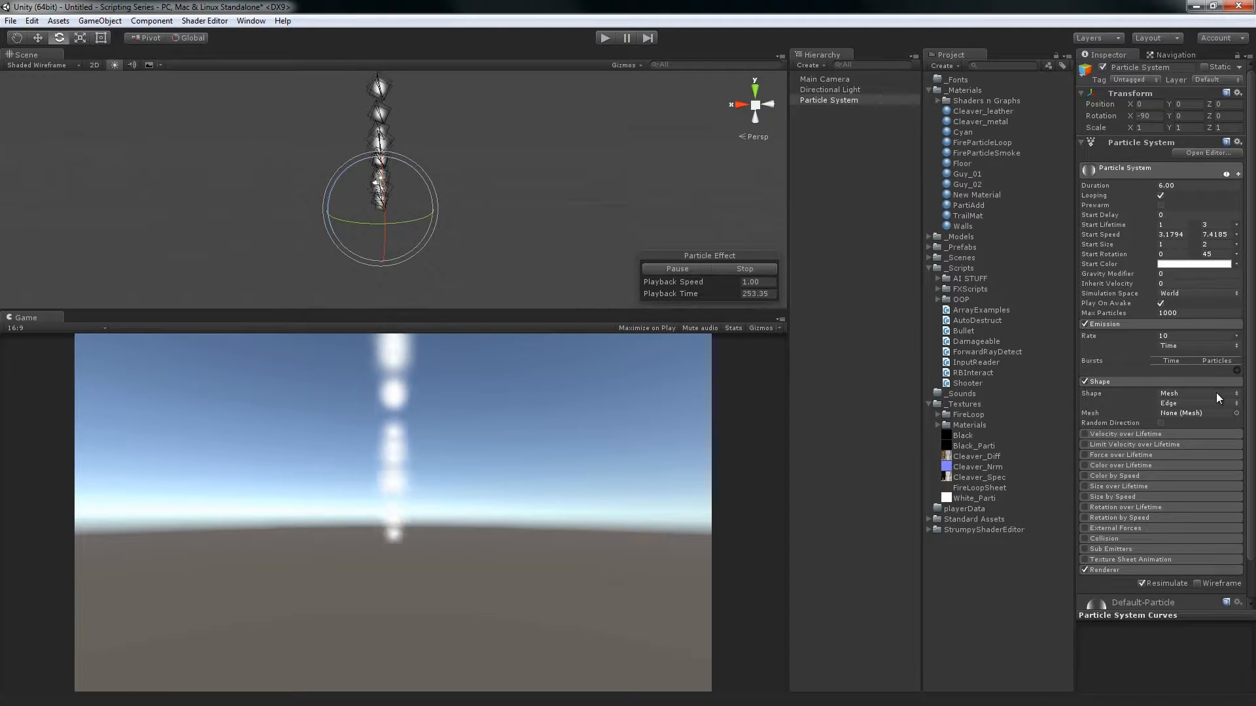
click(1200, 405)
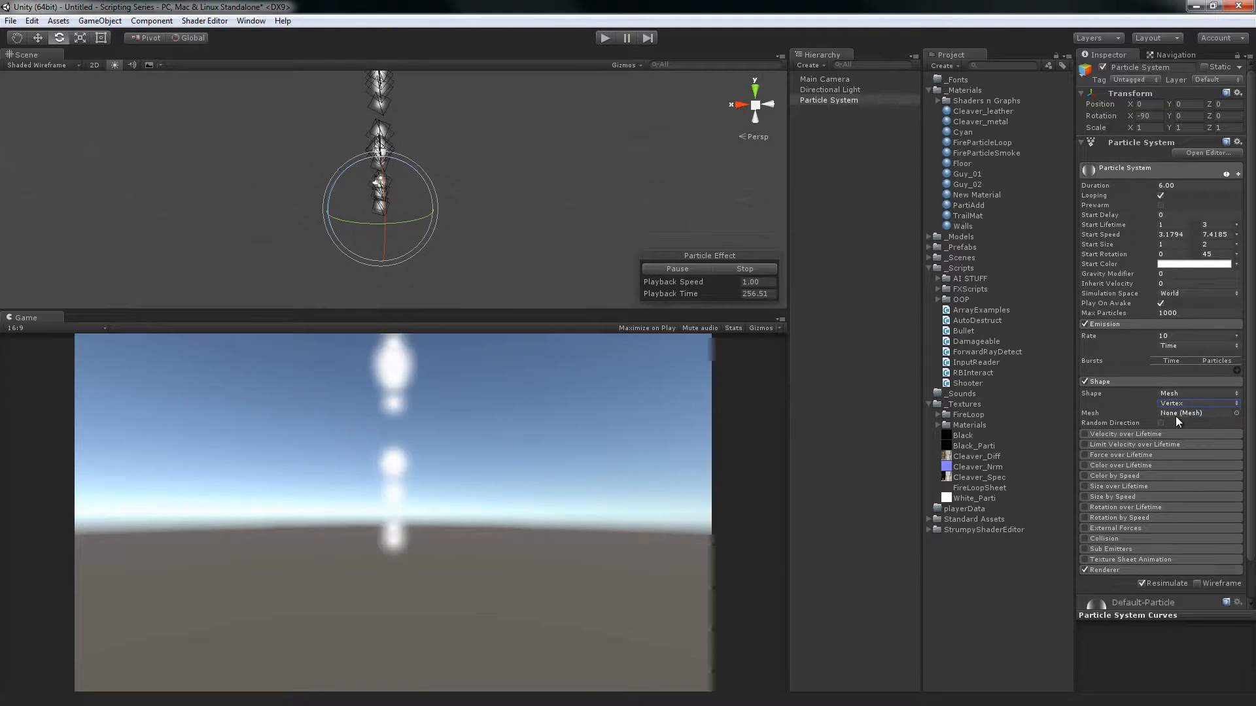
Assign the Cleaver model's Blade mesh as the emitter mesh and examine the particles spawning from it
click(927, 237)
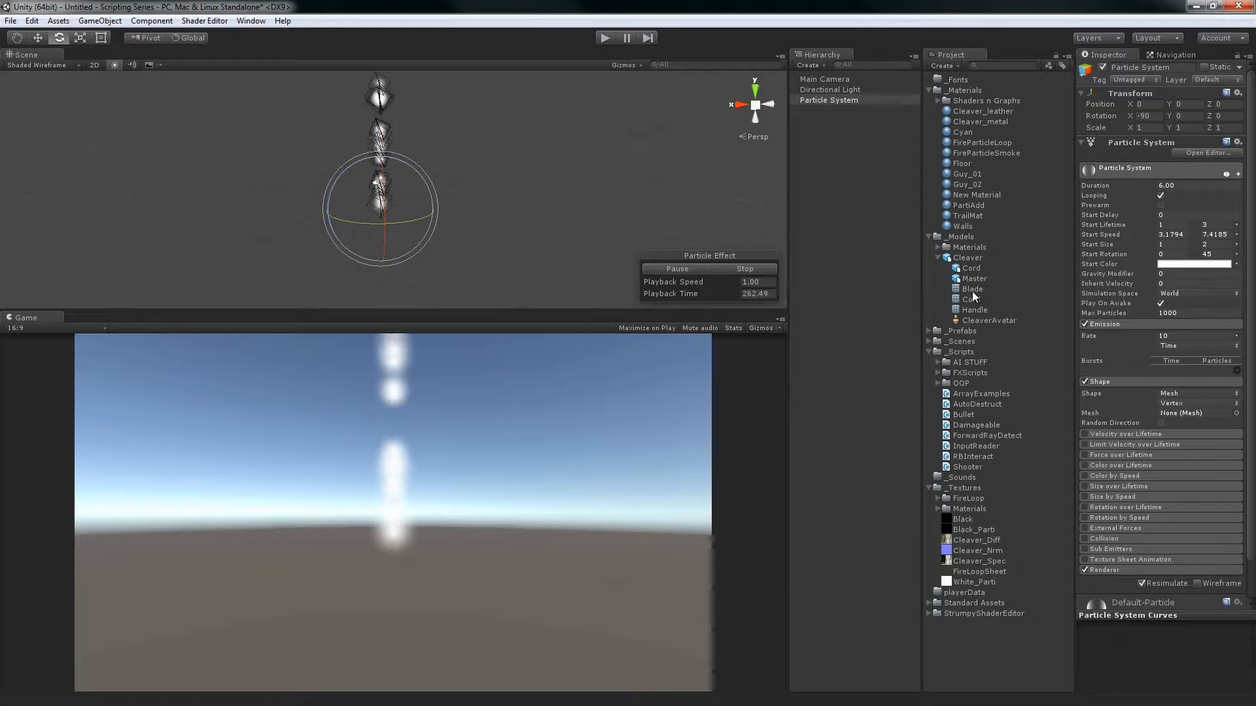
drag(1177, 417, 1180, 414)
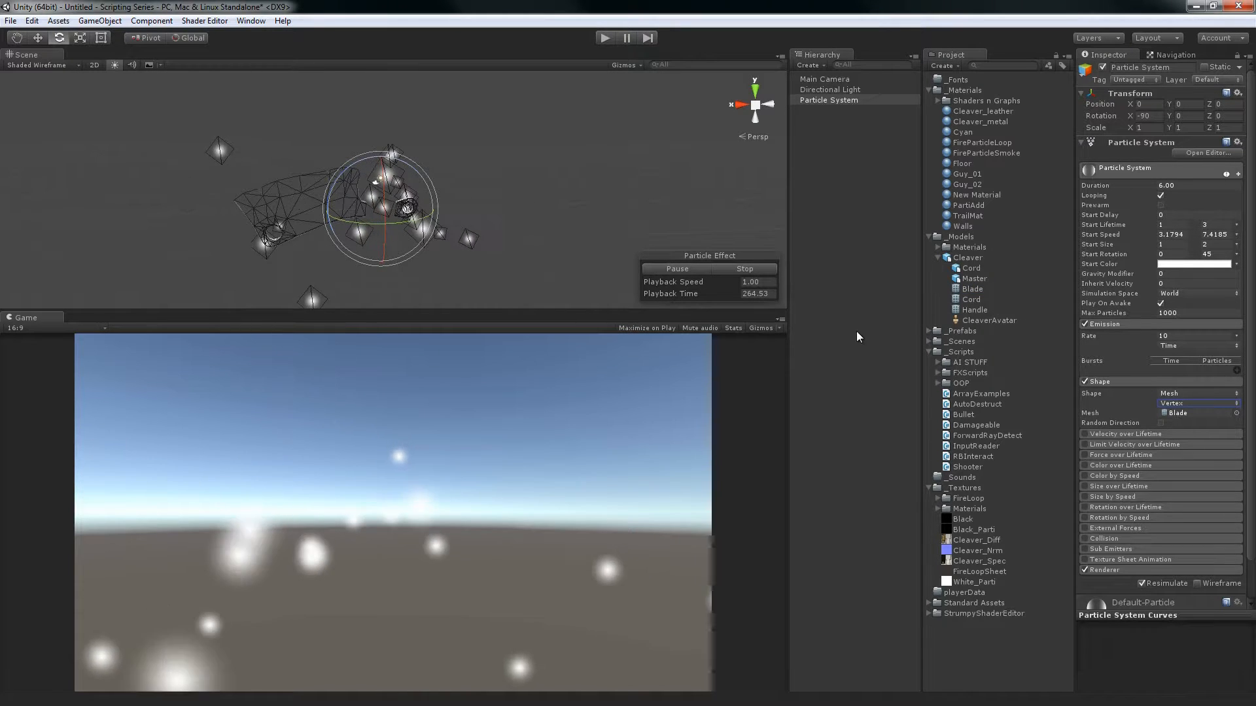
alt+drag(493, 208, 537, 186)
alt+right_drag(536, 185, 714, 234)
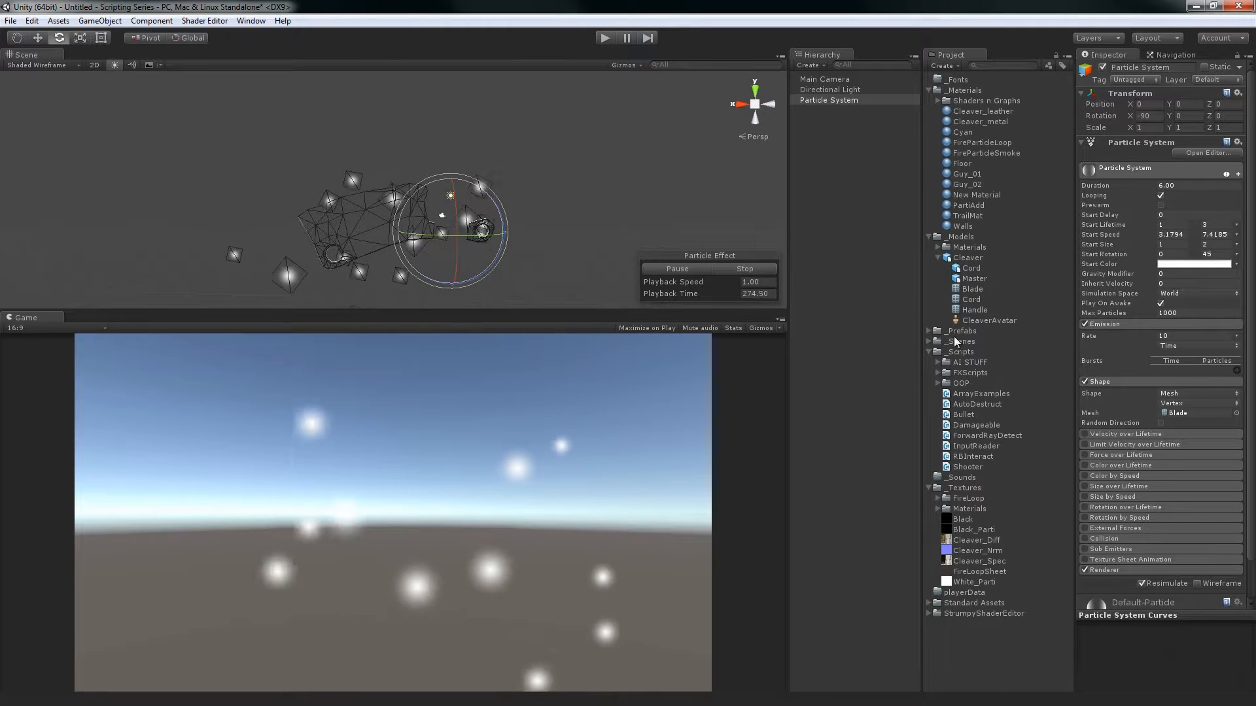
Temporarily place the Cleaver model in the scene to compare it with the emitter mesh, and delete it
click(974, 259)
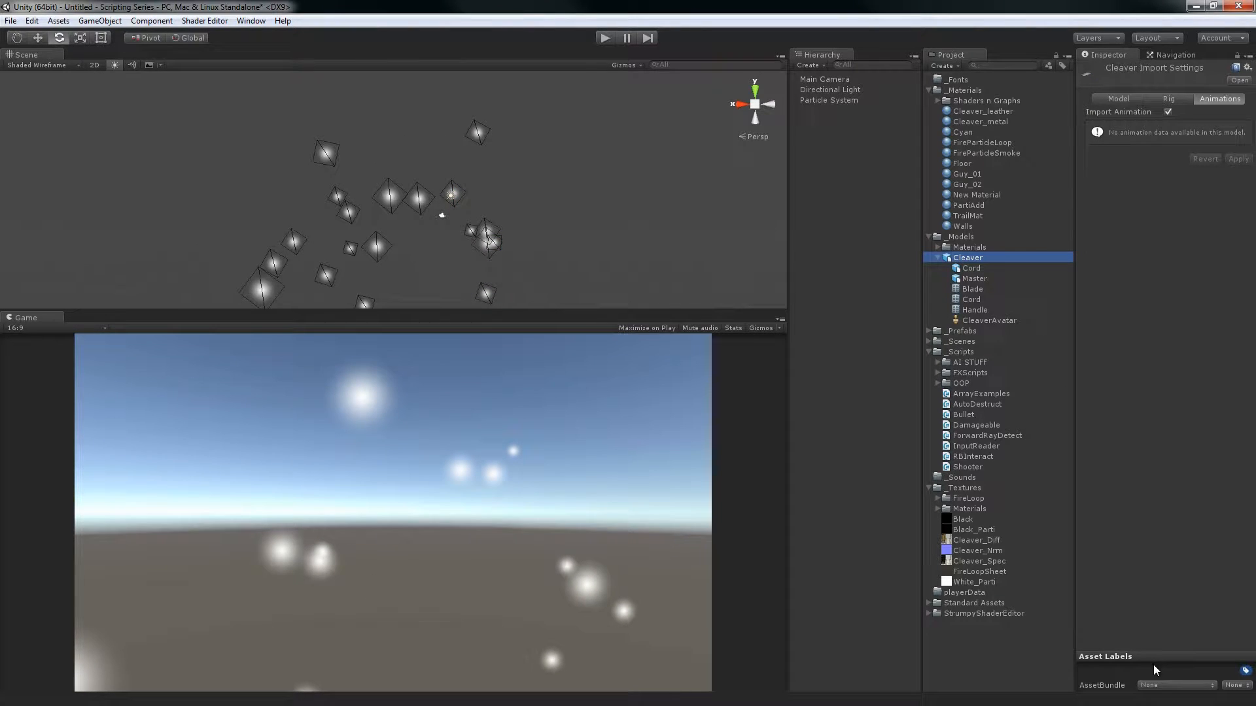
click(1152, 658)
drag(824, 244, 826, 246)
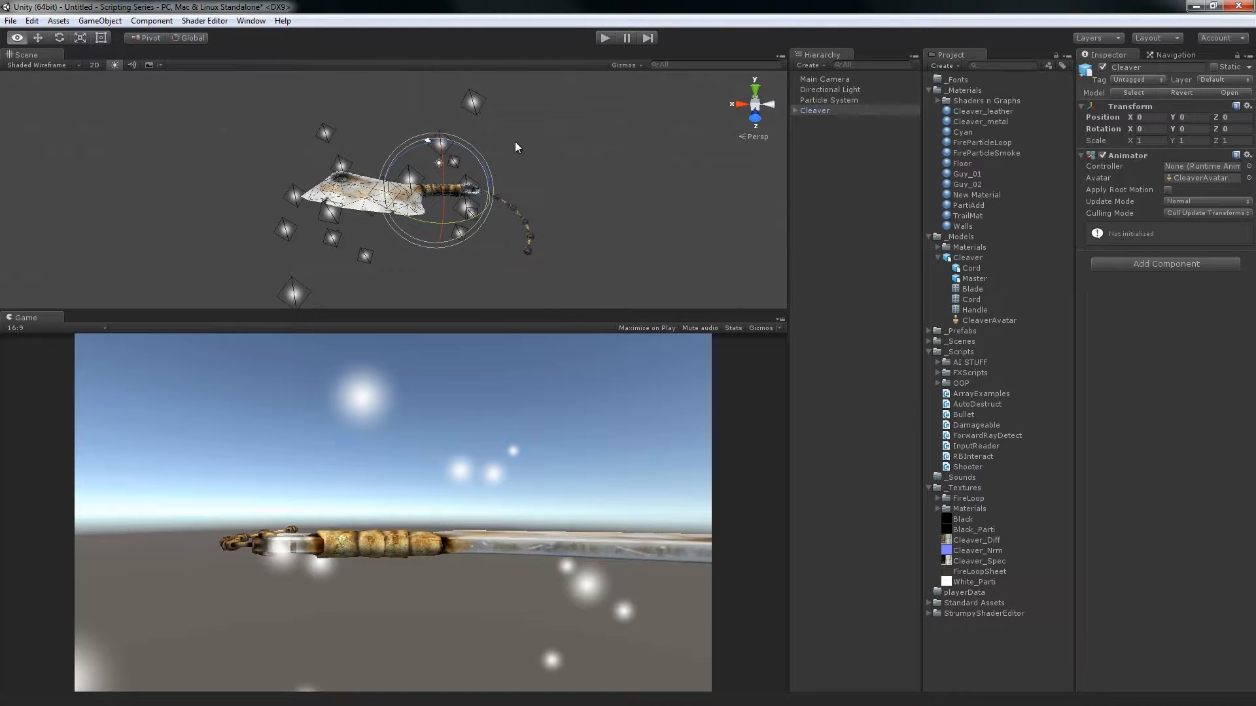
alt+drag(516, 143, 556, 250)
alt+scroll(523, 177, down, 4)
key(Delete)
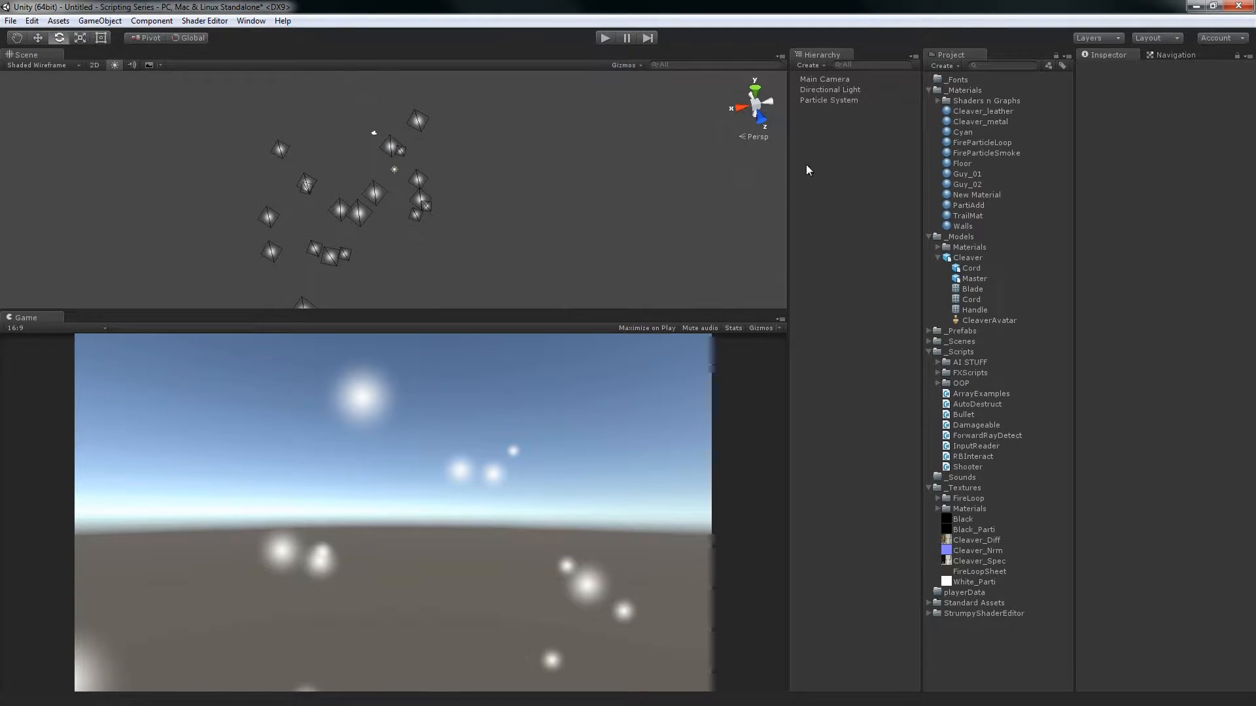
Reselect the Particle System and examine up close how particles spawn from the Blade mesh's vertices
click(829, 100)
alt+drag(622, 174, 549, 152)
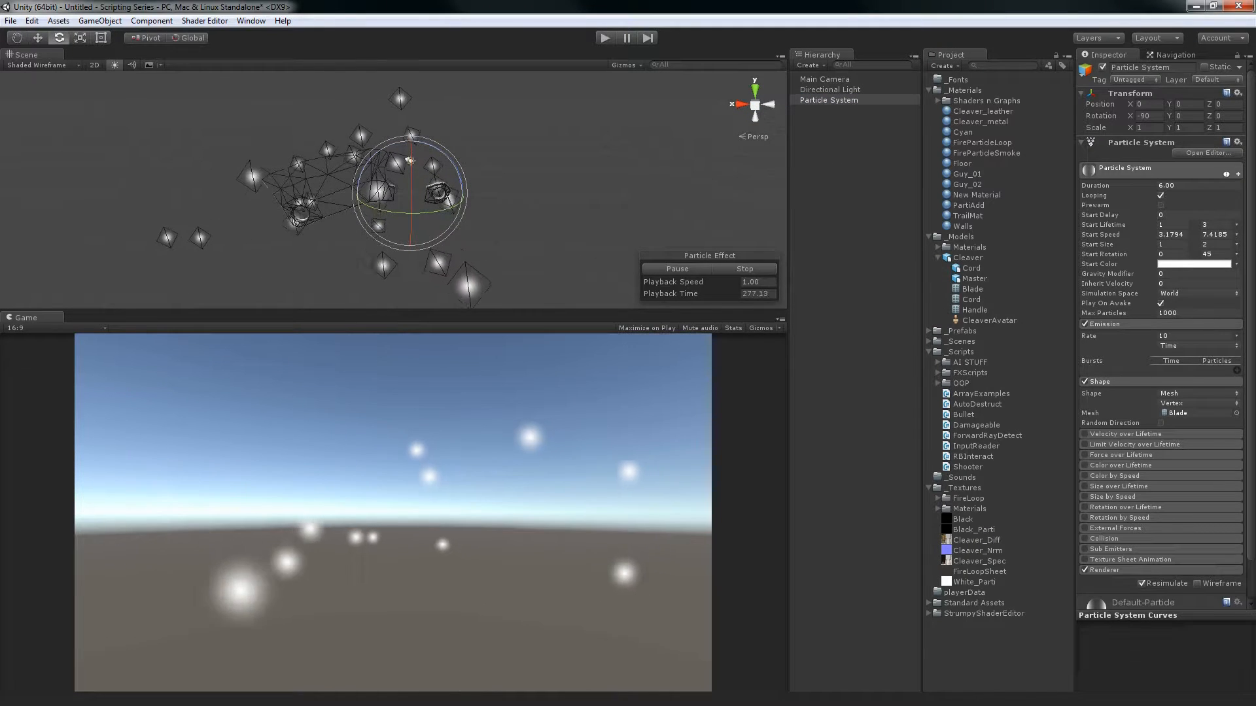
click(1181, 404)
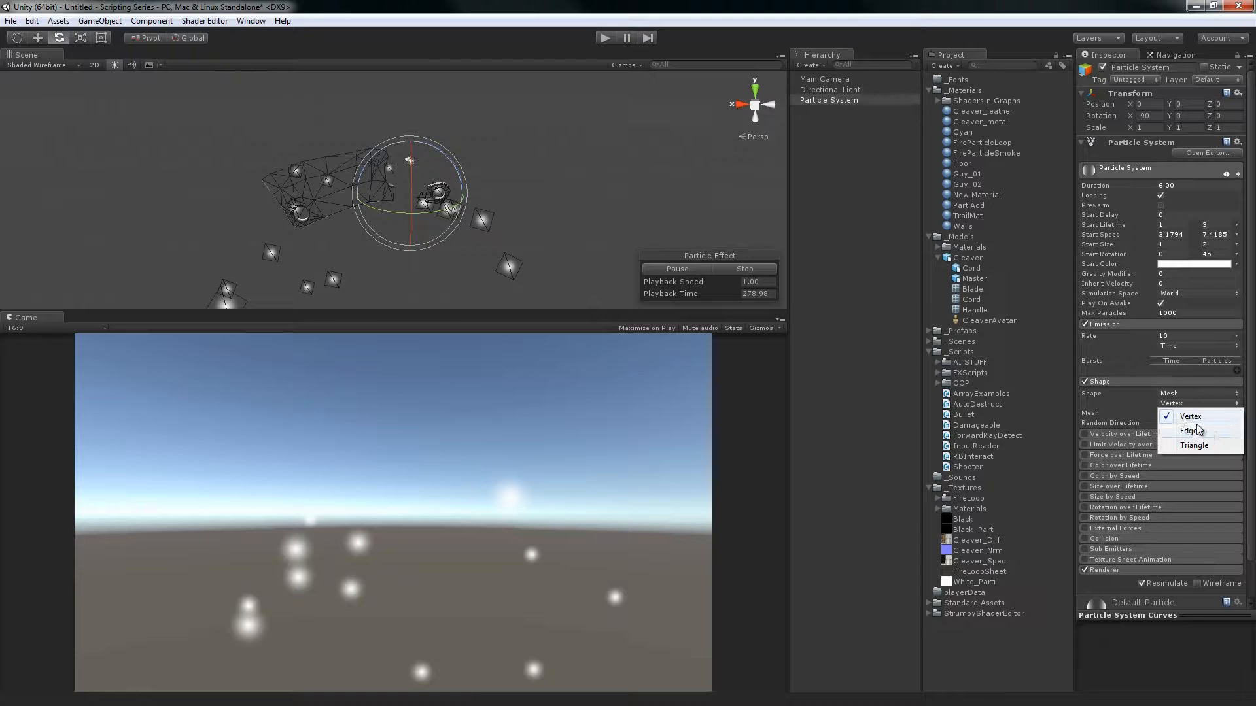
click(995, 3)
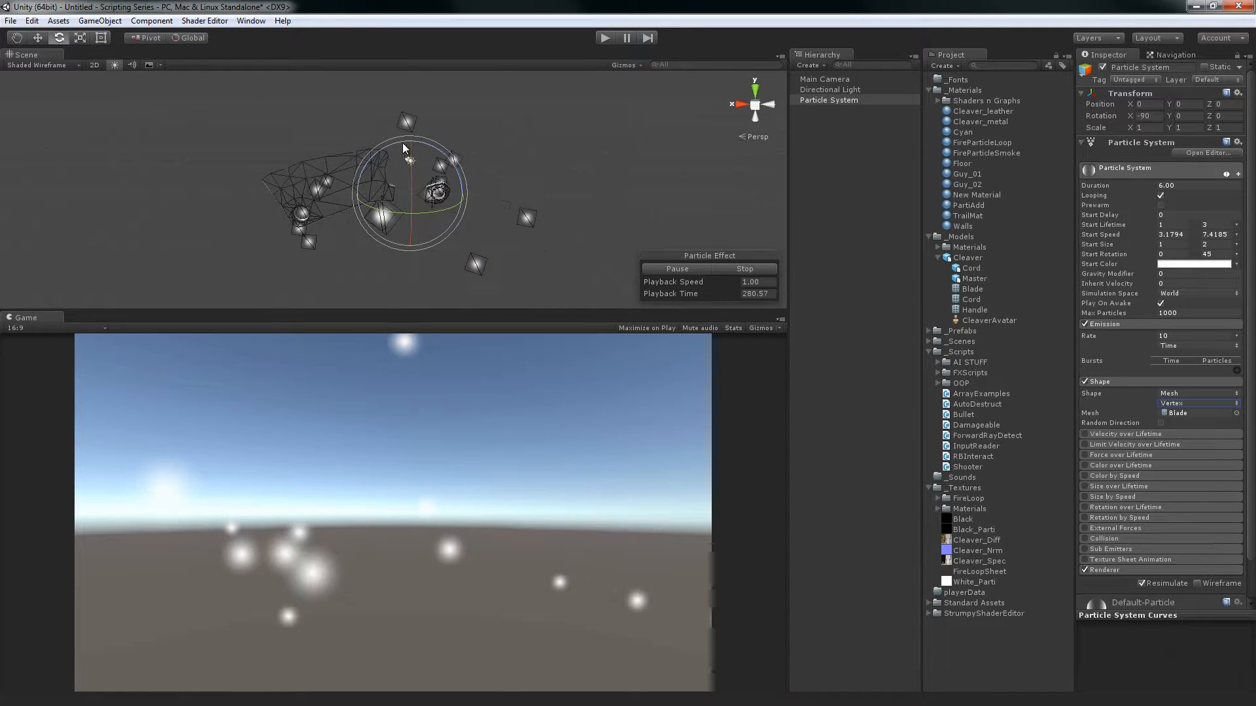
scroll(414, 140, up, 5)
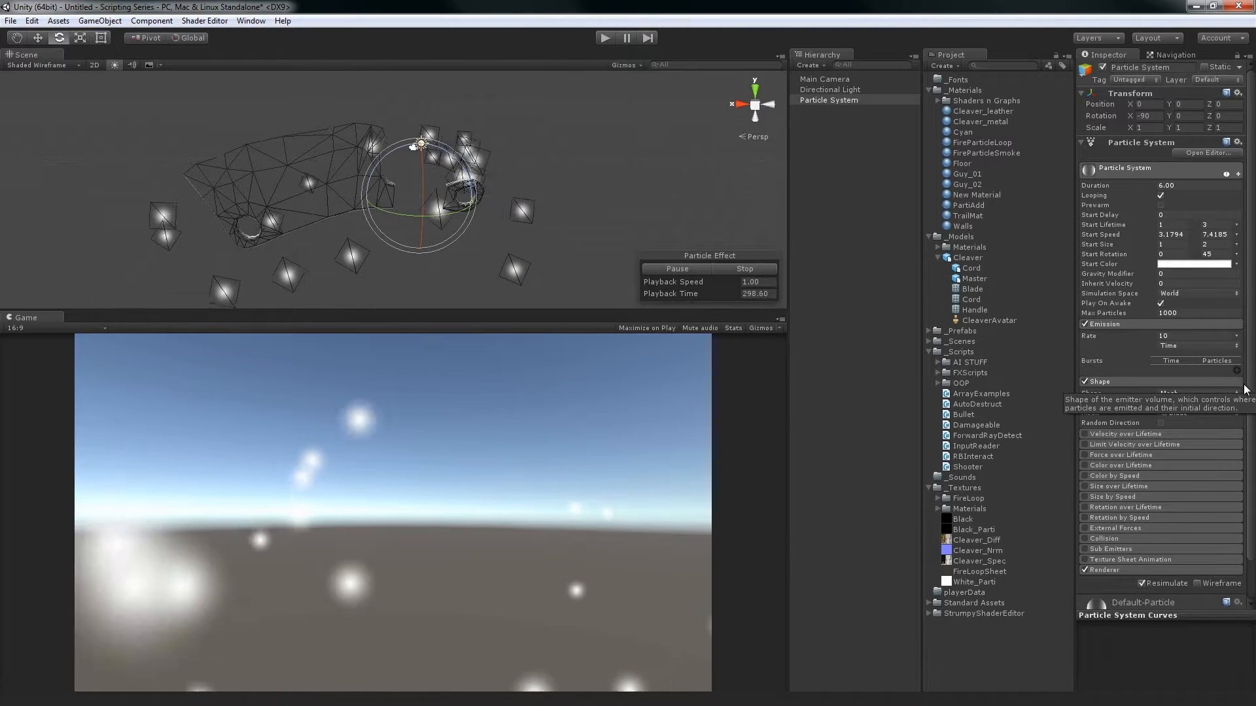
Set the Blade mesh to emit from Edge and examine the particles spawning along its edges
click(1182, 393)
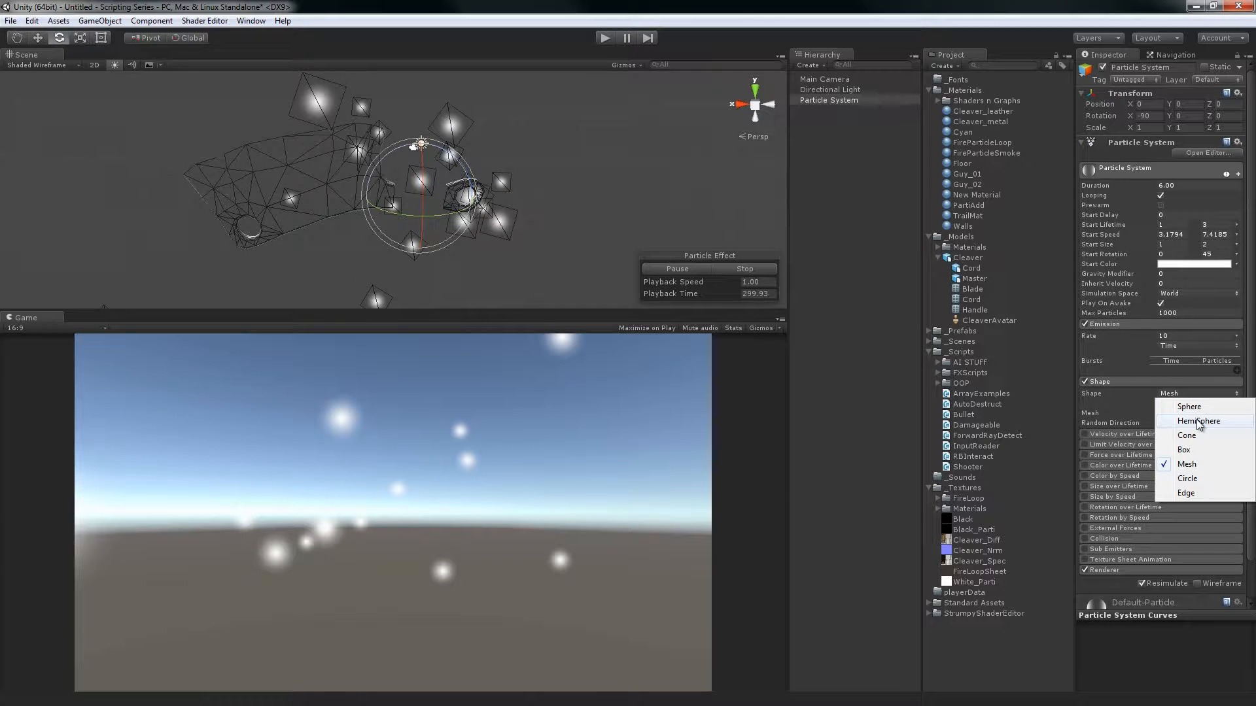
click(1207, 403)
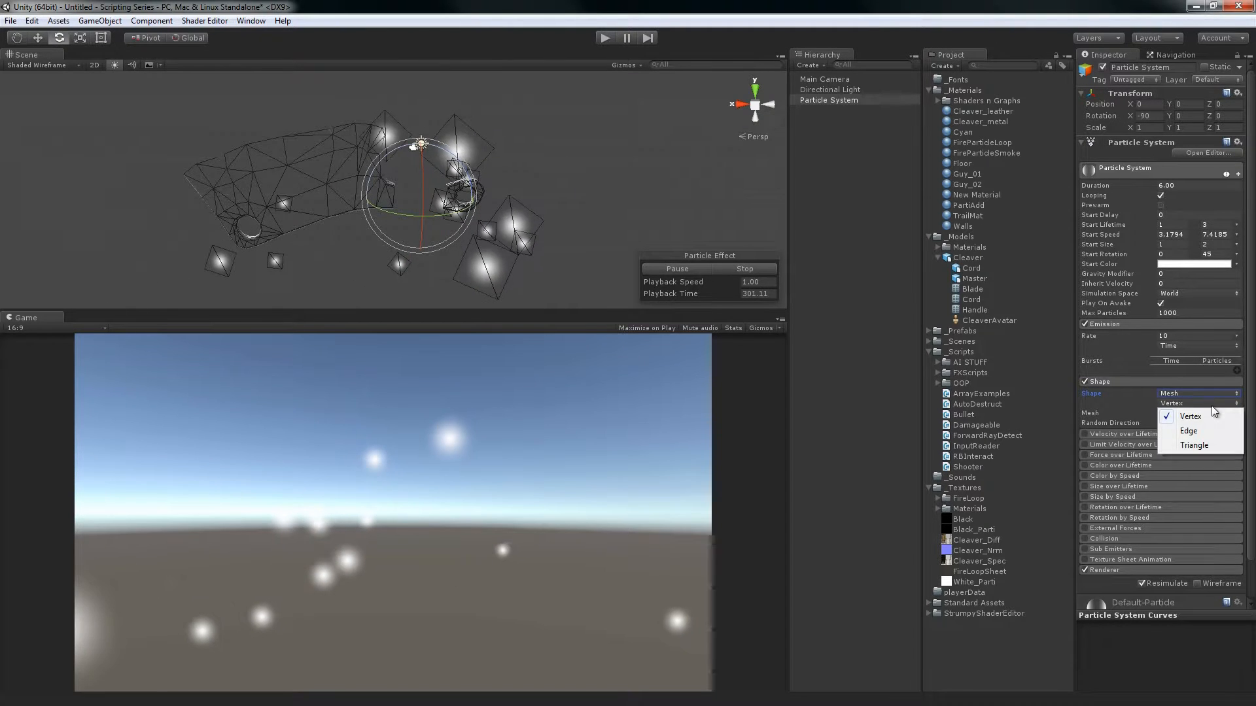
click(1208, 430)
alt+drag(490, 143, 400, 165)
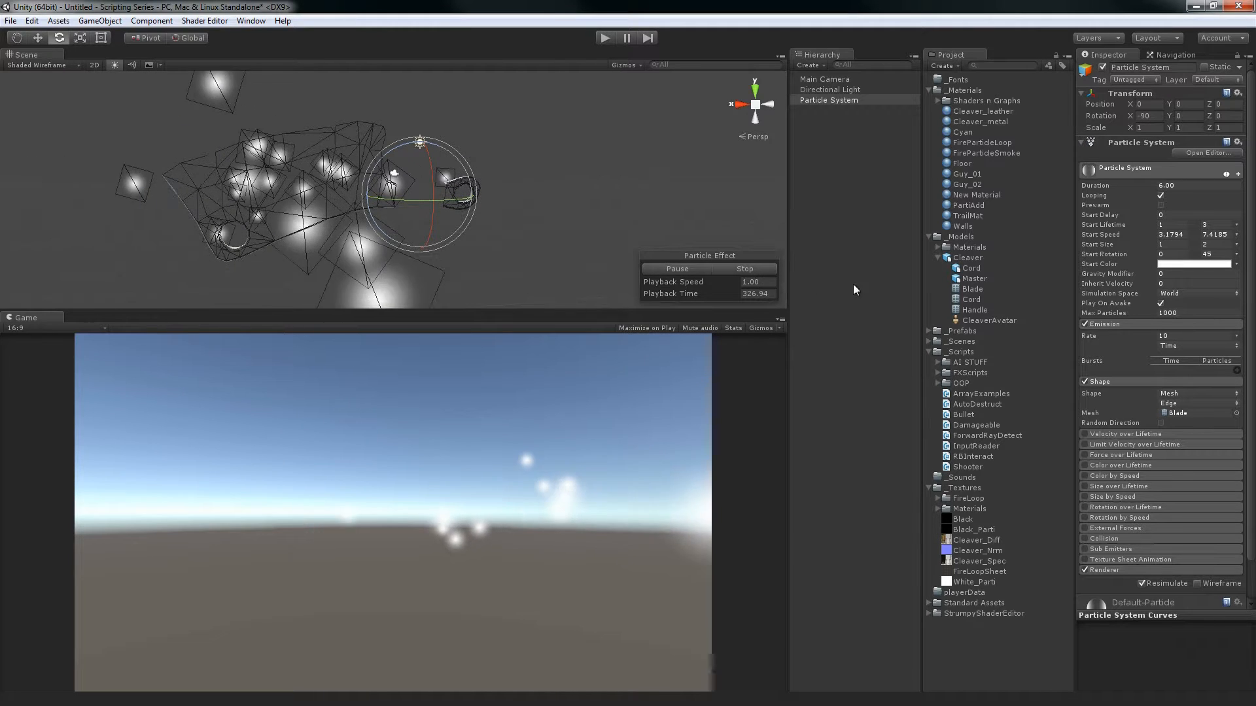
Recheck the mesh emission options, keep Edge selected, and examine the particles along the Blade mesh from several angles
click(1169, 402)
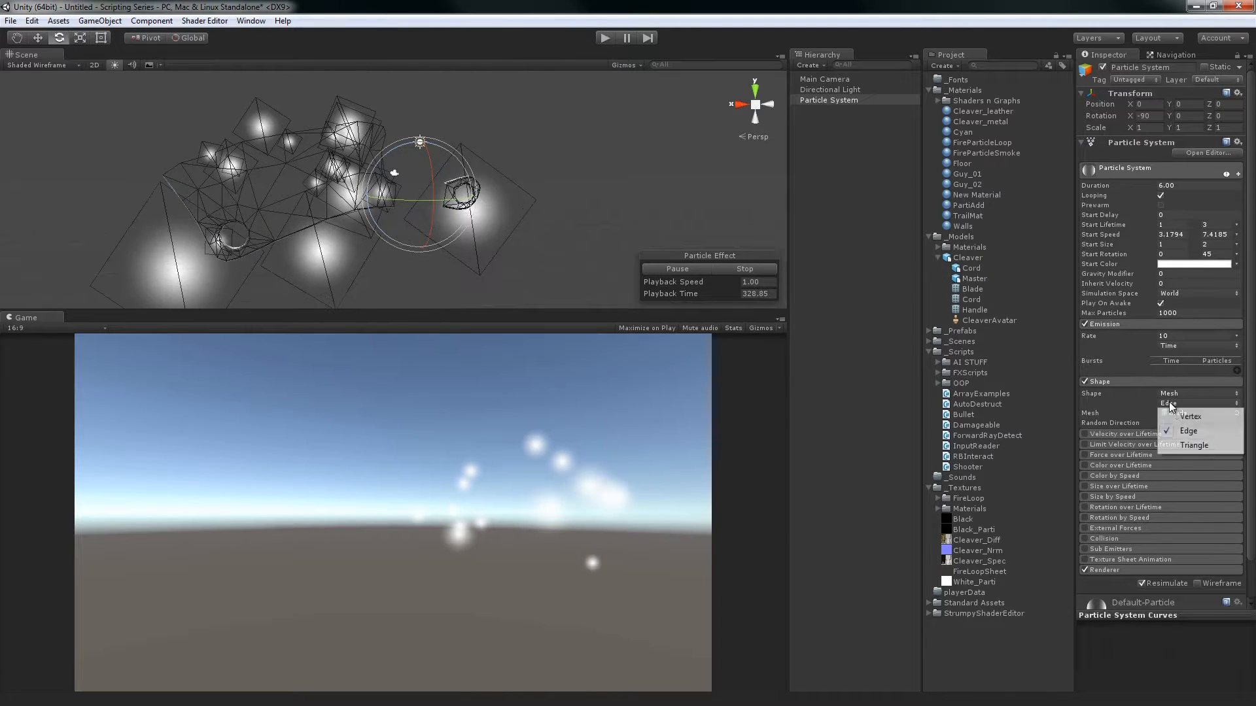
click(1180, 417)
click(1189, 431)
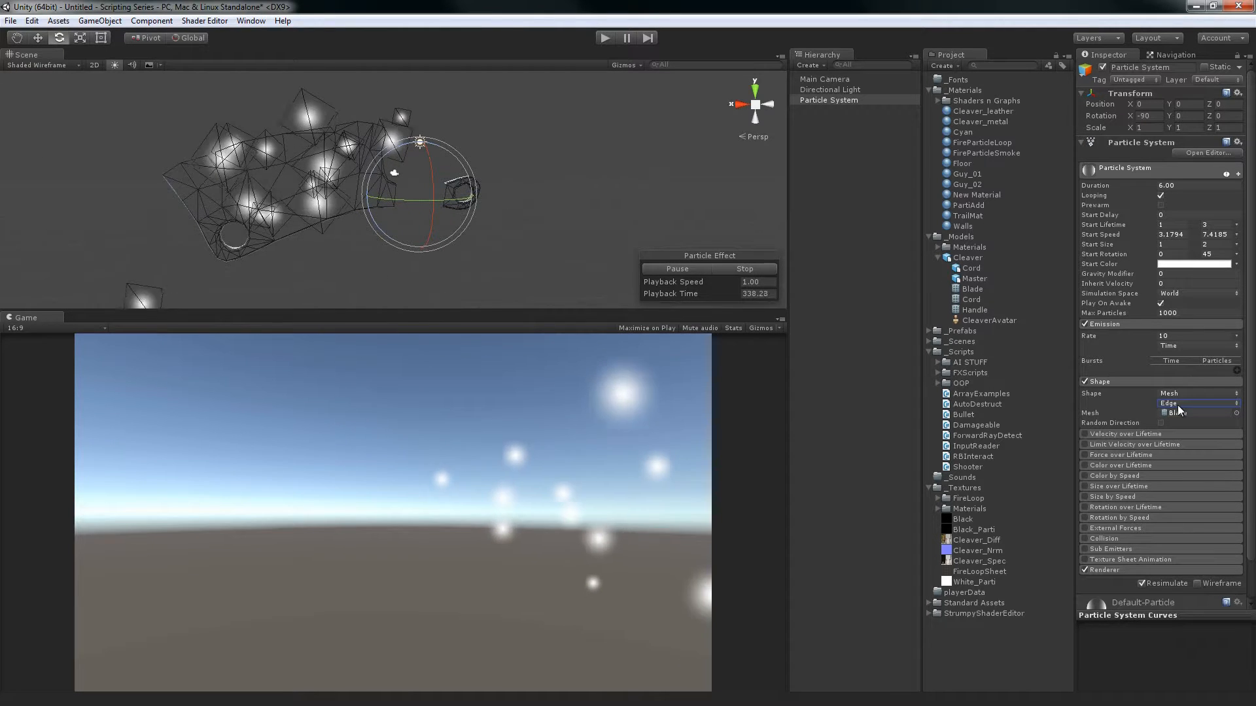
alt+drag(711, 222, 507, 176)
alt+right_drag(505, 176, 442, 178)
alt+middle_drag(557, 163, 605, 139)
alt+drag(459, 169, 367, 148)
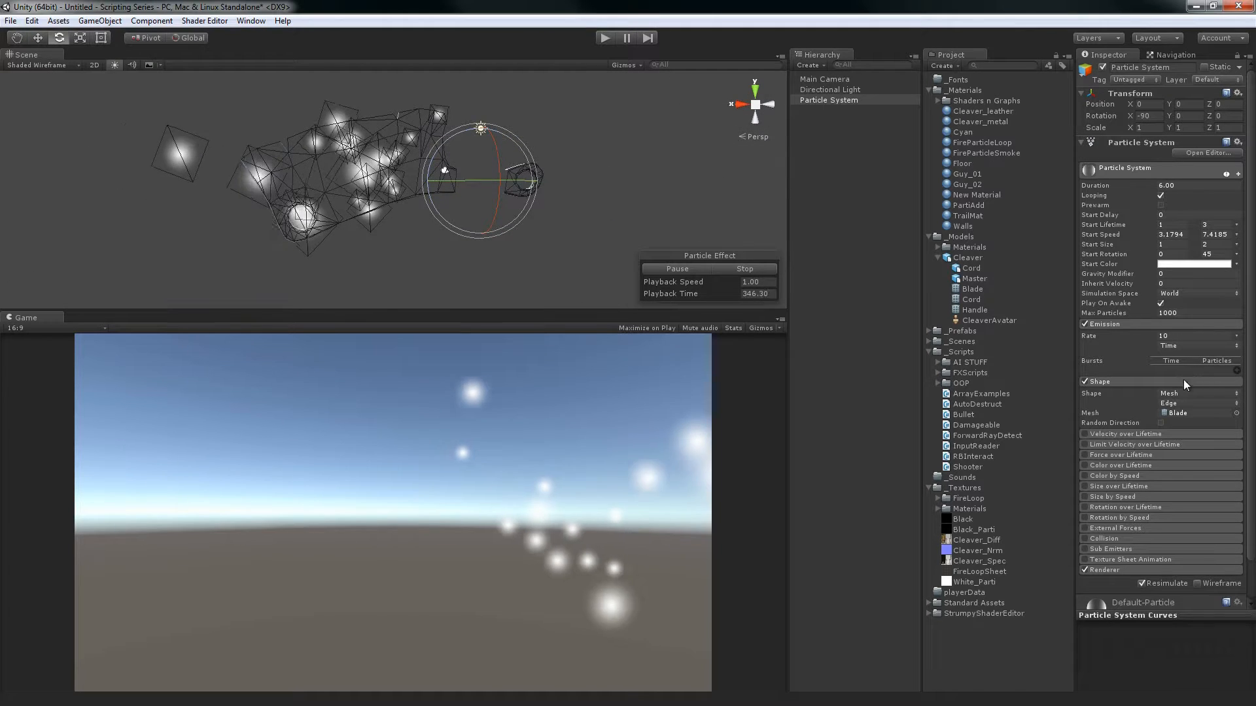
Set the Blade mesh to emit from Triangle and examine the particles spawning across its faces
click(1164, 403)
click(1194, 445)
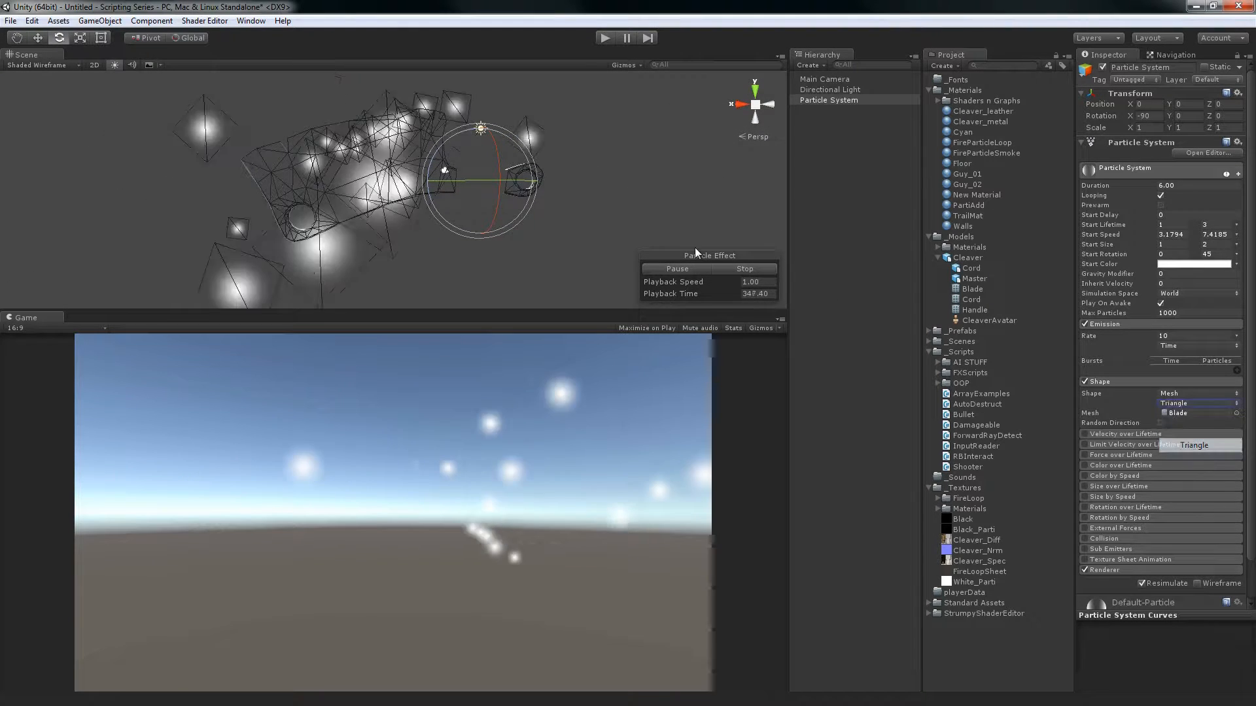
alt+drag(353, 90, 316, 188)
alt+right_drag(316, 188, 388, 200)
alt+drag(388, 200, 390, 244)
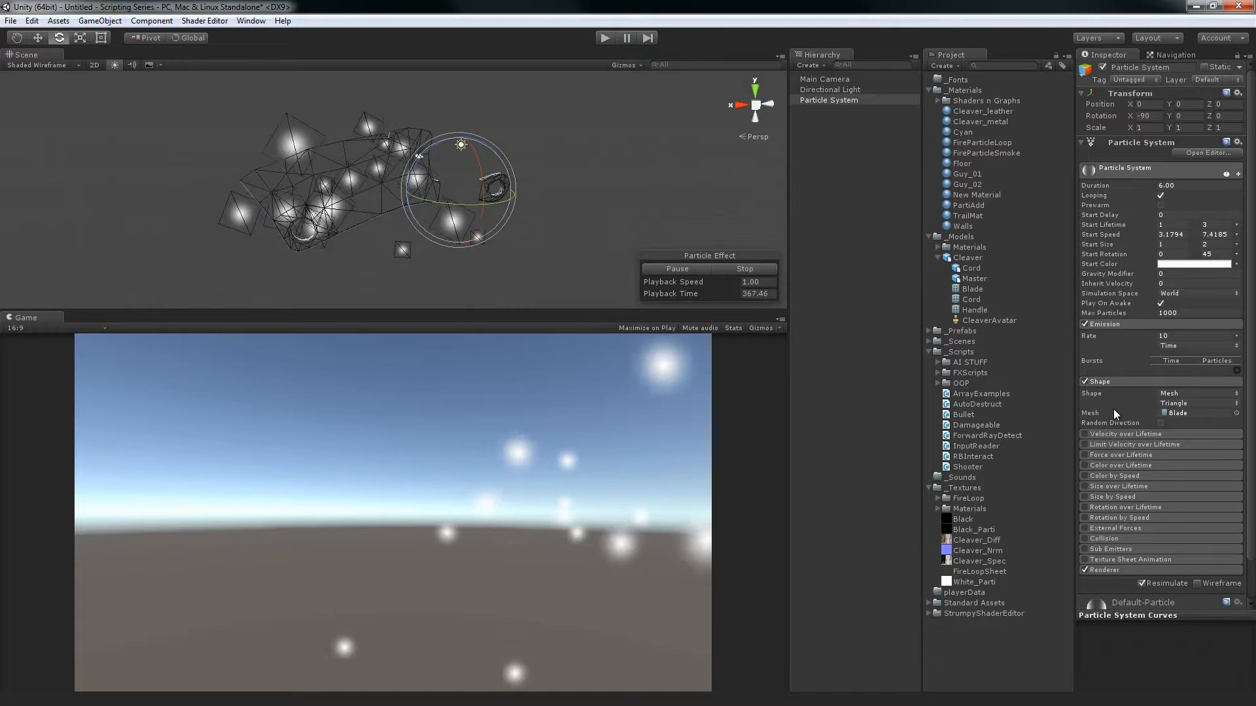
Locate the assigned Blade mesh asset, review the Random Direction option, and examine the emission from the front and edge-on
click(1199, 413)
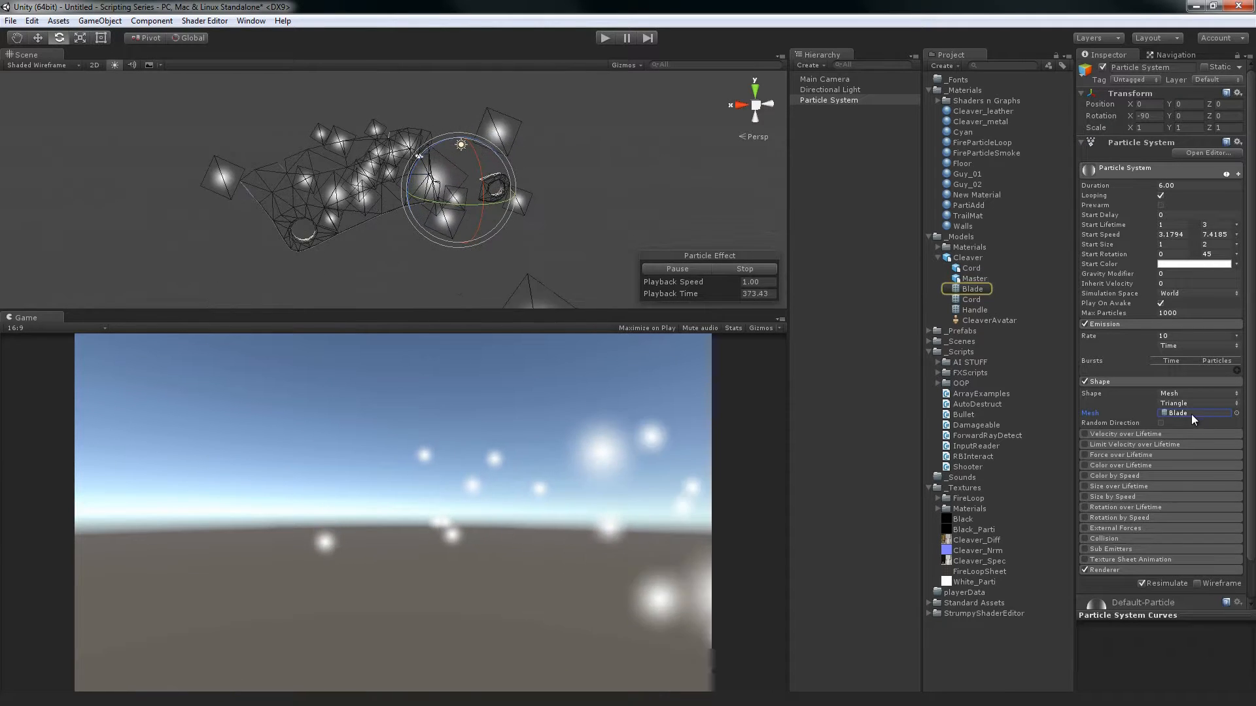
click(1161, 424)
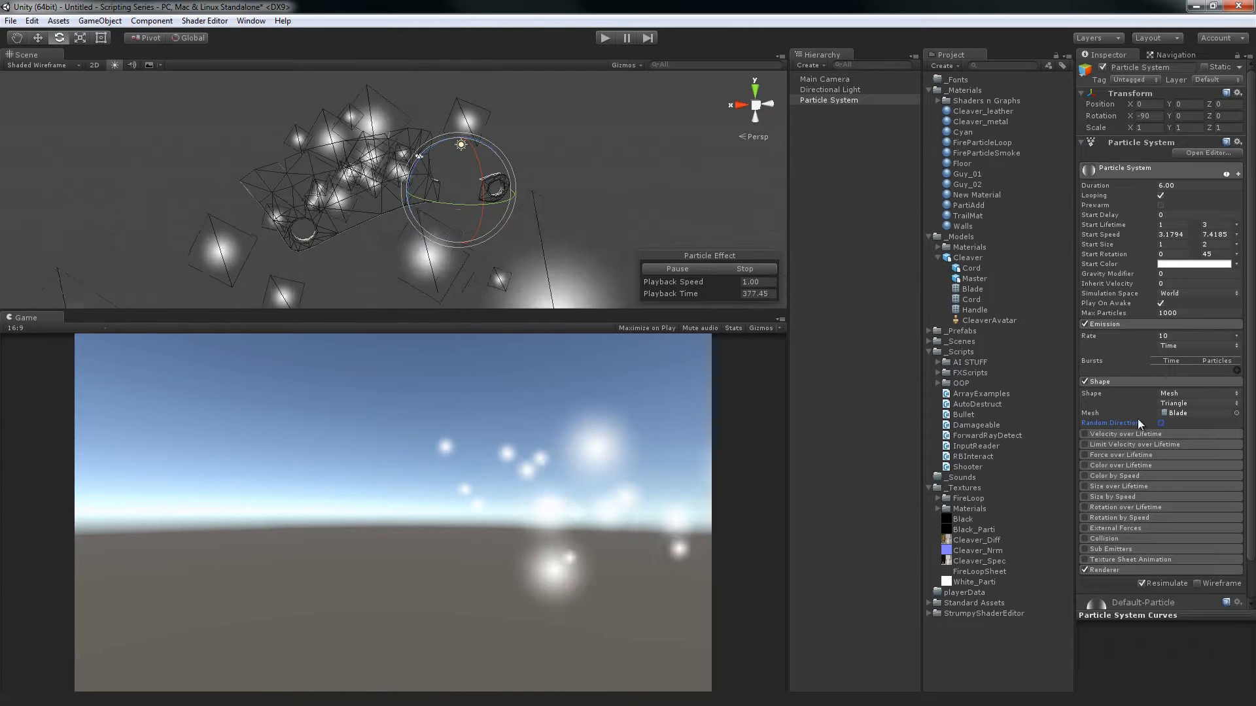
alt+drag(376, 286, 509, 206)
key(w)
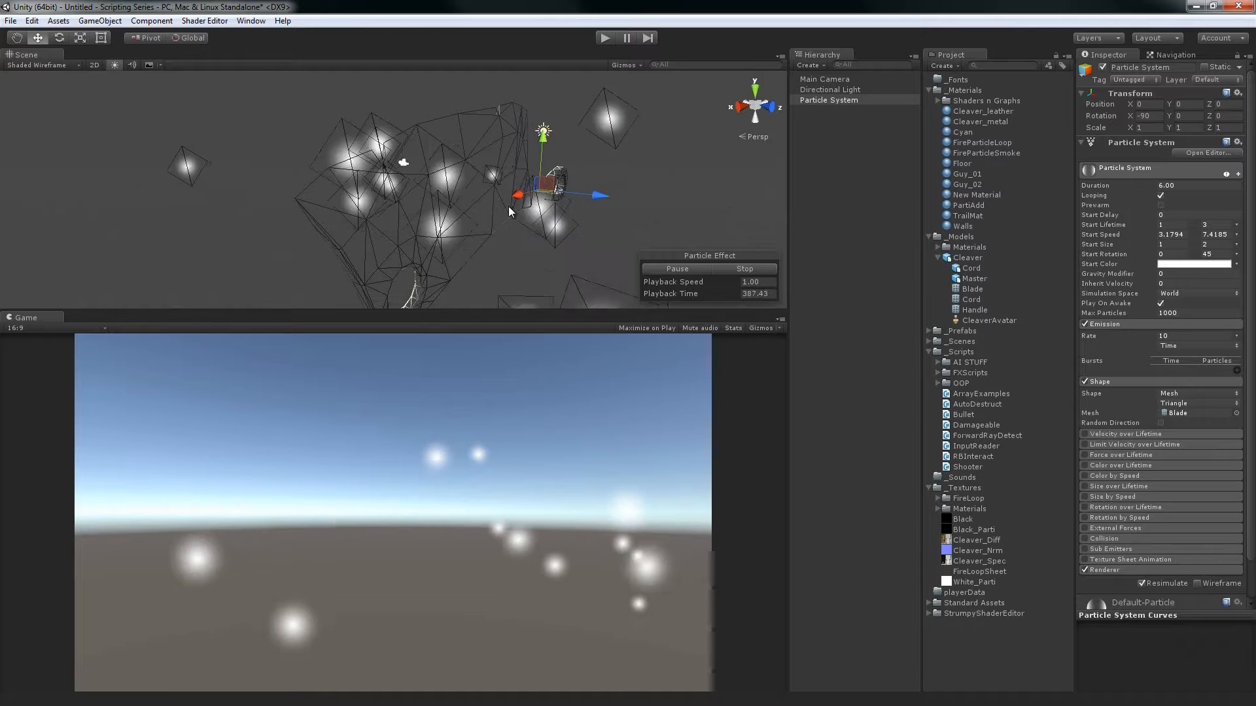
mouse_move(508, 206)
alt+right_down()
mouse_move(501, 127)
mouse_move(497, 203)
alt+right_up()
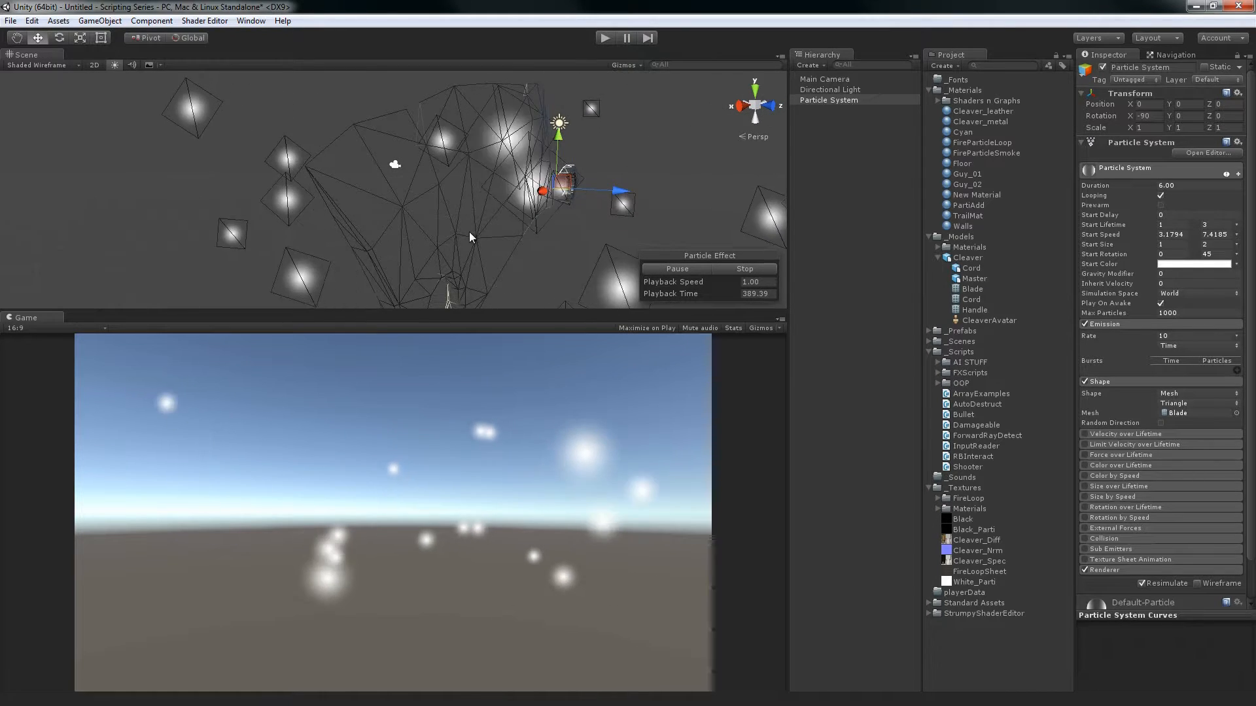
alt+drag(520, 175, 632, 150)
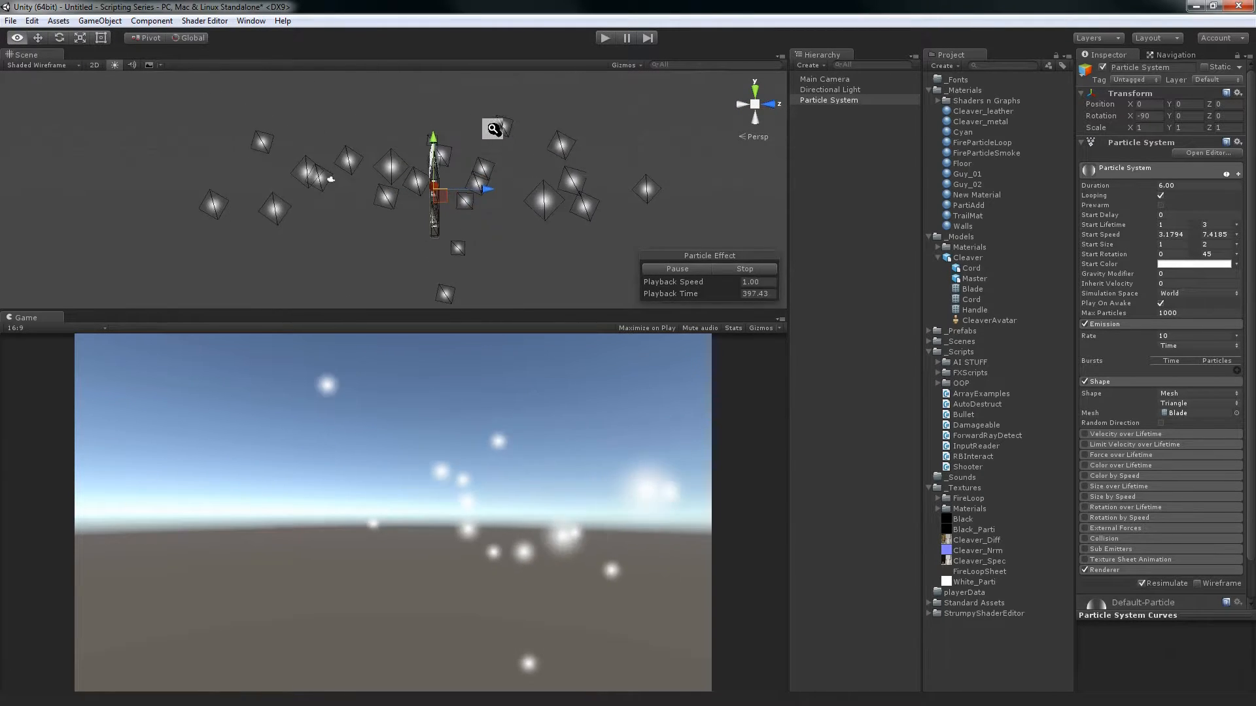
alt+right_drag(494, 129, 469, 169)
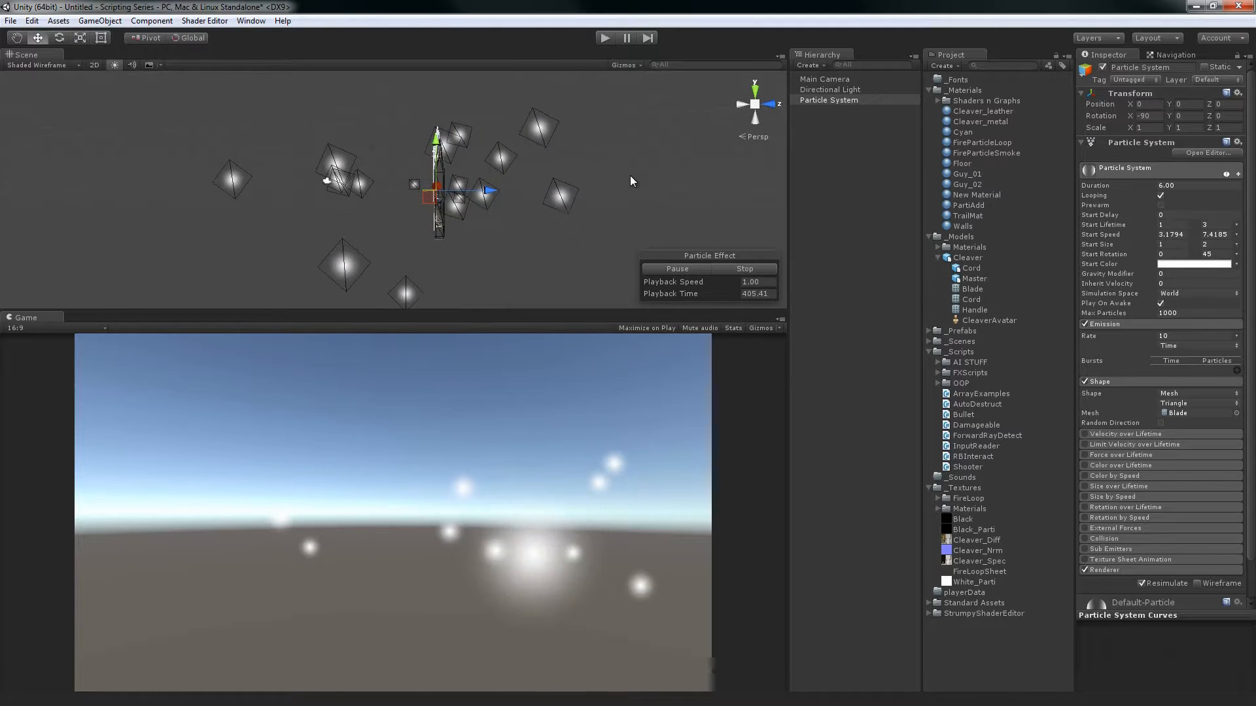
Change the emitter shape to Circle and enable Emit from Edge, examining the ring of particles
click(1180, 393)
click(1188, 482)
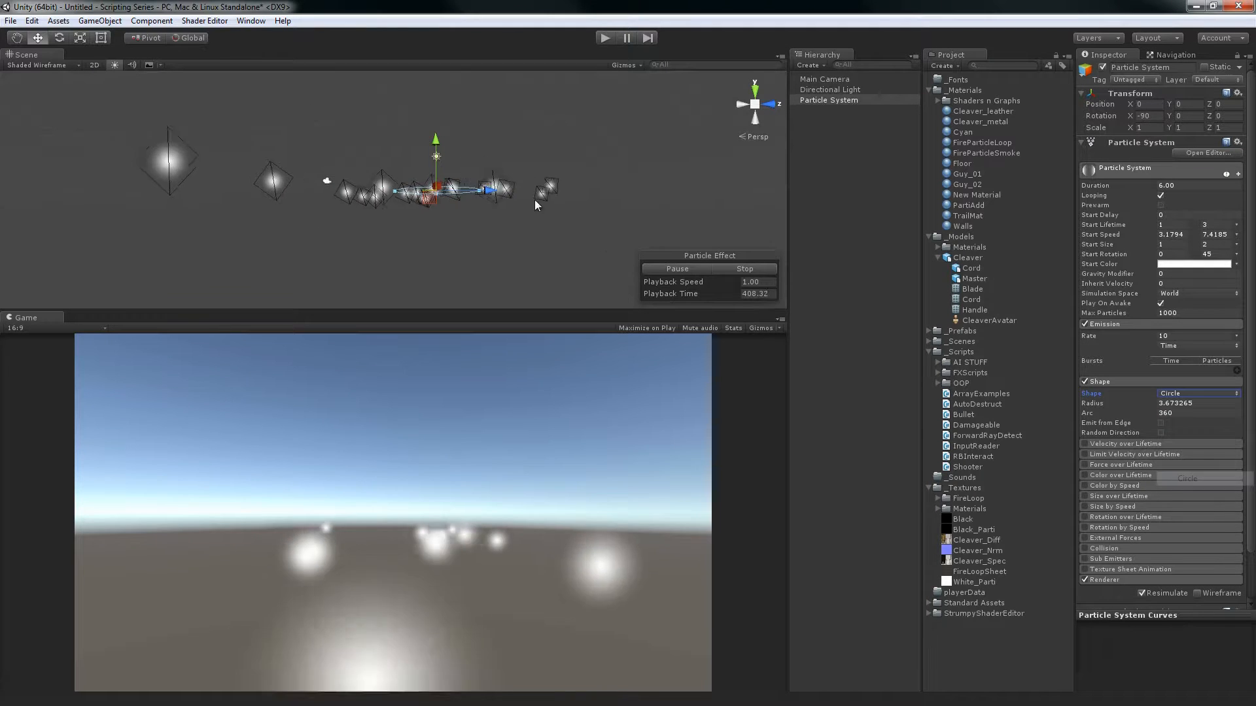
alt+drag(406, 196, 423, 152)
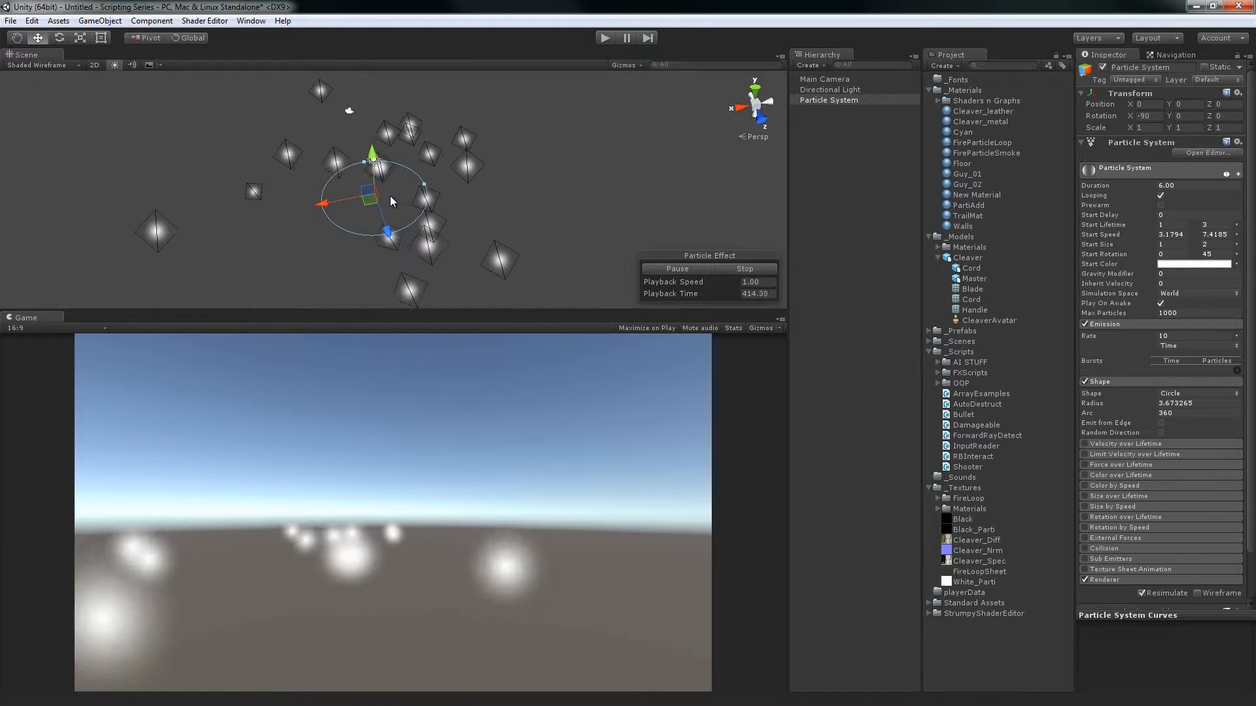
click(1161, 423)
alt+drag(641, 172, 581, 223)
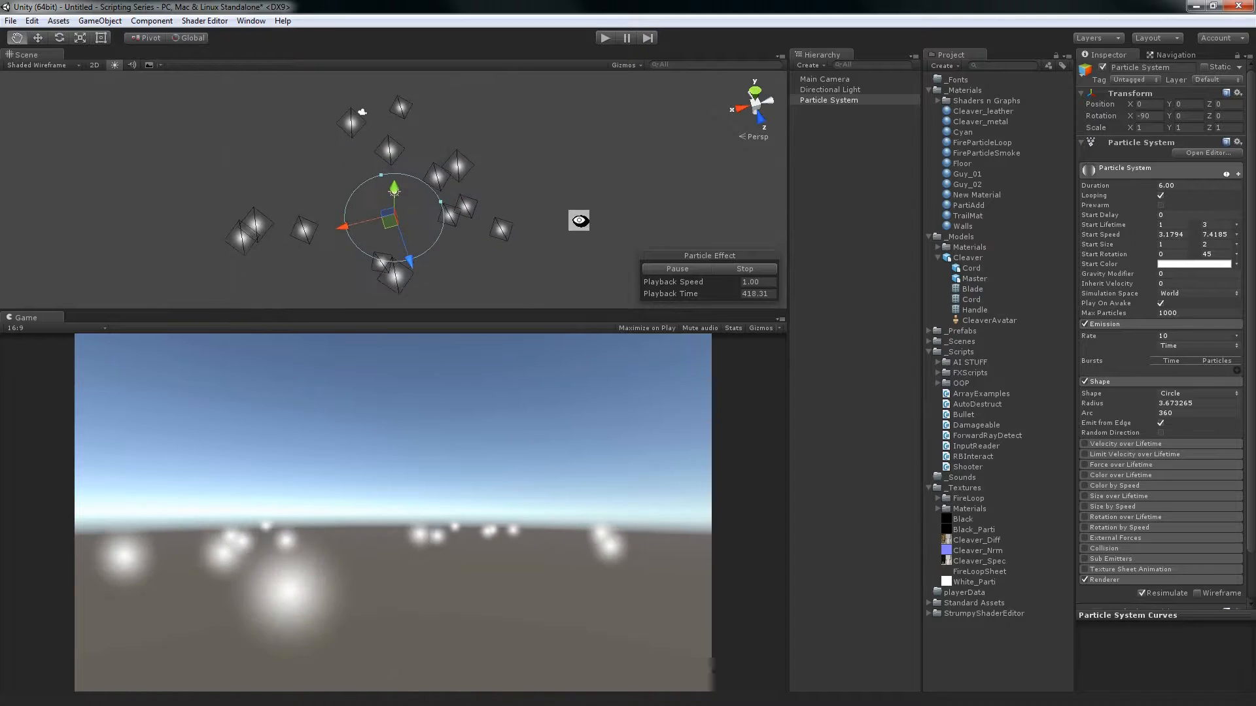
Set the random Start Speed range to 0.125 and 0.2
double_click(1175, 246)
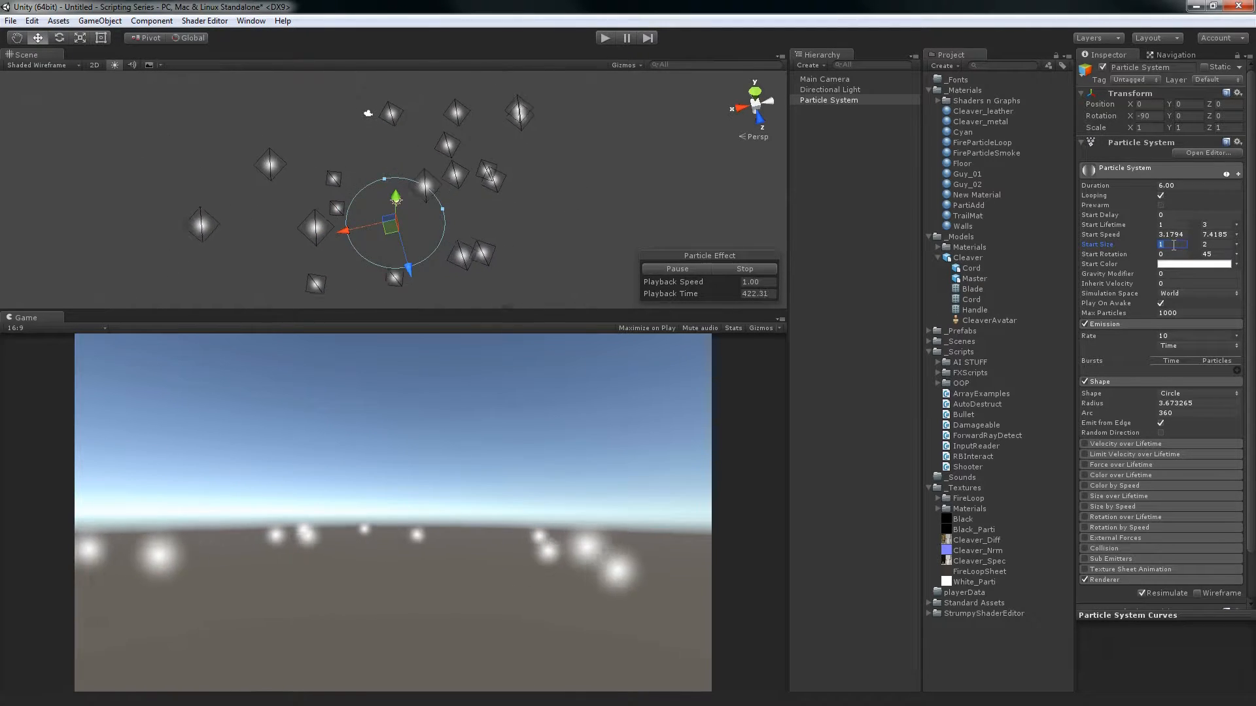
click(1178, 236)
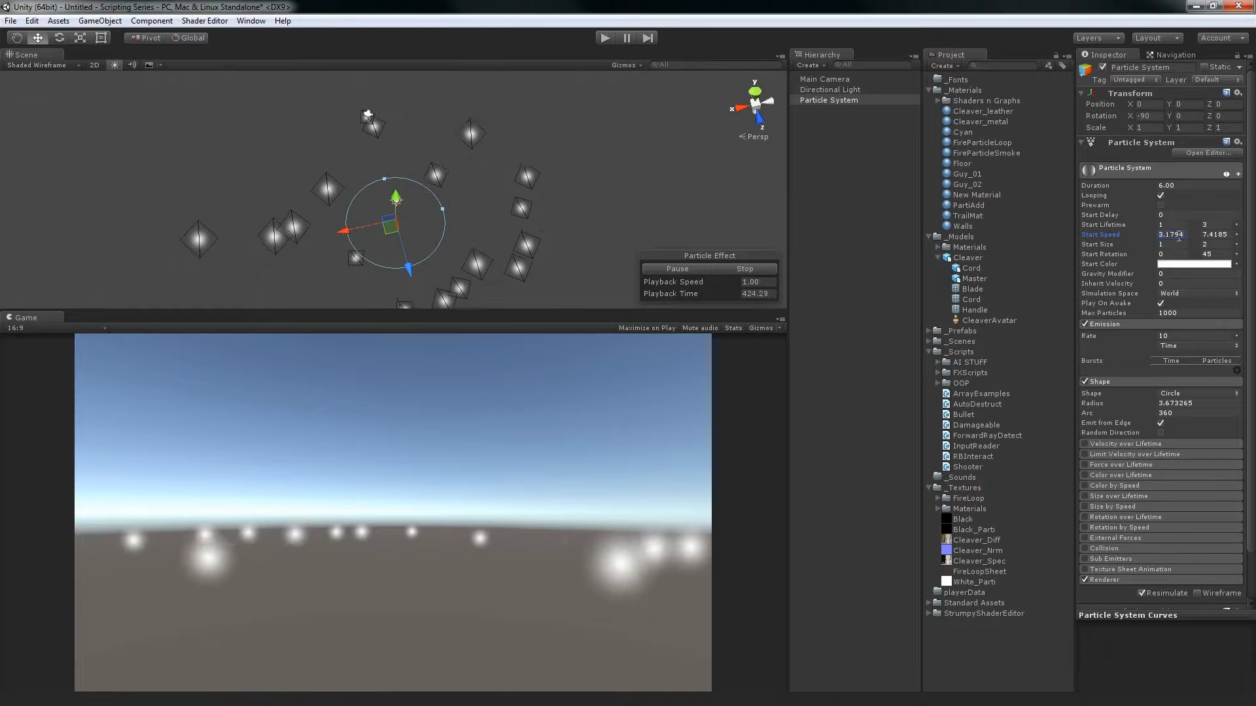
text(0.125)
key(Tab)
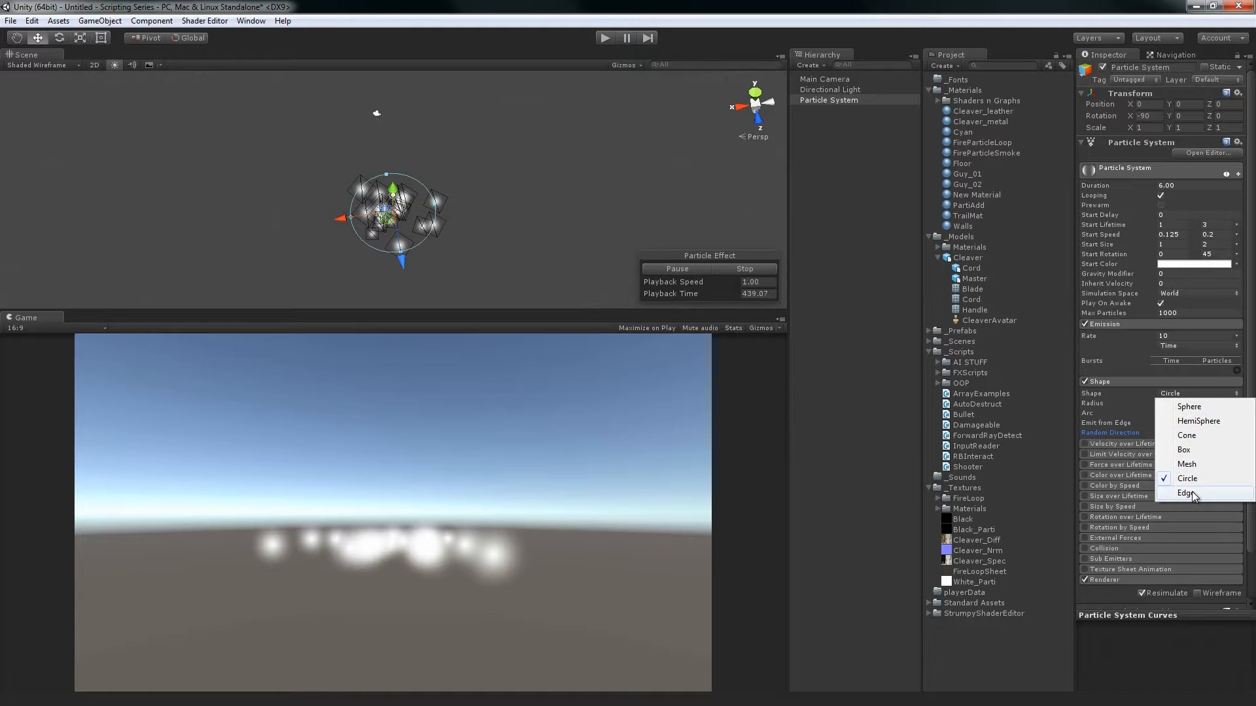
Change the emitter shape to Edge and raise the Start Speed range to 4.66 and 5.73, examining the particle stream
click(1185, 493)
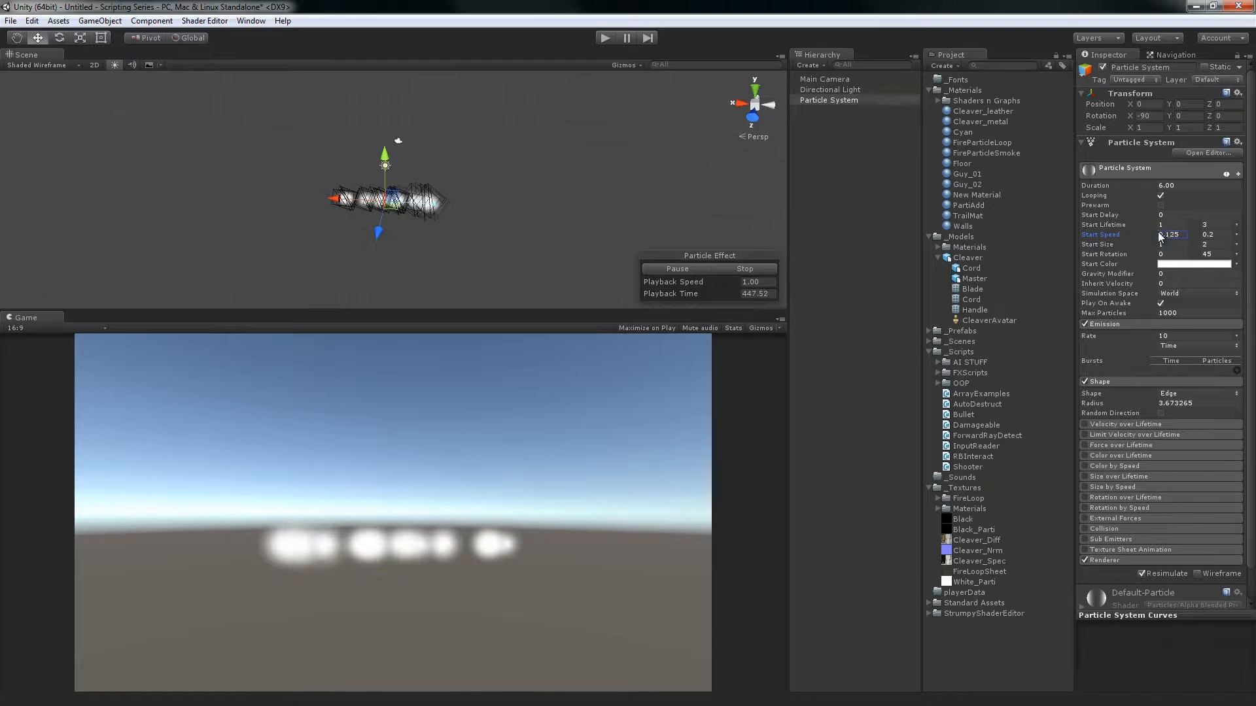
drag(1218, 237, 1235, 239)
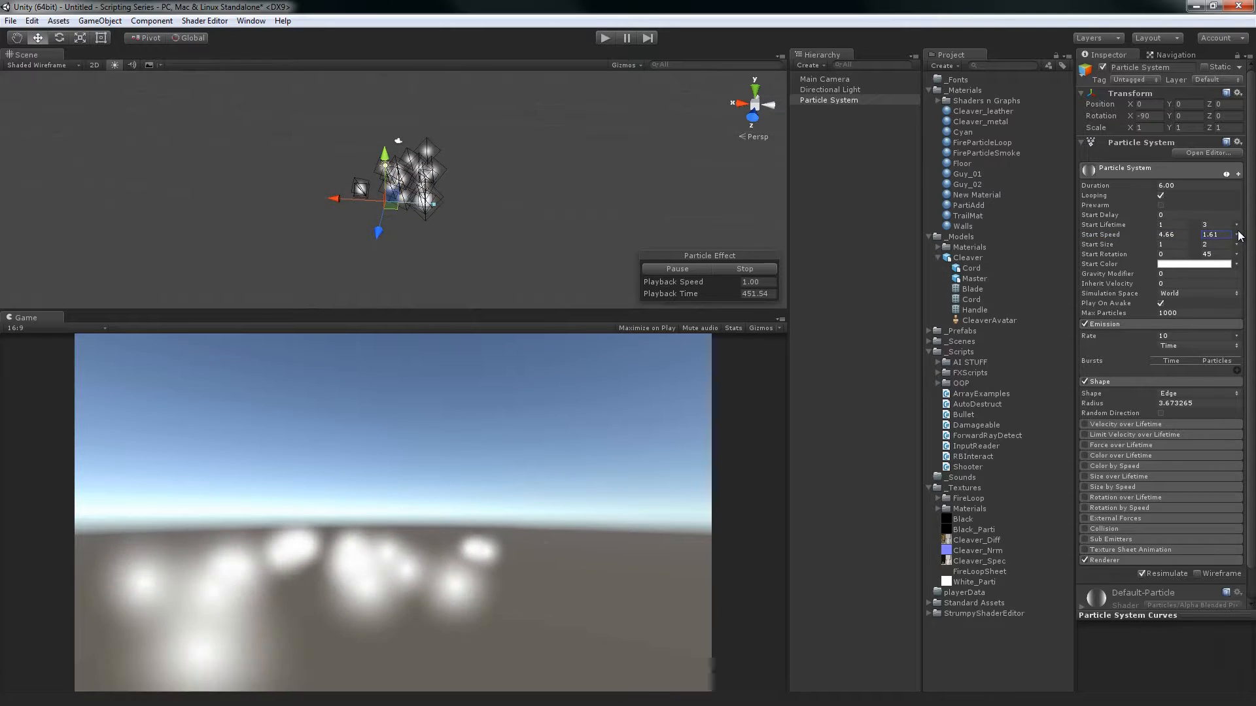
alt+drag(69, 212, 272, 150)
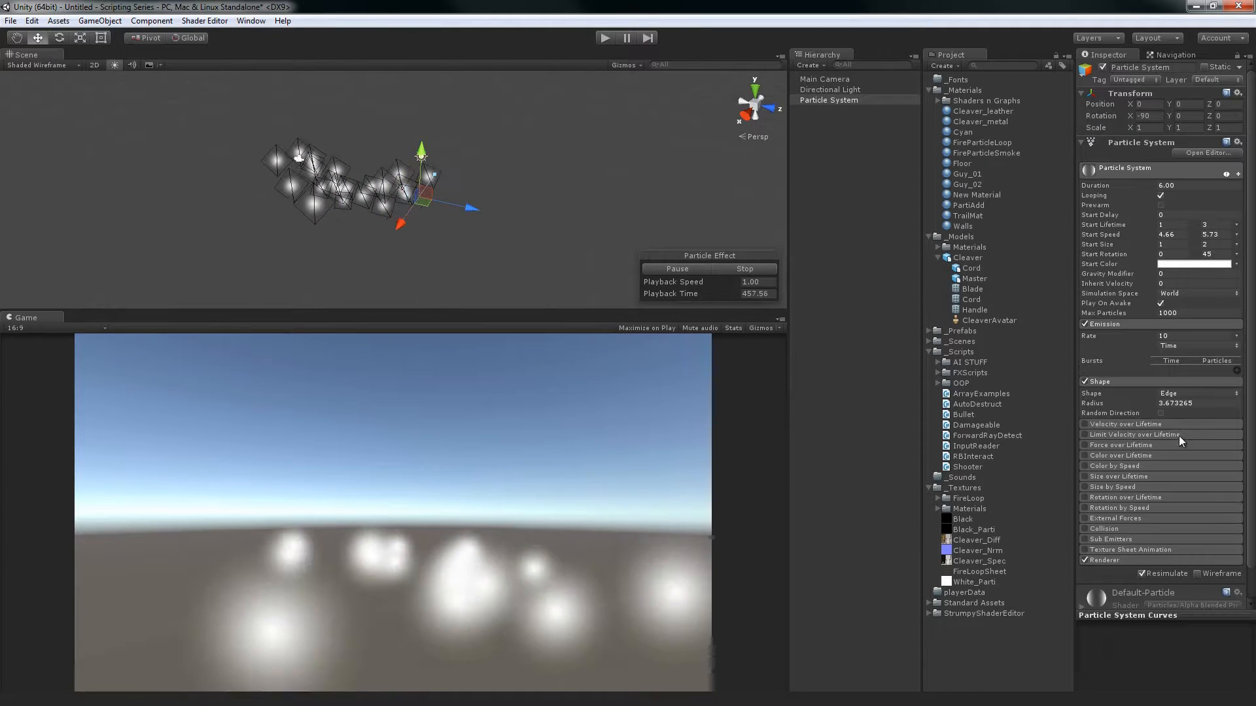
Adjust the edge emitter's radius to 9.18 and then to about 6.6, undoing a trial rotation in between
drag(1115, 404, 1249, 403)
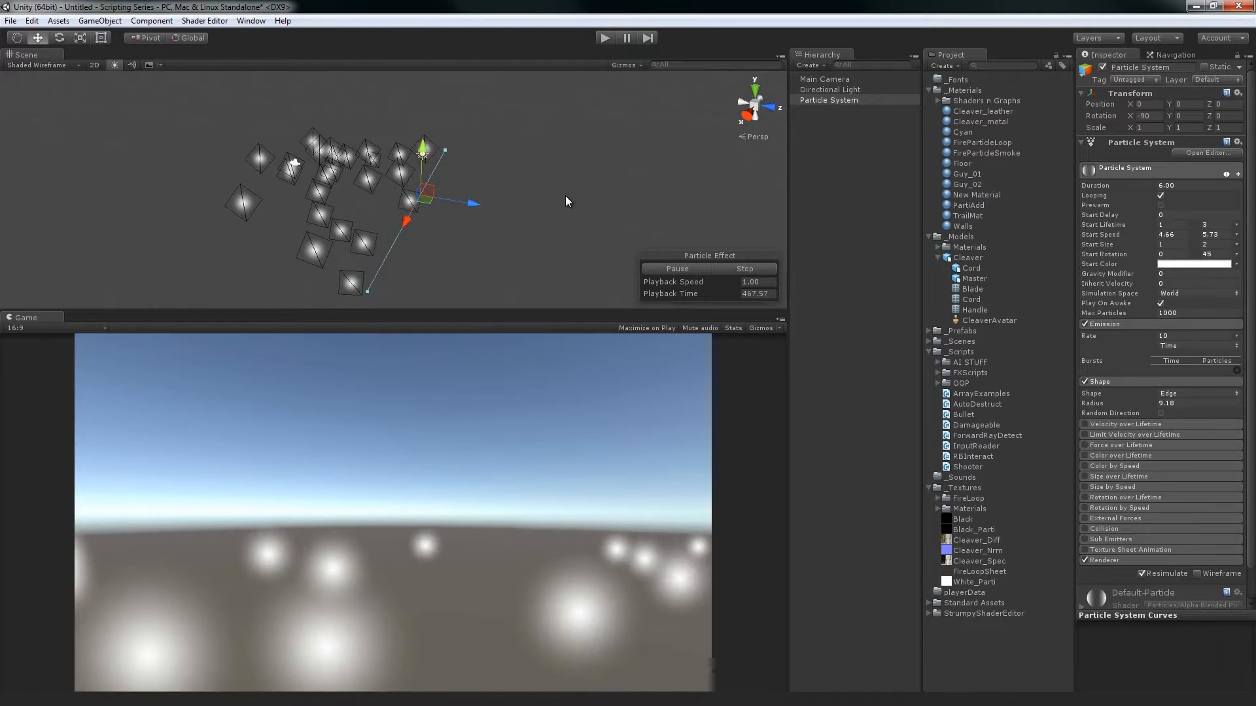
key(e)
drag(480, 176, 479, 224)
key(ctrl+z)
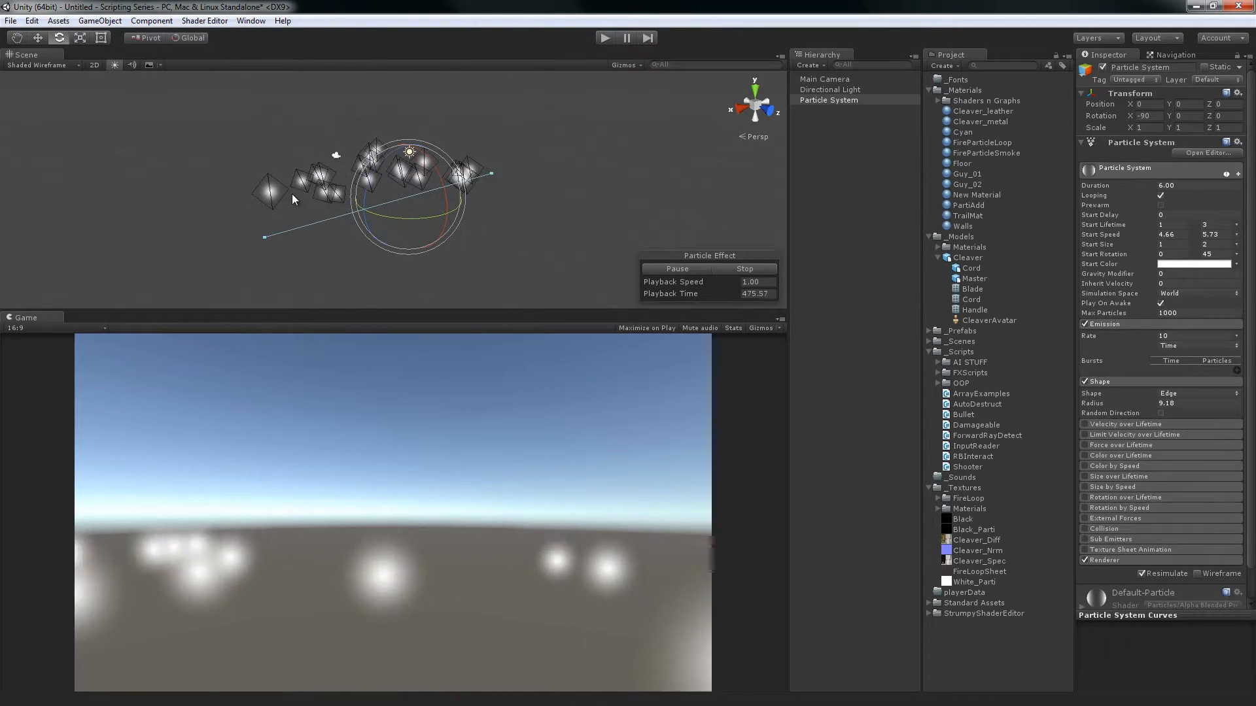
drag(262, 238, 315, 225)
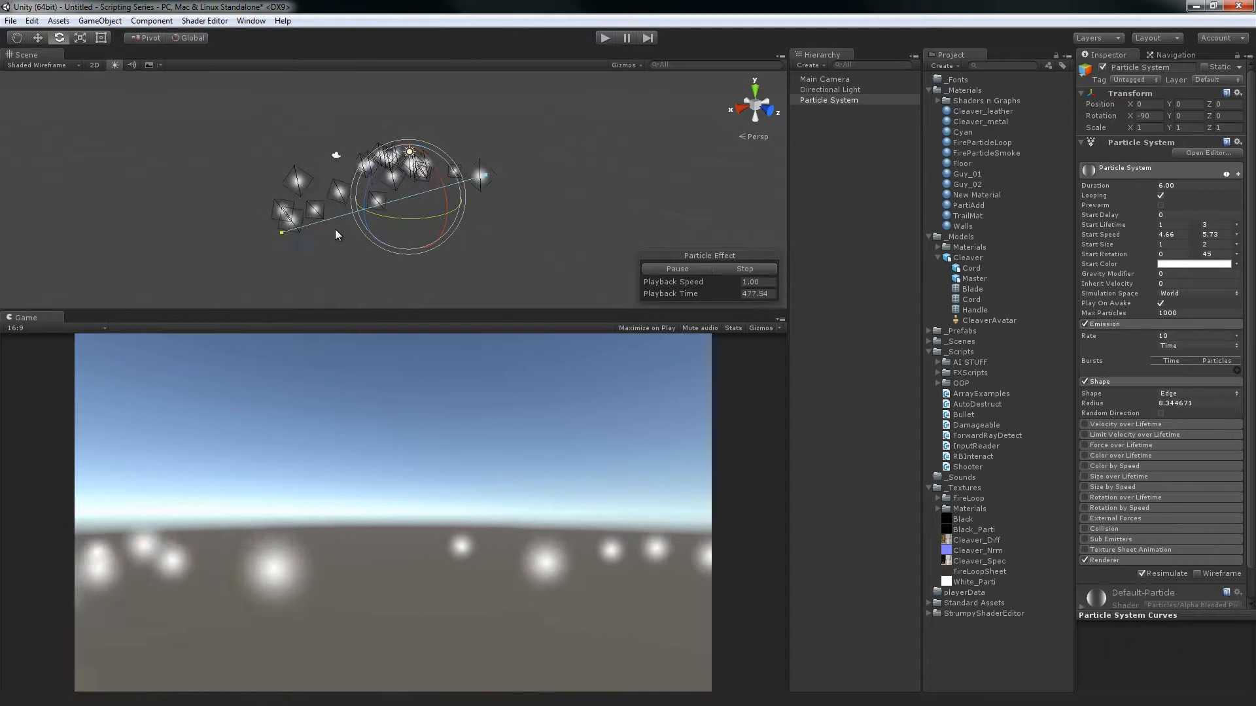
Change the emitter shape to HemiSphere and set its radius to 1 and then 2, examining the emission
click(1171, 394)
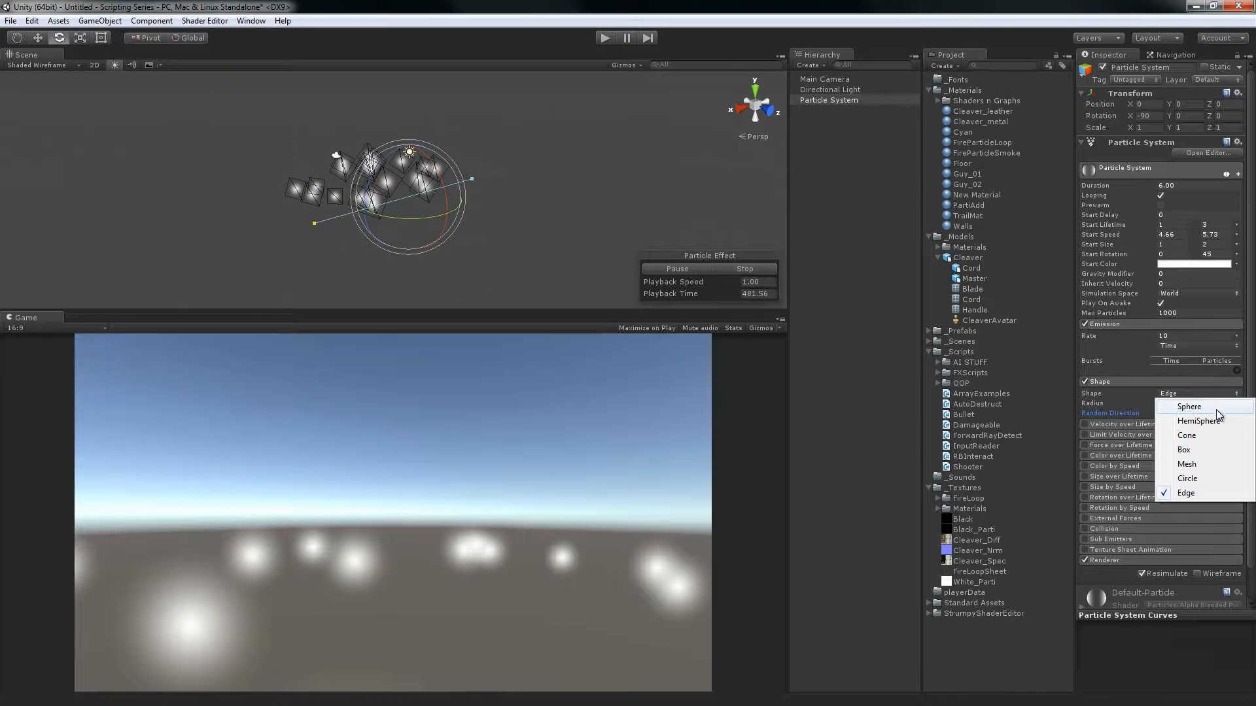
click(1199, 420)
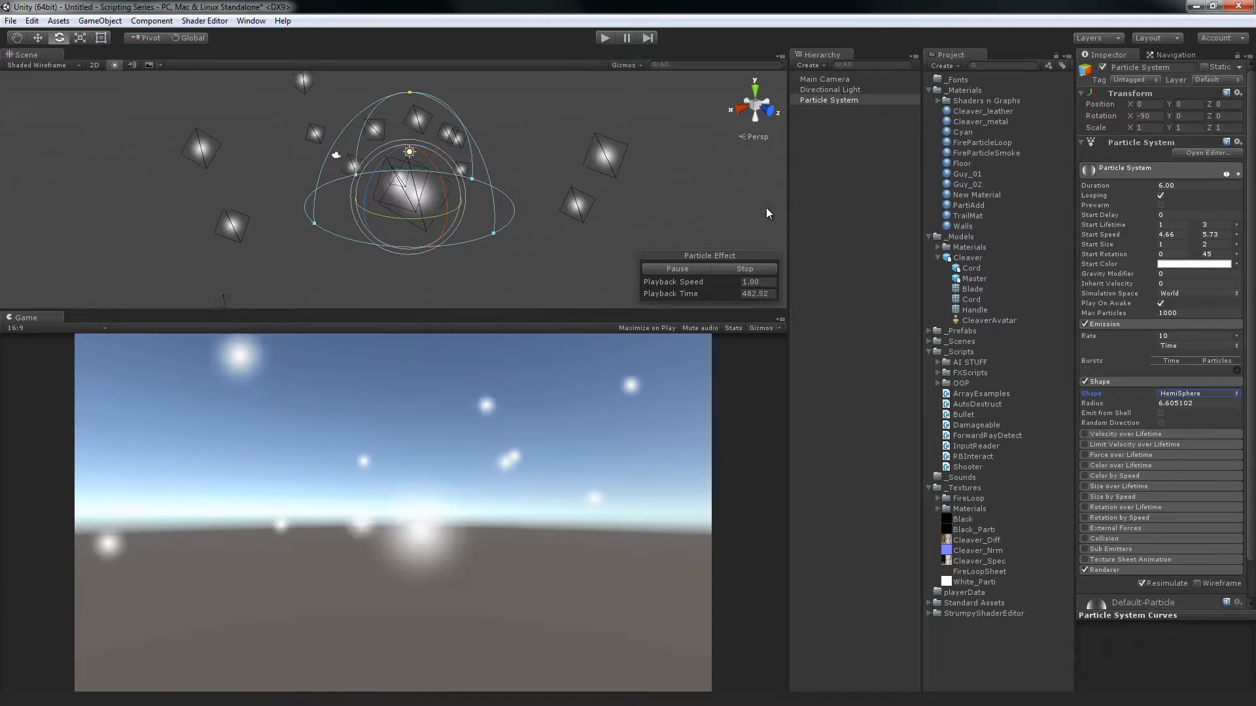
alt+drag(505, 176, 561, 220)
click(1194, 403)
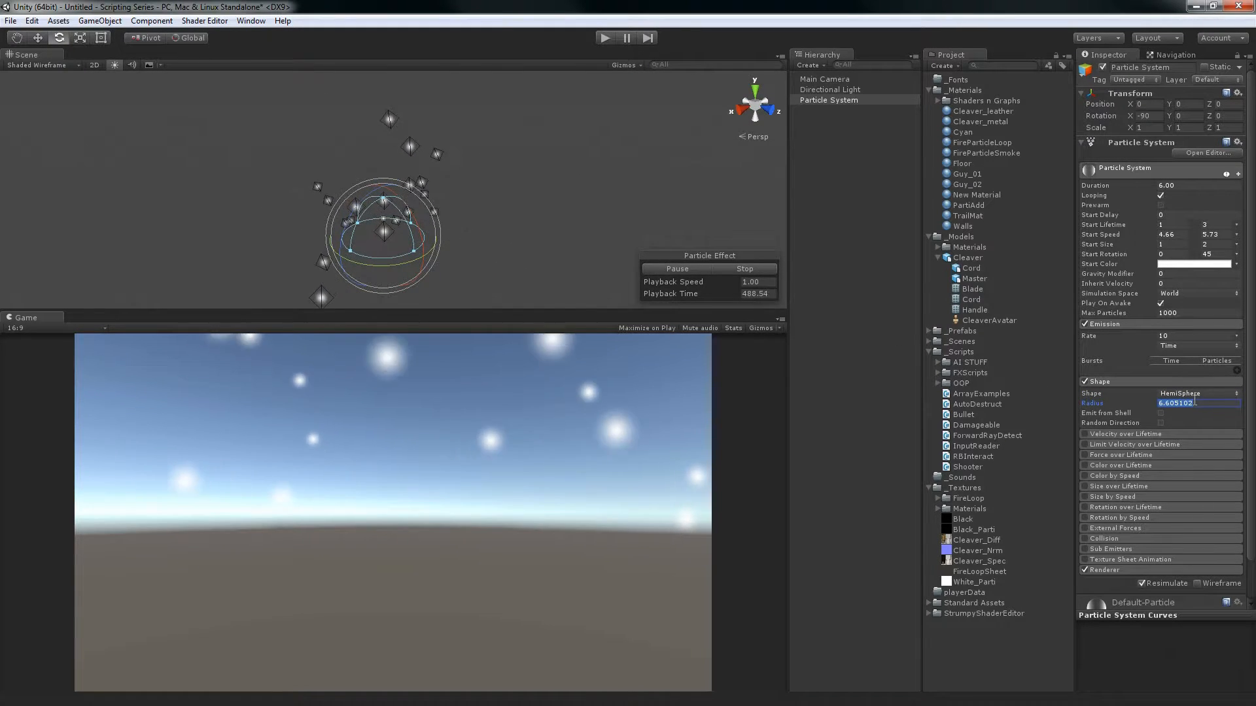
text(1)
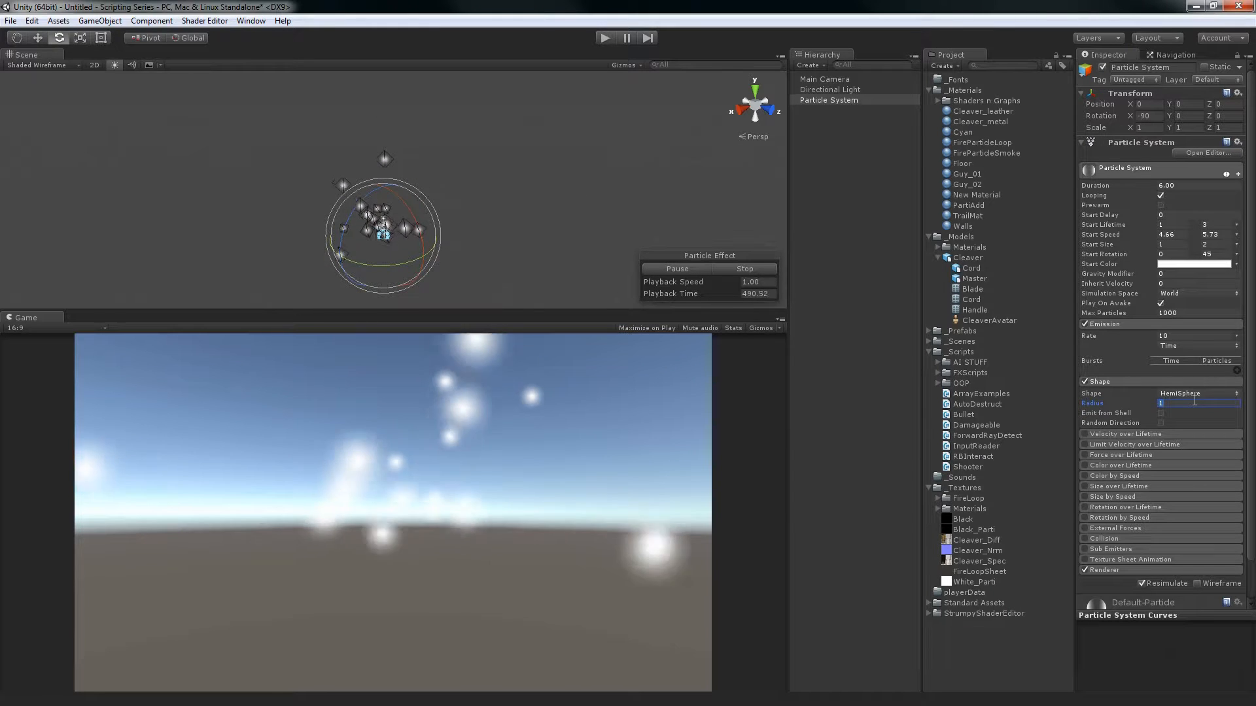
key(BackSpace)
text(2)
alt+drag(588, 168, 549, 198)
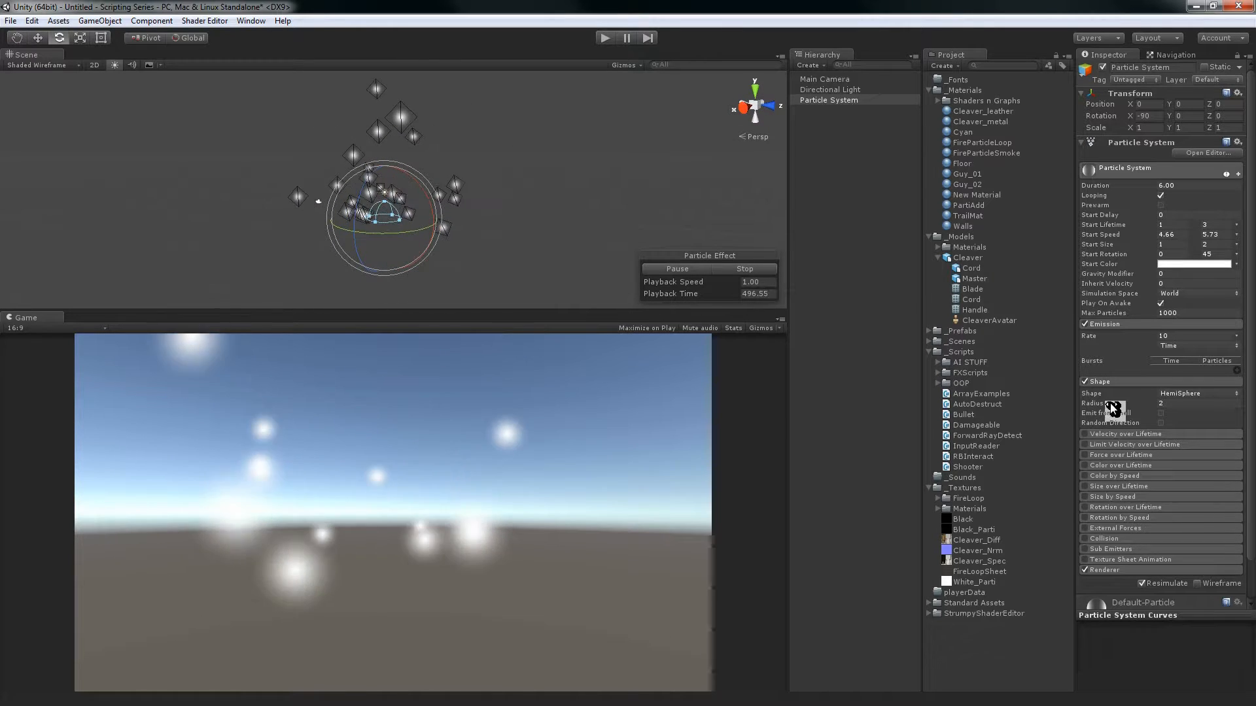
Enable the Velocity over Lifetime module and set its Y velocity to 2, examining the effect on the particles
scroll(1156, 395, down, 3)
click(1139, 394)
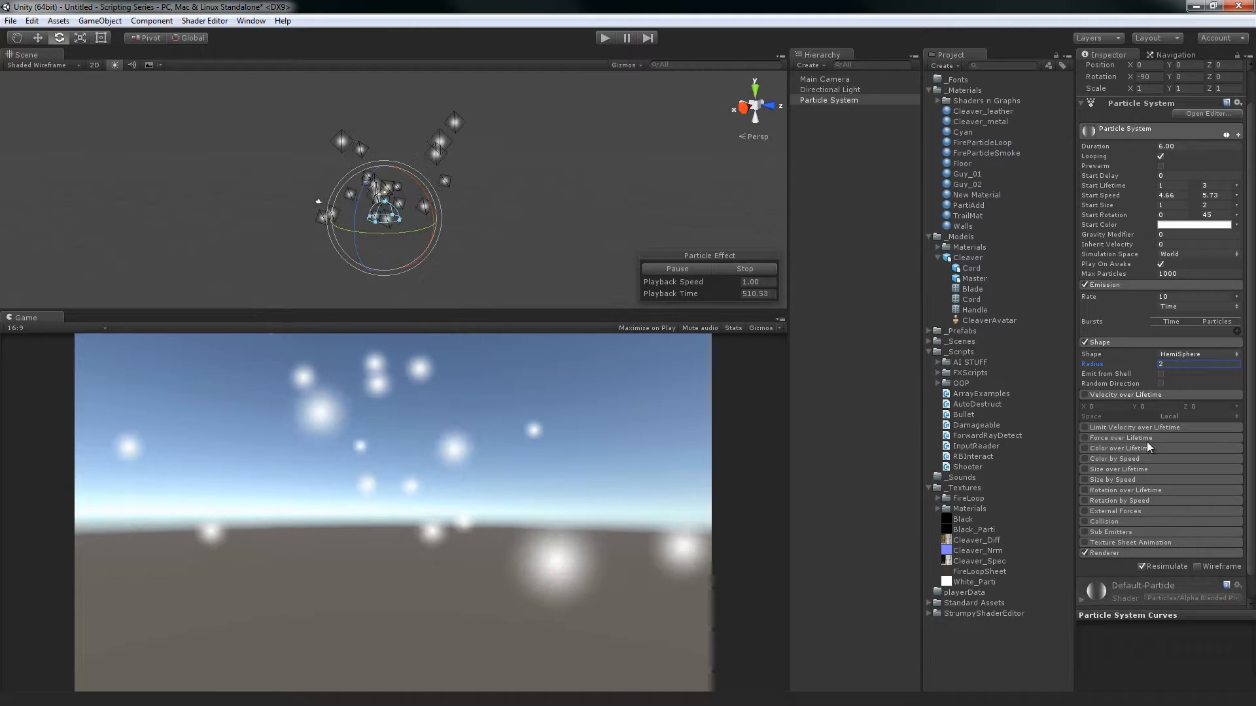
click(1084, 394)
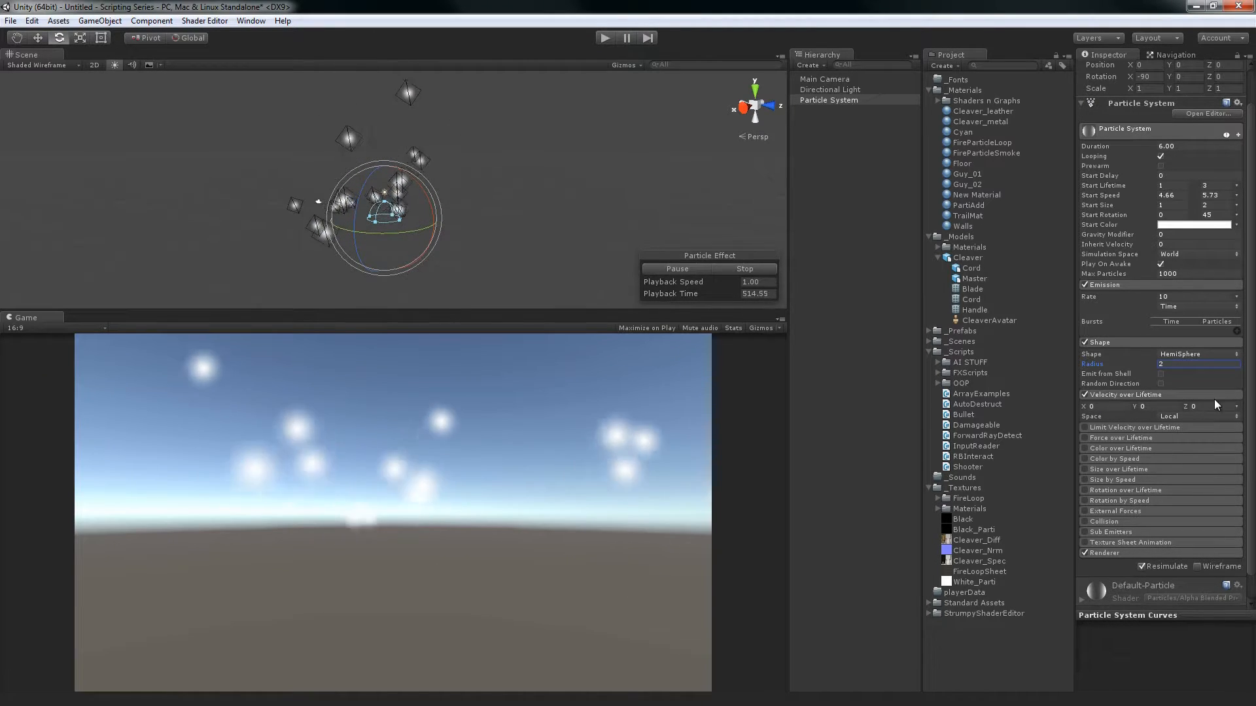
click(1165, 408)
text(2)
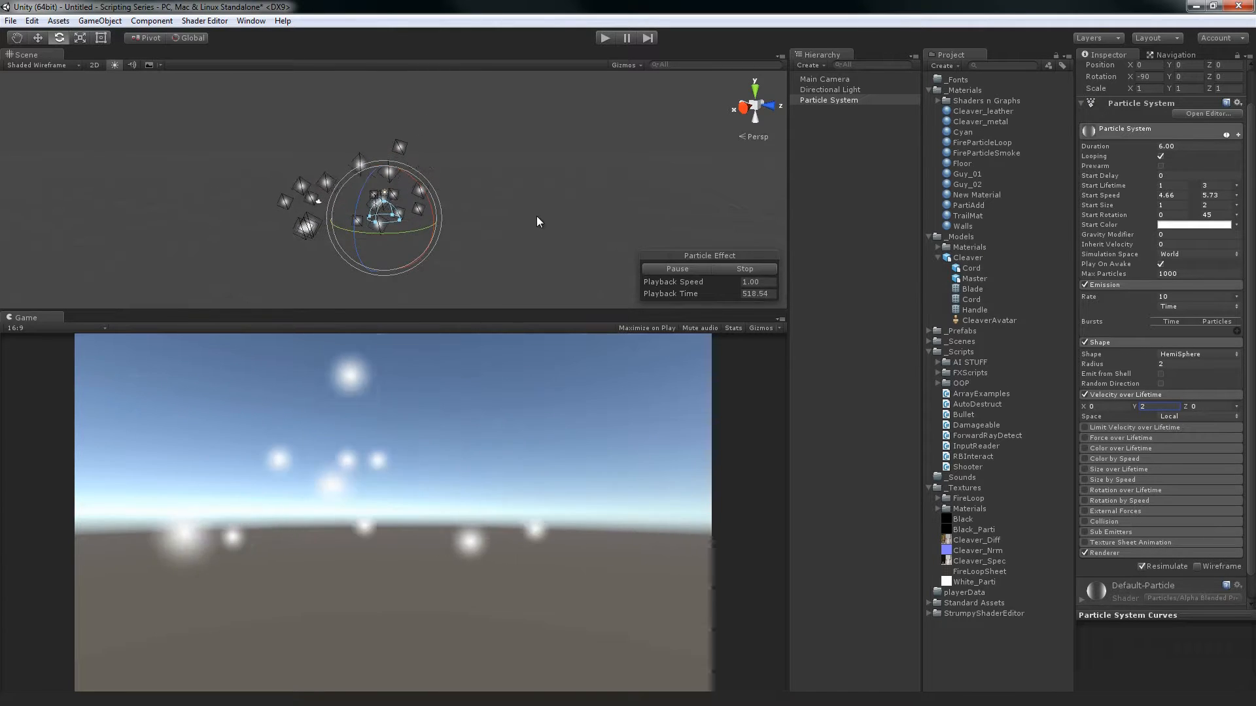
alt+drag(539, 218, 618, 201)
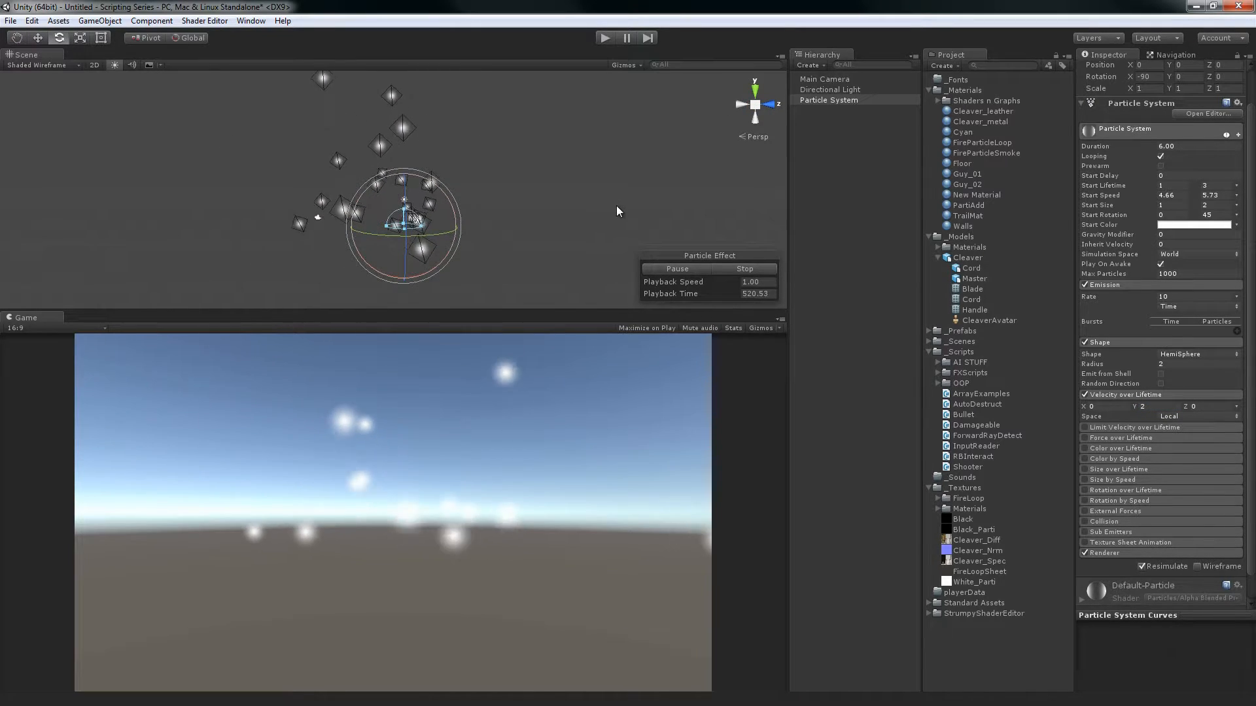
Increase the Y velocity over lifetime to 12.94 and examine how the particles travel from the hemisphere
drag(1137, 411, 20, 406)
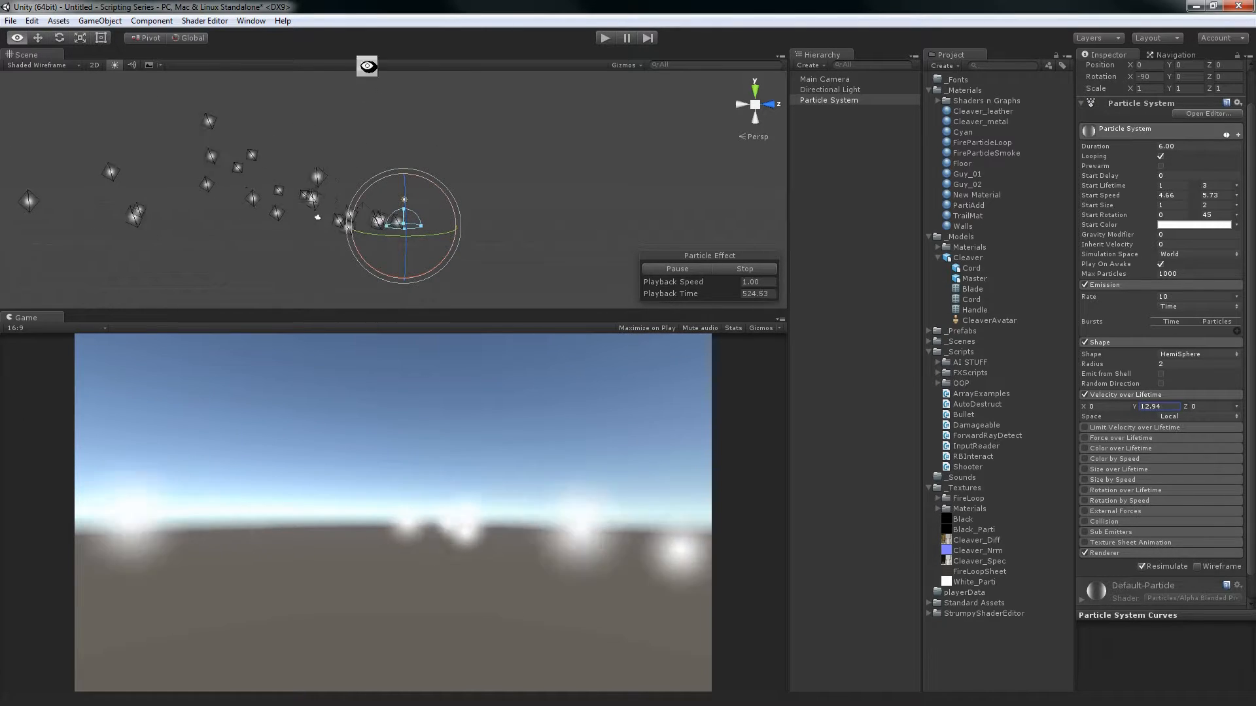
alt+drag(371, 62, 606, 194)
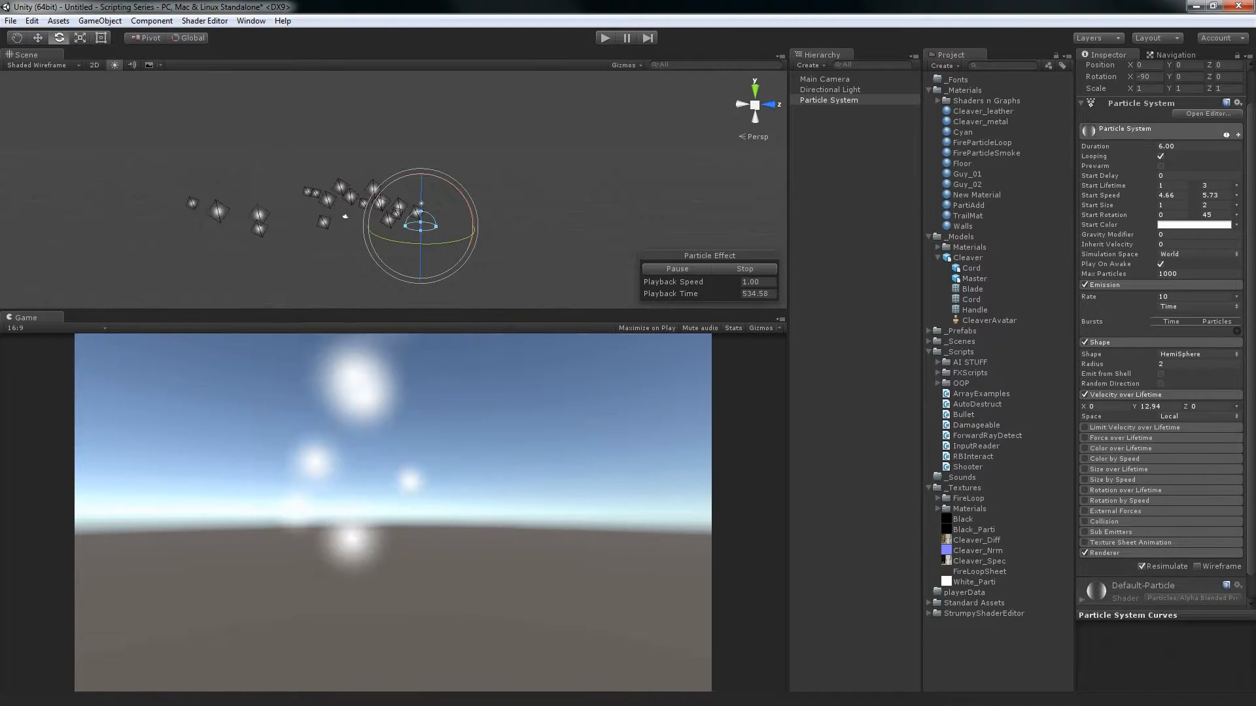
click(1143, 407)
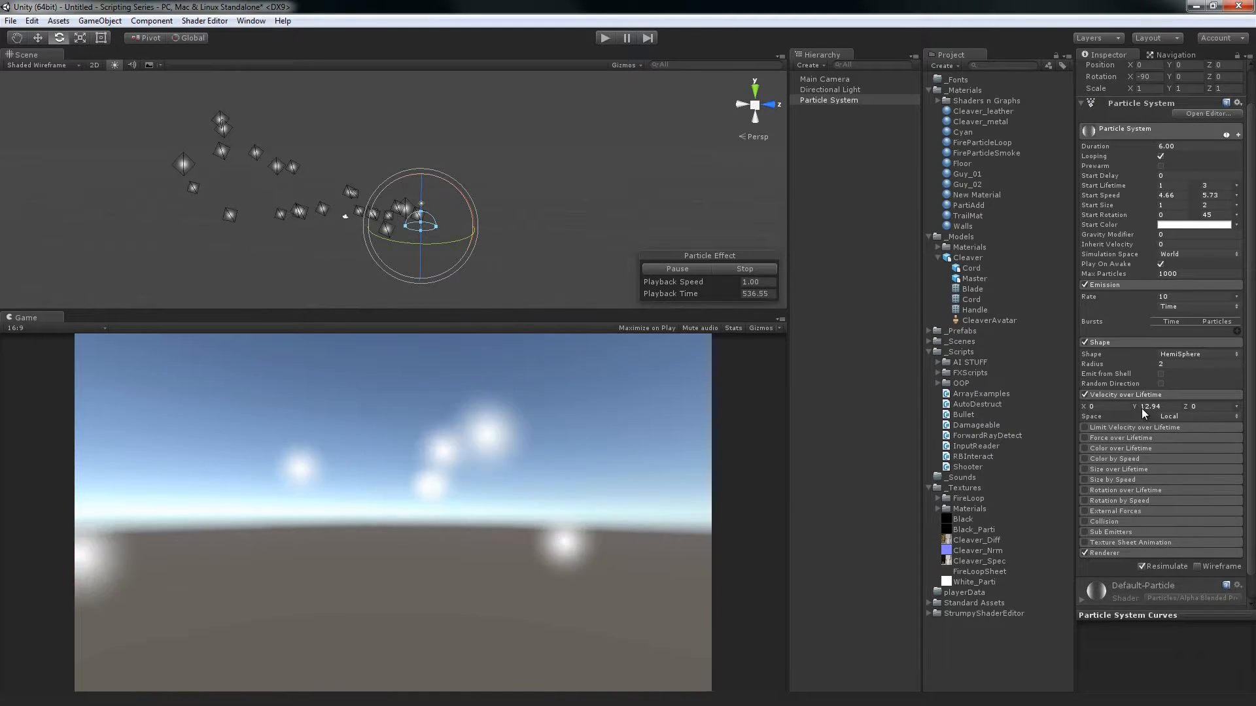
Try Velocity over Lifetime values of X -10.8, Y -0.33 and Z 4.53, examining how each axis redirects the particles
text(6.69)
drag(991, 396, 1226, 391)
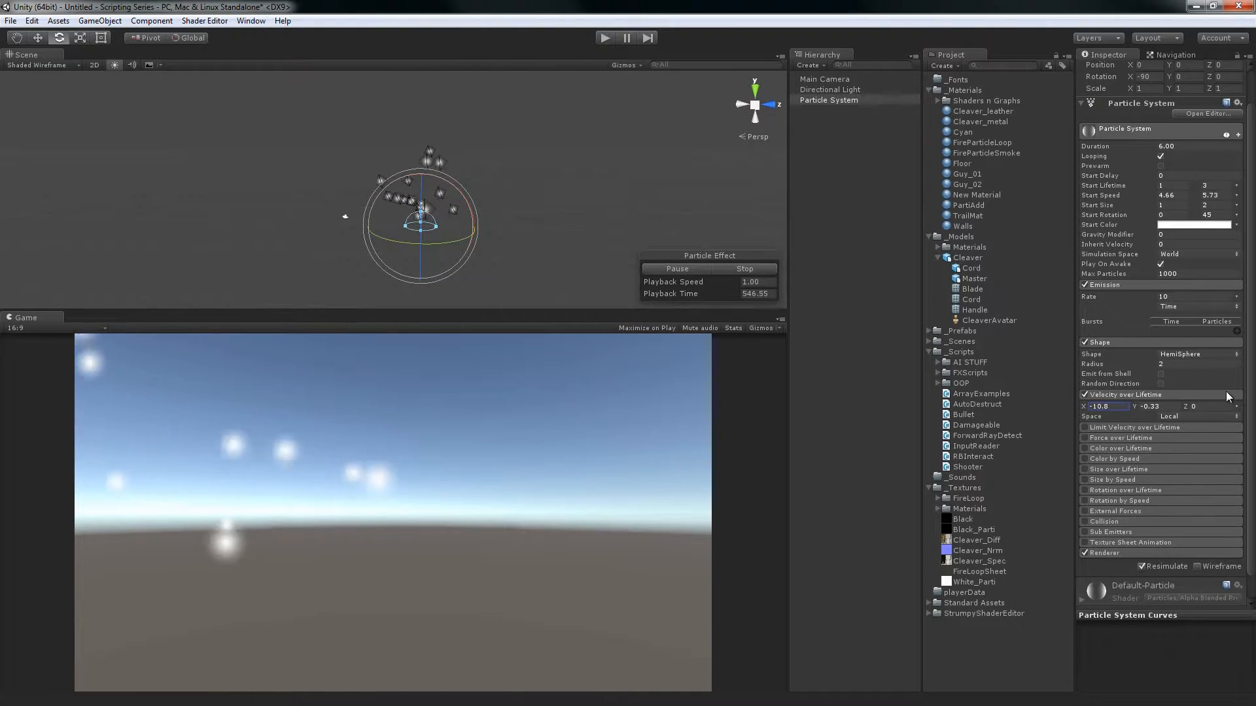
click(1197, 406)
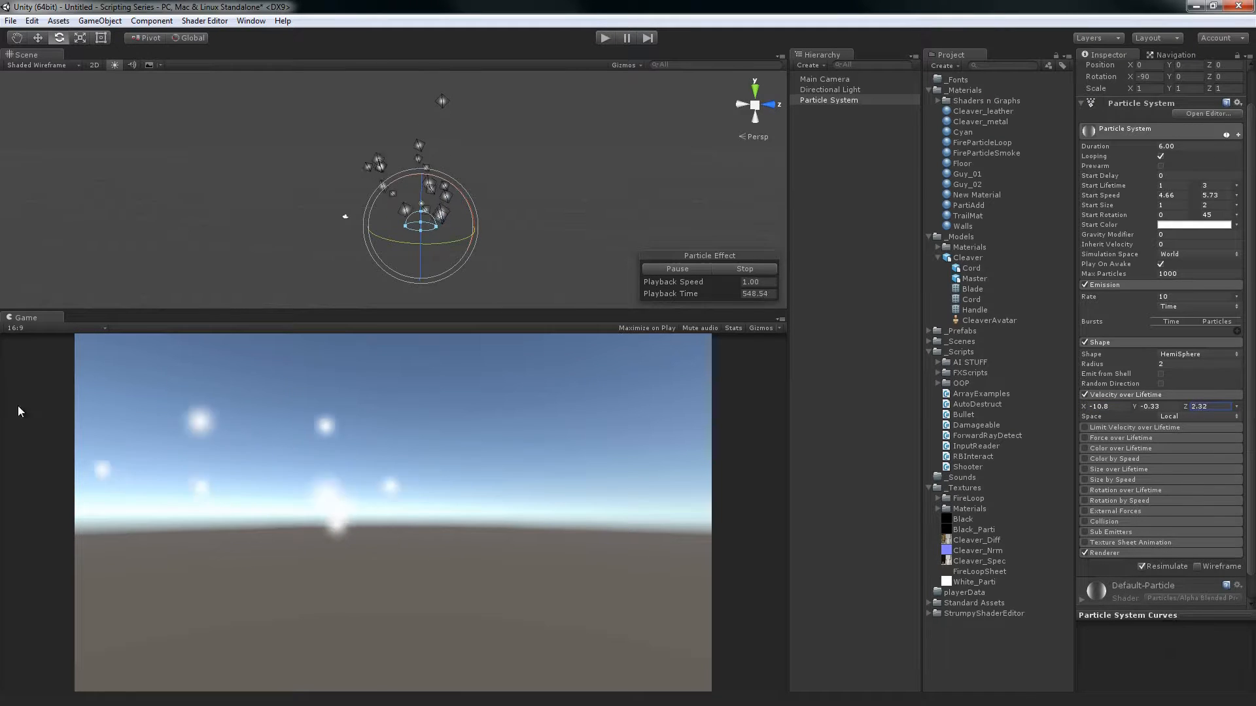
drag(1197, 400, 48, 395)
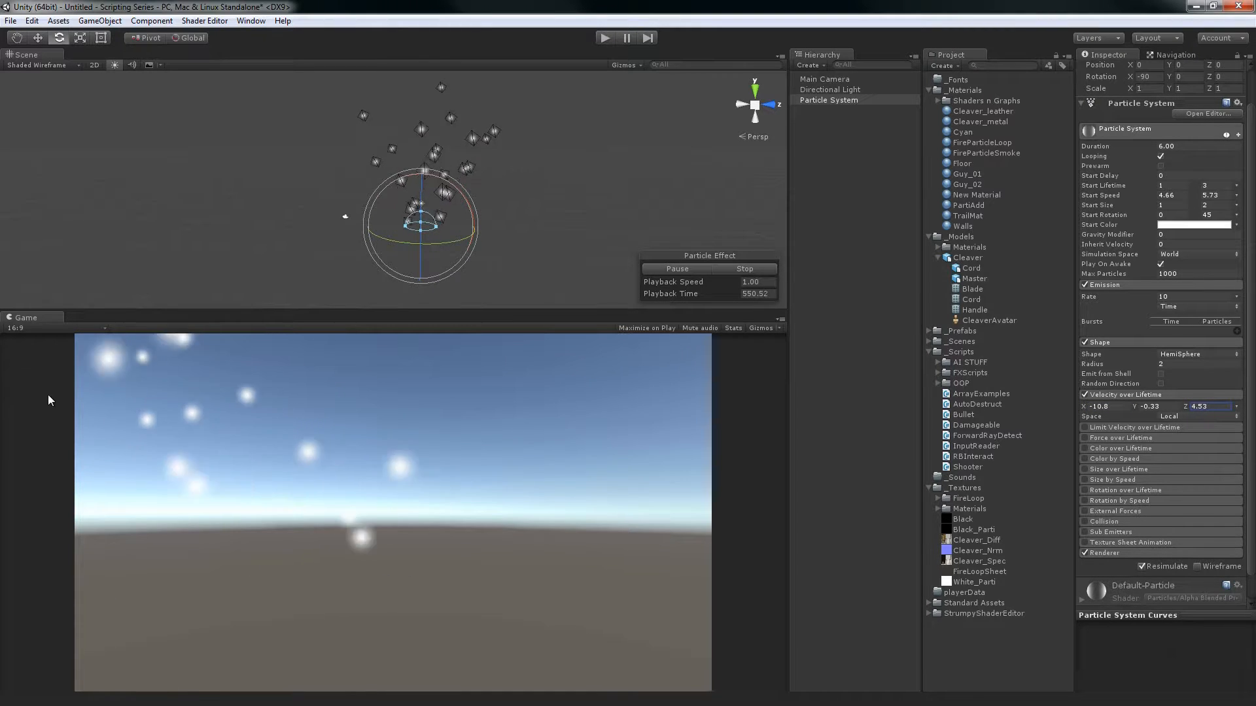
alt+drag(508, 195, 535, 234)
key(w)
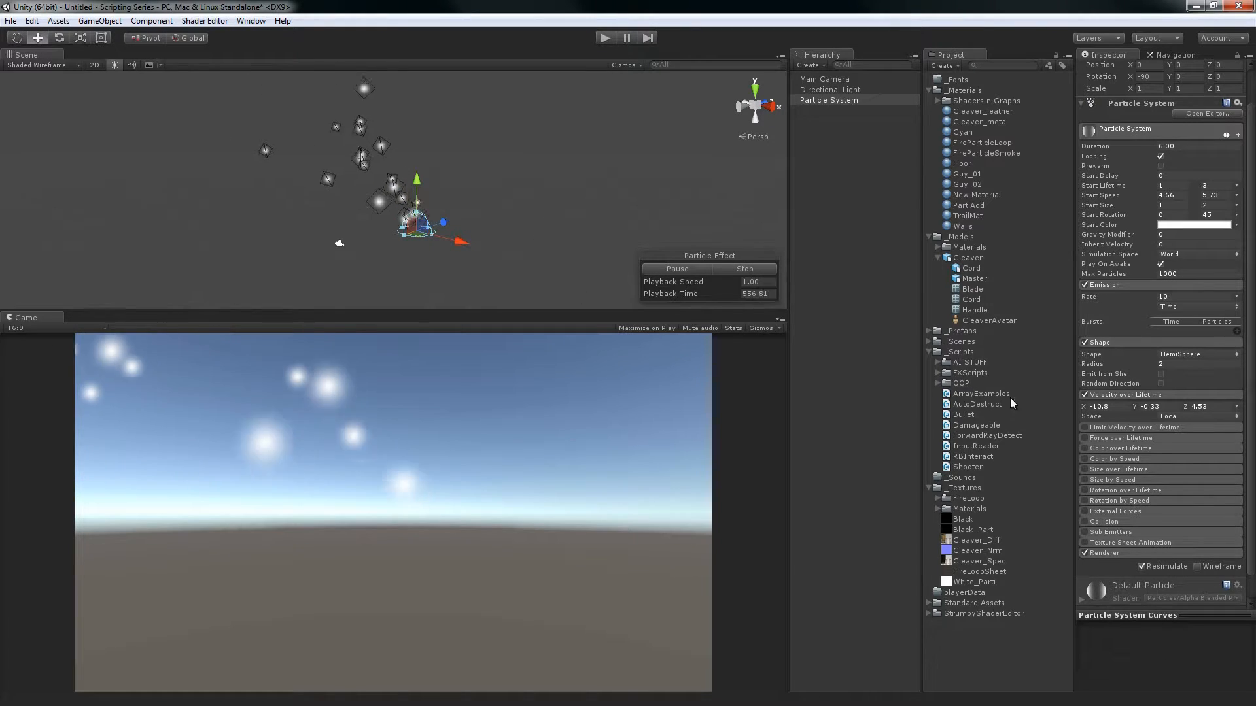
Reset the X, Y and Z values of Velocity over Lifetime to 0
click(1106, 406)
text(0)
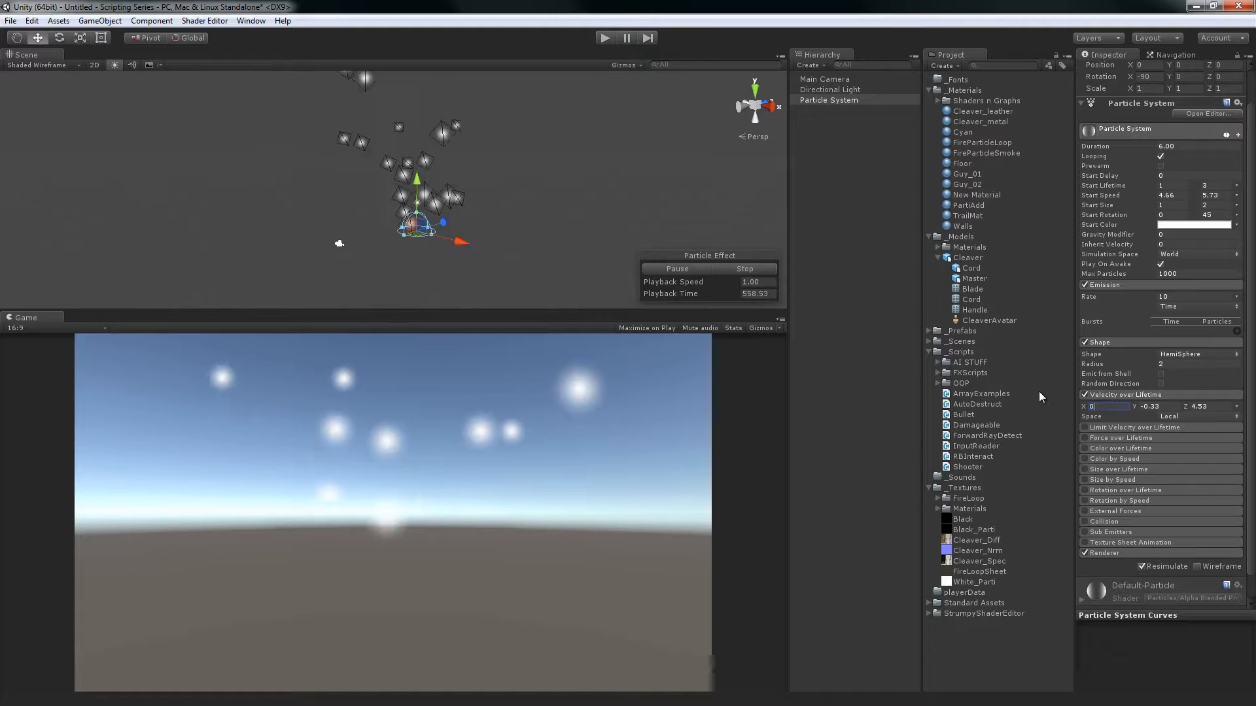
key(Tab)
text(0)
key(Tab)
text(0)
key(Tab)
key(Return)
click(1140, 388)
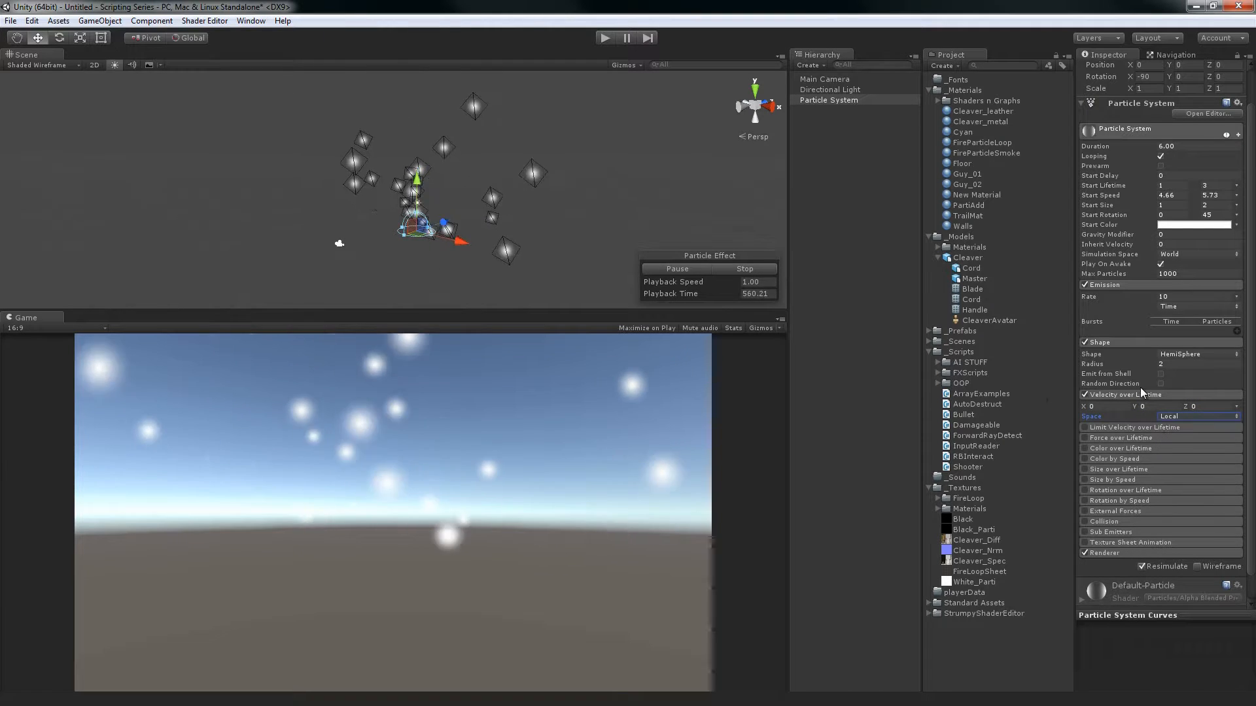
Pause the particle simulation and try a Z velocity of 5.02 and a Y velocity of 8.65 in Local space
alt+drag(353, 113, 476, 161)
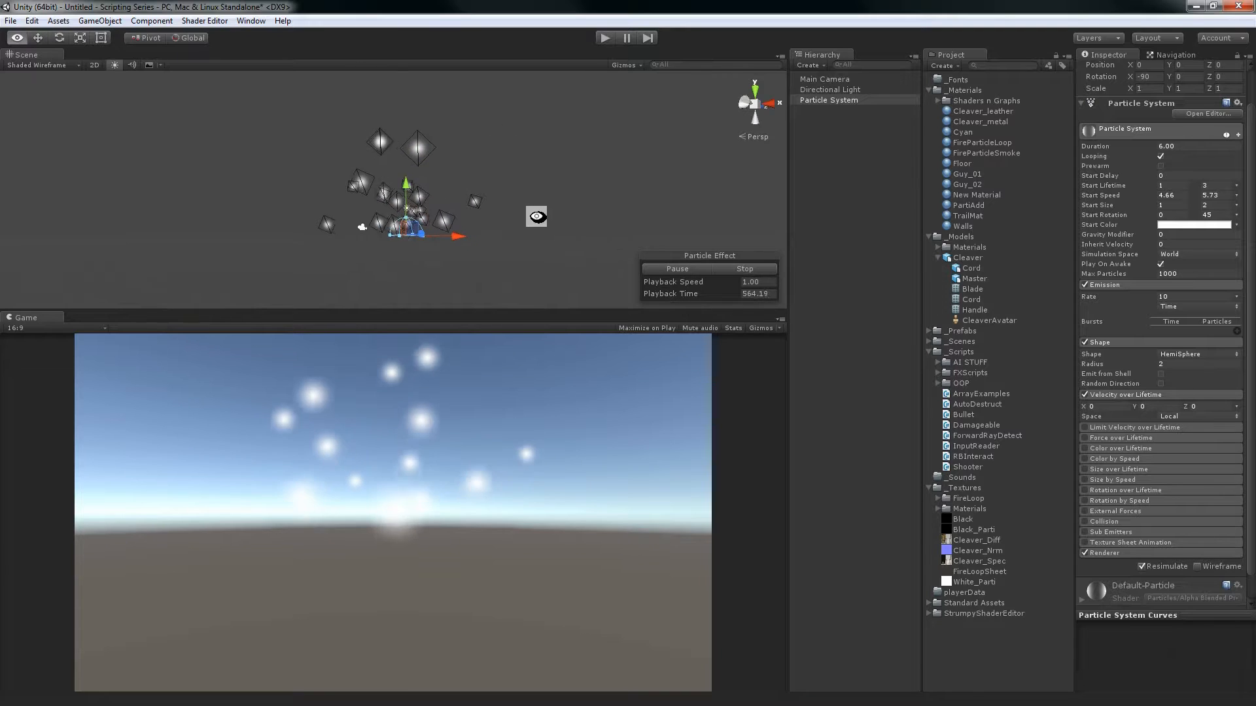
click(683, 269)
alt+drag(516, 230, 443, 174)
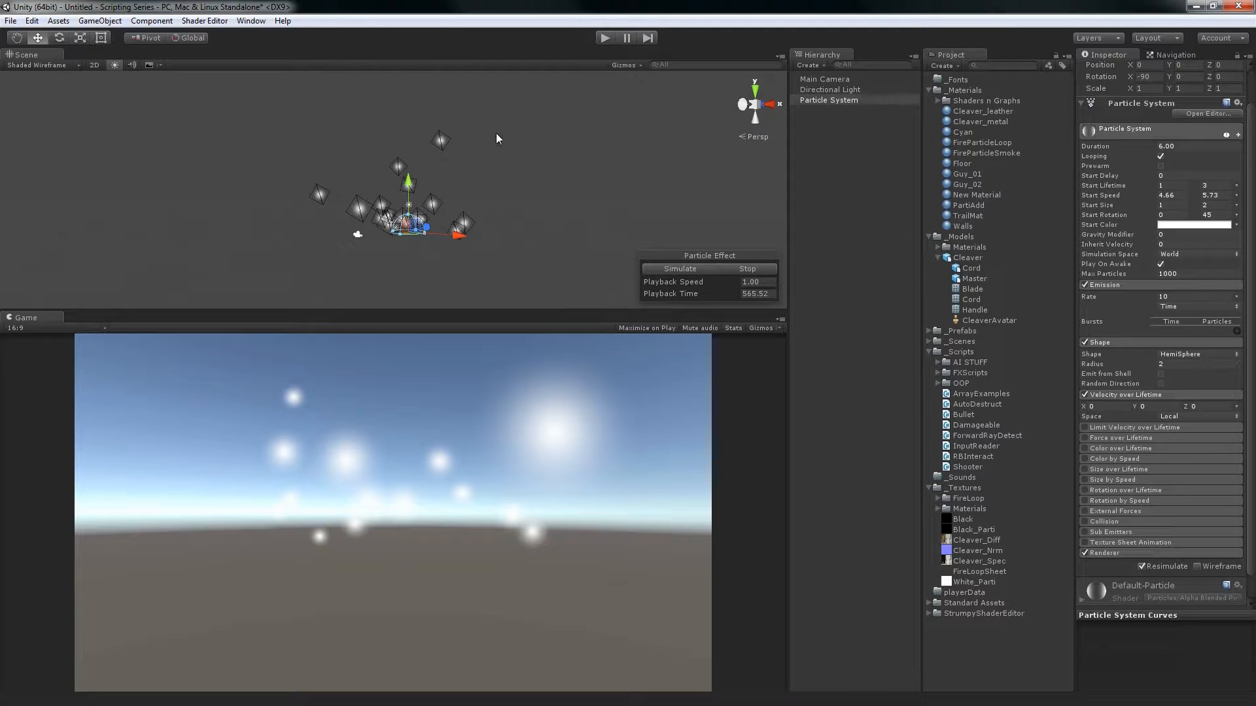
drag(1203, 405, 59, 390)
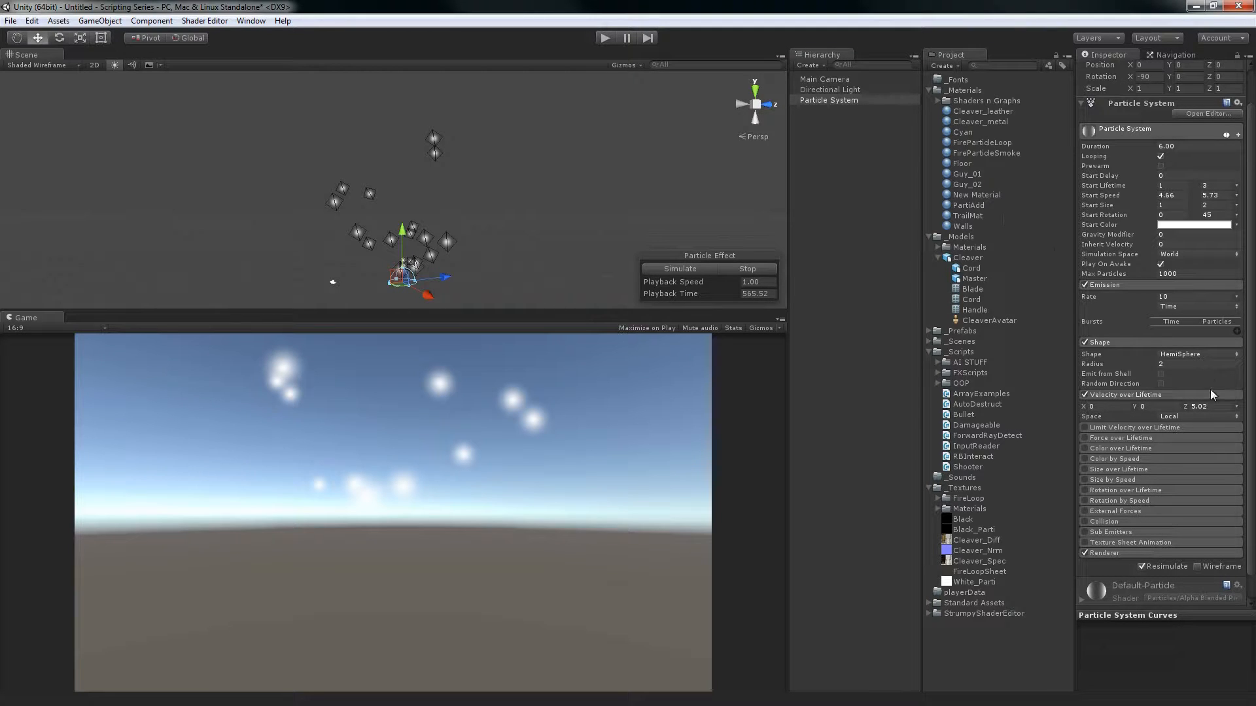
drag(1160, 407, 97, 422)
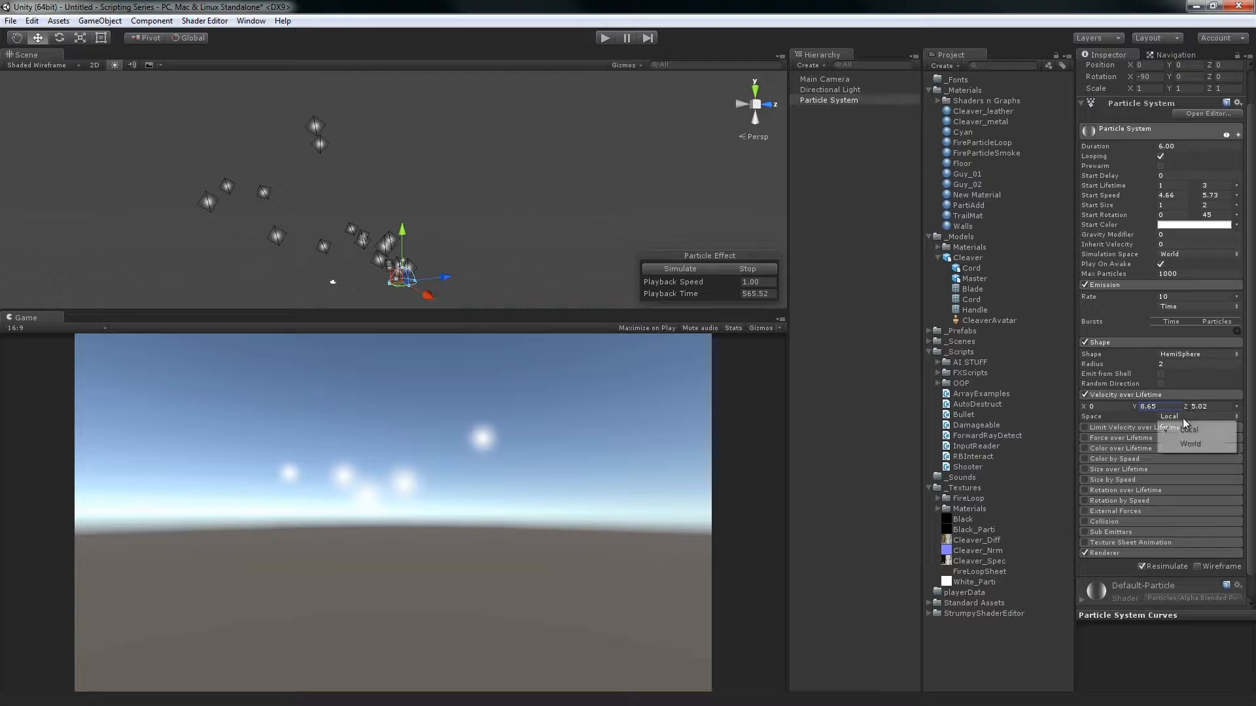
Try World space for Velocity over Lifetime, then restore Local space with all velocities at 0
click(1189, 445)
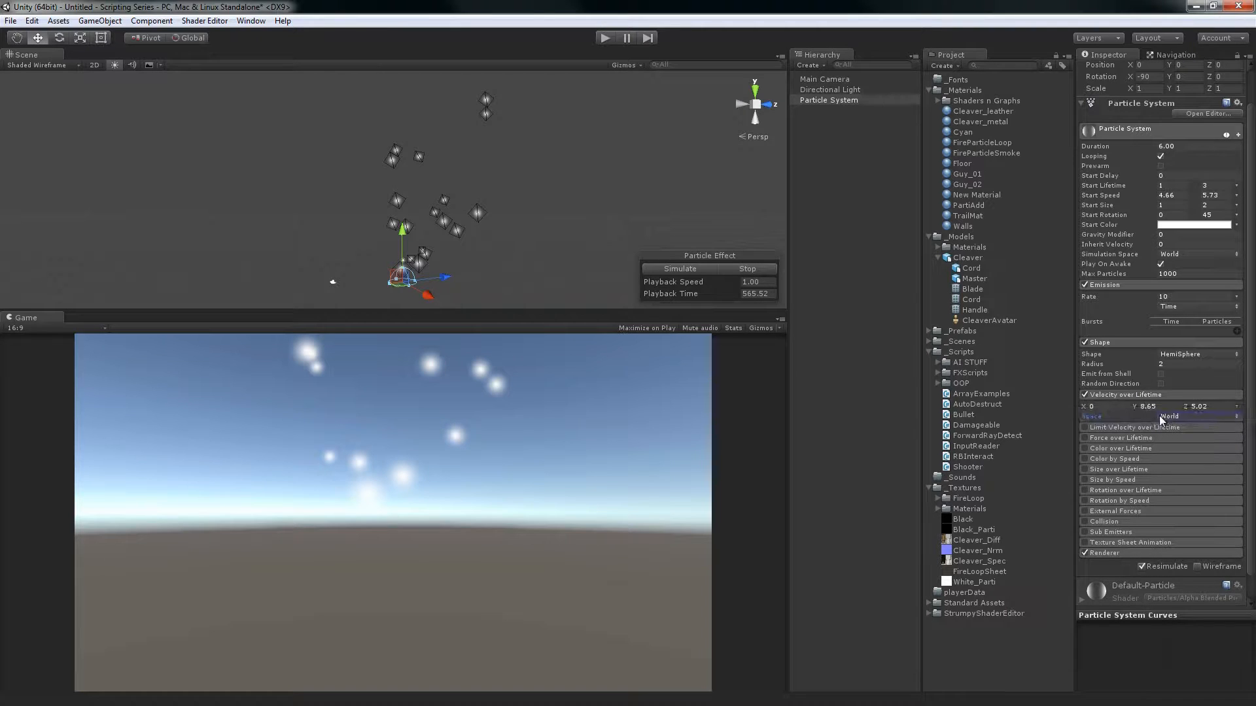
key(BackSpace)
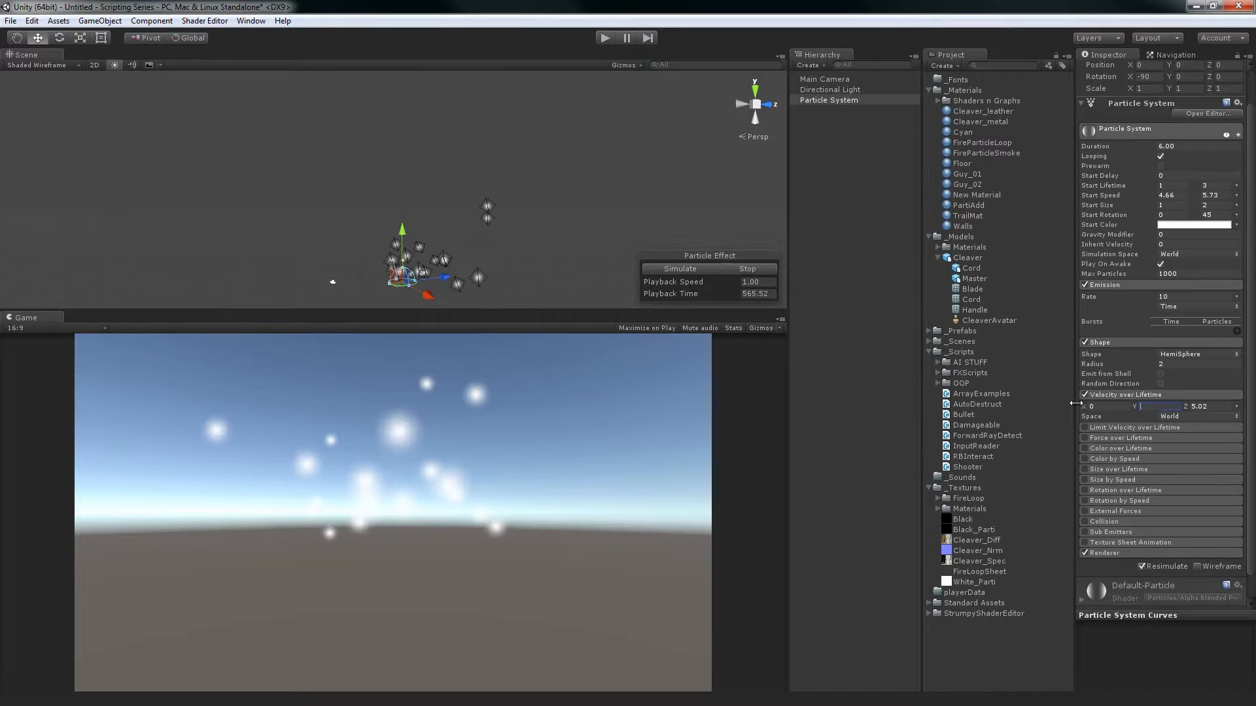
text(0)
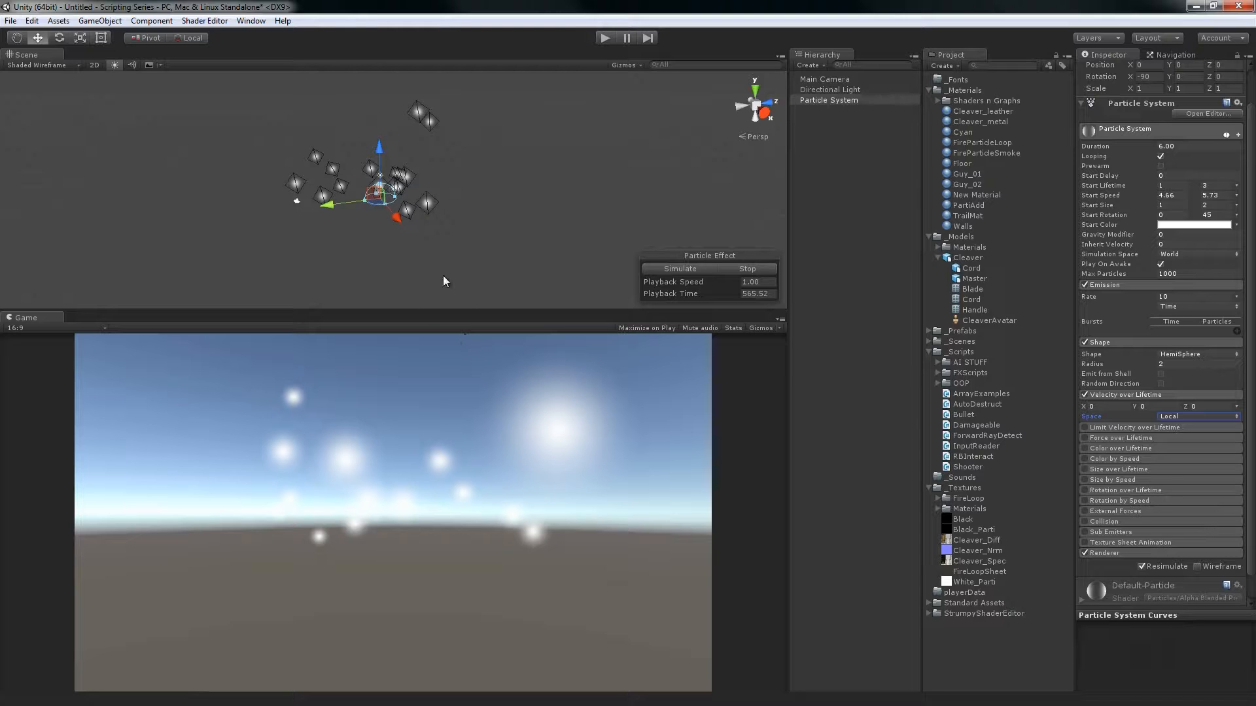
Resume the simulation, set the Y velocity over lifetime to 9.53 and switch its space from Local to World
click(686, 273)
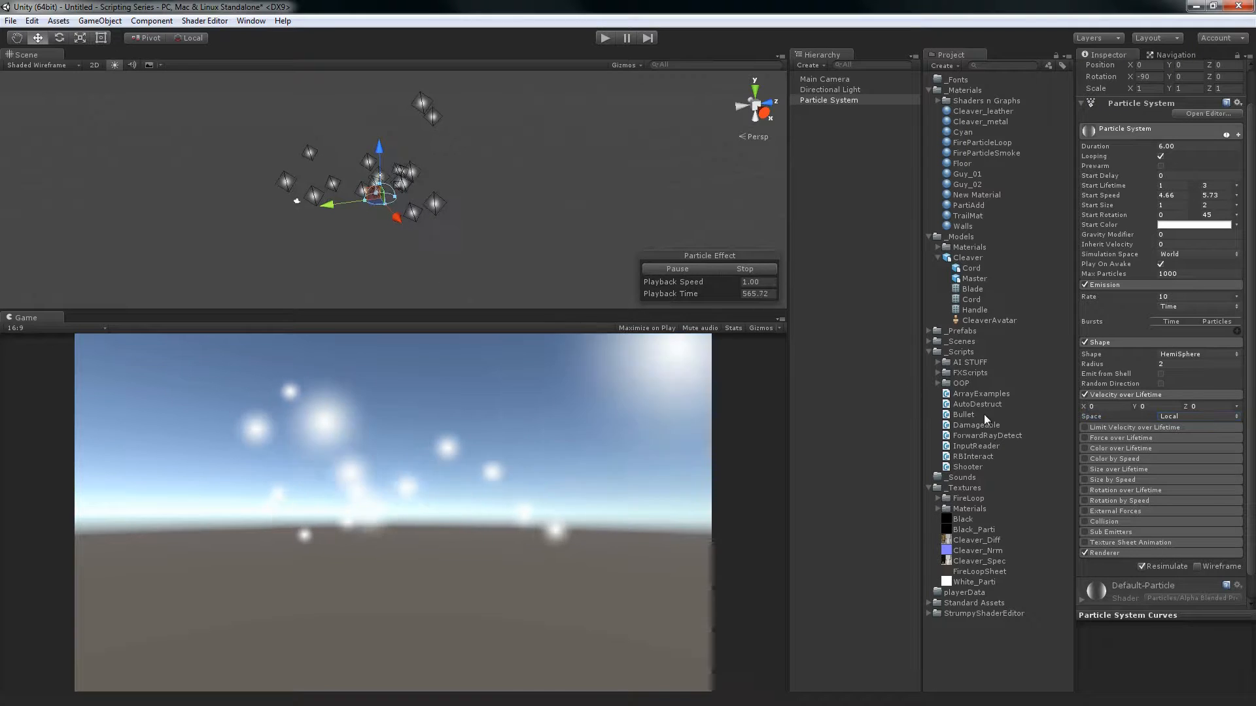
drag(1136, 407, 101, 405)
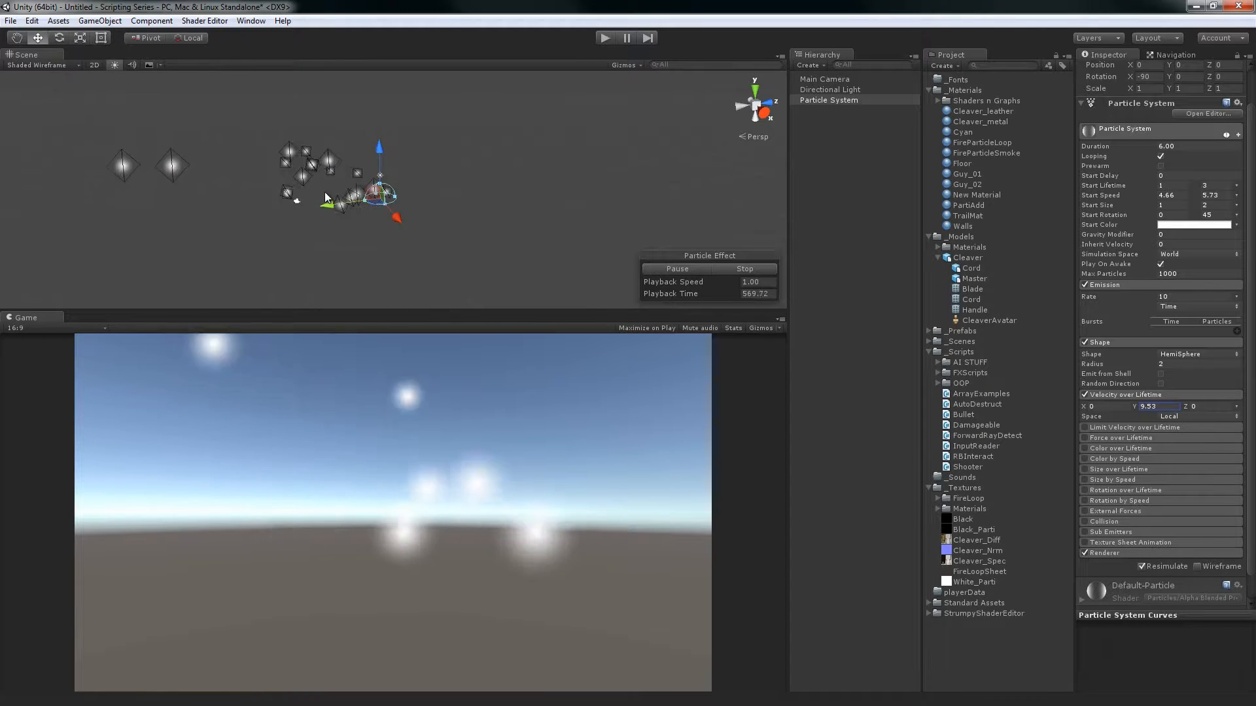
click(1188, 416)
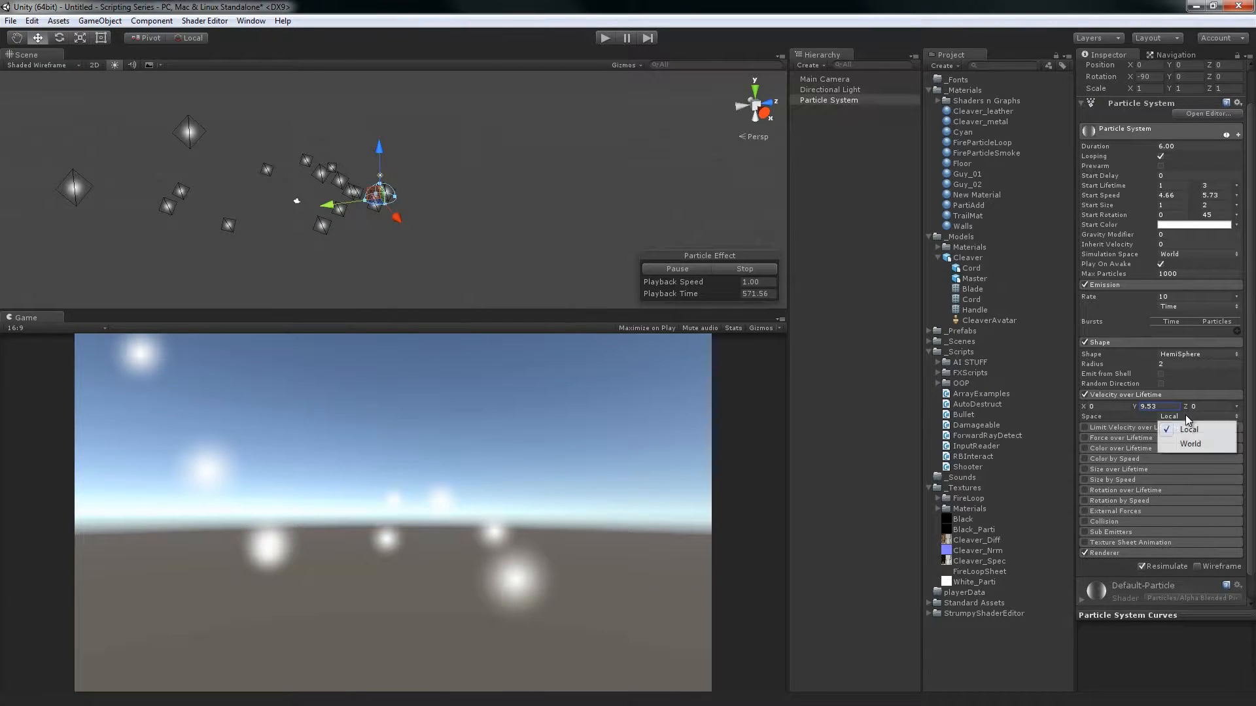
click(1189, 444)
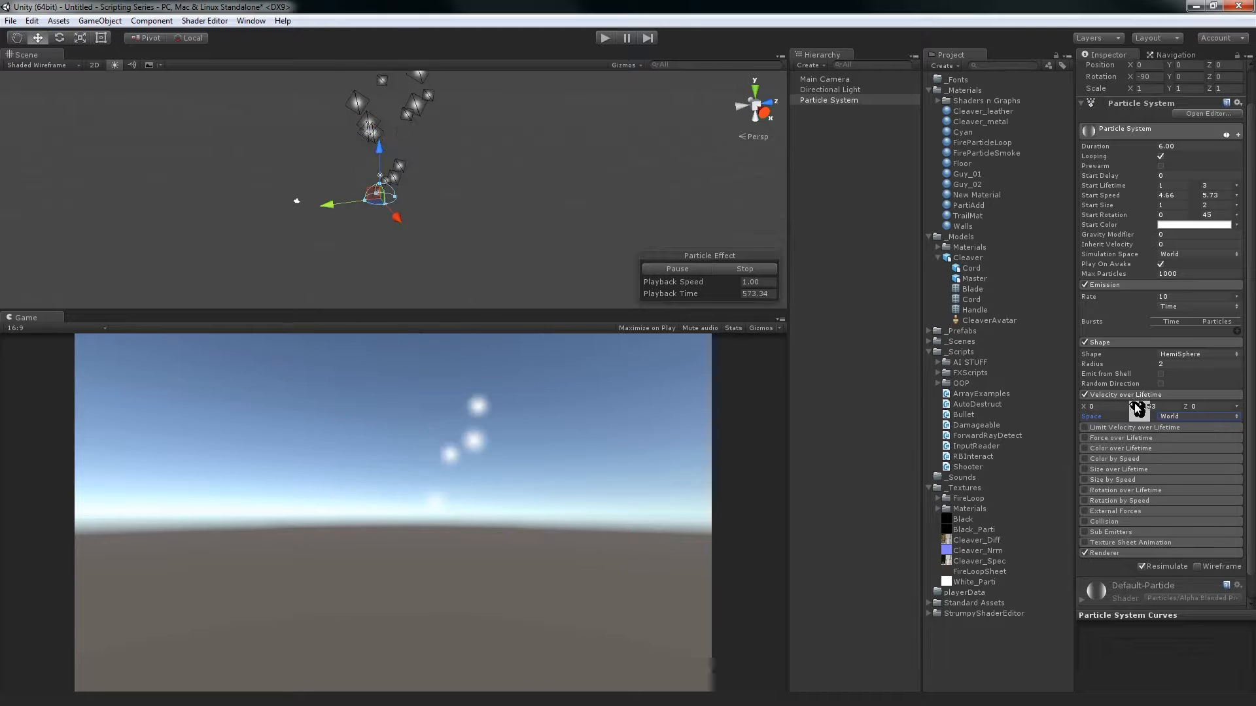
Lower the Y velocity over lifetime to -3.1 and change the velocity values from Constant to Curve
drag(1136, 407, 1218, 405)
drag(94, 393, 1162, 404)
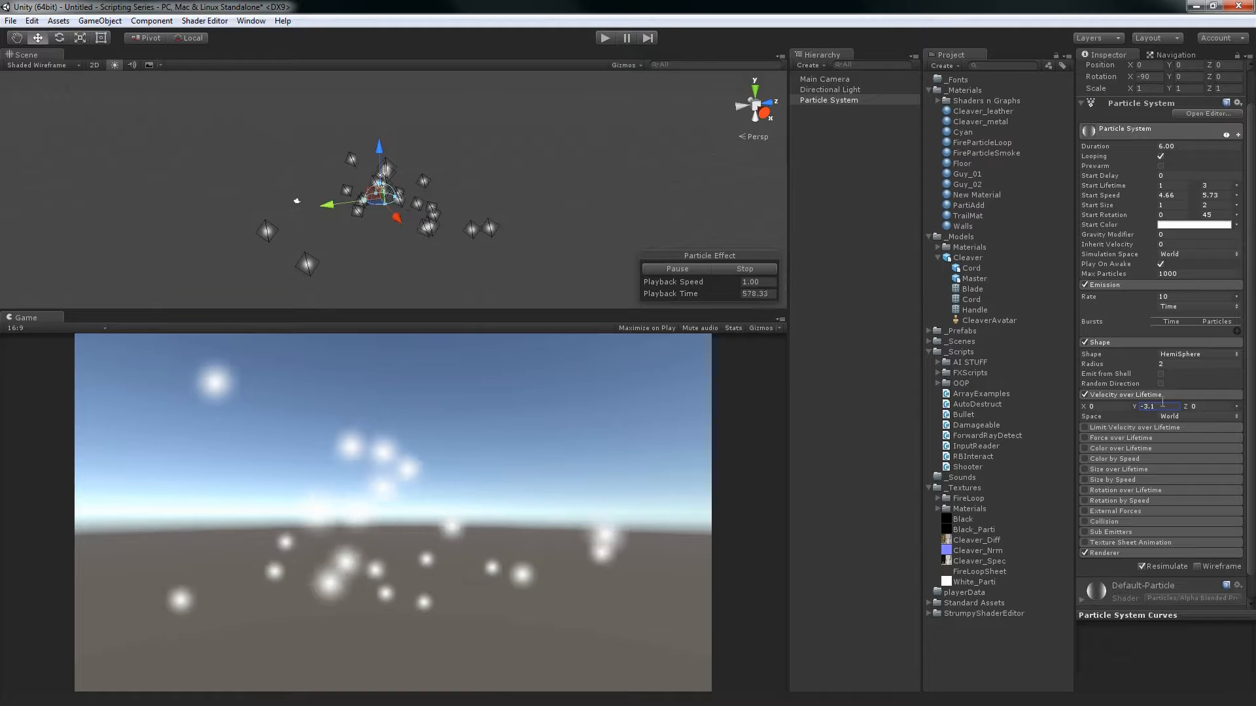
click(1235, 407)
click(1172, 433)
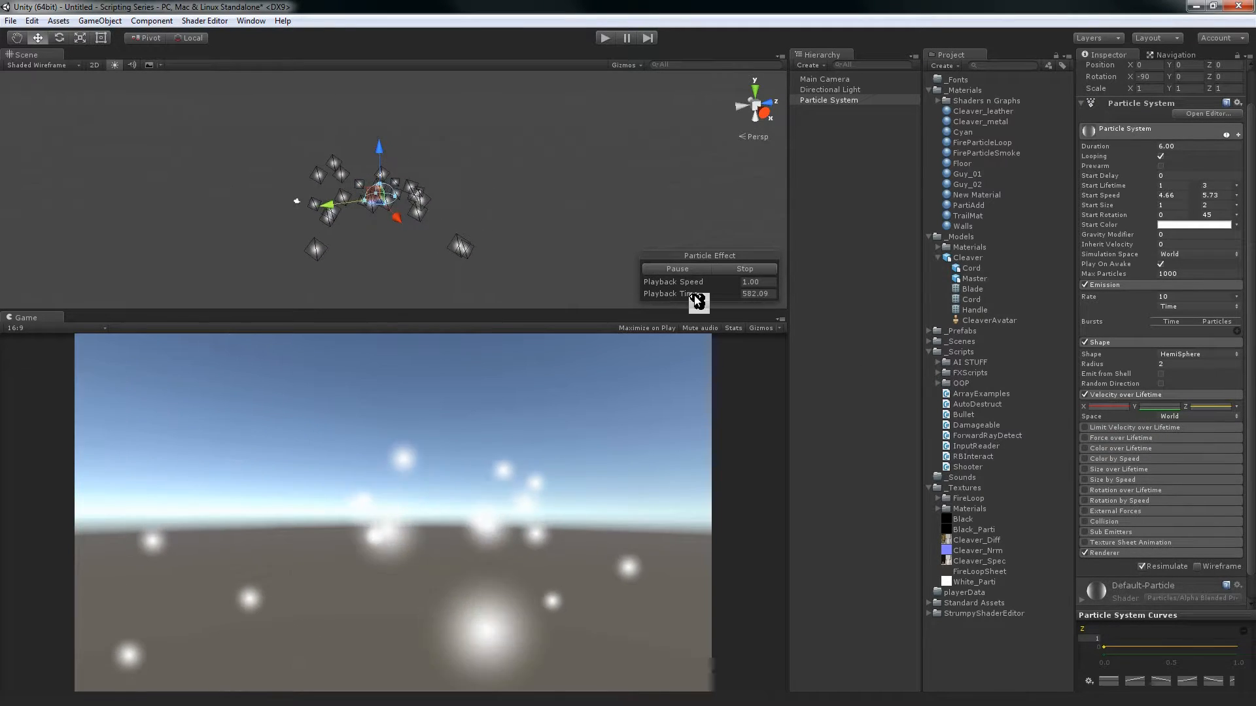
Set the Z velocity curve's maximum to 5 and apply the linear descending curve preset
alt+drag(518, 168, 551, 160)
middle_drag(551, 160, 542, 144)
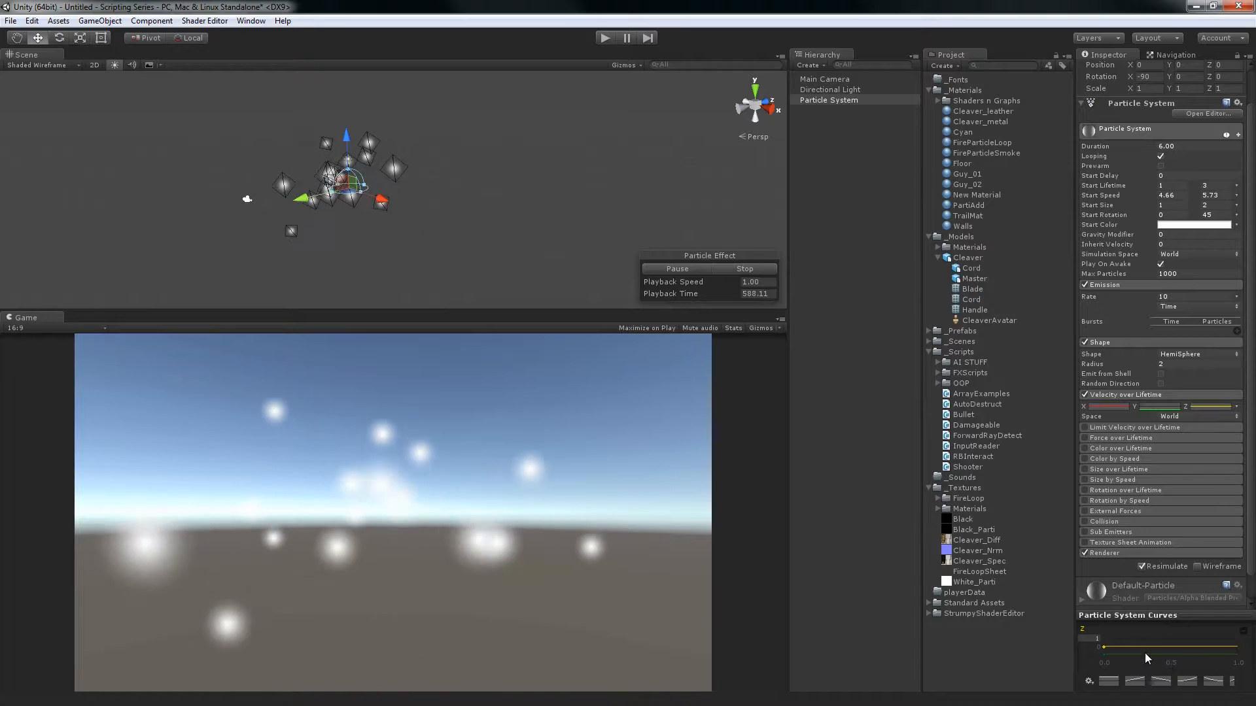
click(1095, 640)
text(5)
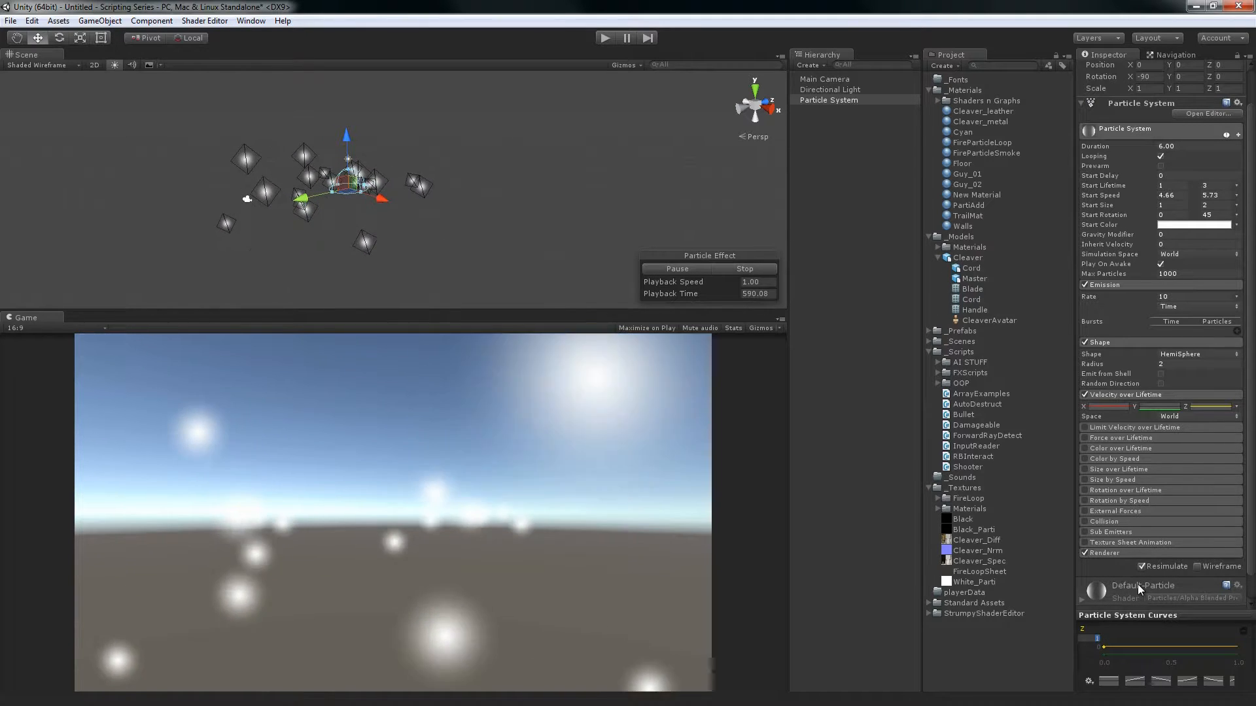
click(1161, 682)
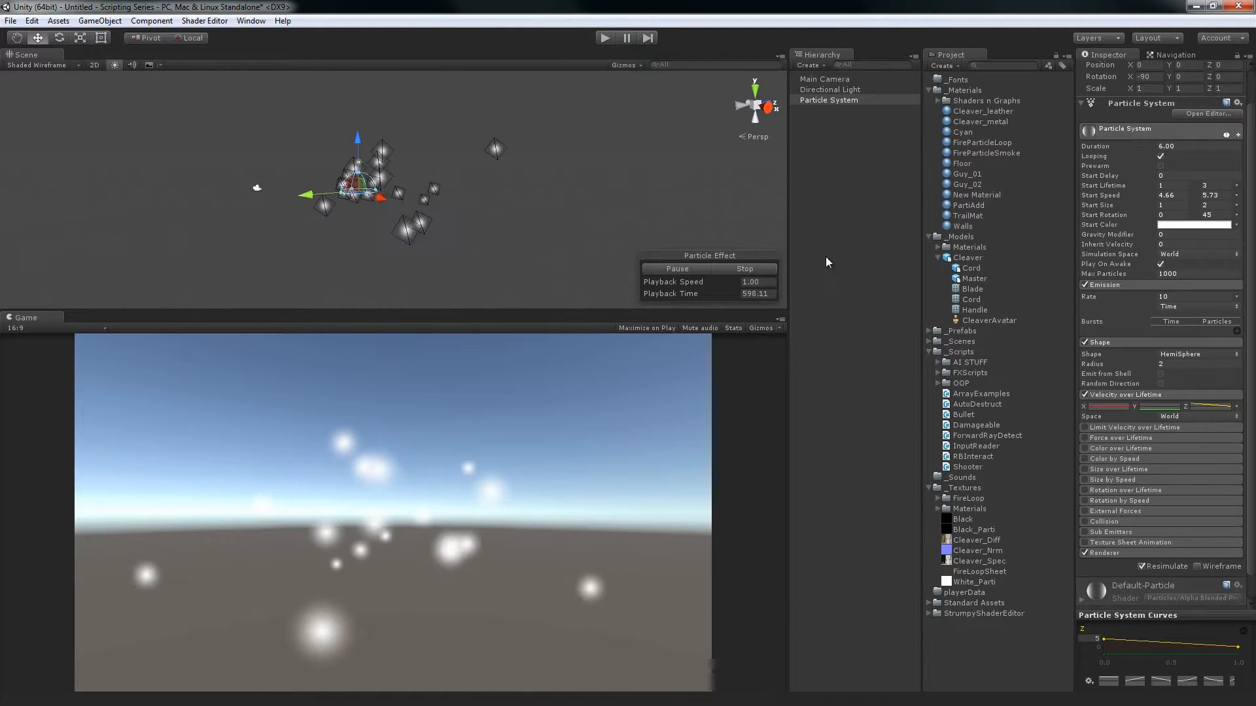
Turn Velocity over Lifetime off and back on to compare how the particles move with and without it
click(1084, 395)
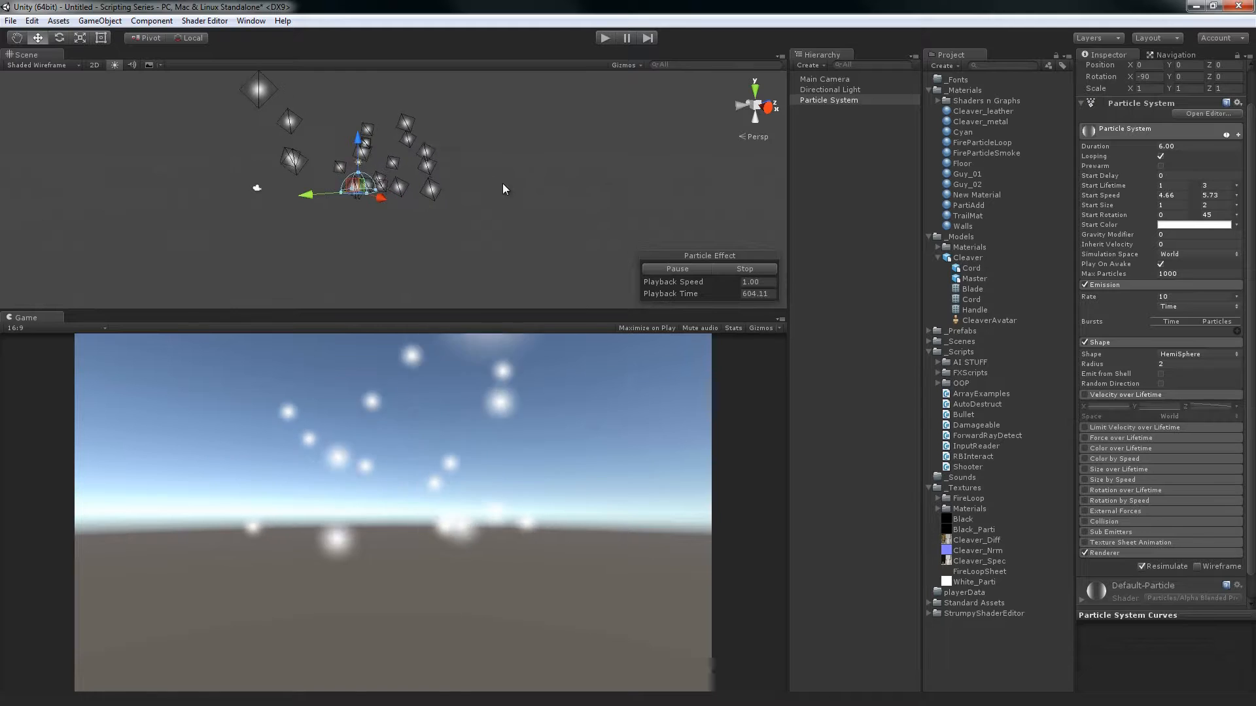
click(1085, 395)
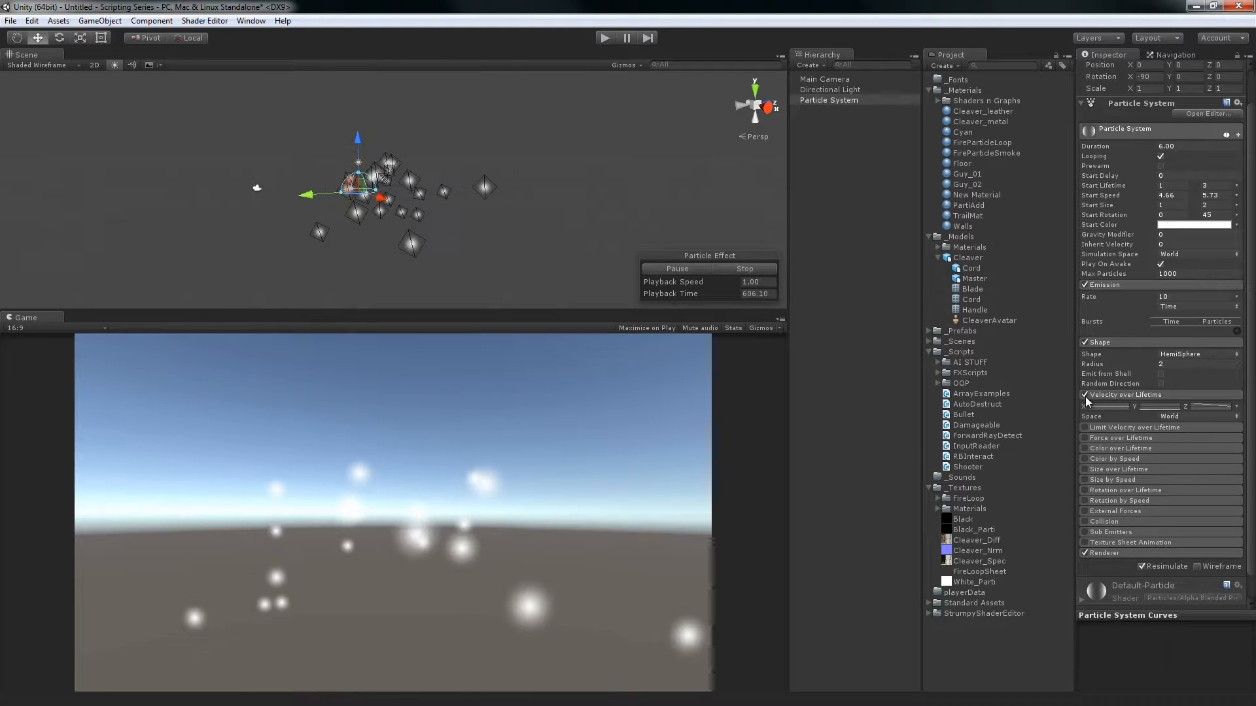
alt+drag(343, 79, 343, 144)
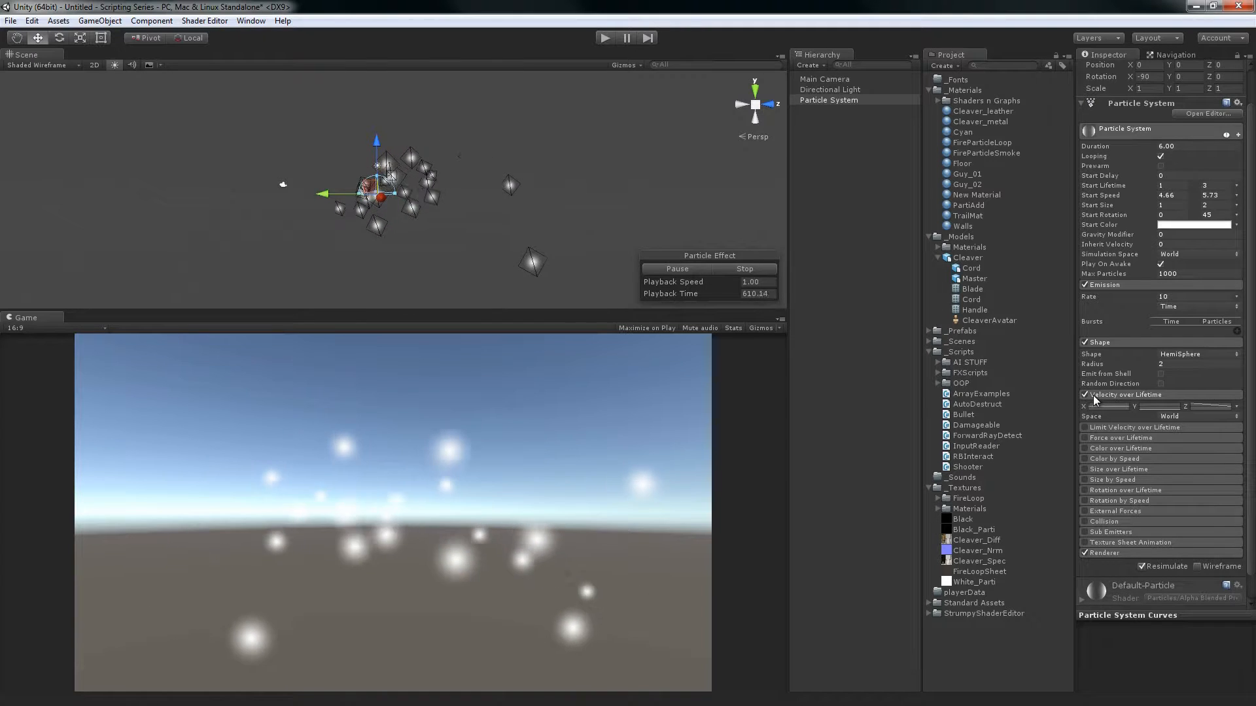
Disable Velocity over Lifetime on the Particle System and enable Limit Velocity over Lifetime with its settings expanded
click(1059, 394)
click(829, 100)
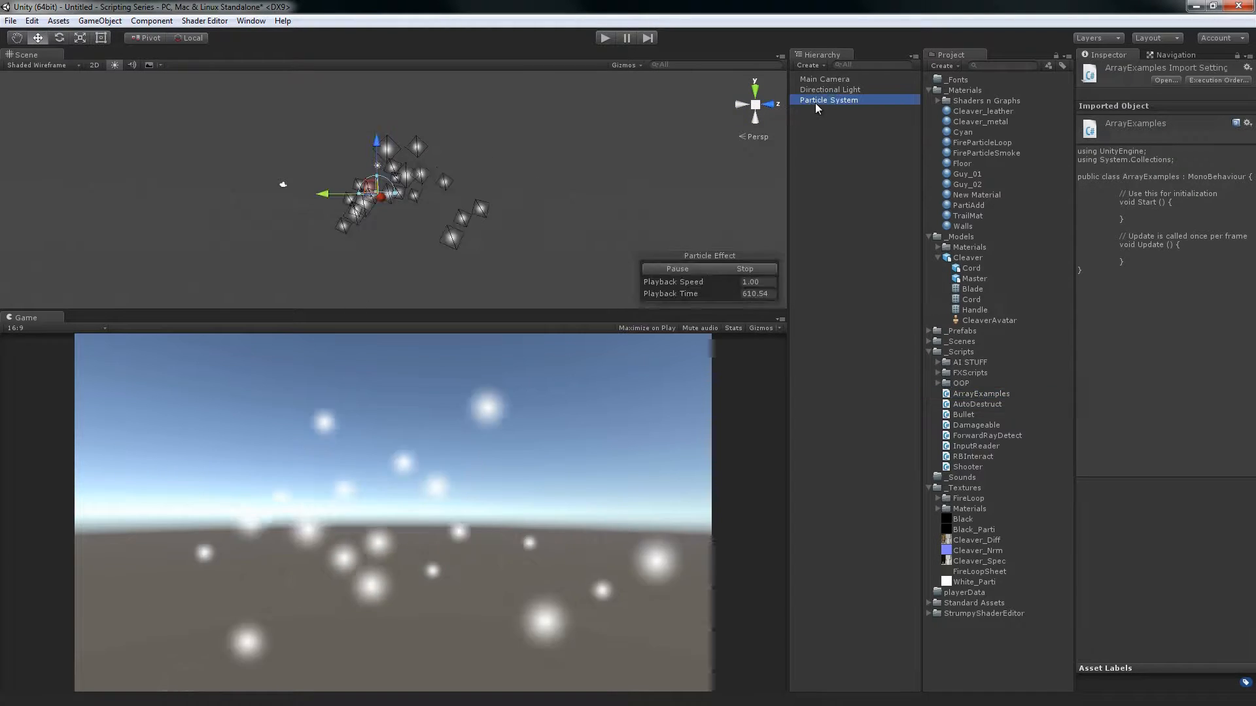
click(1085, 382)
click(1085, 381)
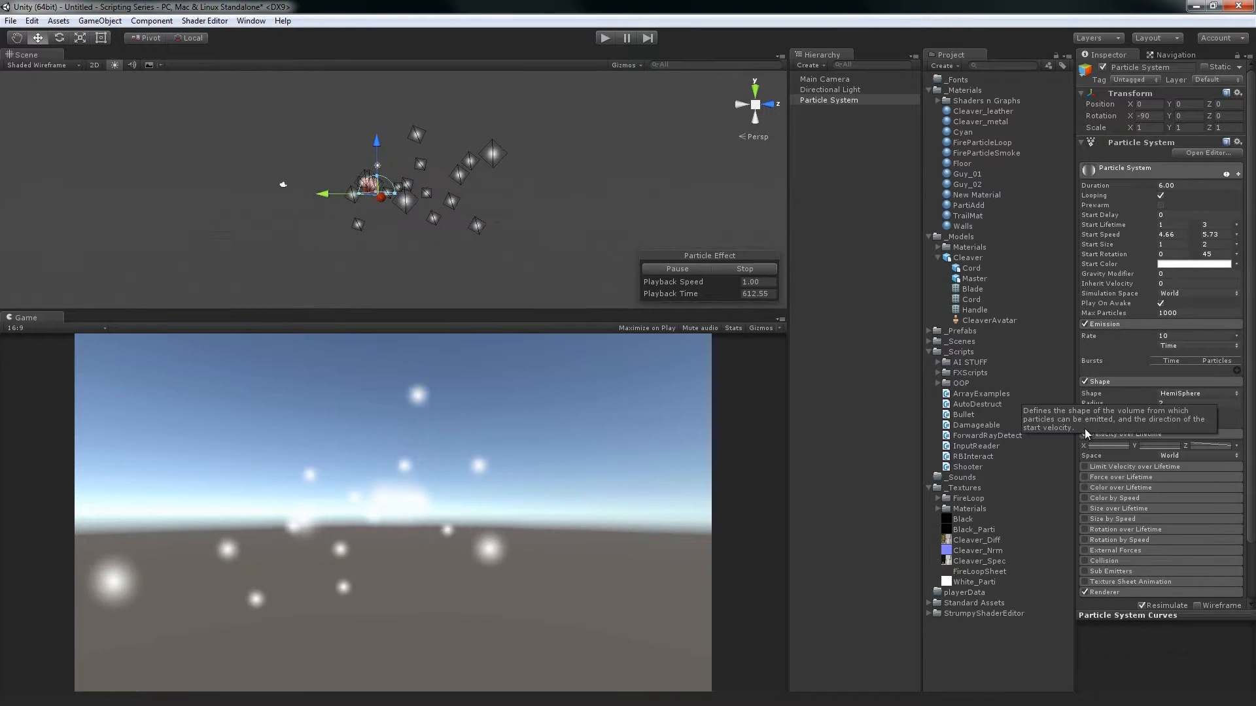
click(1083, 434)
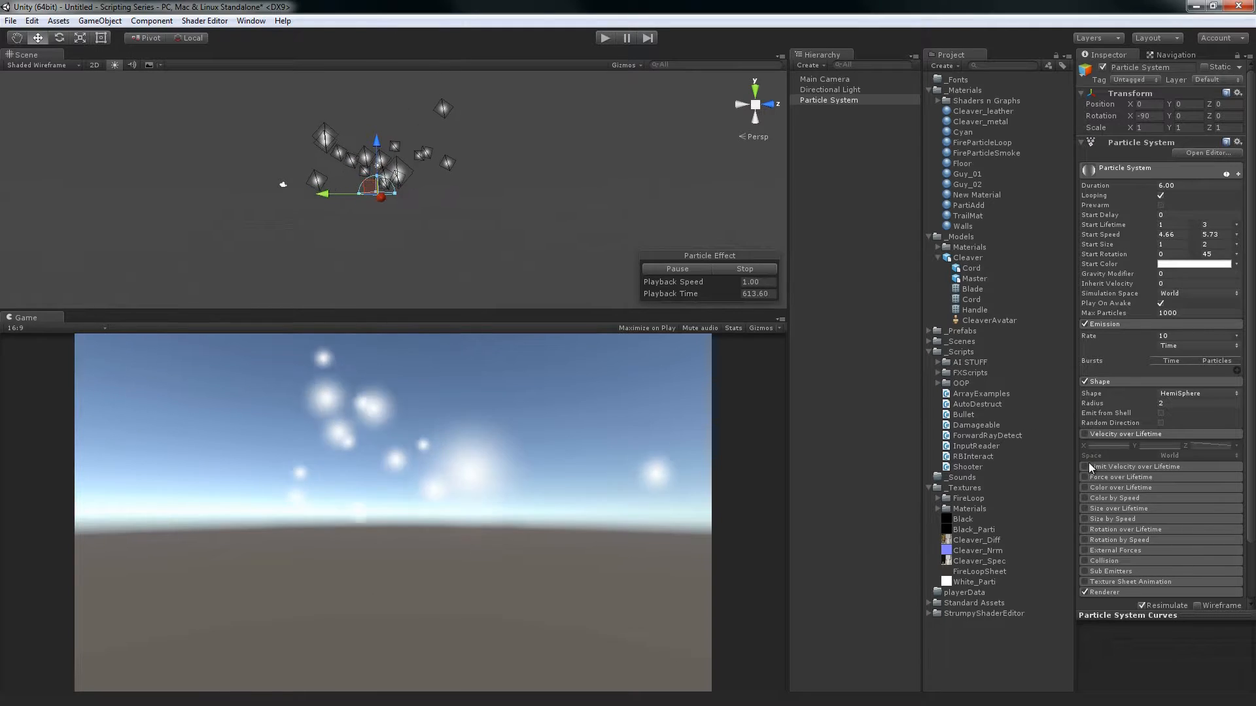
click(1125, 433)
click(1117, 444)
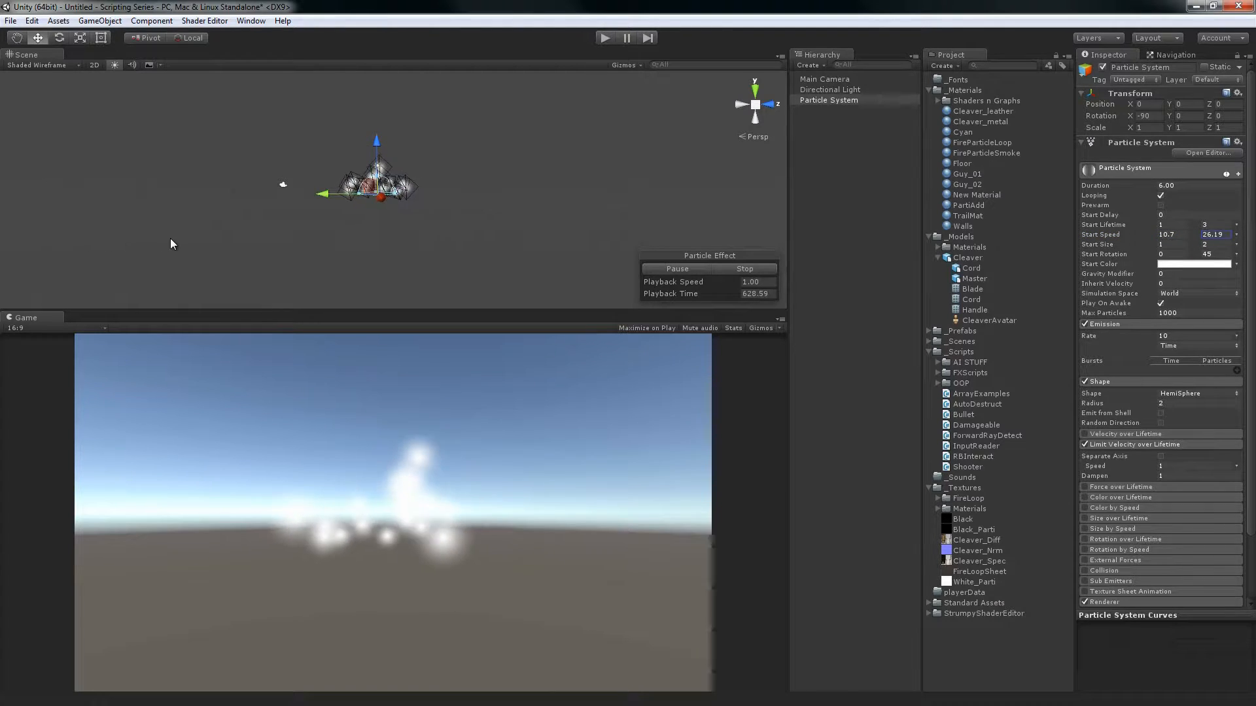
Raise the Start Speed range to 10.7 and 78.67 and restart the particle simulation
drag(171, 240, 697, 268)
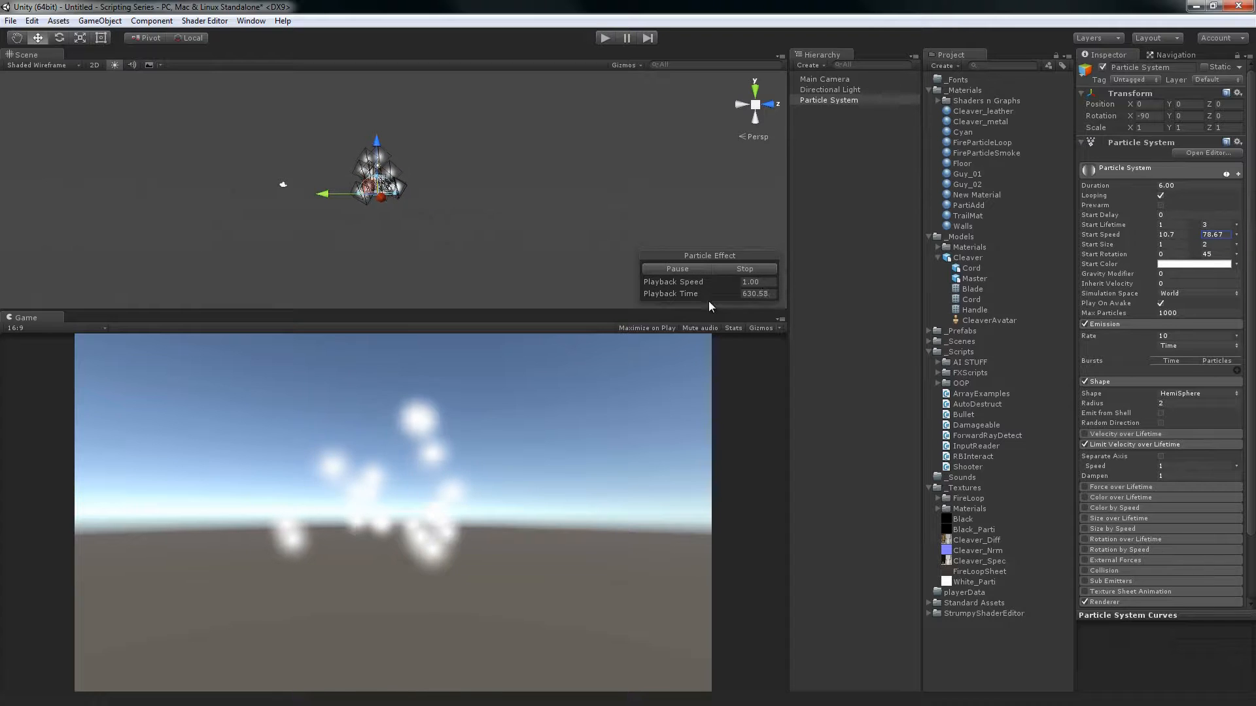
click(726, 269)
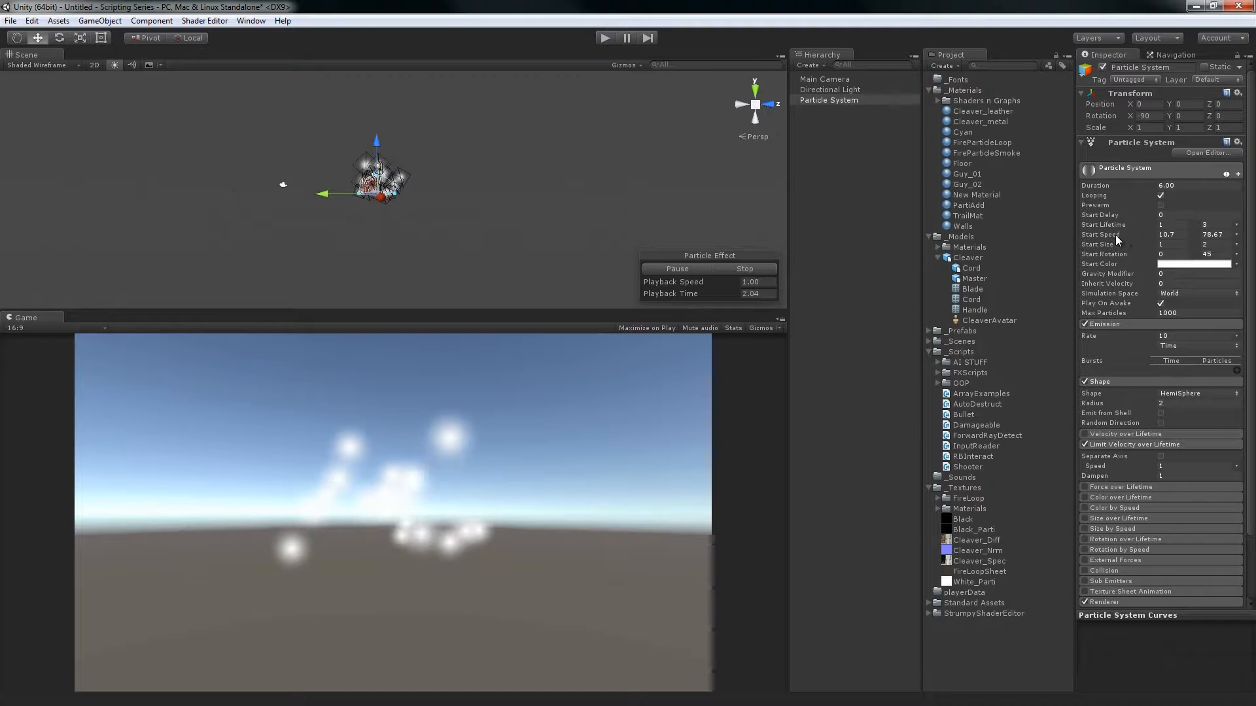
Toggle Limit Velocity over Lifetime off and on to compare the particle spread with and without the speed limit
click(1083, 444)
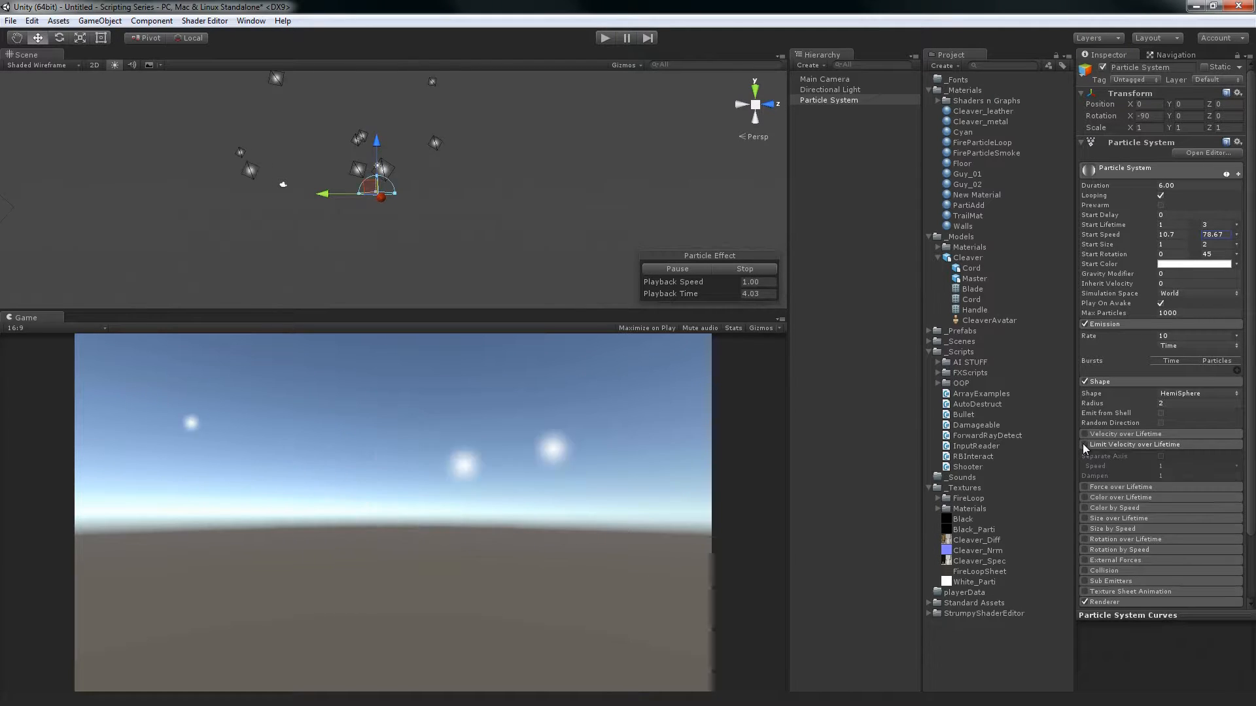
click(1083, 444)
click(1083, 444)
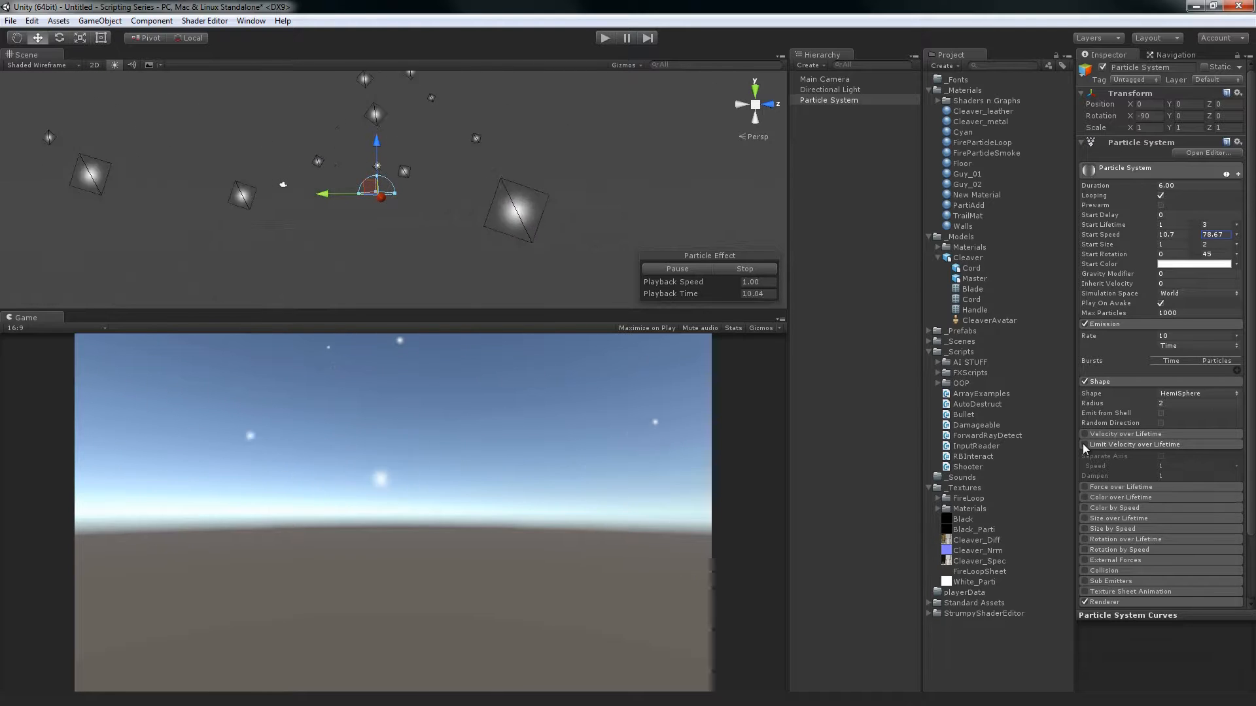
click(1084, 444)
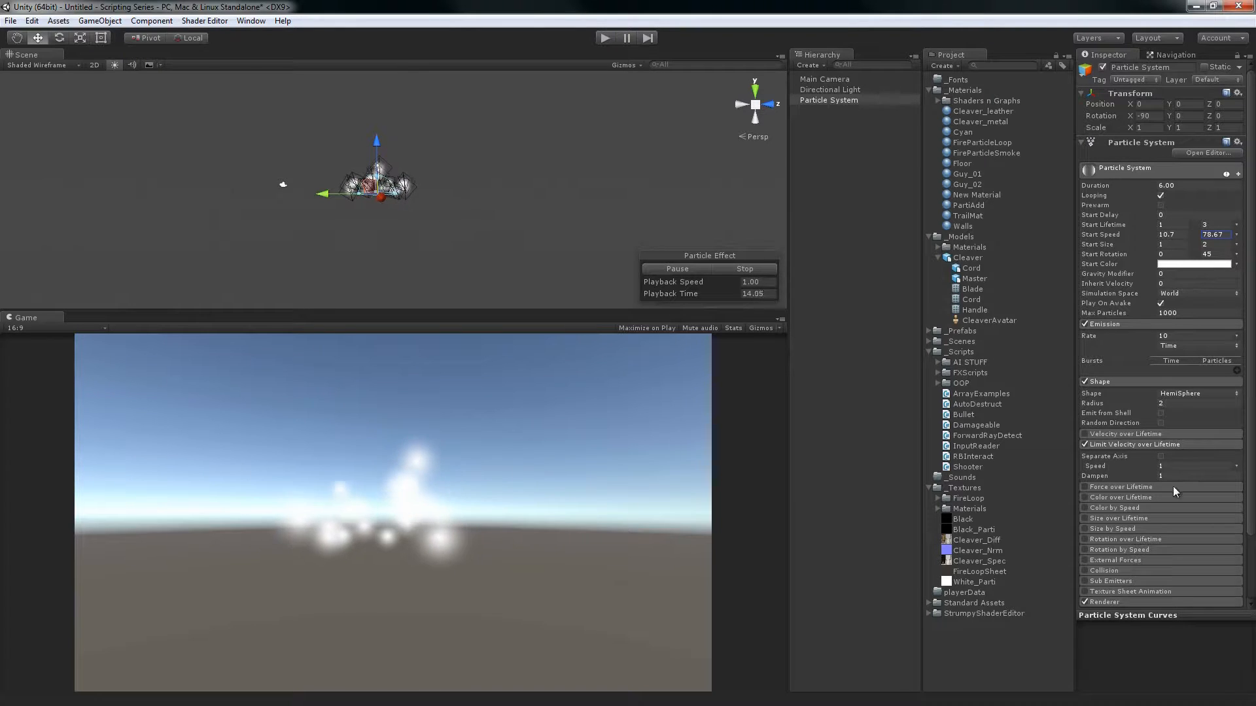
Try Limit Velocity over Lifetime speeds of 2, 5 and 3, and toggle the module off and on to compare the motion
click(1237, 466)
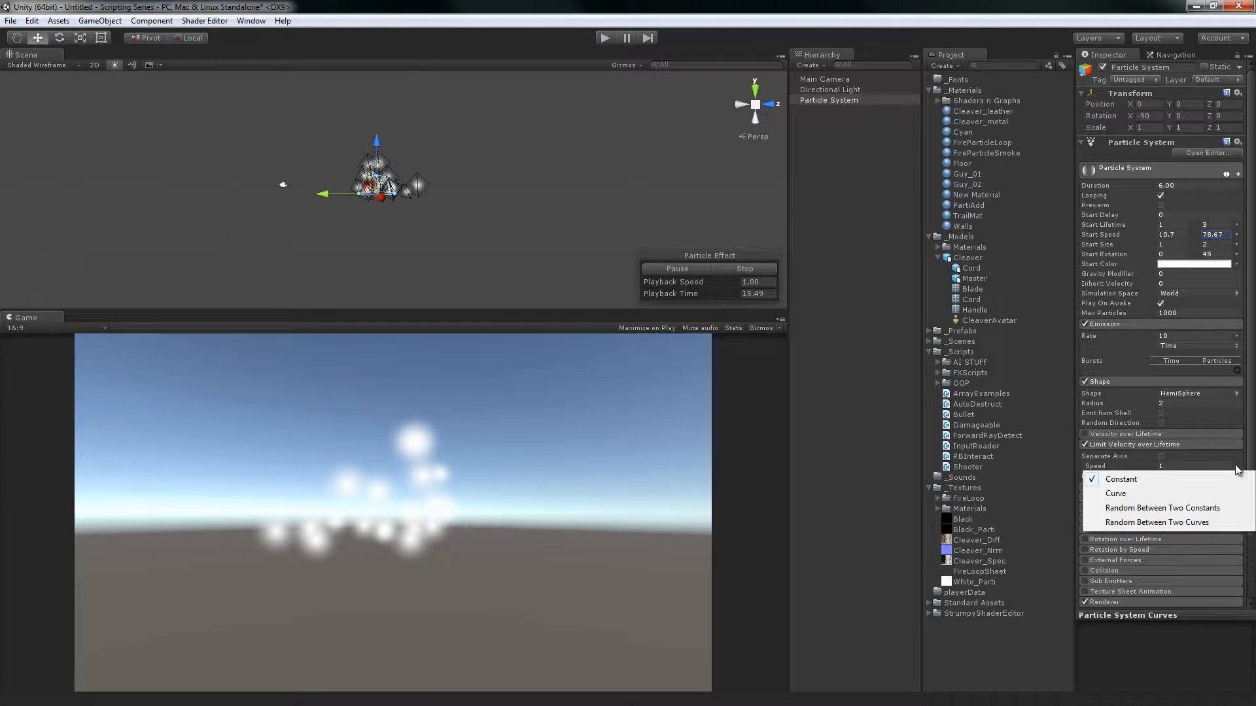
click(1207, 465)
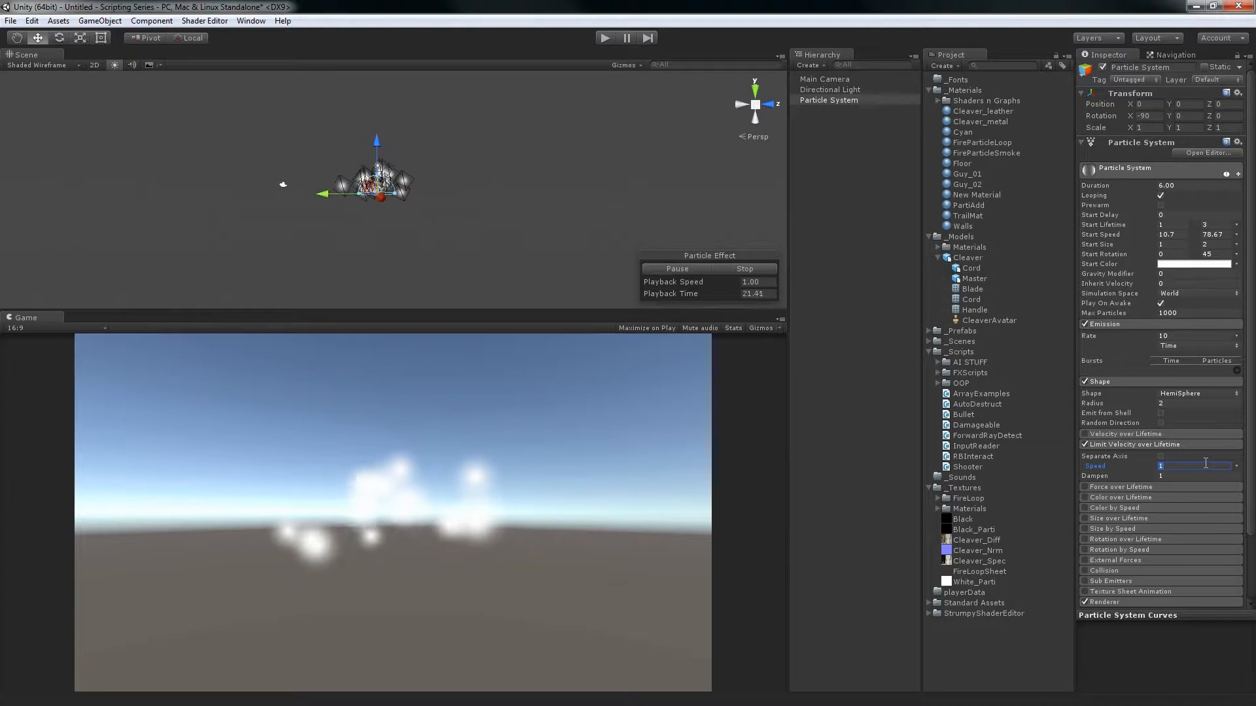
text(2)
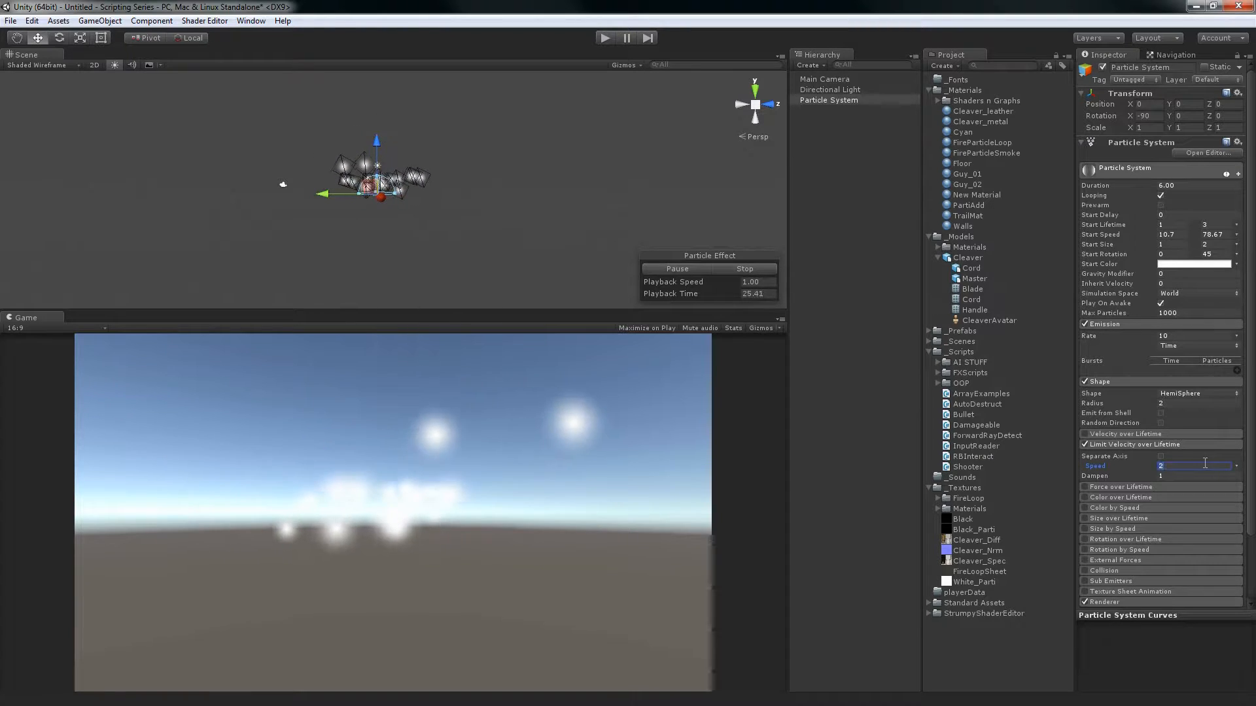
text(5)
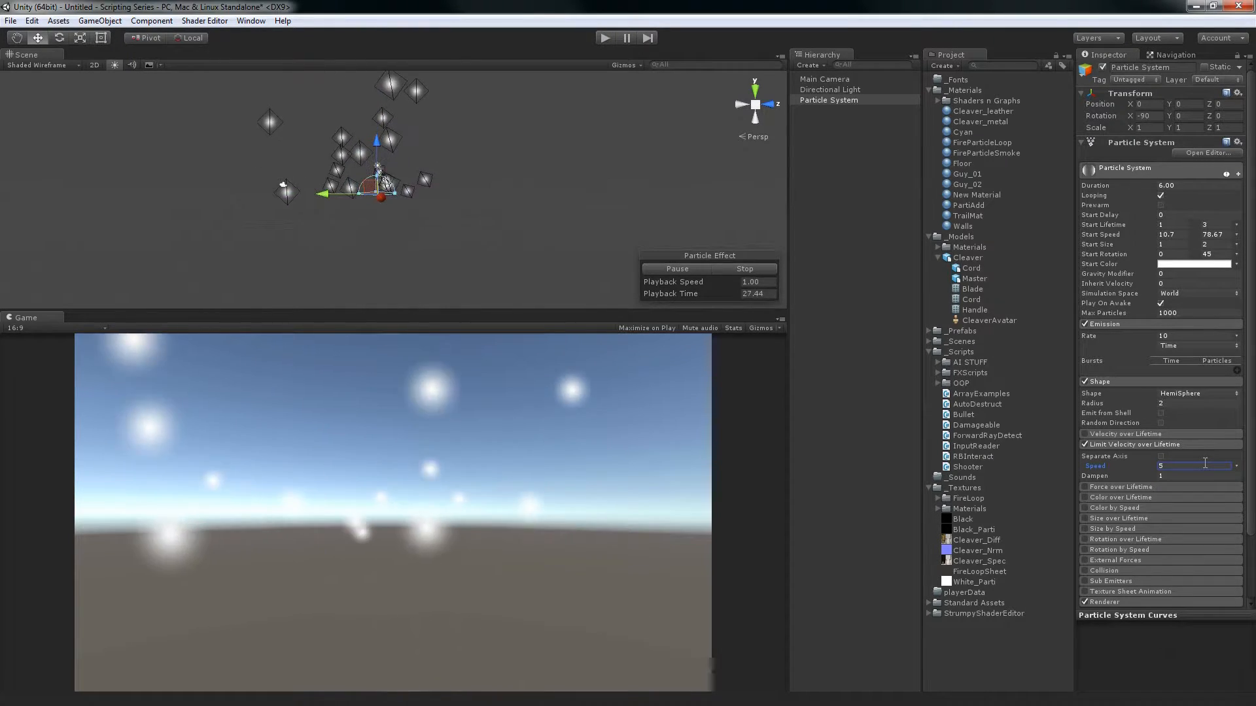
text(1)
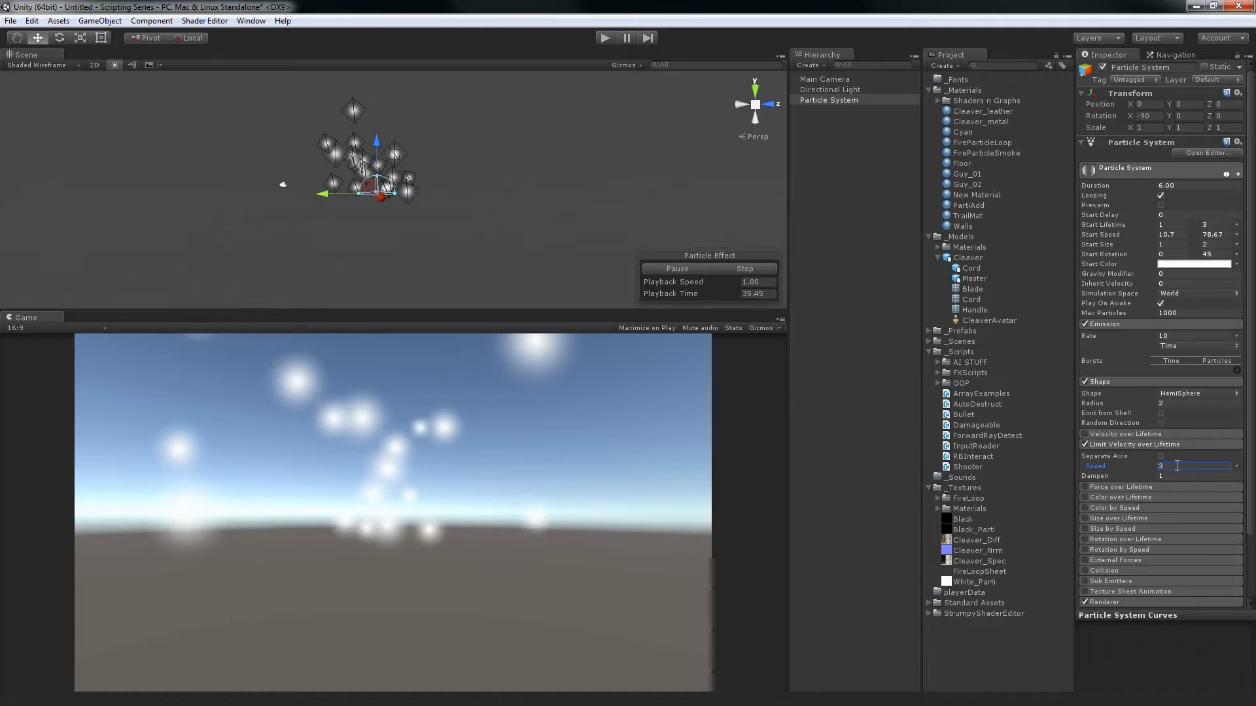
click(1085, 446)
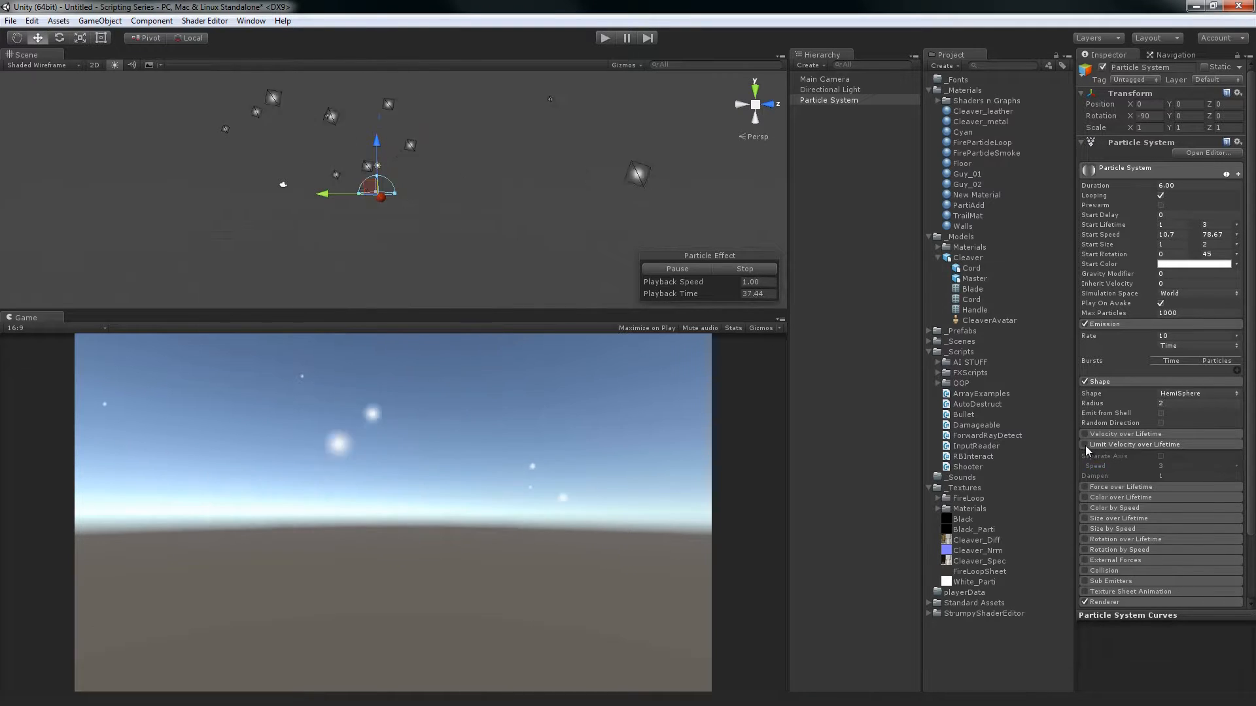
click(1085, 446)
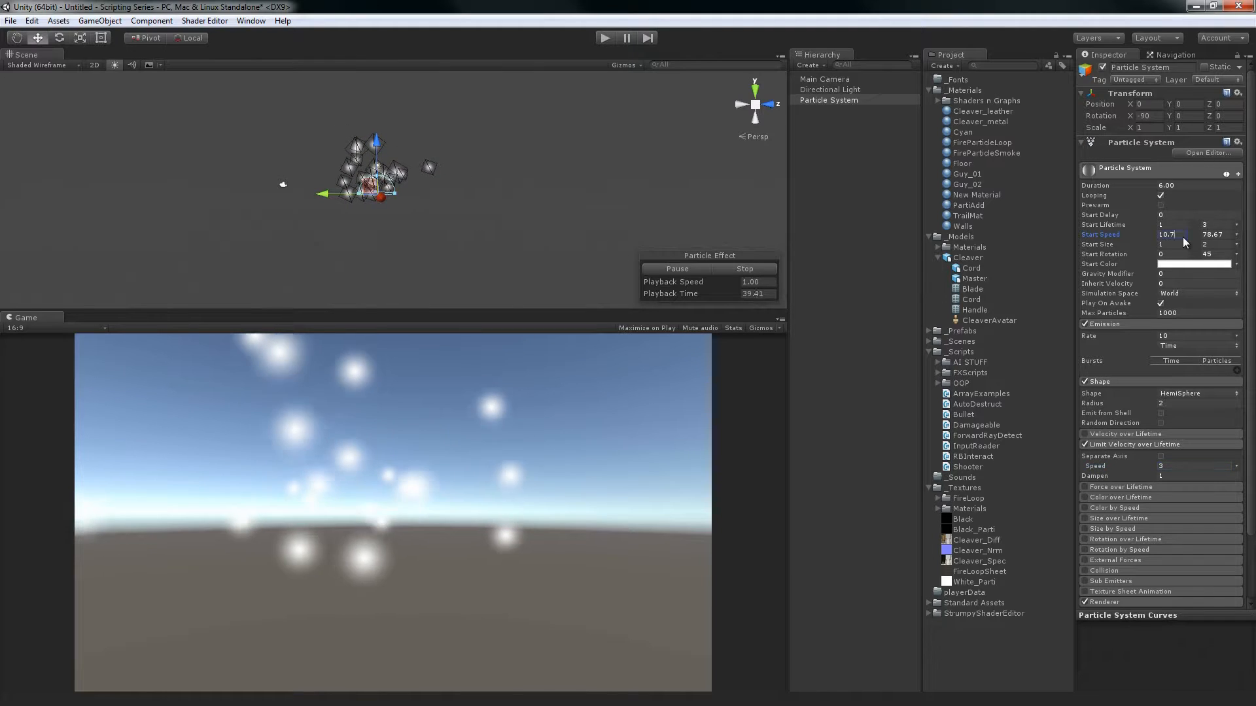
Set the Start Speed range to 3 and 6, and toggle Limit Velocity over Lifetime to compare the particle spread
text(5)
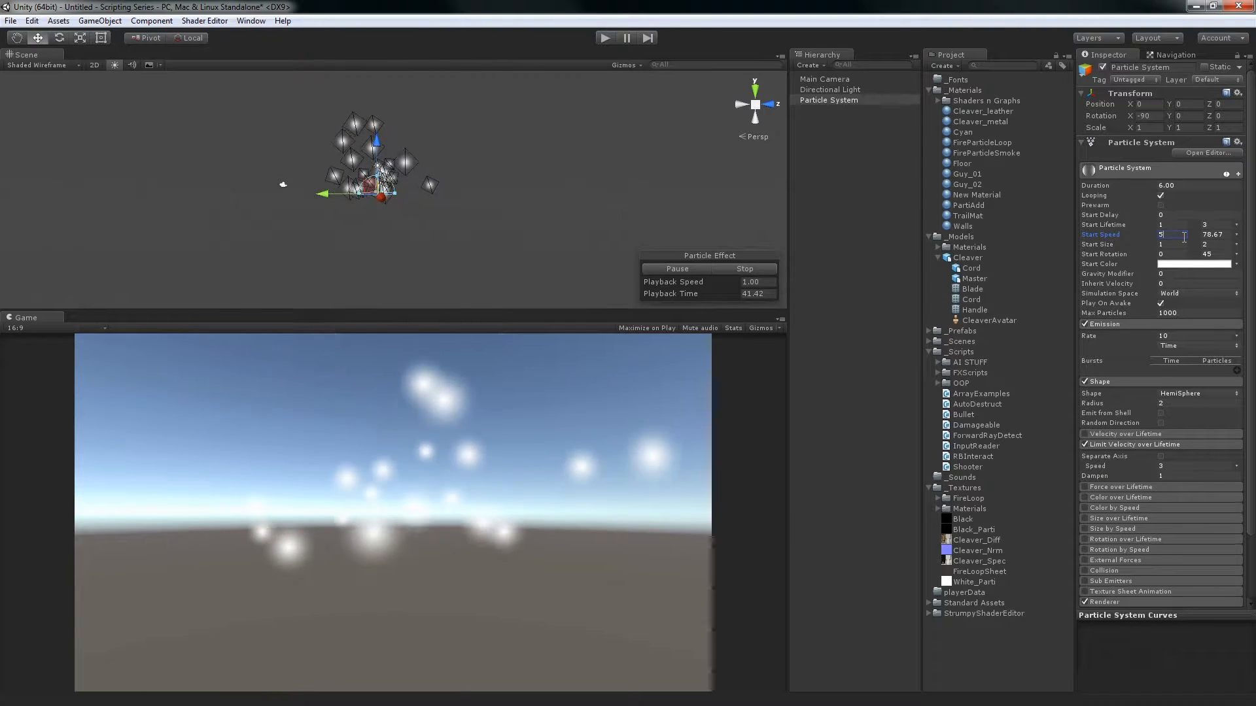
click(1184, 237)
text(3)
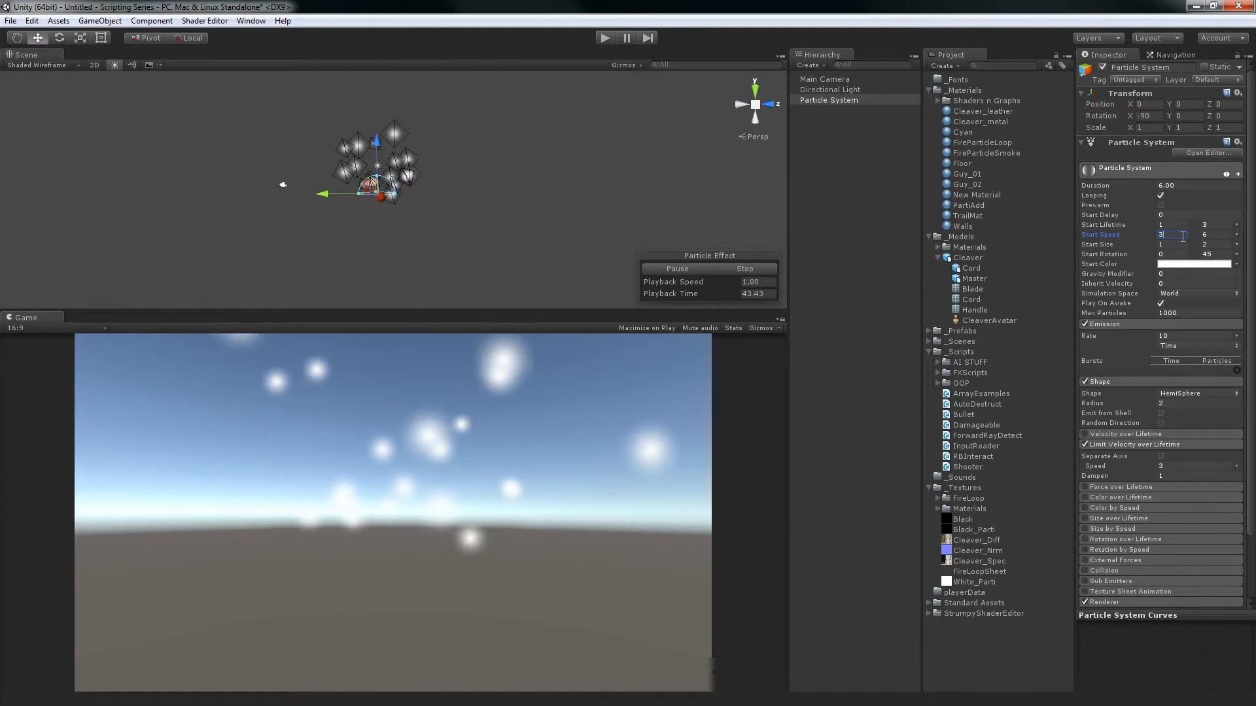
click(1084, 445)
click(1084, 445)
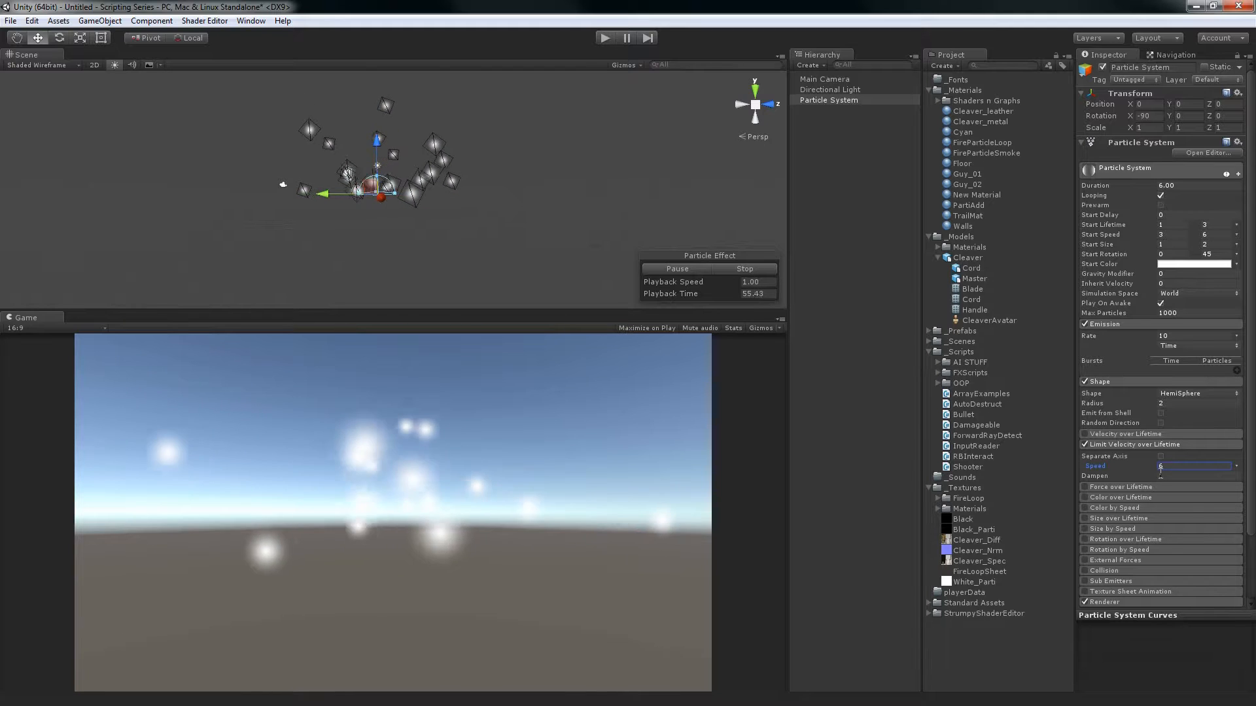
Set the velocity limit's Dampen to 0.15 and make its Speed random between the constants 1 and 3
click(1143, 477)
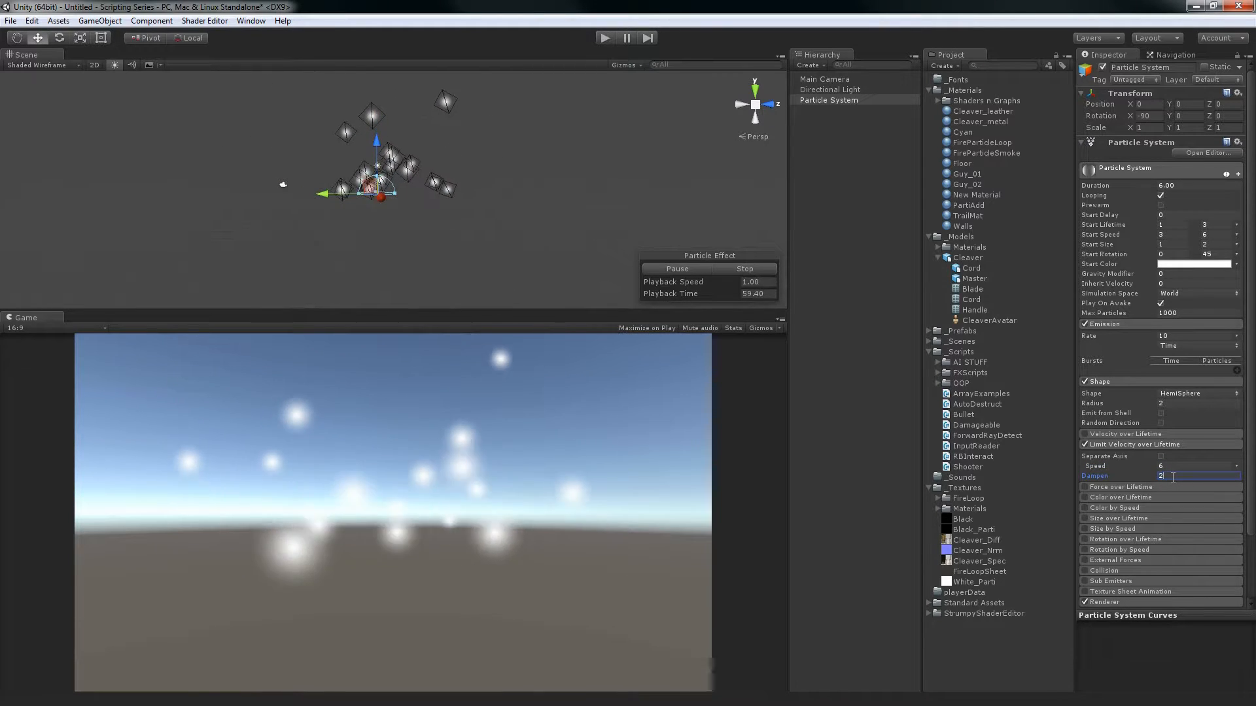
drag(1136, 479, 1115, 480)
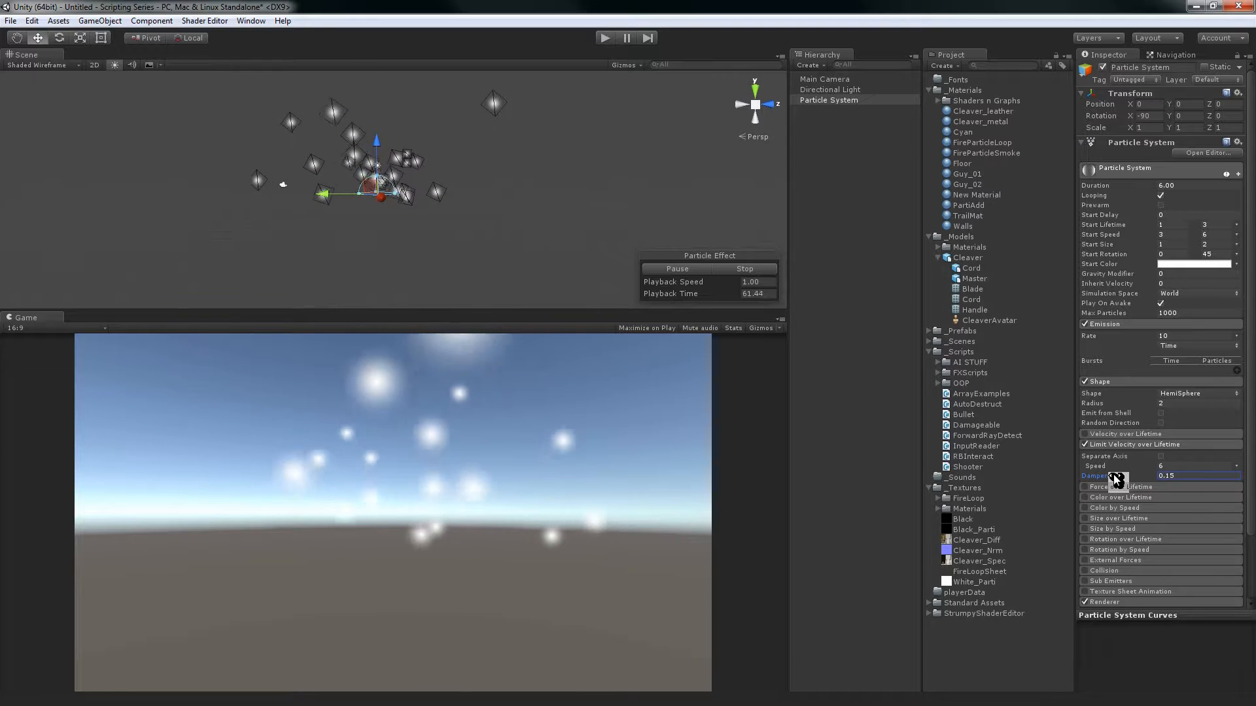
click(1175, 468)
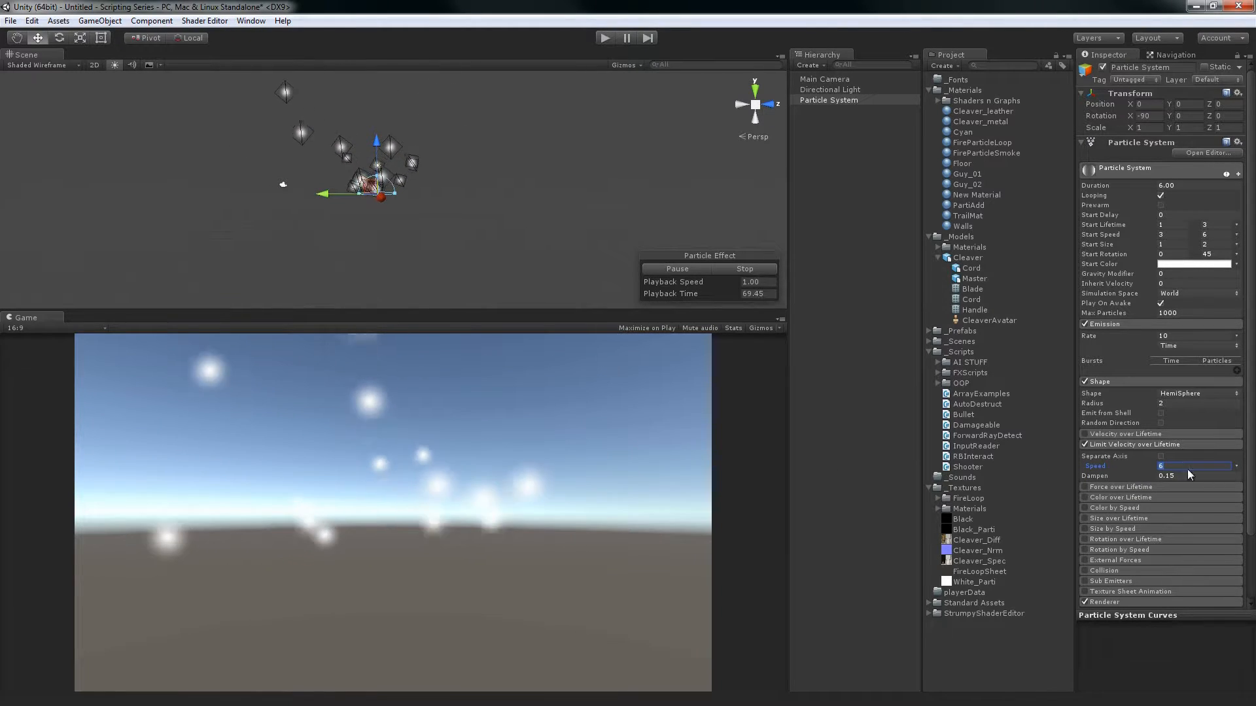
click(1235, 466)
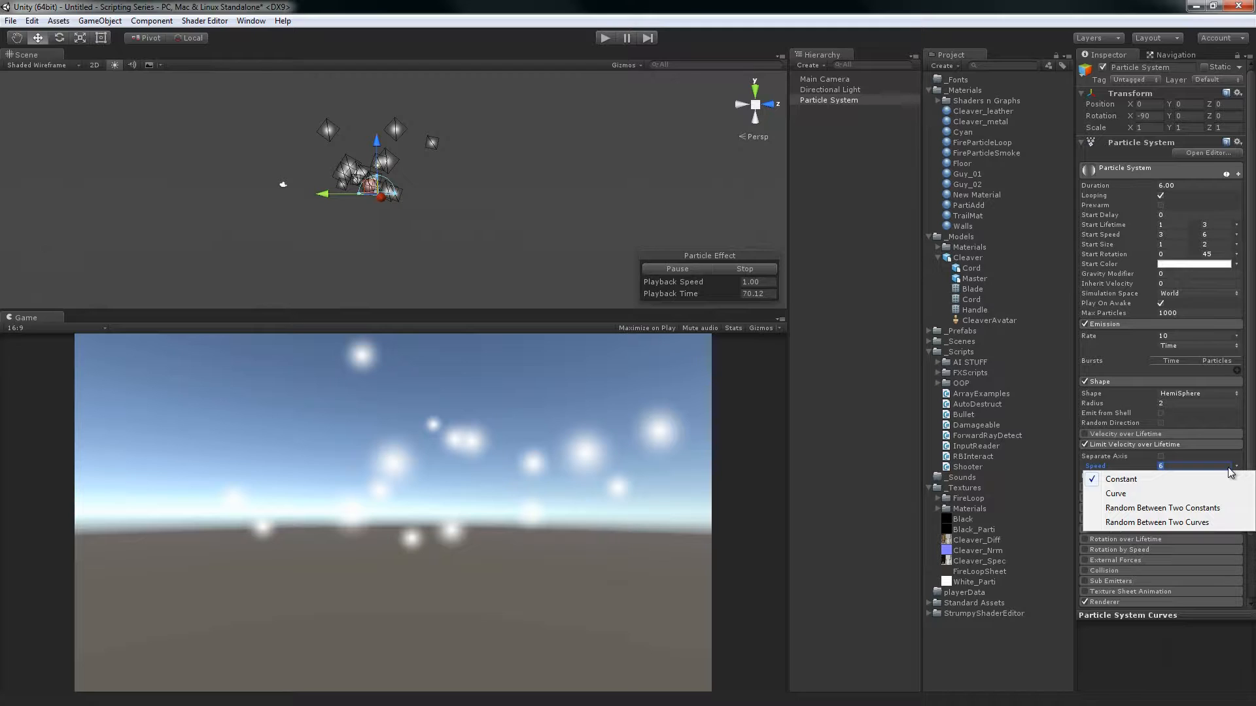
click(1196, 514)
text(1)
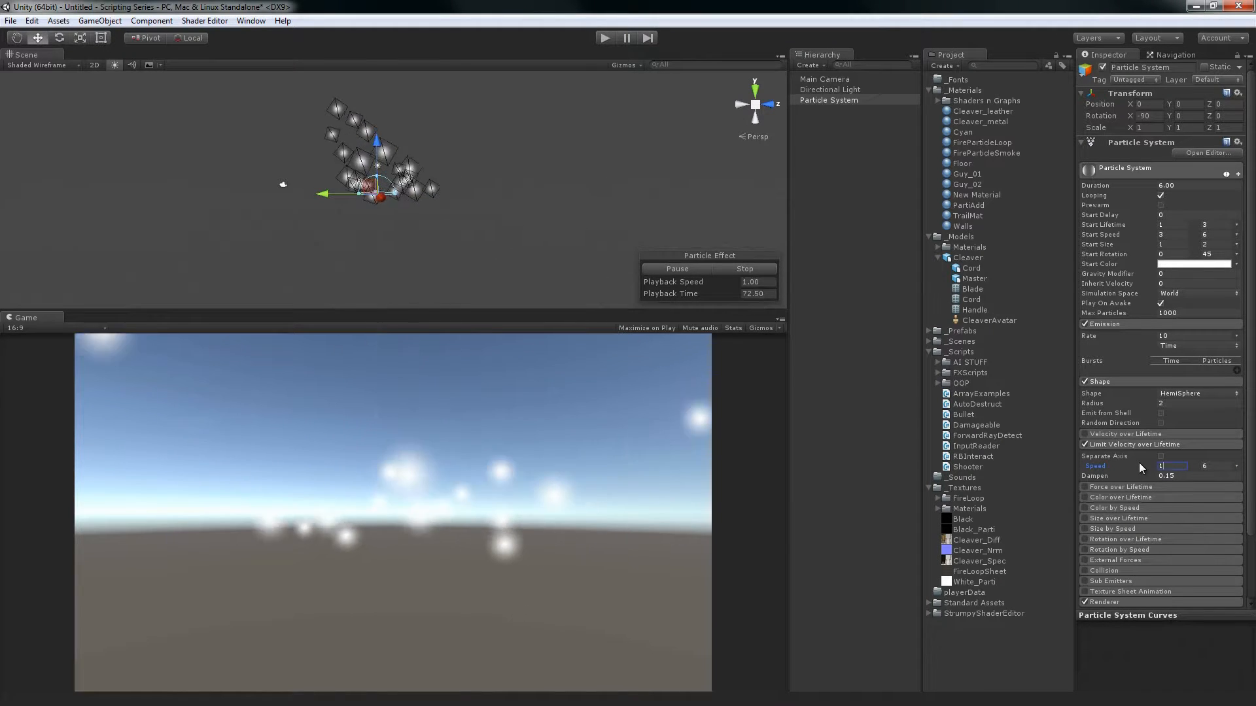
key(Tab)
text(3)
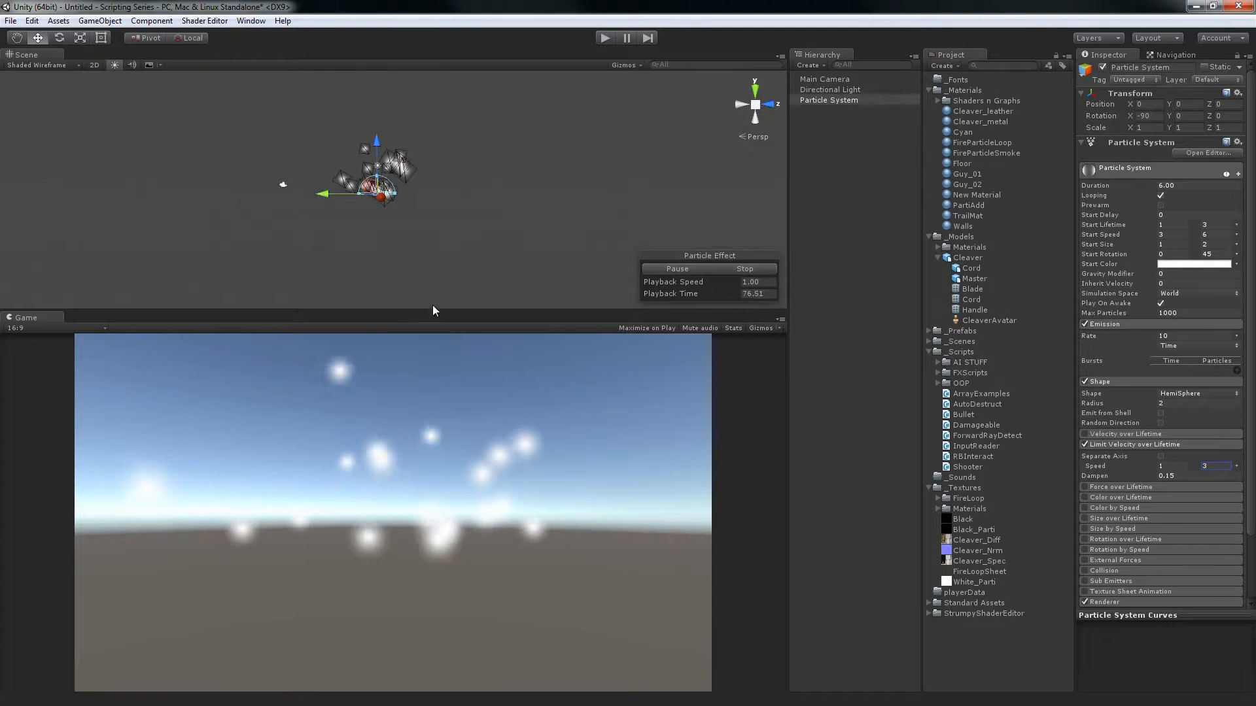
Limit velocity per separate axis with X and Z at 0, using Dampen 1 and World space
click(1161, 456)
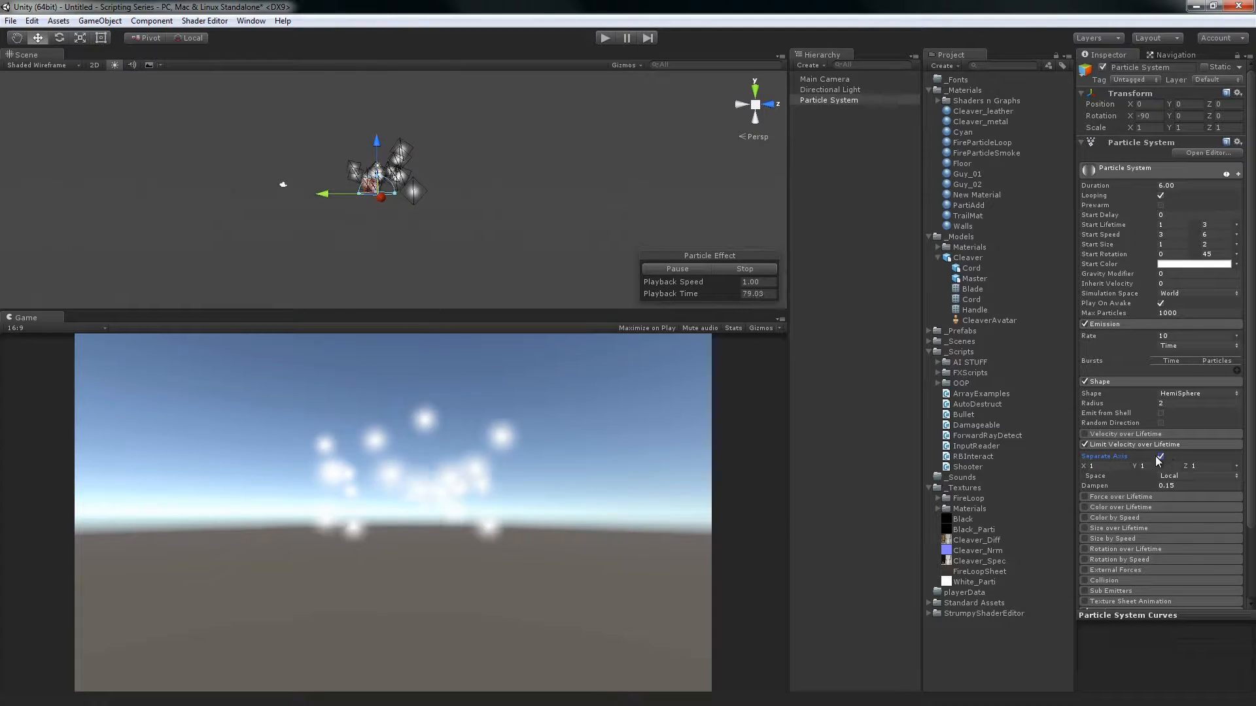
click(1108, 466)
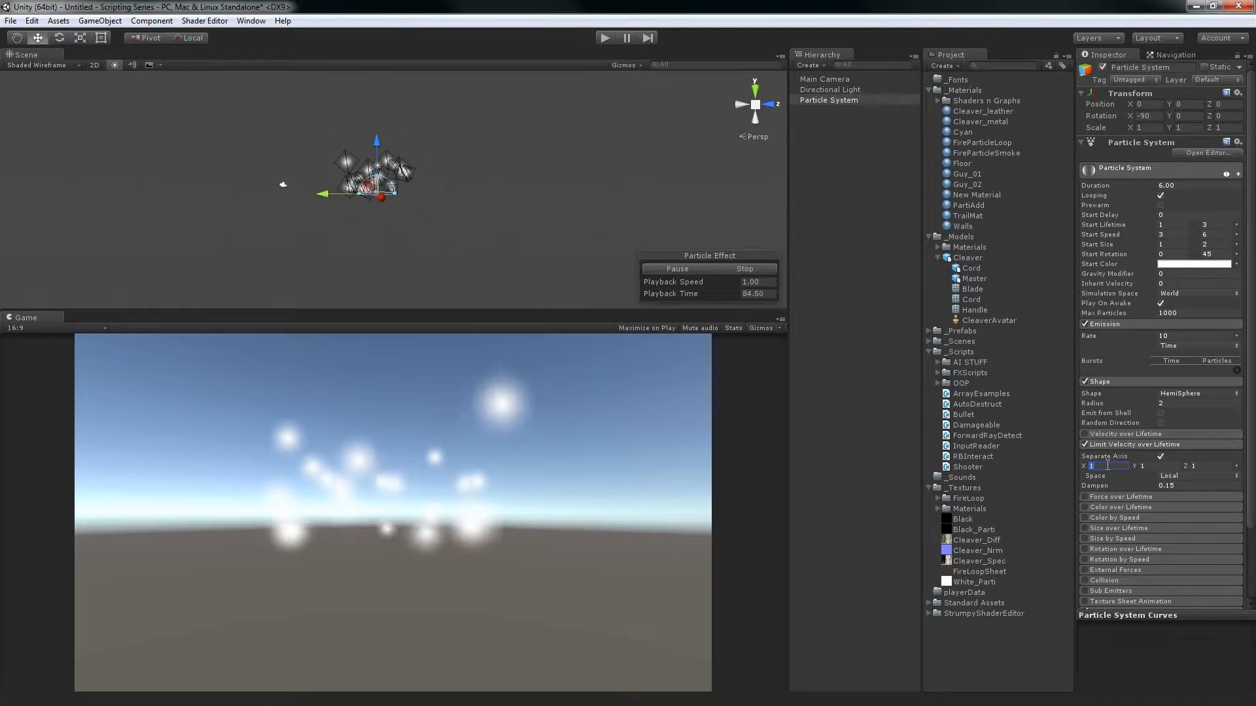
text(0)
key(Tab)
key(Tab)
text(0)
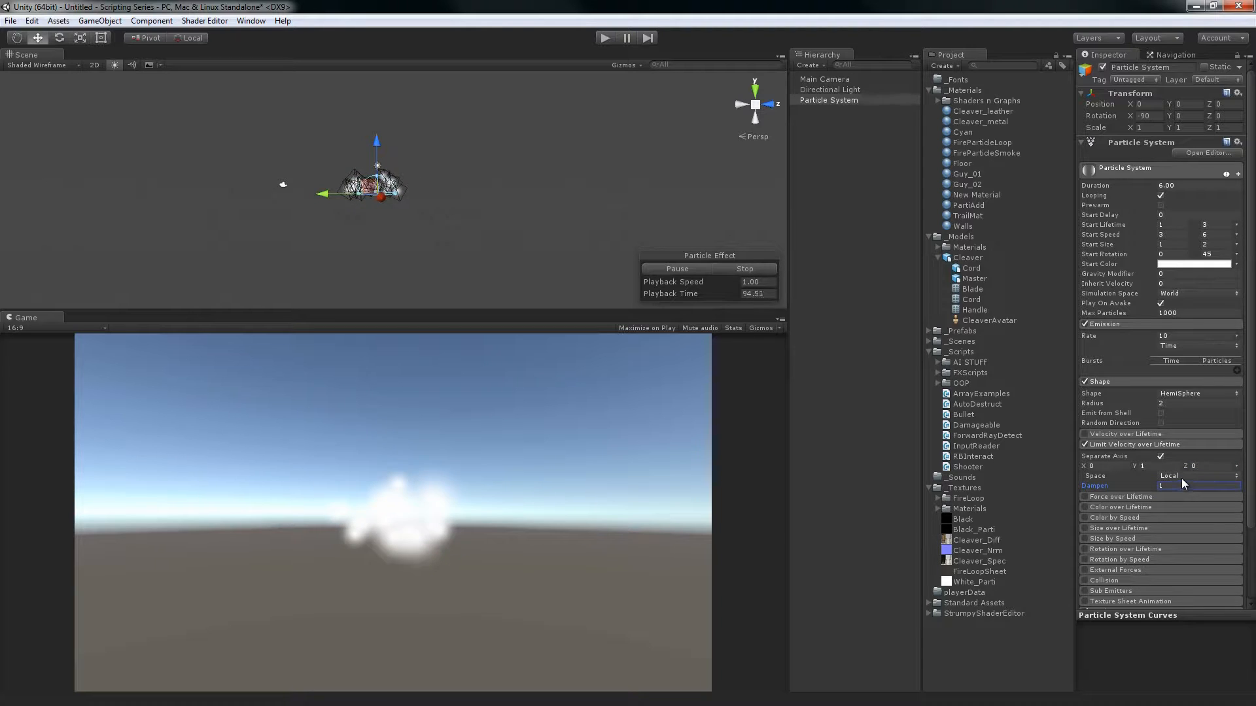
click(1190, 503)
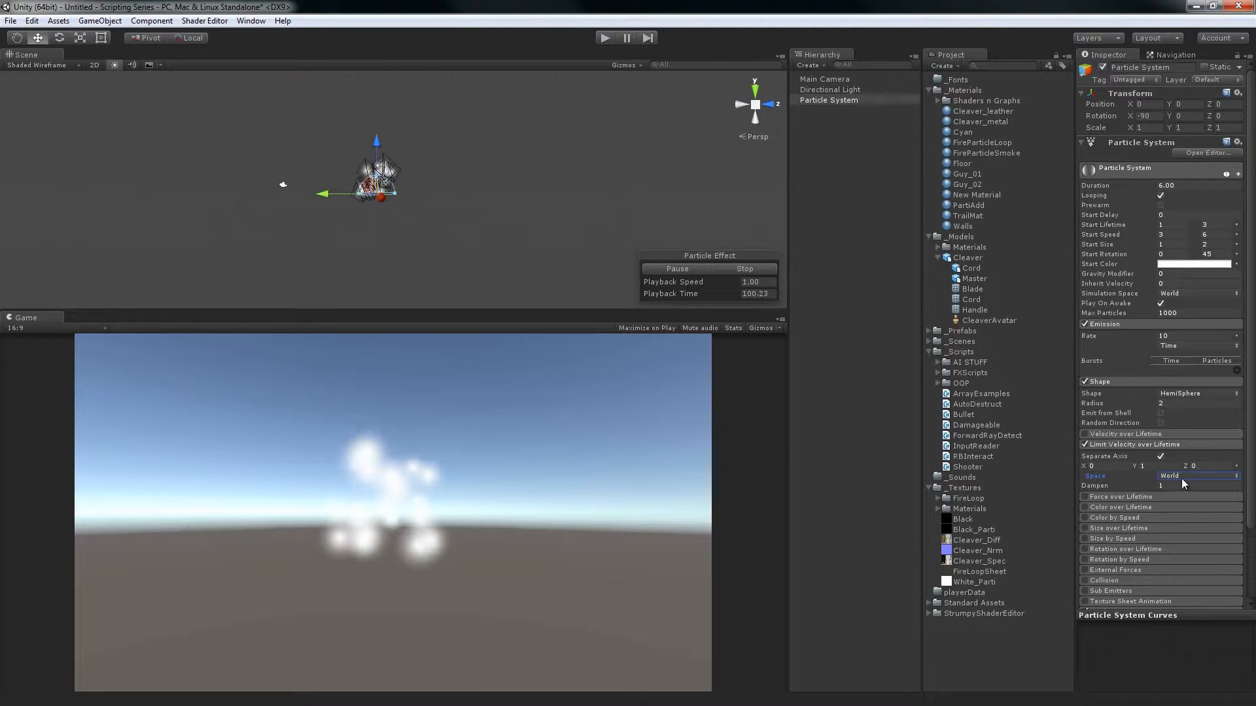
Disable and collapse Limit Velocity over Lifetime, and enable Force over Lifetime with its settings expanded
click(1083, 443)
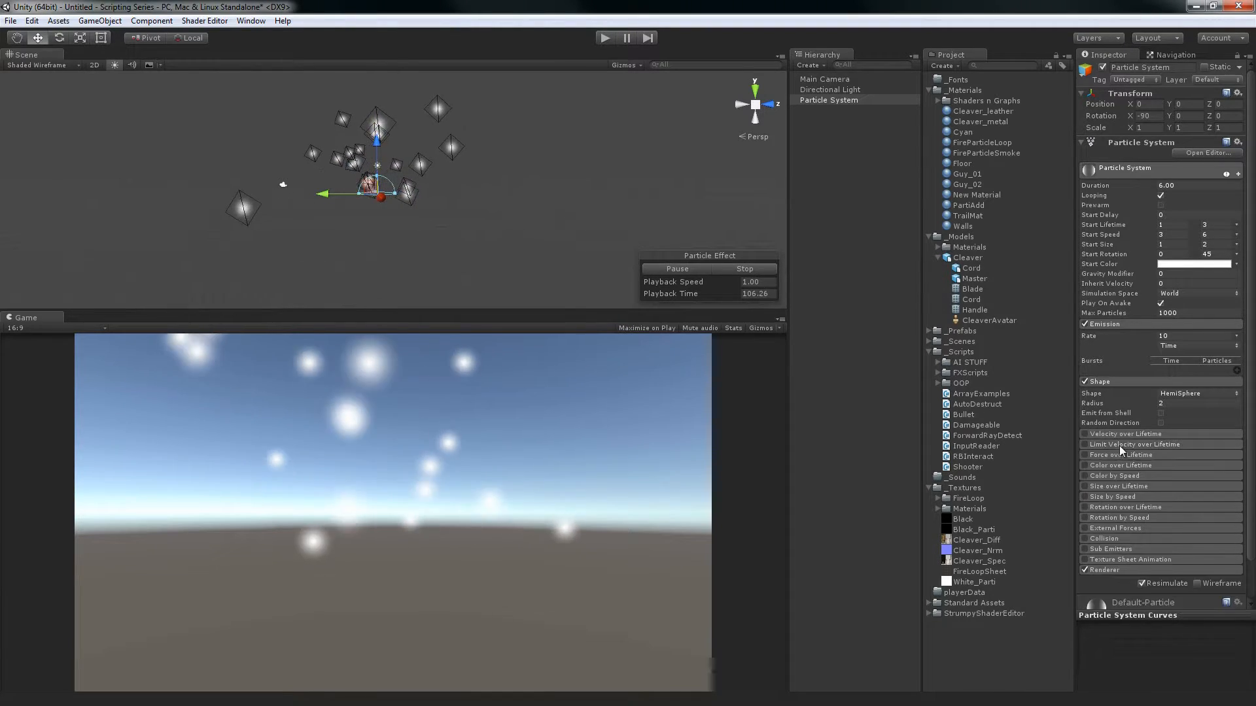
click(1108, 455)
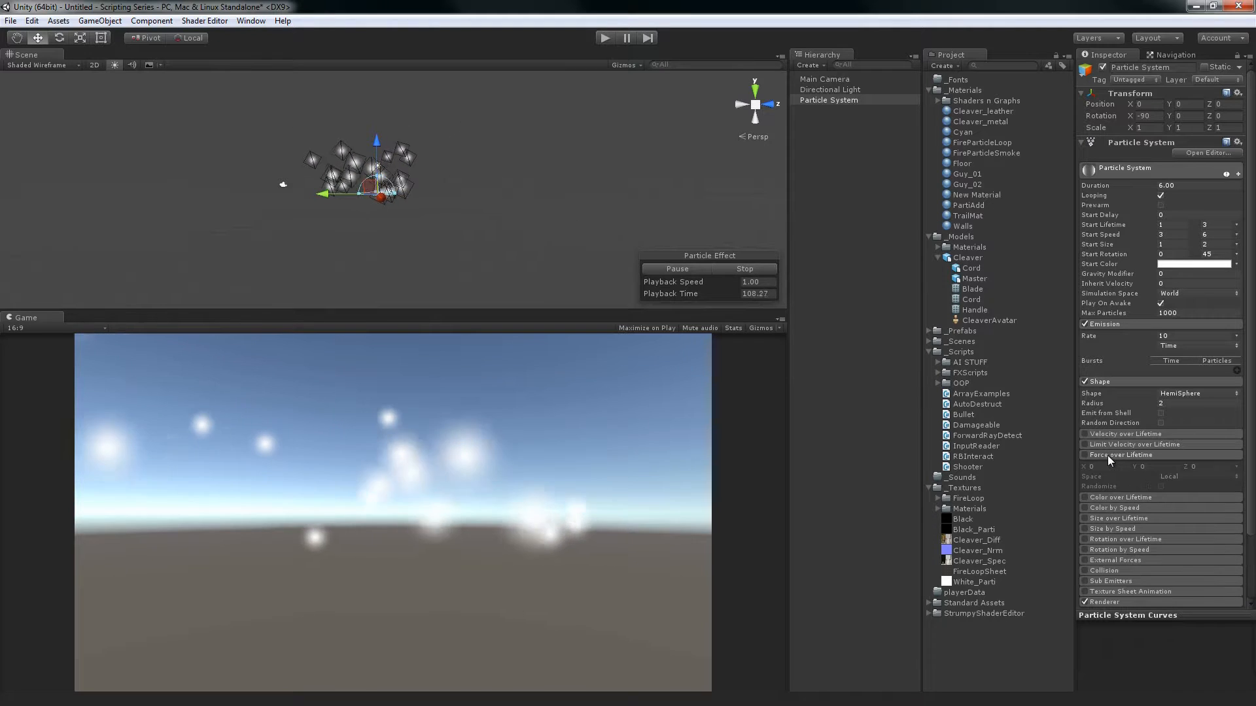
click(1086, 456)
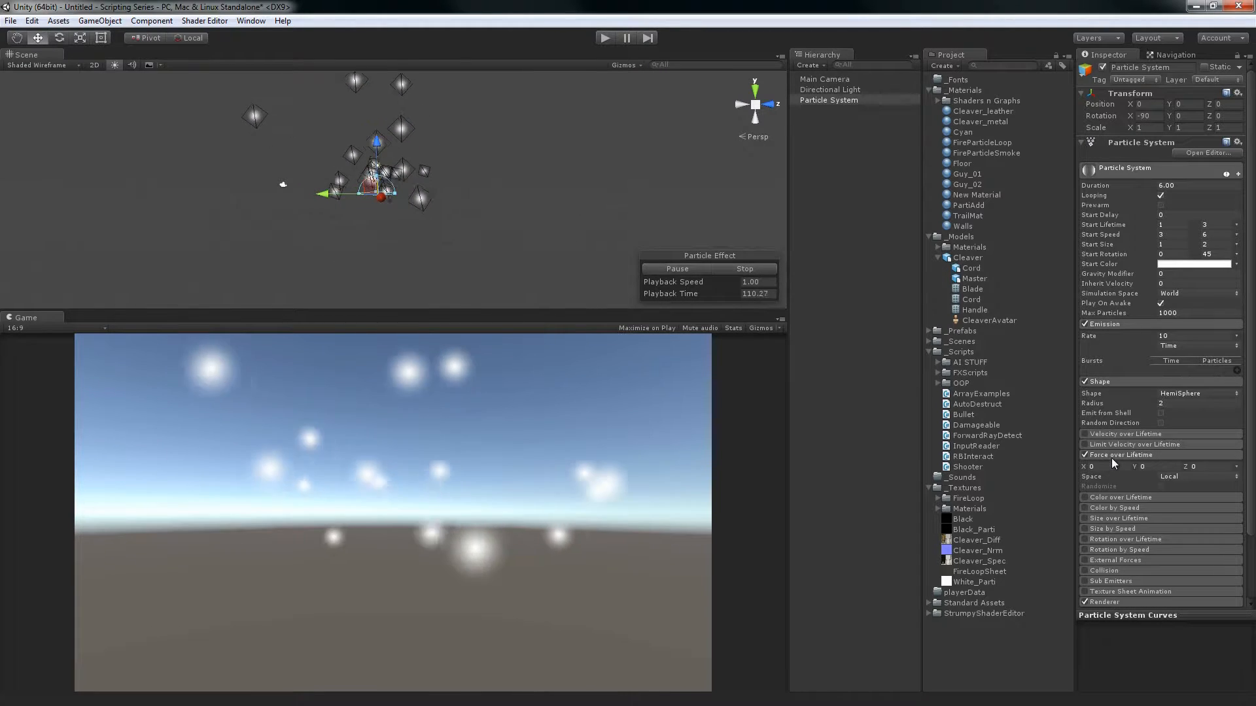
Set Force over Lifetime to World space and raise its X force to 1.82 and on to 4.1
click(1170, 477)
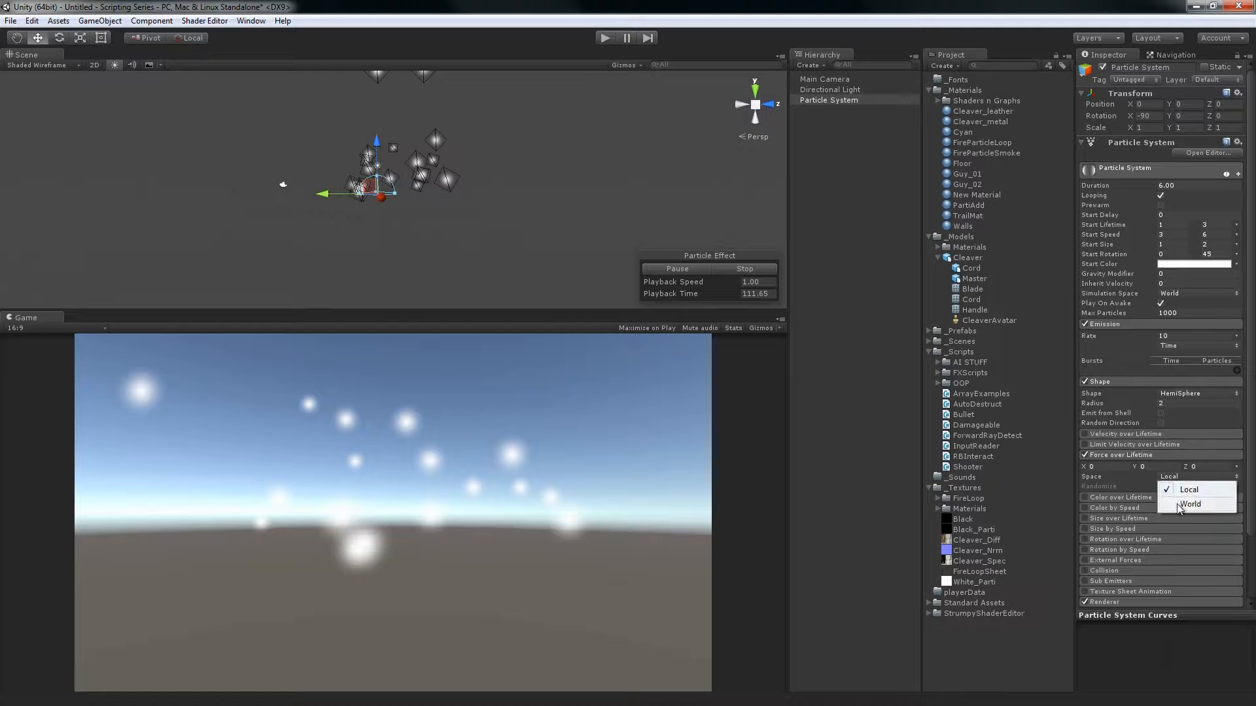
click(1177, 505)
drag(1085, 467, 1135, 467)
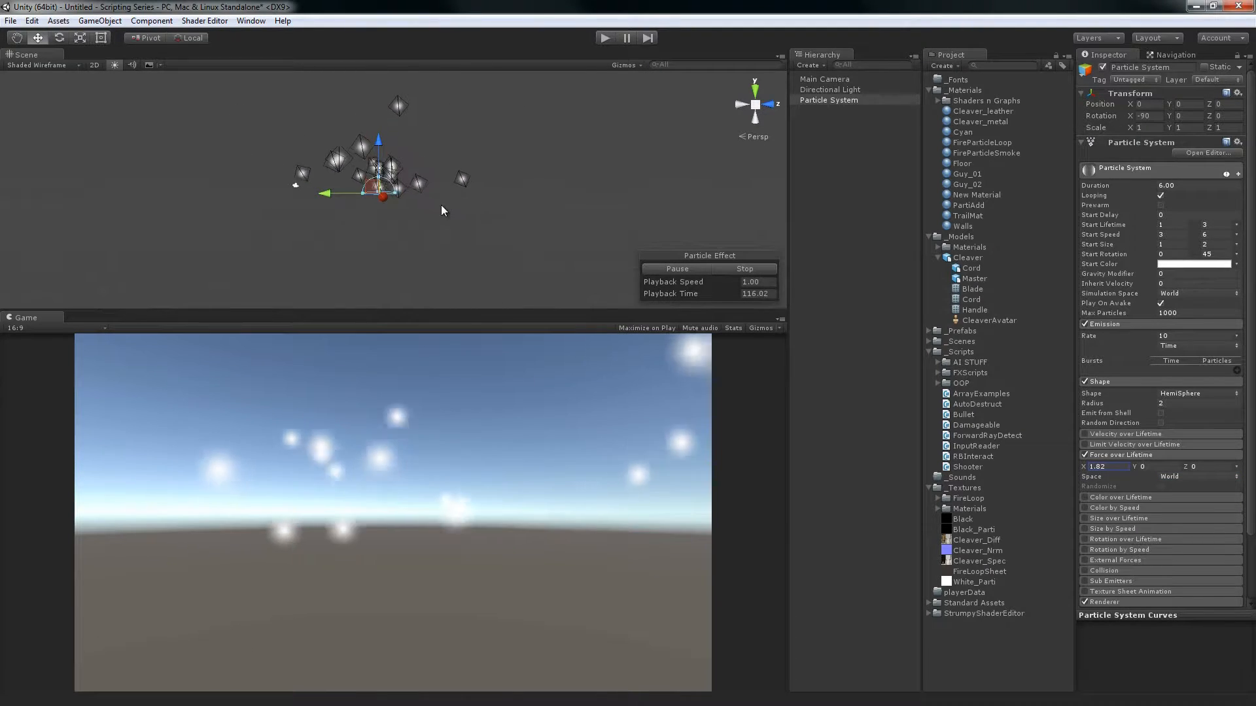
alt+drag(664, 218, 437, 183)
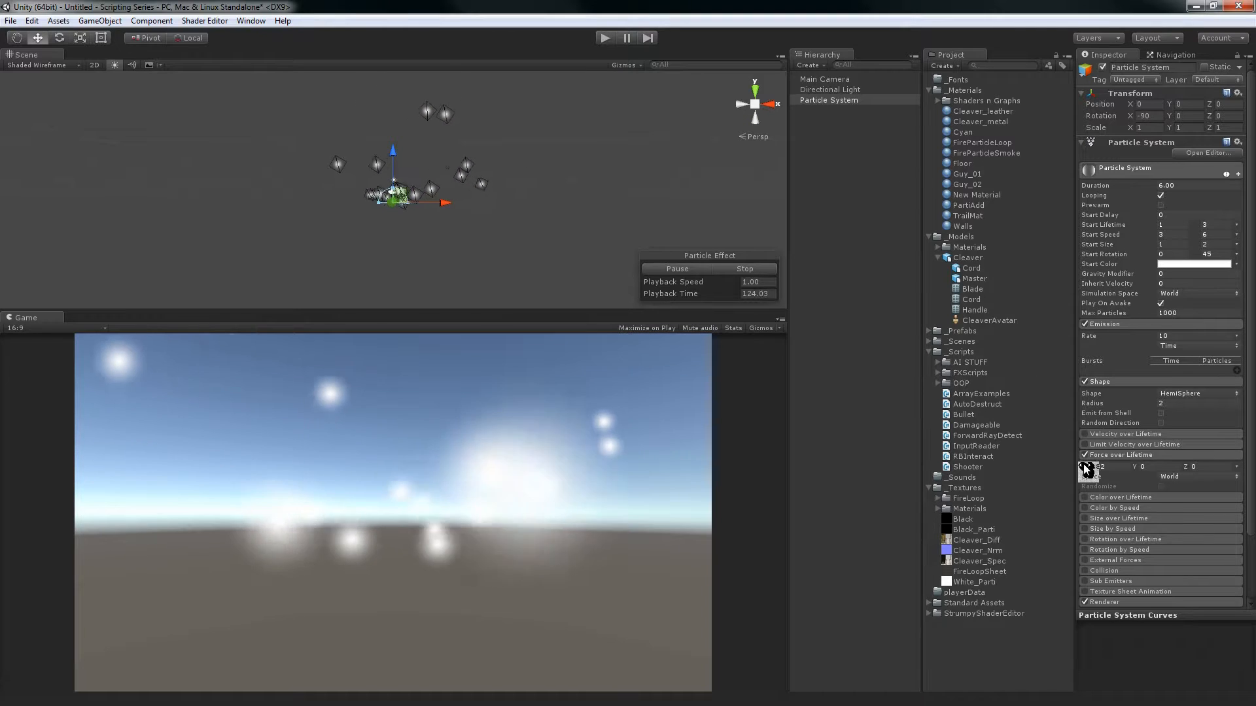
drag(1086, 468, 1133, 447)
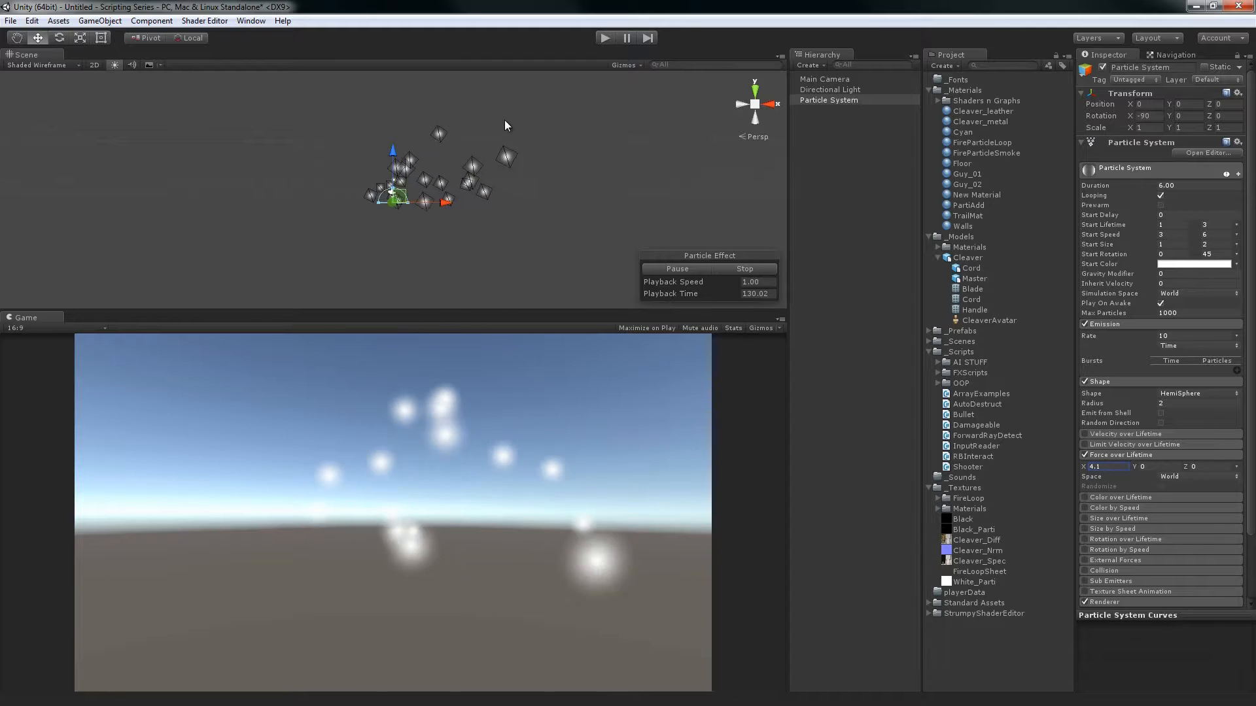
Disable and collapse Force over Lifetime, and enable Color over Lifetime with its settings expanded
click(1084, 454)
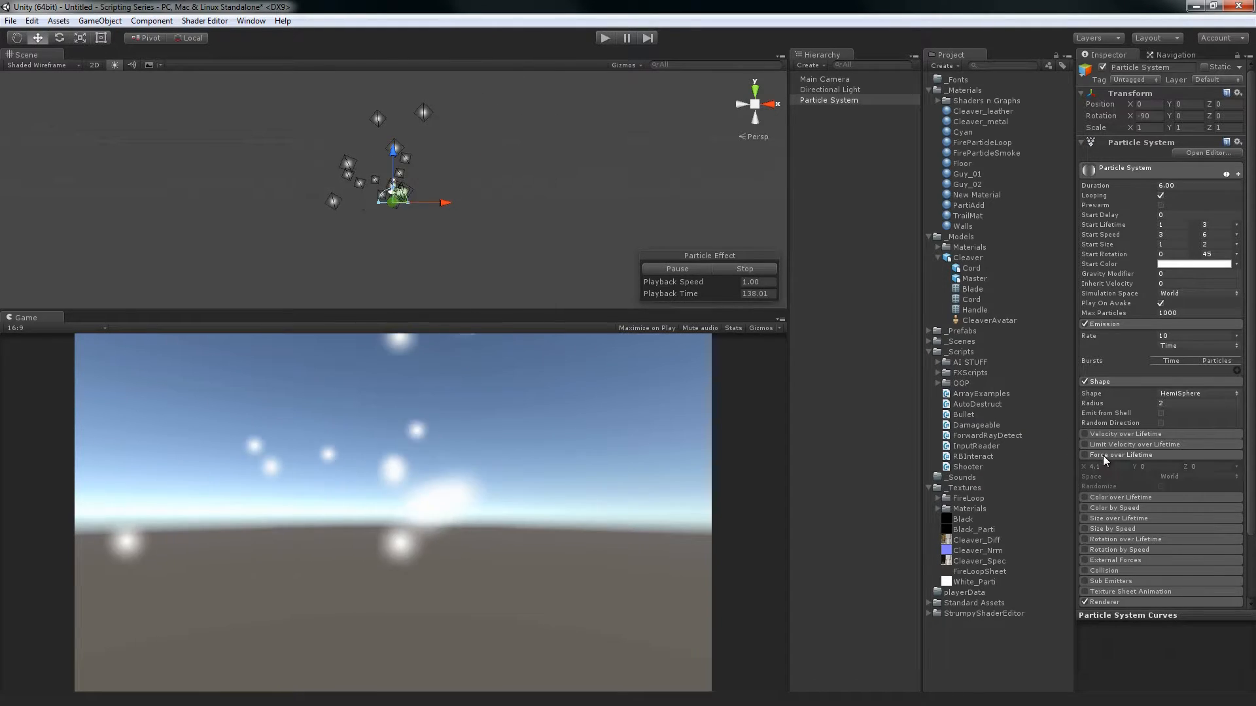
click(1103, 455)
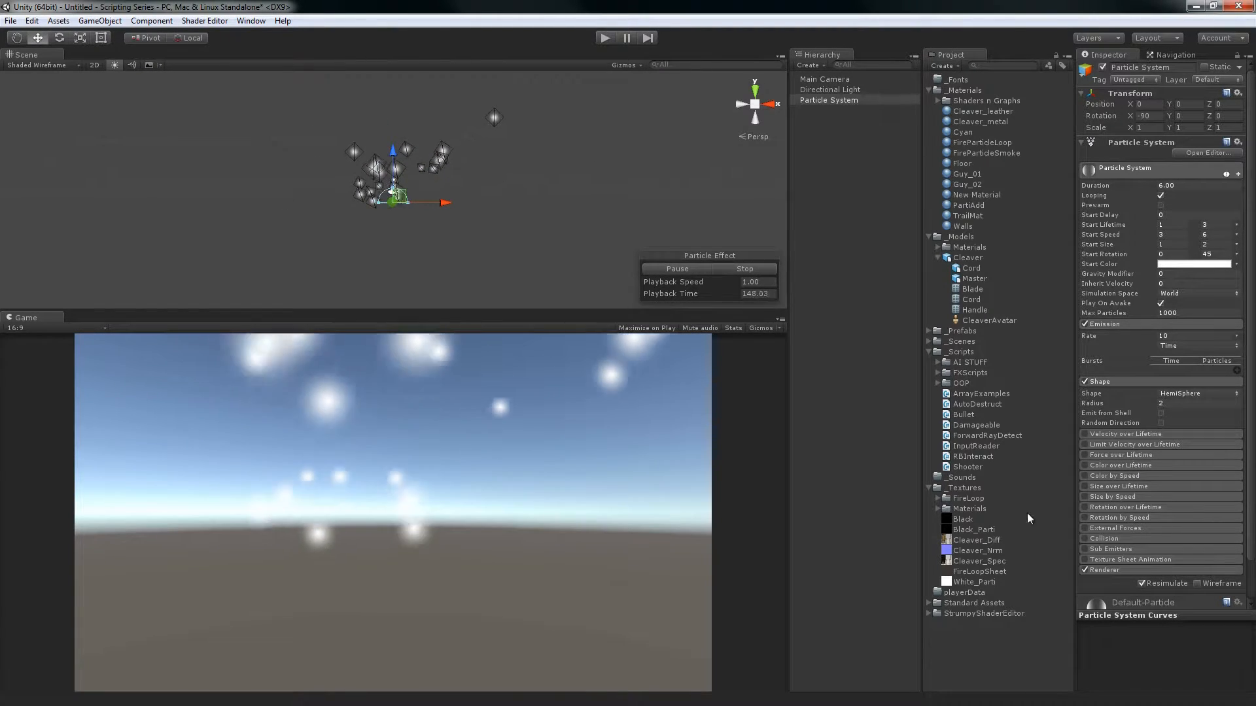
click(1112, 469)
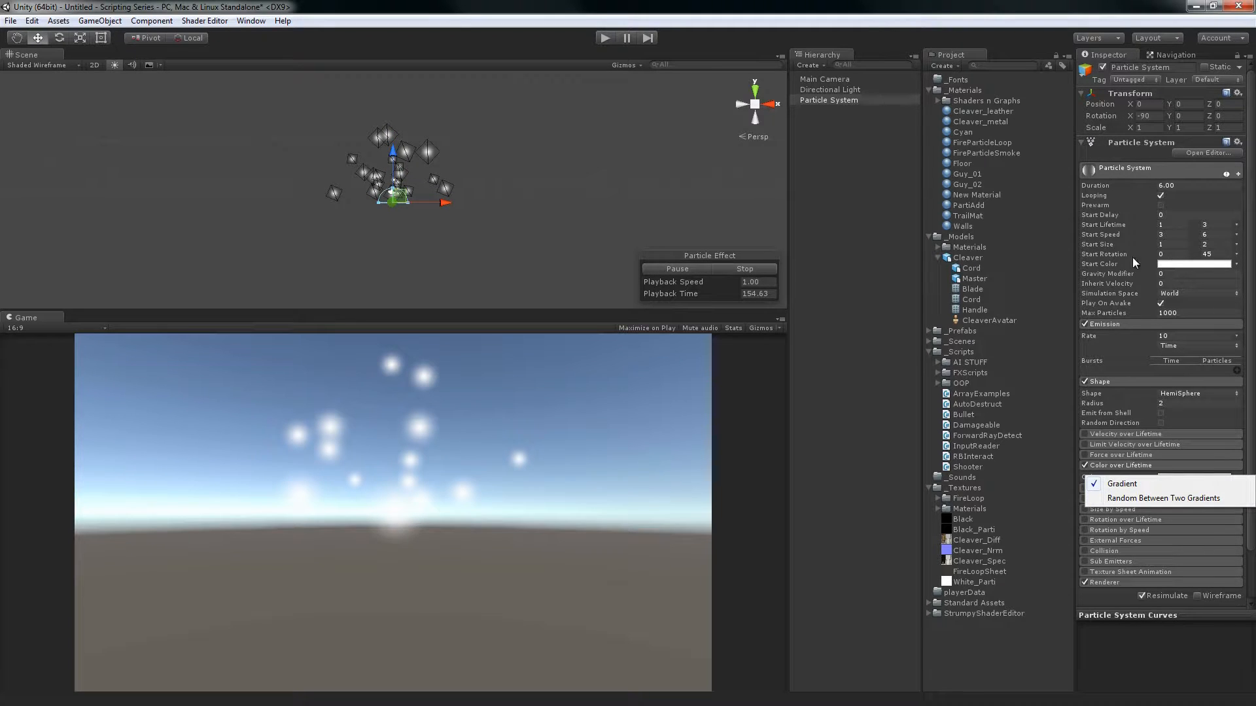
click(1247, 284)
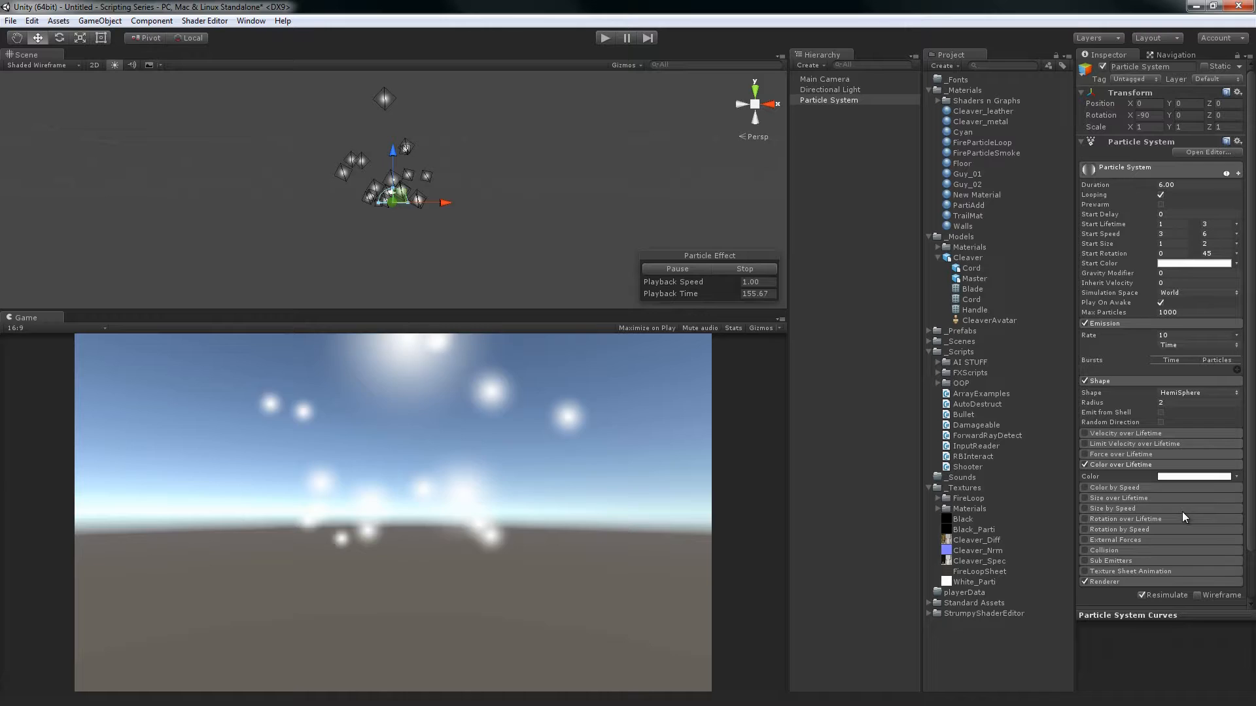
Make the Color over Lifetime gradient start black and fade out to an alpha of 0 at its end
click(1186, 478)
click(732, 303)
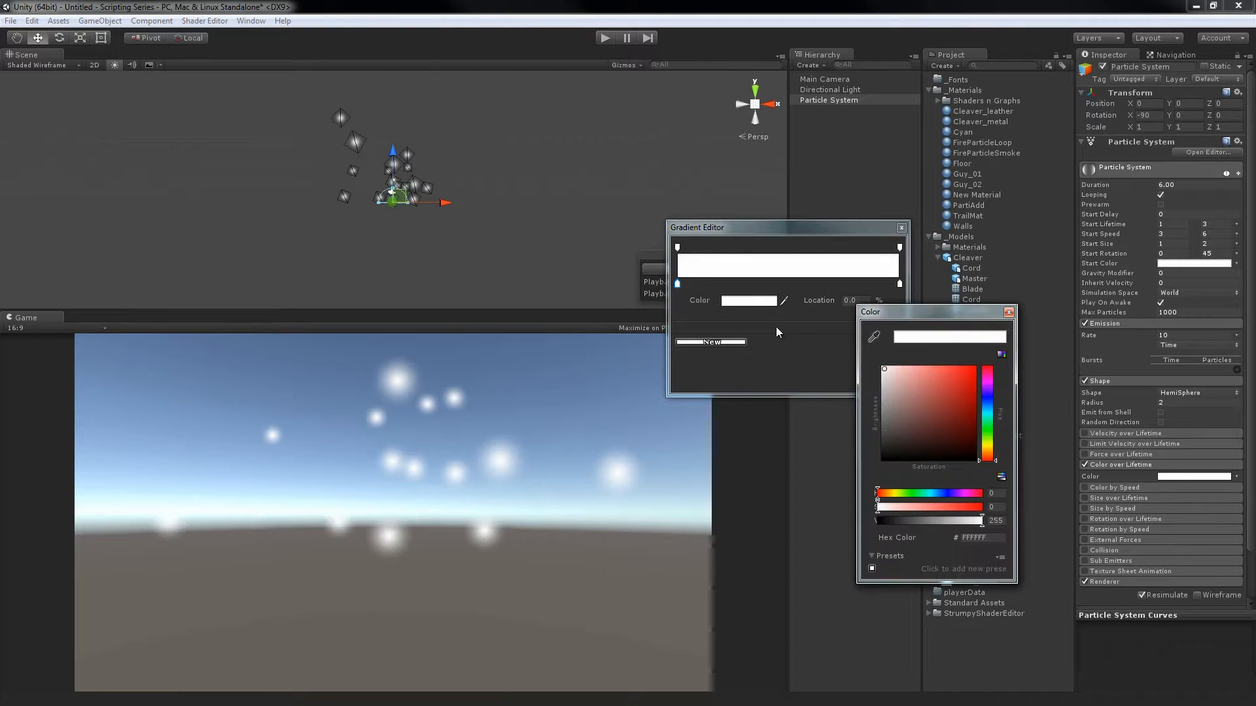
drag(919, 406, 851, 468)
click(1009, 312)
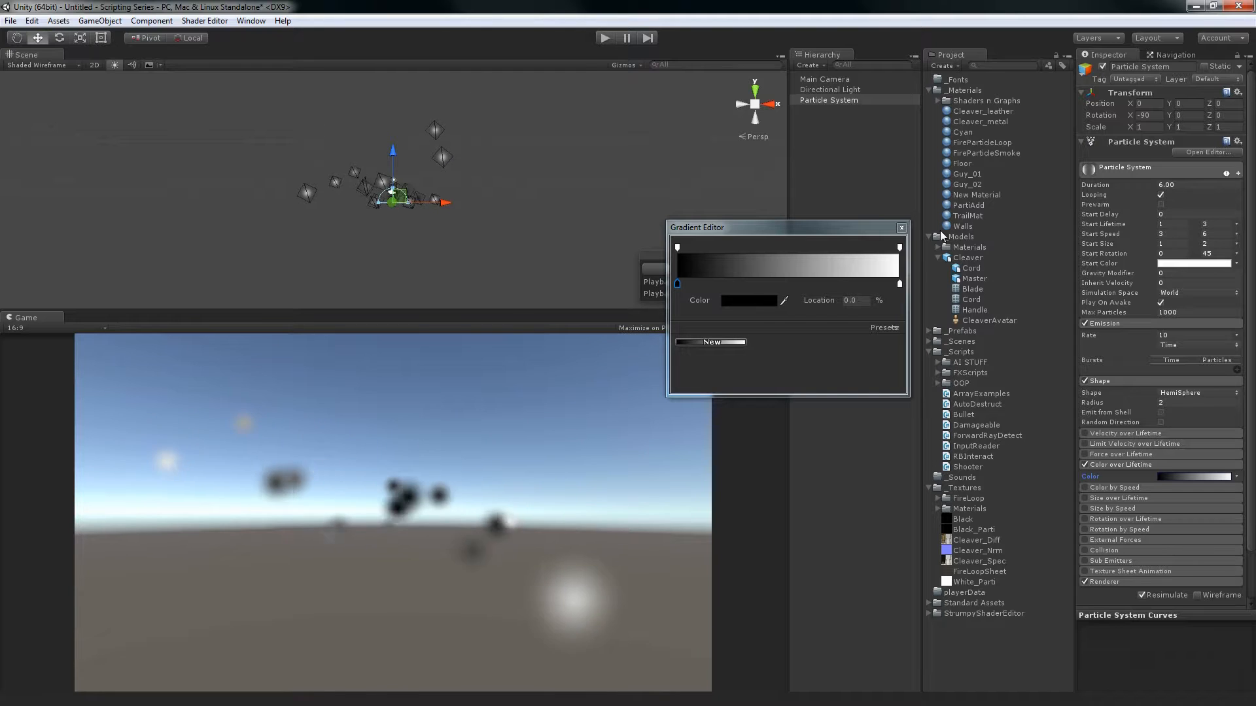
click(899, 247)
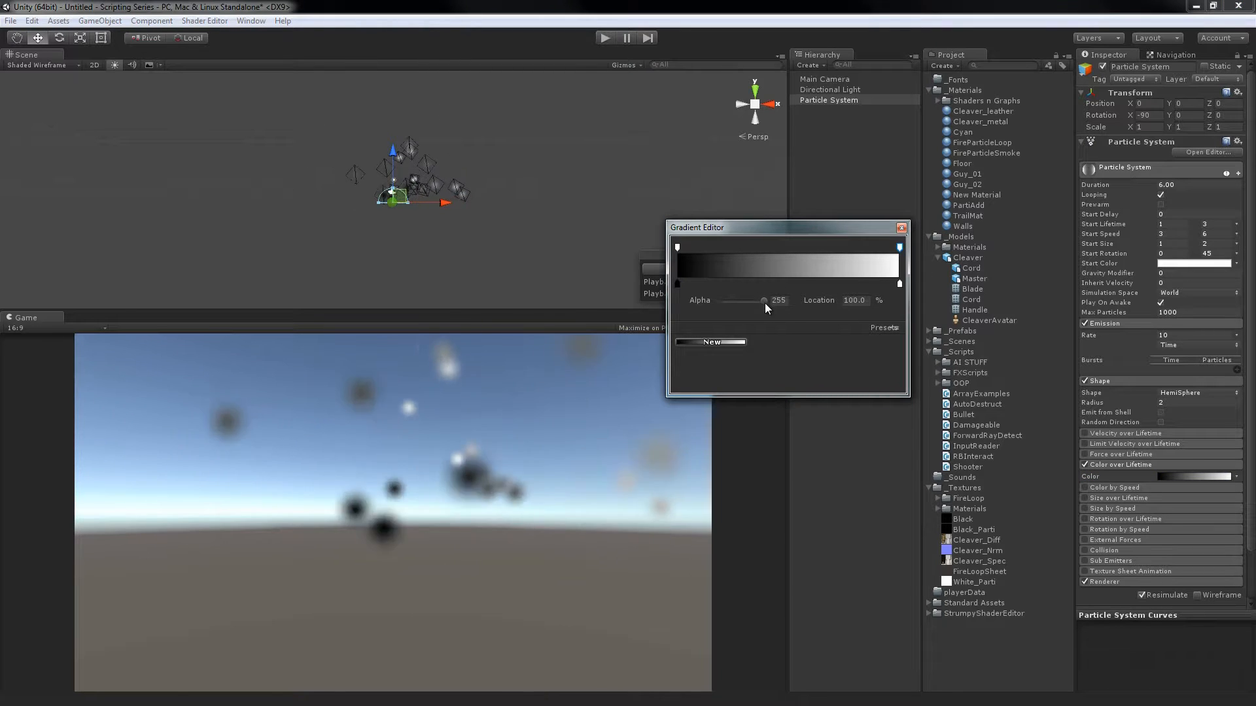
drag(764, 301, 679, 311)
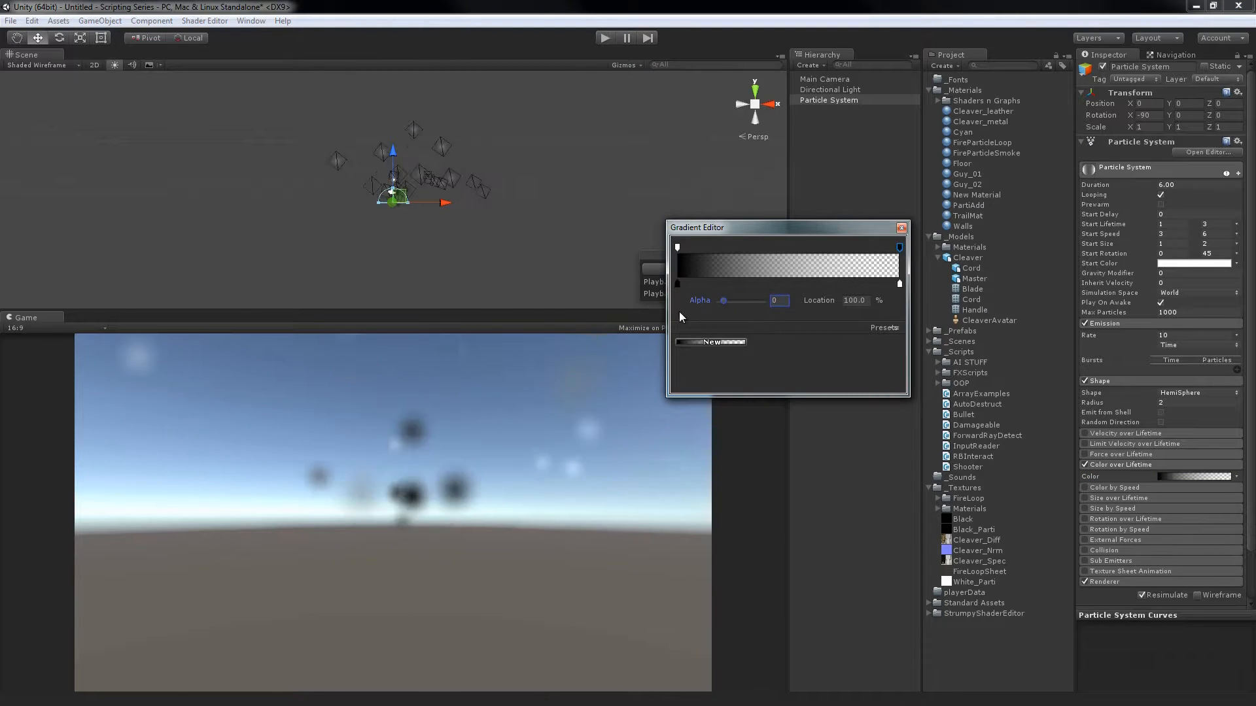
Close the gradient and move the particle system down to a Y position of -10.27 and back up to -2.8
click(901, 228)
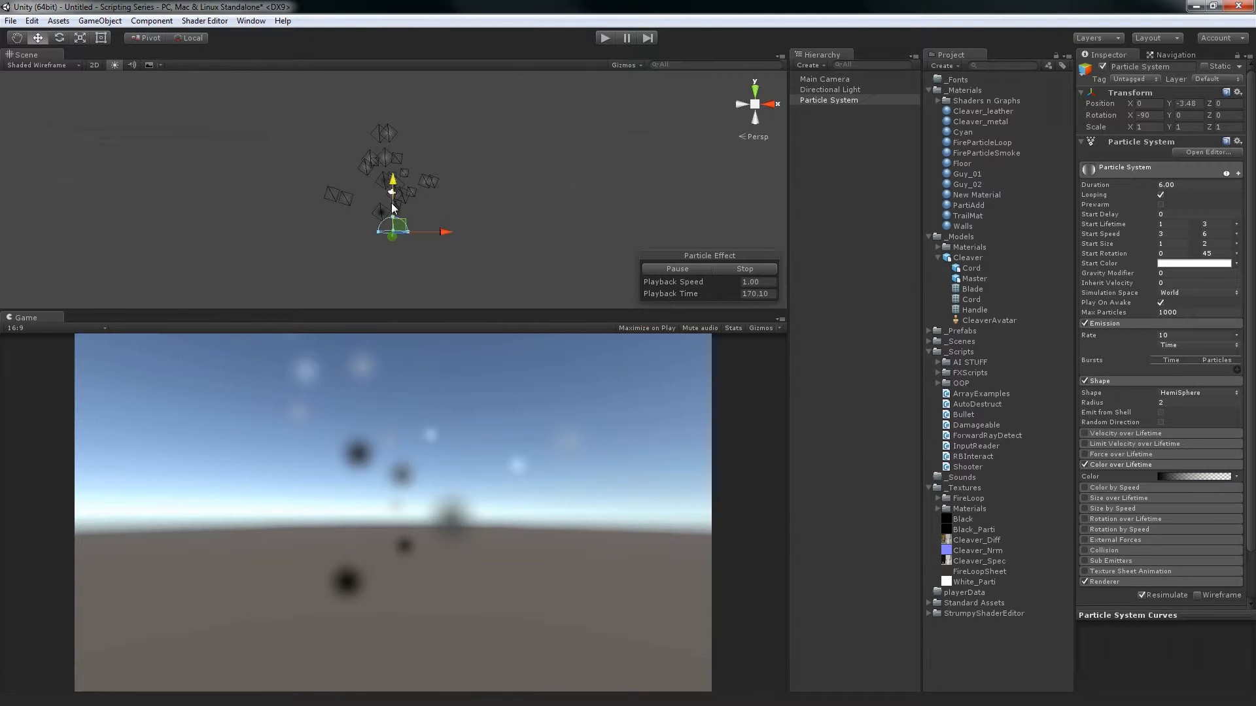
drag(392, 208, 391, 217)
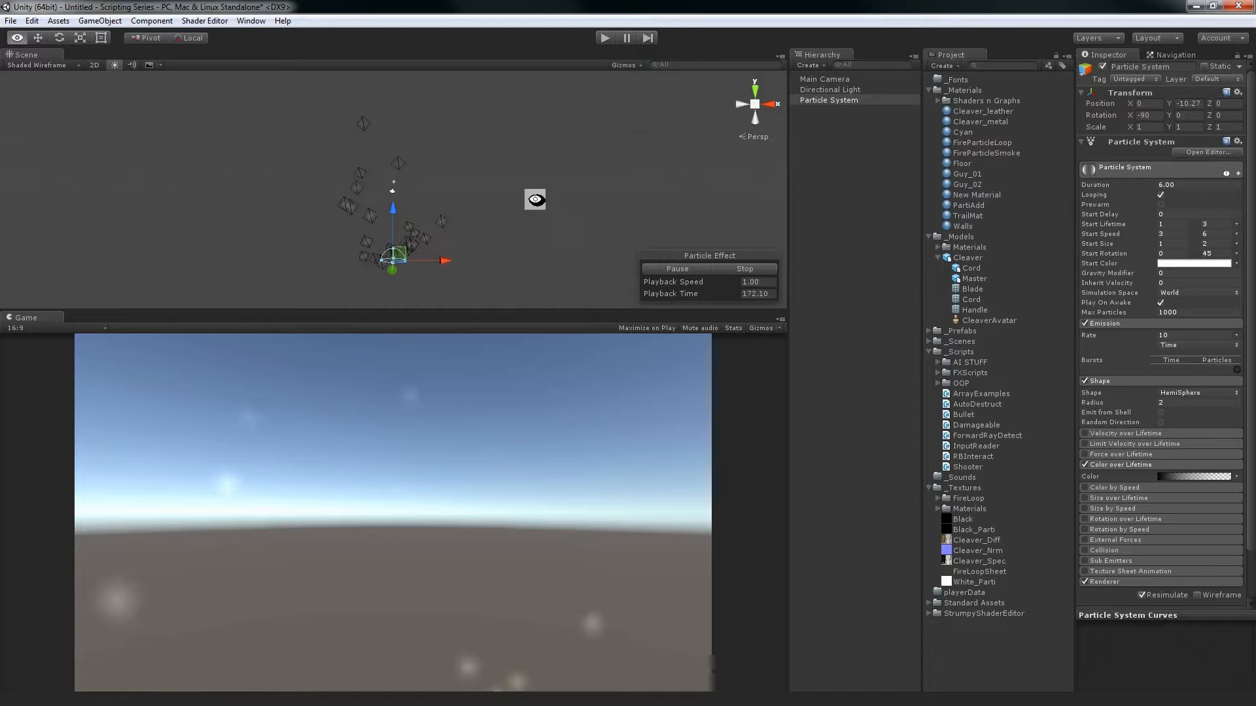
alt+drag(535, 200, 541, 250)
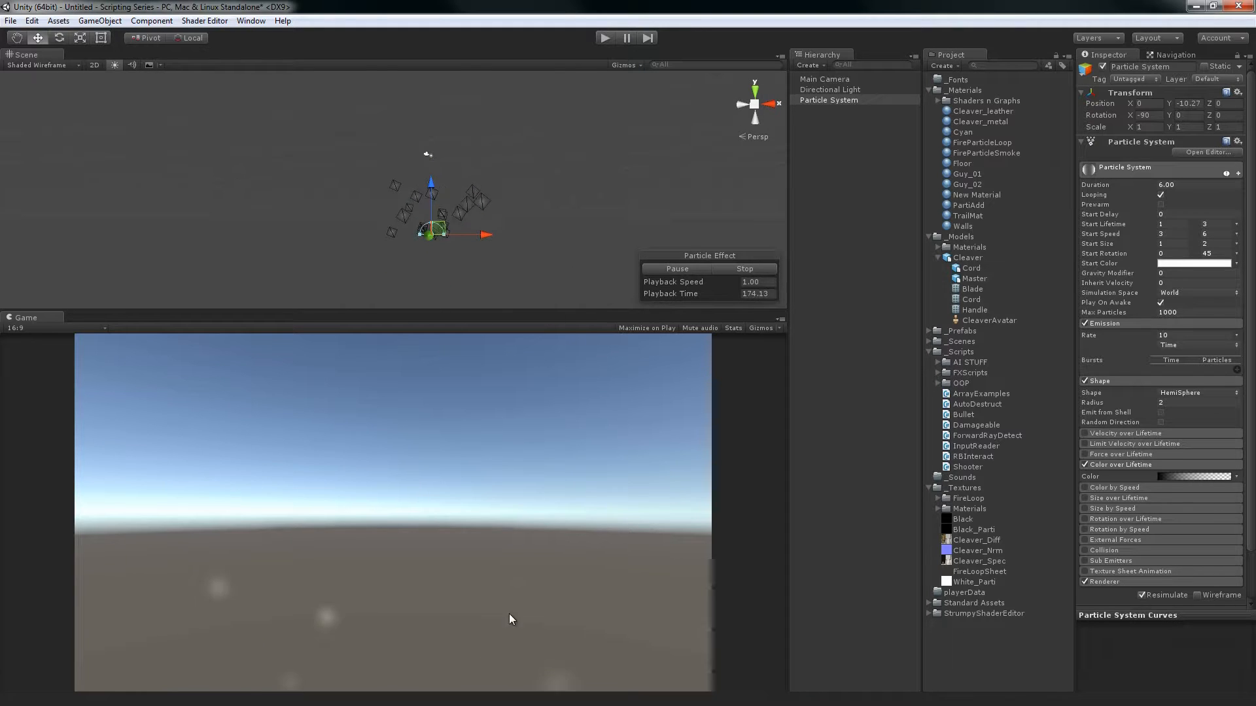
drag(426, 187, 439, 116)
alt+drag(440, 137, 229, 209)
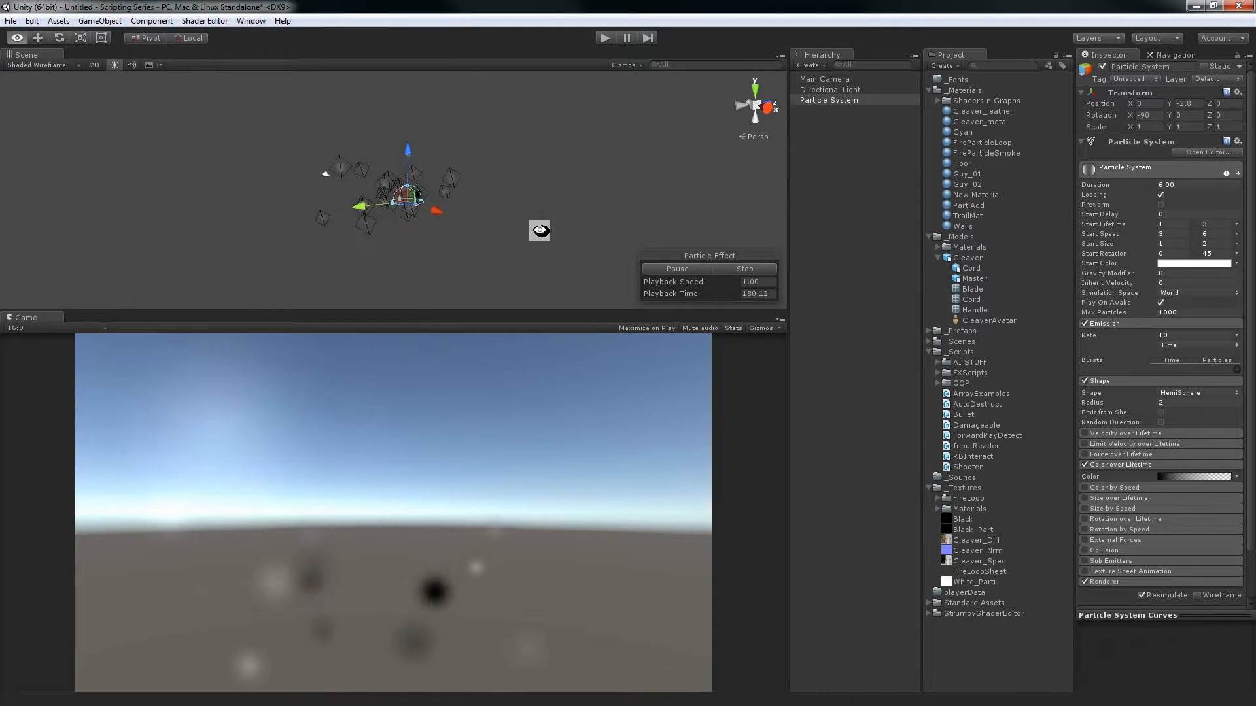
alt+drag(541, 229, 573, 206)
middle_drag(513, 208, 509, 219)
alt+drag(509, 219, 547, 219)
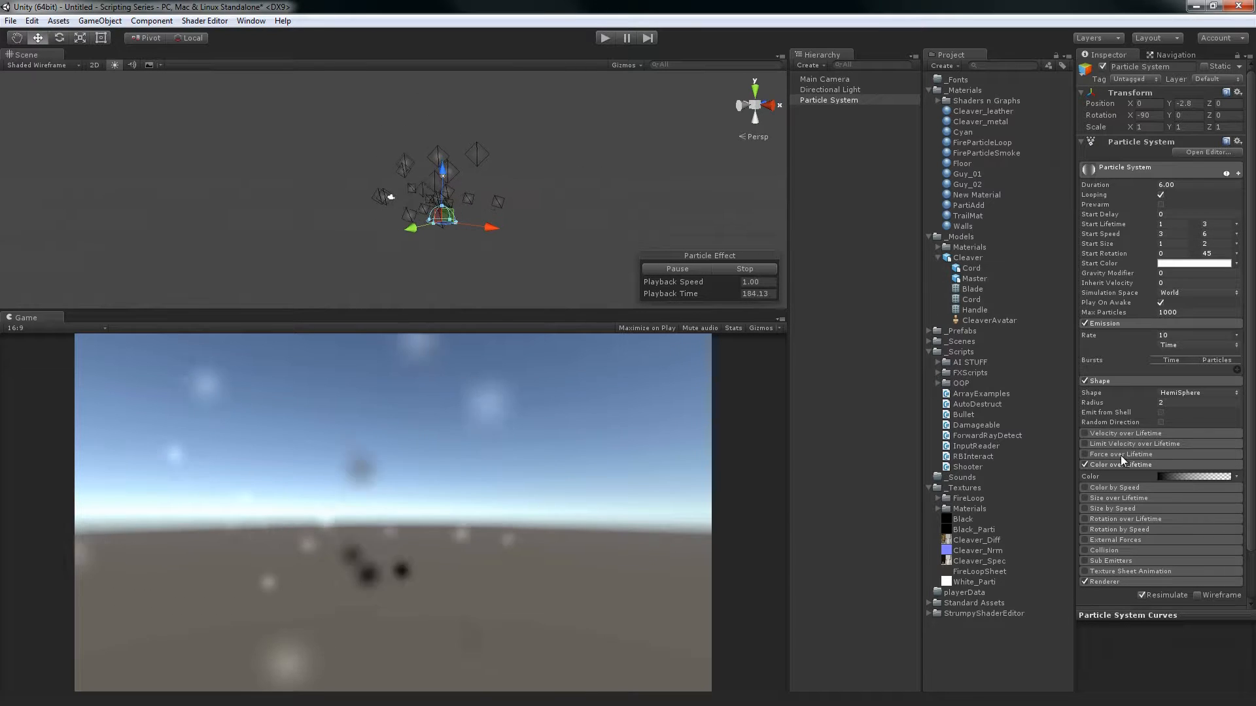
Disable and collapse Color over Lifetime, and enable Color by Speed with its settings expanded
click(1101, 487)
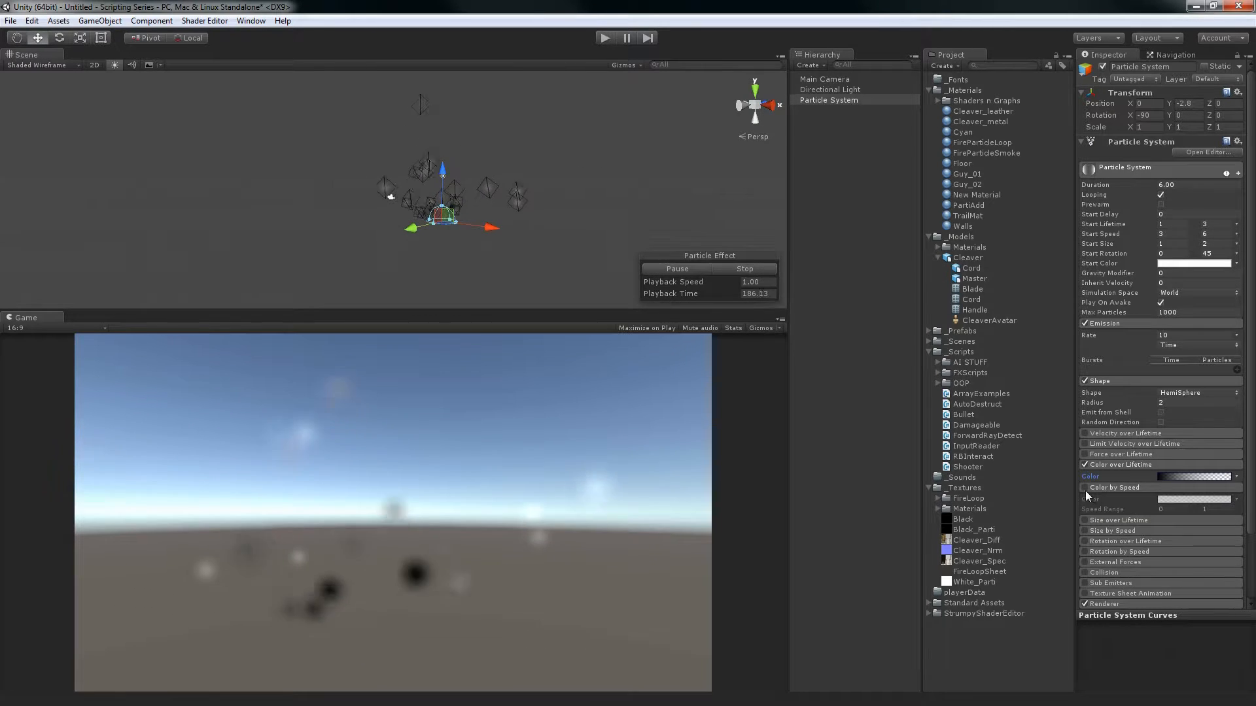
click(1086, 465)
click(1097, 452)
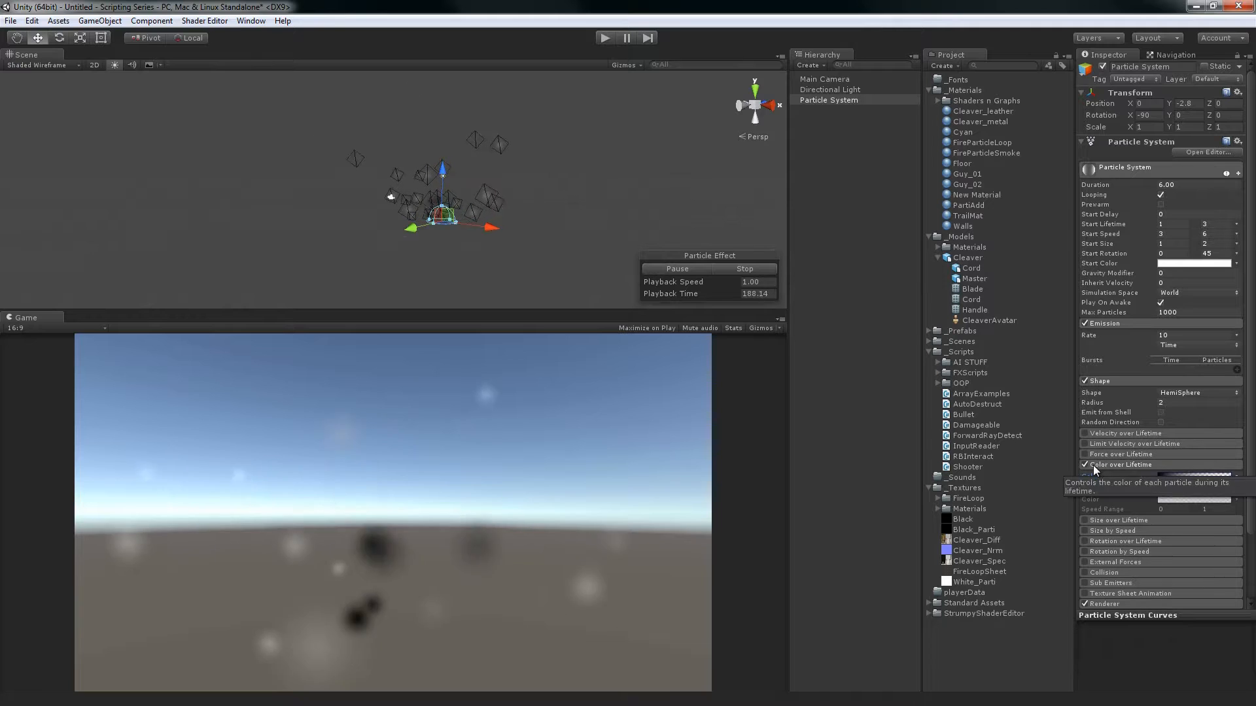
click(1087, 465)
click(1086, 475)
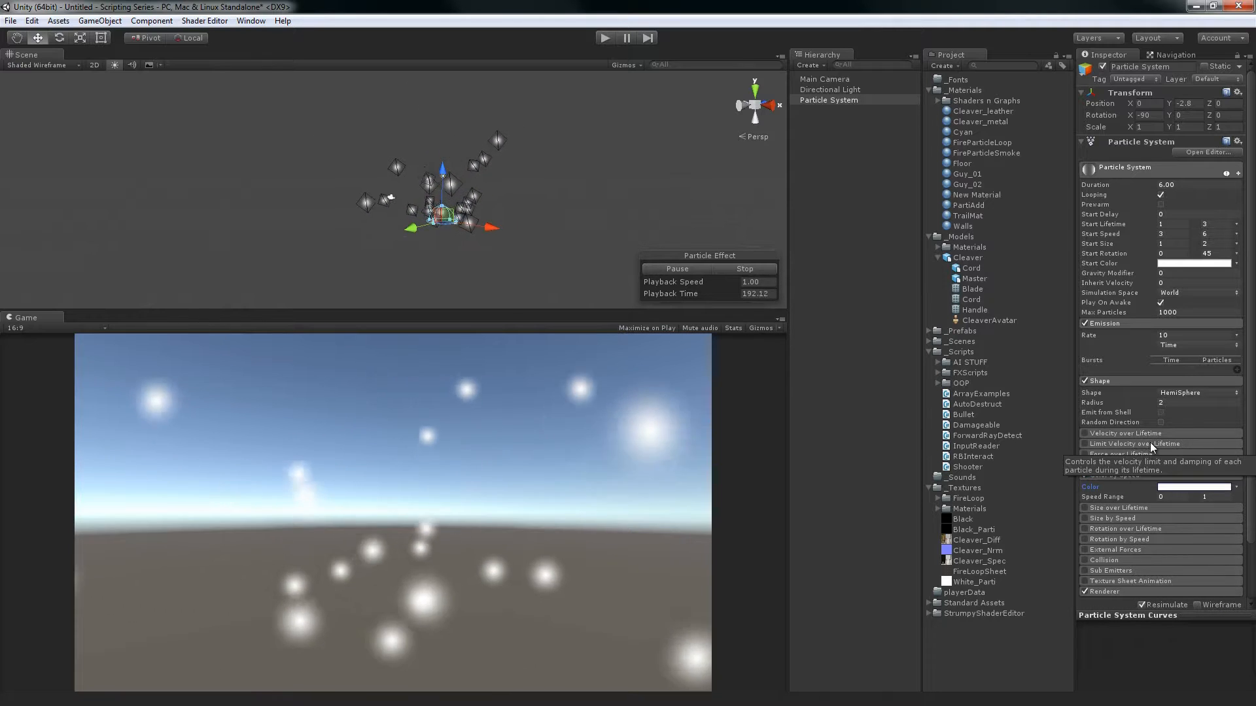
Enable Velocity over Lifetime in Constant mode with X, Y and Z all set to 2
click(1098, 434)
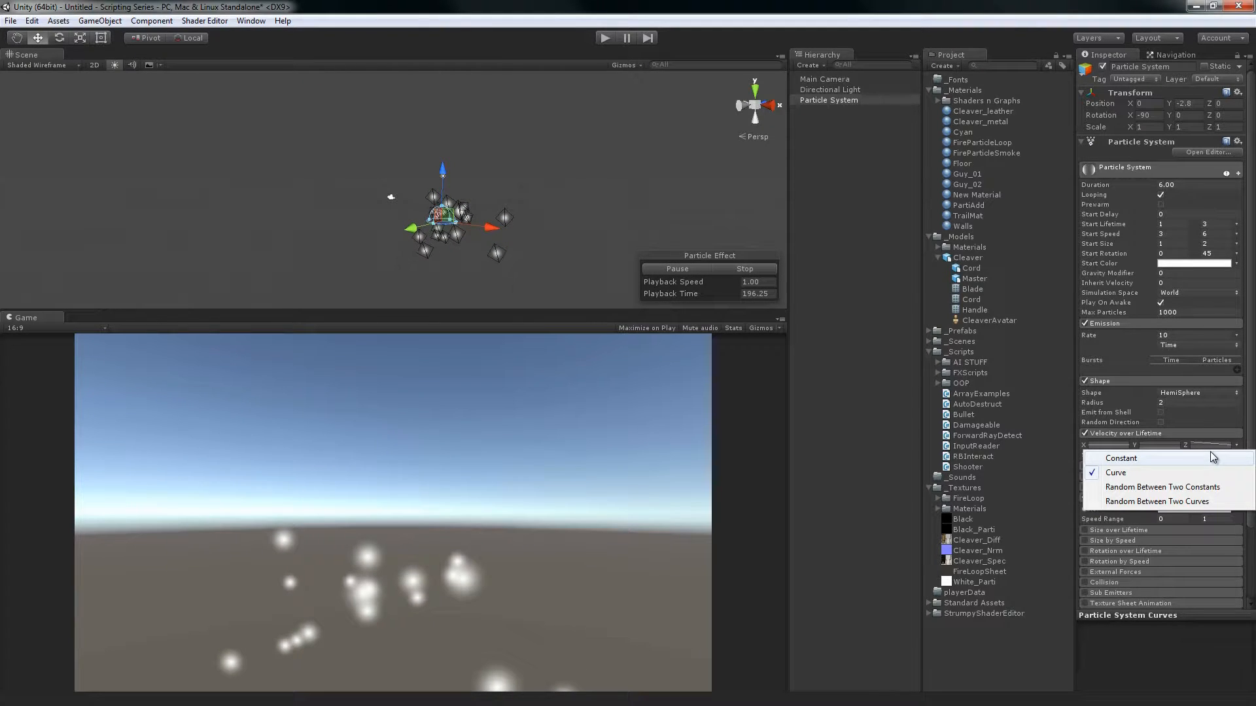
click(1211, 456)
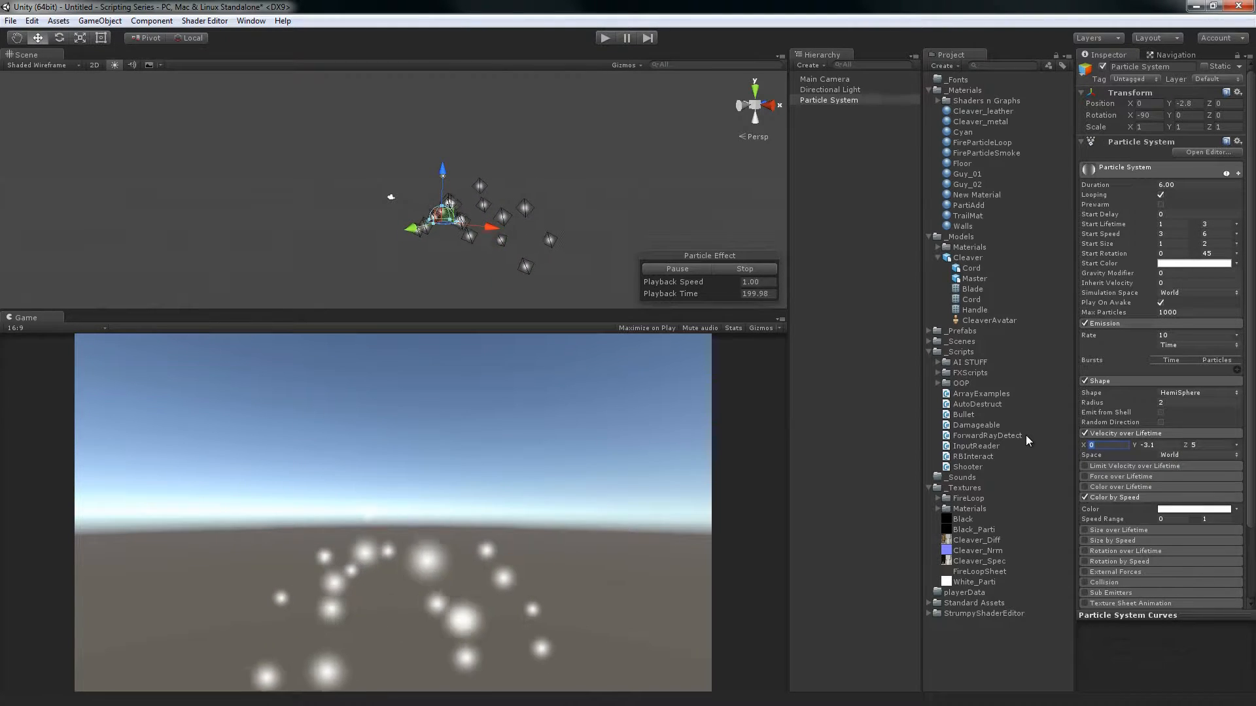
text(2)
key(Tab)
text(2)
key(Tab)
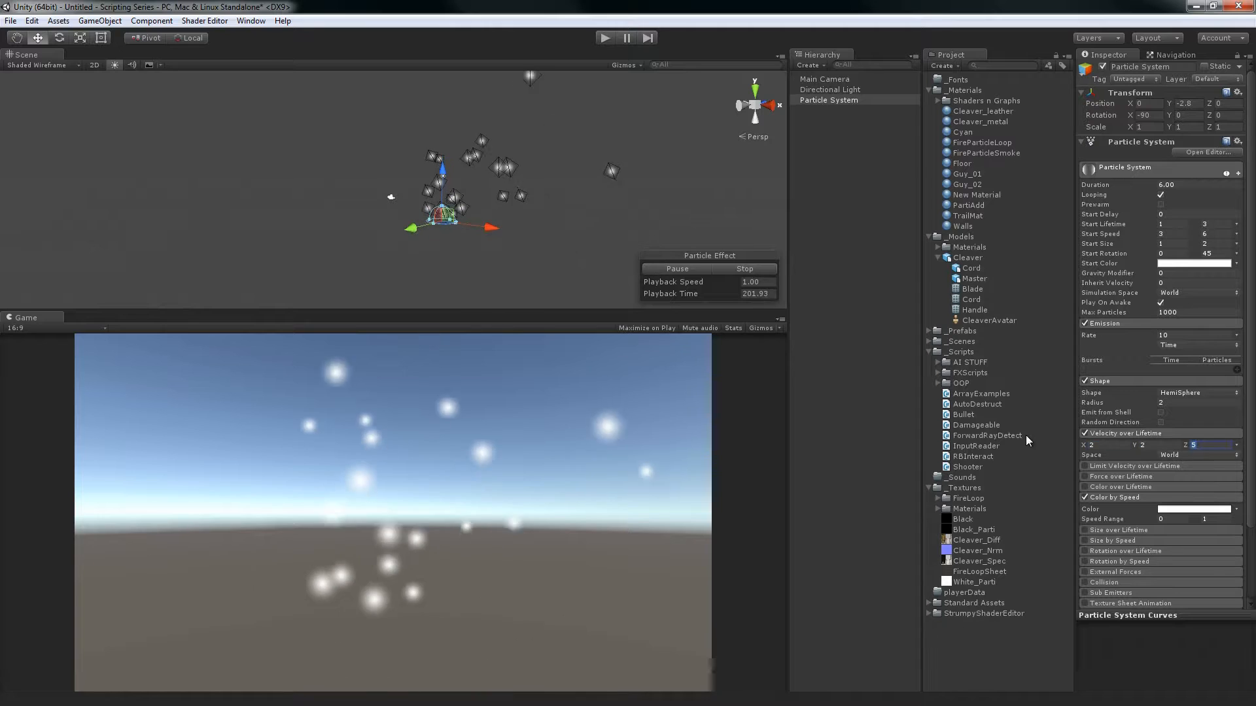
text(2)
key(Tab)
key(Return)
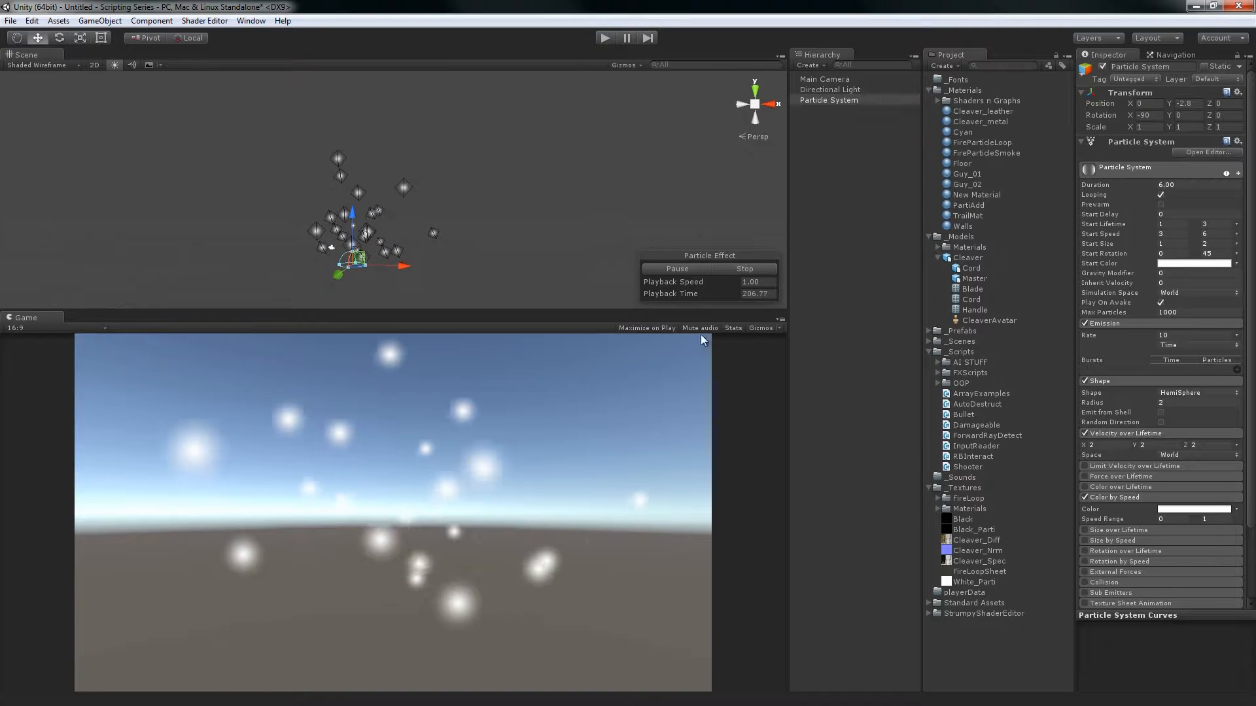
Make the Color by Speed gradient run from white to red (FF0000)
scroll(1207, 457, down, 3)
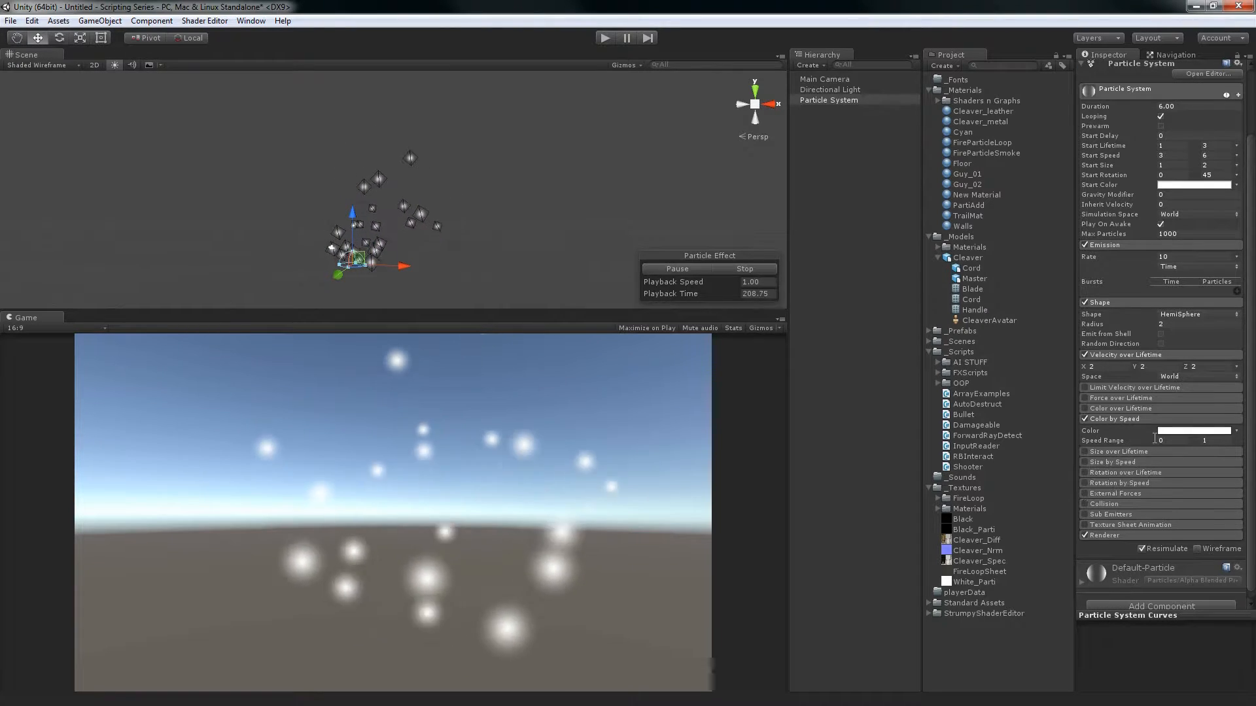
click(1180, 432)
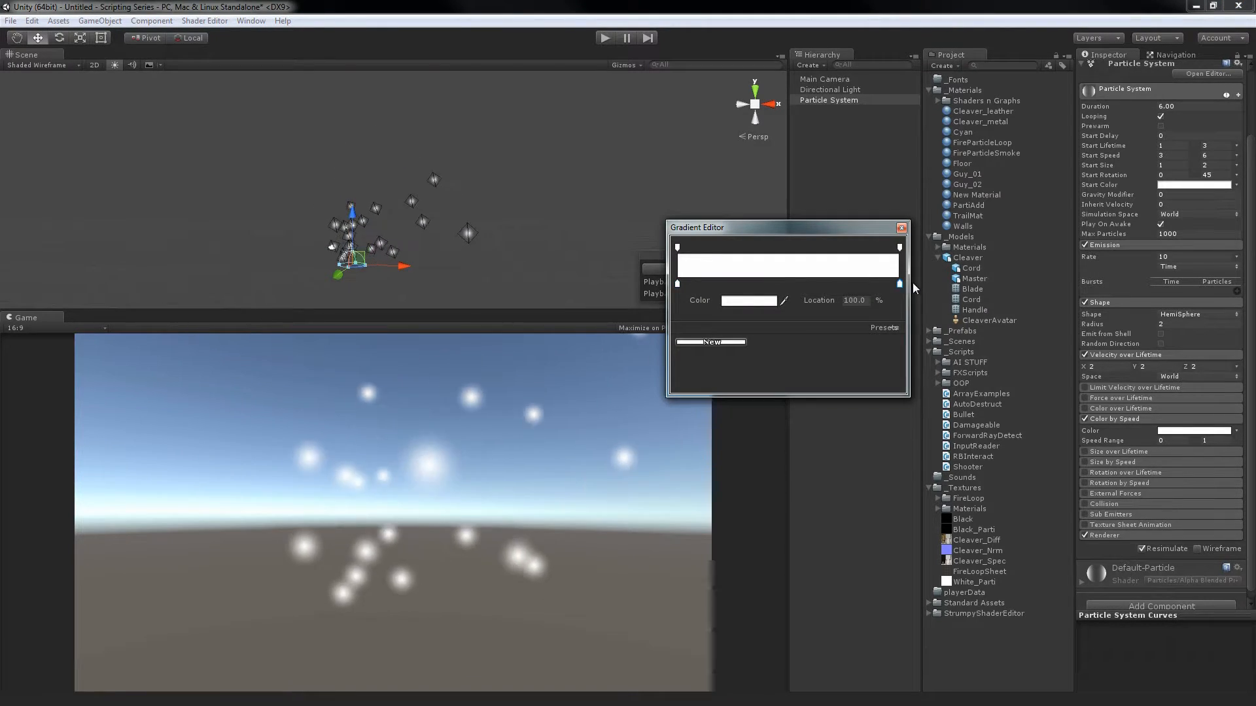
click(735, 304)
drag(915, 382, 1063, 307)
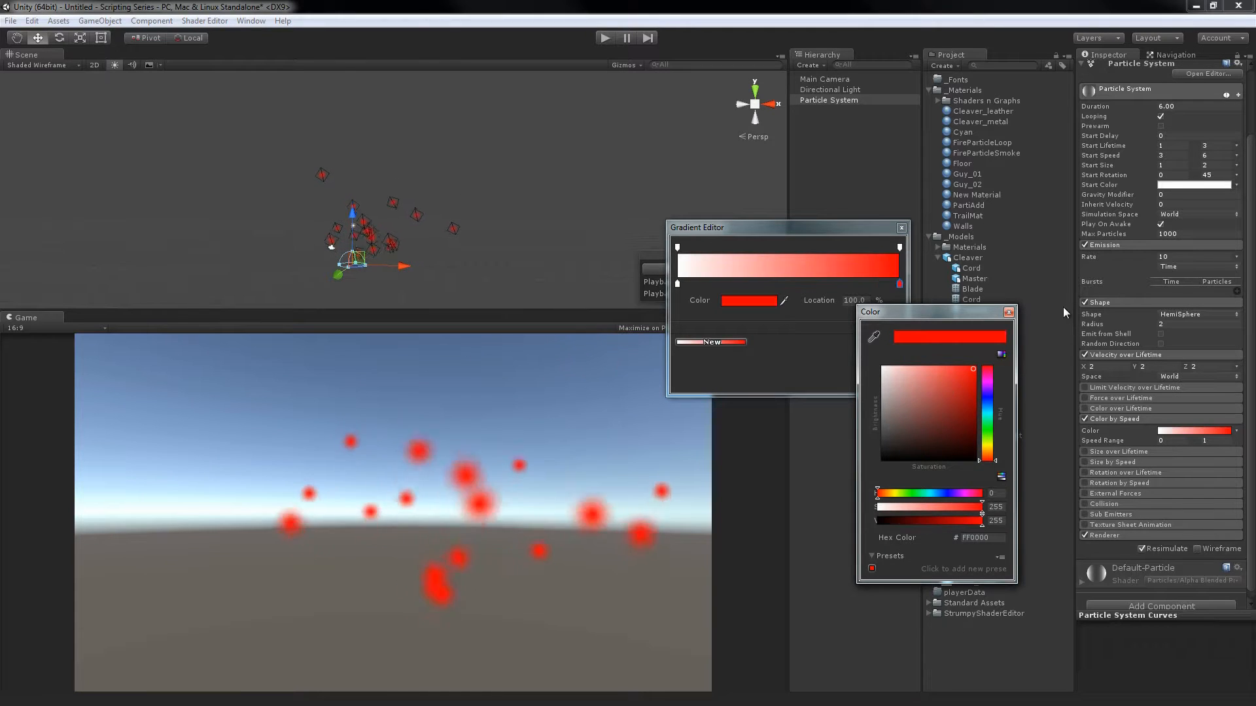
click(1009, 312)
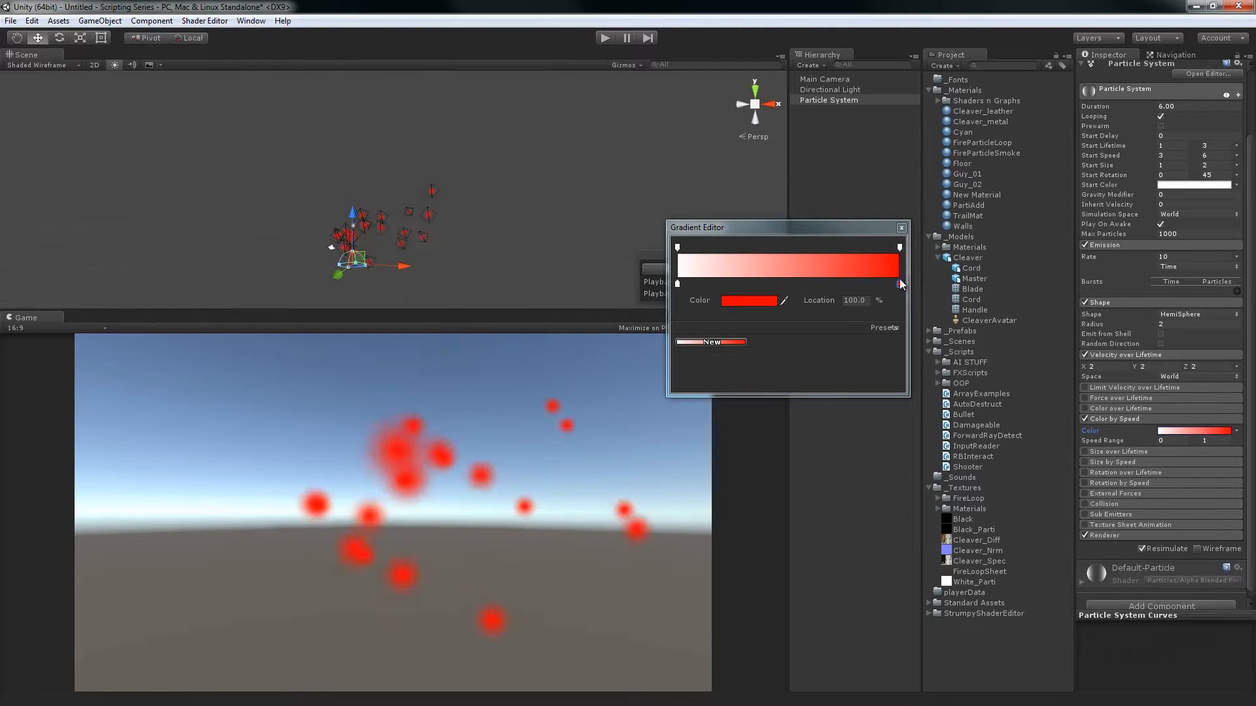
click(902, 229)
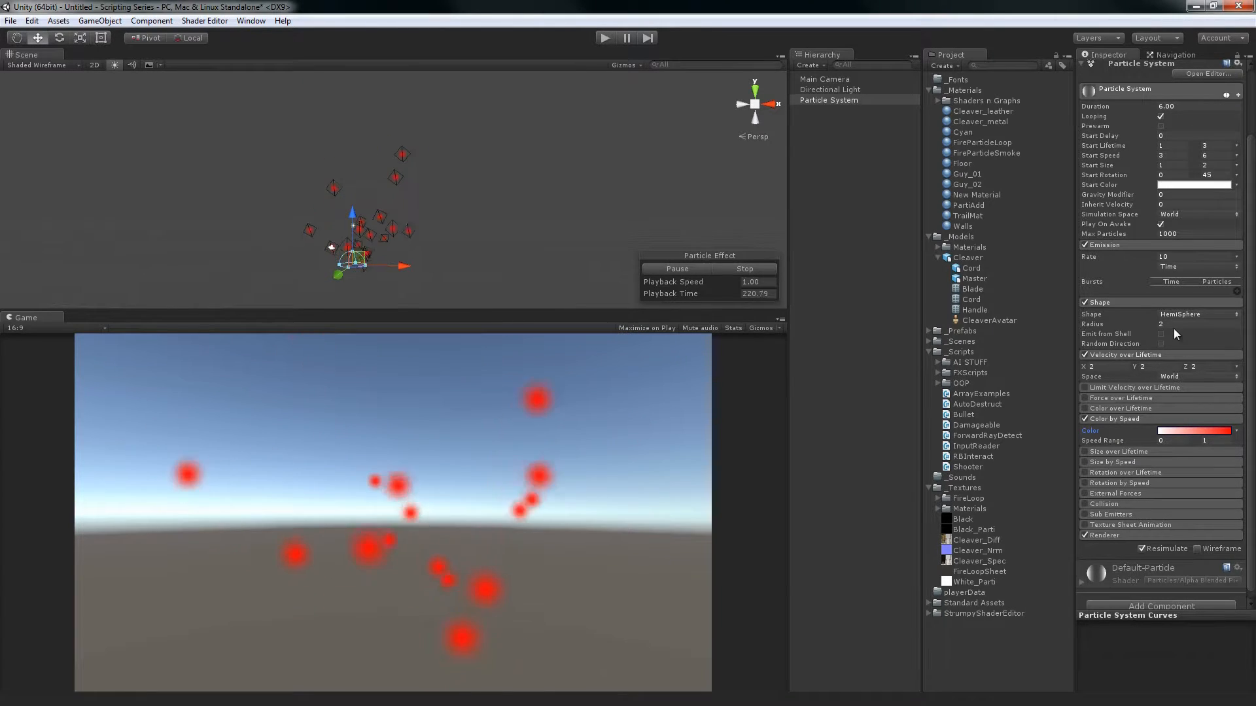
Set the Color by Speed range from 3 to 6, matching the particle system's Start Speed
click(1175, 154)
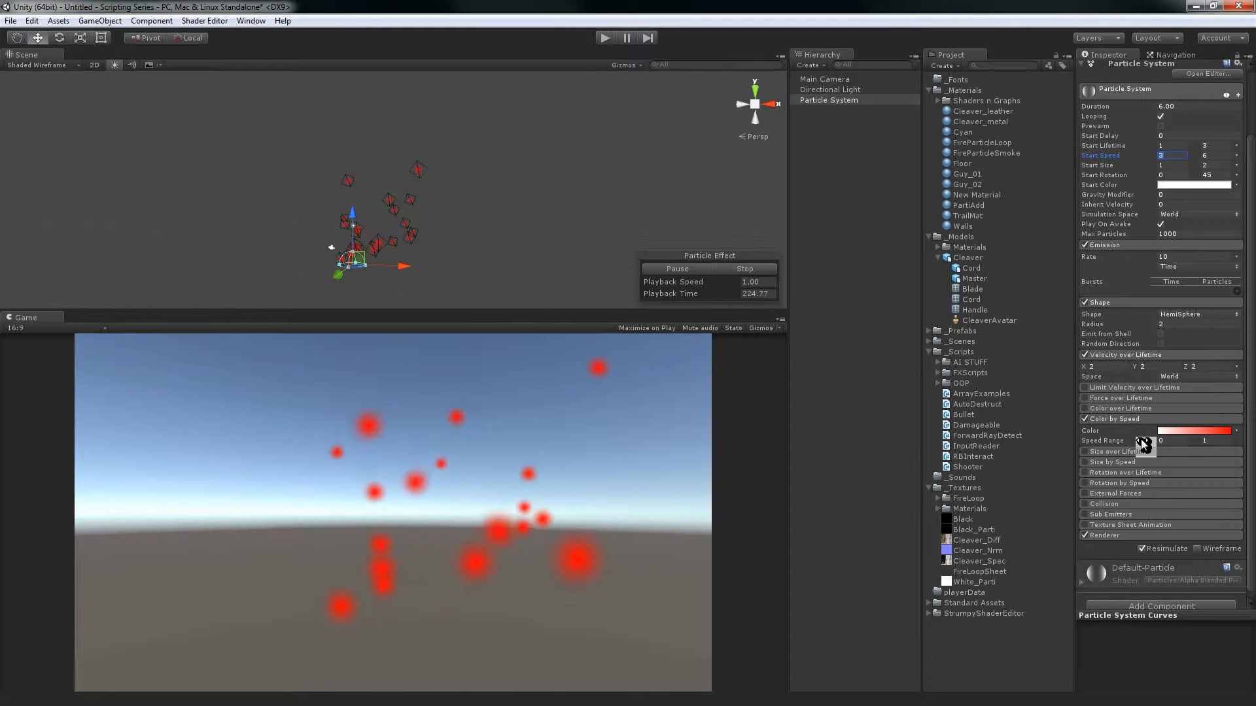
click(1184, 441)
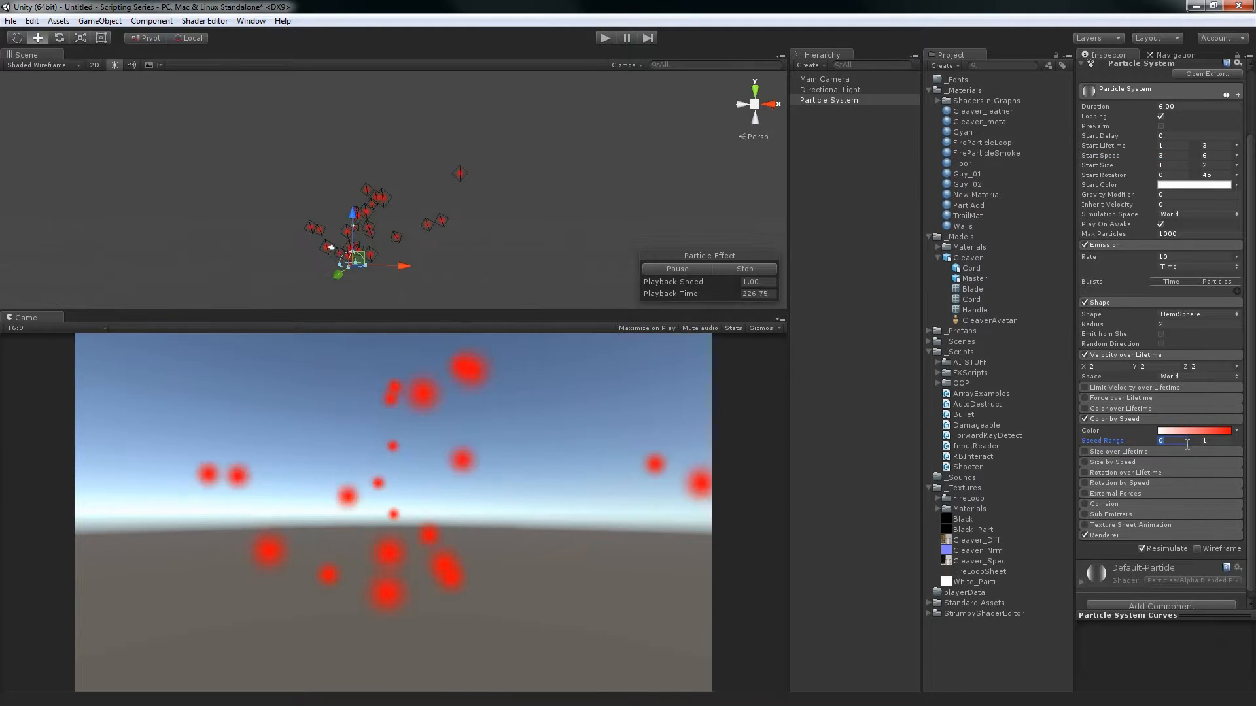
text(3)
key(Tab)
text(6)
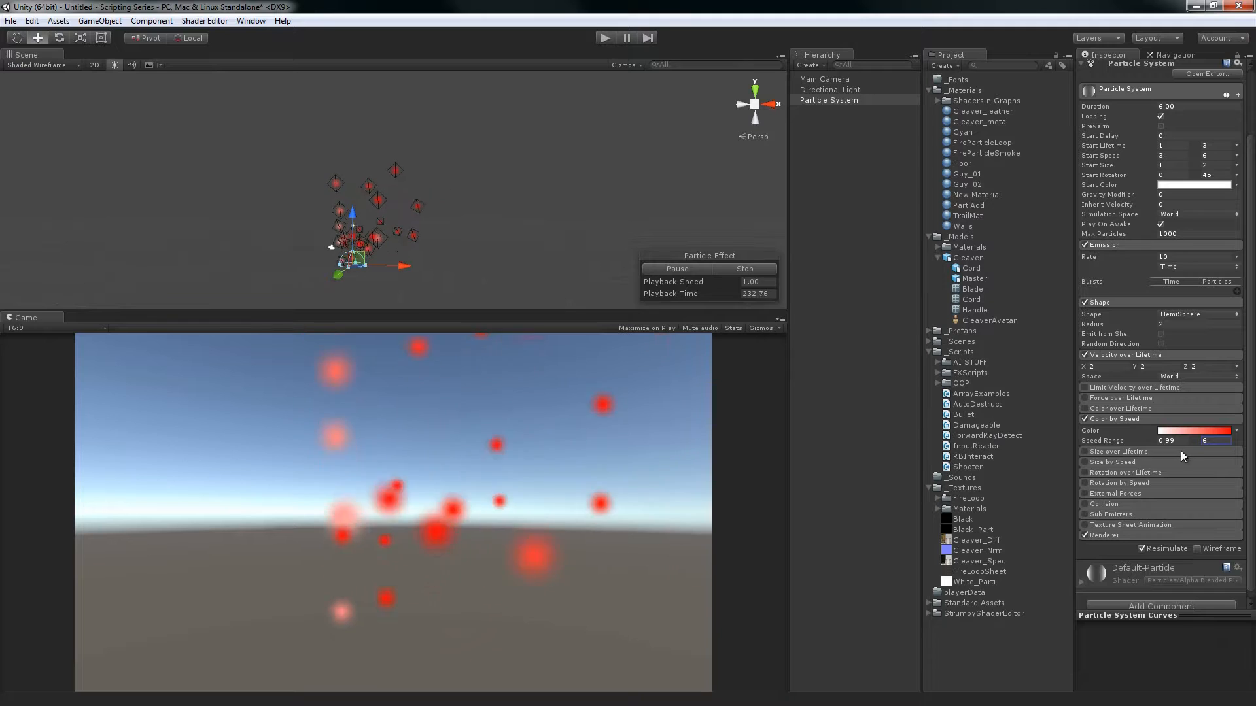
drag(1182, 441, 1121, 440)
text(3)
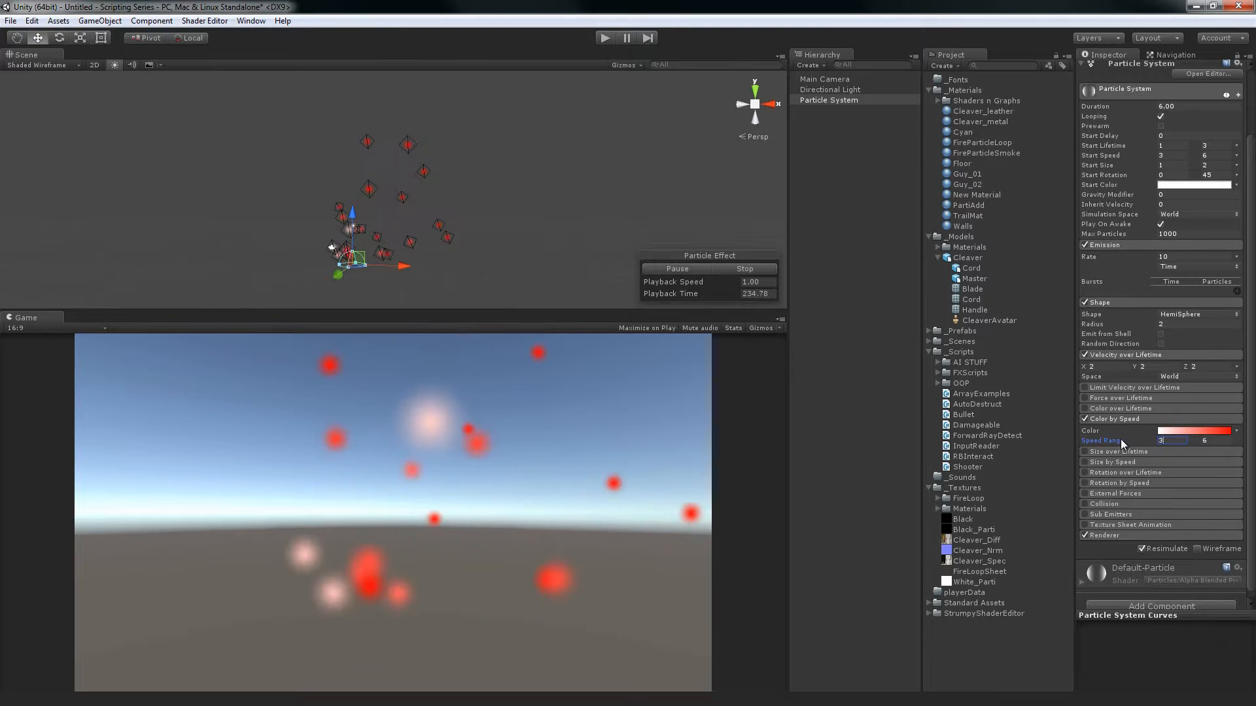
click(1209, 443)
key(Return)
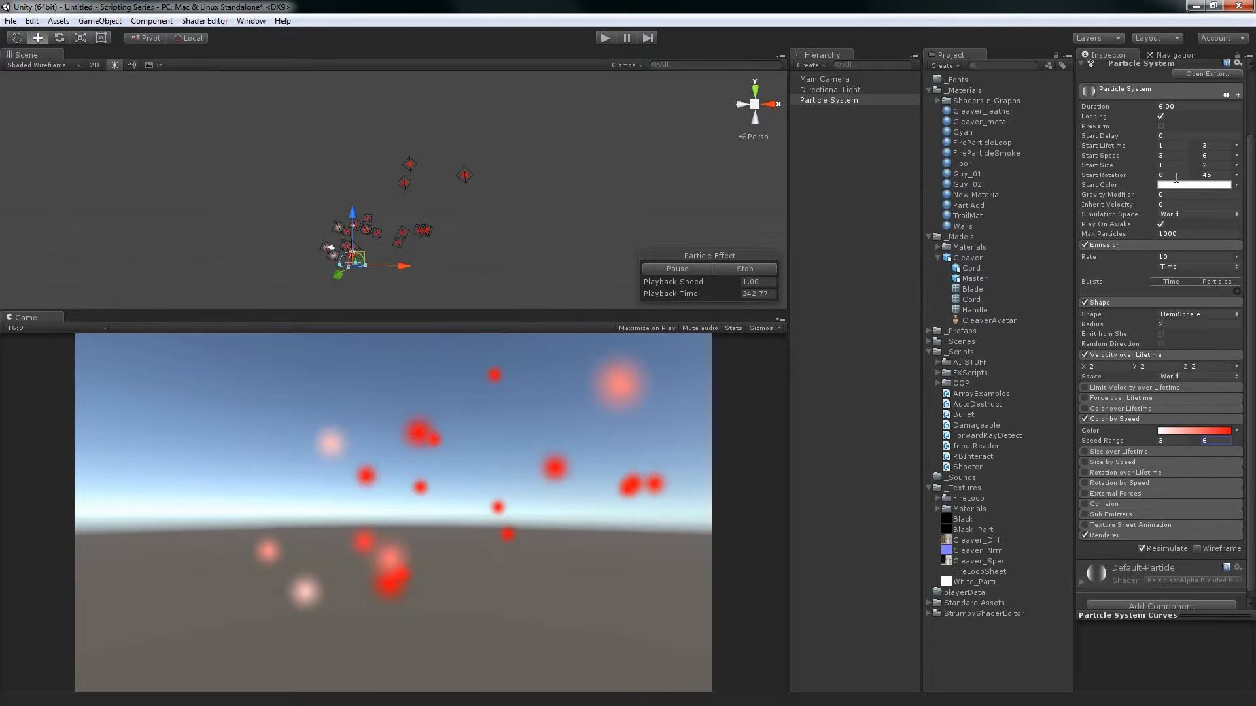
Turn Velocity over Lifetime off and back on to compare its effect on the particle colors
click(1086, 355)
click(1112, 355)
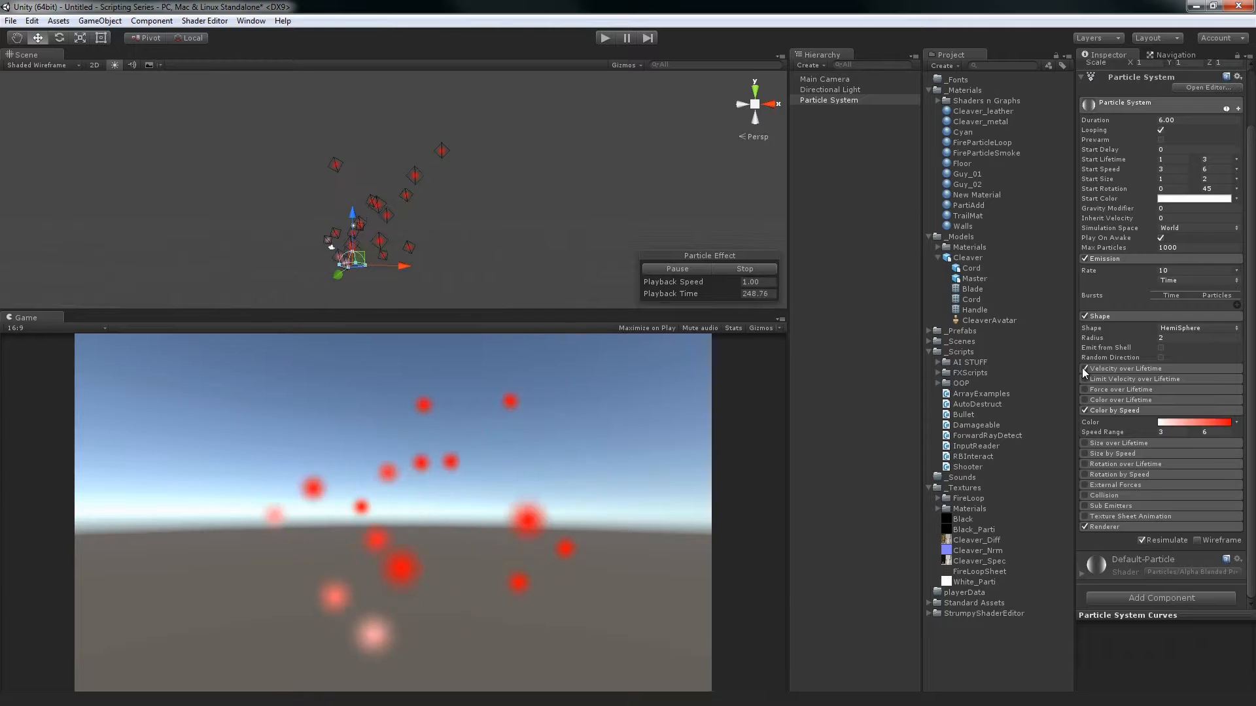
click(1084, 369)
click(1112, 368)
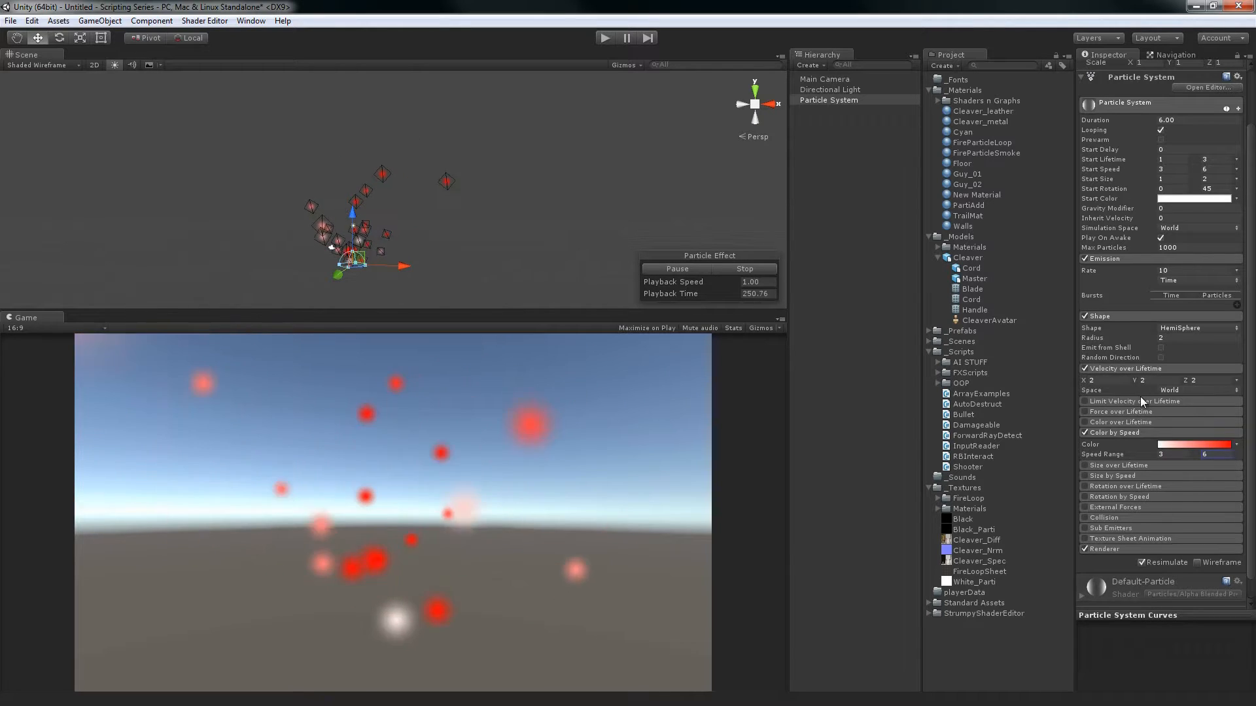
Set the Color by Speed range from 5 to 8, and disable and collapse Velocity over Lifetime
click(1167, 453)
text(5)
key(Tab)
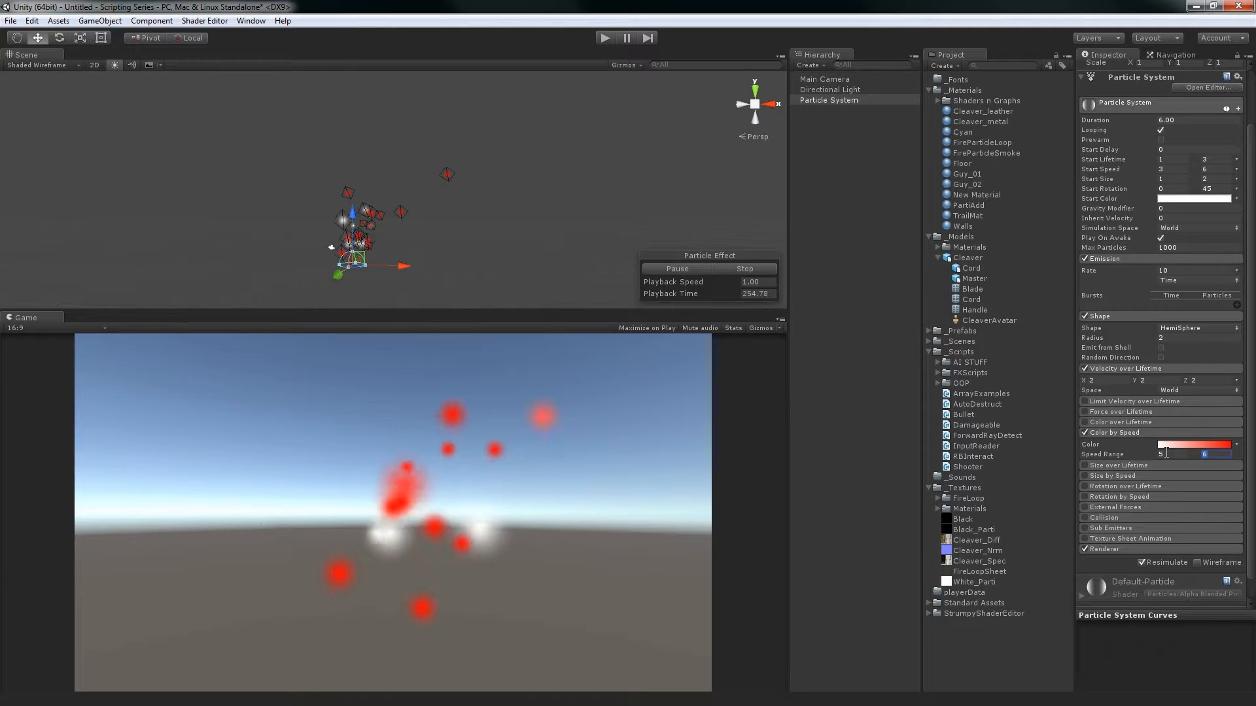
text(8)
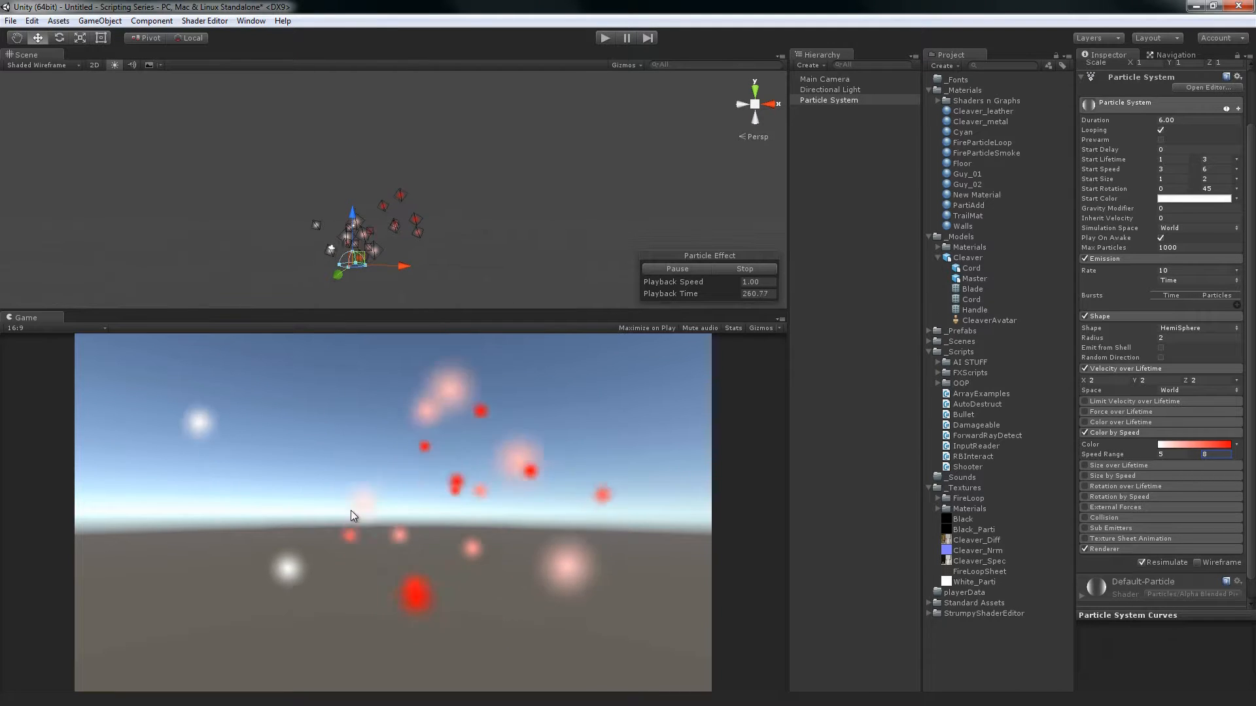
click(1084, 368)
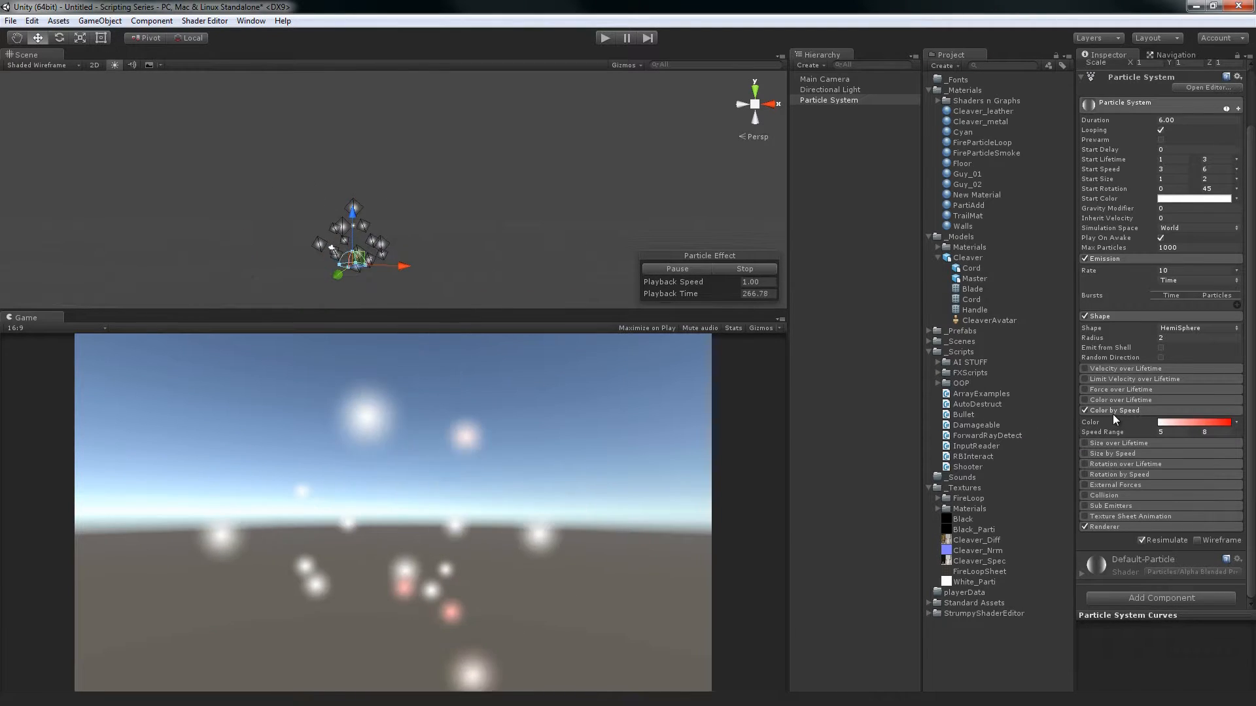
View the color modes available for Color by Speed, and set its speed range from 6 to 7
click(1236, 423)
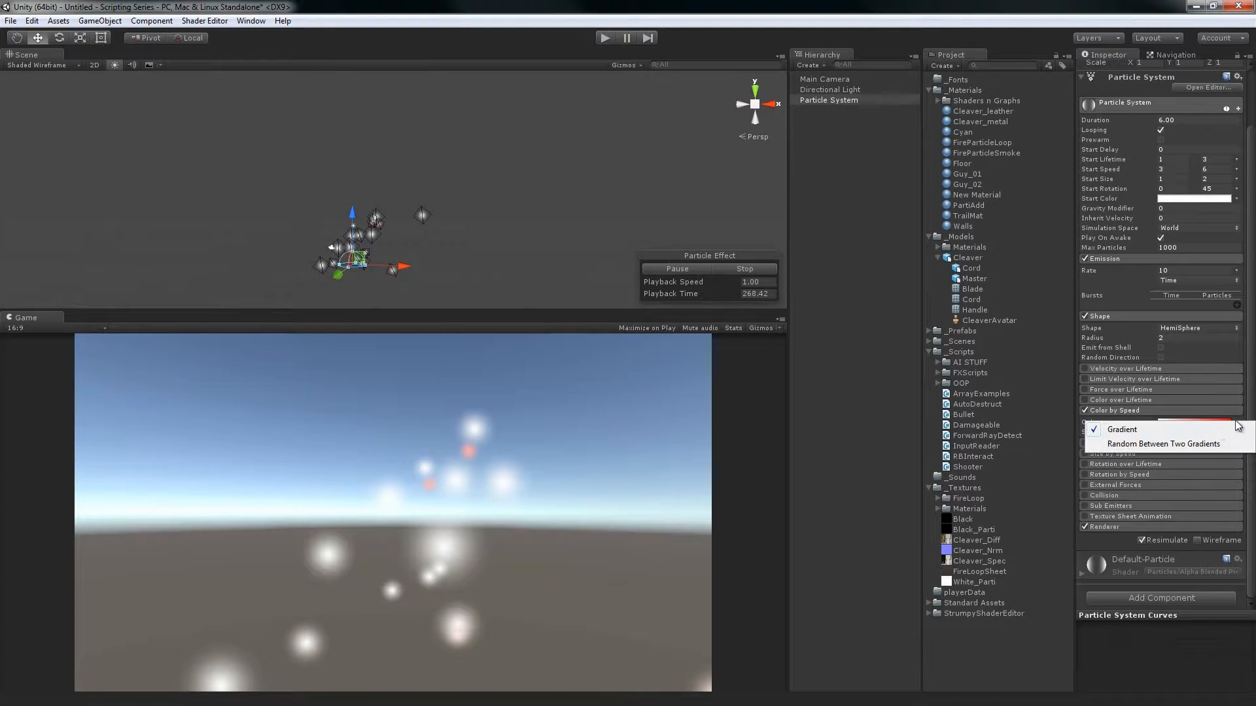
click(1248, 486)
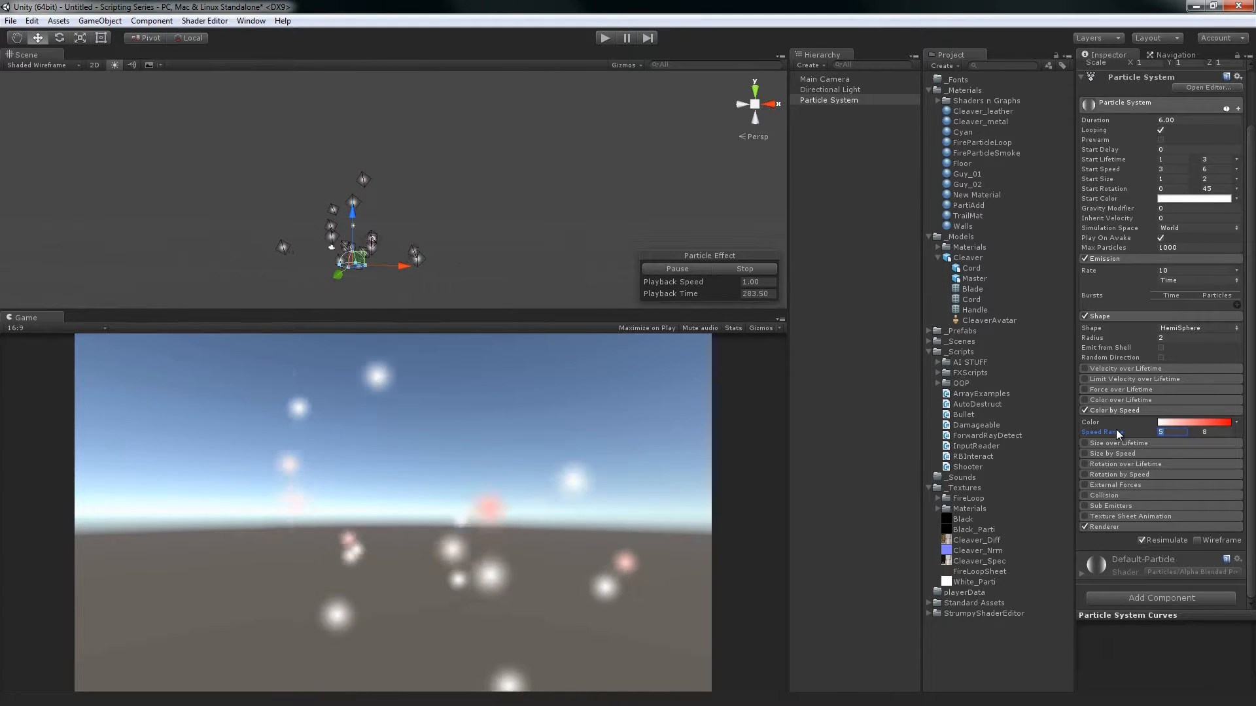
text(6)
key(Tab)
text(7)
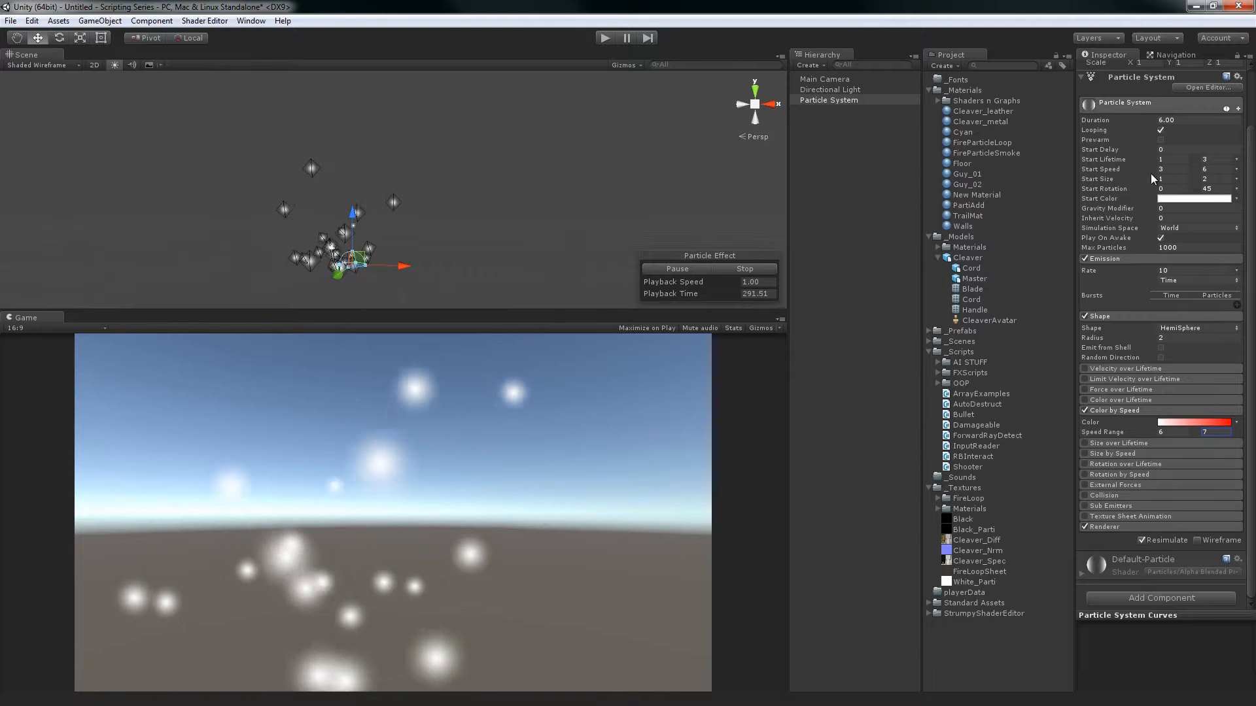
Check the maximum Start Speed and set the Color by Speed range from 4 to 5
click(1210, 170)
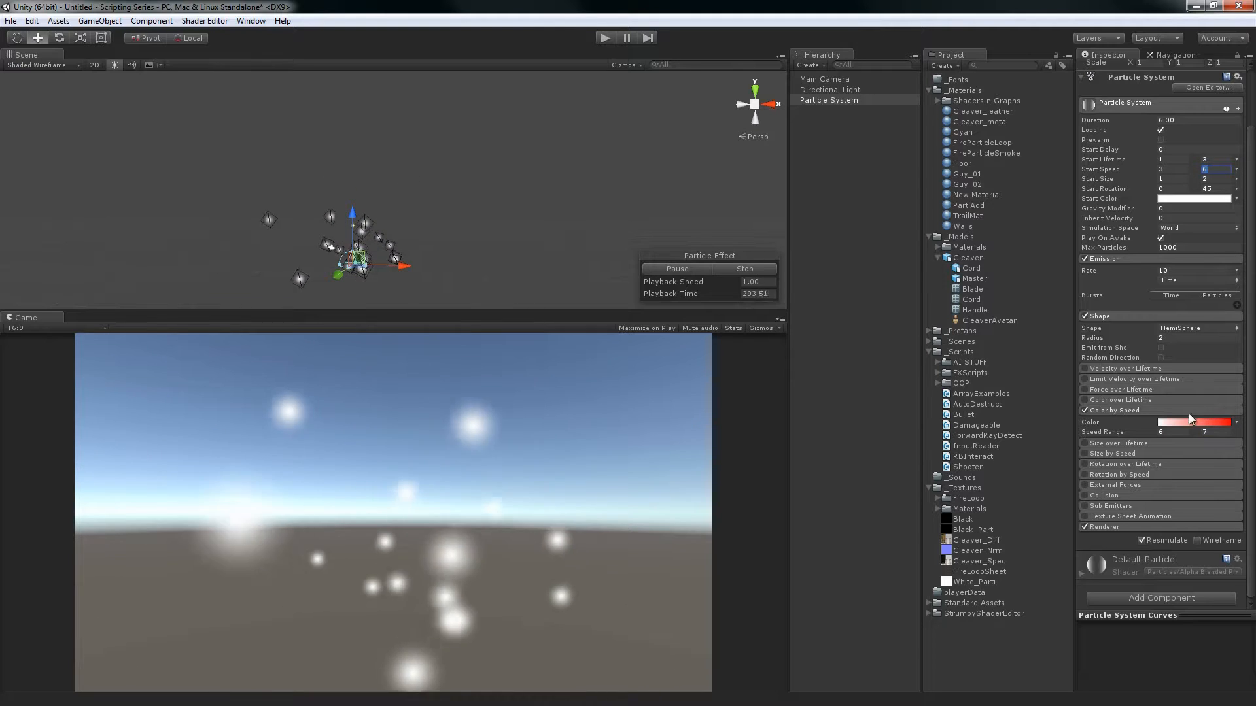
click(1174, 431)
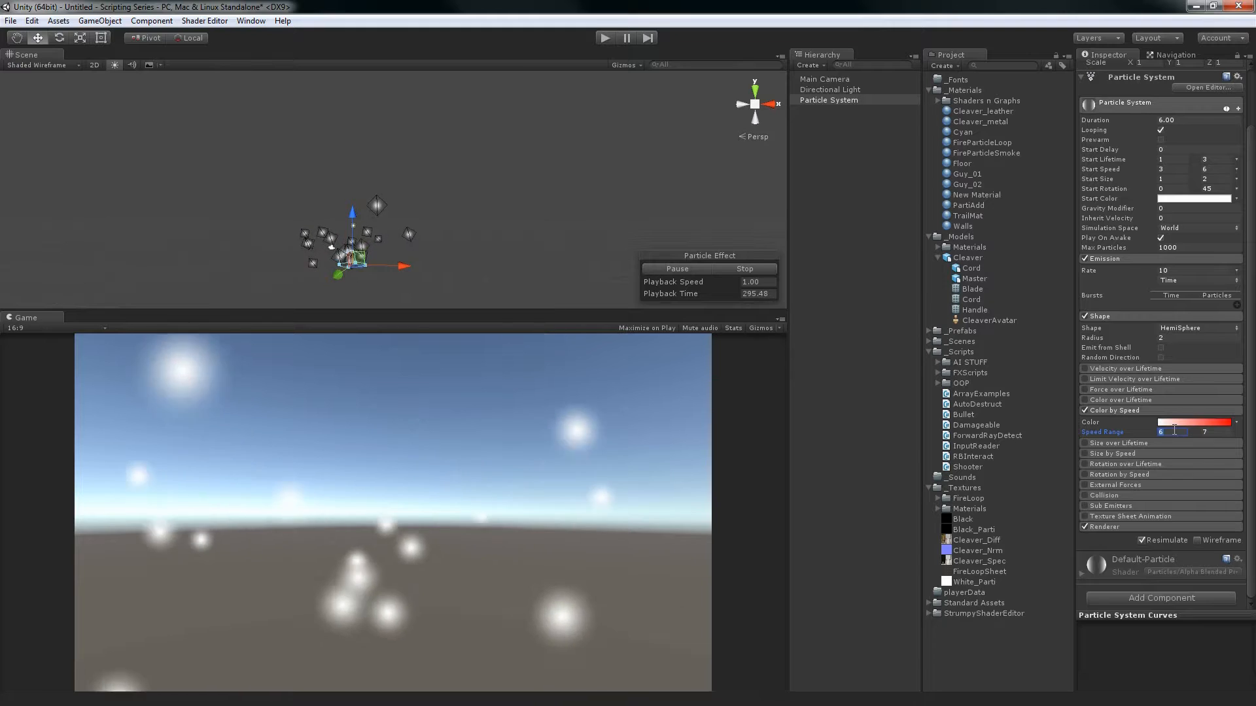
text(4)
key(Tab)
text(5)
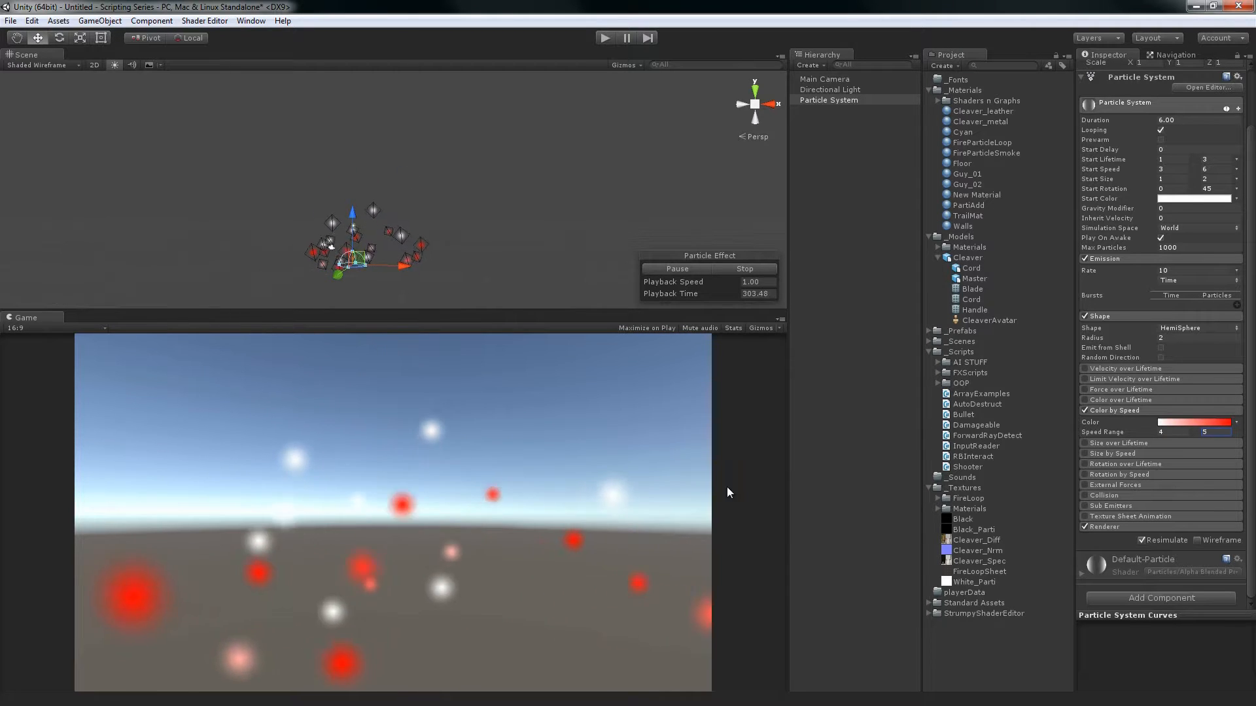
Disable and collapse Color by Speed, and enable Size over Lifetime
click(1101, 411)
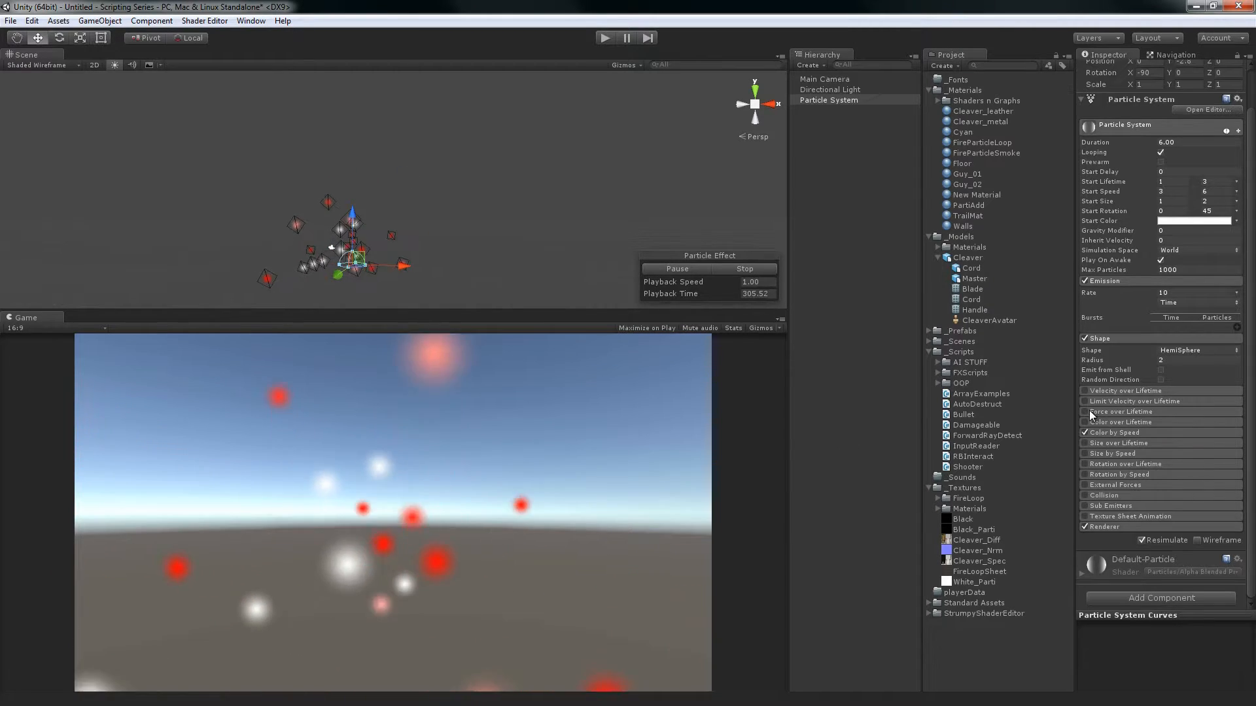
click(1085, 432)
click(1084, 443)
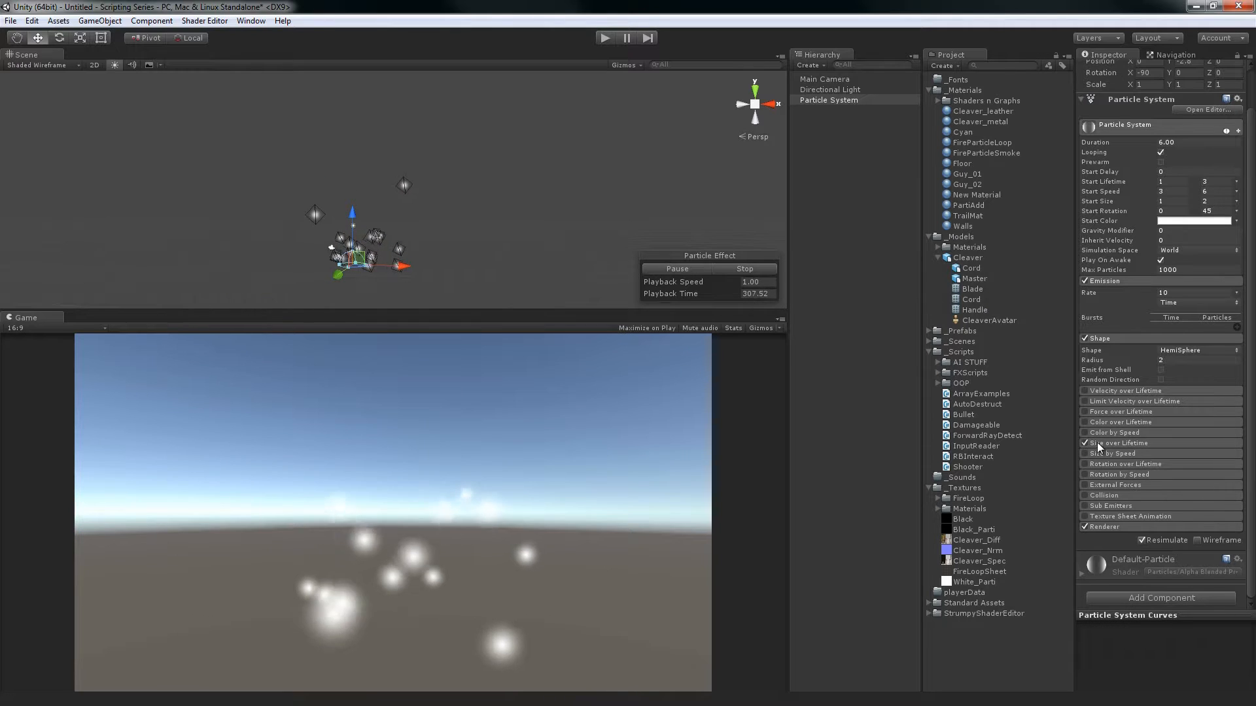
Expand the Size over Lifetime settings and widen the Inspector to enlarge the size curve
click(1099, 442)
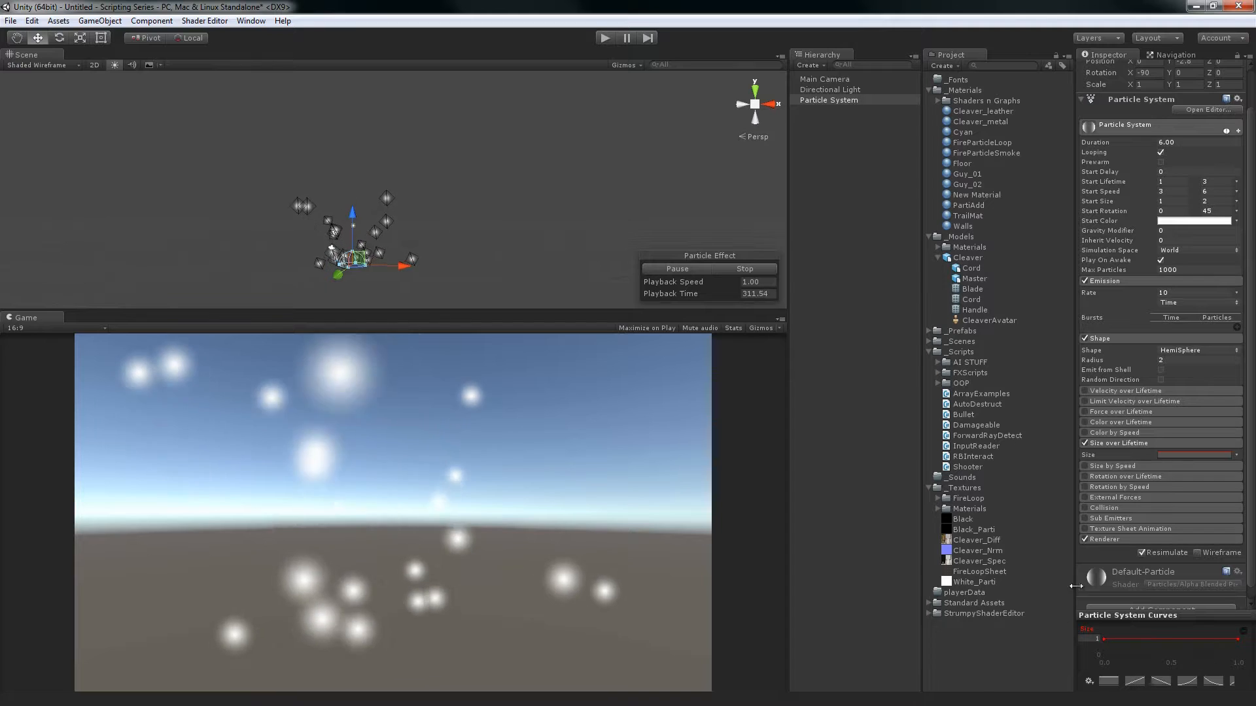
drag(1076, 586, 963, 579)
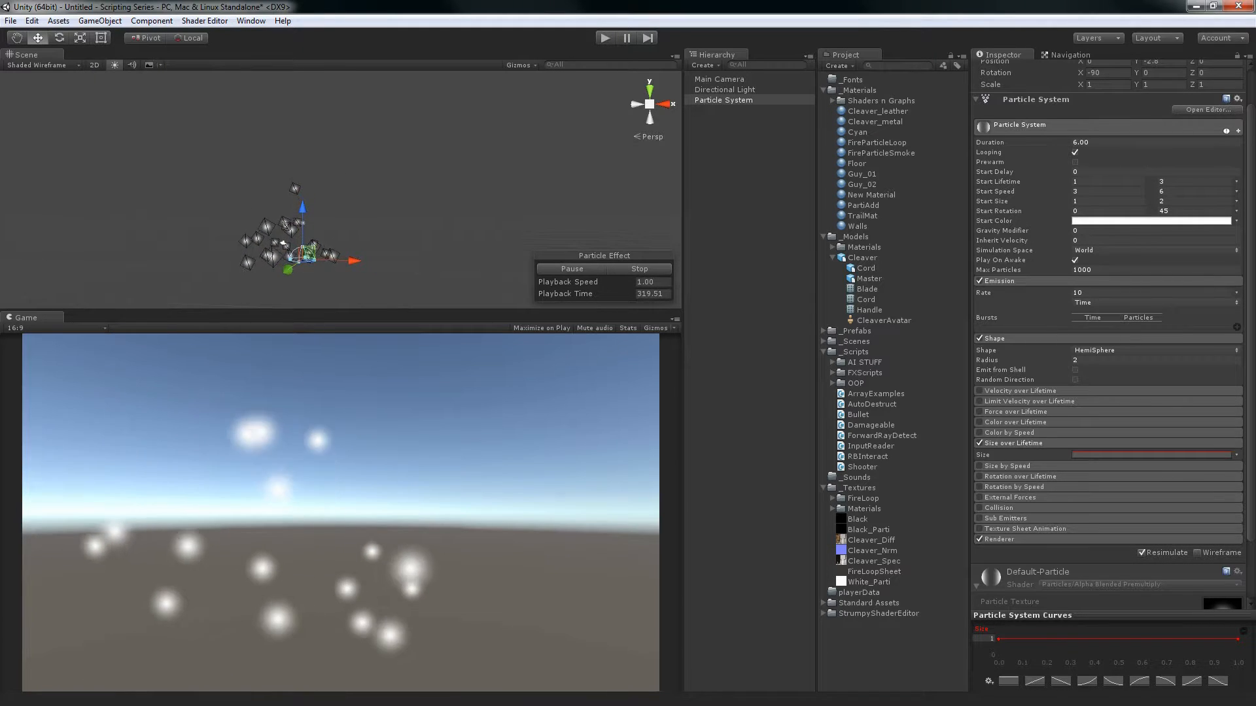
Shape the Size over Lifetime curve to hold 1 and ease down to 0 at the end, and replace it with the rising S-curve preset
click(998, 640)
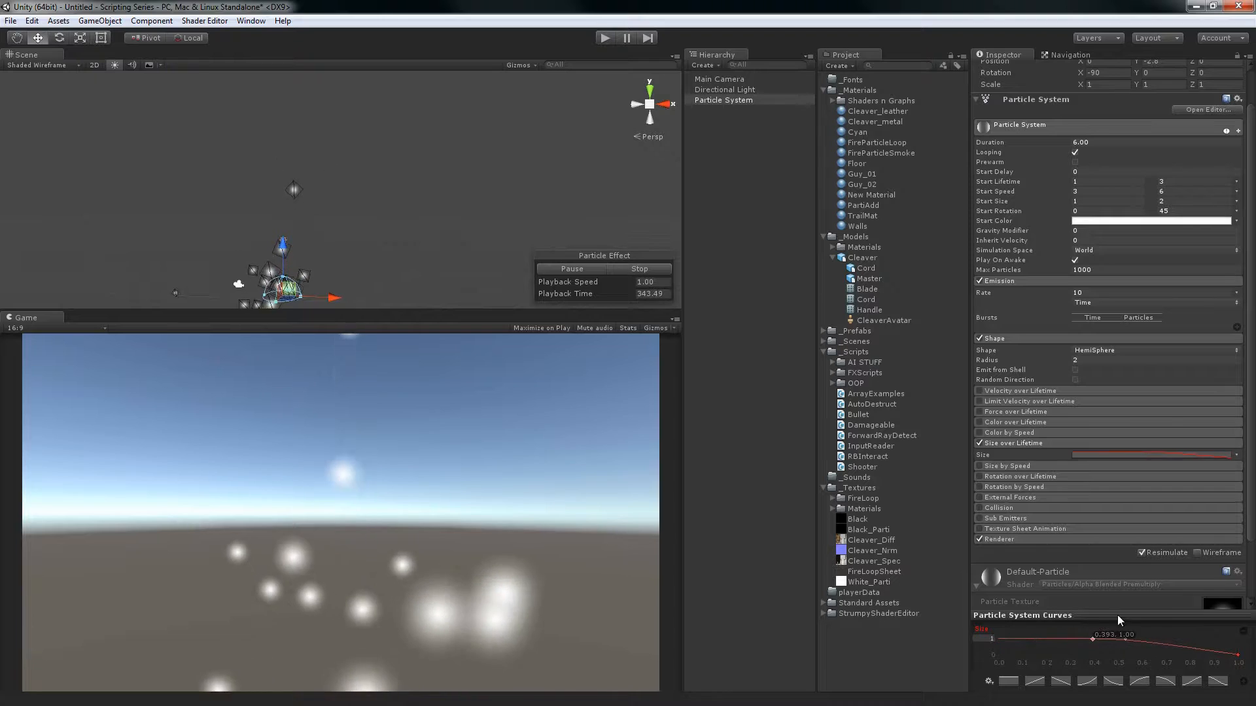
drag(1117, 615, 1181, 595)
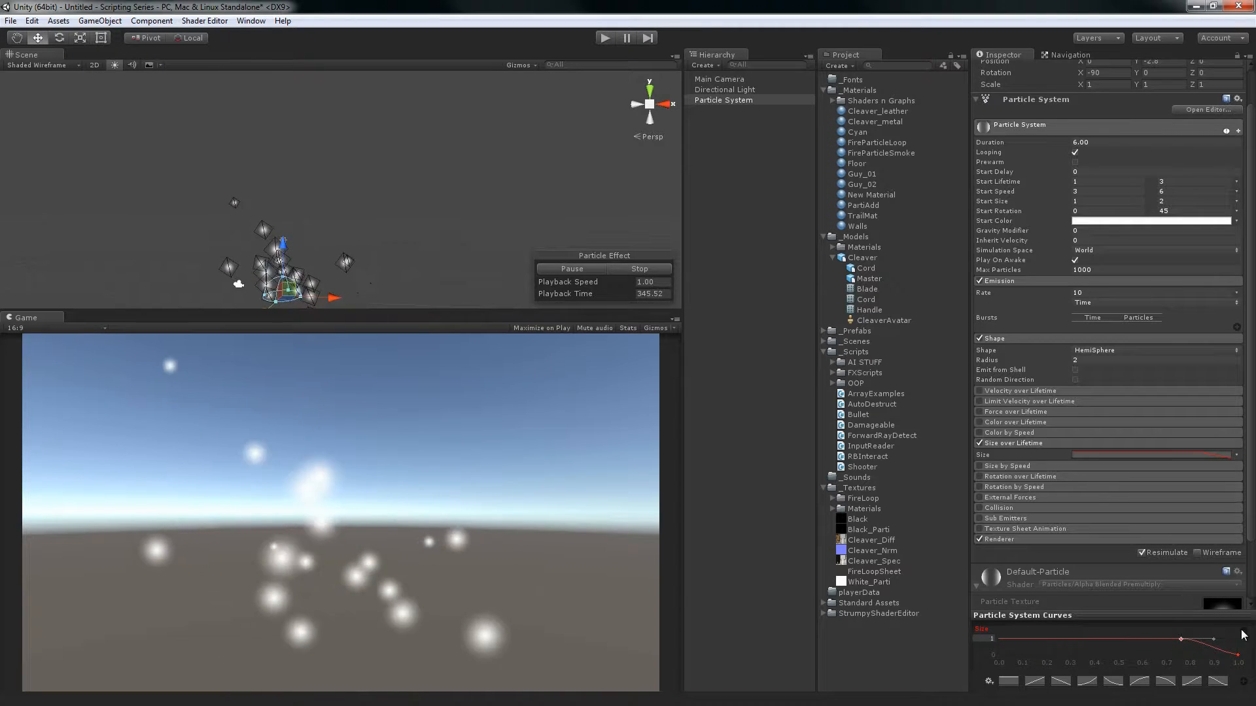
click(1237, 655)
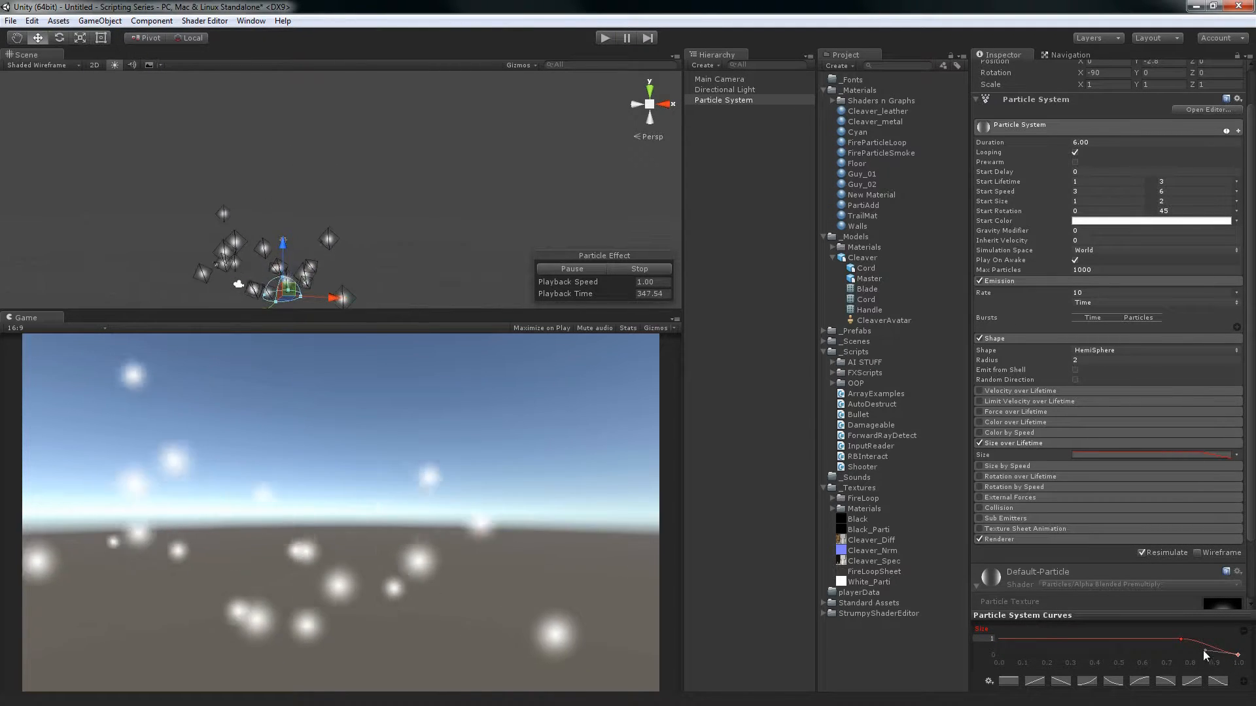
drag(1204, 651, 1220, 644)
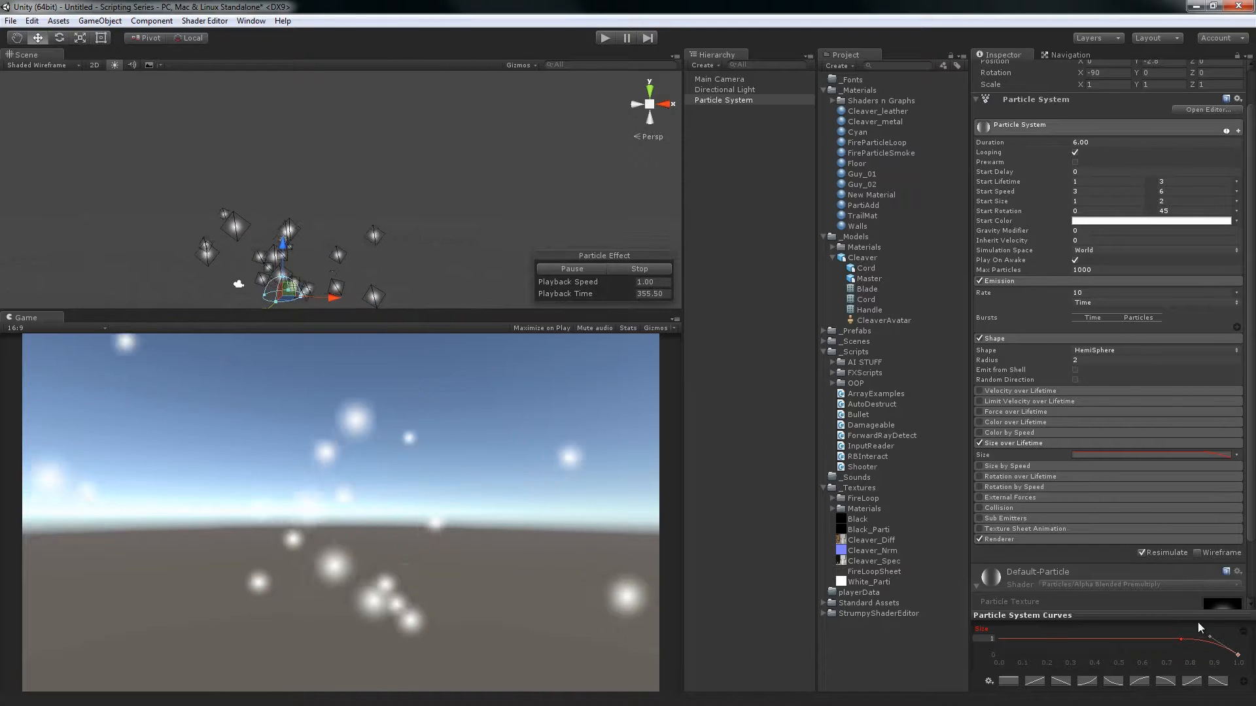
click(1192, 683)
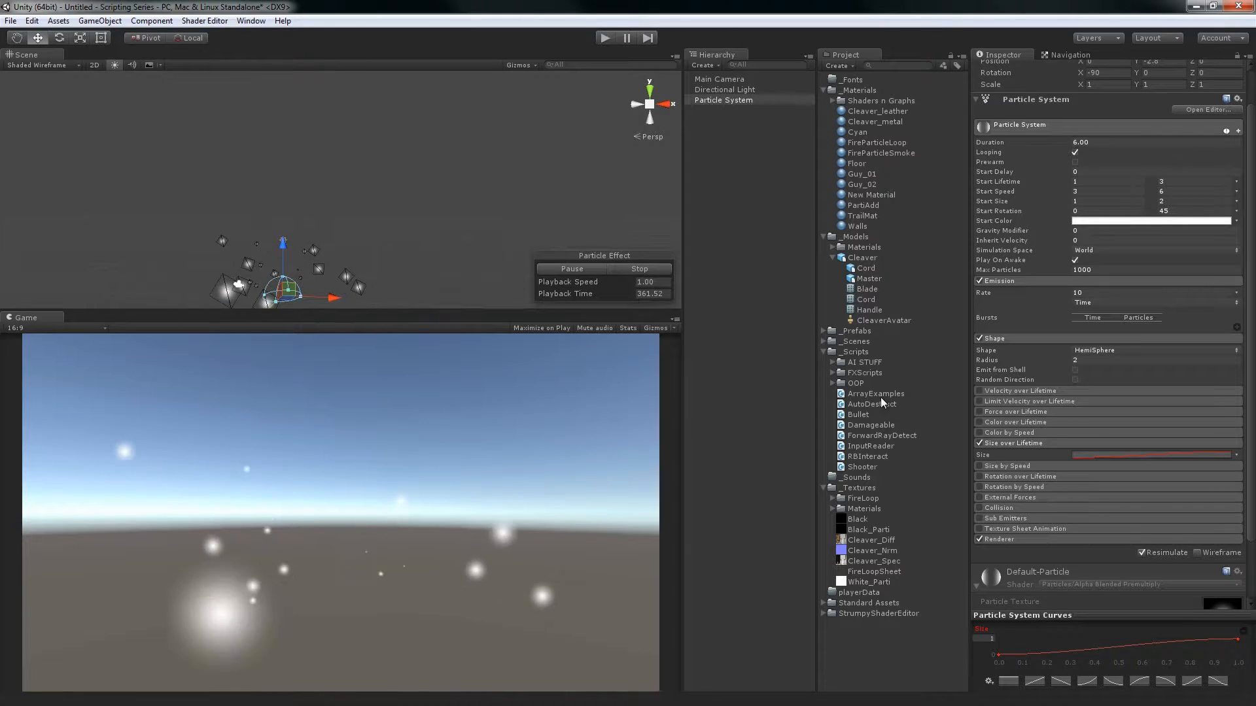
Try Color over Lifetime together with the size curve, and disable and collapse the module again
click(979, 422)
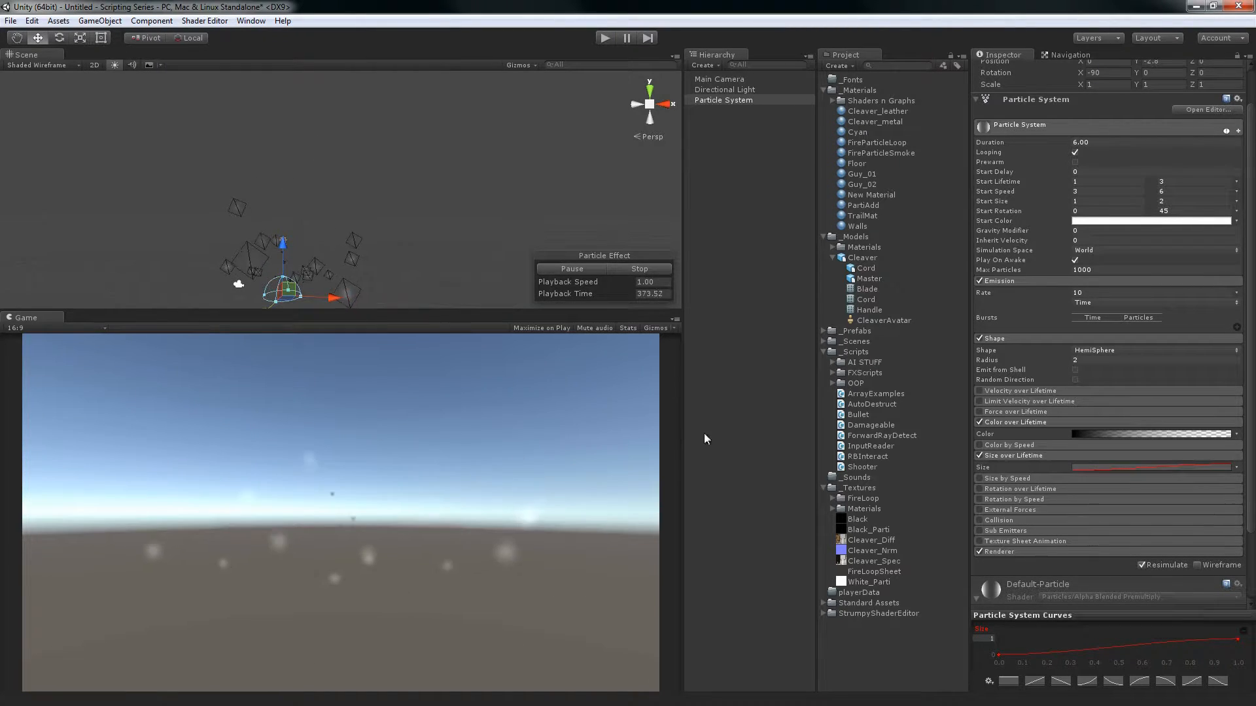
click(979, 422)
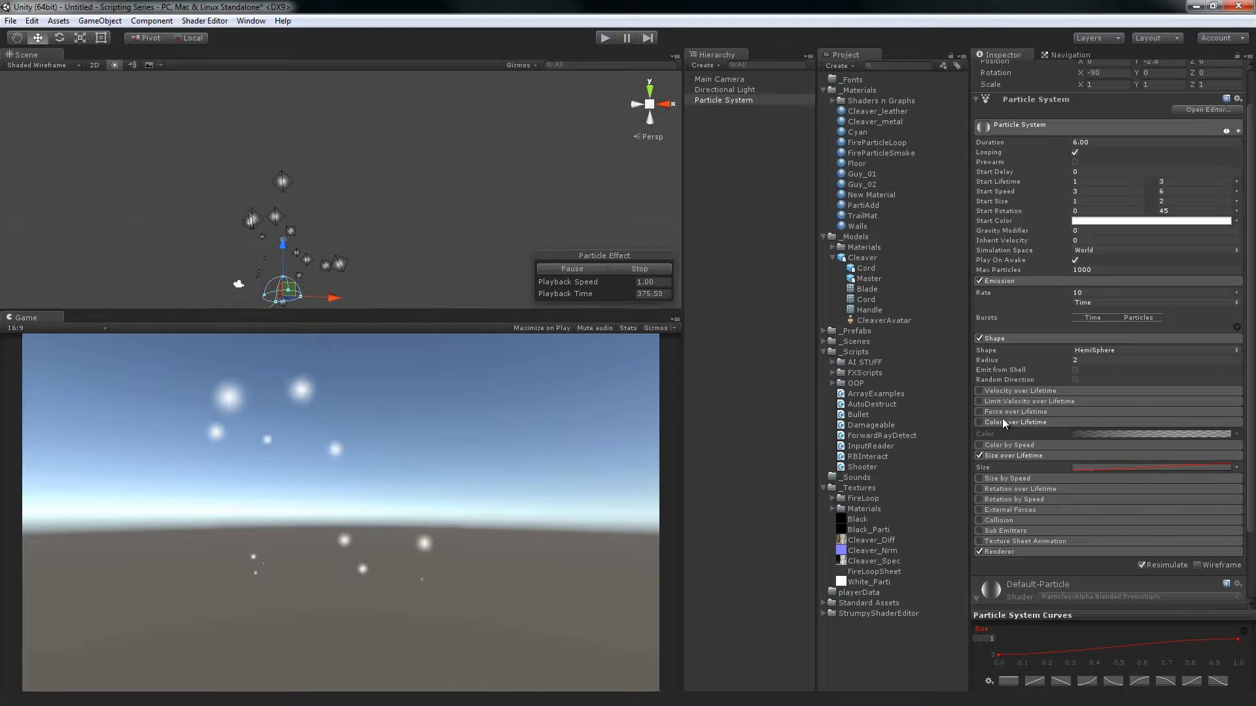
click(1002, 422)
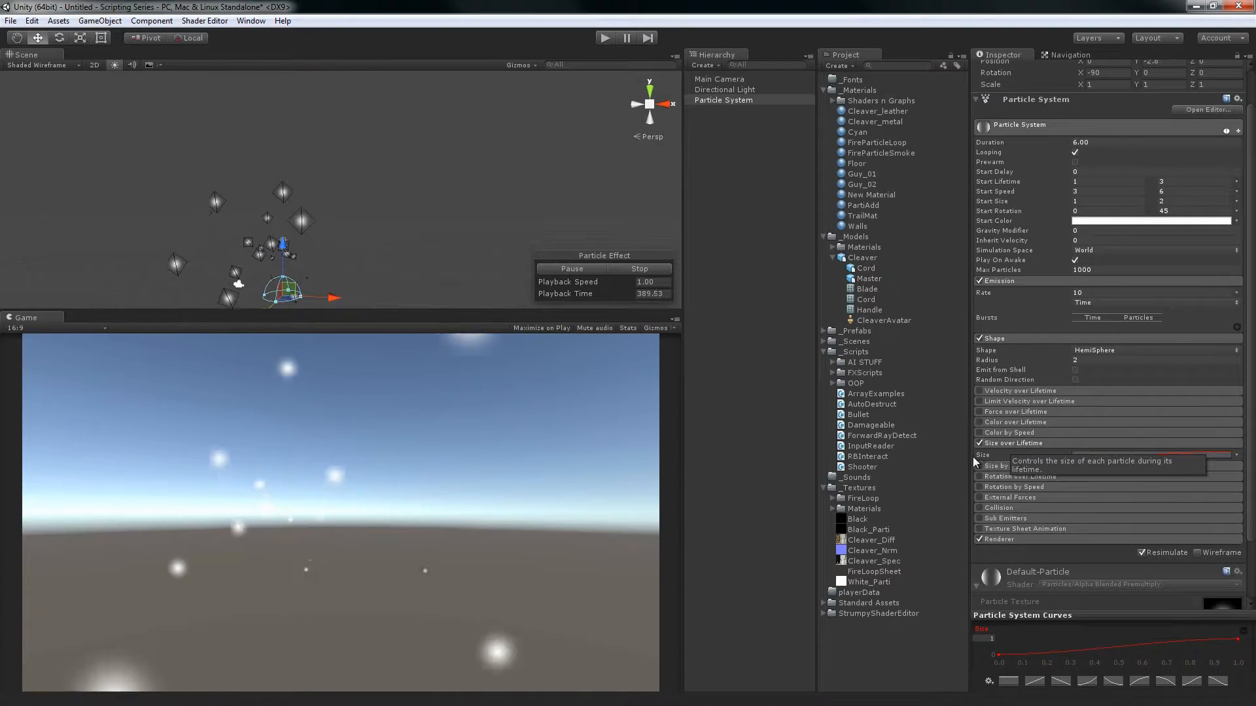
Switch Size over Lifetime to Random Between Two Constants and set the sizes to 1 and 2
click(1238, 456)
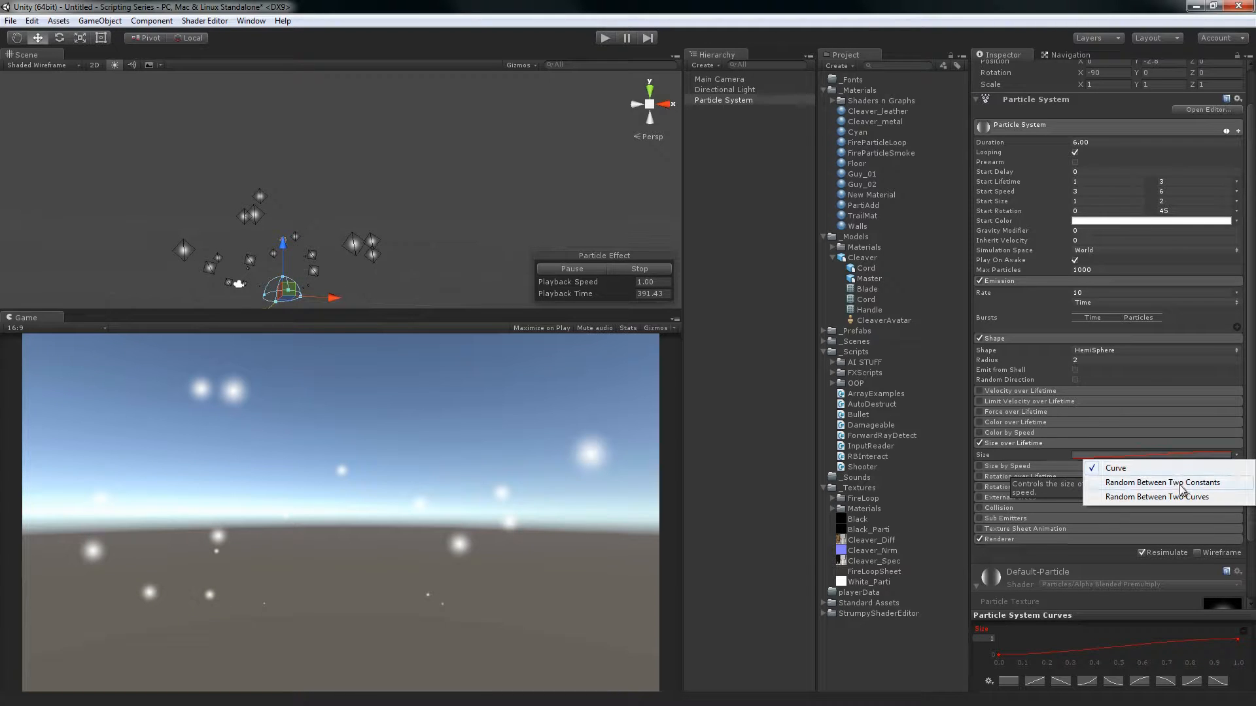
click(1181, 484)
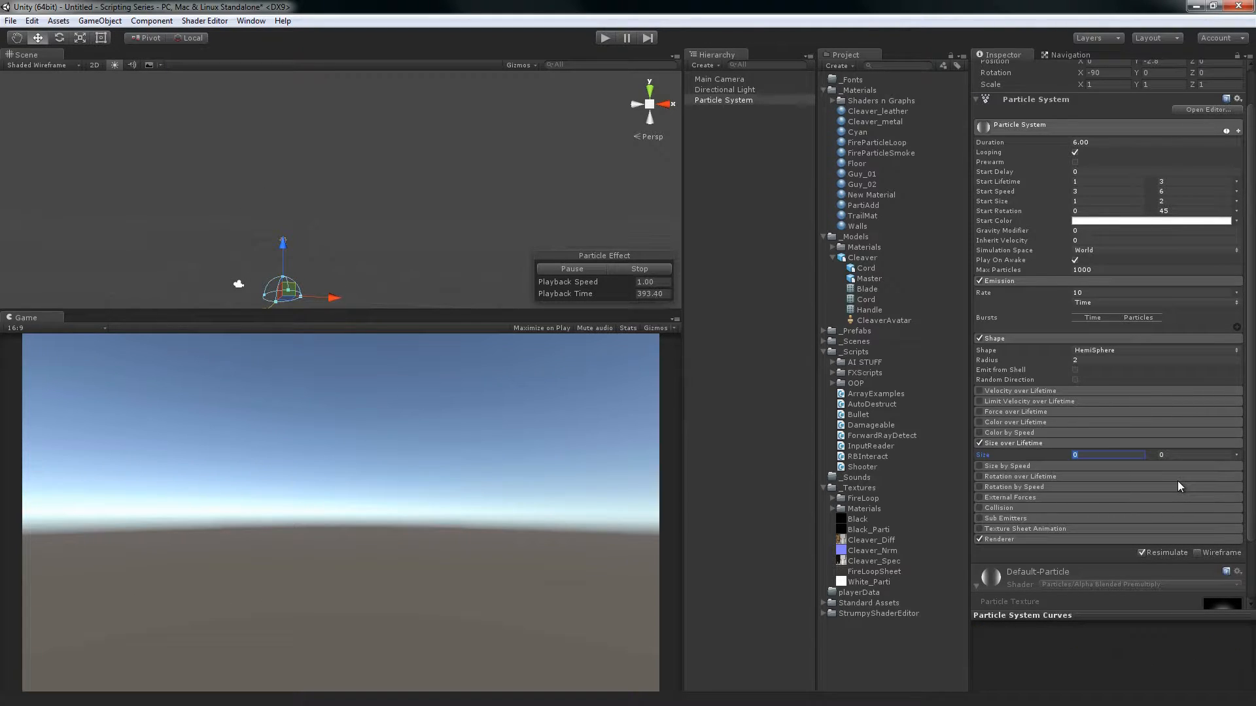
text(1)
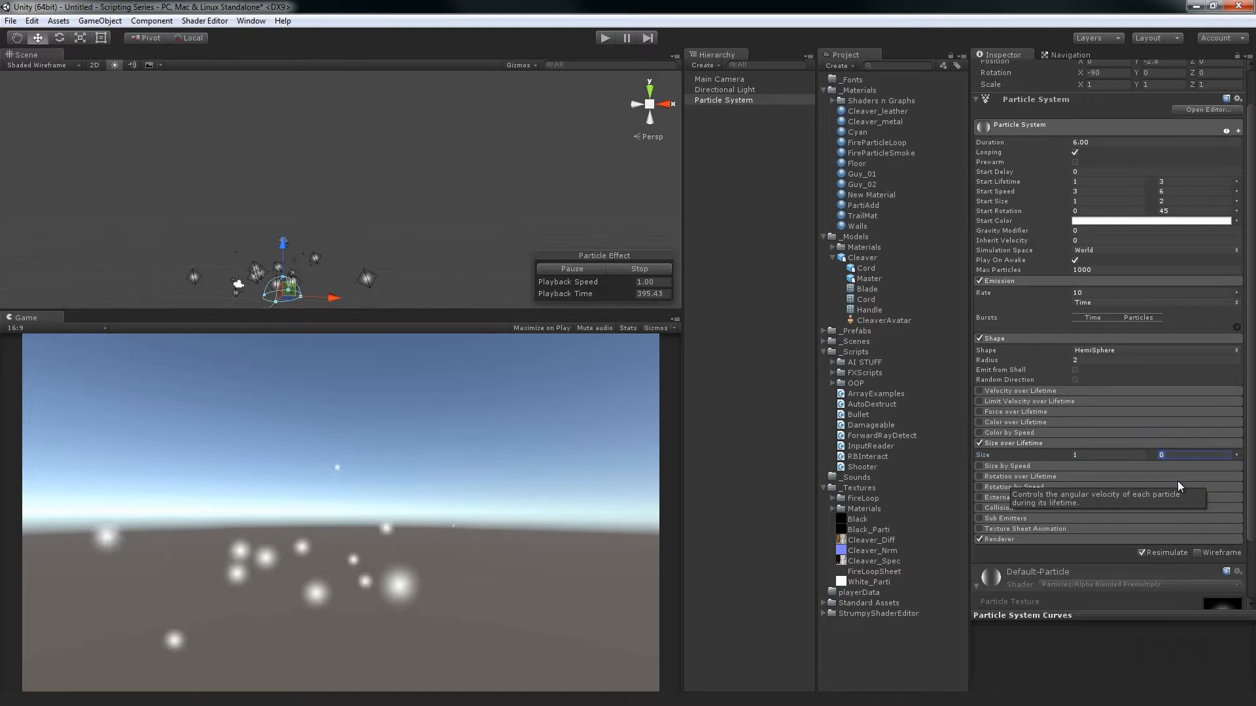
key(Tab)
text(2)
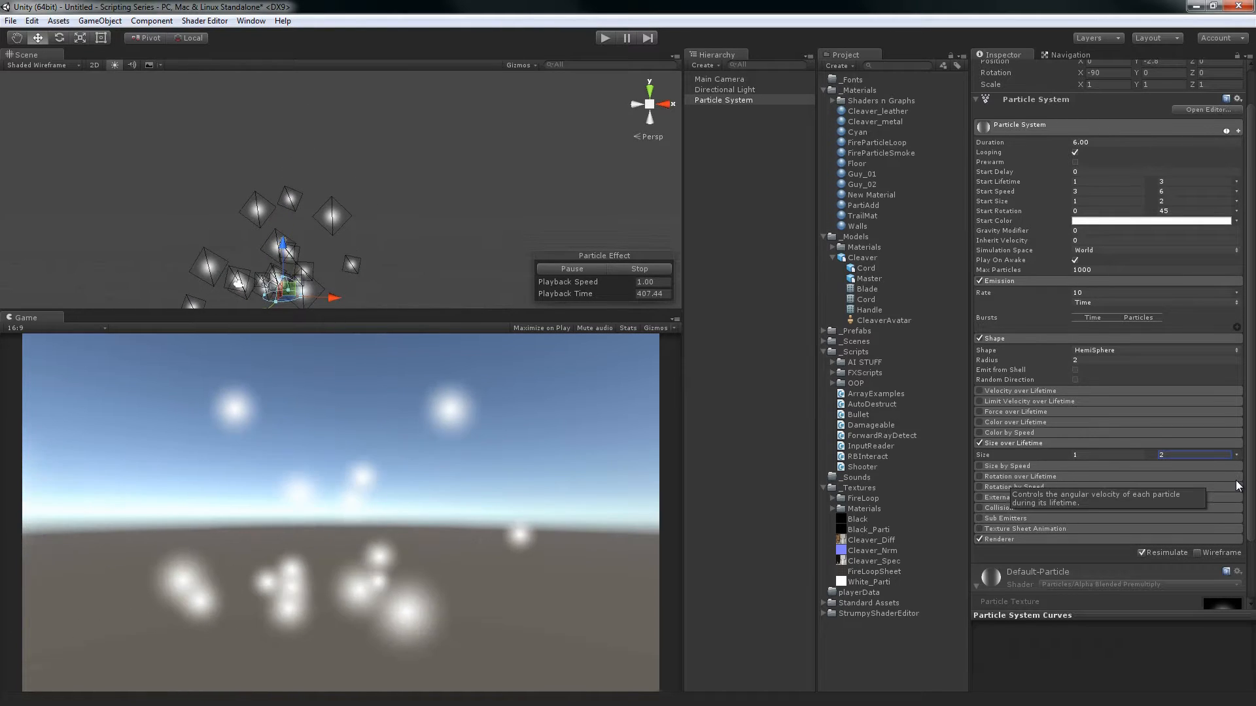
Disable and collapse Size over Lifetime, and expand and enable Size by Speed
click(979, 443)
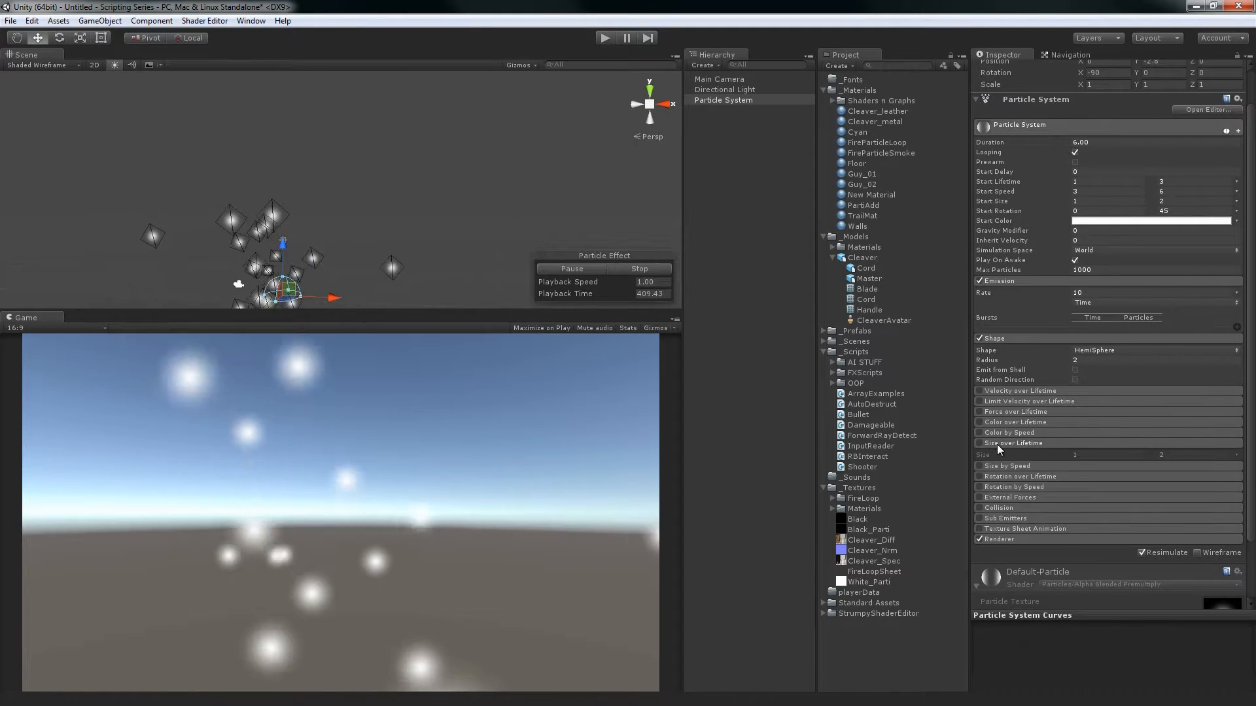
click(991, 454)
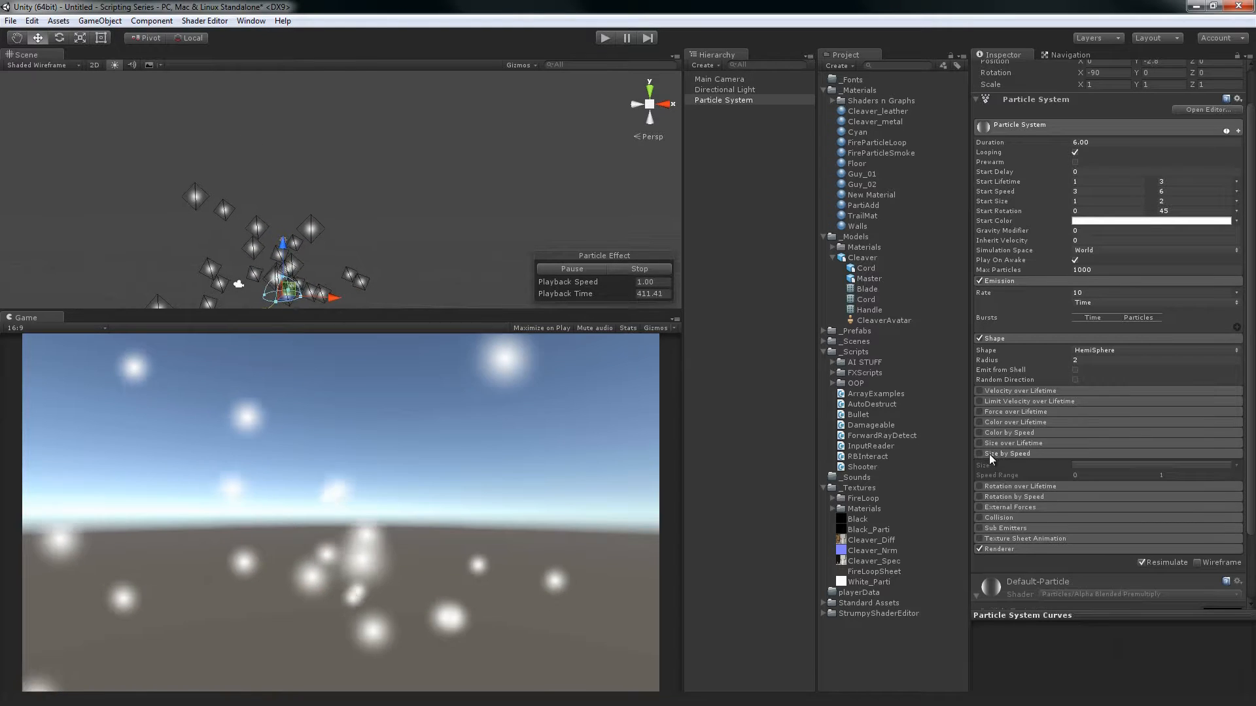
click(979, 453)
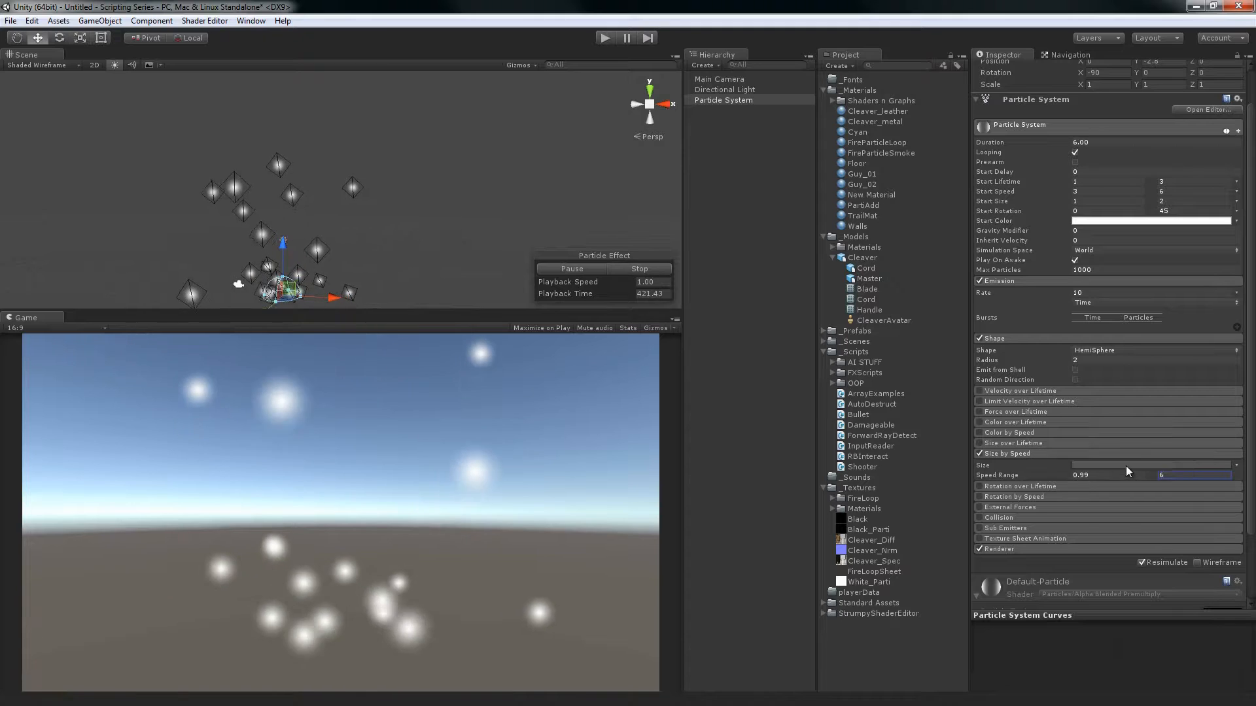
Open the Size by Speed curve for editing and set its speed range from 3 to 6
click(1132, 466)
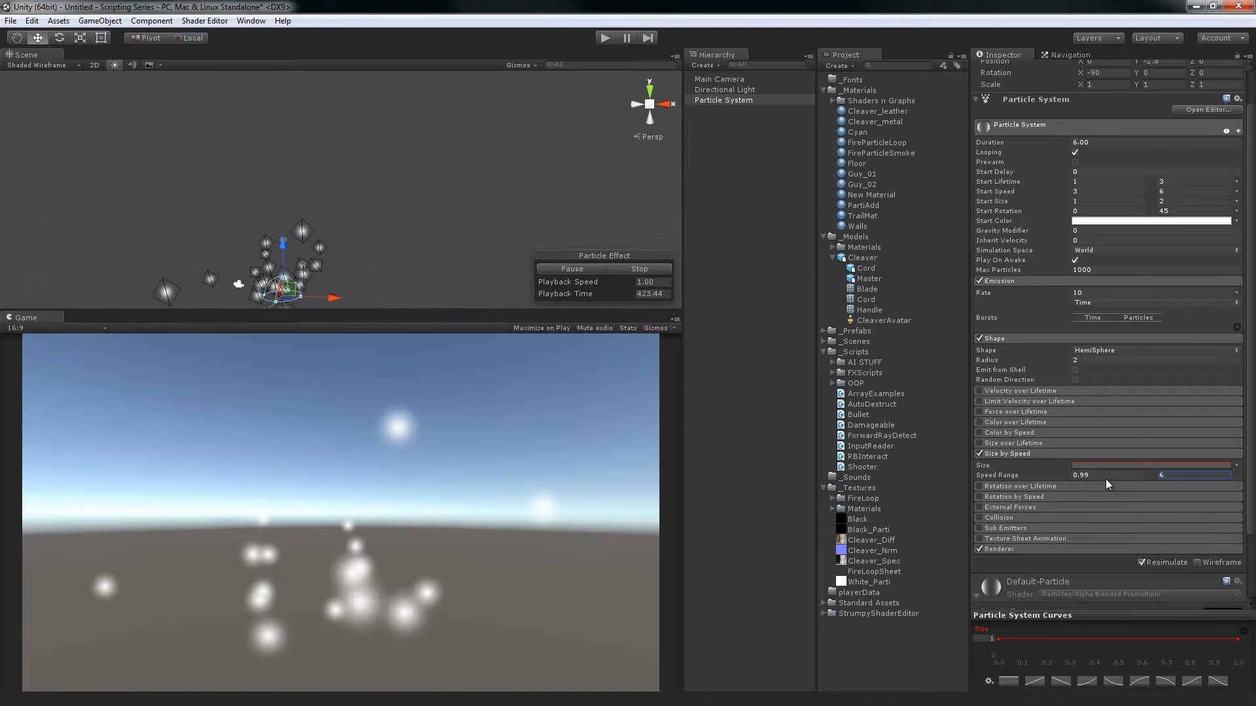
text(3)
key(Tab)
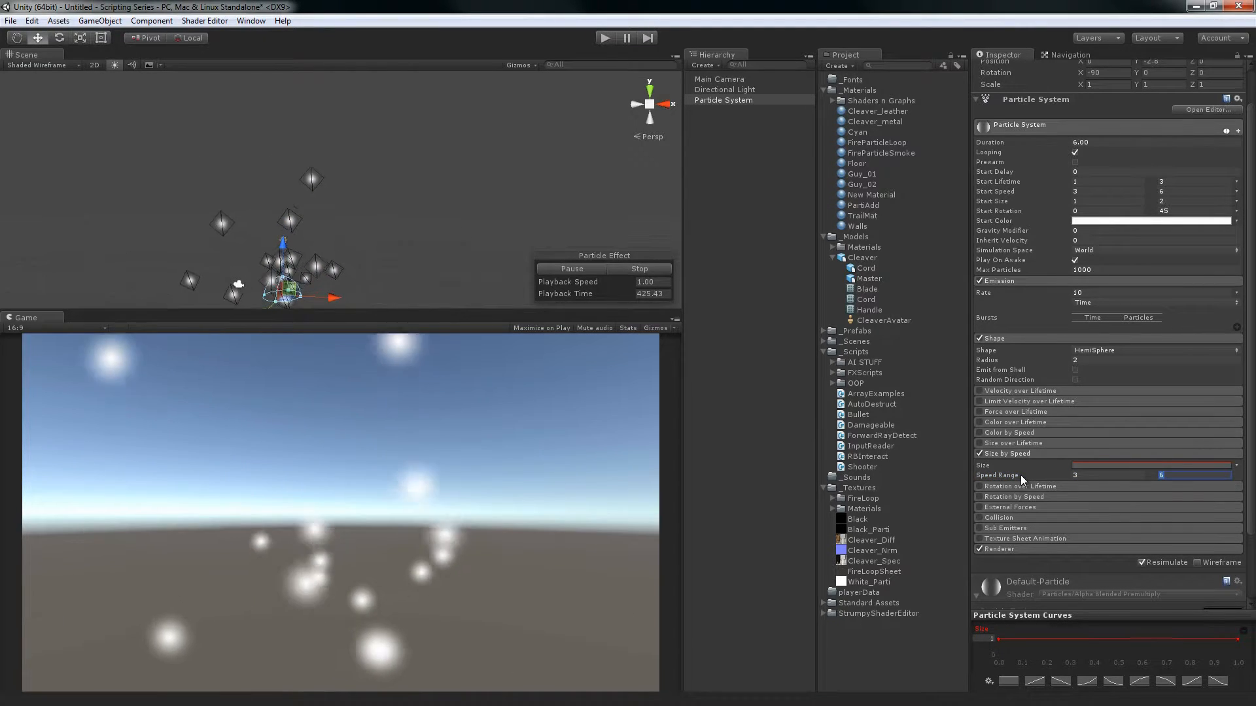
key(Return)
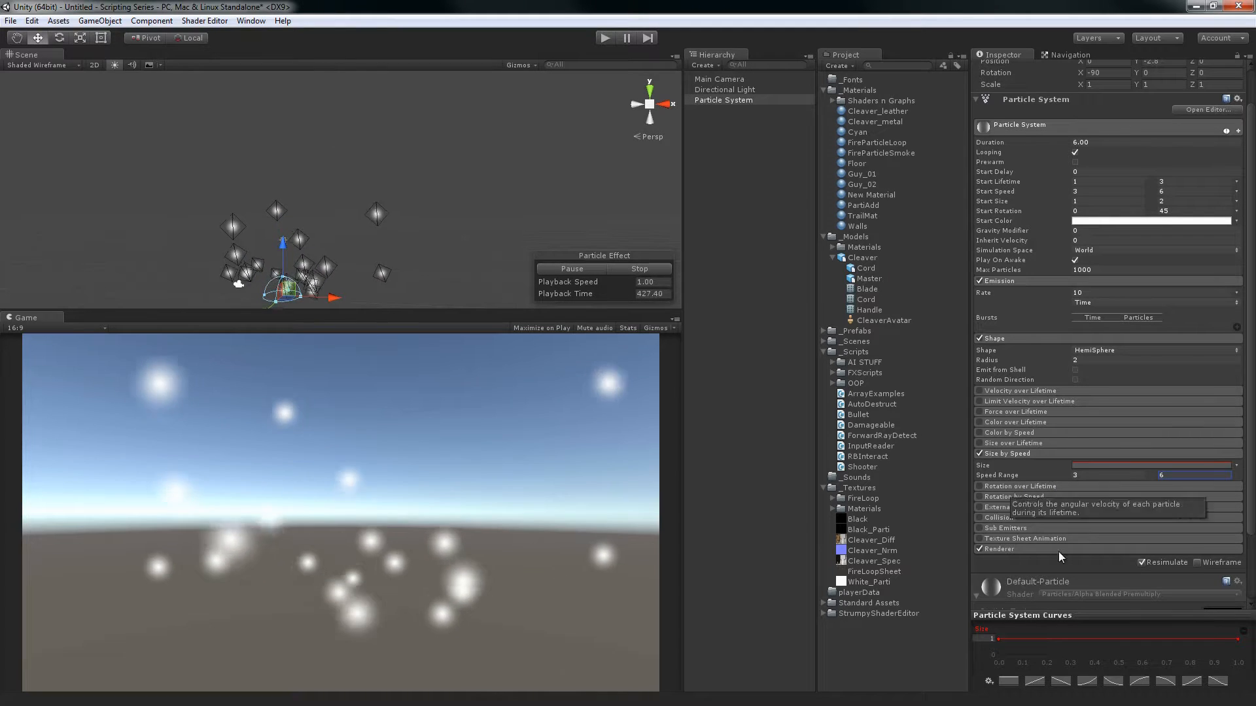
Try a rising preset on the Size by Speed curve, and apply the preset that curves down from 1 to 0
click(1034, 681)
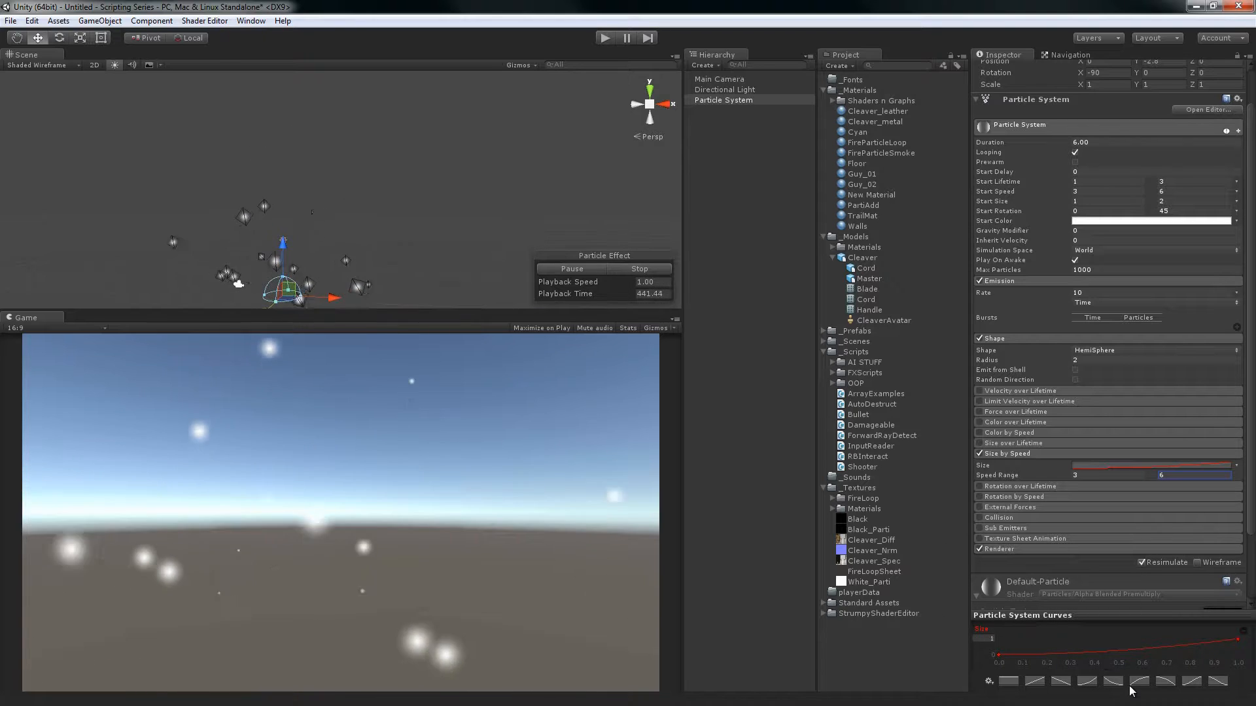
click(1165, 682)
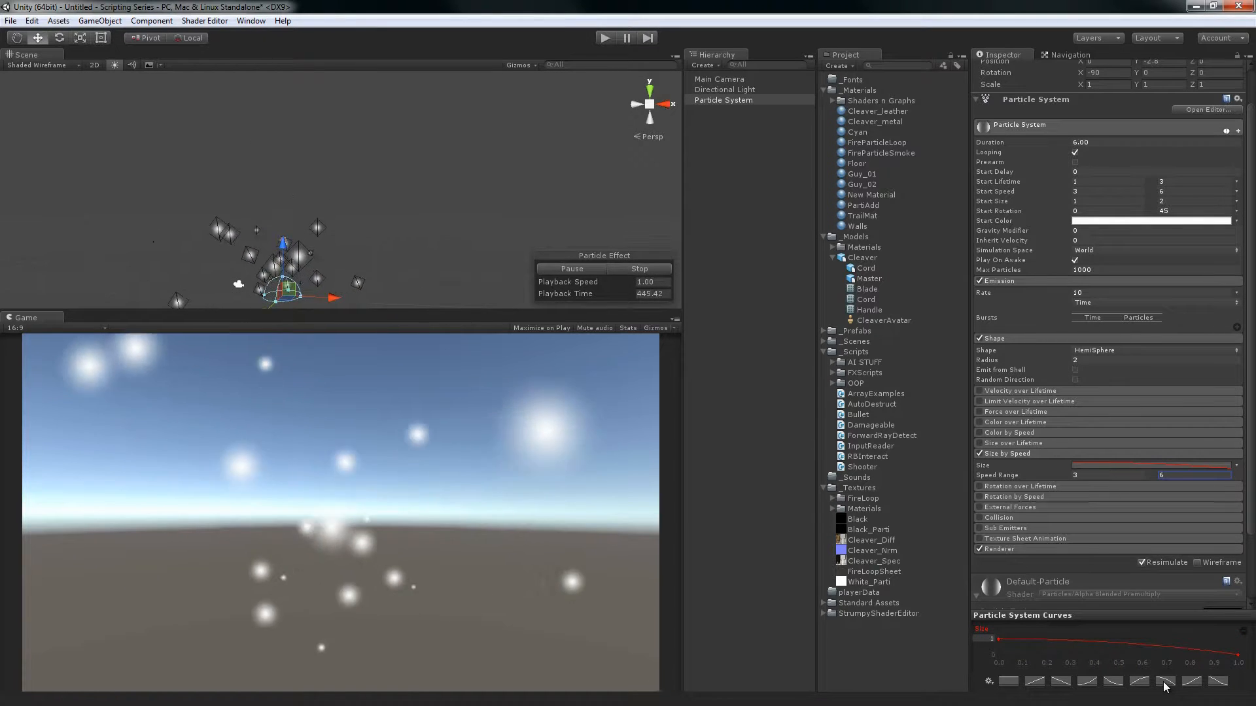
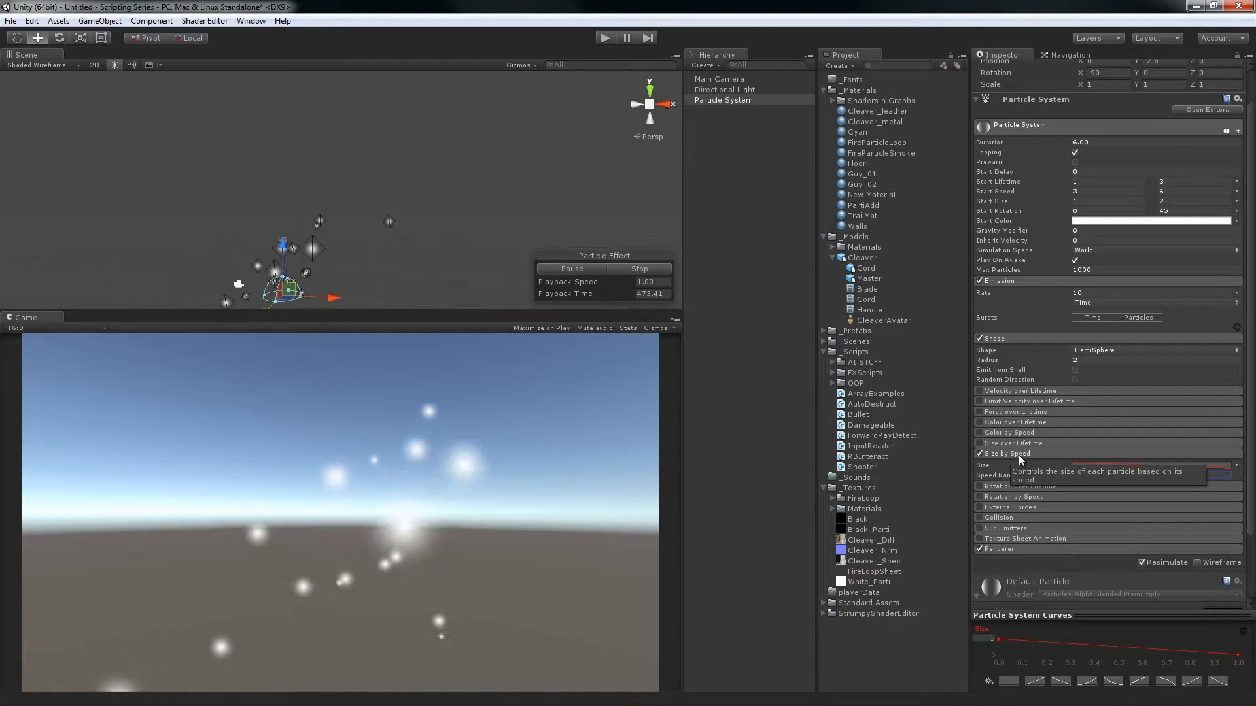
Collapse and disable Size by Speed, and enable and expand Rotation over Lifetime
click(1018, 454)
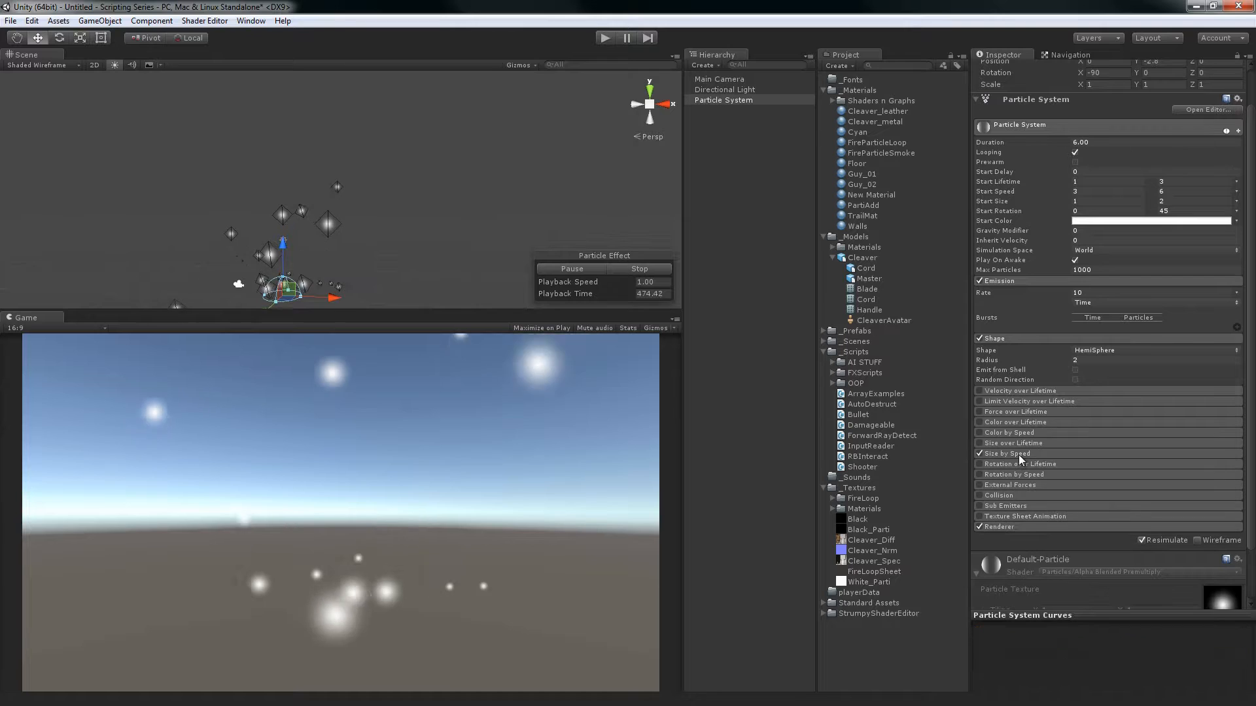
click(980, 453)
click(978, 464)
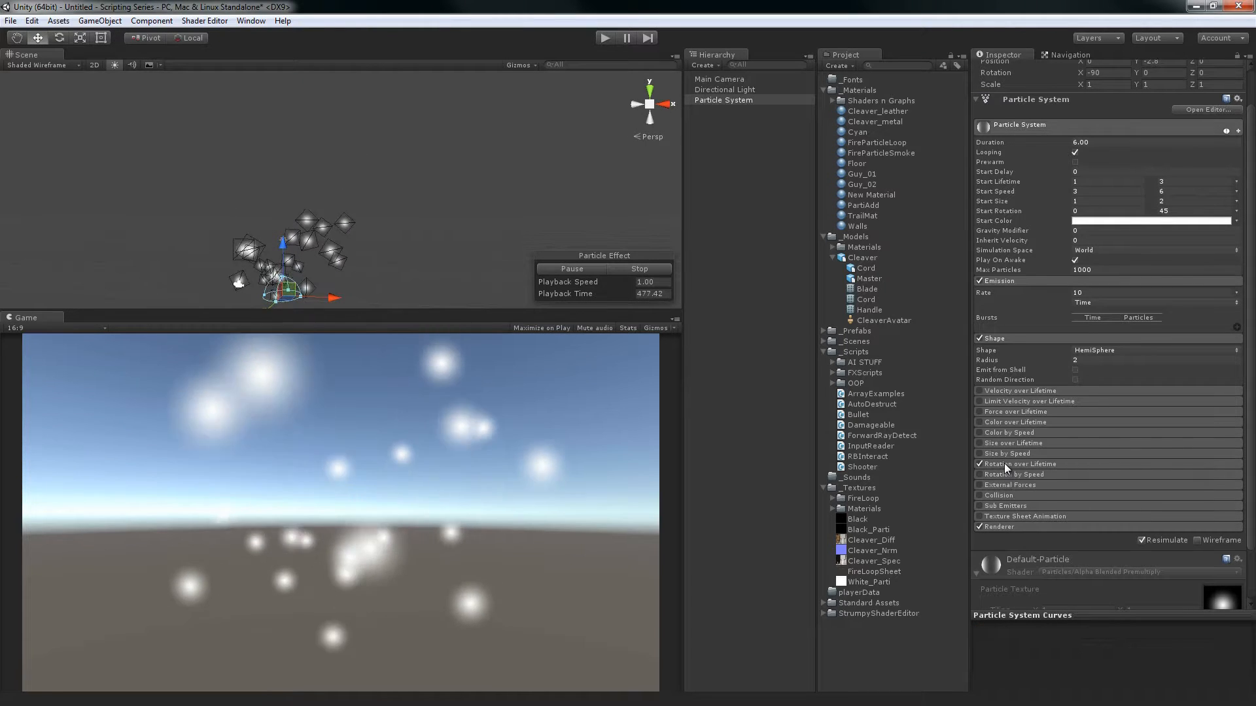
click(1007, 464)
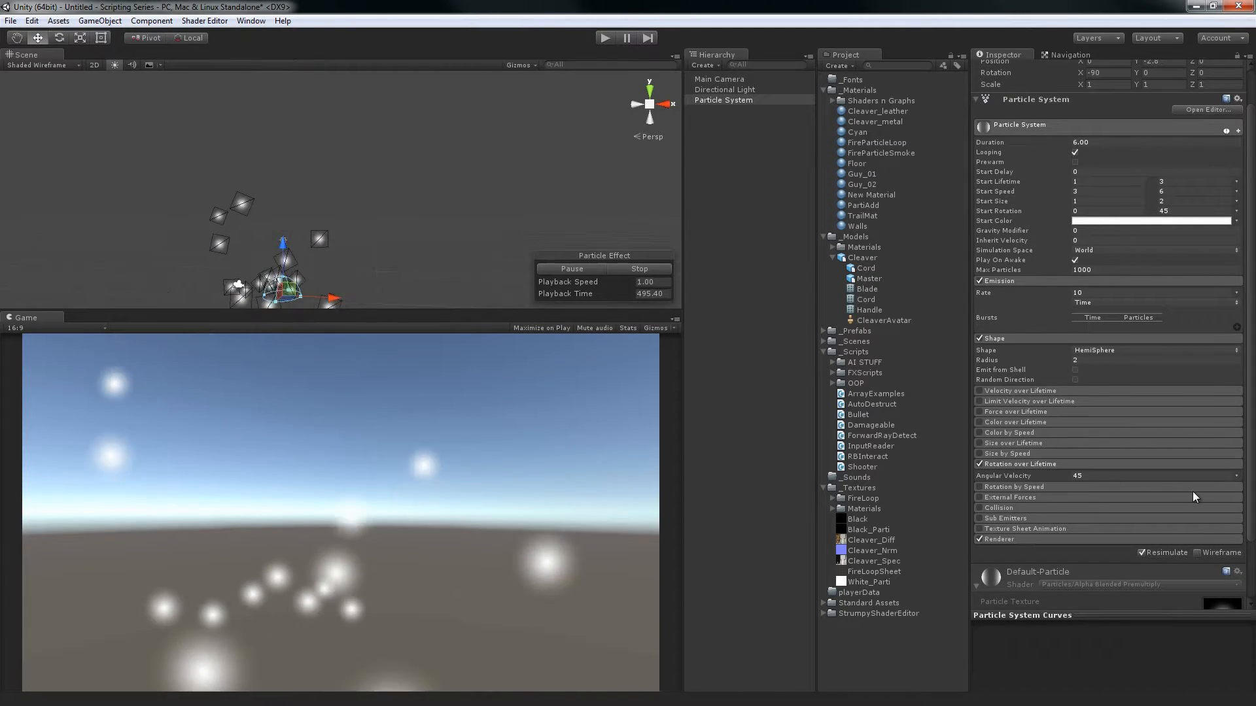
Switch Rotation over Lifetime's Angular Velocity to Random Between Two Constants and set its minimum to -45
click(1237, 479)
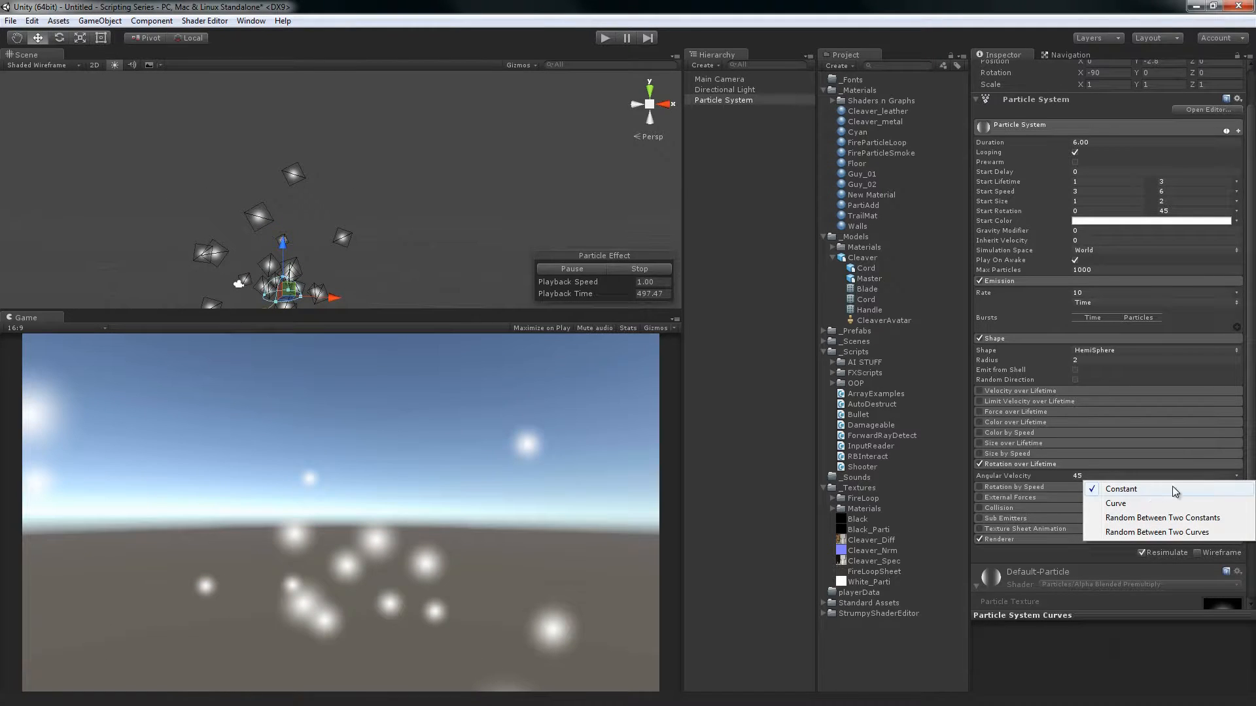
click(1171, 520)
click(1035, 471)
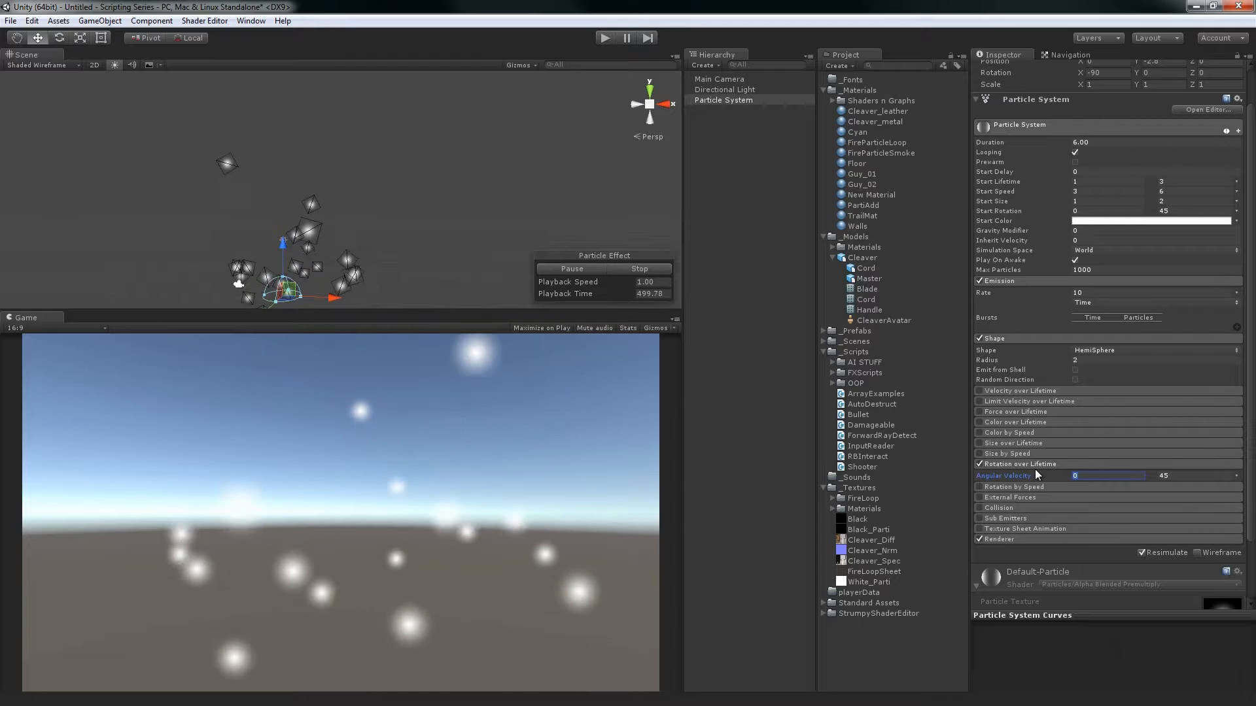
text(-45)
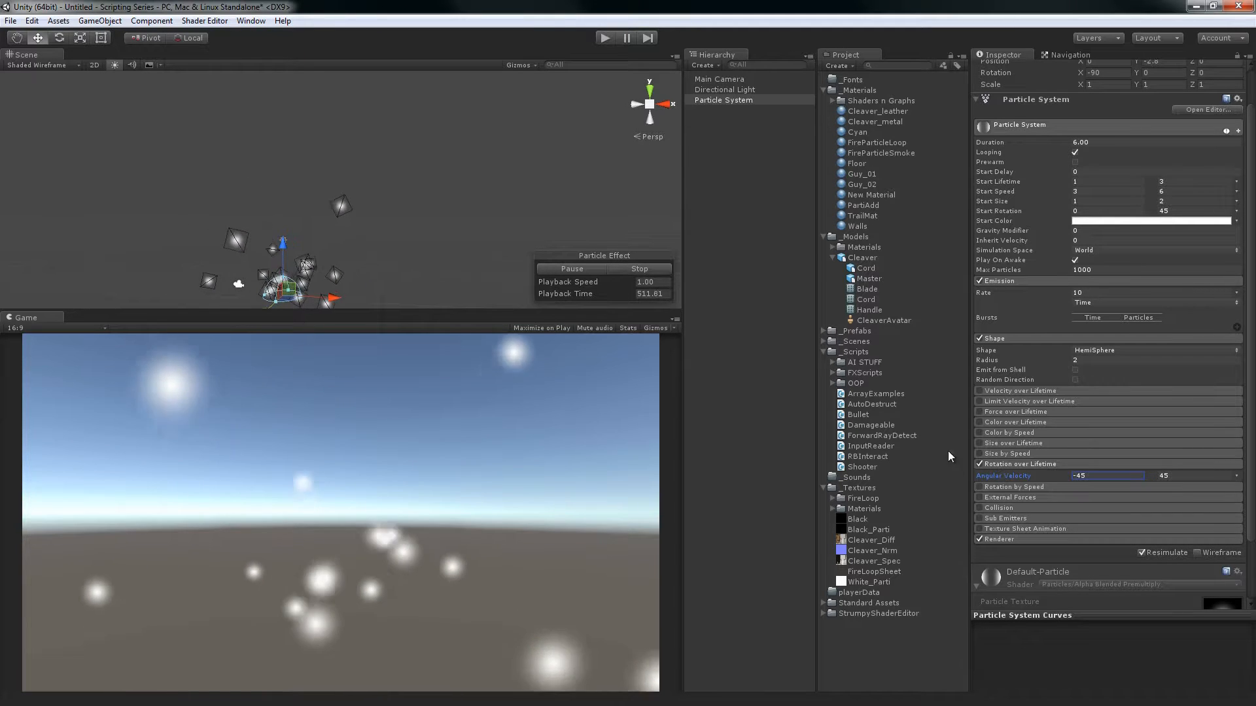
Disable and collapse Rotation over Lifetime, and expand and enable Rotation by Speed
click(979, 464)
click(991, 464)
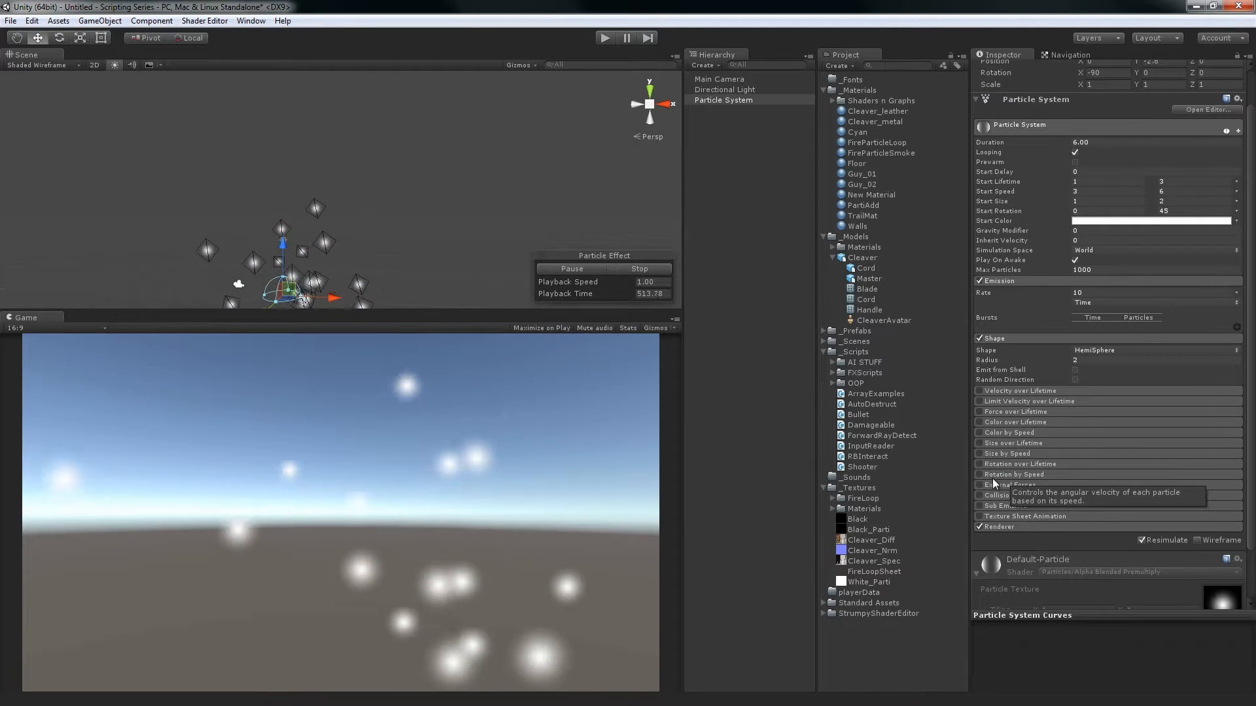
click(988, 475)
click(980, 475)
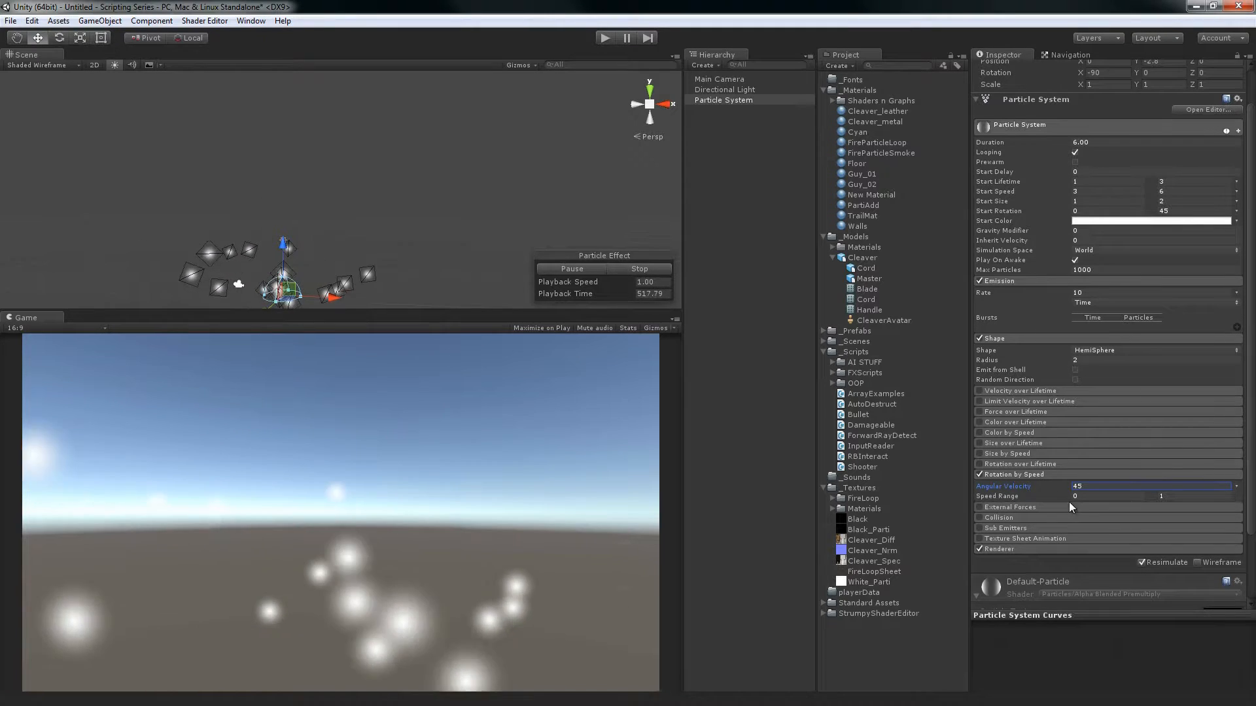
Set the upper limit of the Rotation by Speed module's Speed Range to 6
click(1091, 497)
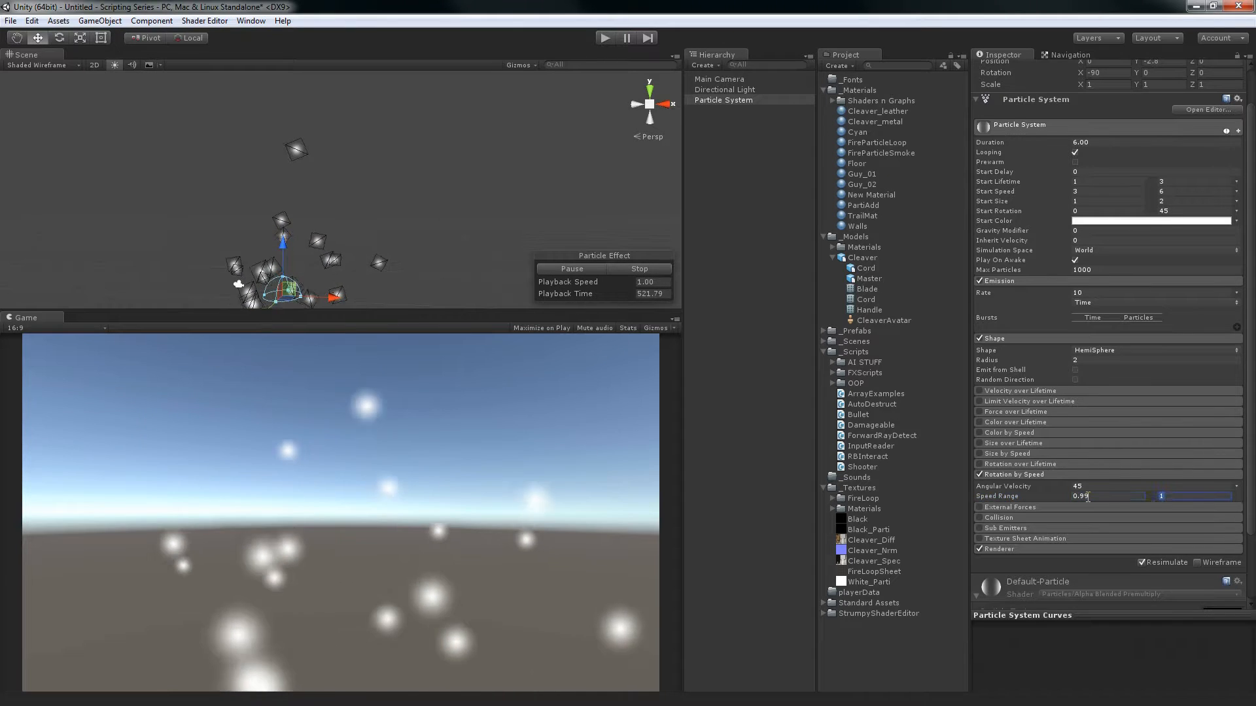
click(1197, 497)
text(6)
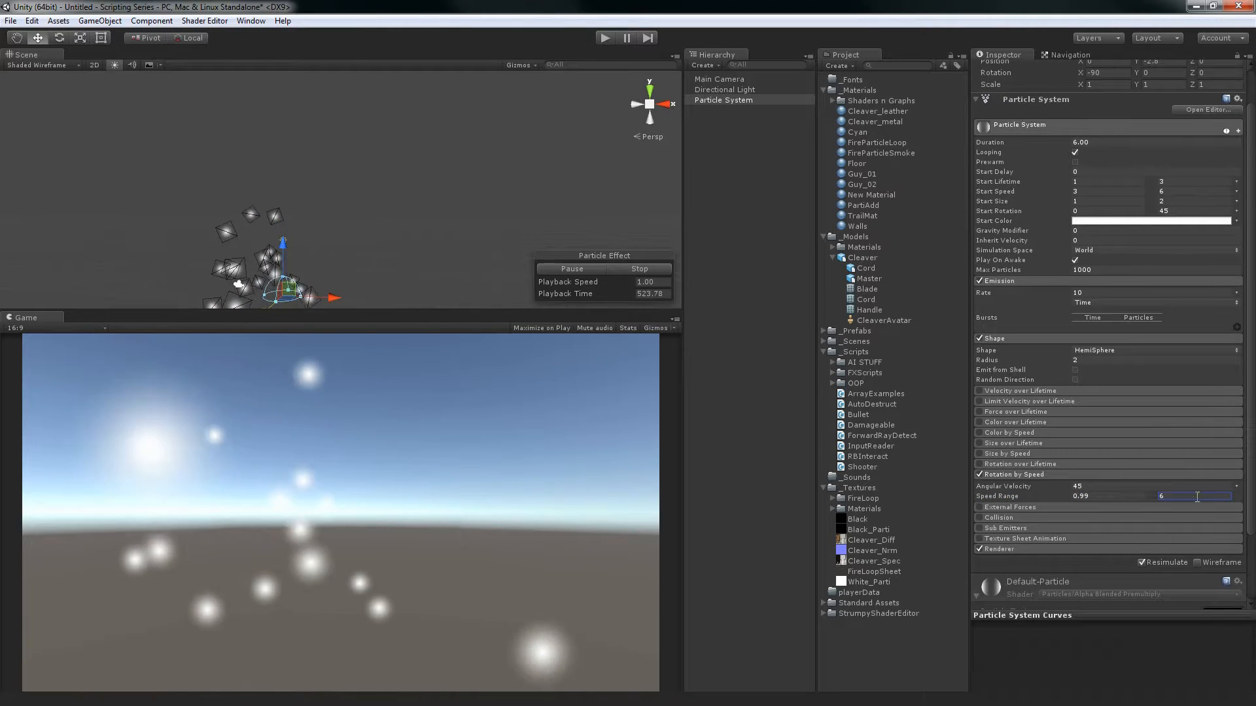
Make Rotation by Speed's Angular Velocity random between the constants -45 and 45, and set the Speed Range minimum to 3
click(1237, 488)
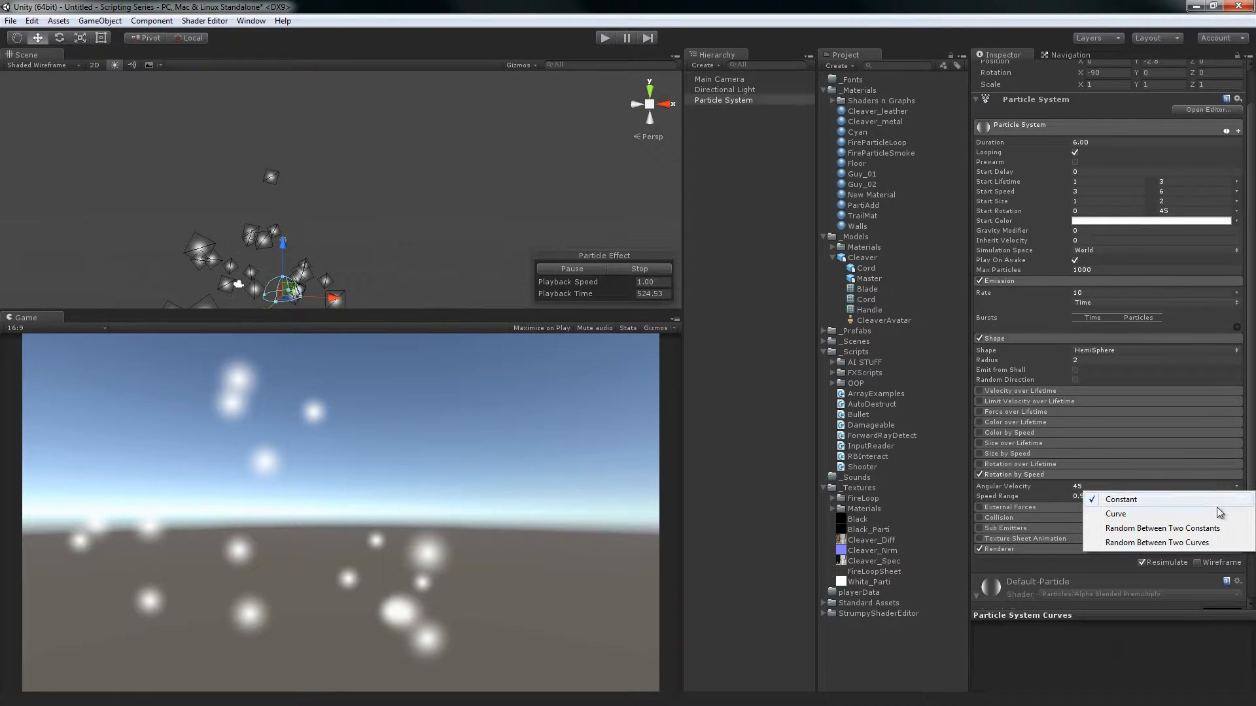
click(1154, 528)
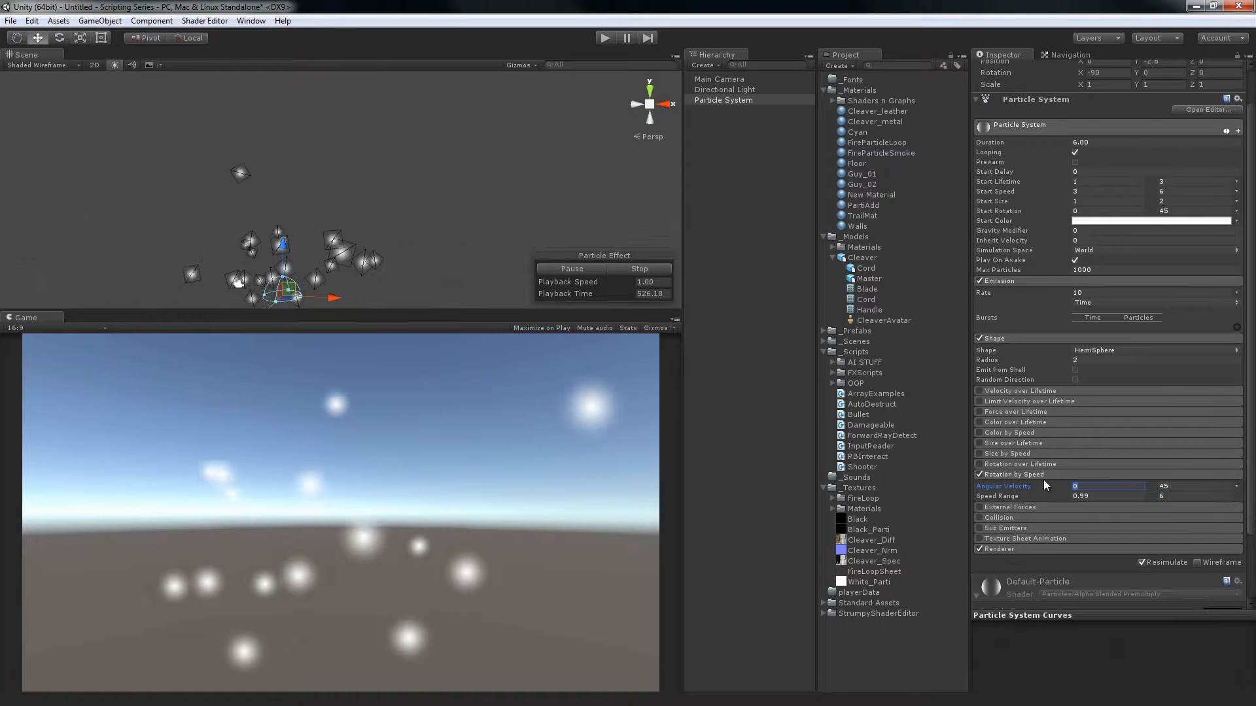
text(-45)
key(Tab)
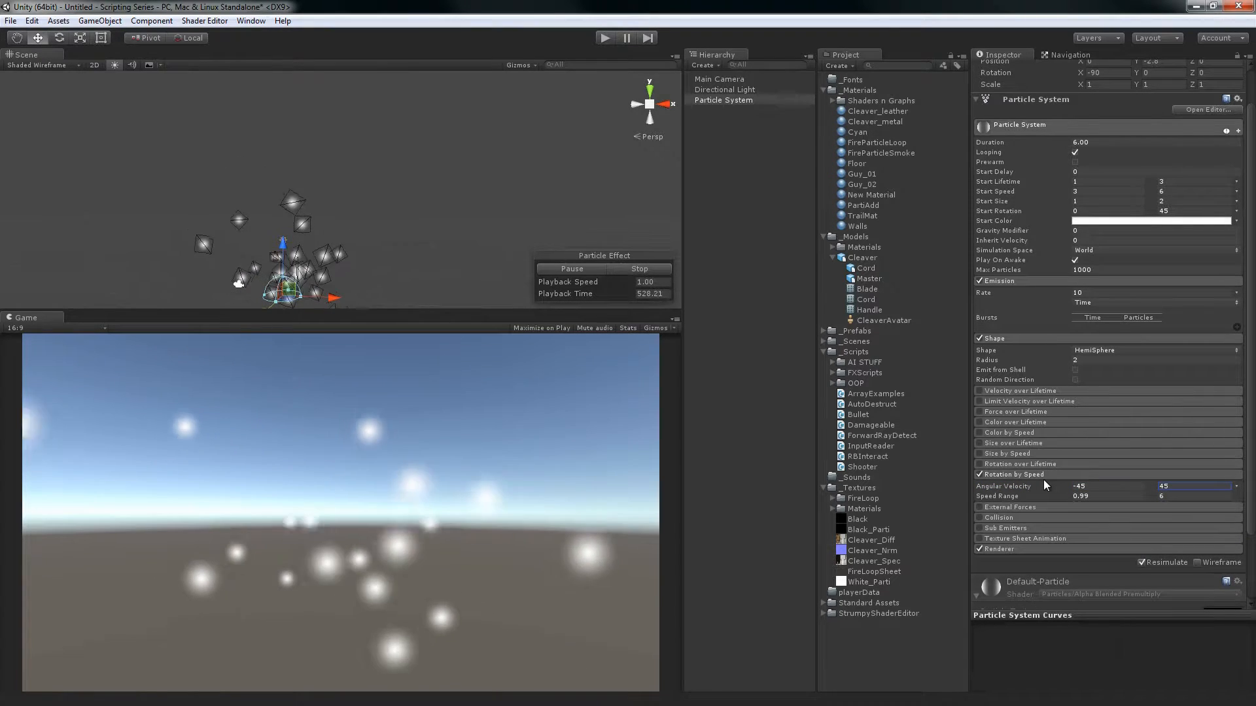
click(1095, 496)
text(3)
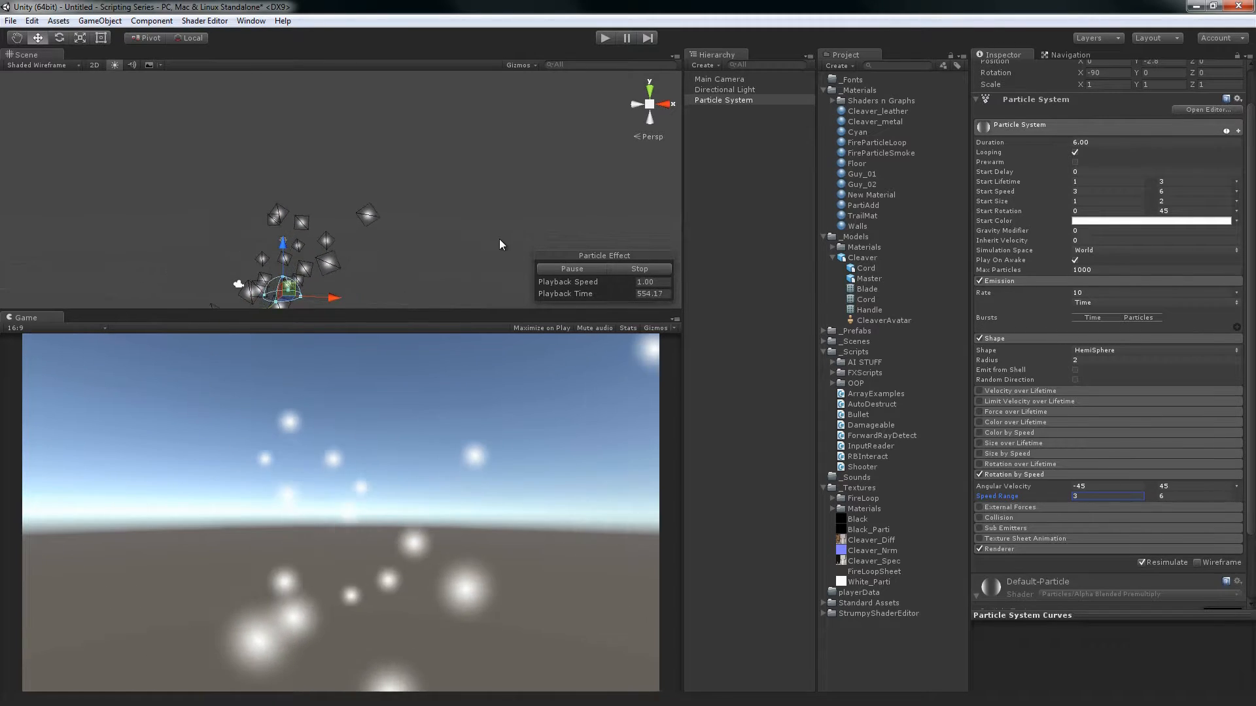
Replace the active Rotation by Speed module with External Forces, and raise its Multiplier to 10.75
click(980, 475)
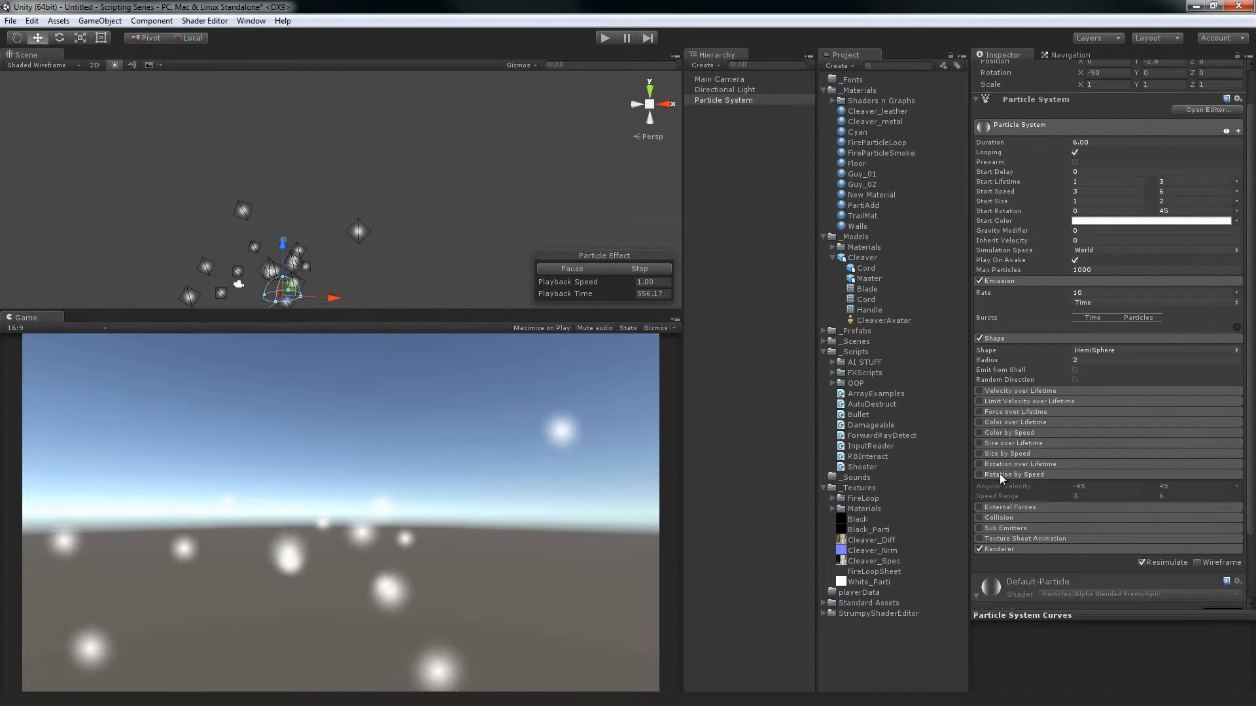
click(1000, 476)
click(990, 487)
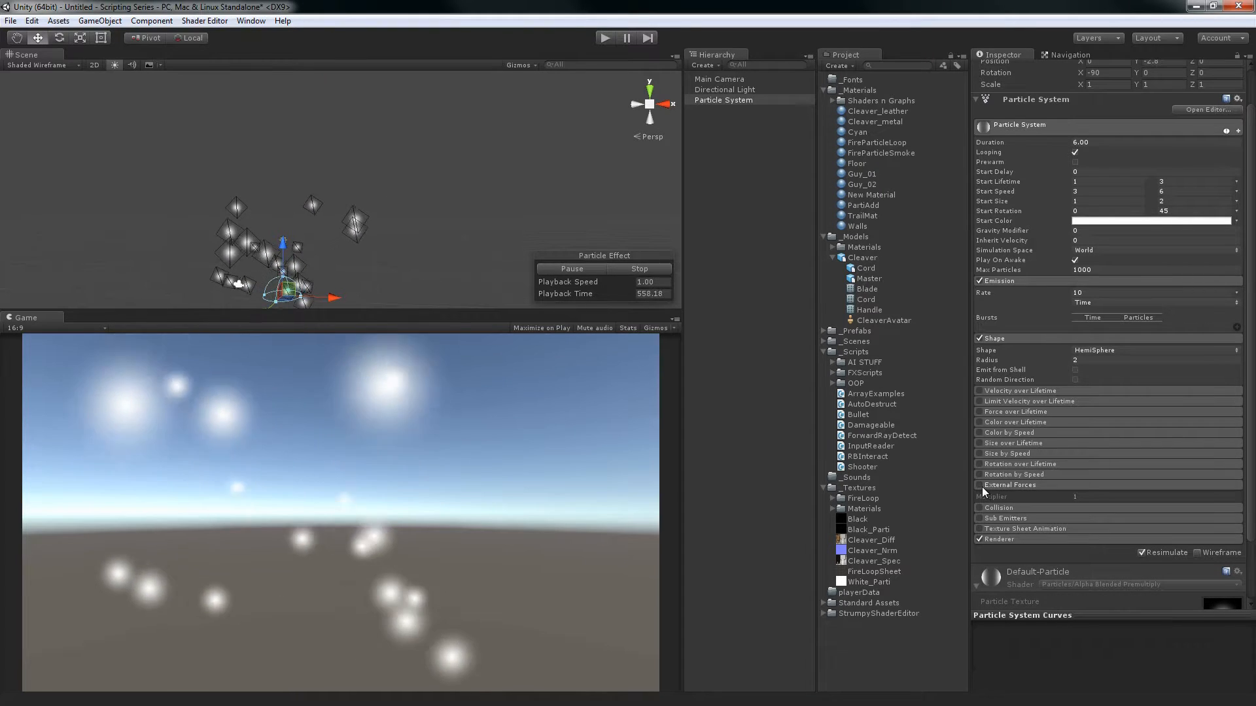
click(981, 486)
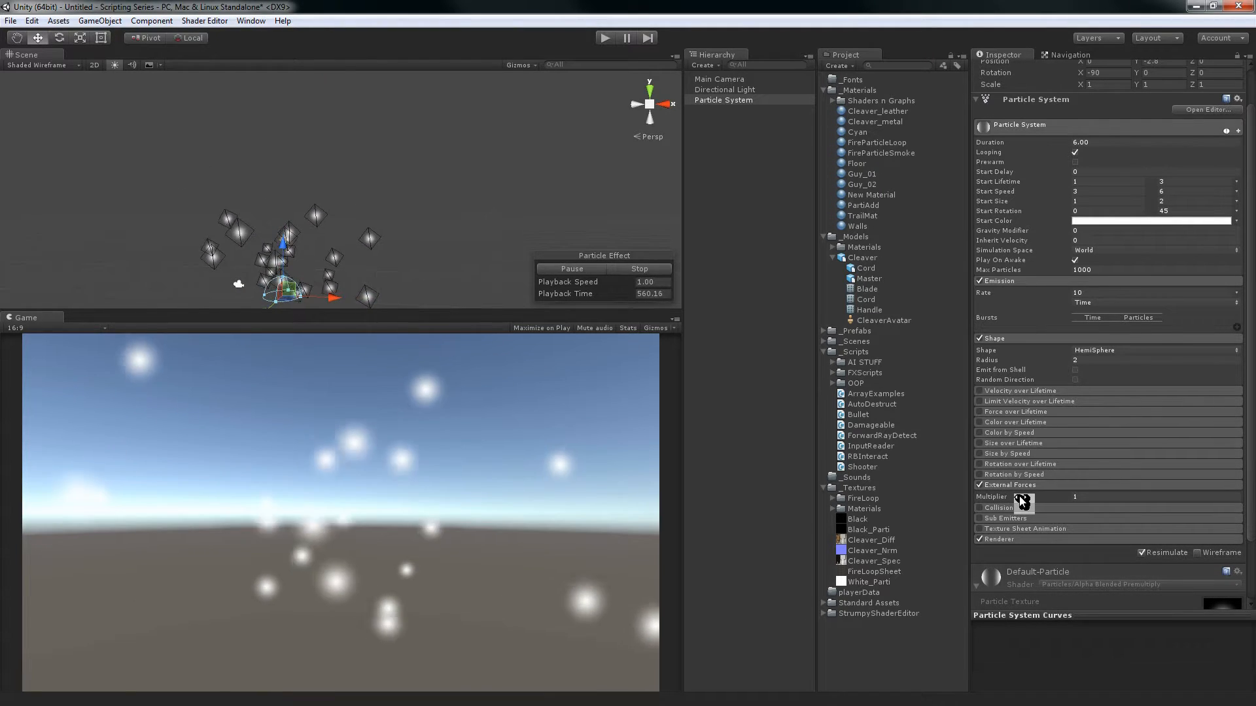
drag(1022, 500, 1193, 495)
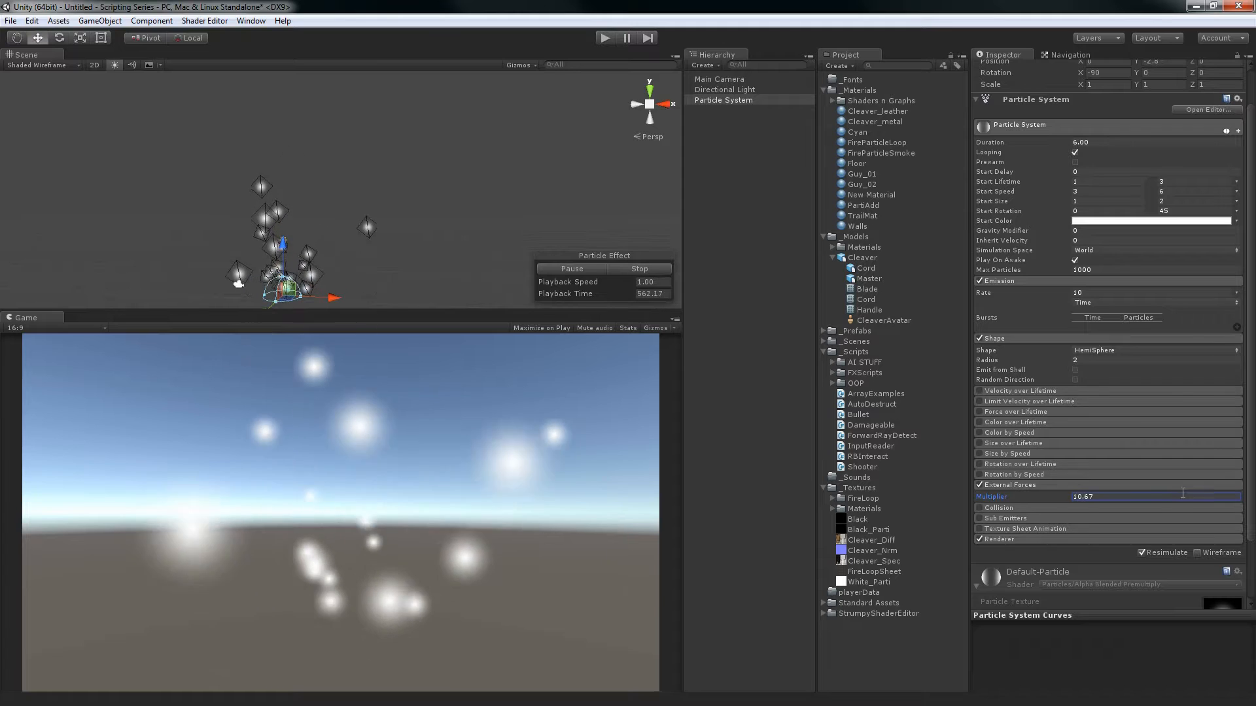
drag(1116, 498, 1034, 490)
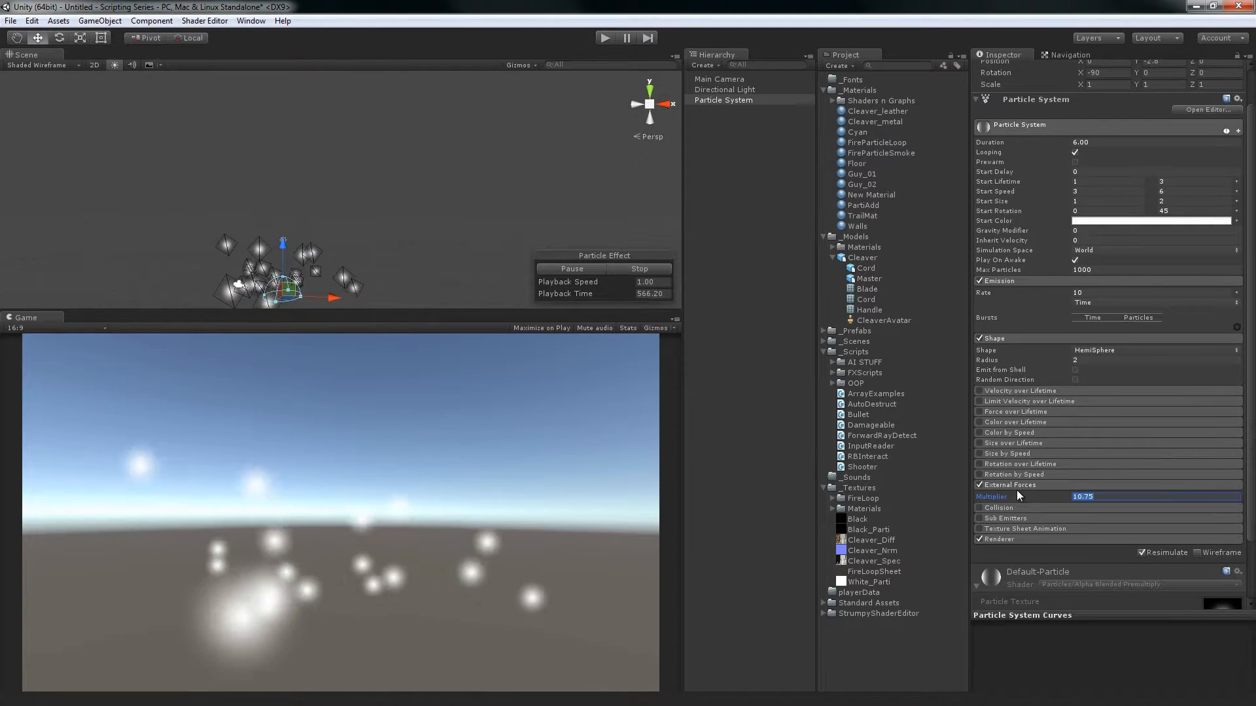
right_click(713, 193)
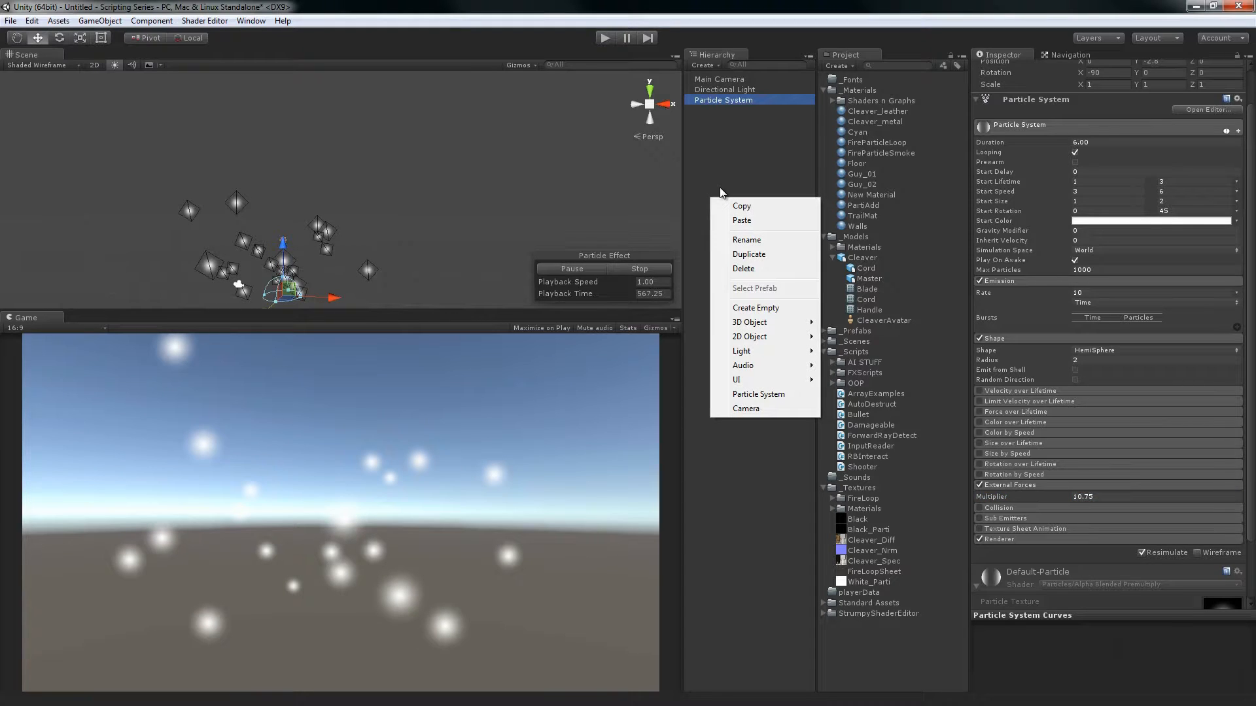
click(716, 188)
click(100, 20)
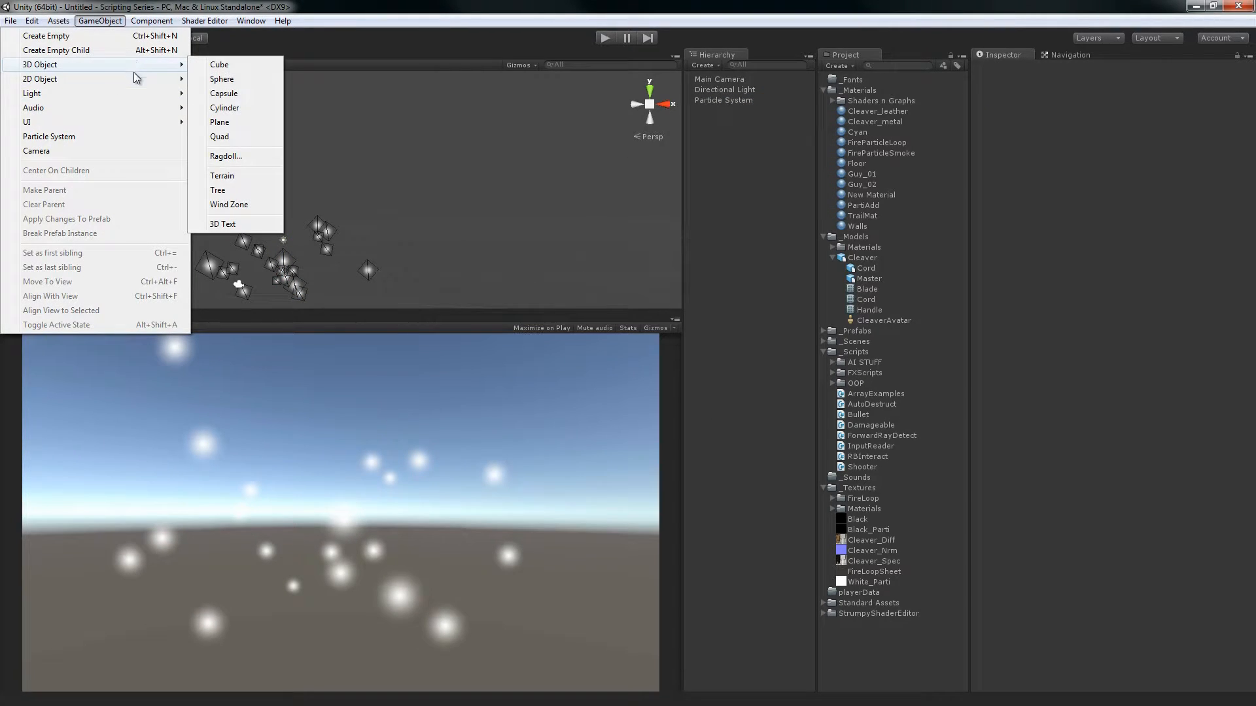
mouse_move(119, 94)
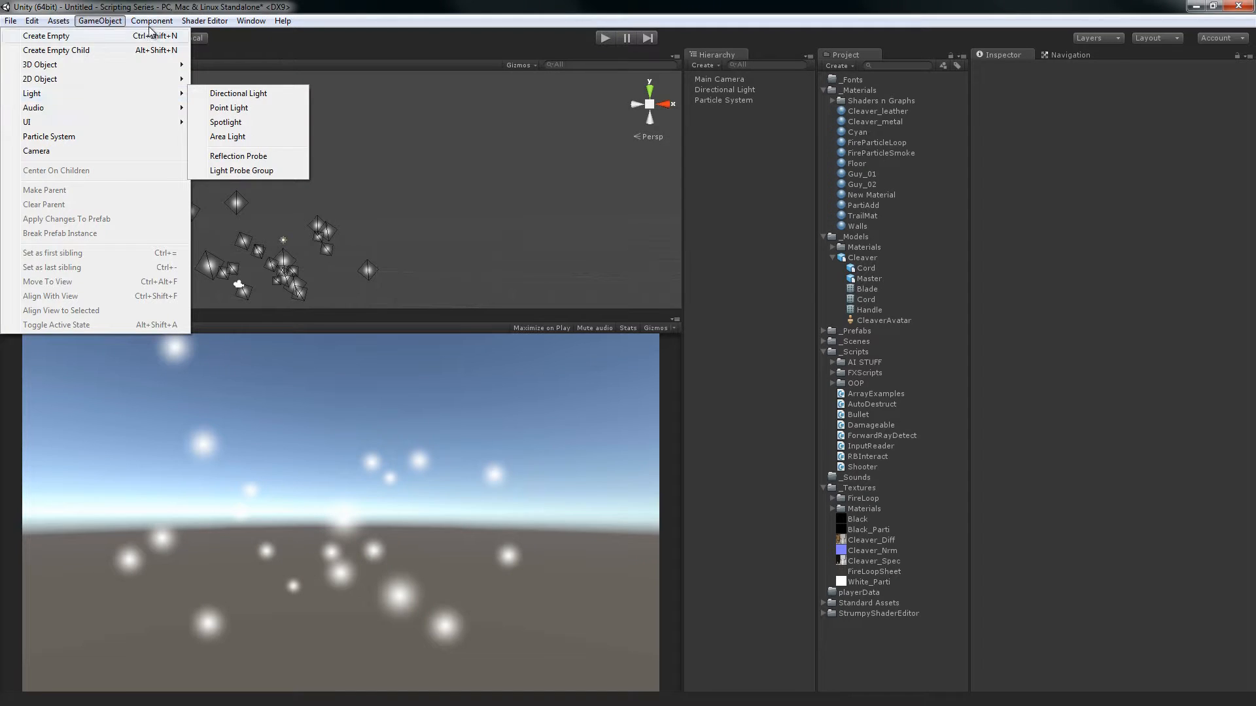
mouse_move(150, 26)
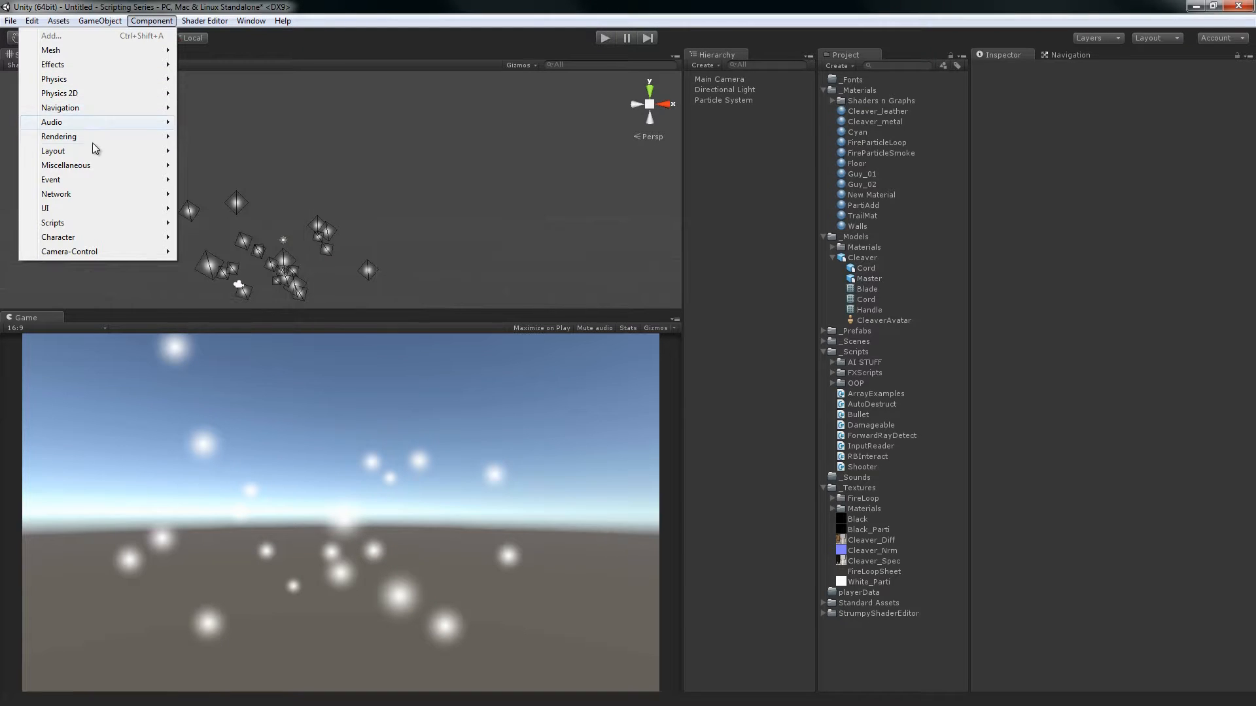
mouse_move(85, 166)
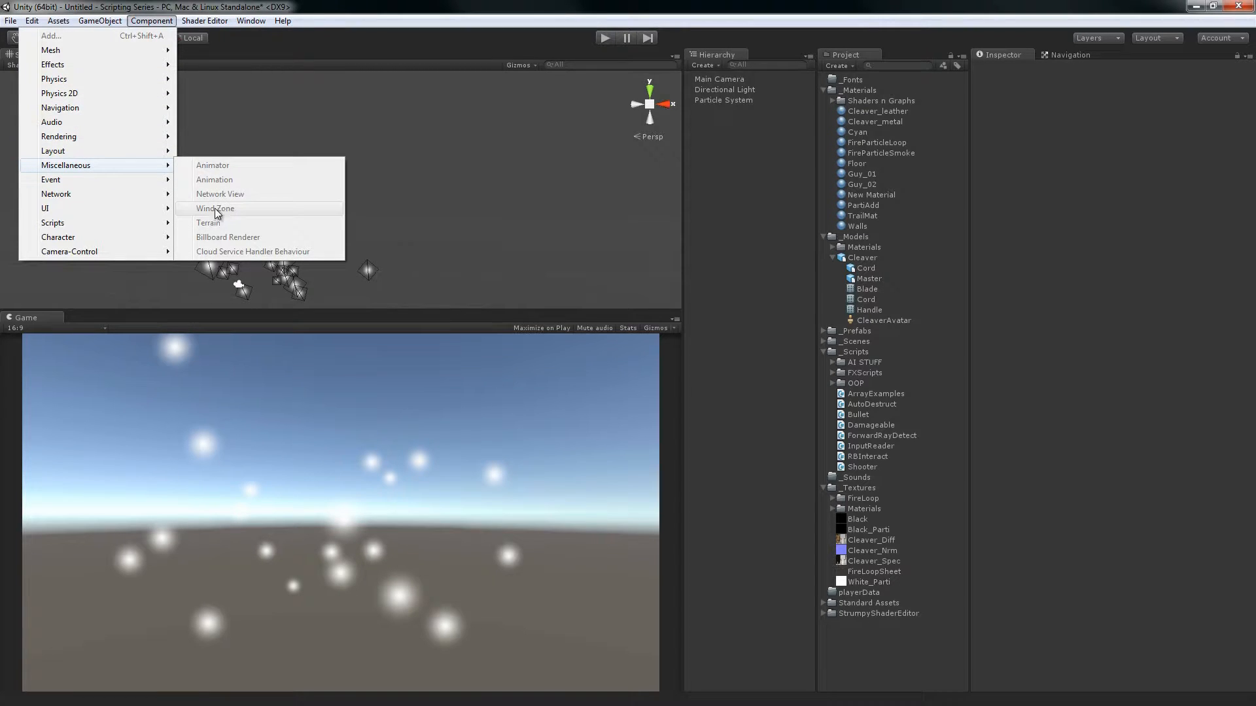
click(701, 231)
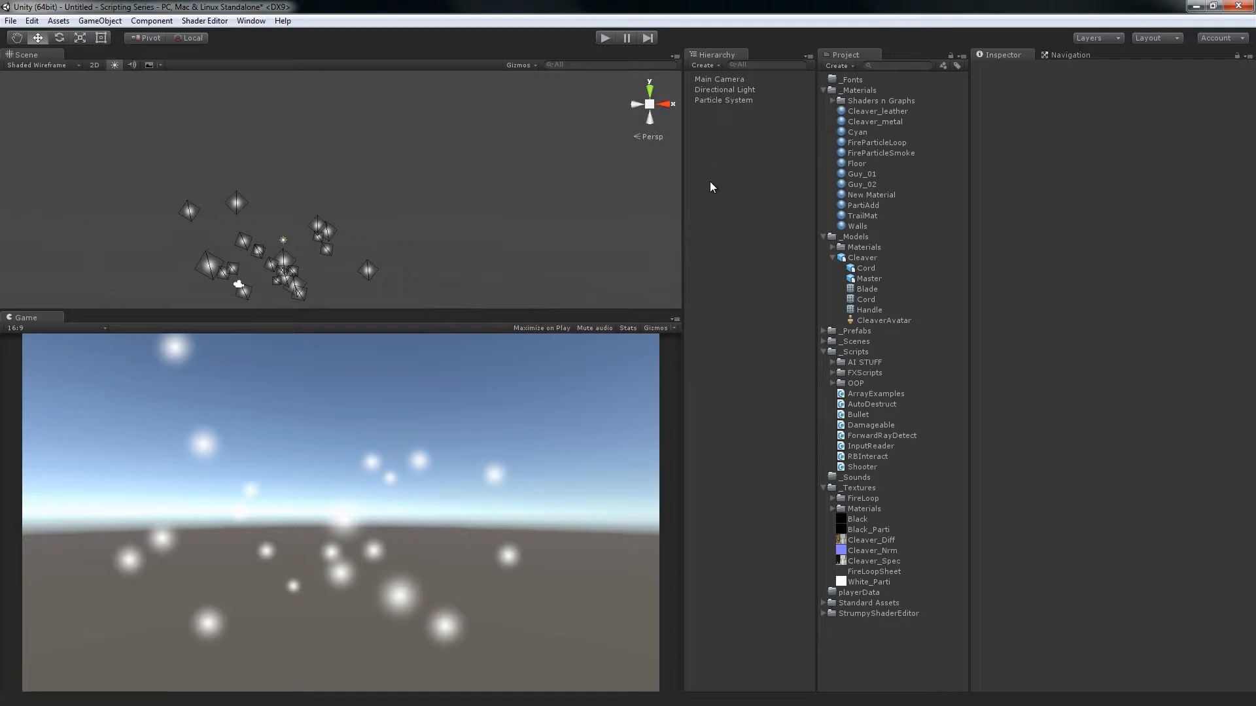
Create an empty game object and add a Wind Zone component to it
key(ctrl+shift+n)
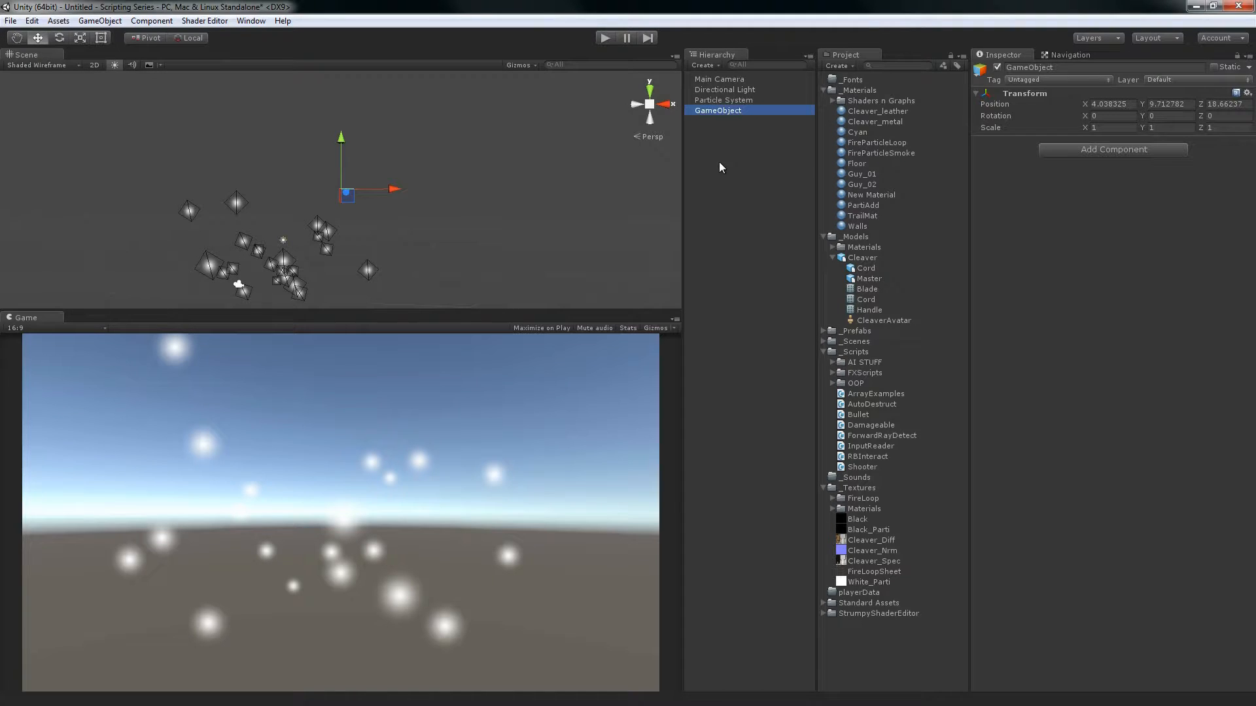
click(137, 22)
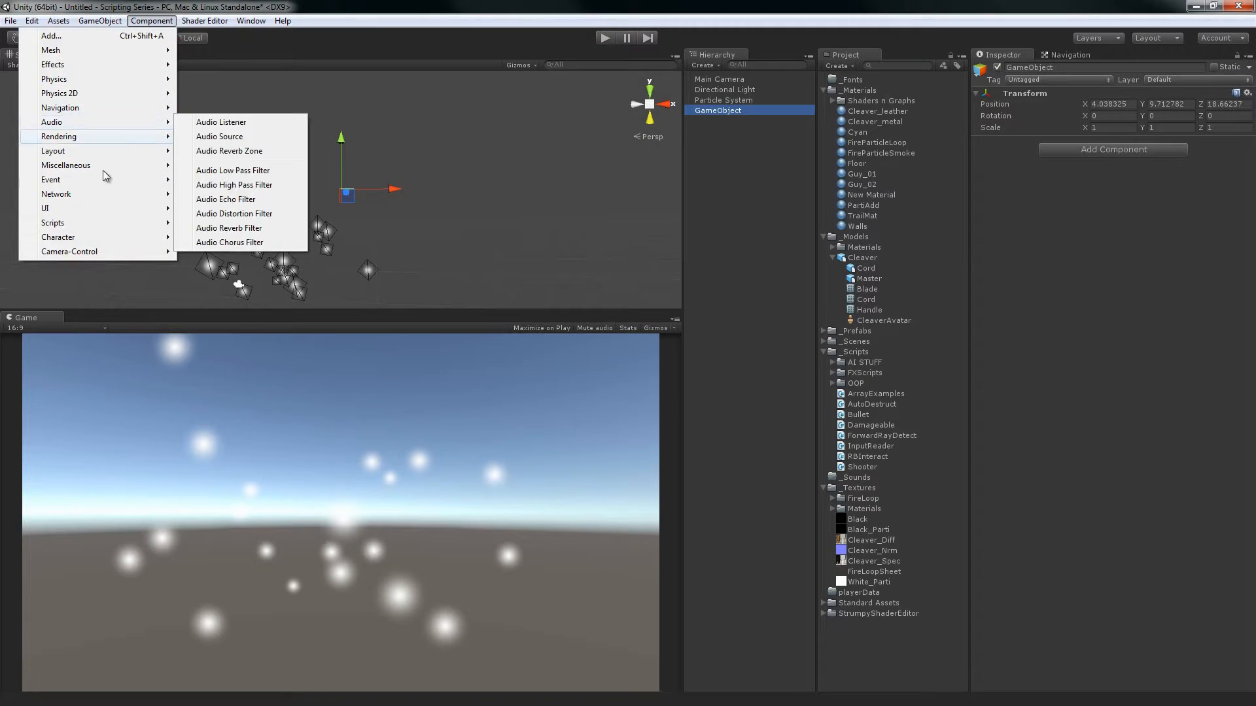
mouse_move(92, 89)
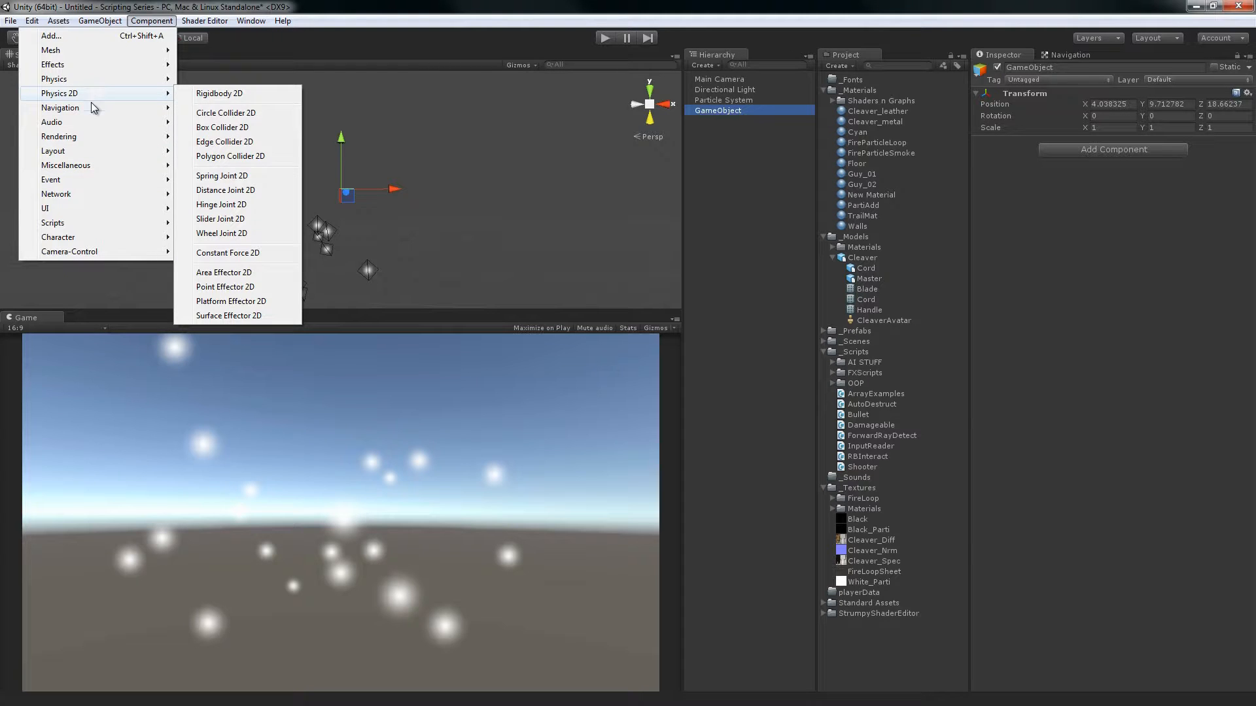
mouse_move(131, 166)
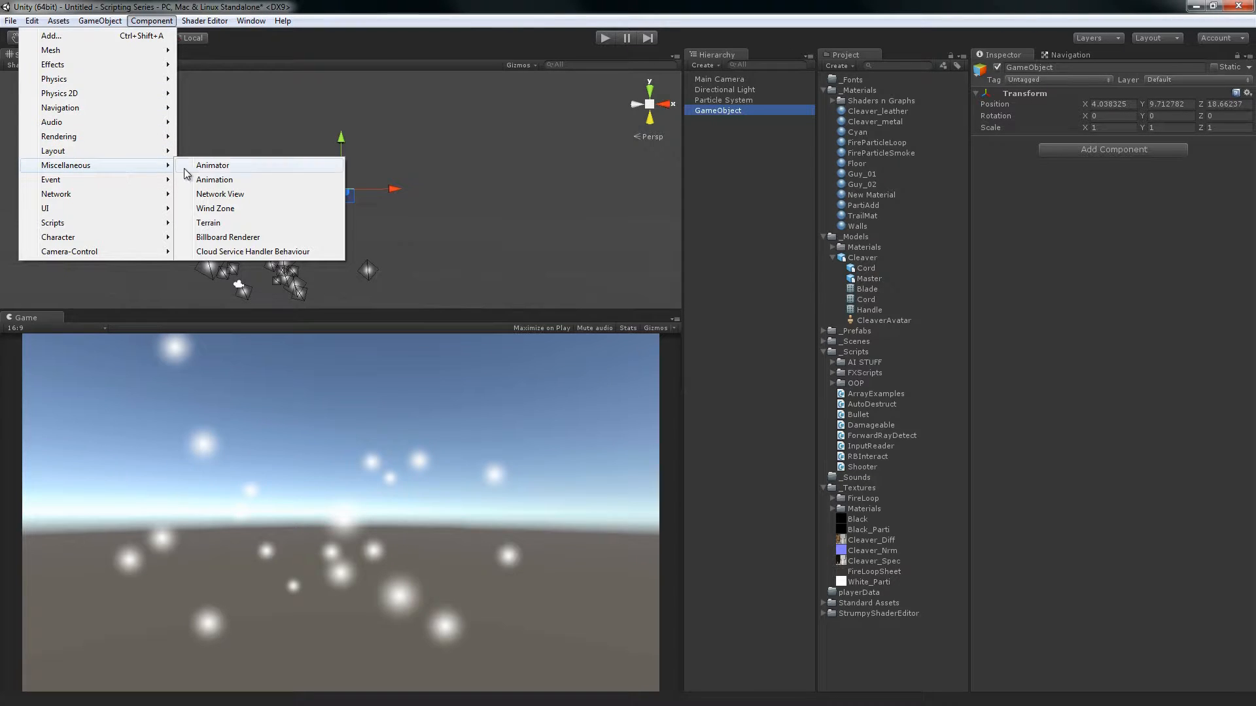
click(225, 211)
Move the wind zone object along the Z axis to about -9.1, past the particle system
alt+drag(431, 165, 619, 278)
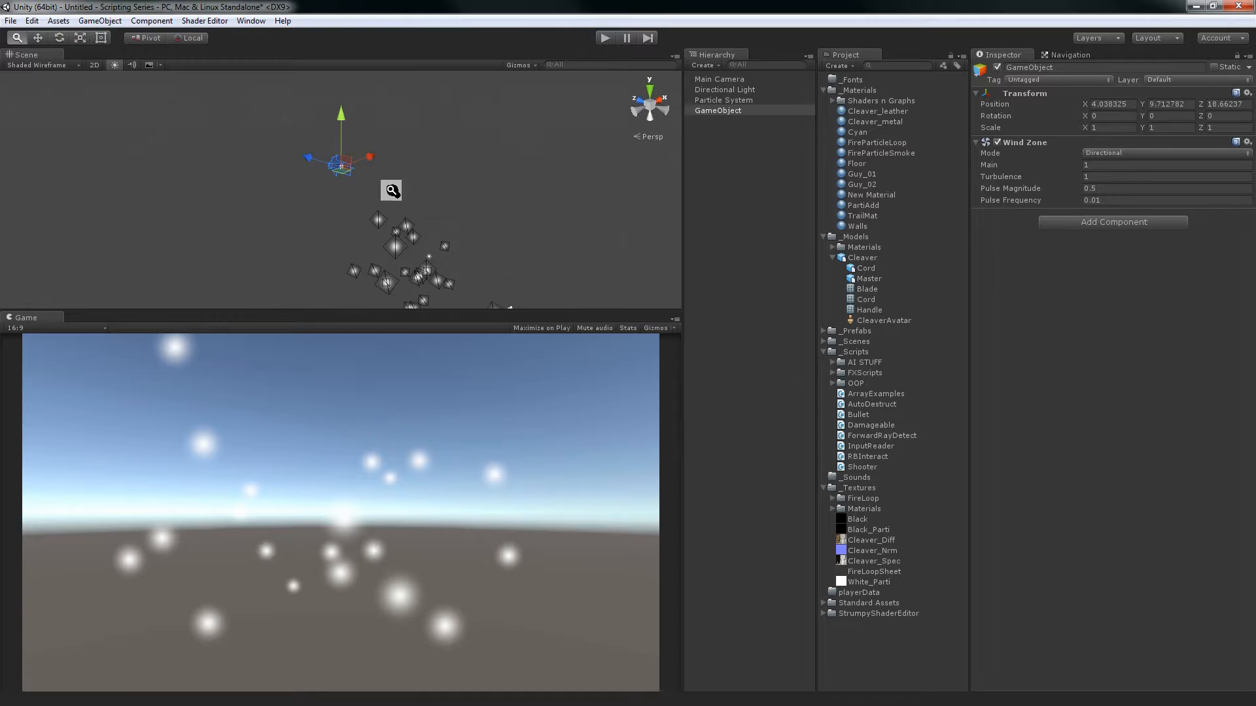
alt+drag(391, 191, 358, 143)
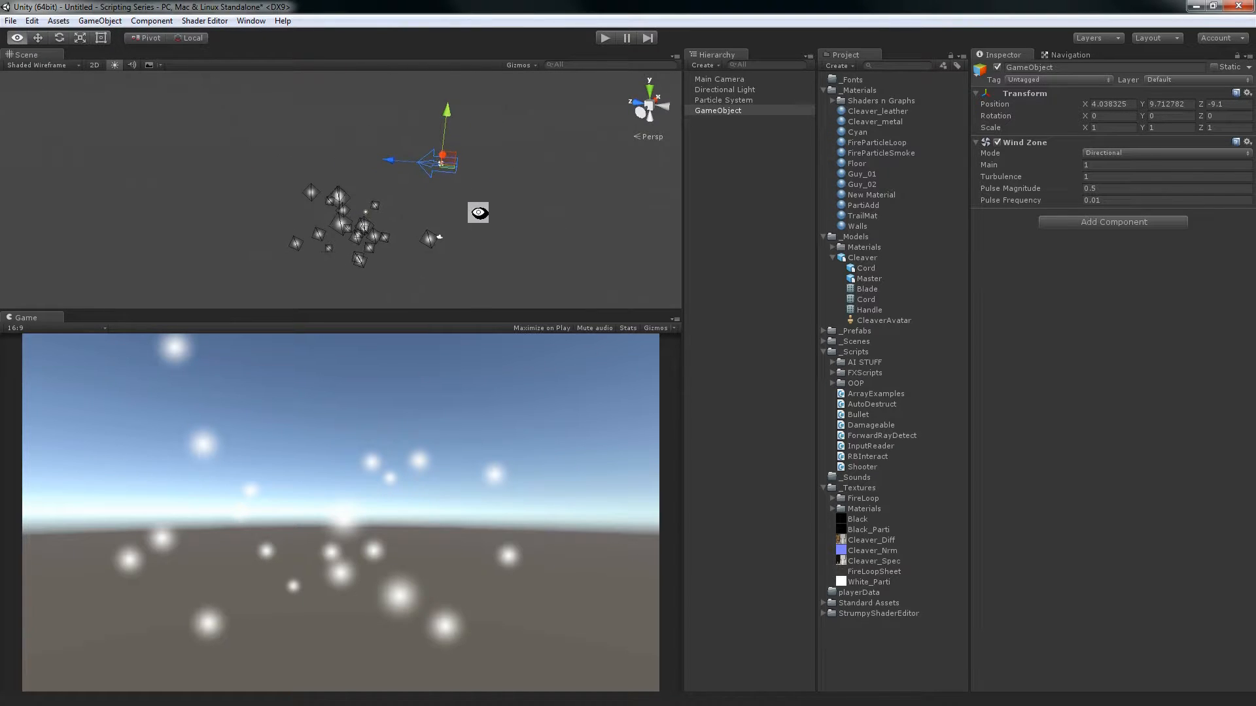
alt+drag(478, 213, 522, 180)
Select the Particle System, try an External Forces Multiplier of 0, and set the Multiplier to 1
click(708, 101)
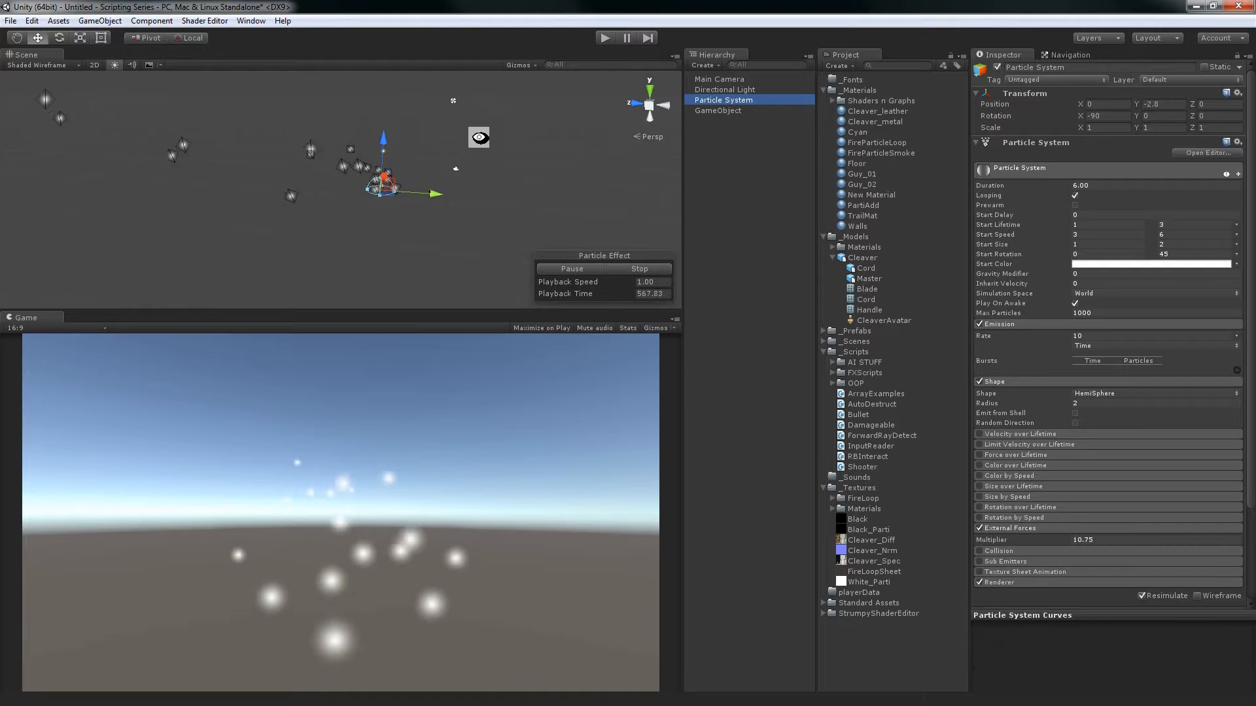
alt+right_drag(477, 131, 429, 125)
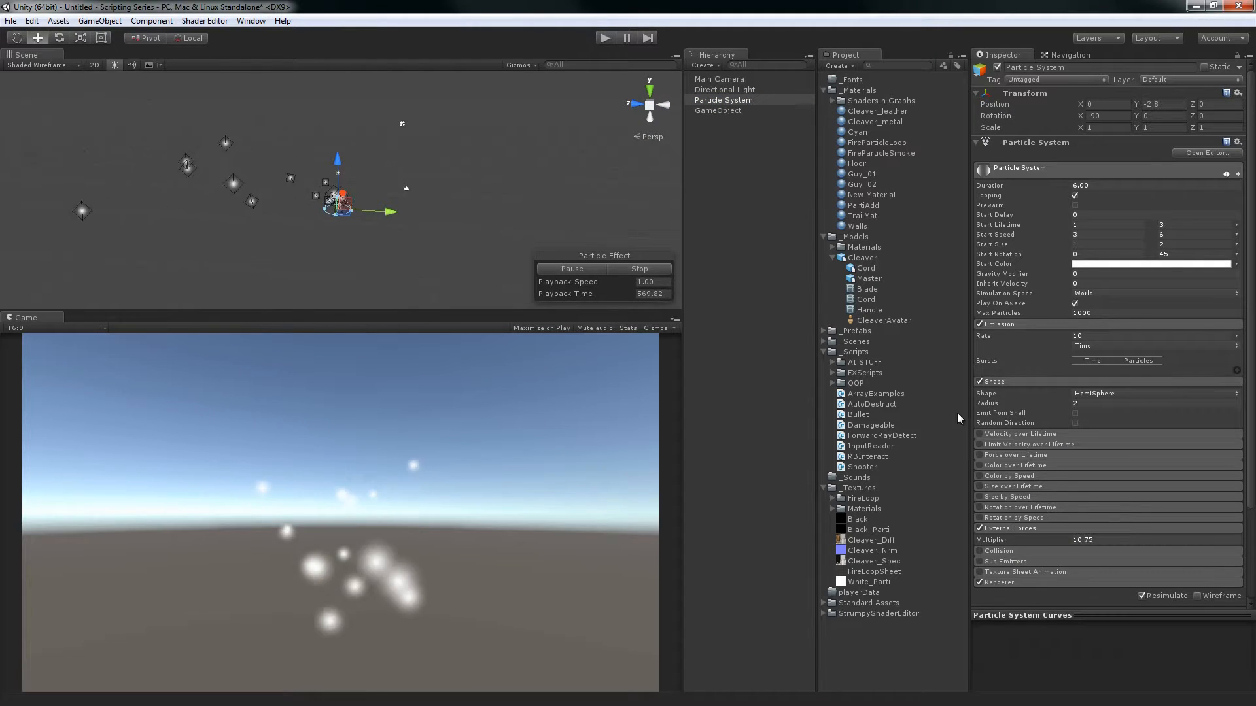
click(1133, 540)
key(BackSpace)
key(BackSpace)
key(BackSpace)
key(BackSpace)
key(BackSpace)
text(0)
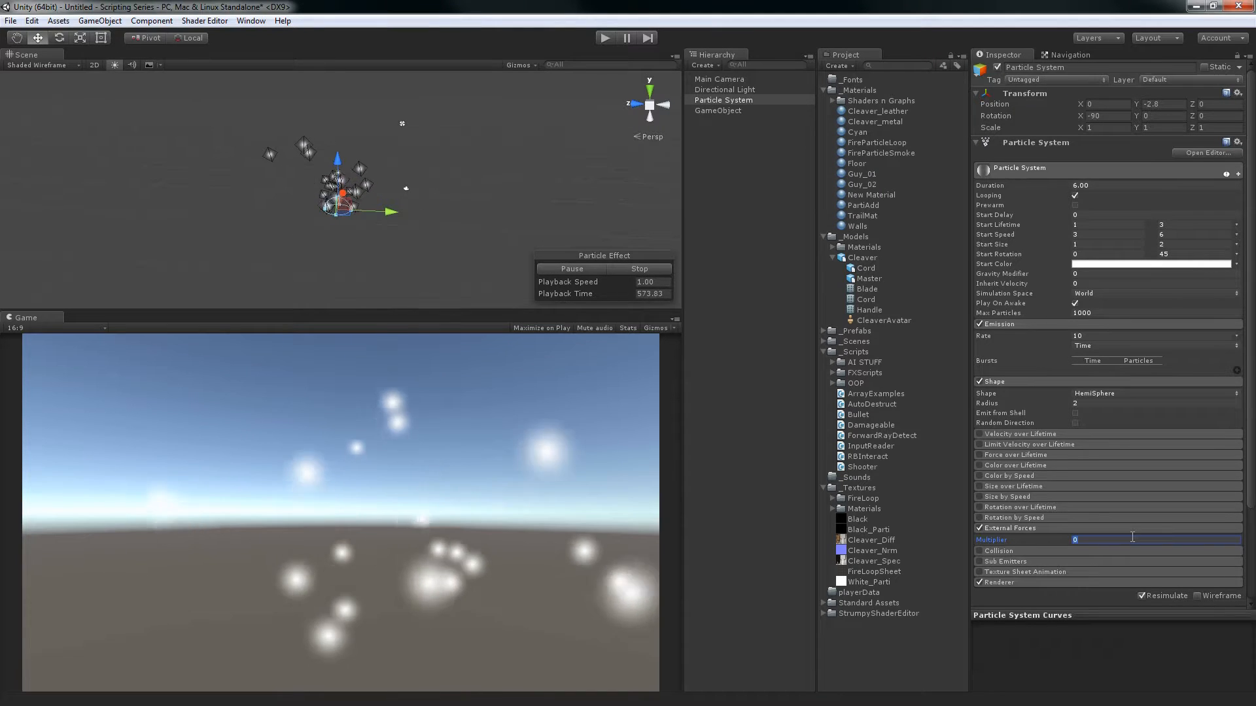
double_click(1133, 537)
text(1)
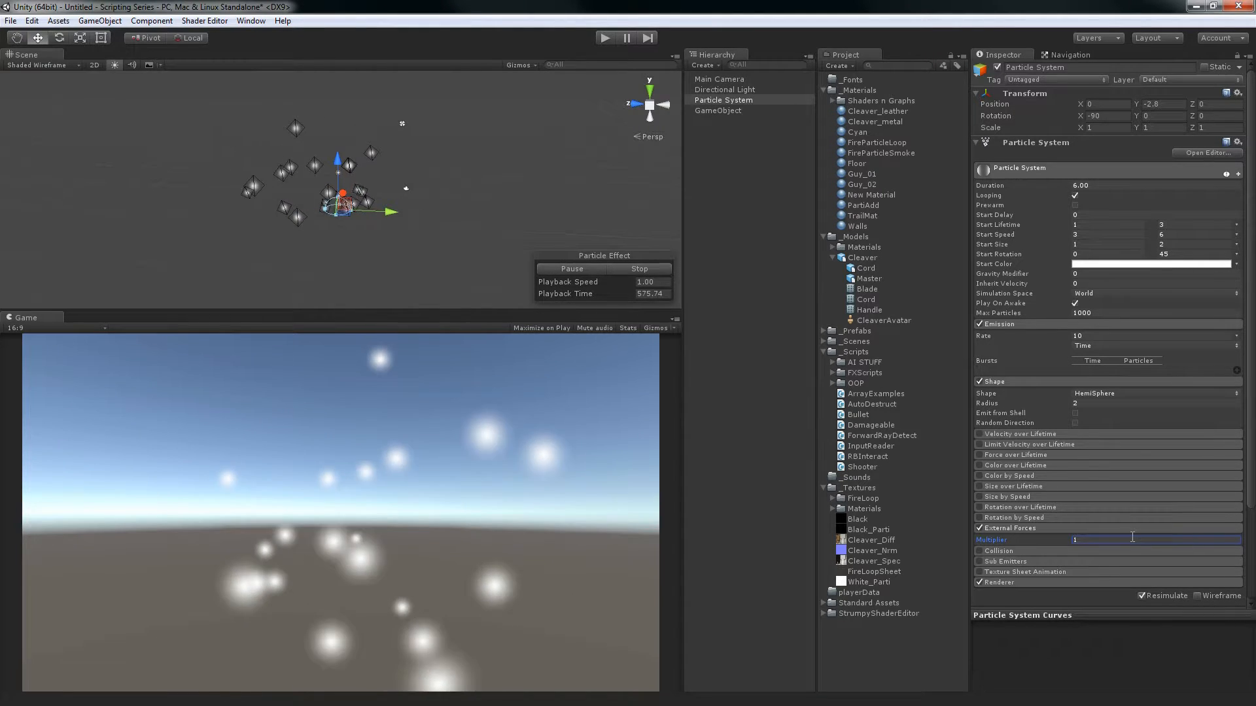
text(3)
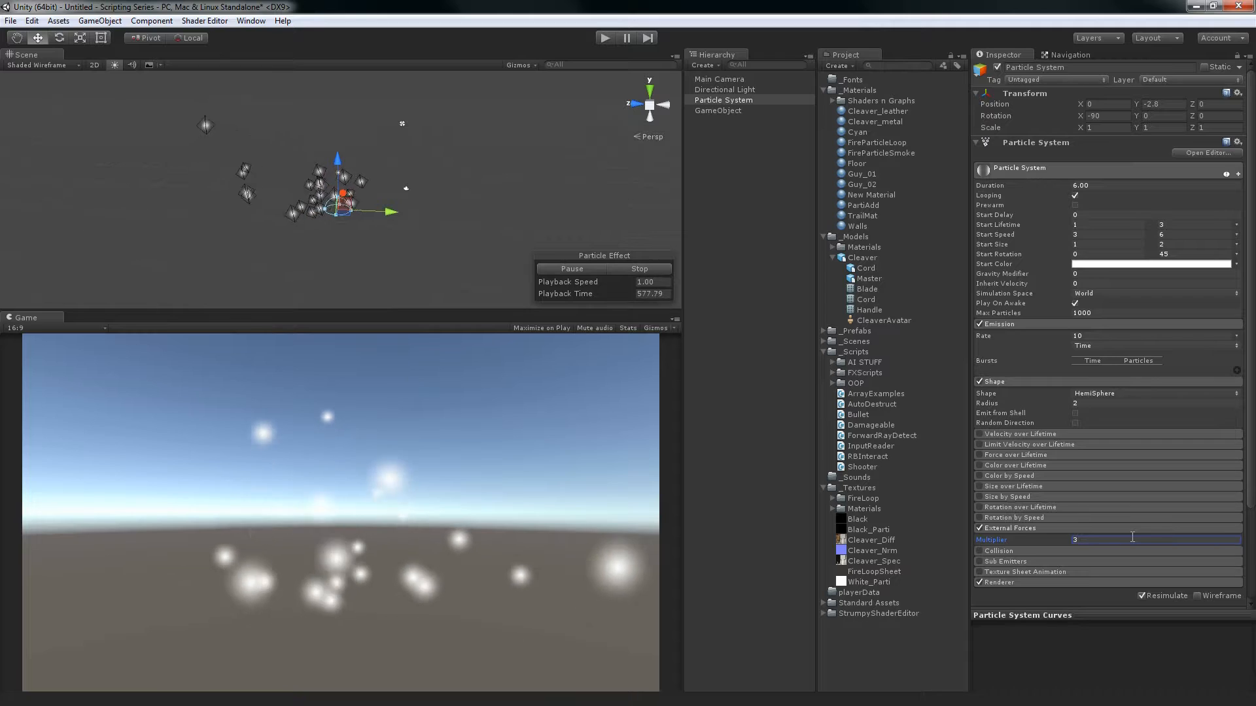
Set the External Forces Multiplier to 3 and reposition the wind zone object at about X -1.42, Z -13.14
click(718, 110)
alt+drag(481, 169, 424, 229)
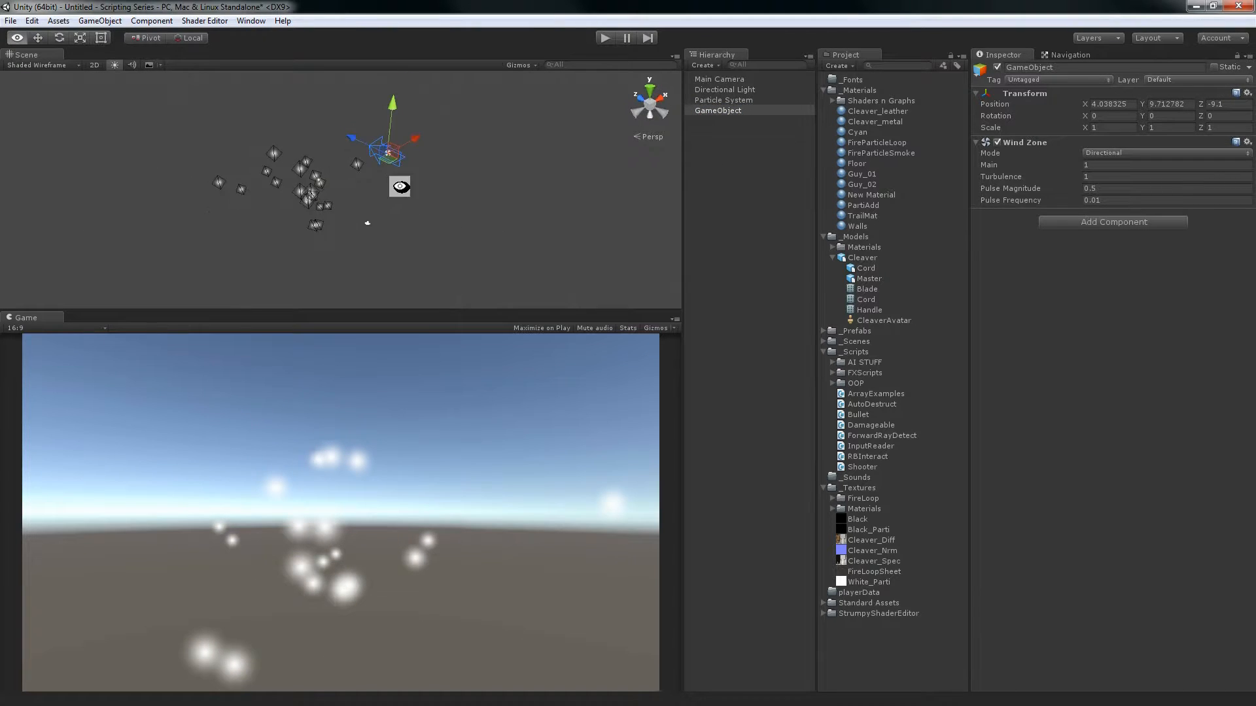
Test the wind in play mode by moving the wind zone to about Z 16.5 and rotating it about 158° around Y, then stop playing
click(603, 39)
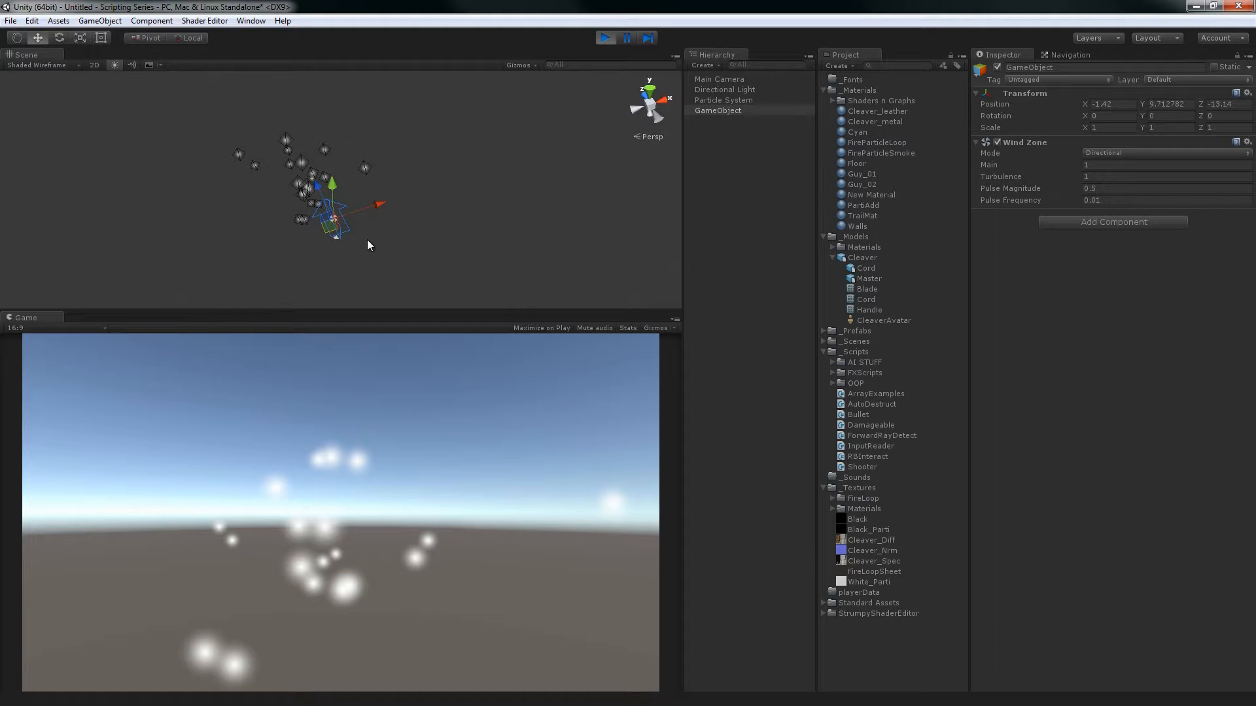
alt+drag(368, 239, 218, 194)
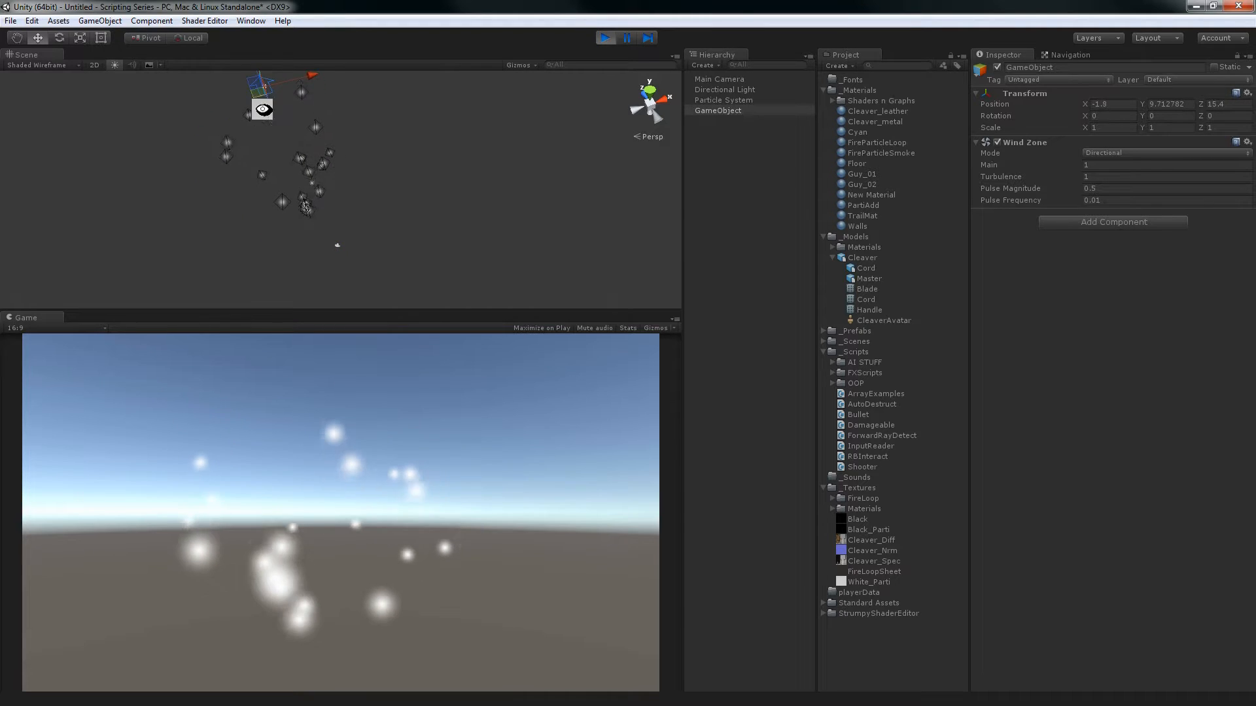
alt+drag(262, 109, 392, 166)
key(e)
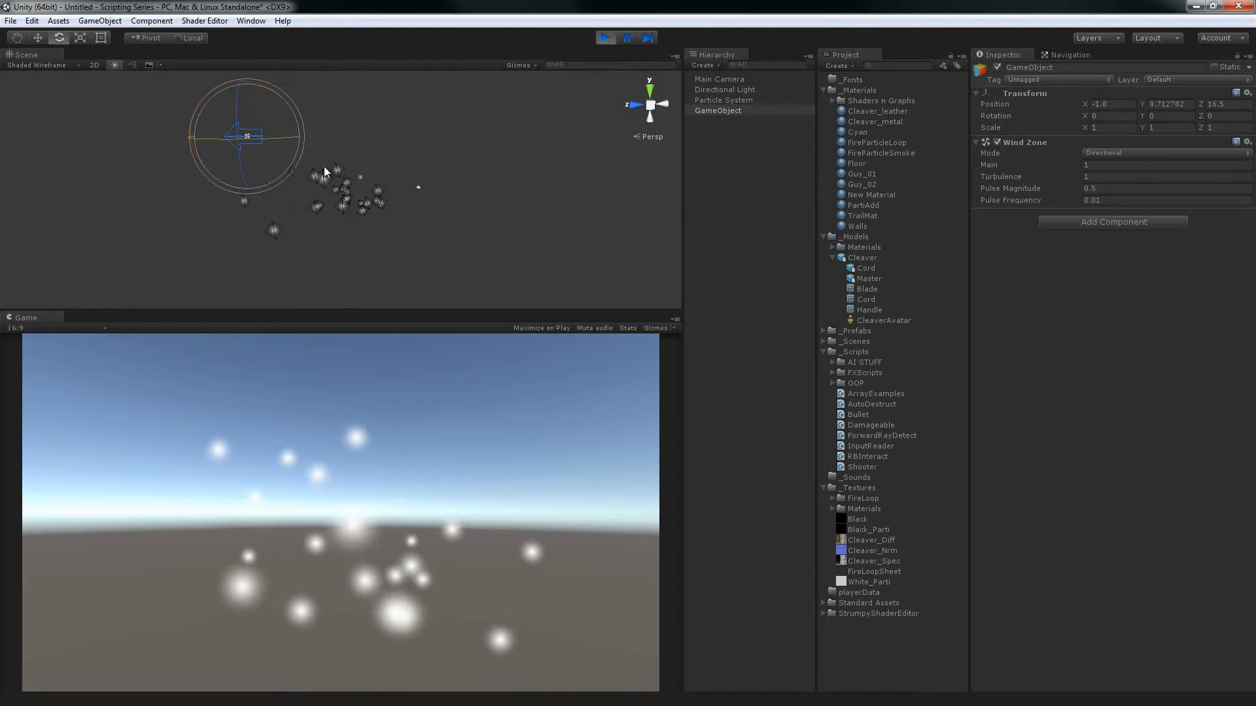
drag(292, 136, 126, 113)
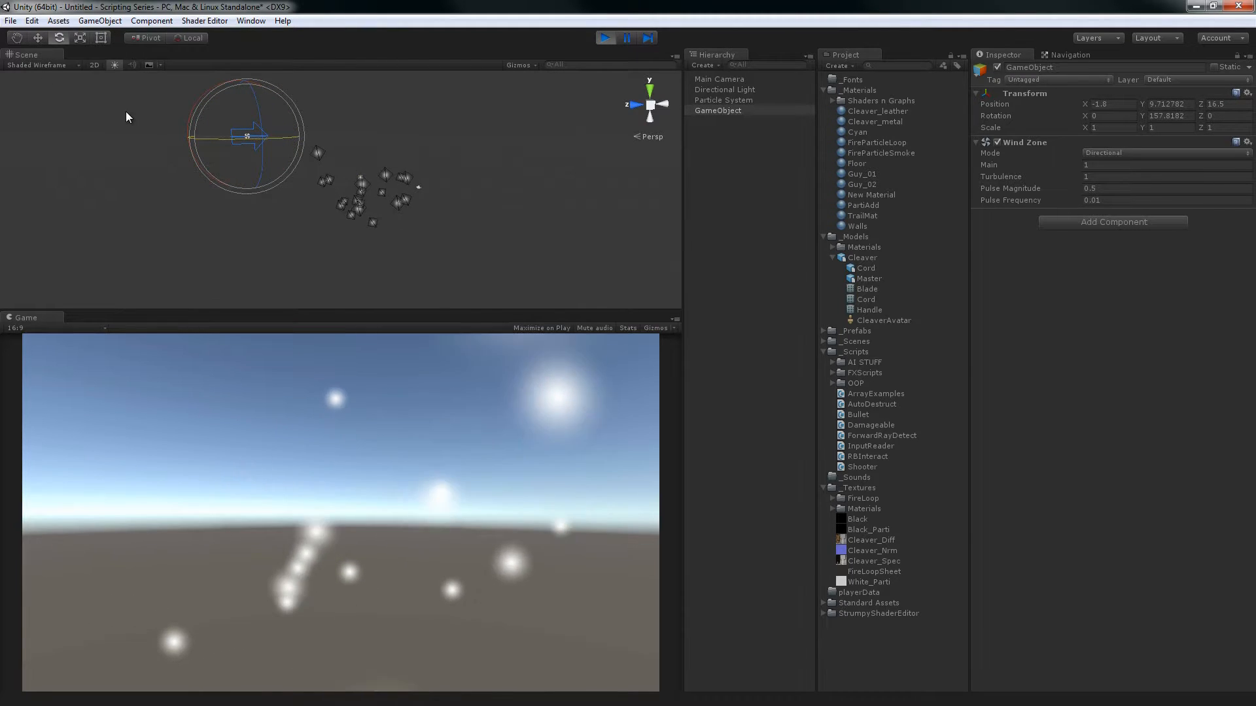
alt+drag(406, 152, 386, 227)
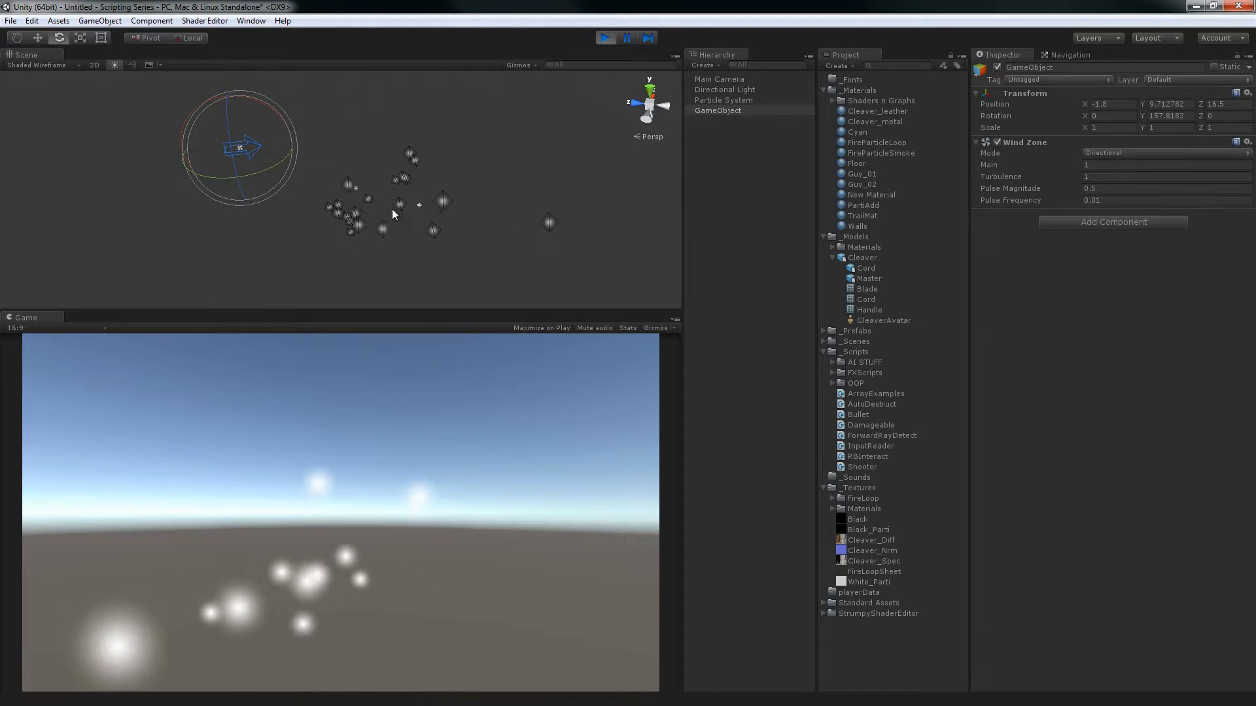
click(607, 42)
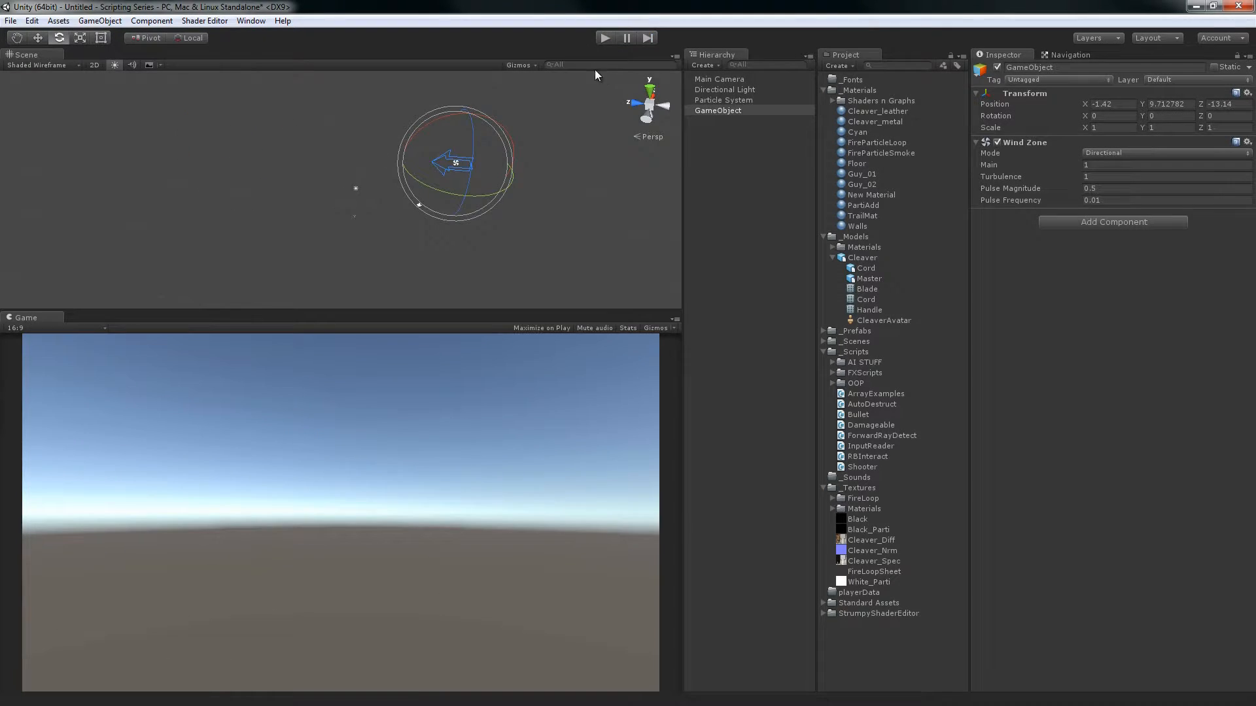
Delete the wind zone game object and select the Particle System
drag(567, 274, 442, 138)
key(Delete)
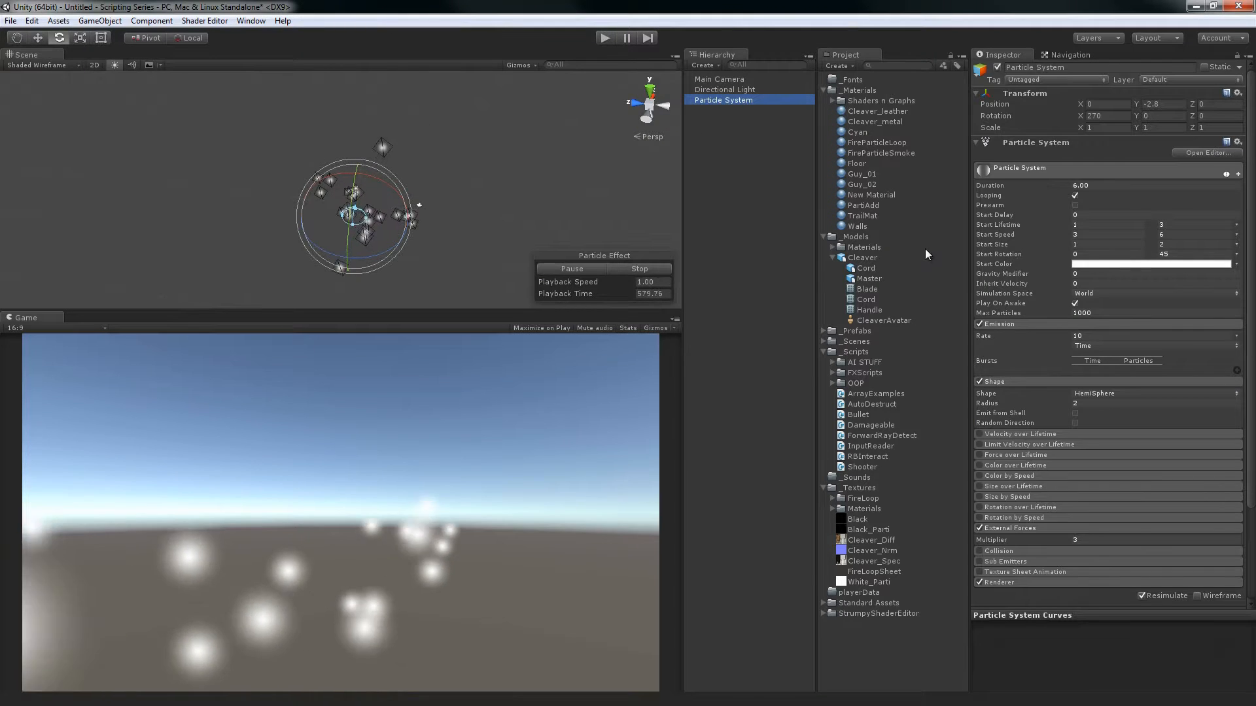
scroll(1109, 351, down, 3)
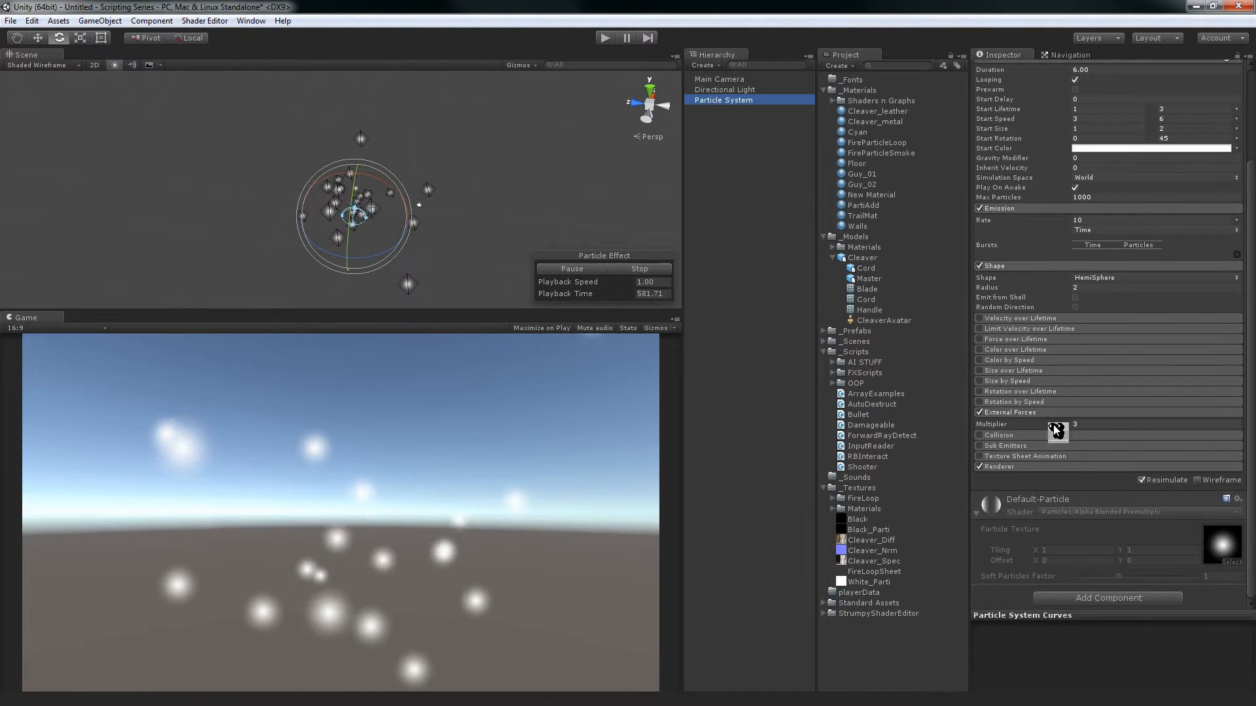
Disable the External Forces module, and expand and enable the Collision module
click(1076, 425)
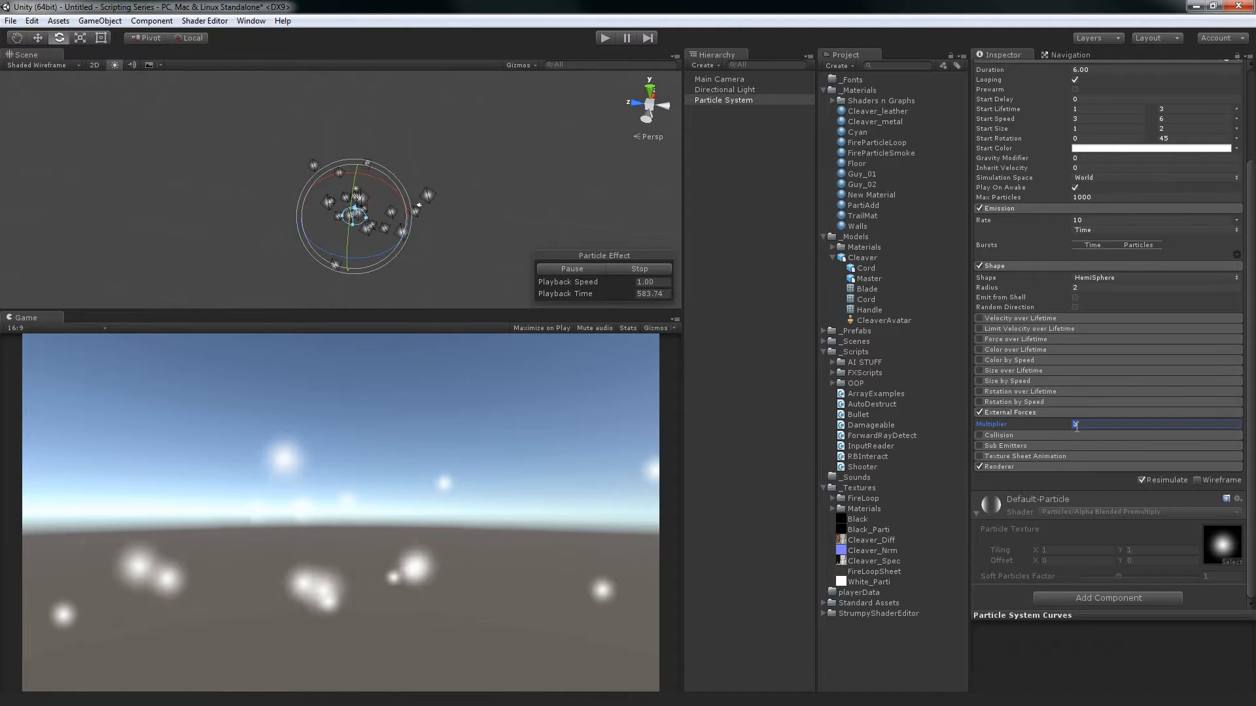
click(979, 412)
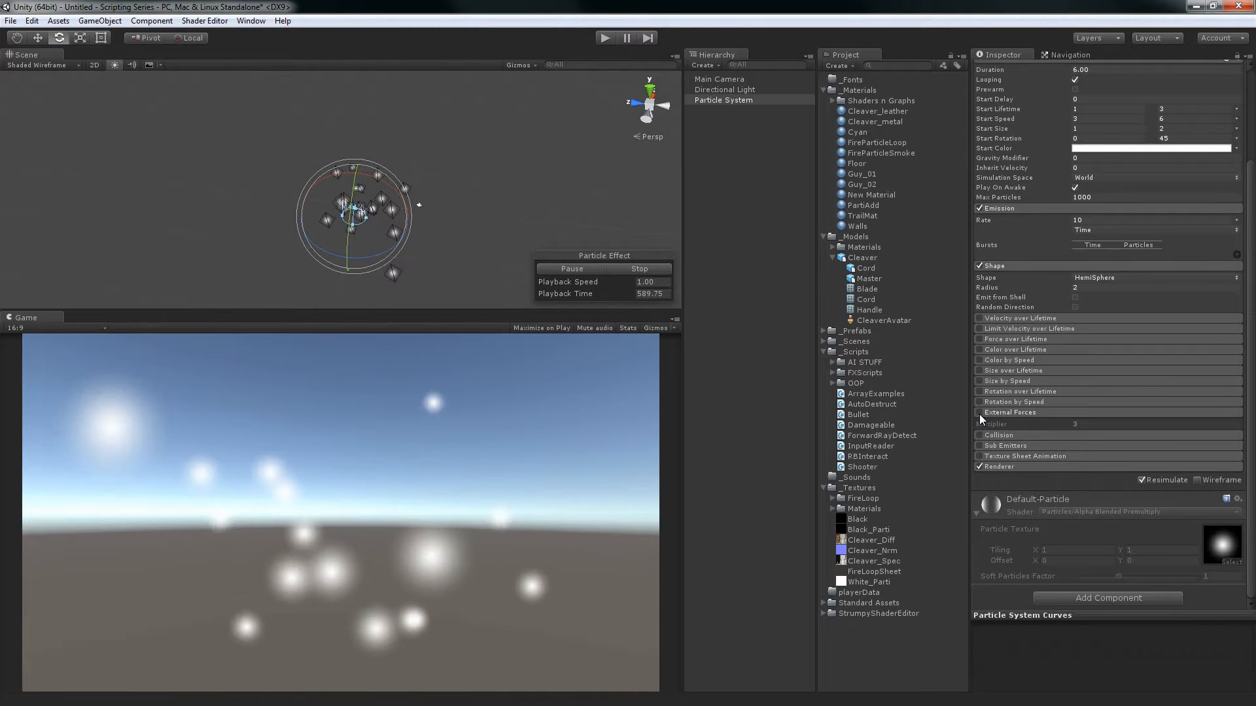
click(1002, 412)
click(999, 435)
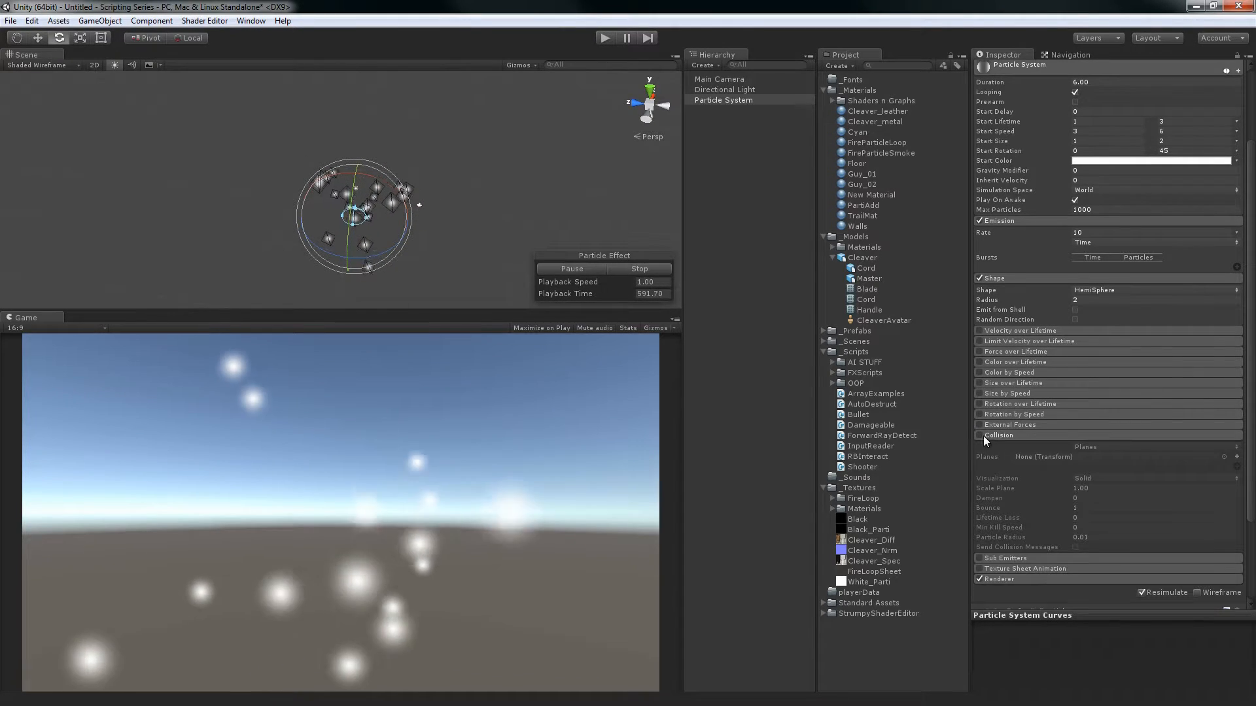
click(979, 435)
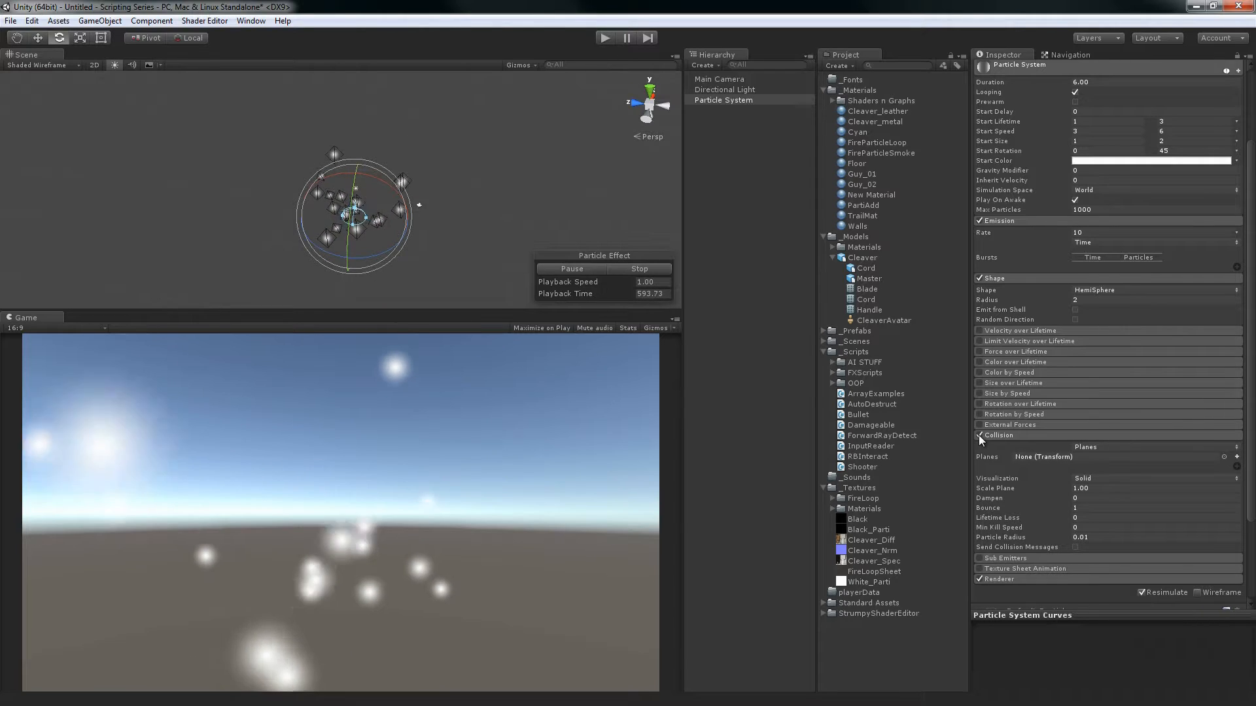
Create a 3D sphere in the scene and place it at position 0, 0, 0 with zero rotation
click(720, 304)
right_click(720, 304)
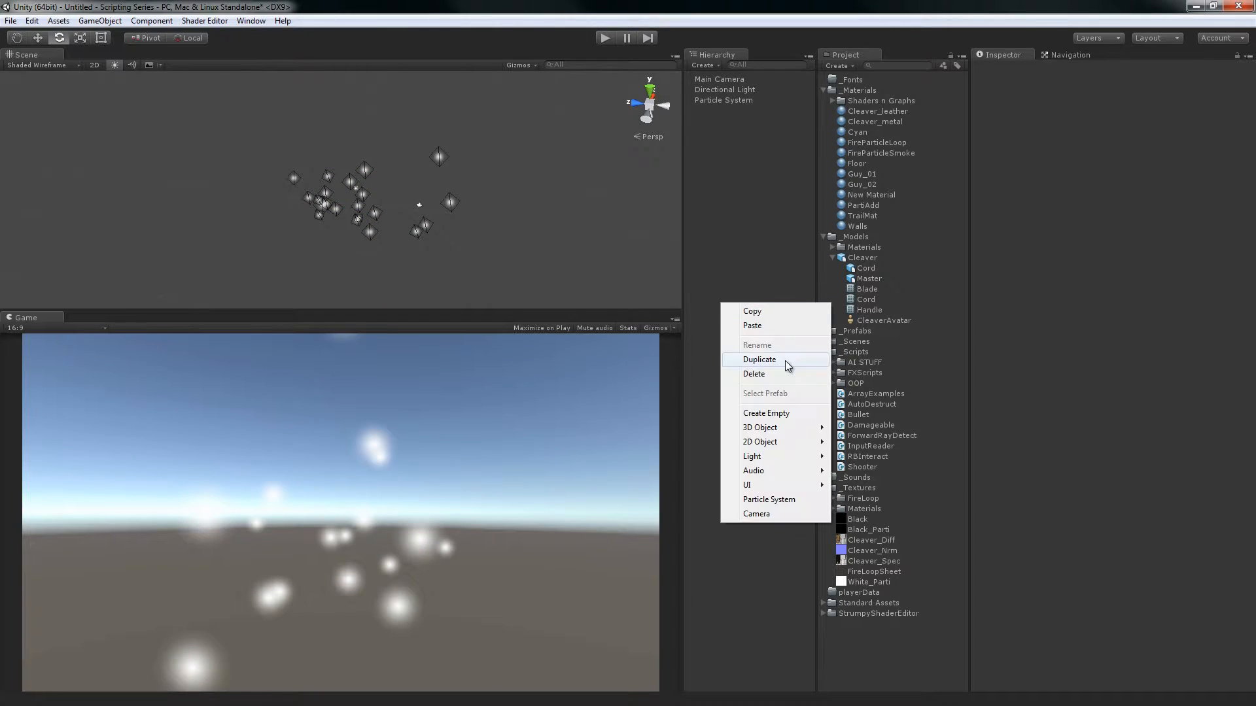
mouse_move(796, 431)
click(661, 443)
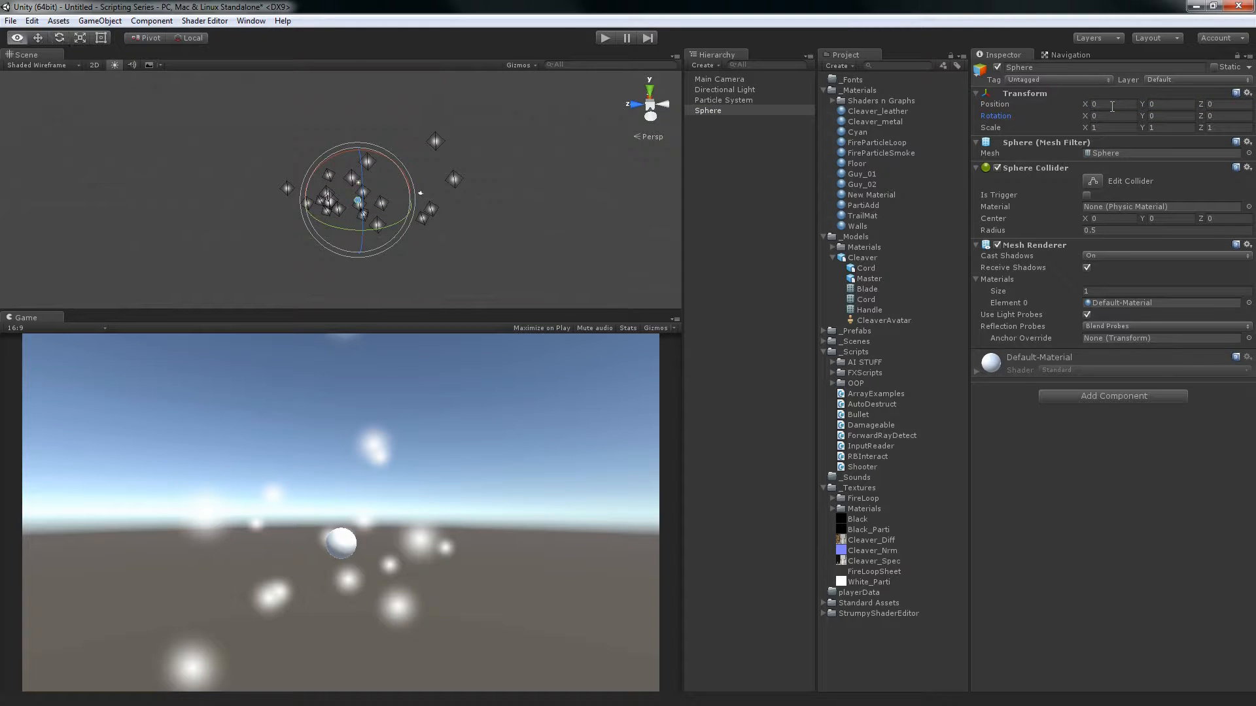
alt+drag(477, 98, 477, 108)
Scale the sphere uniformly to about 10.76 and raise it above the particle system to about Y 14.78
key(r)
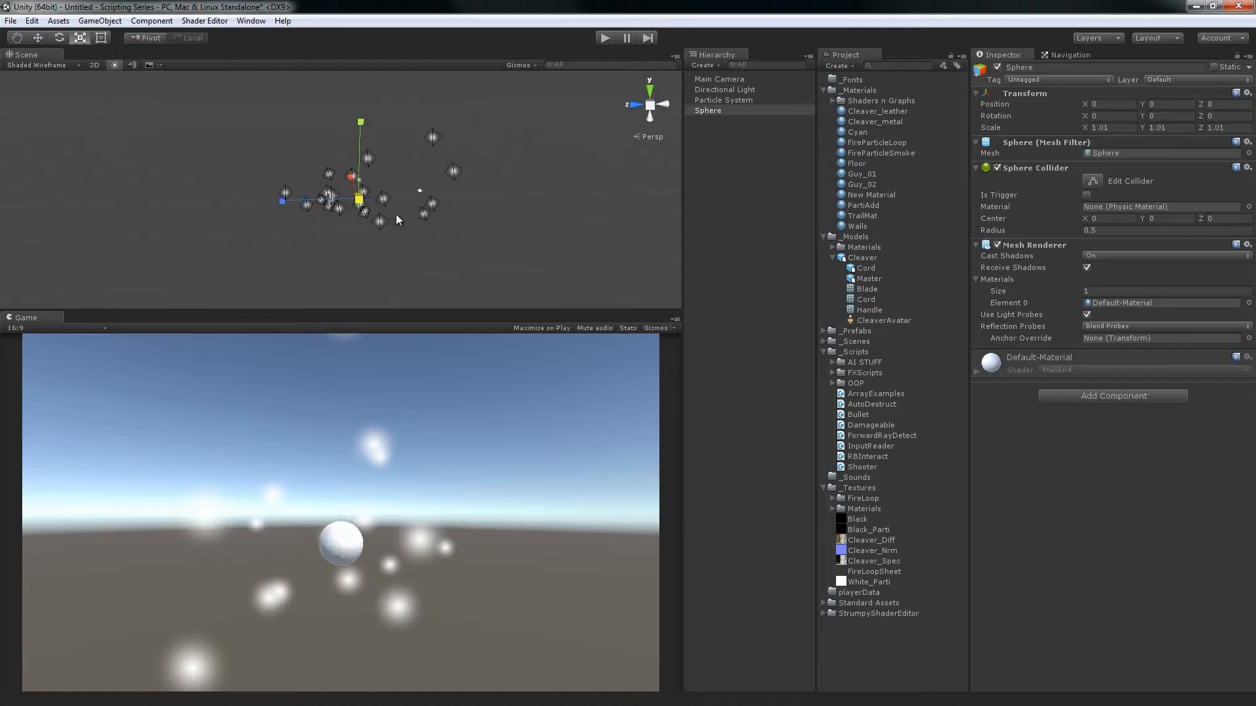
drag(358, 200, 983, 407)
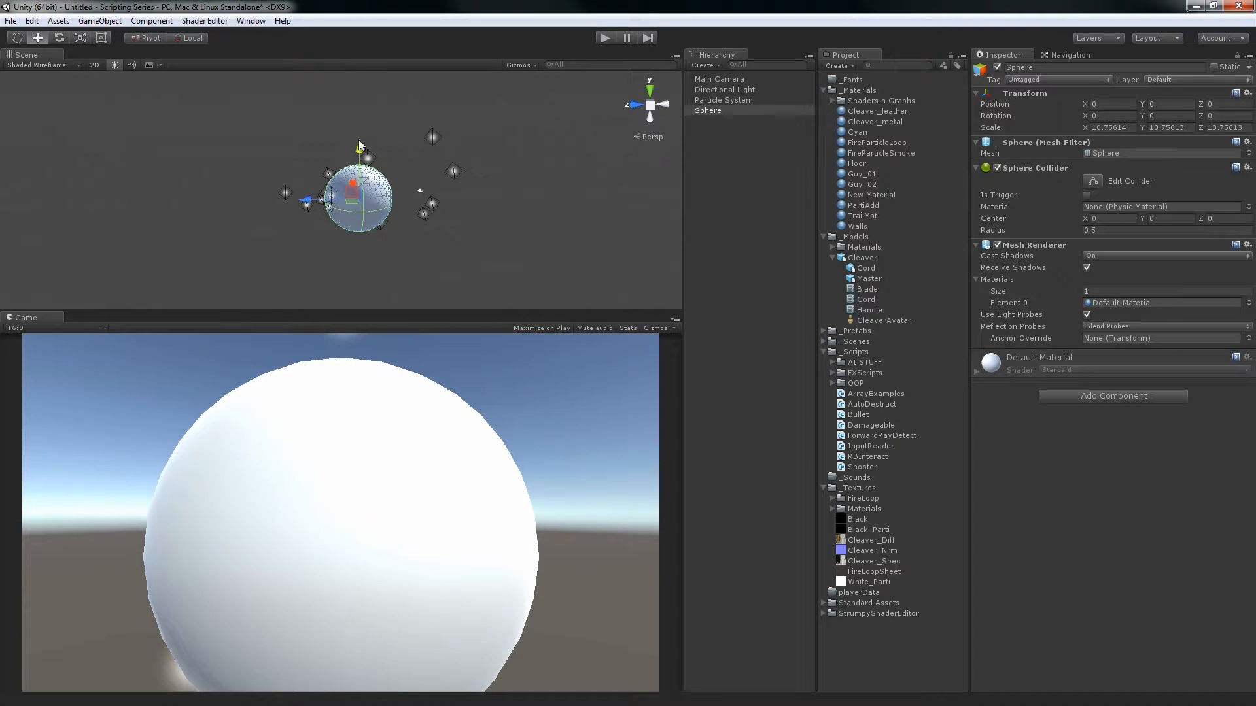
drag(358, 139, 350, 66)
Change the Particle System's emitter shape to Cone and move the sphere away along Z to about -51.82
click(772, 100)
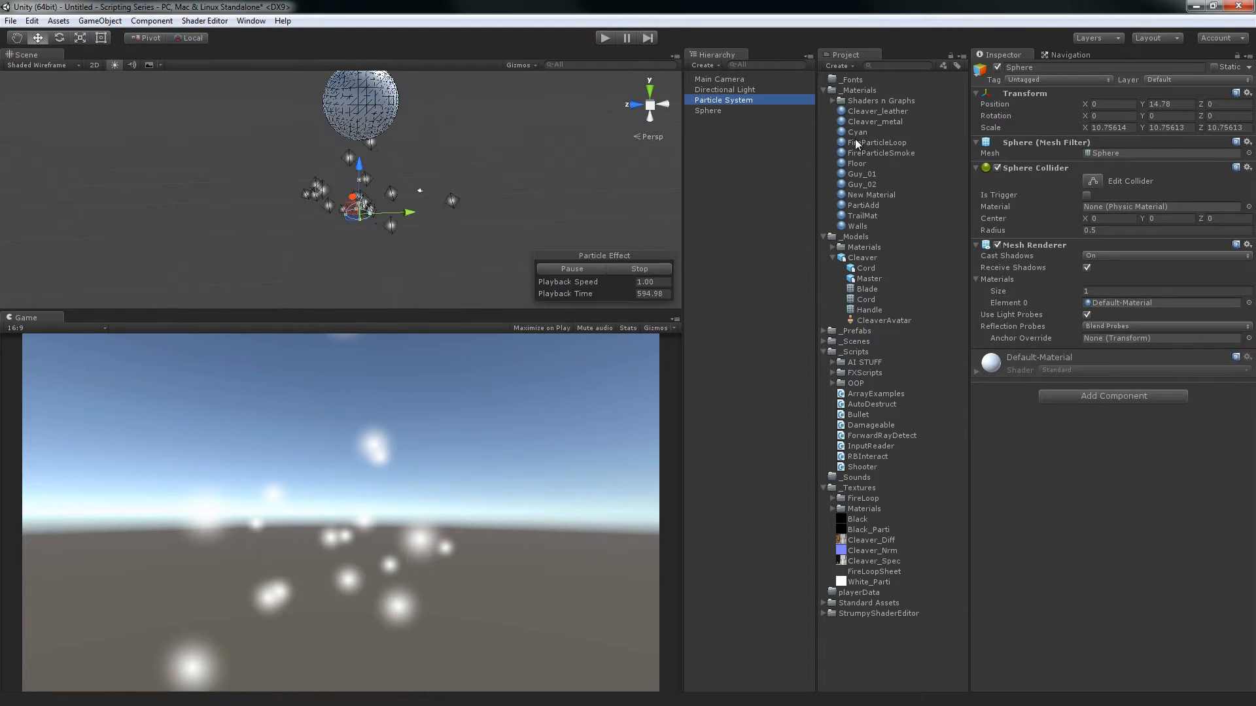
click(1112, 394)
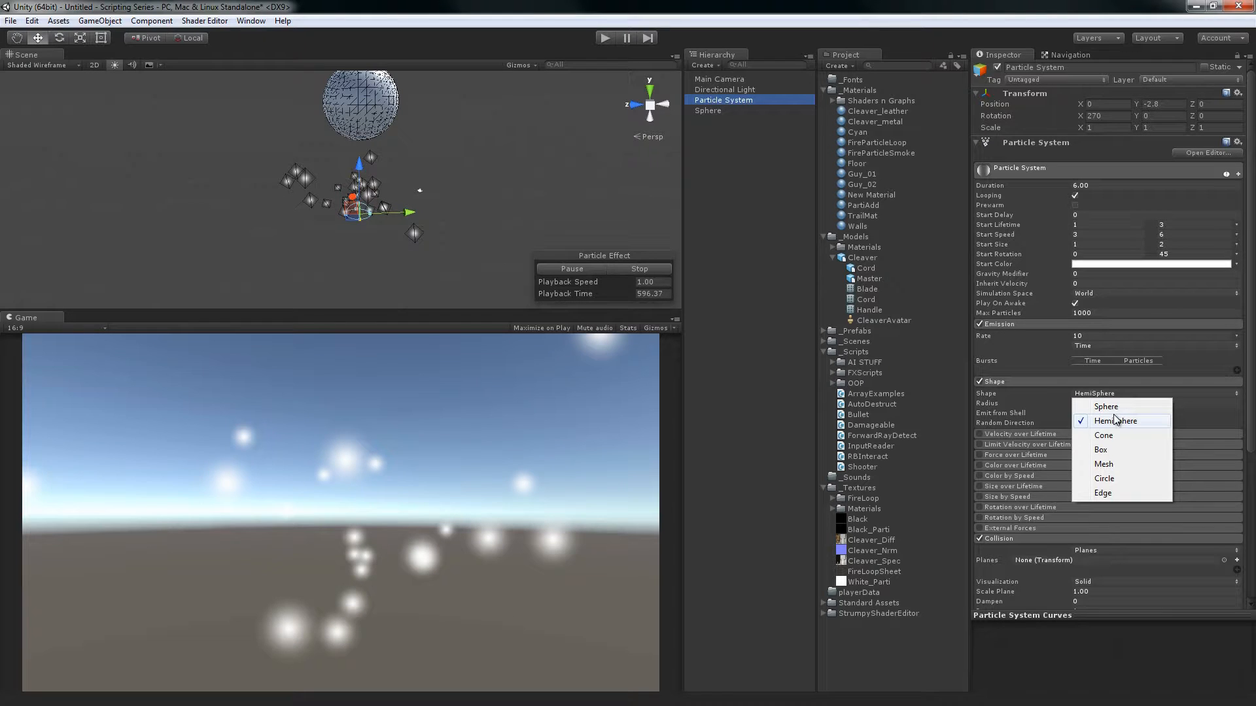
click(1106, 435)
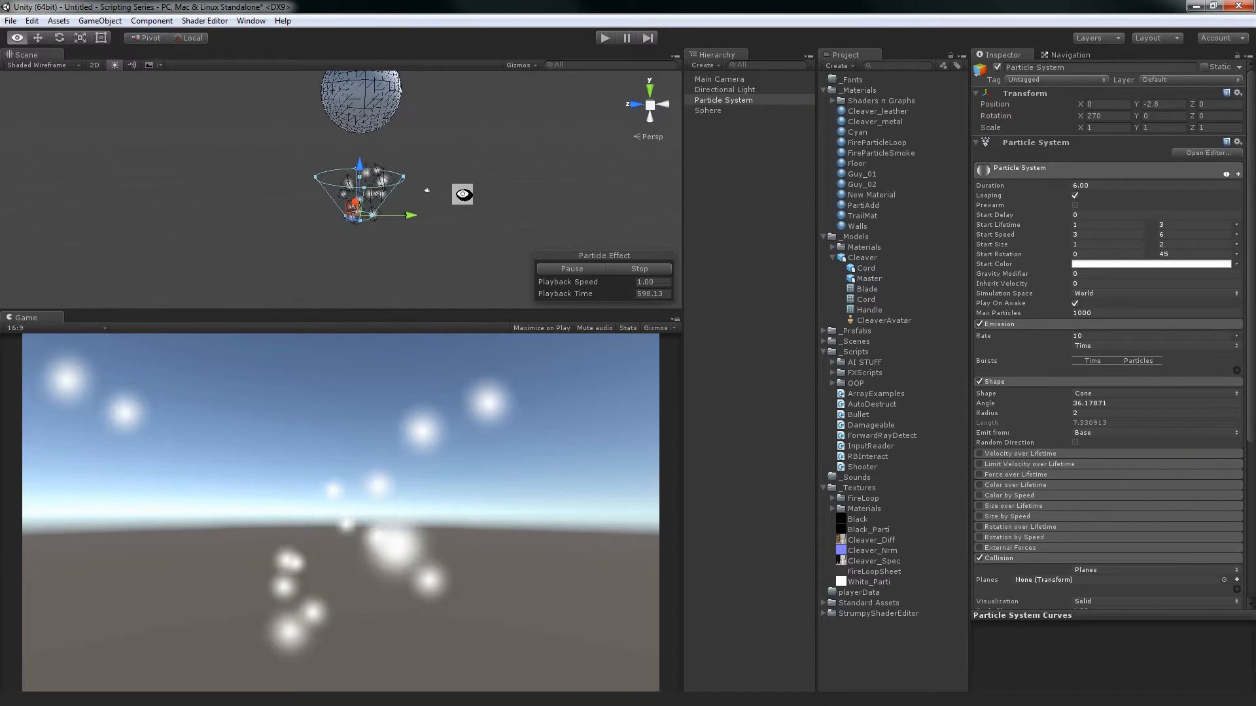
click(320, 95)
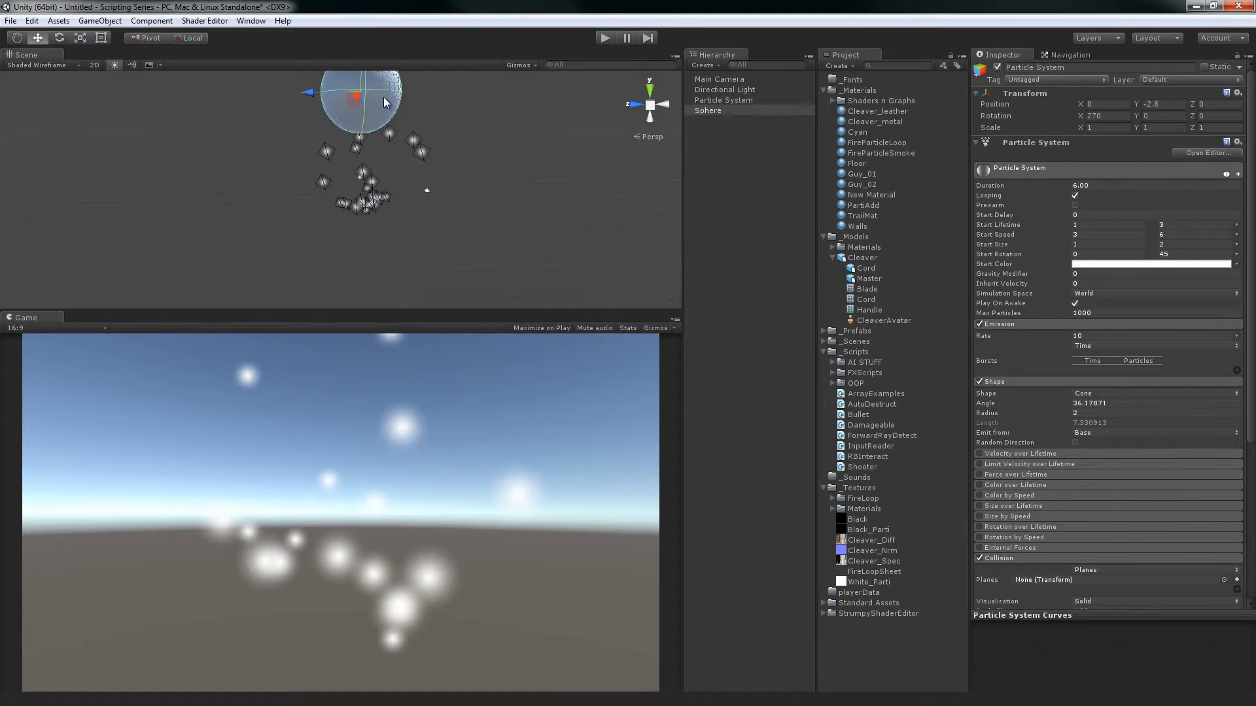
drag(321, 97, 621, 141)
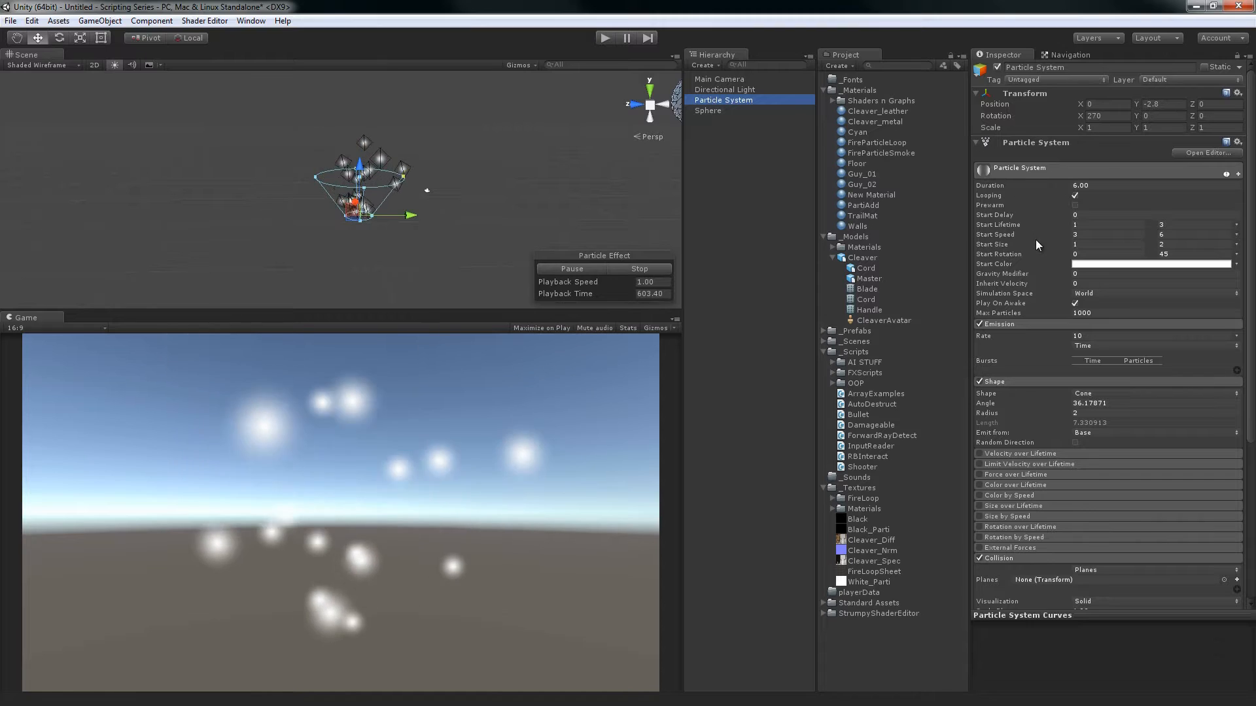
Raise the Particle System's minimum Start Speed to 14.89 and narrow the cone's angle to about 6.35
click(1002, 236)
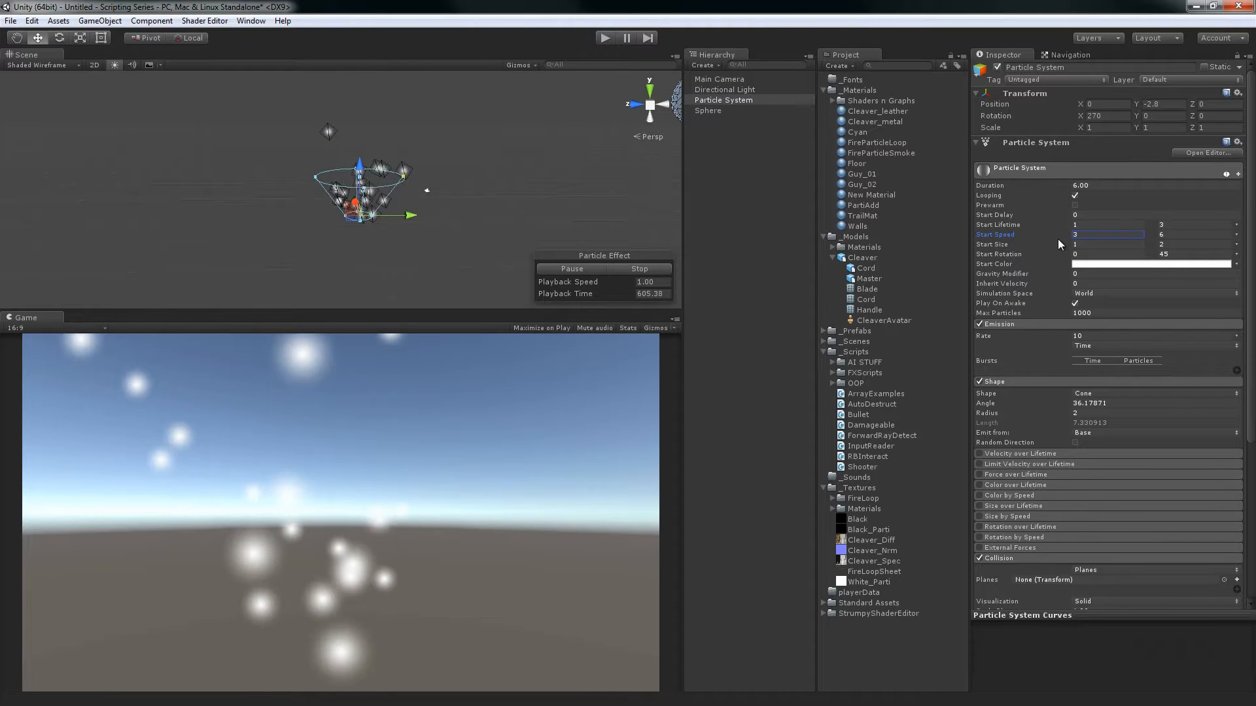
drag(1072, 238, 98, 232)
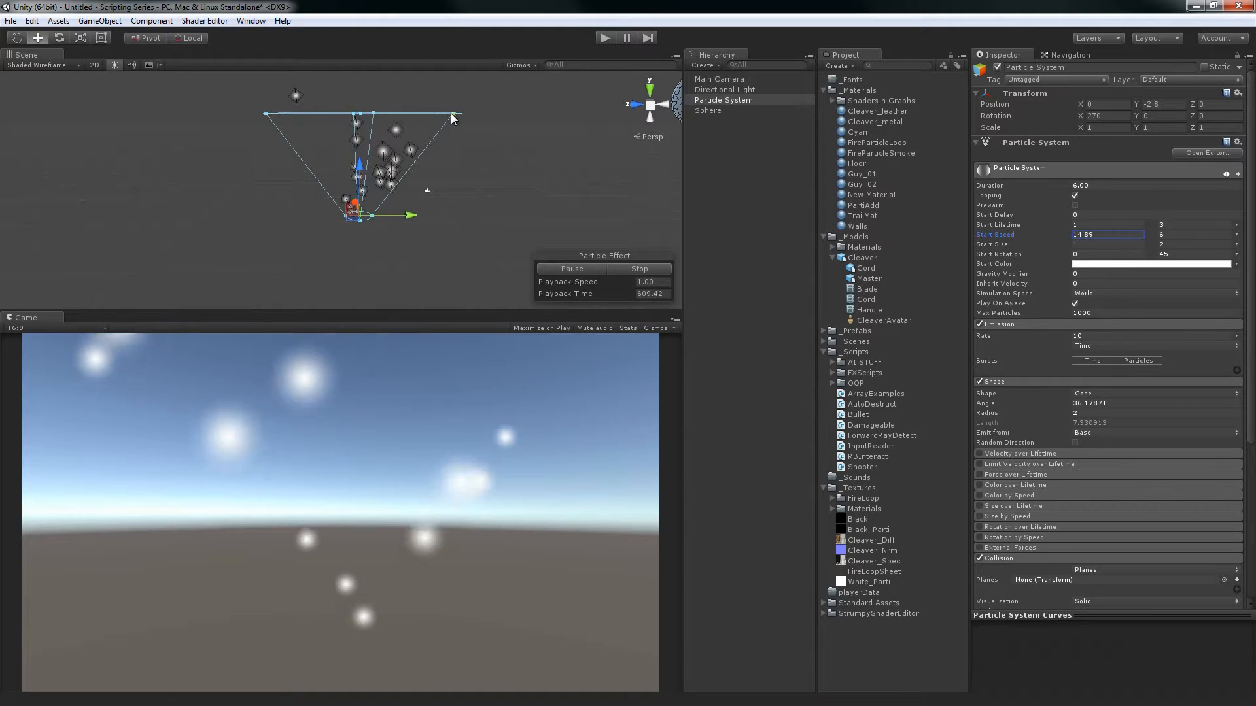
drag(451, 115, 386, 108)
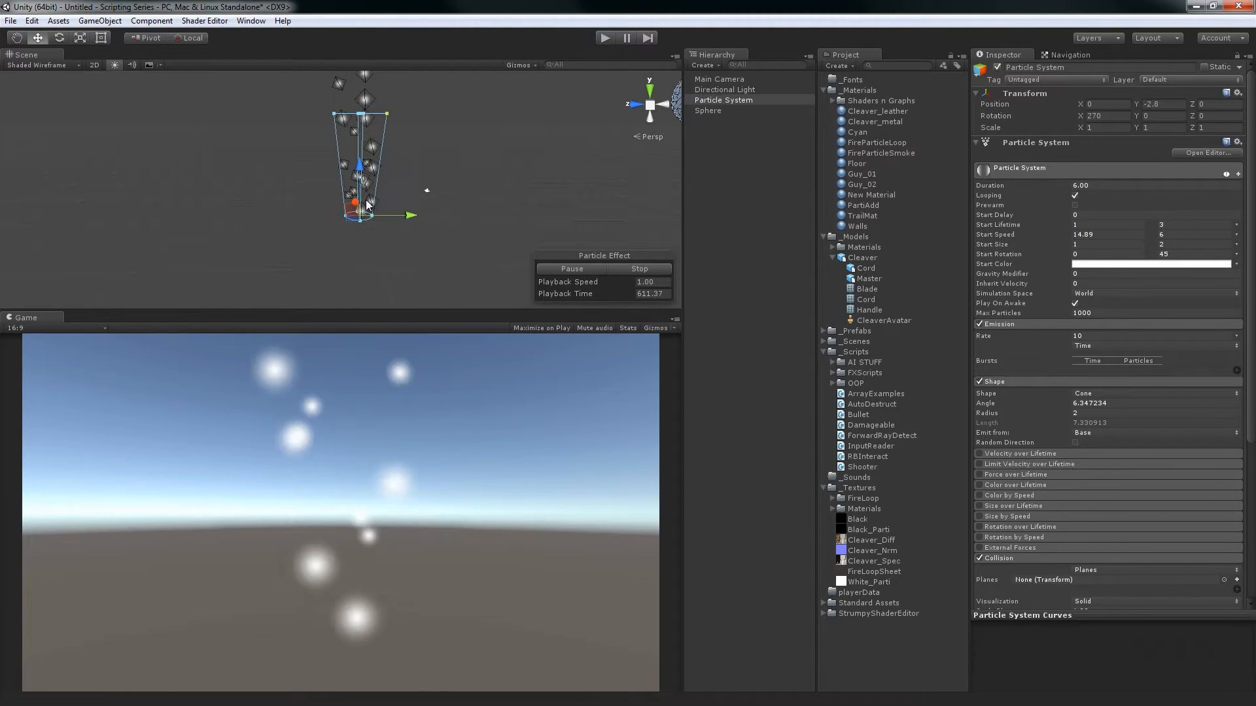
Shrink the emitter cone's base radius to about 0.57
drag(351, 212, 344, 221)
key(ctrl+z)
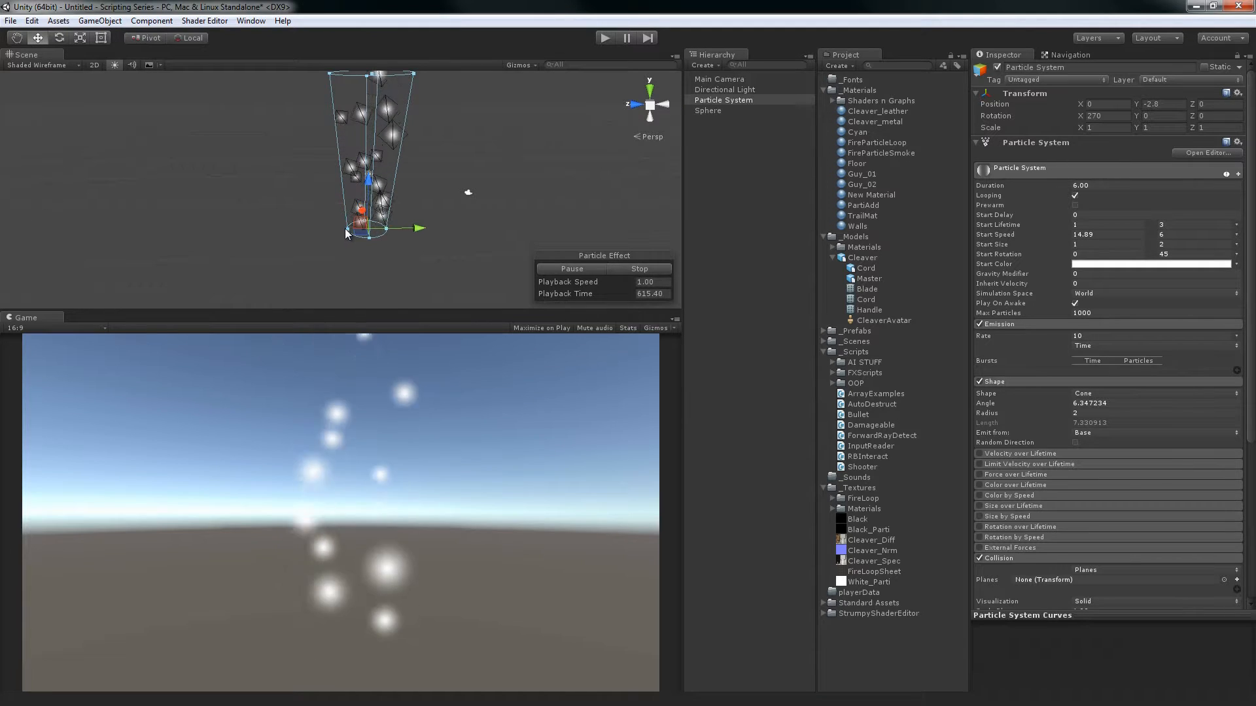
scroll(393, 223, down, 5)
alt+drag(392, 223, 435, 172)
Set the maximum Start Speed to 22.58 and the Emission Rate to 20
scroll(435, 172, down, 2)
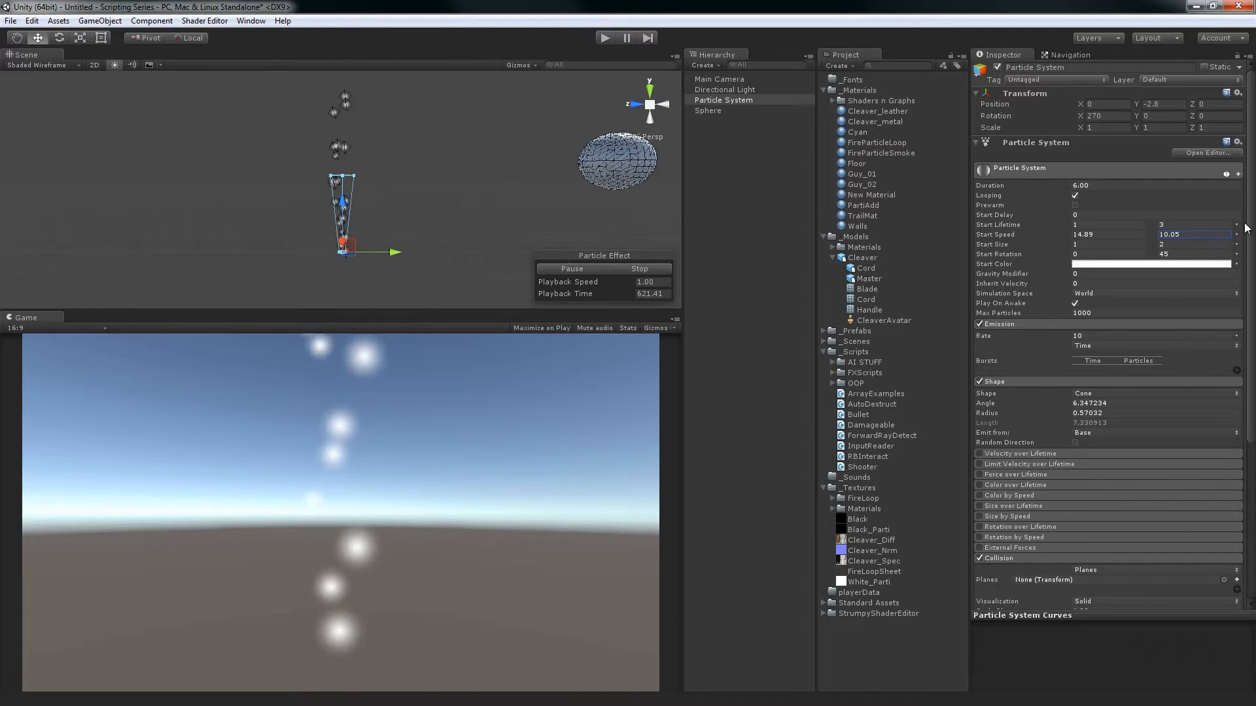
drag(127, 230, 130, 229)
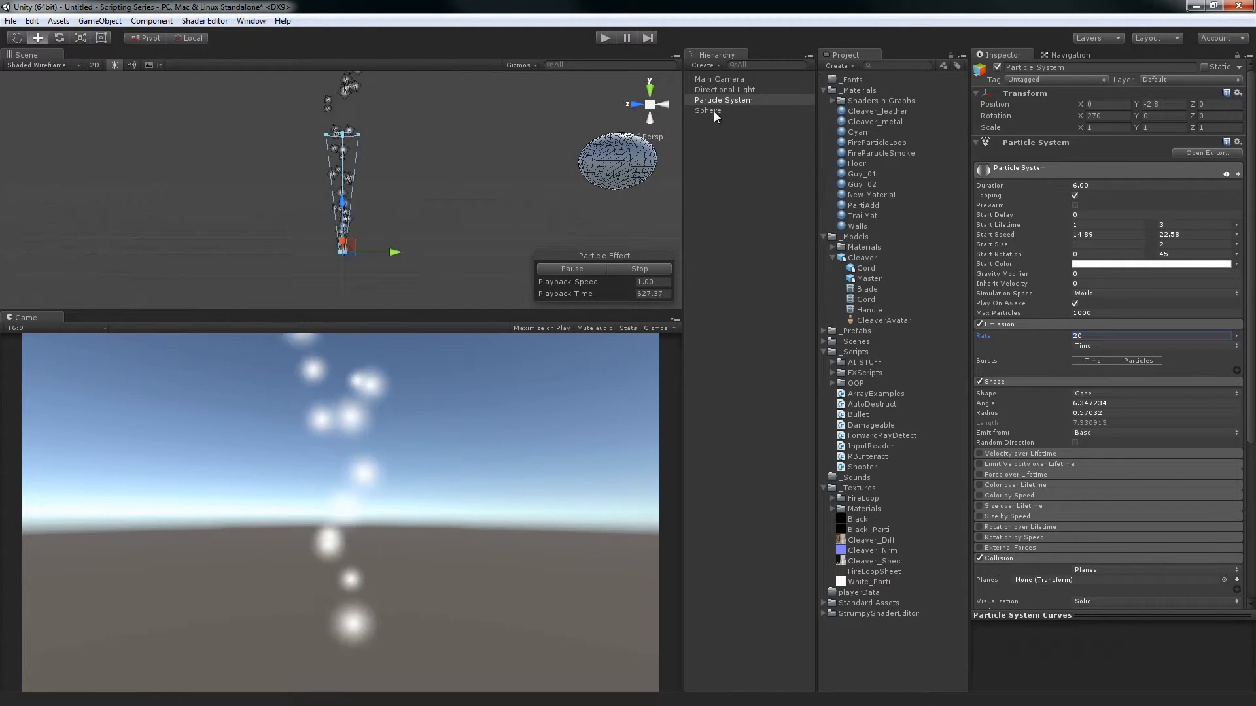
Enter play mode and move the sphere along Z into the particle stream, to about Z -0.4
click(603, 38)
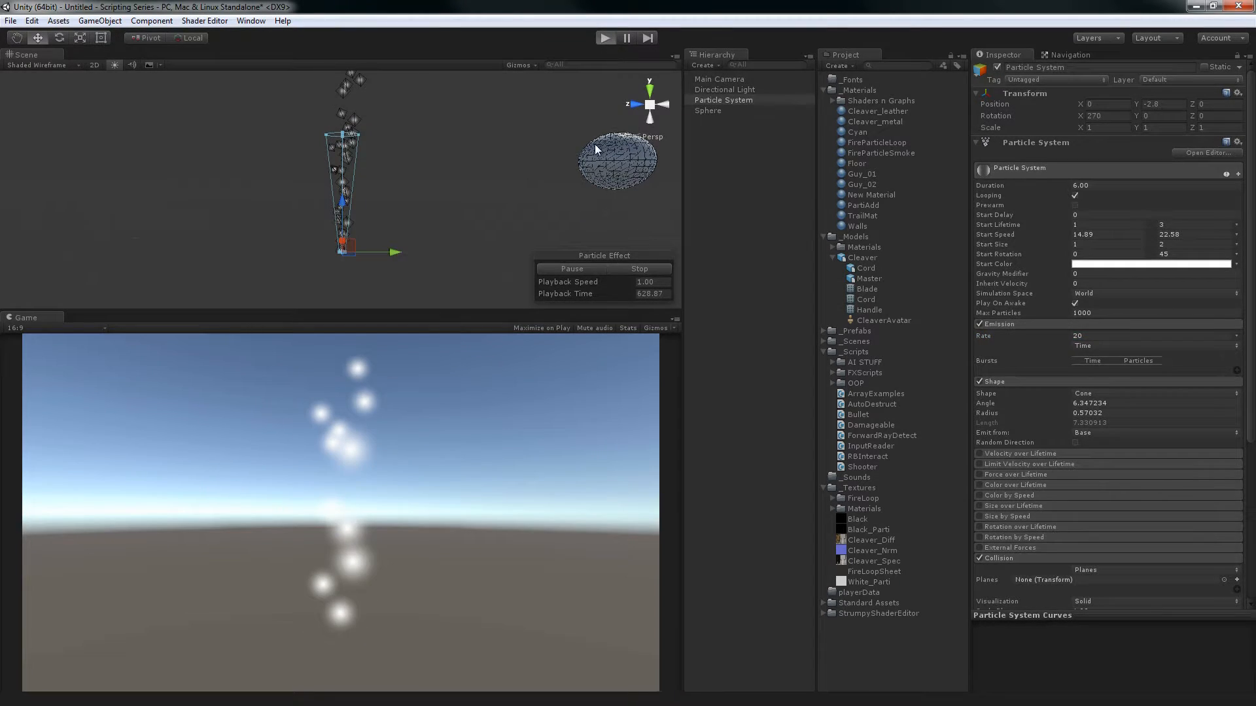
click(598, 149)
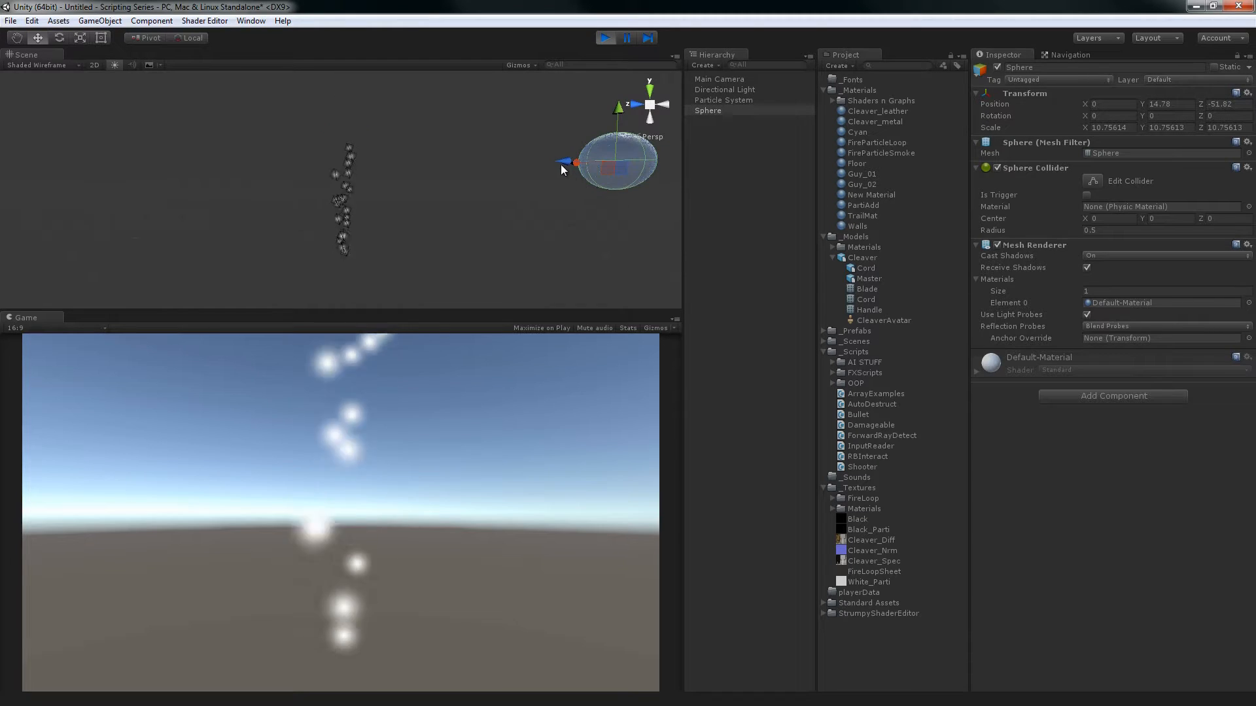
drag(532, 169, 327, 173)
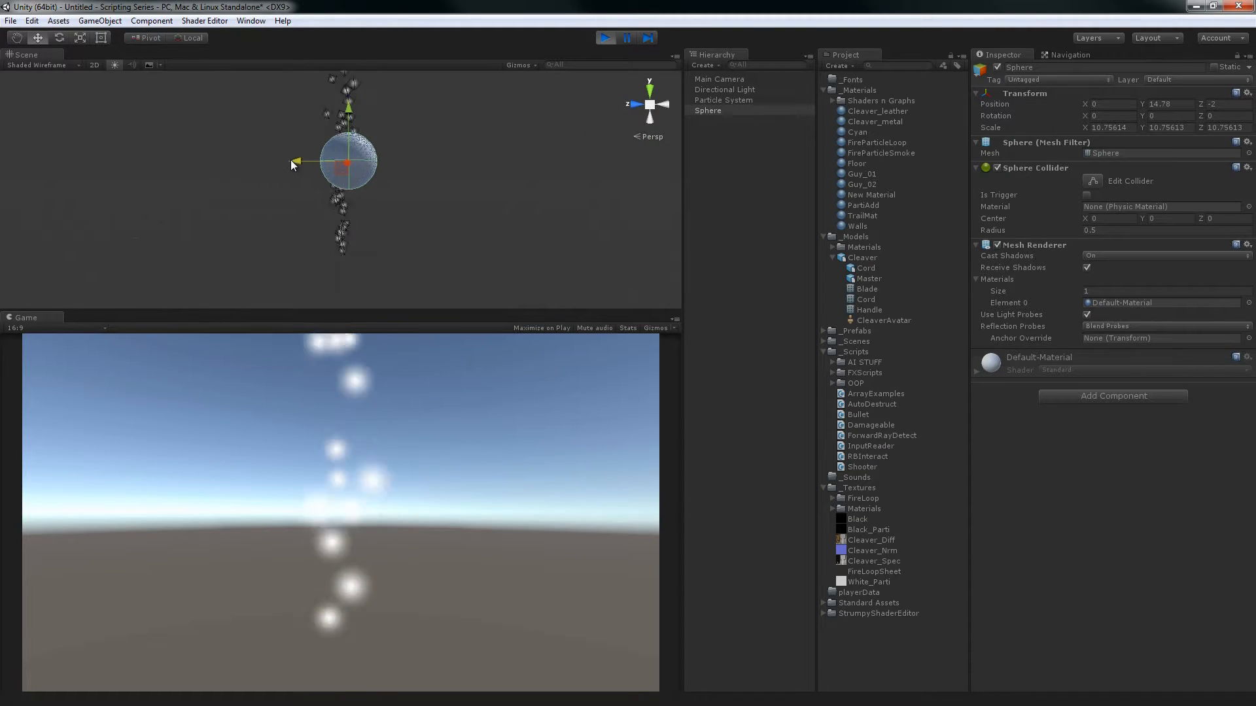
alt+drag(508, 219, 588, 200)
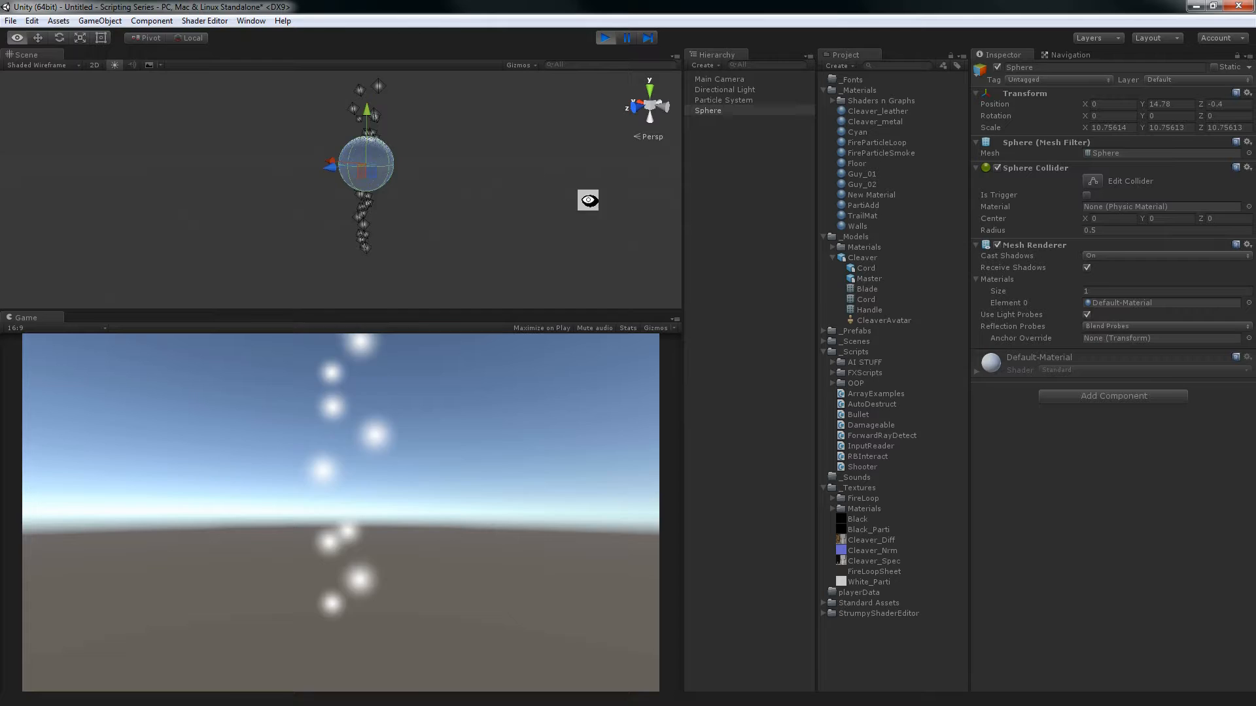
Switch the Particle System's Collision module from Planes to World and view the layer options of Collides With
click(726, 100)
scroll(1128, 362, down, 10)
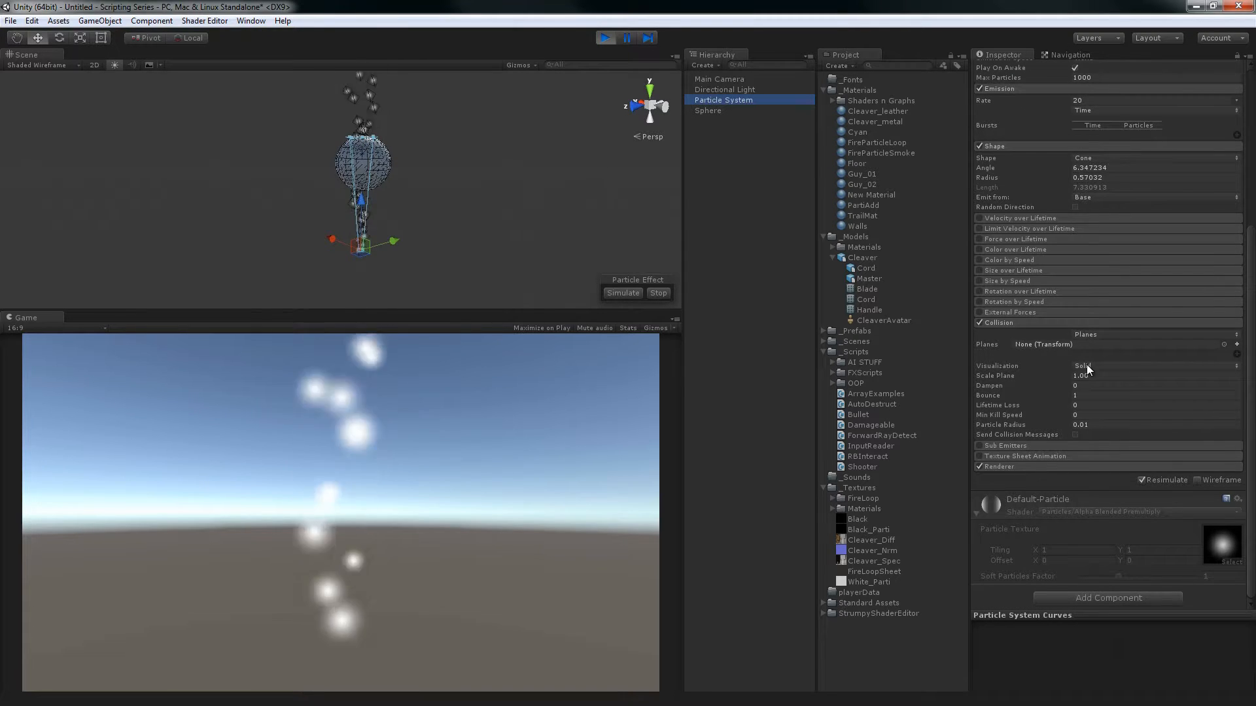
click(1100, 335)
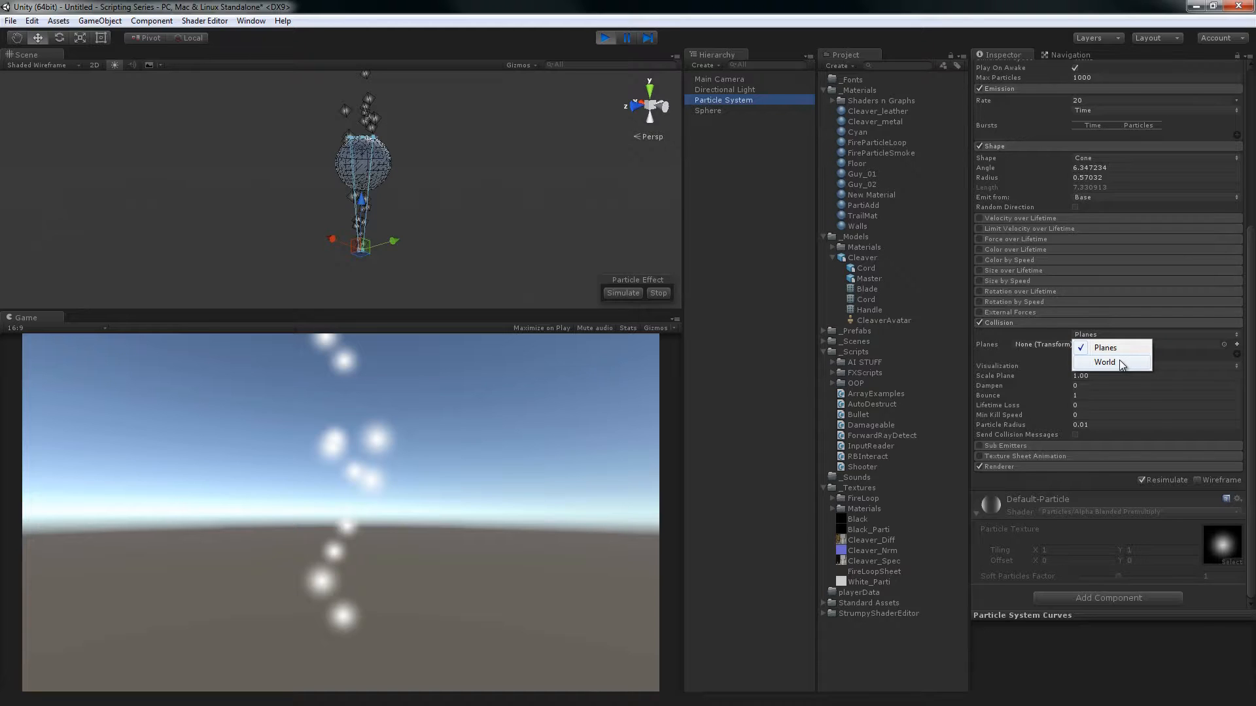
click(1119, 360)
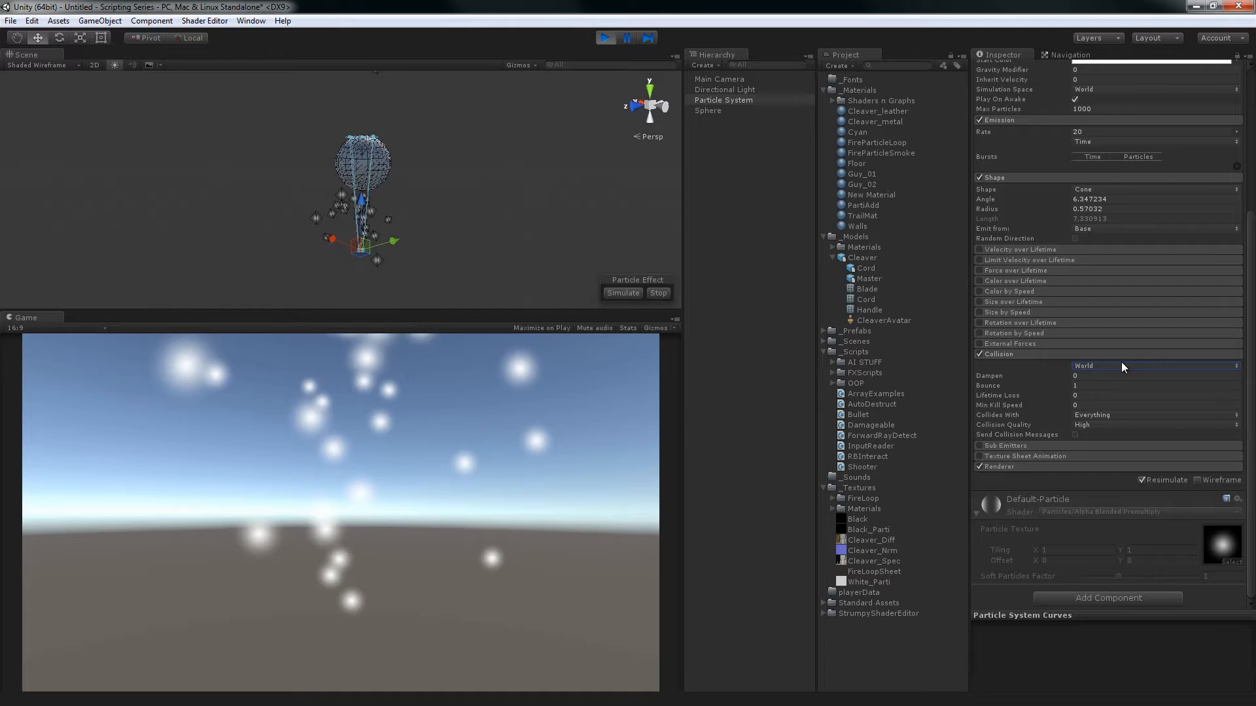
click(1113, 414)
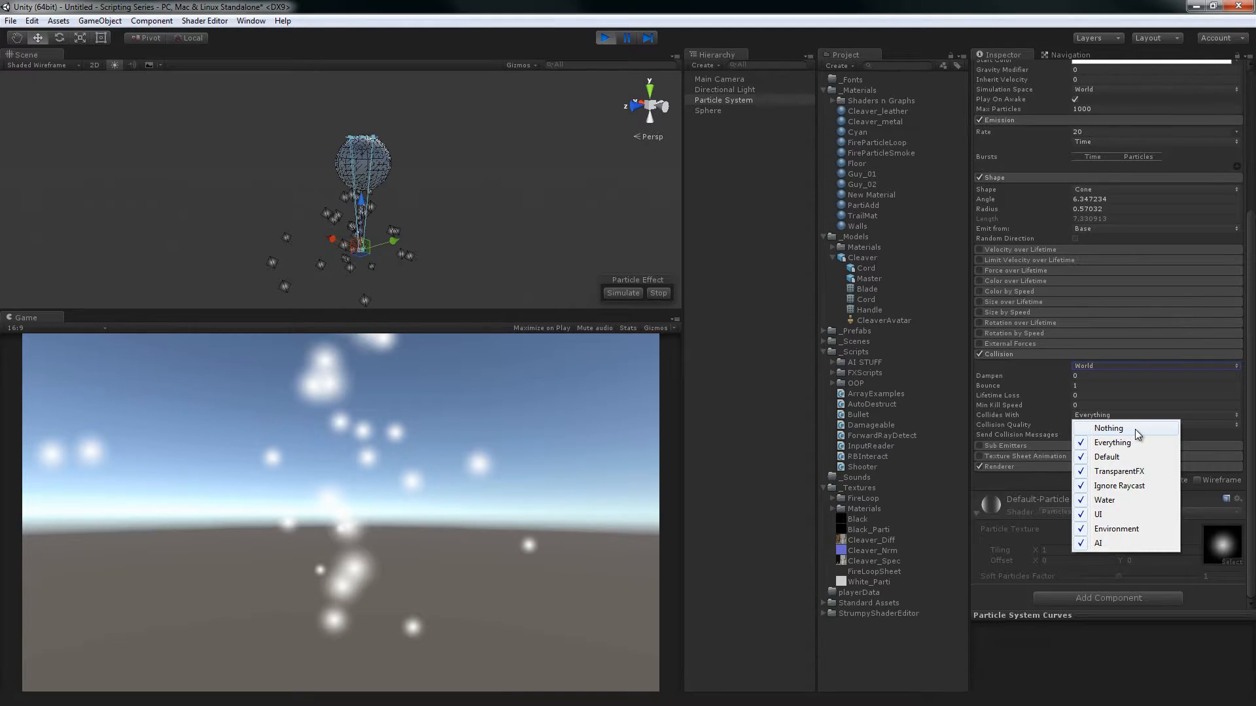
click(829, 30)
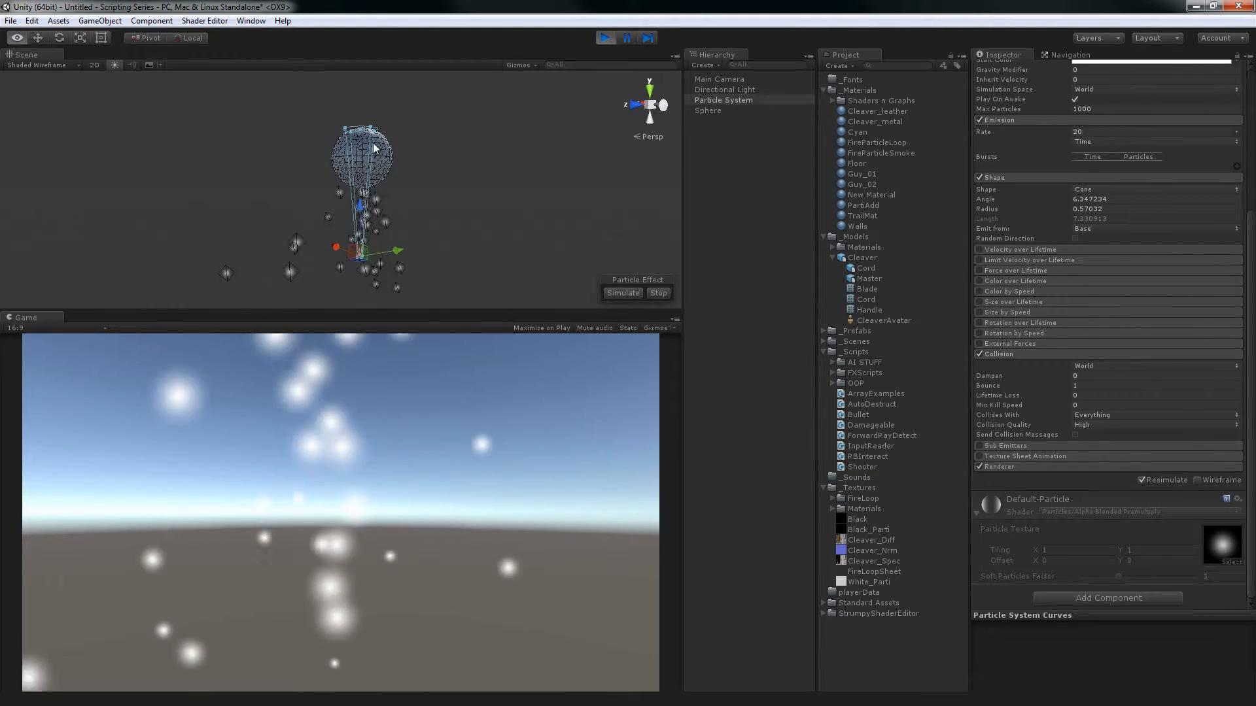
Move the sphere along Z to 4 on one side of the particle stream, and to about -3.9 on the other side
click(378, 152)
drag(316, 156, 245, 168)
key(r)
key(ctrl+z)
alt+drag(339, 200, 374, 213)
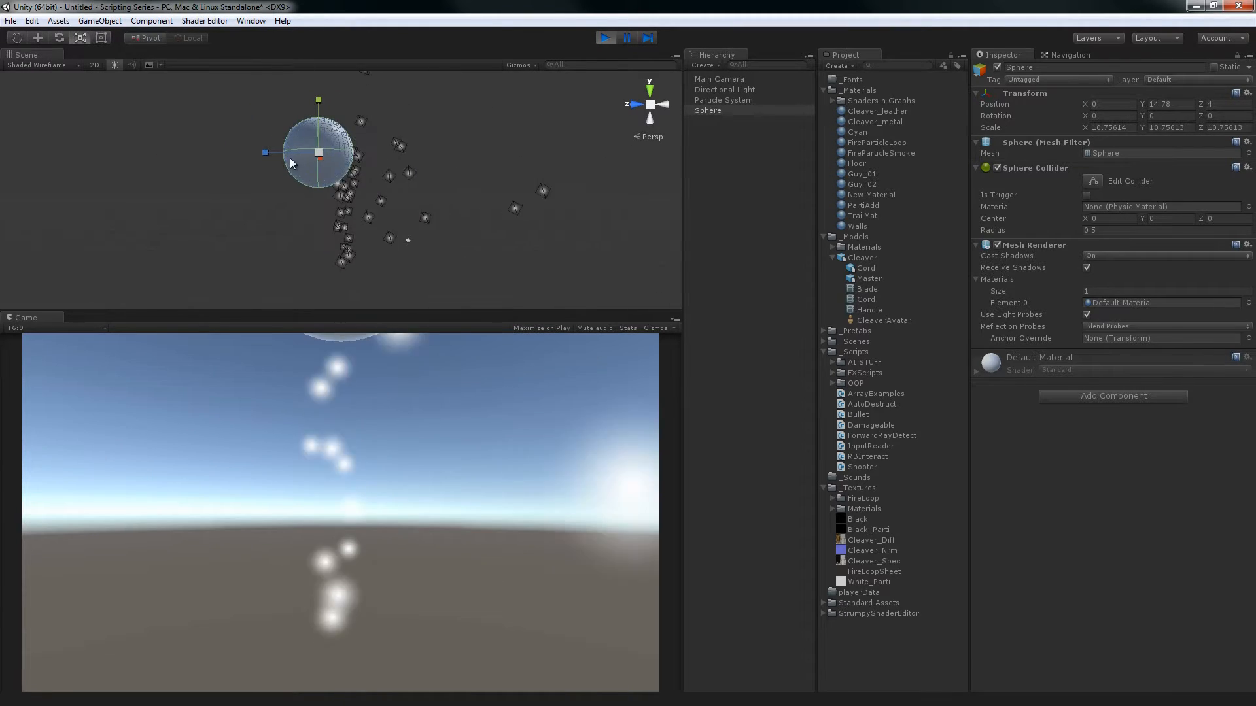
key(e)
key(alt+w)
key(Escape)
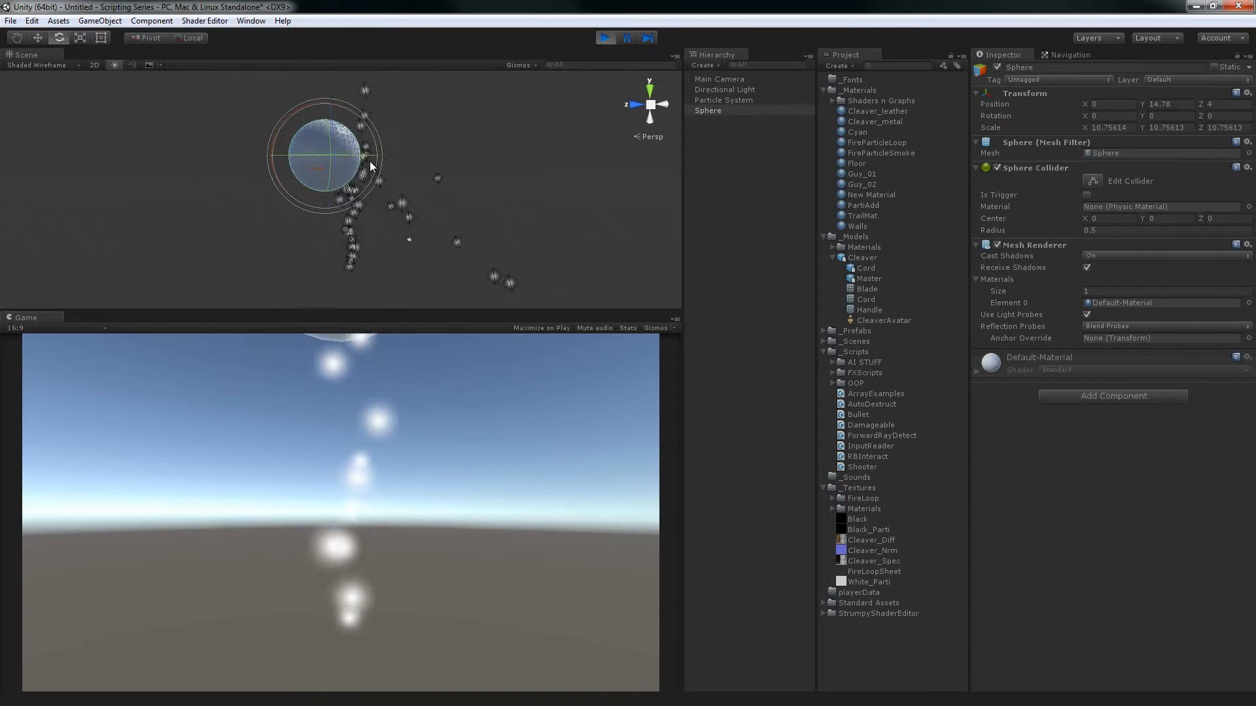
key(w)
drag(294, 155, 324, 154)
Set the particle Collision Dampen to 0.25 and move the sphere along Z to about -2.72
click(734, 100)
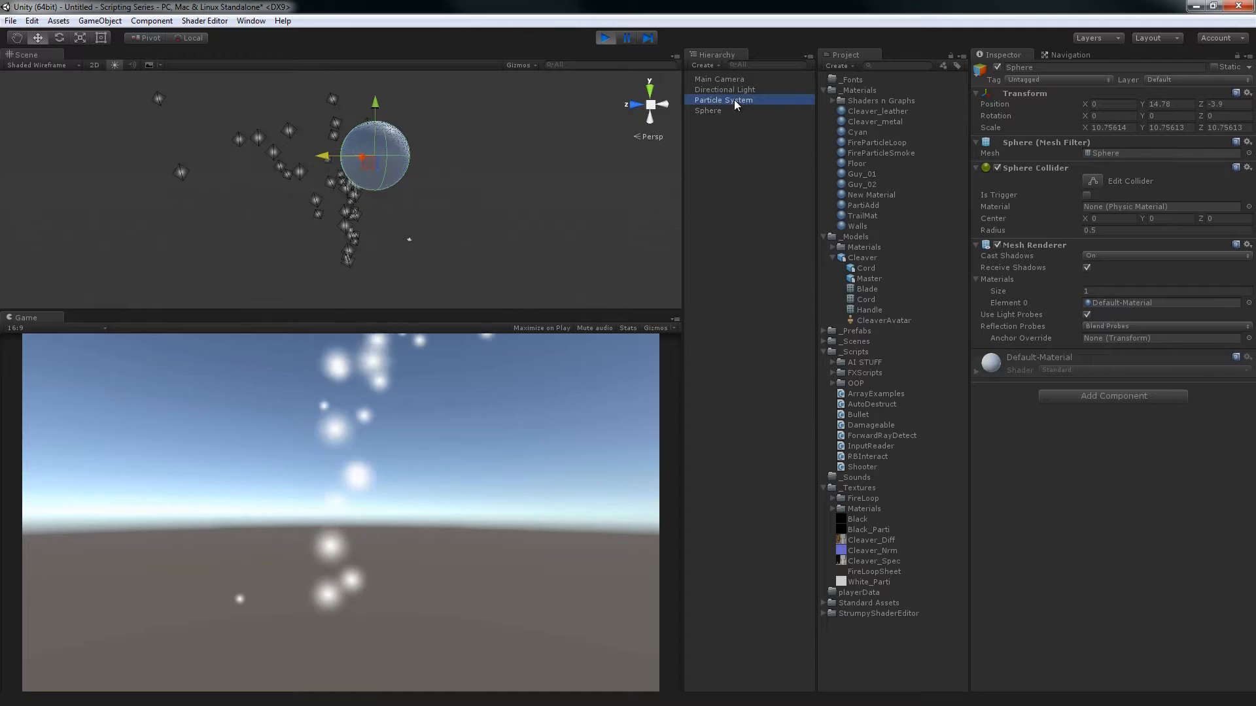
scroll(1122, 388, down, 5)
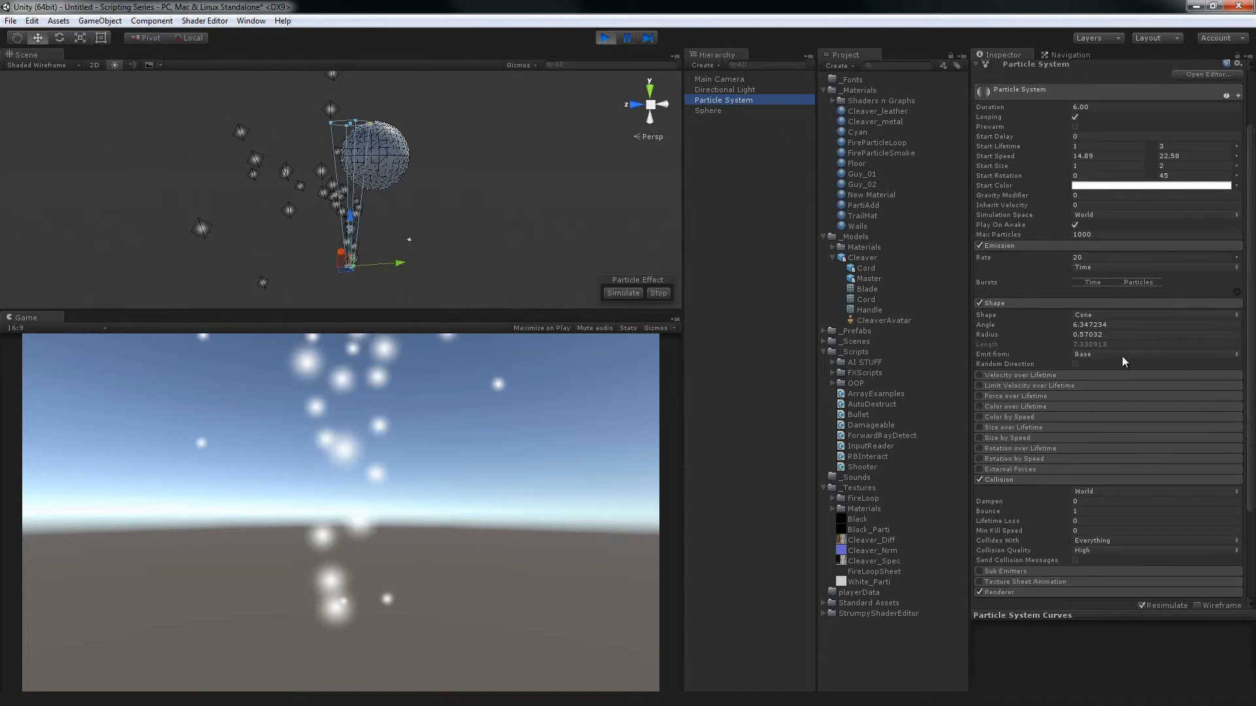
click(1101, 378)
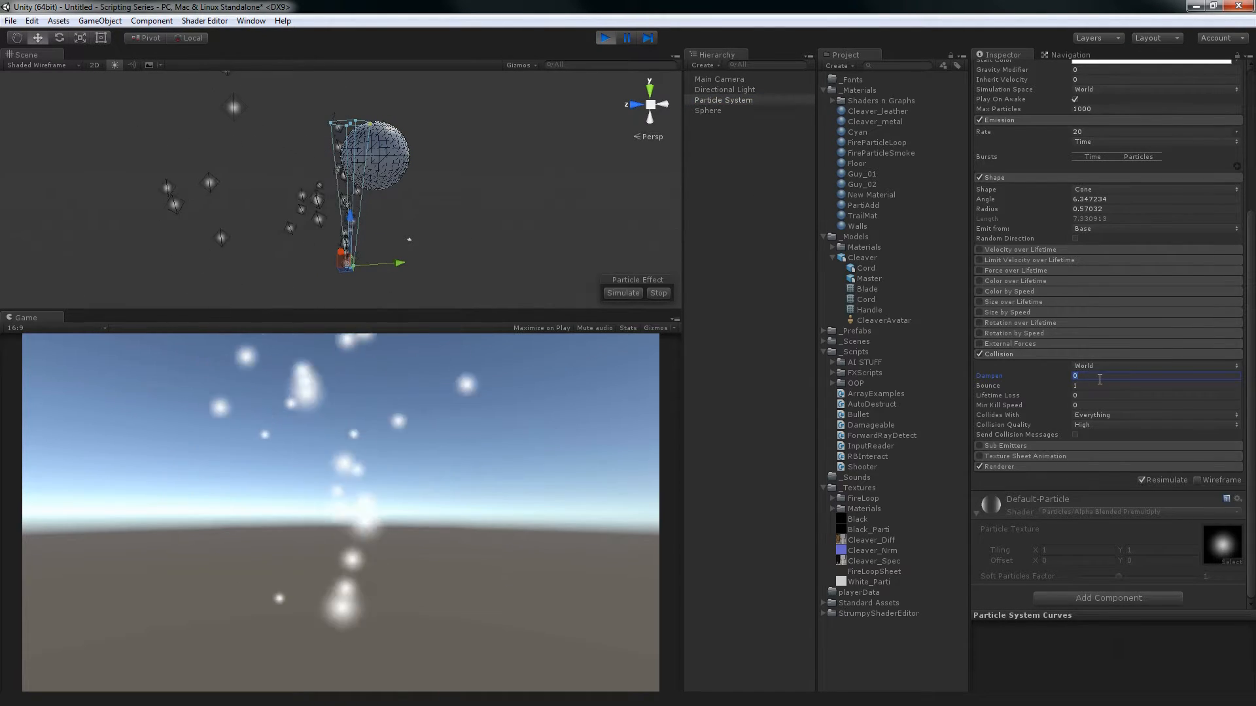
text(0.25)
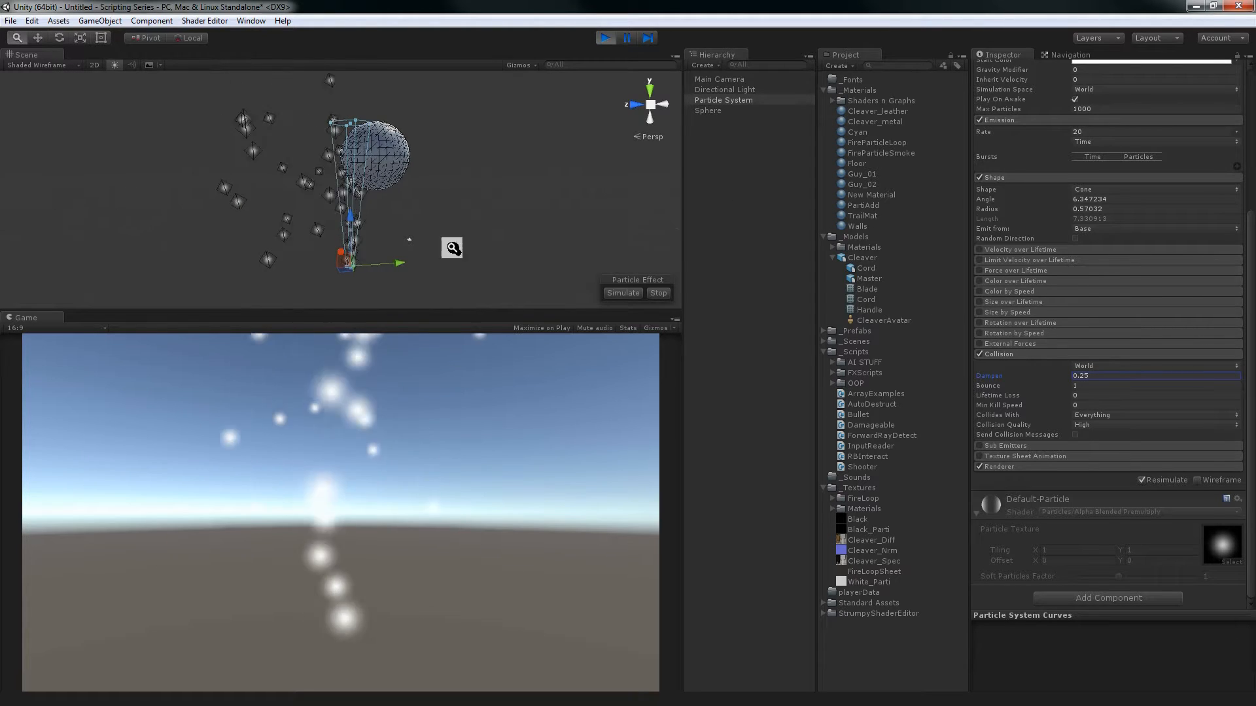
alt+drag(452, 244, 442, 221)
click(412, 165)
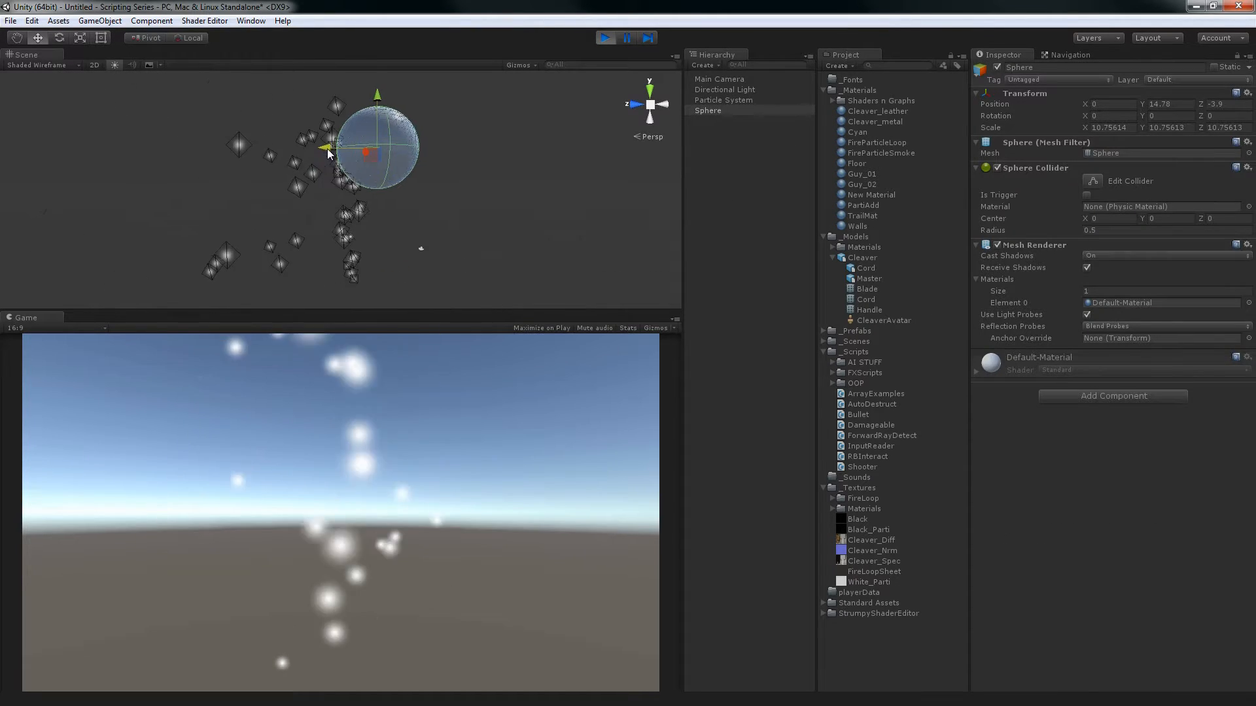
Set the Particle System's Collision Dampen to 1 and inspect the particles up close where they hit the sphere
click(722, 101)
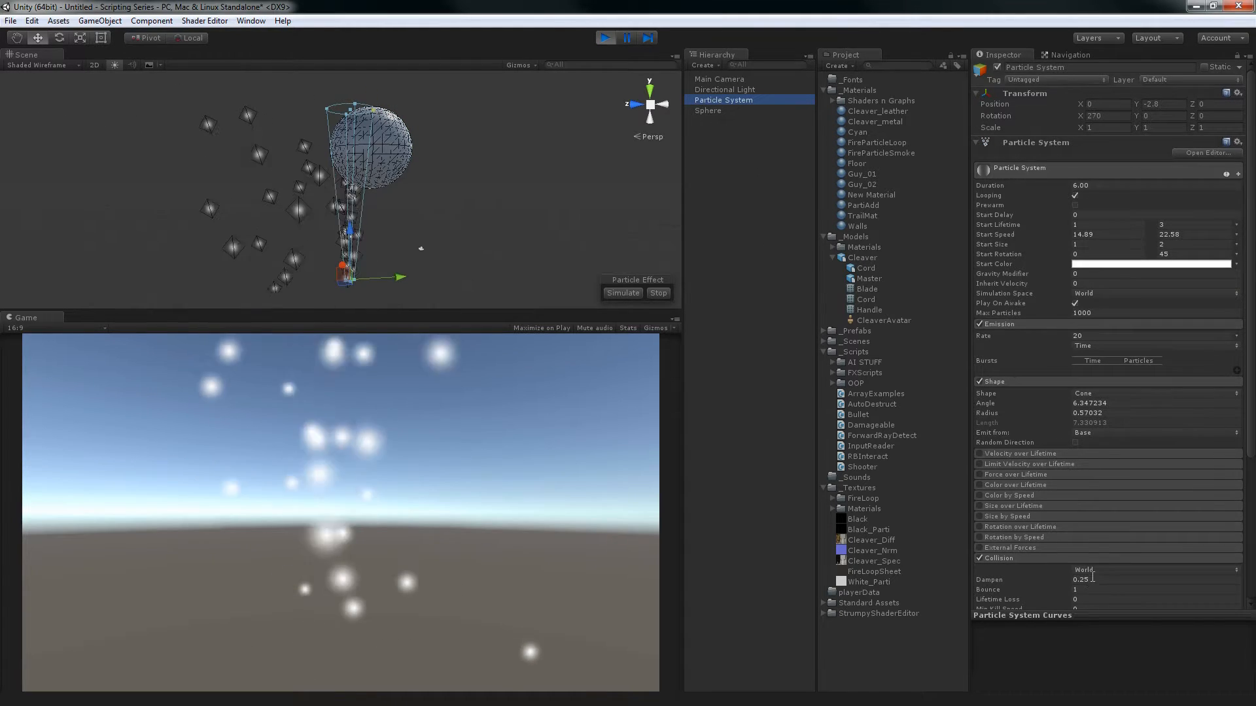
scroll(1091, 438, down, 5)
click(1095, 376)
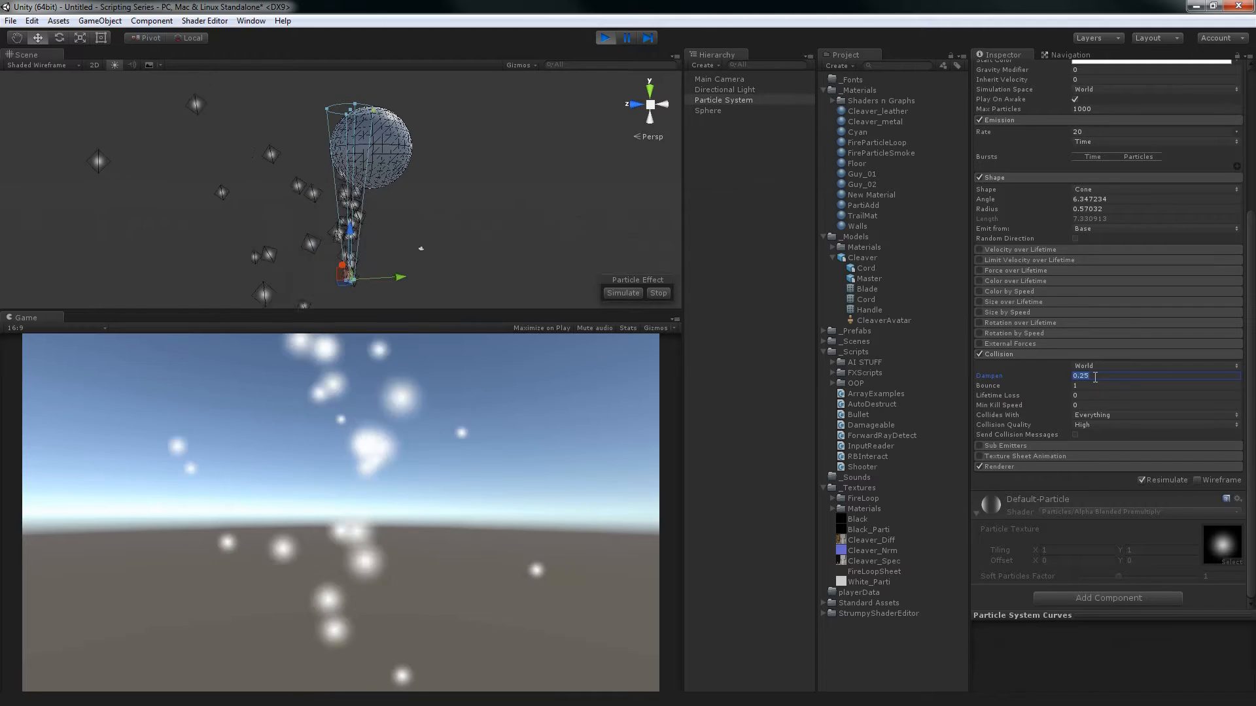
text(1)
alt+right_drag(405, 210, 471, 236)
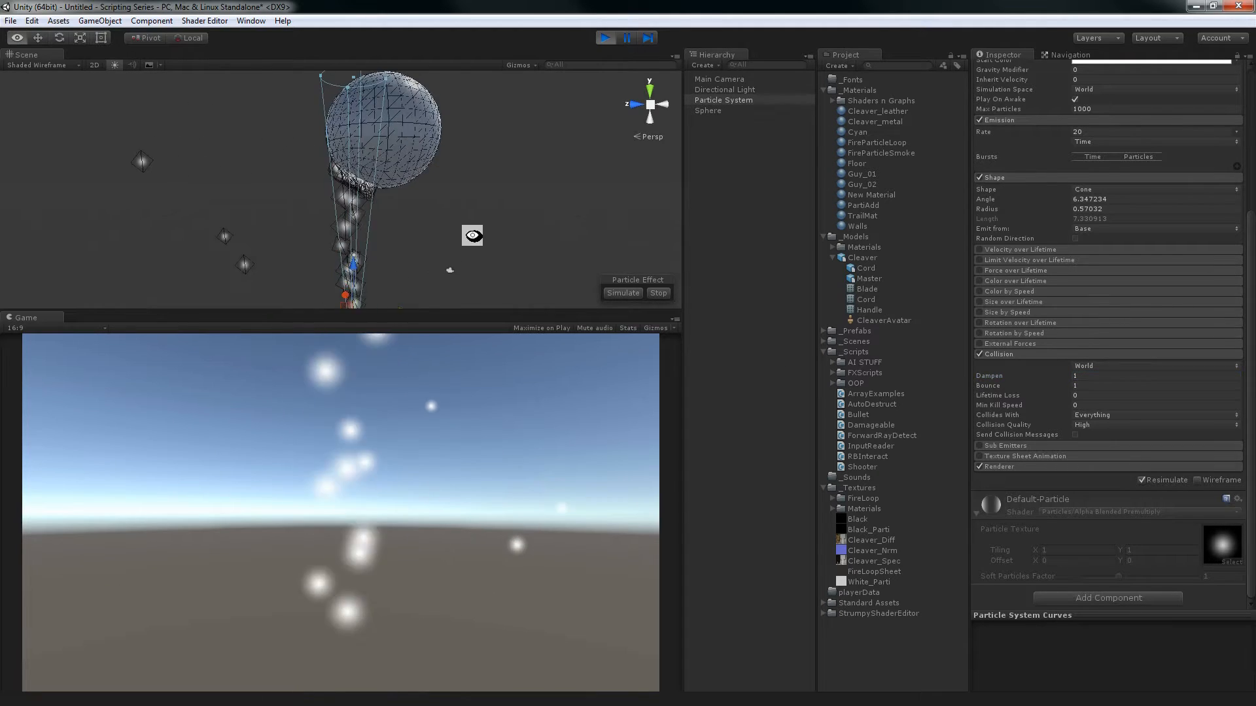
alt+drag(471, 236, 475, 195)
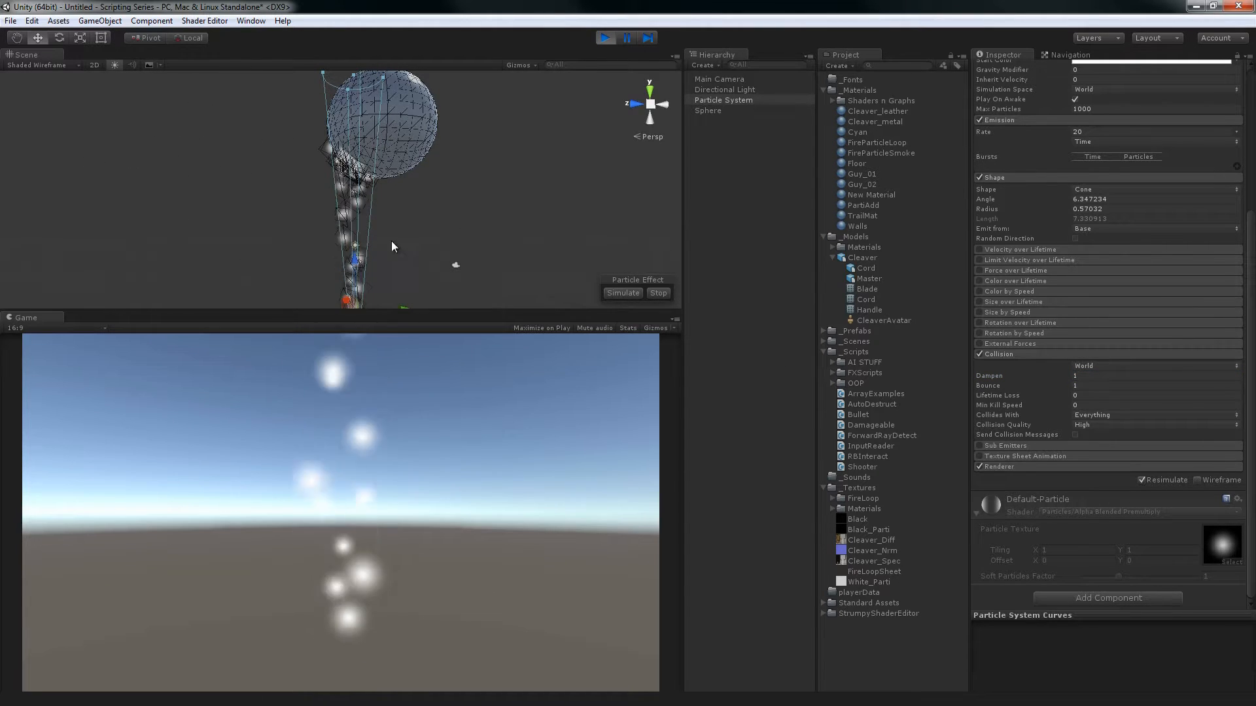
Set the Collision Dampen to 0.5
click(1148, 378)
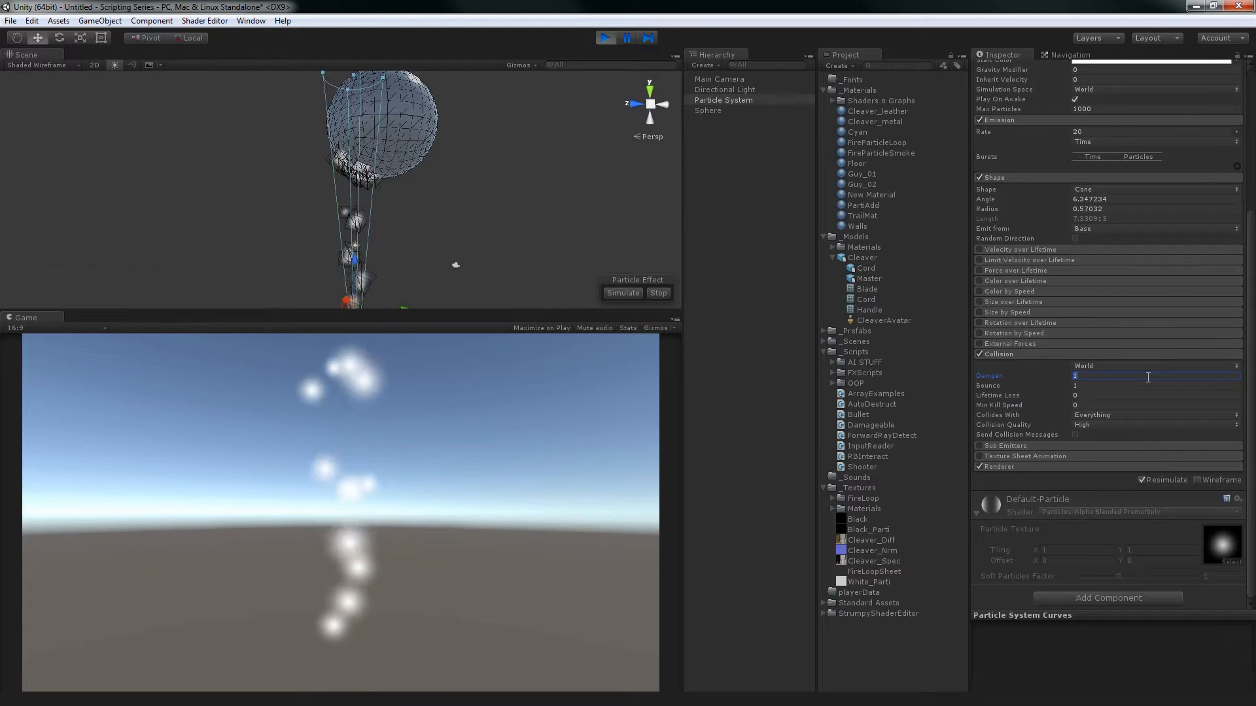
text(0.5)
key(Return)
scroll(442, 181, down, 2)
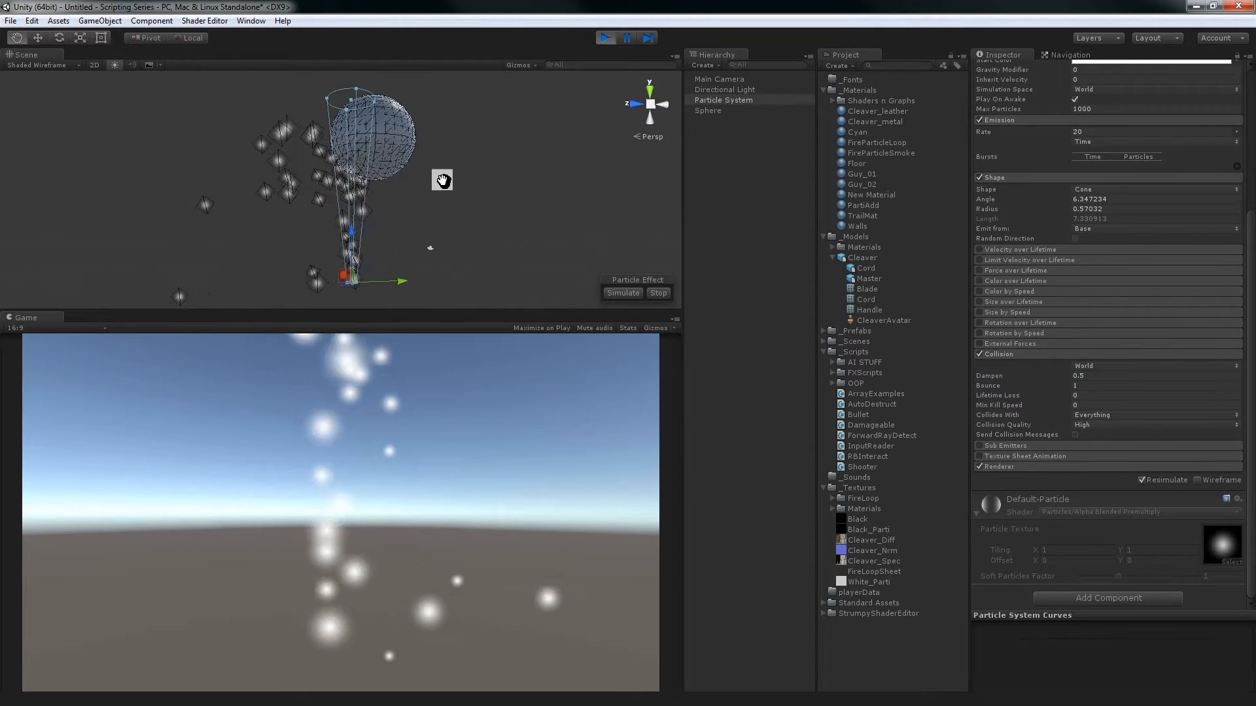
middle_drag(442, 181, 439, 164)
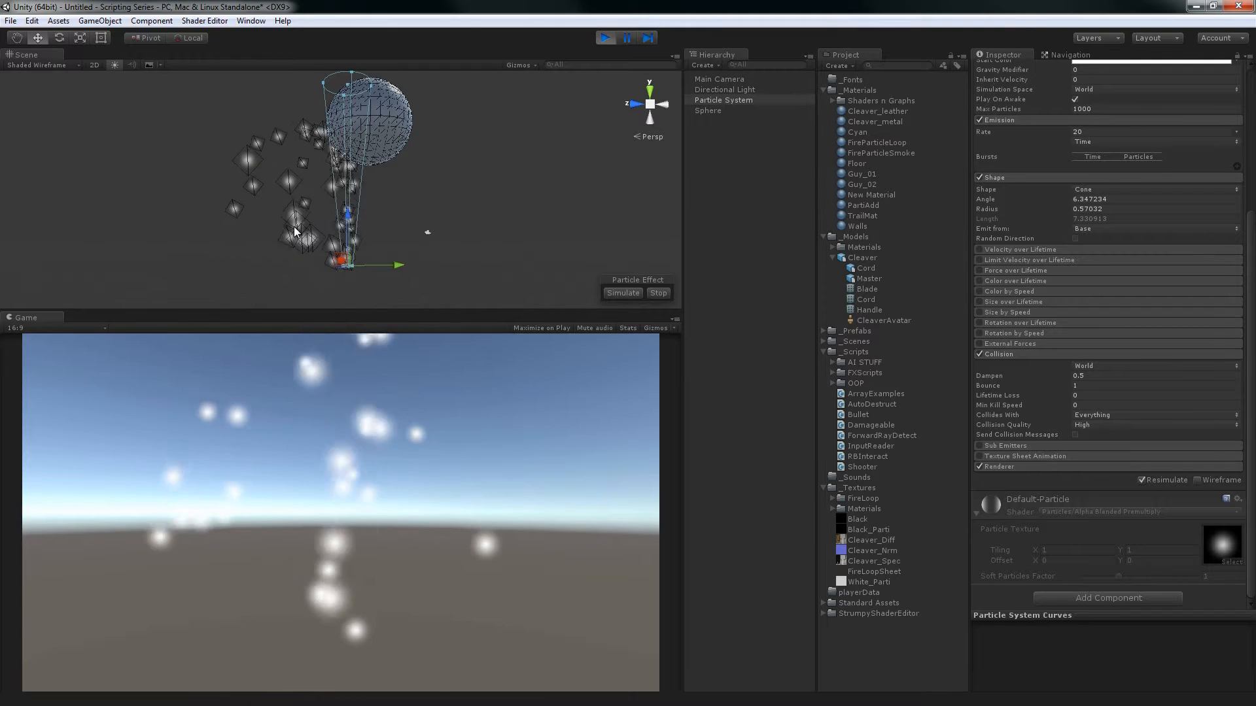
Set the Collision Bounce to 0.25 and inspect how particles deflect off the sphere
click(1082, 384)
text(.25)
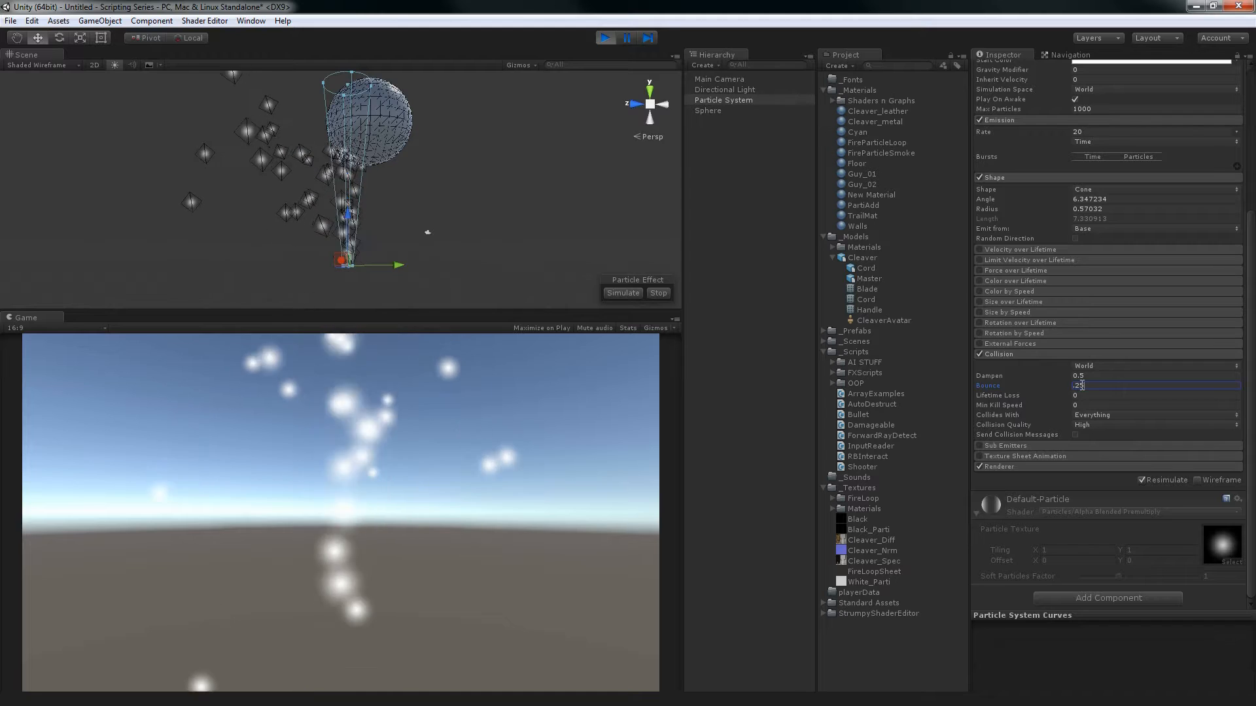
key(Return)
scroll(476, 186, up, 1)
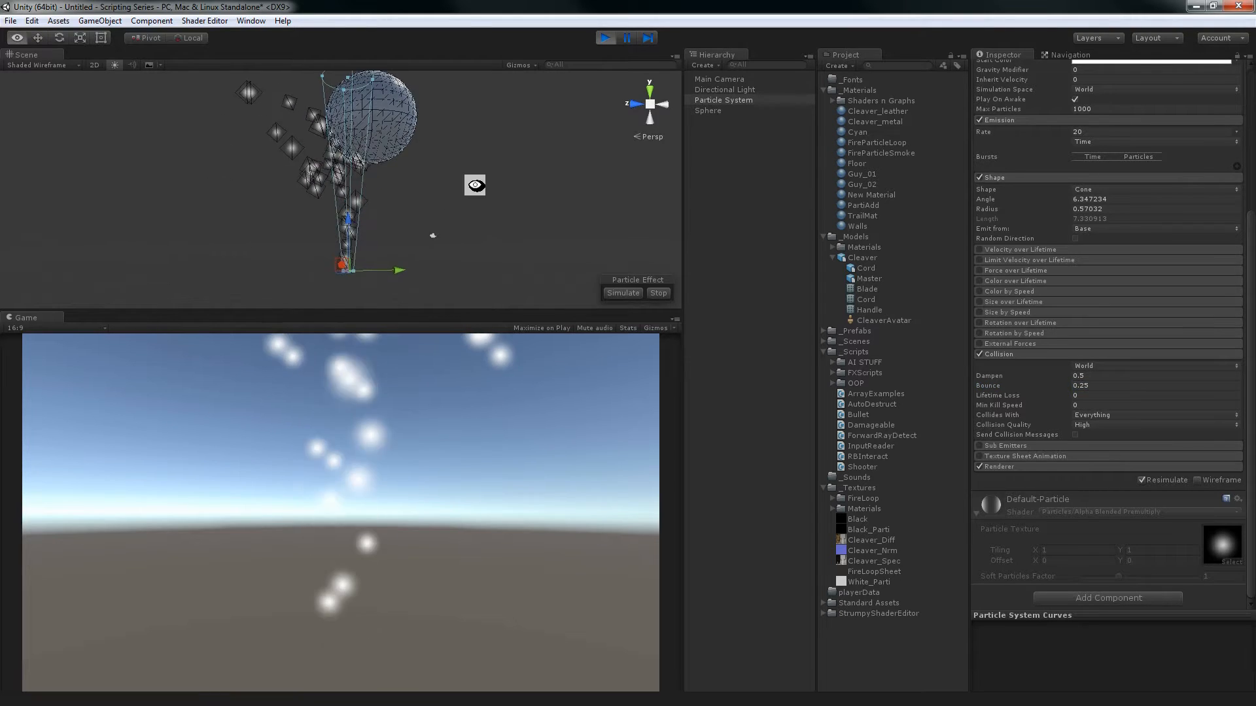
alt+drag(475, 185, 408, 214)
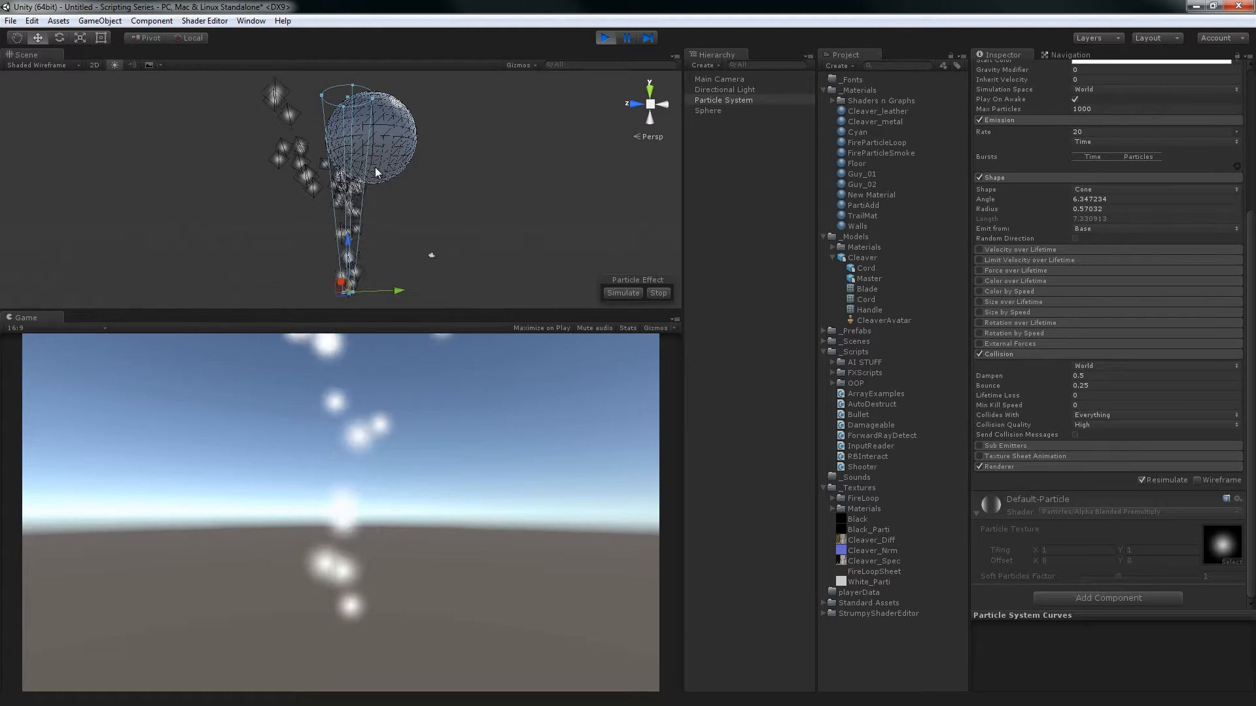
Raise the Collision Bounce to 1 for comparison and return it to 0.25
click(1101, 386)
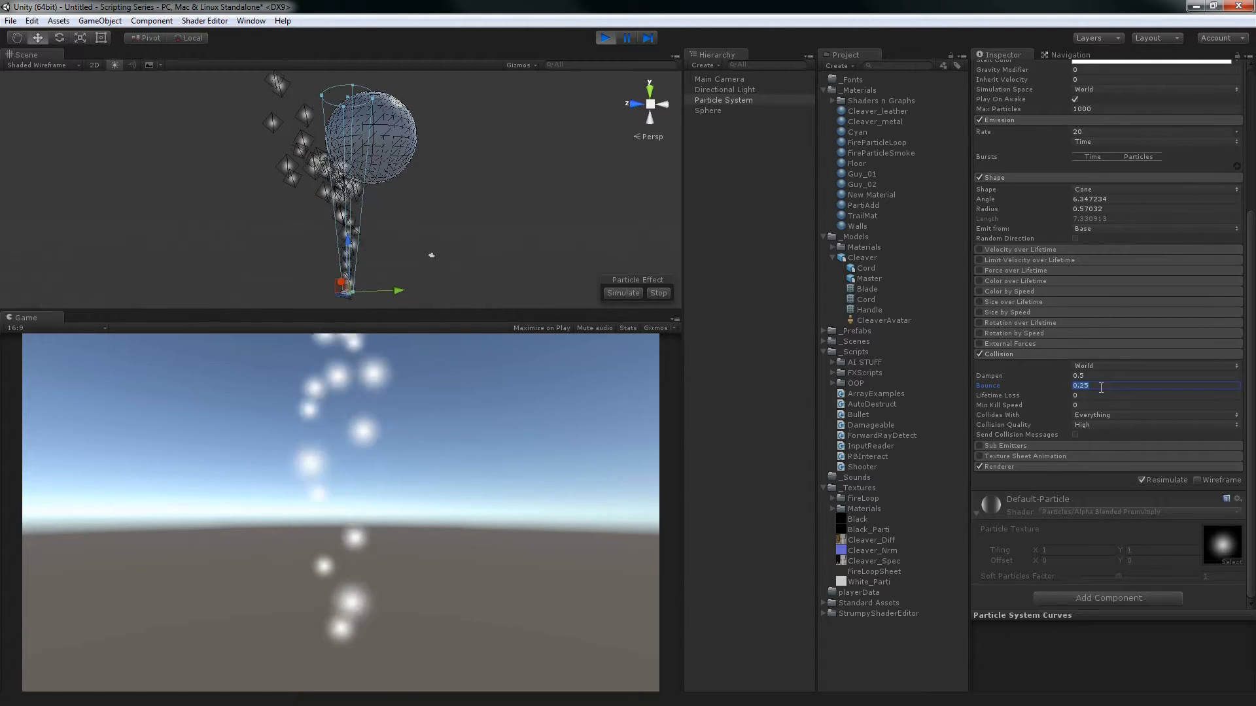
text(1)
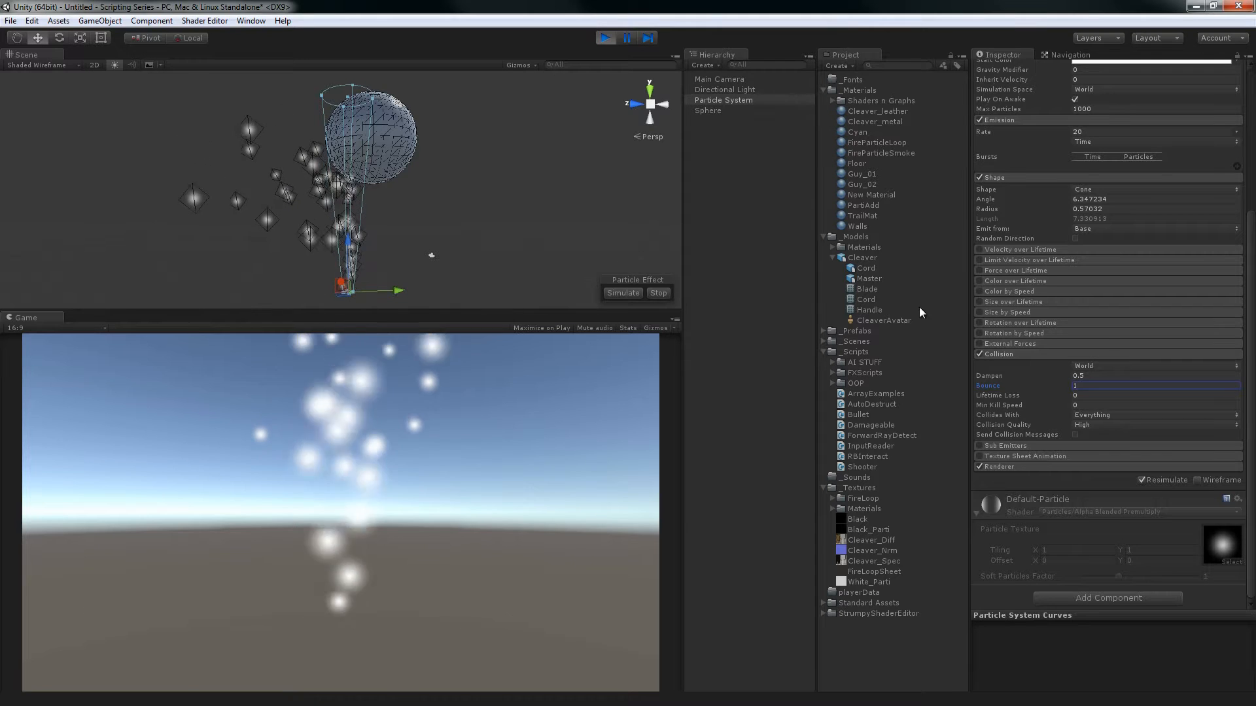
double_click(1089, 386)
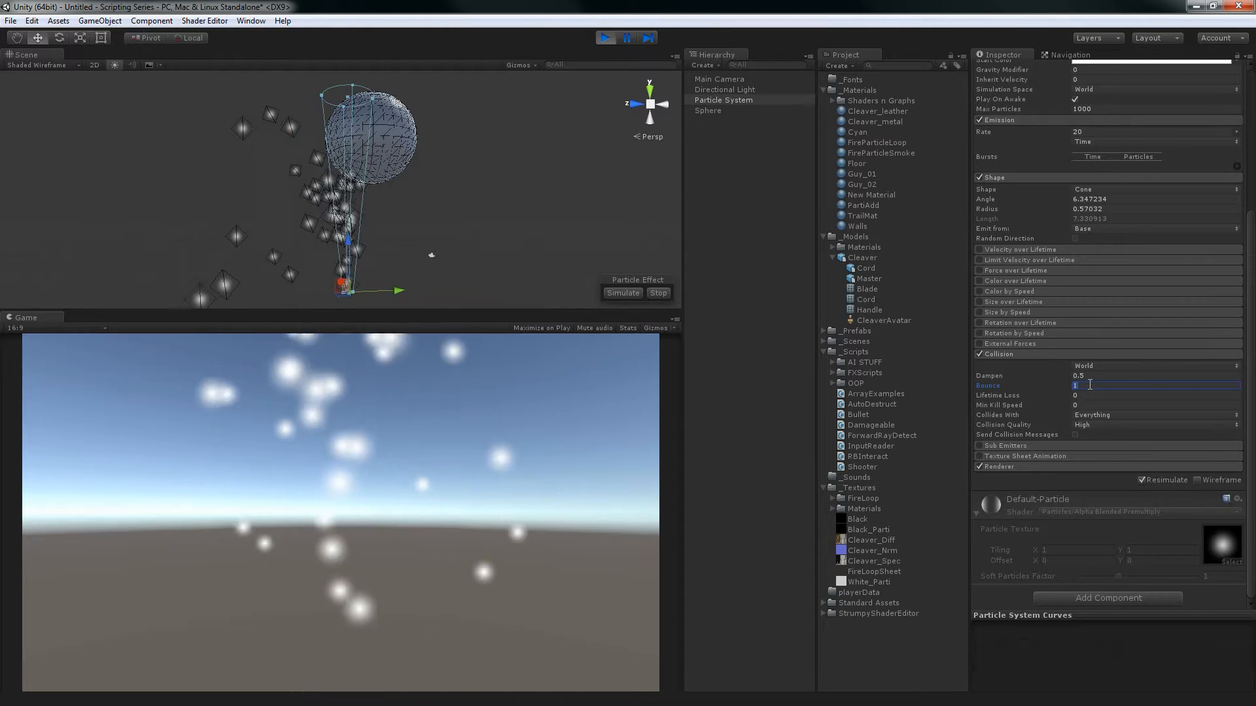
text(0.25)
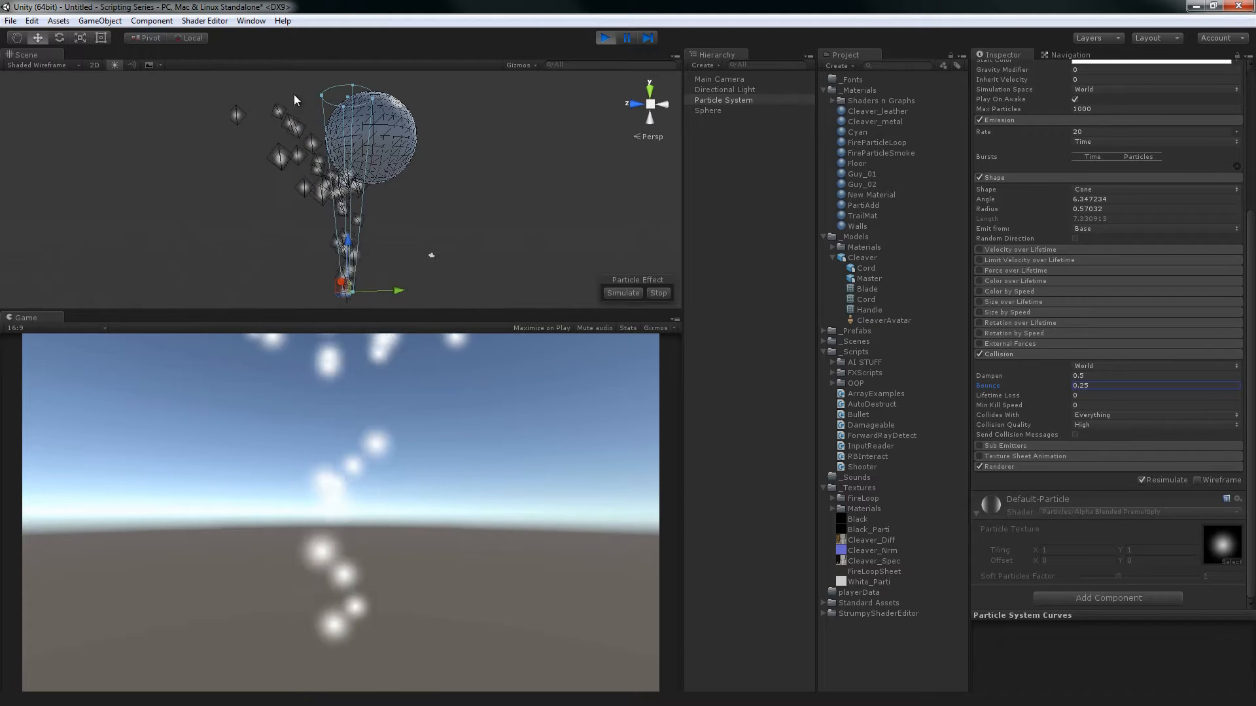
scroll(383, 166, down, 5)
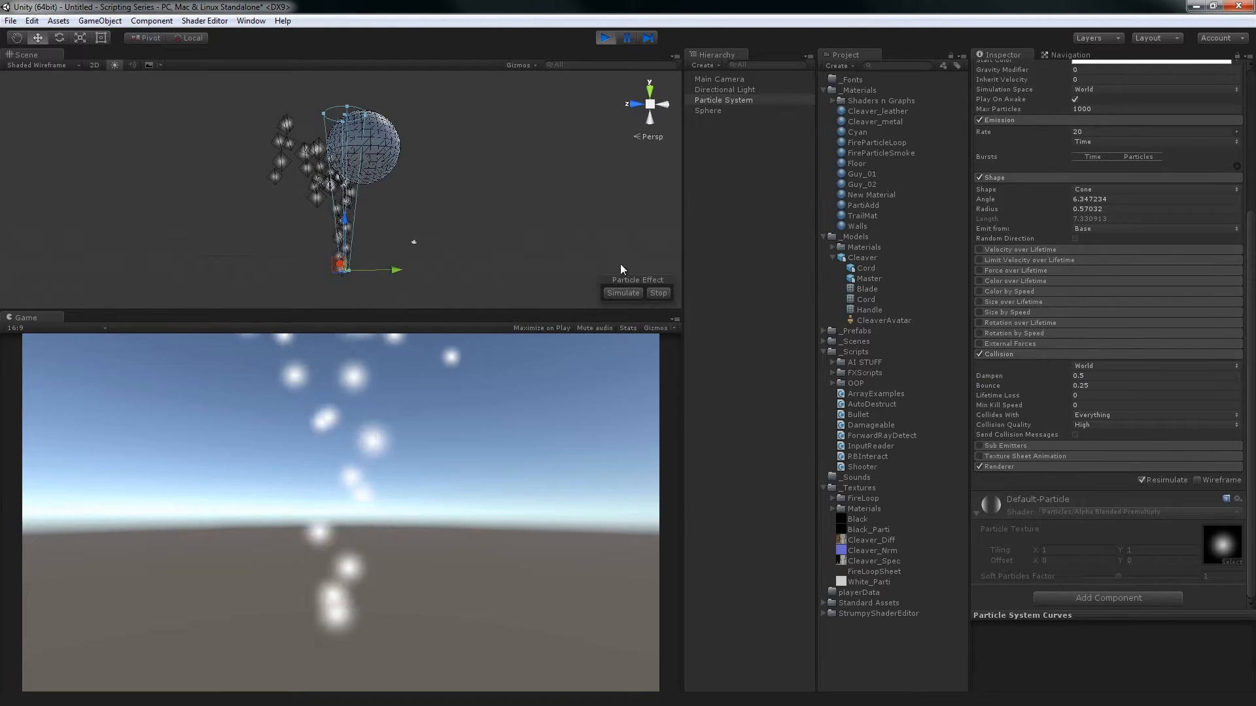
Set the Collision Bounce to 0.125 and Dampen to 0.35
click(1089, 384)
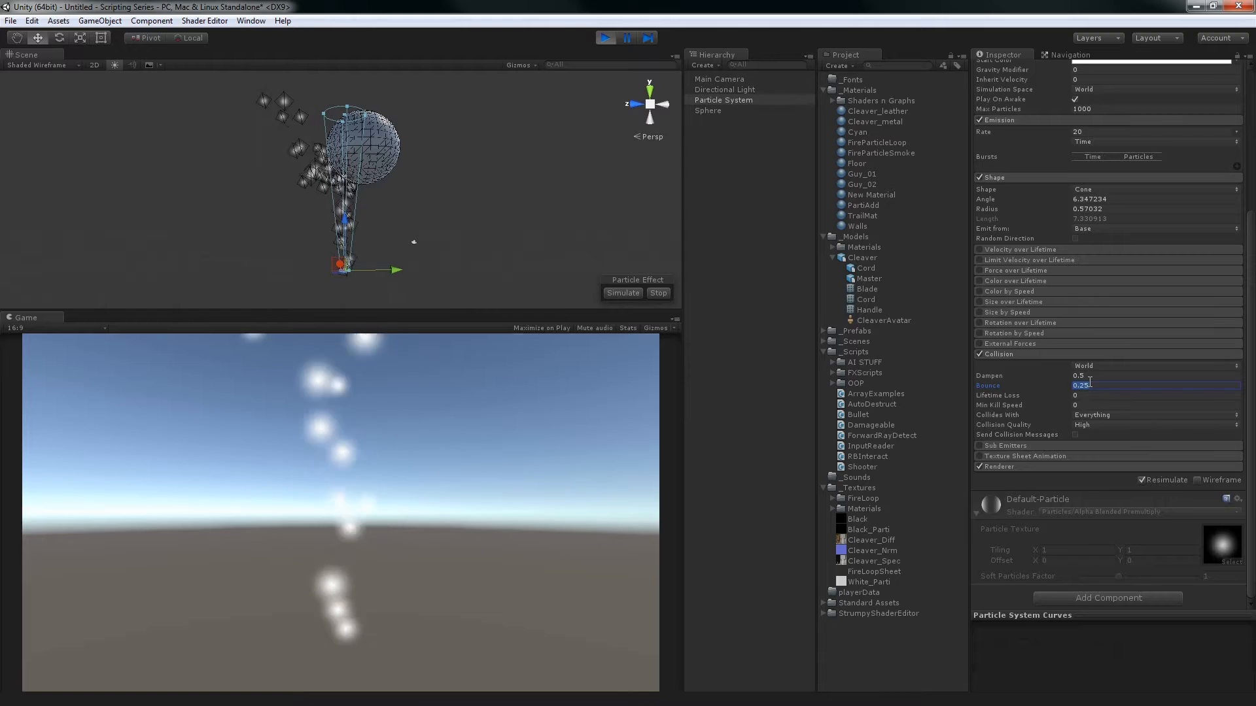
text(0.125)
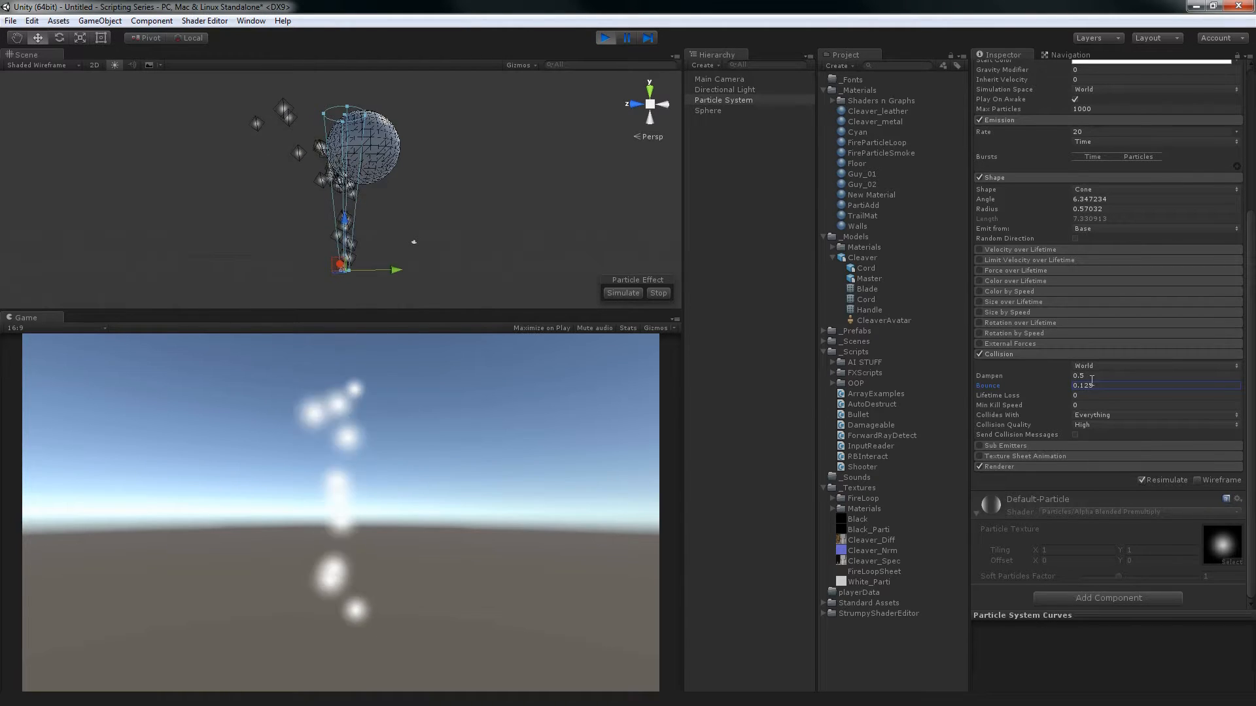
click(1098, 376)
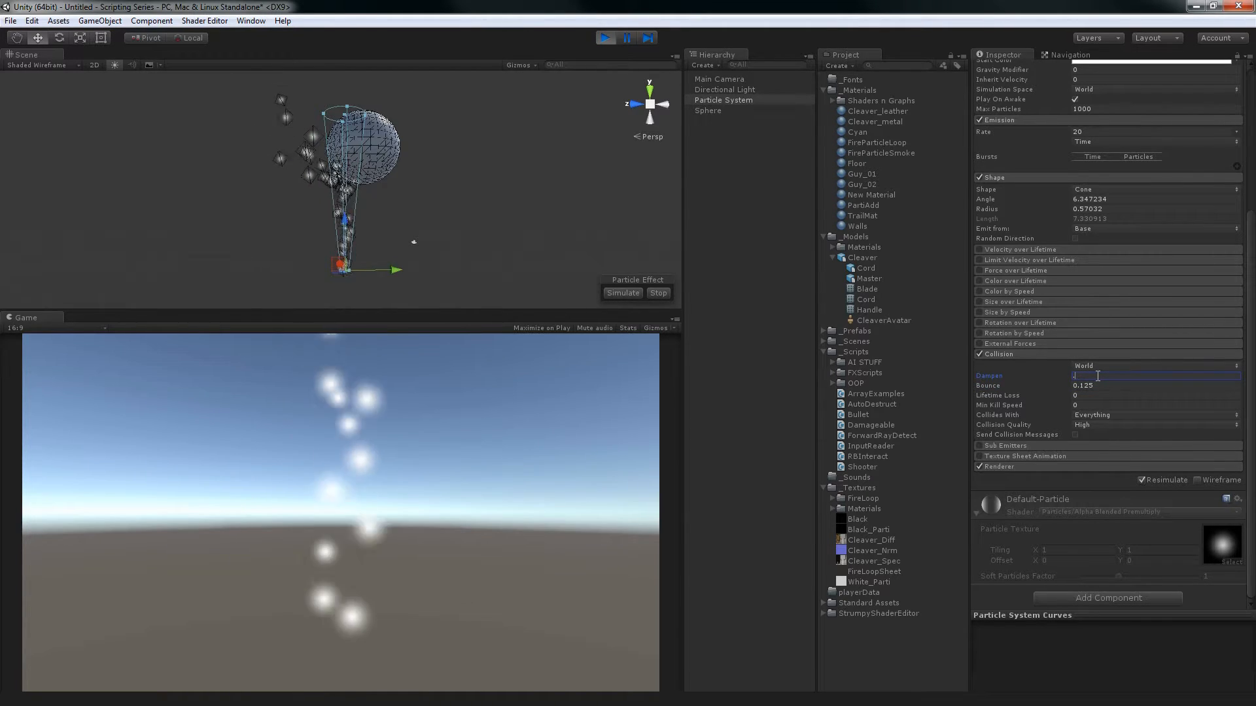
text(0.35)
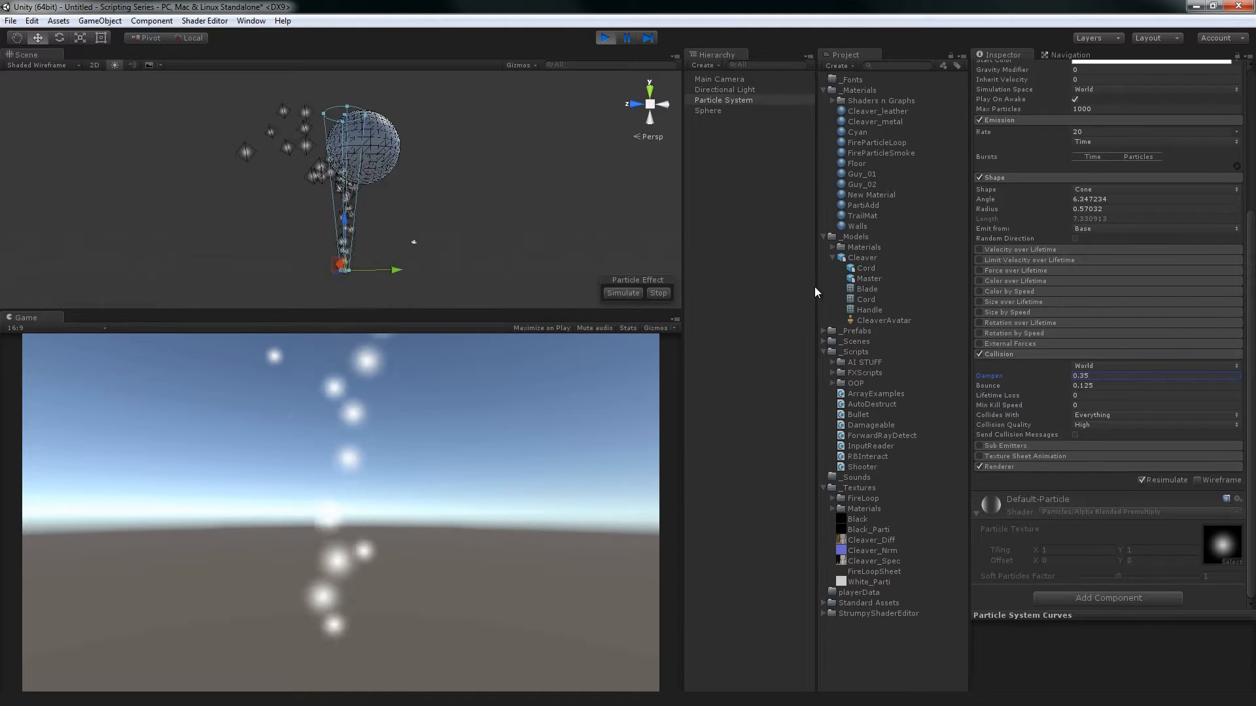
Set the Emission Rate to 50 and the Collision Lifetime Loss to 0.25, inspecting the stream around the sphere
alt+drag(477, 247, 340, 254)
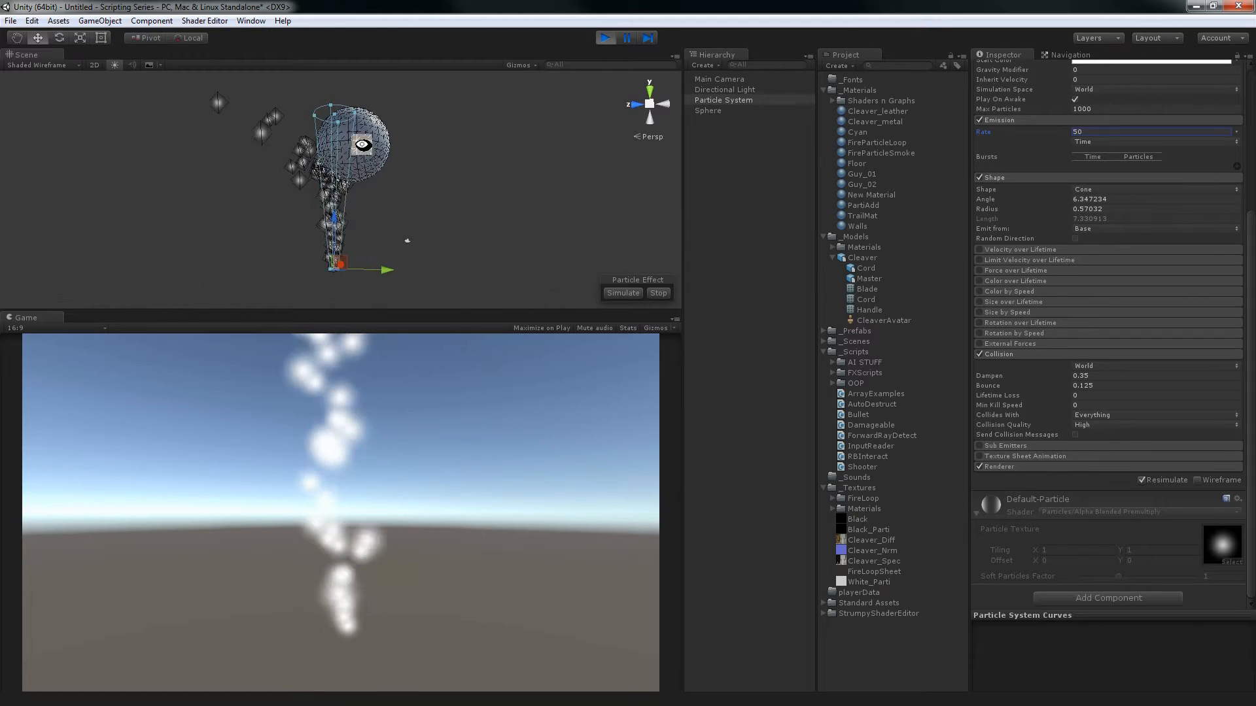
alt+drag(362, 144, 444, 274)
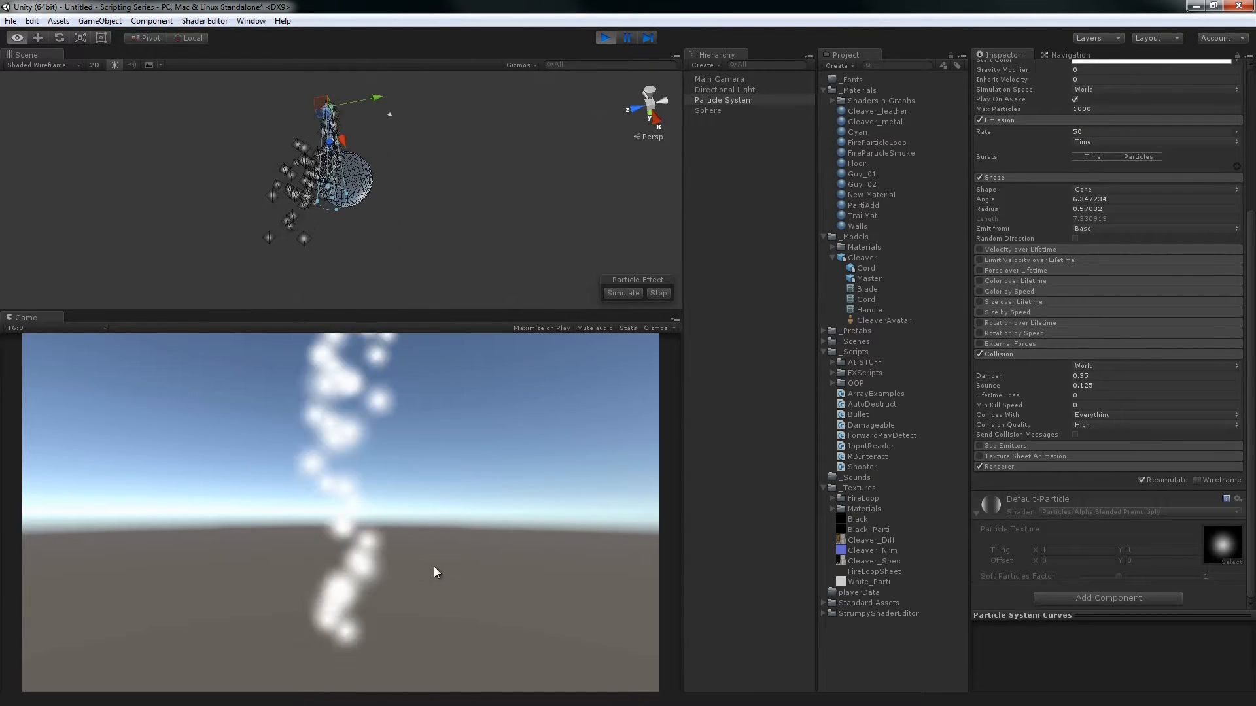
alt+drag(432, 220, 344, 175)
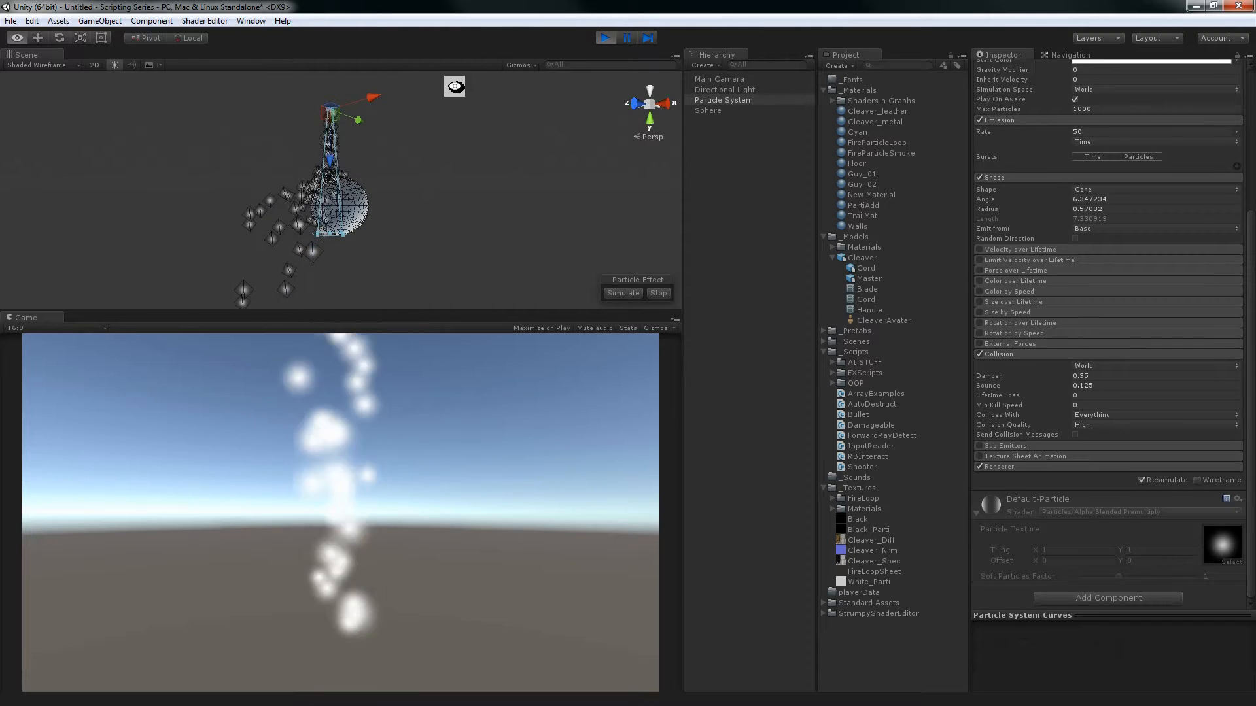
alt+drag(454, 87, 424, 210)
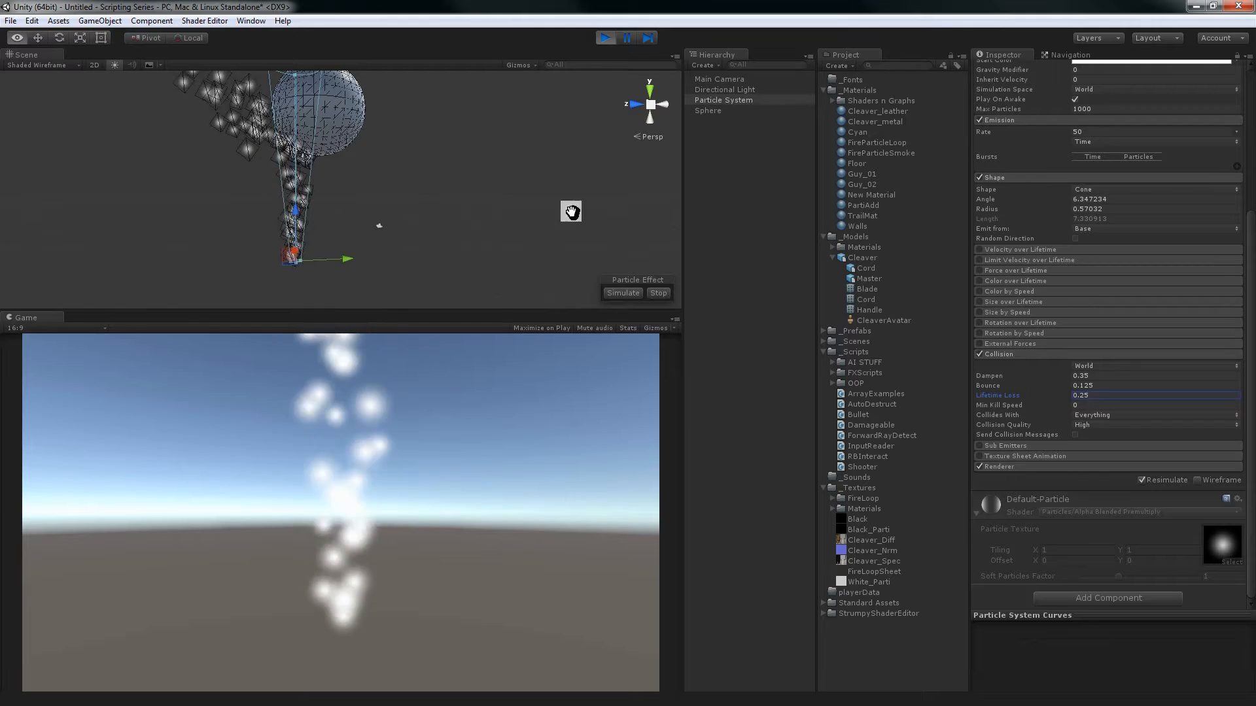
Raise the Collision Lifetime Loss to 1 for comparison and lower it to 0.5
alt+drag(571, 212, 474, 186)
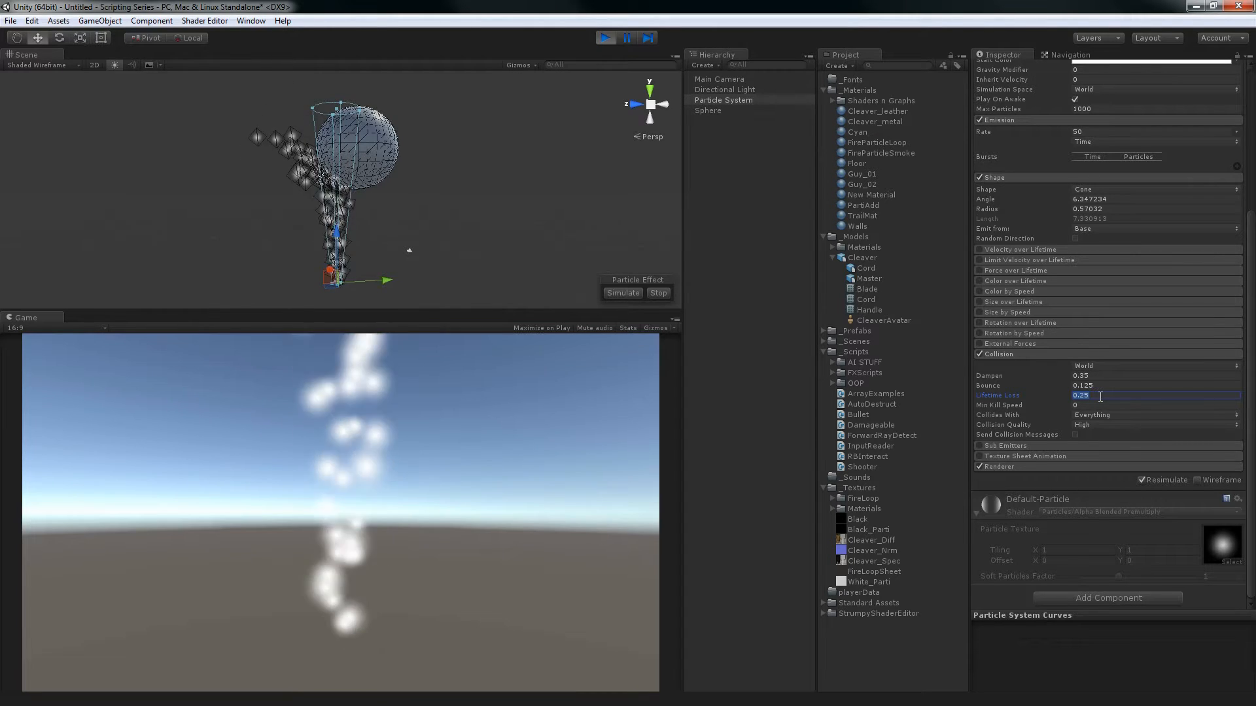
text(1)
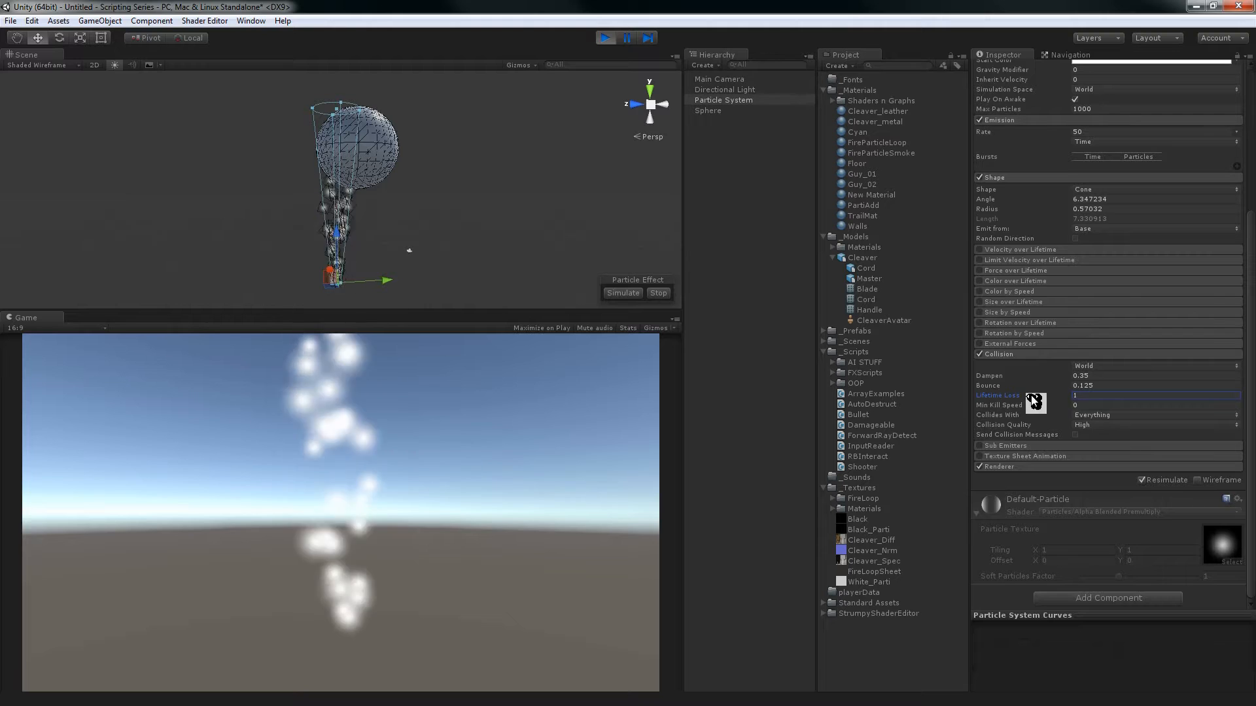
click(1112, 395)
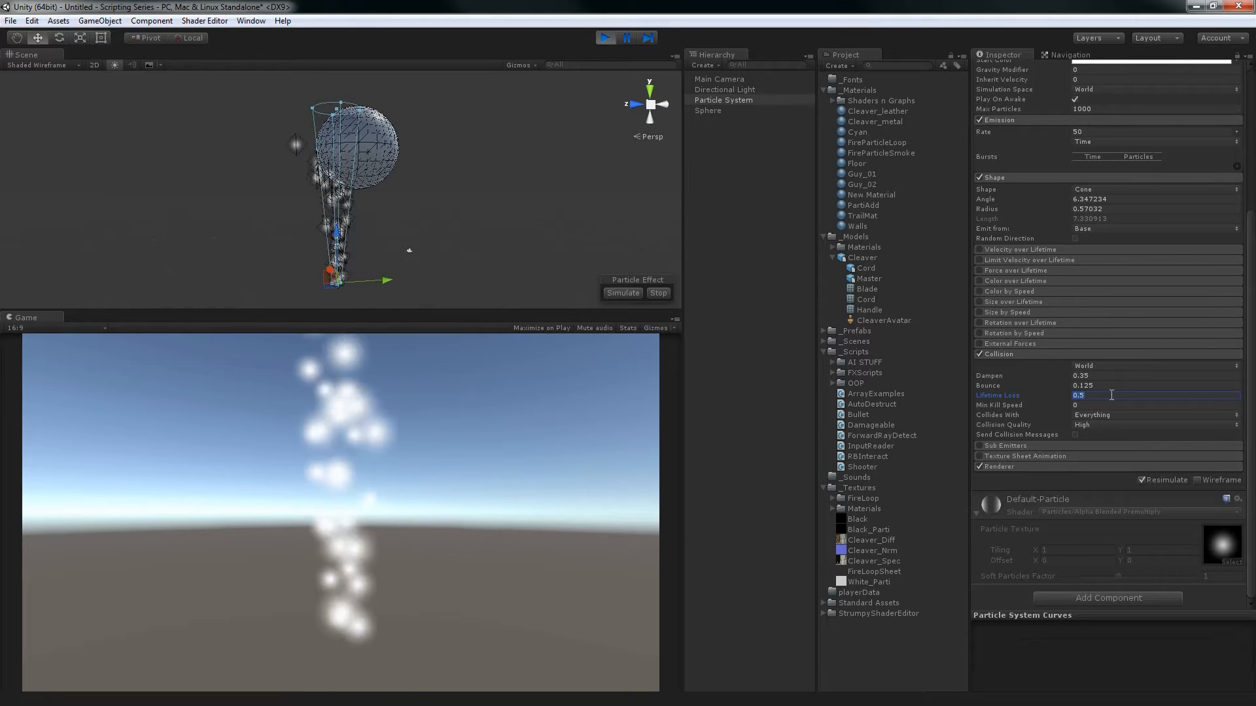
scroll(1093, 198, up, 3)
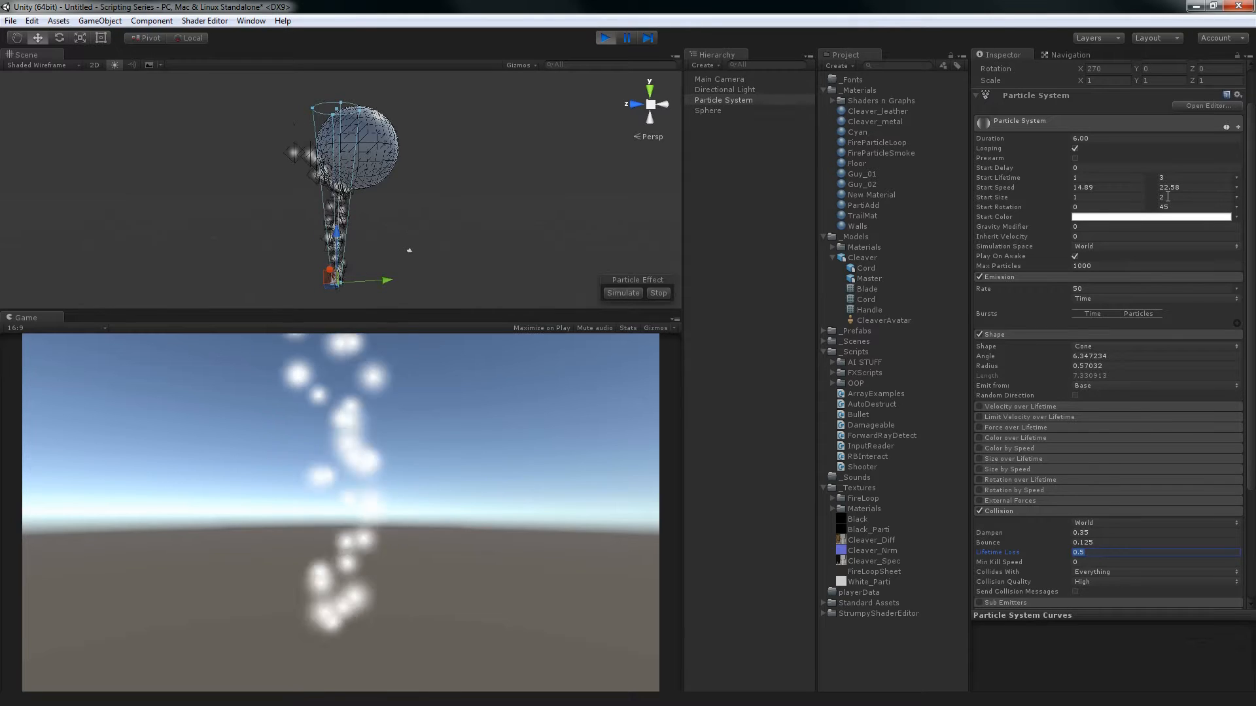
scroll(1079, 367, down, 3)
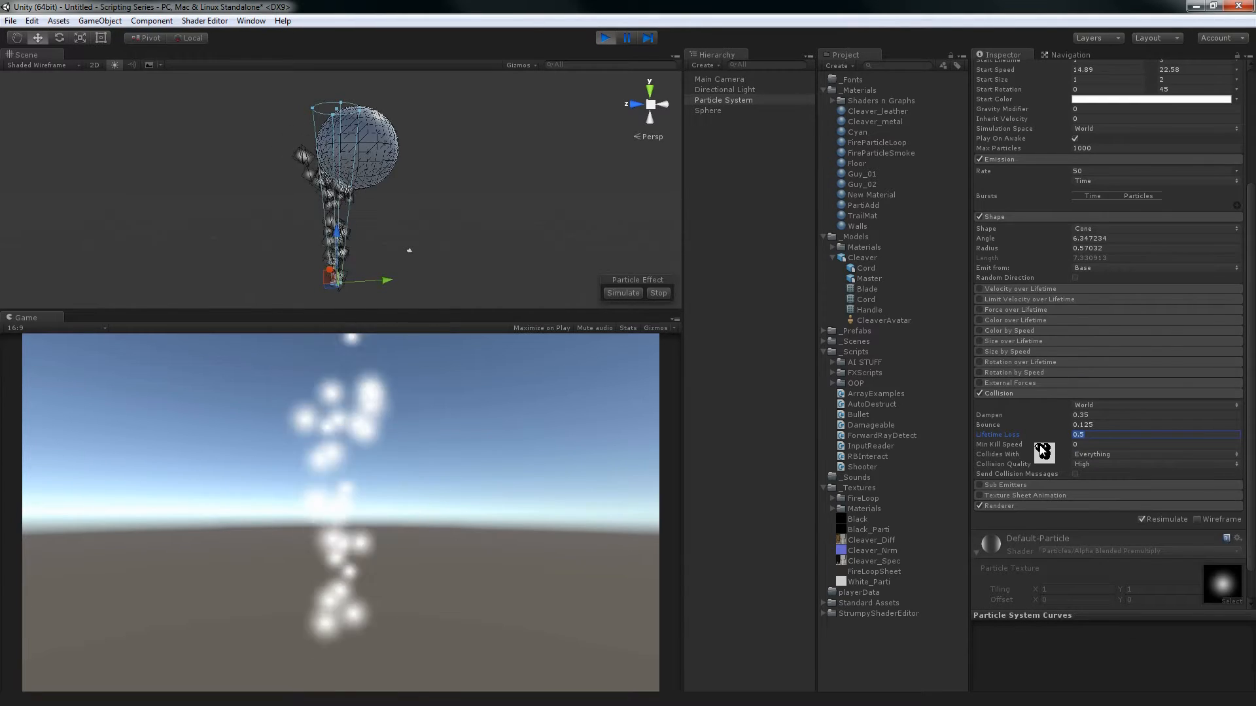
Raise the Collision Min Kill Speed to about 7.71 and inspect the particles around the sphere
click(1088, 447)
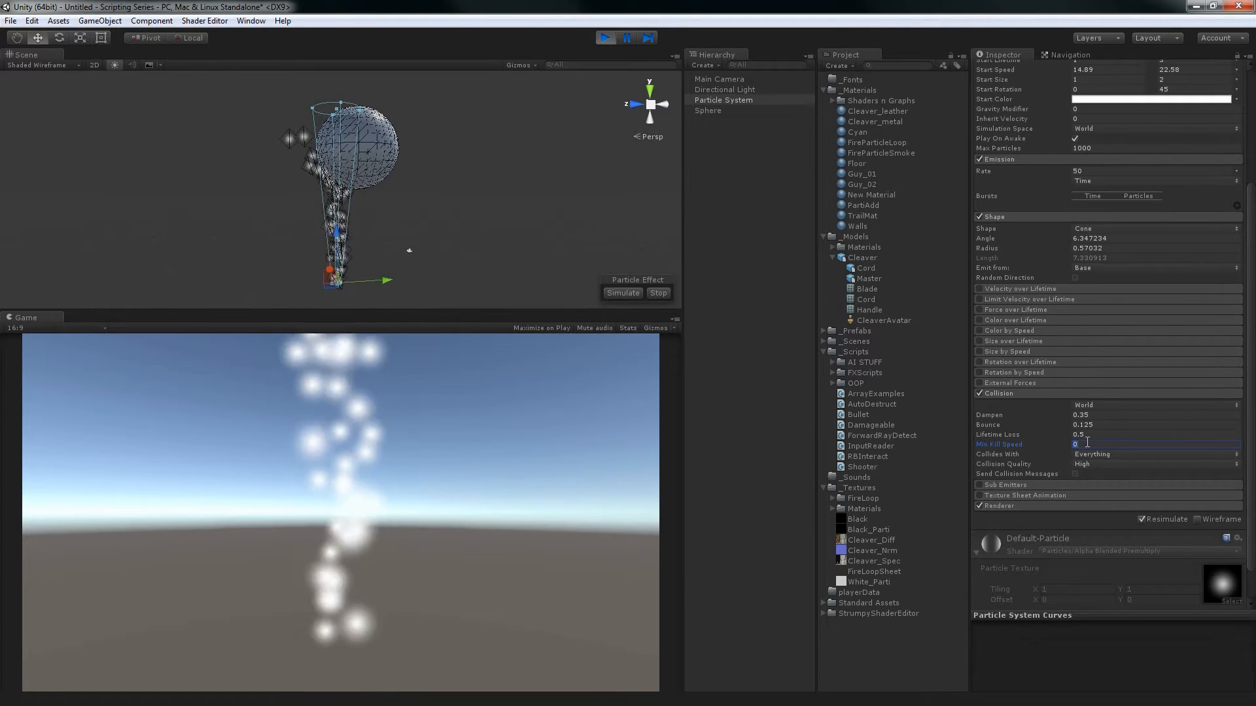
drag(1029, 449, 1125, 443)
drag(312, 456, 1030, 451)
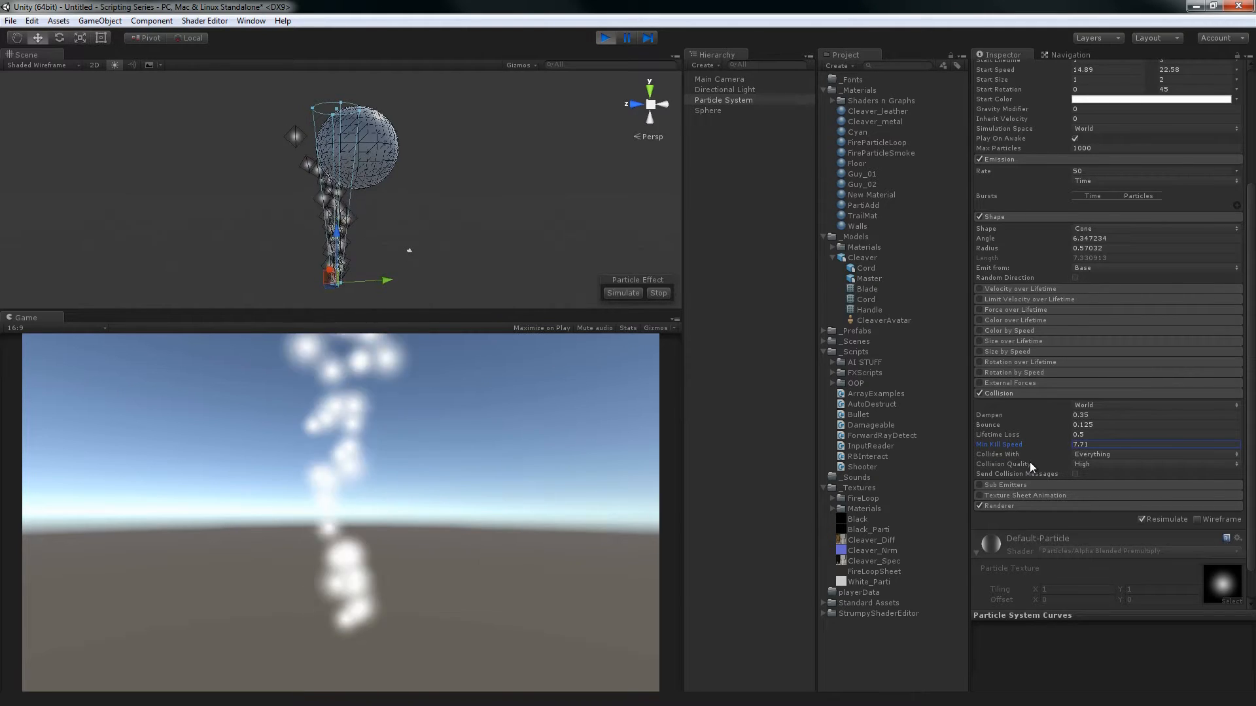
click(1110, 446)
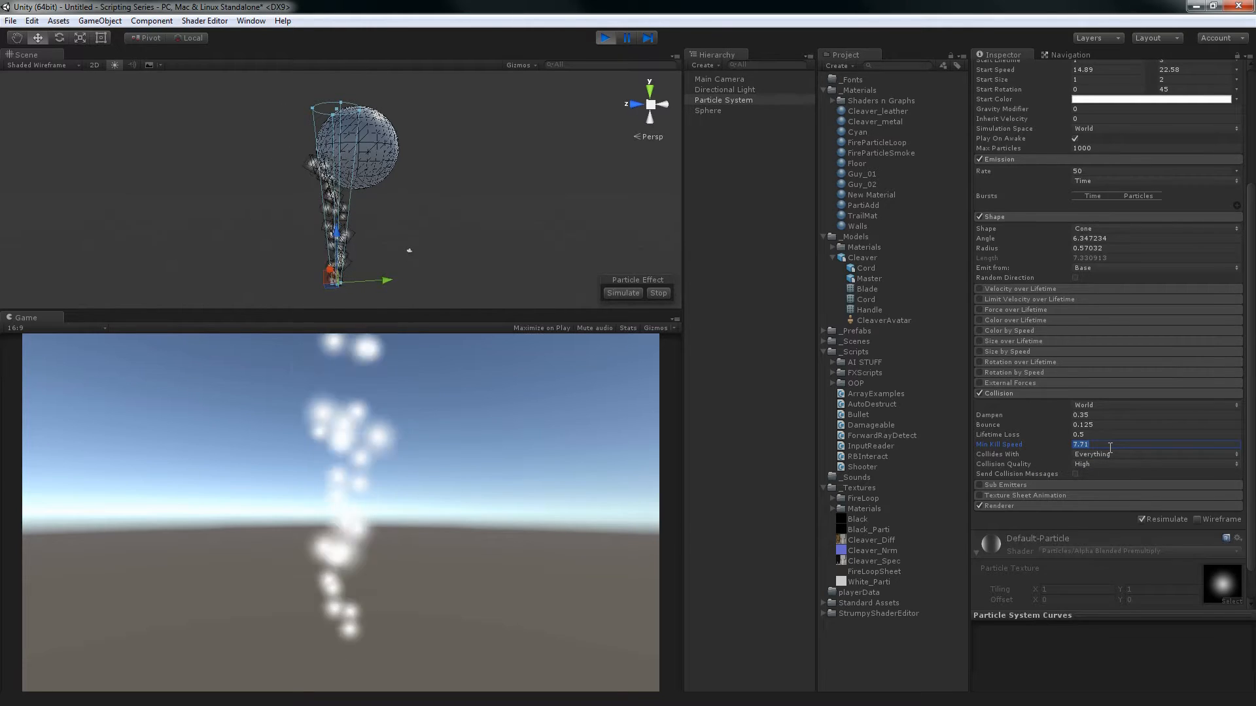
scroll(1110, 449, up, 3)
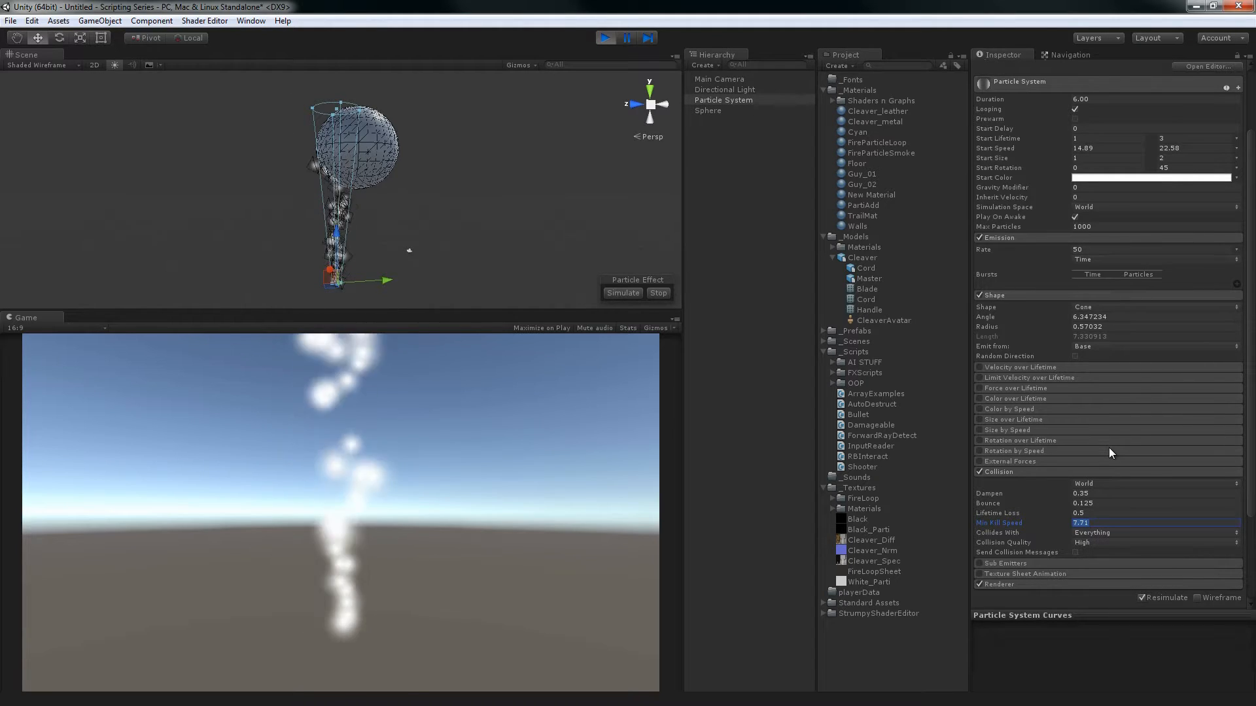
Set the Collision Lifetime Loss to 0 and the Min Kill Speed to 15
click(1124, 514)
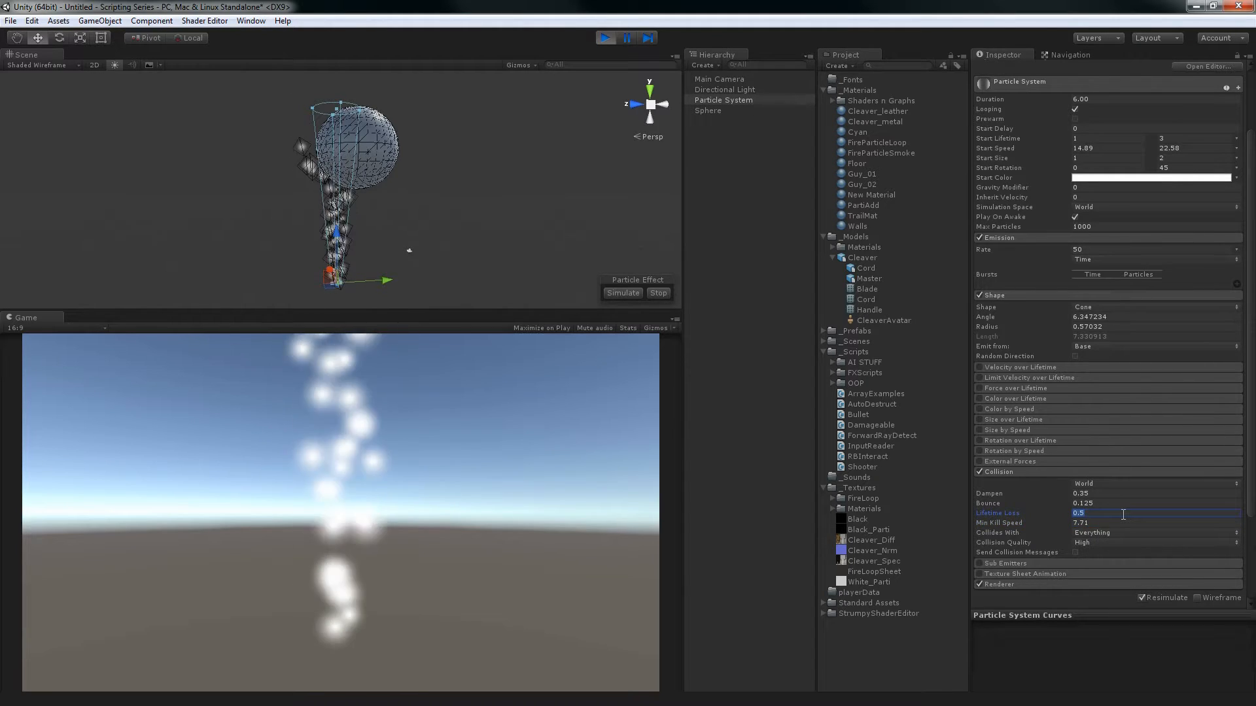
click(1120, 504)
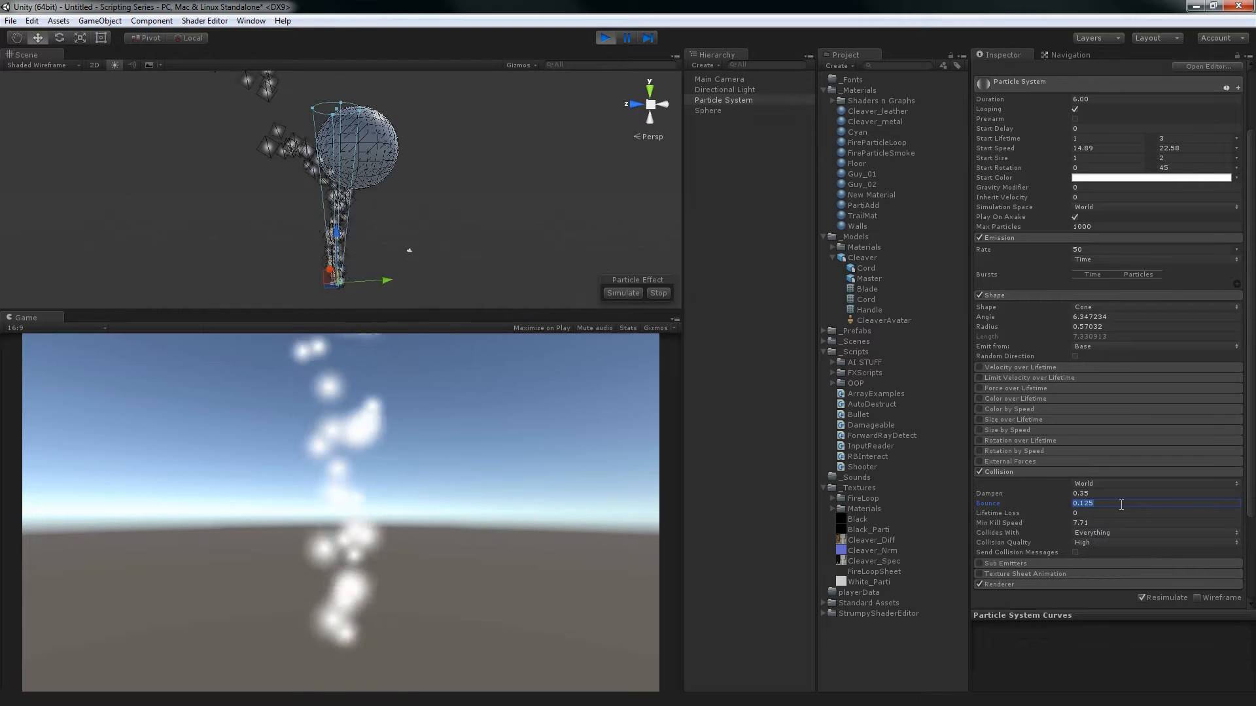
click(1096, 524)
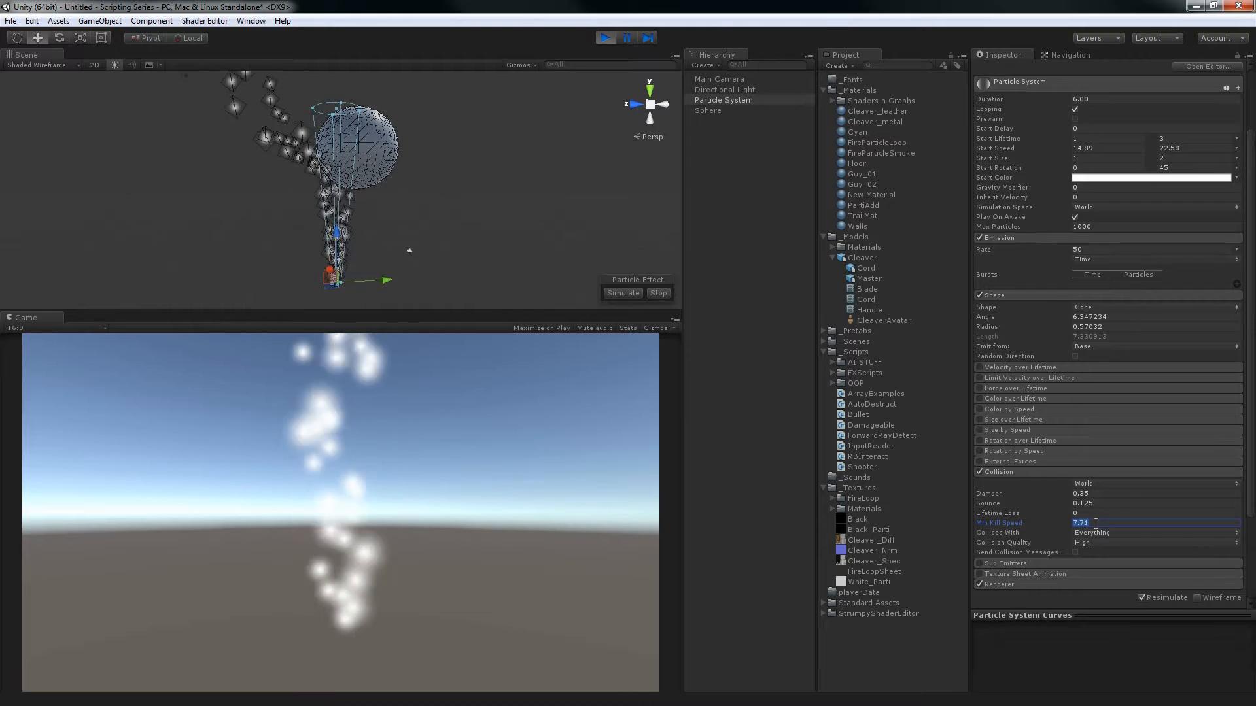
text(15)
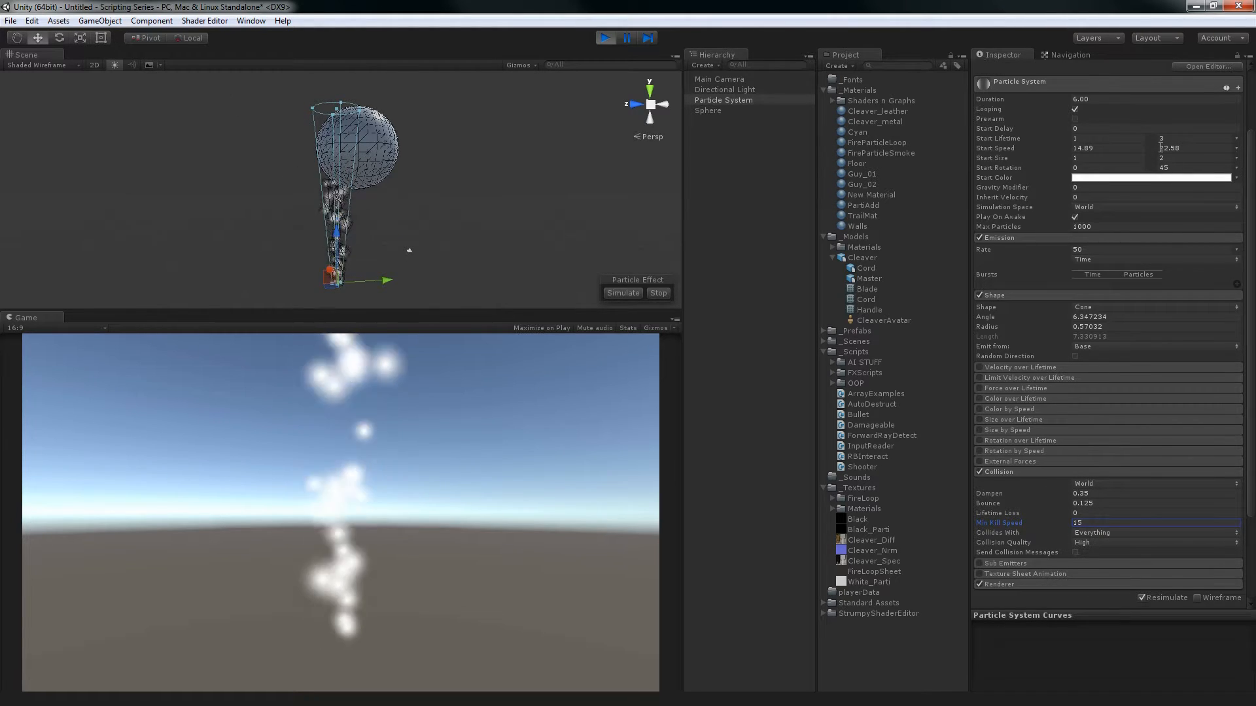
Lower the Min Kill Speed to 10, set Dampen to 0, and return the Min Kill Speed to 15
double_click(1092, 525)
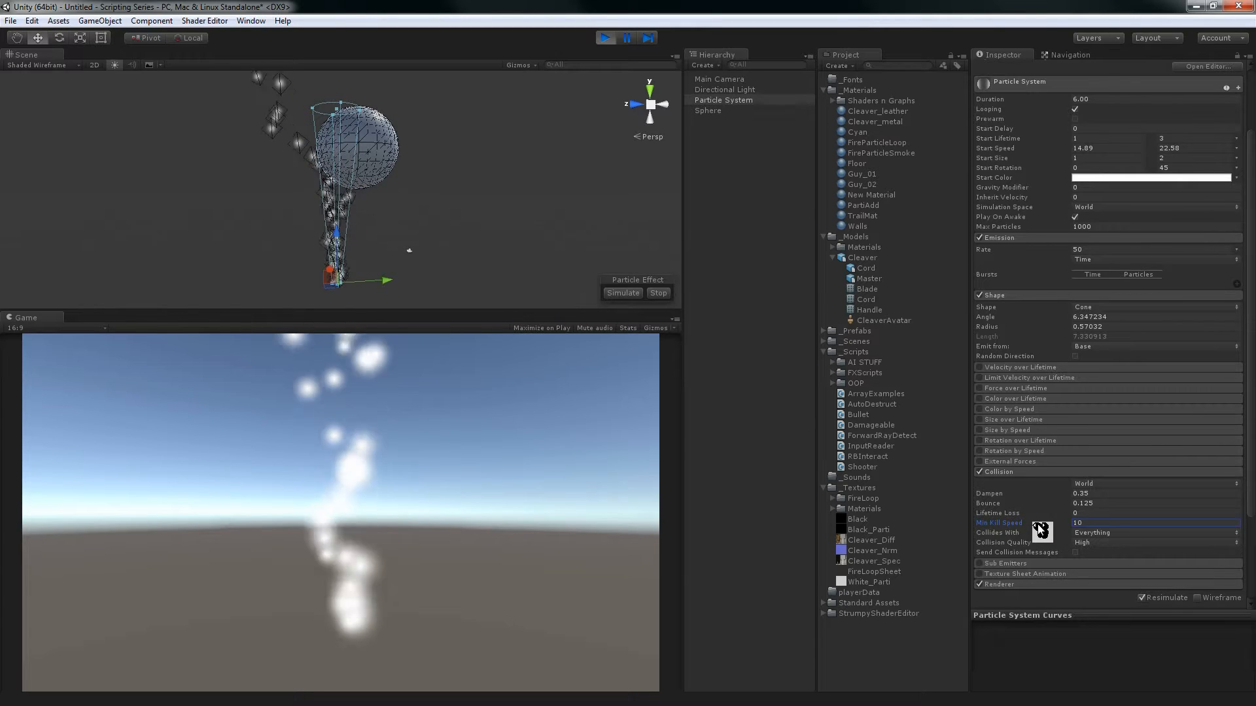
click(1104, 495)
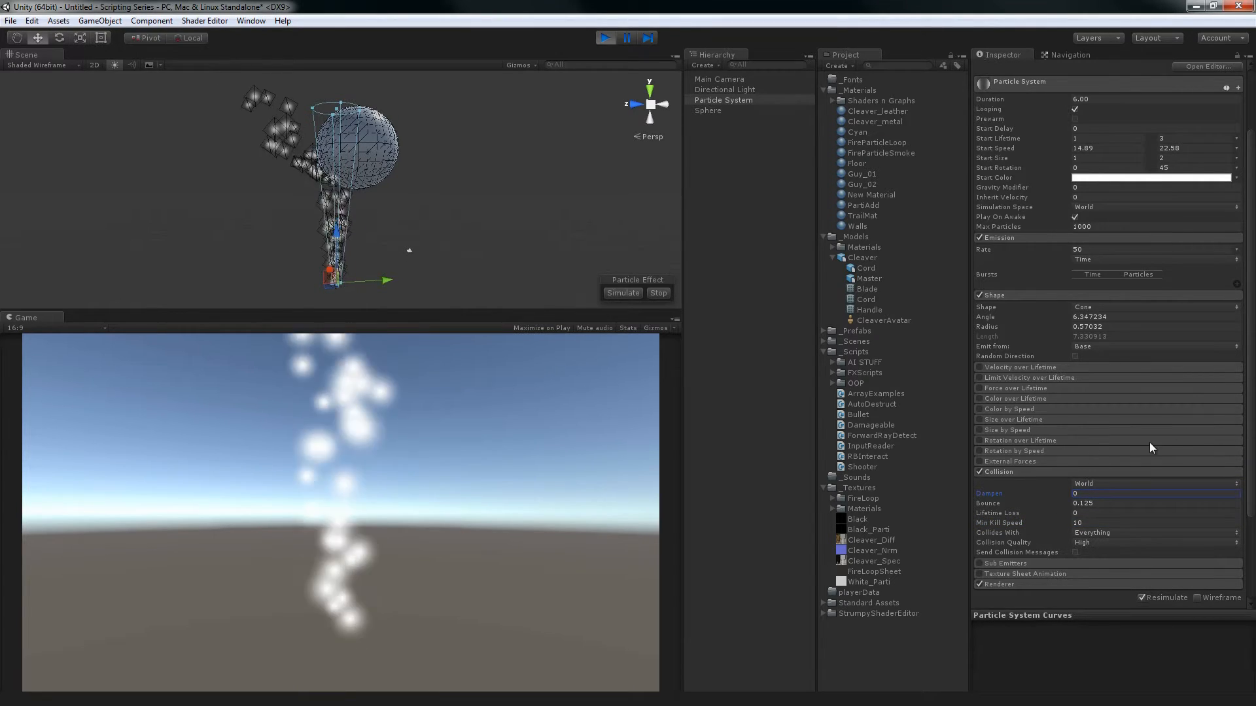
click(1092, 522)
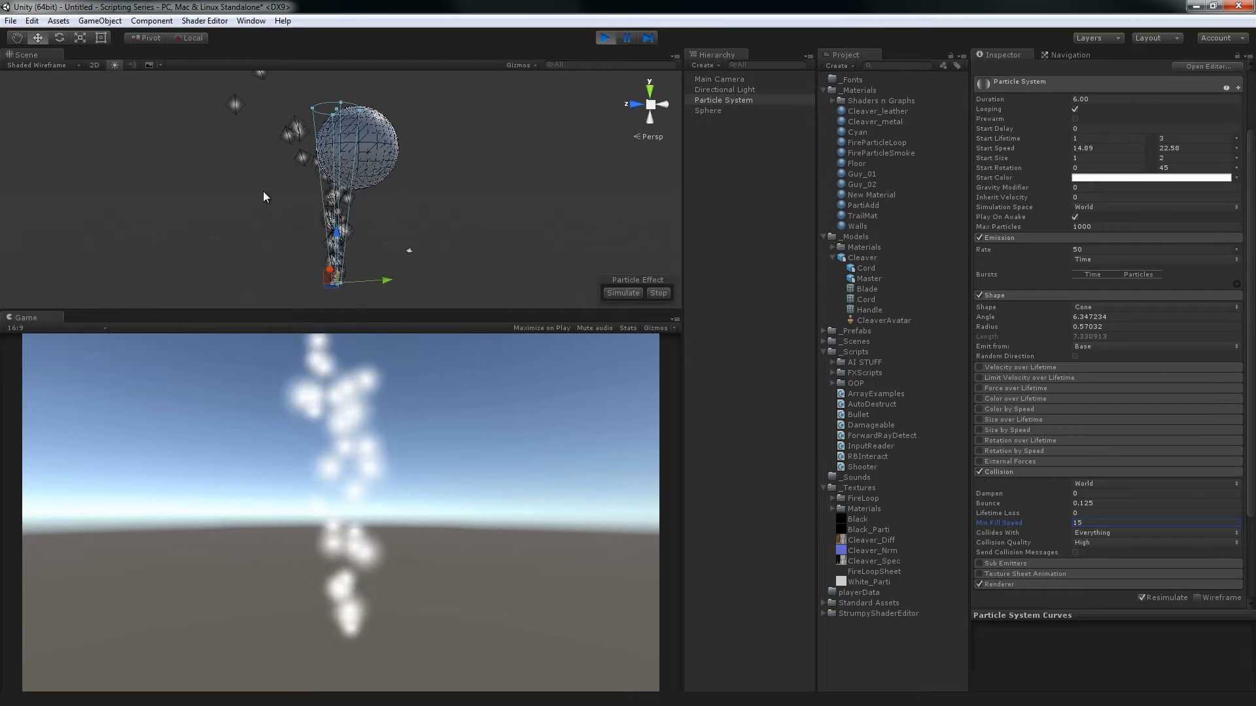
Set the particle system's random Start Speed range to 15 and 22
click(1130, 149)
text(15)
key(Tab)
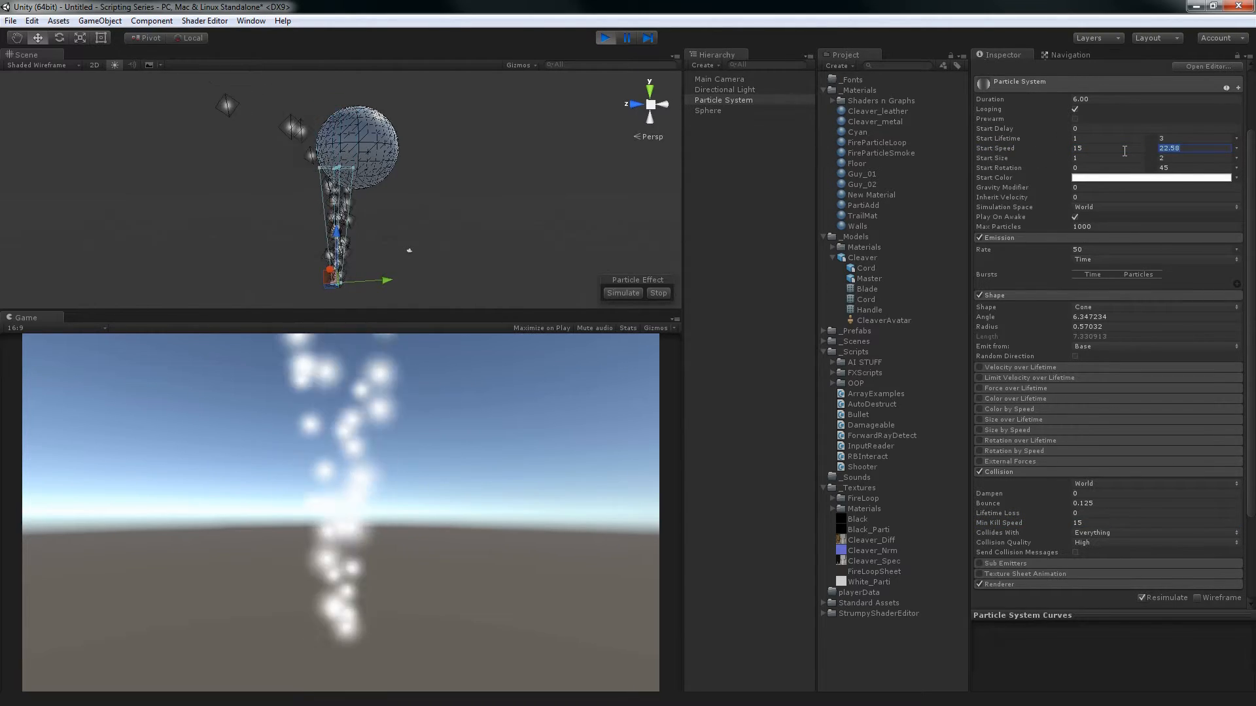
text(22)
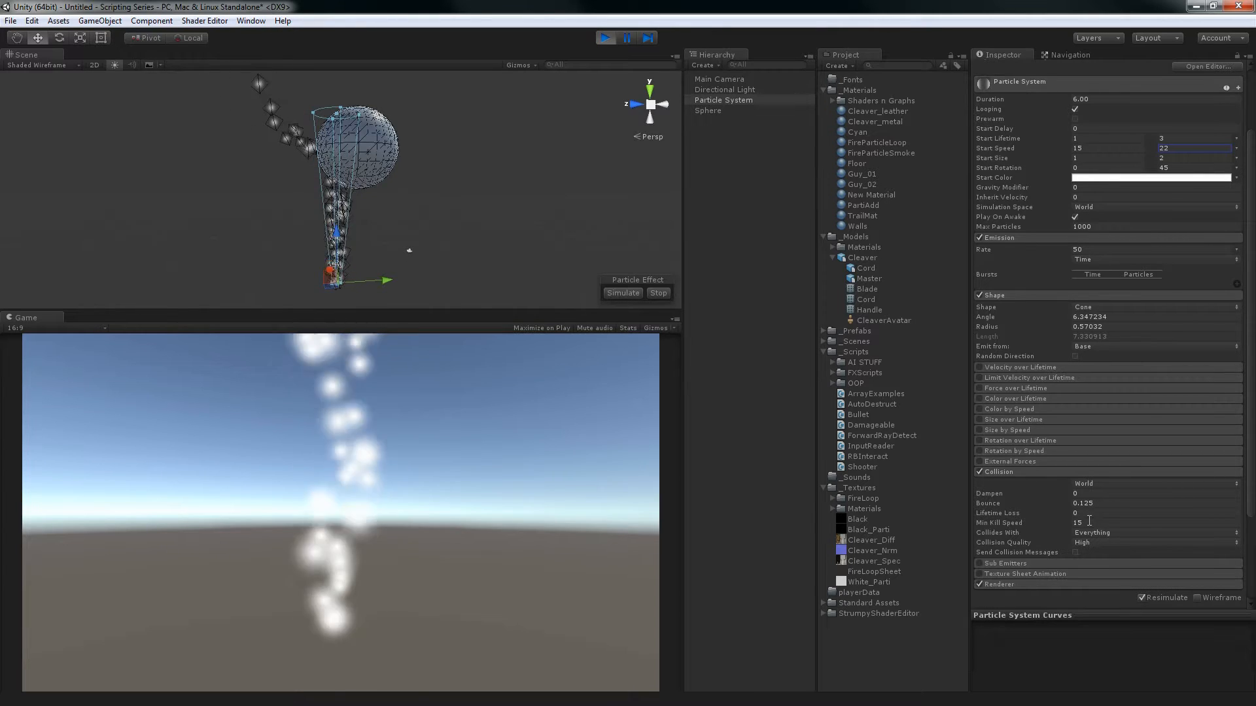
Review the Collides With layers and compare Medium and Low Collision Quality, ending on Low
click(1091, 533)
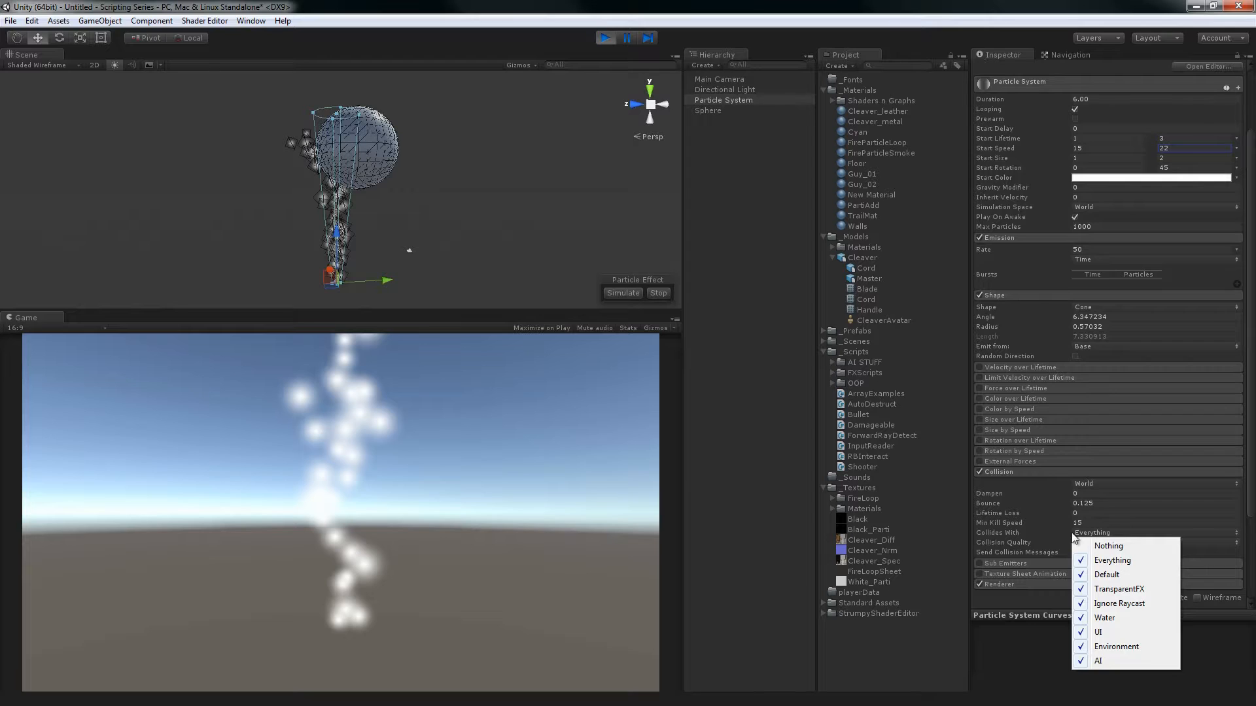
click(1023, 548)
click(1089, 543)
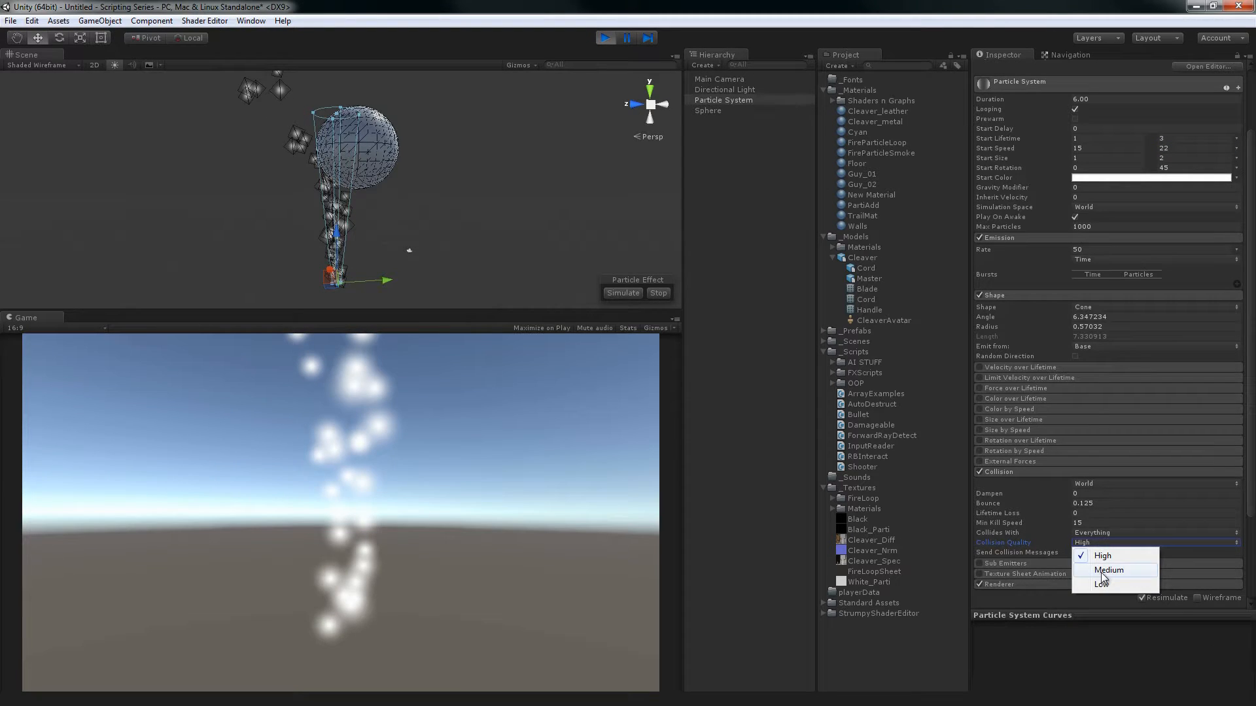
click(1106, 570)
alt+drag(466, 286, 421, 210)
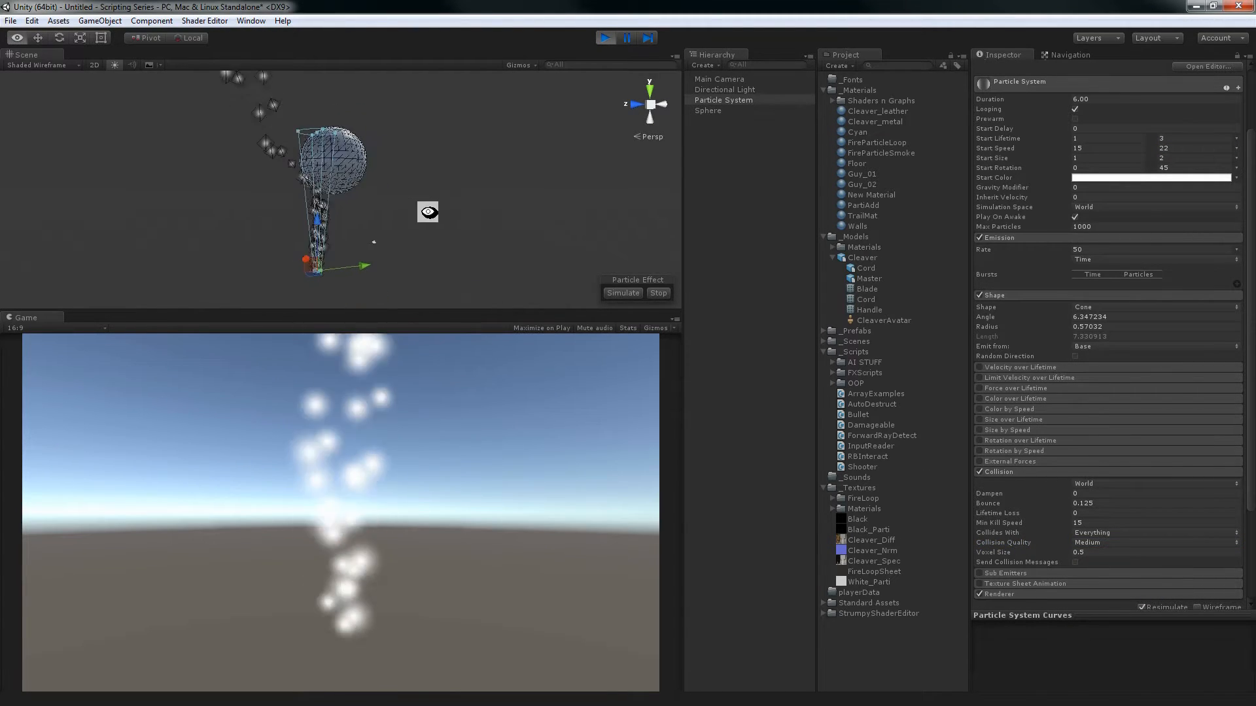
click(1102, 545)
click(1103, 590)
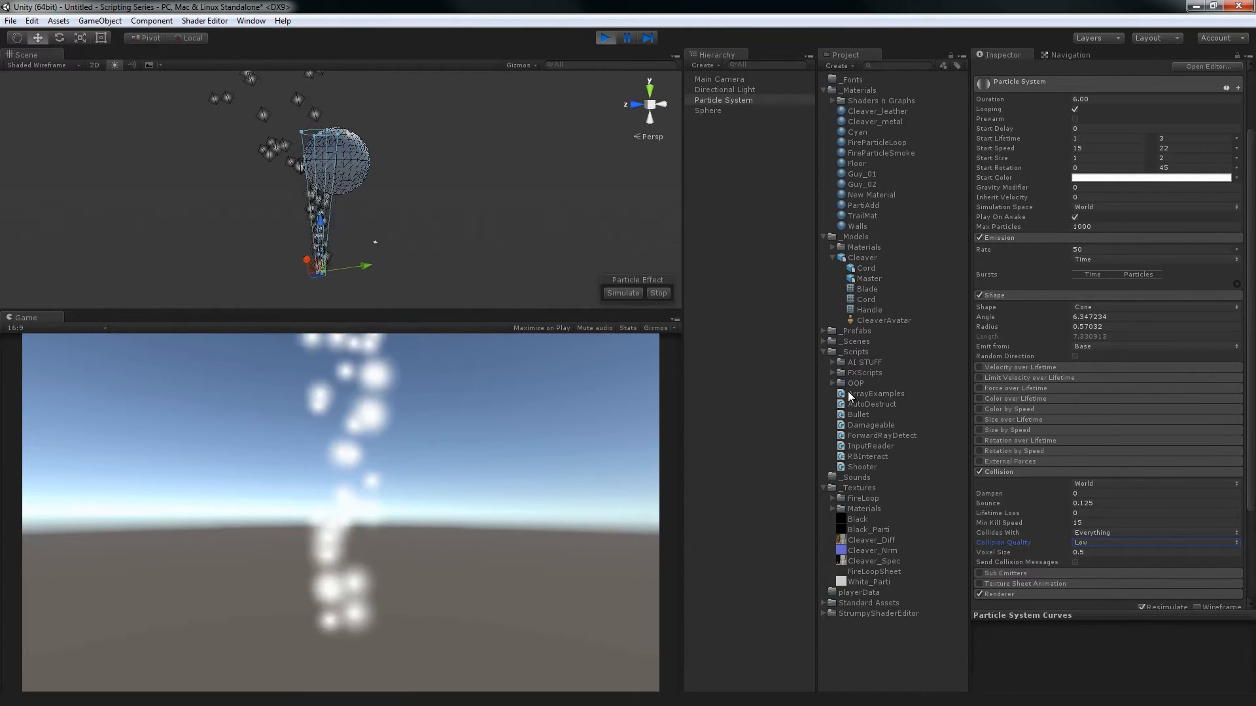
click(1019, 557)
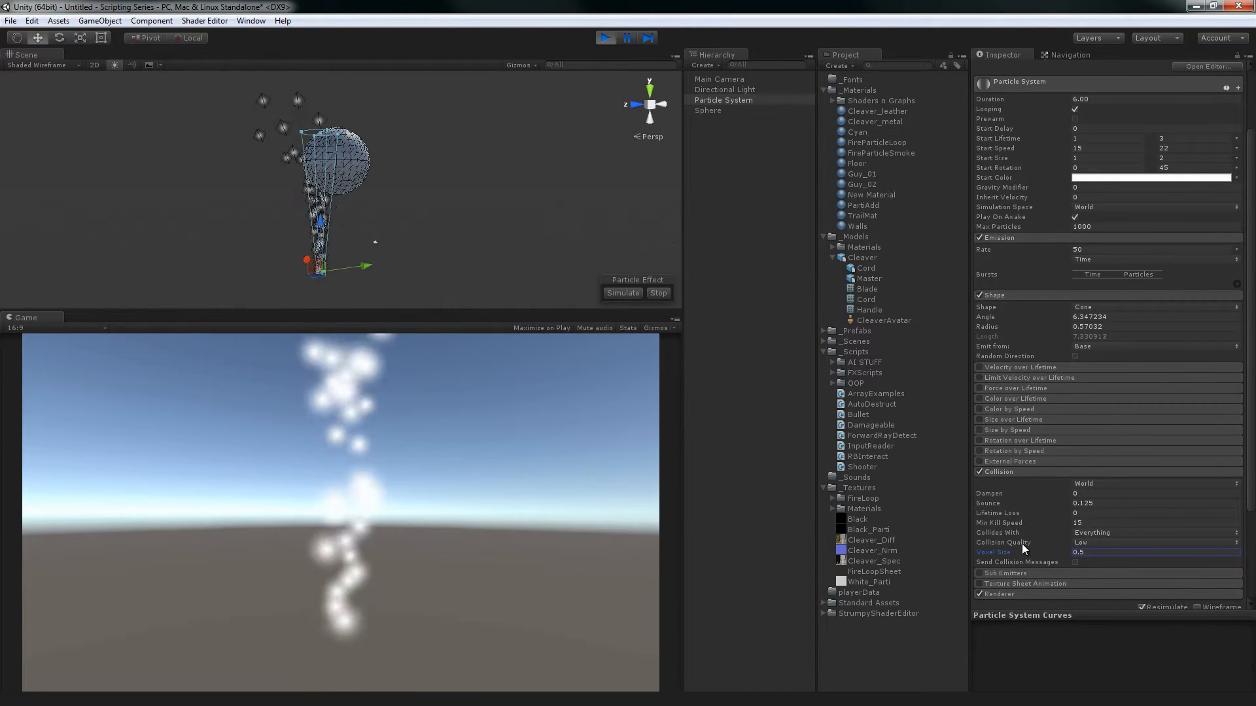
click(1016, 544)
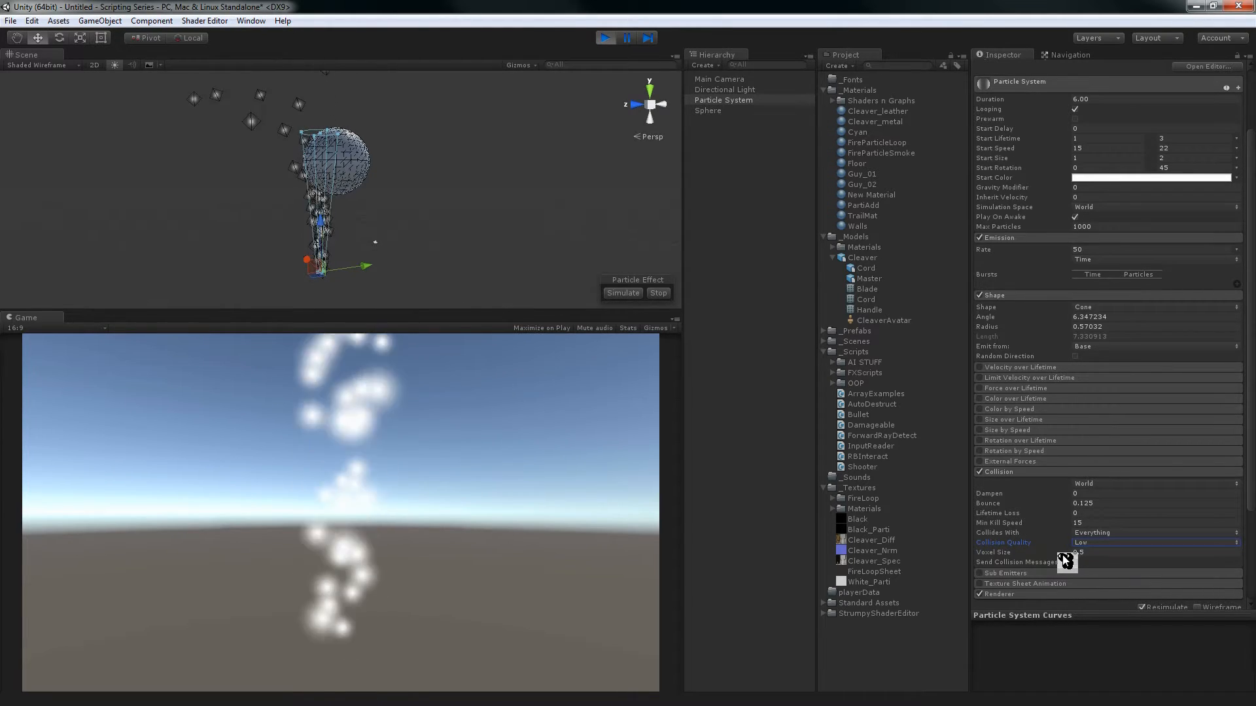
Switch the Collision Quality to High for comparison and set it to Medium
click(1089, 545)
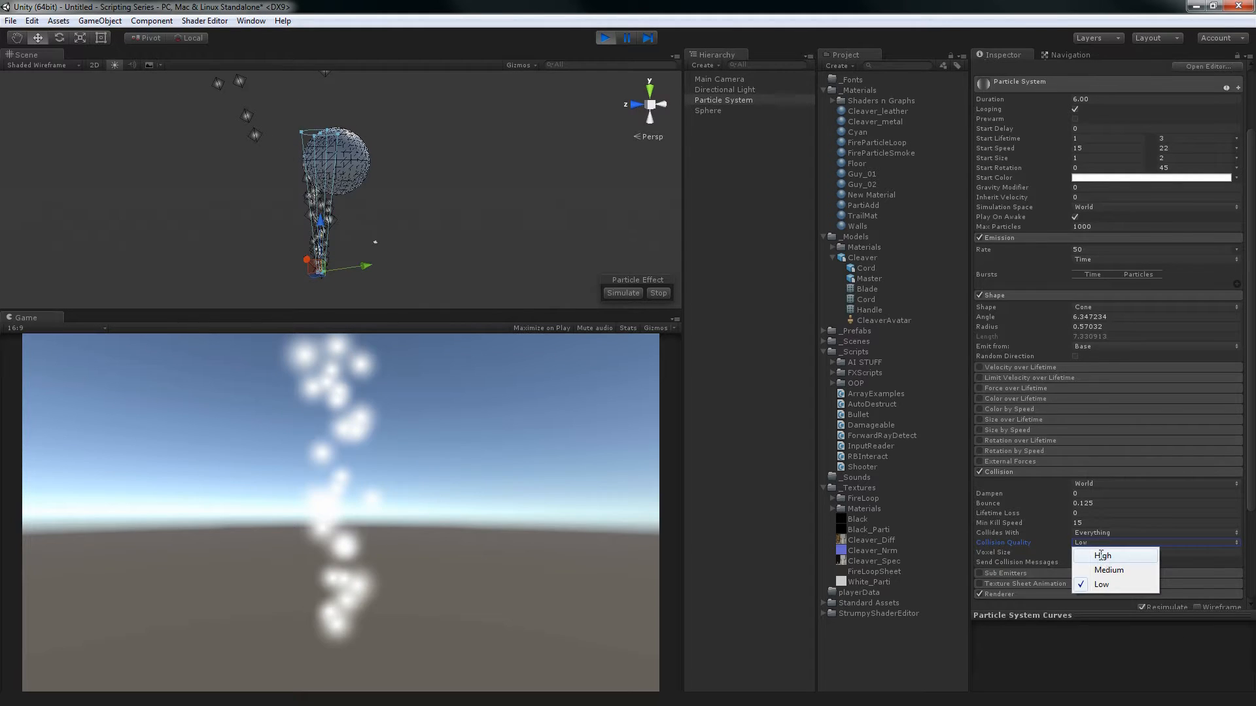
click(1087, 554)
click(1096, 544)
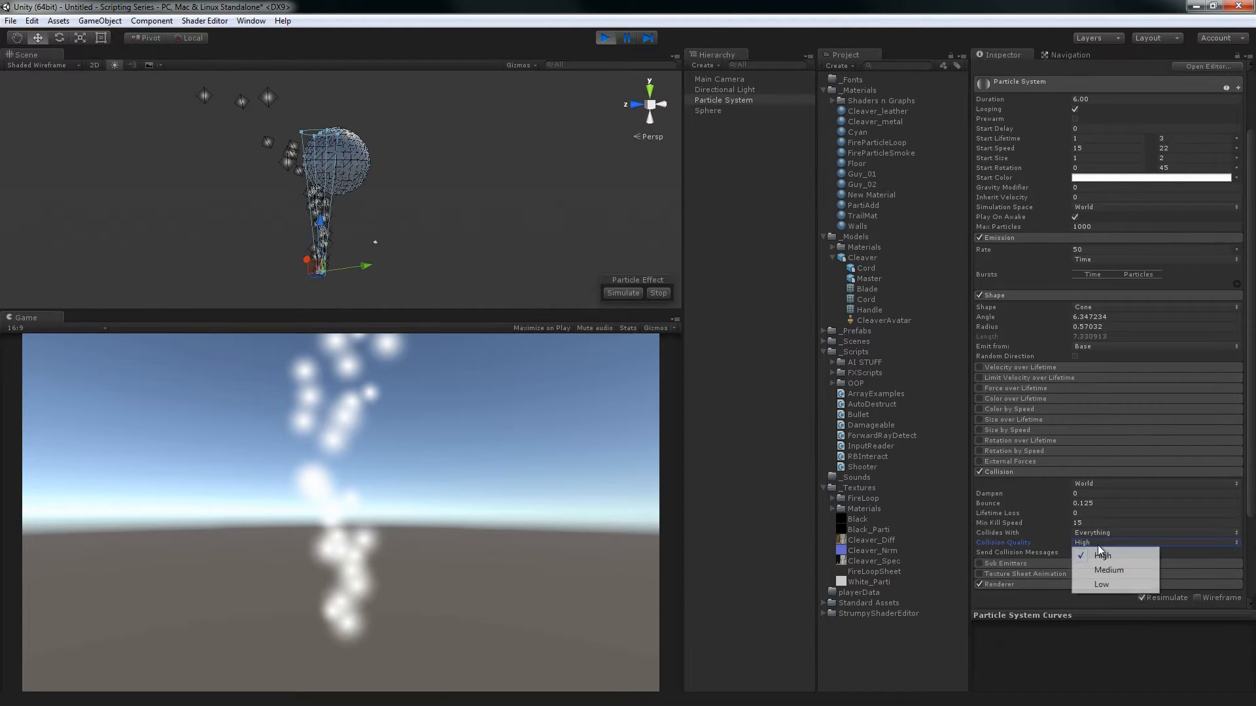
click(1073, 543)
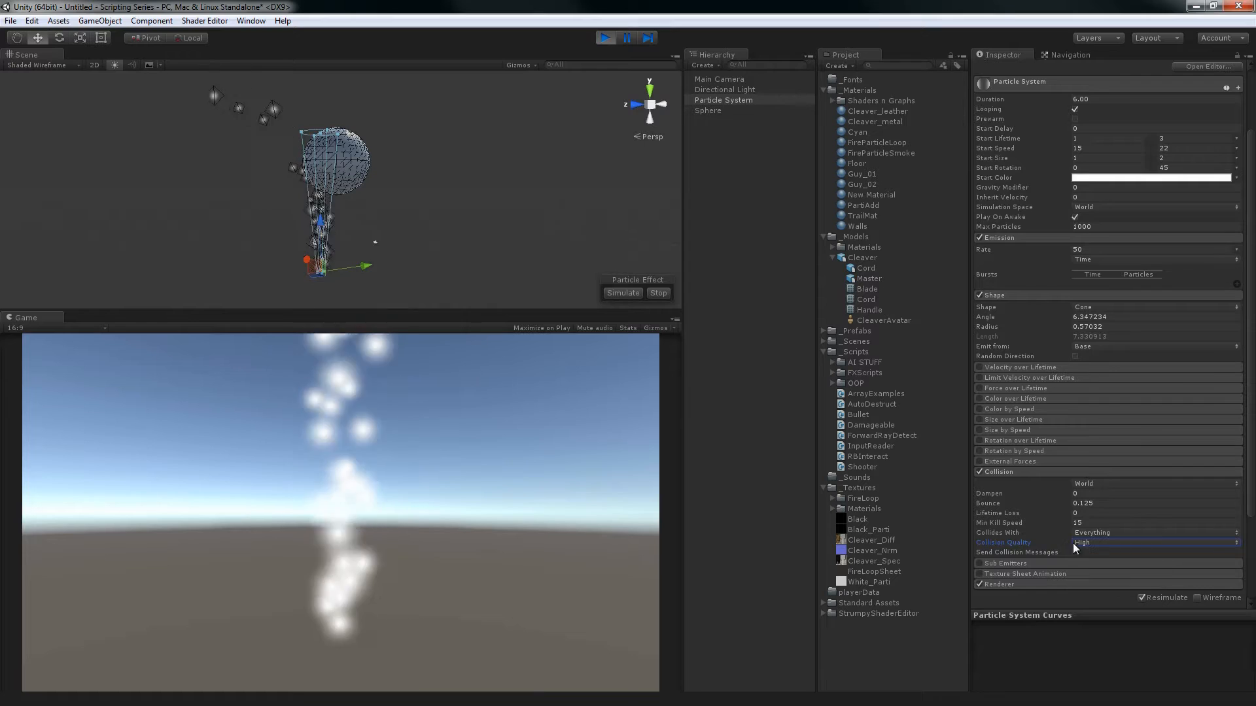
click(1087, 544)
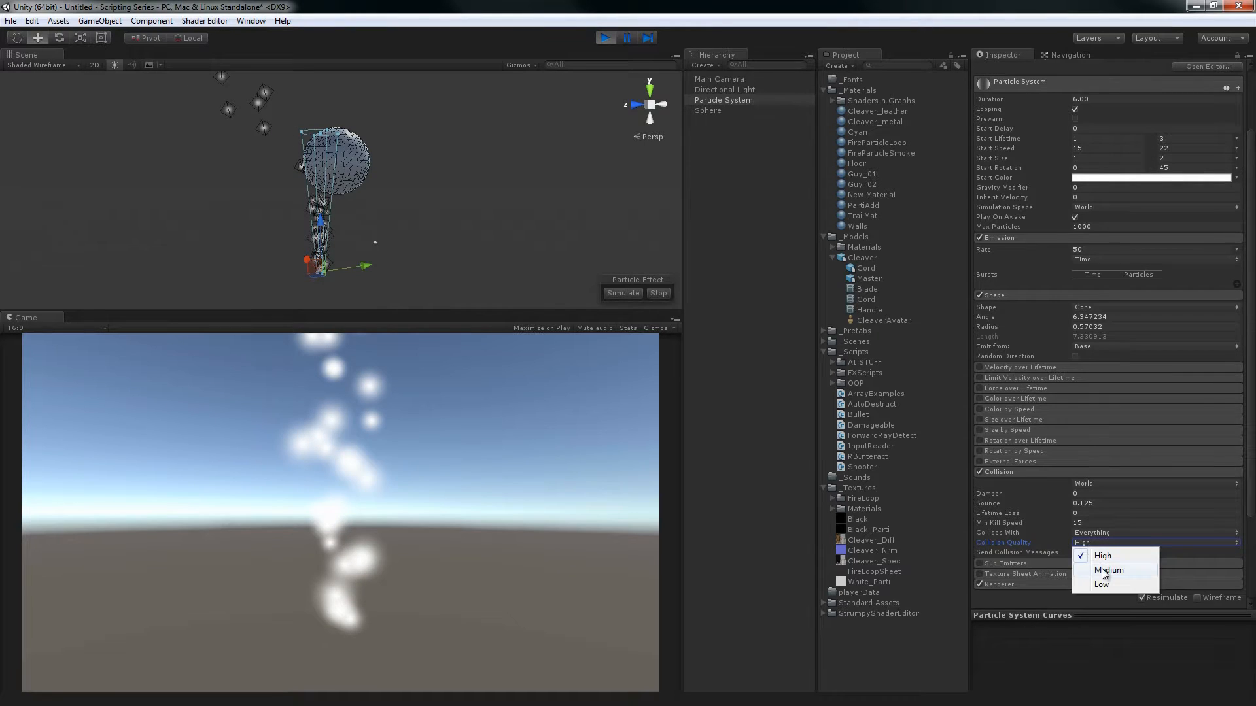
click(1097, 563)
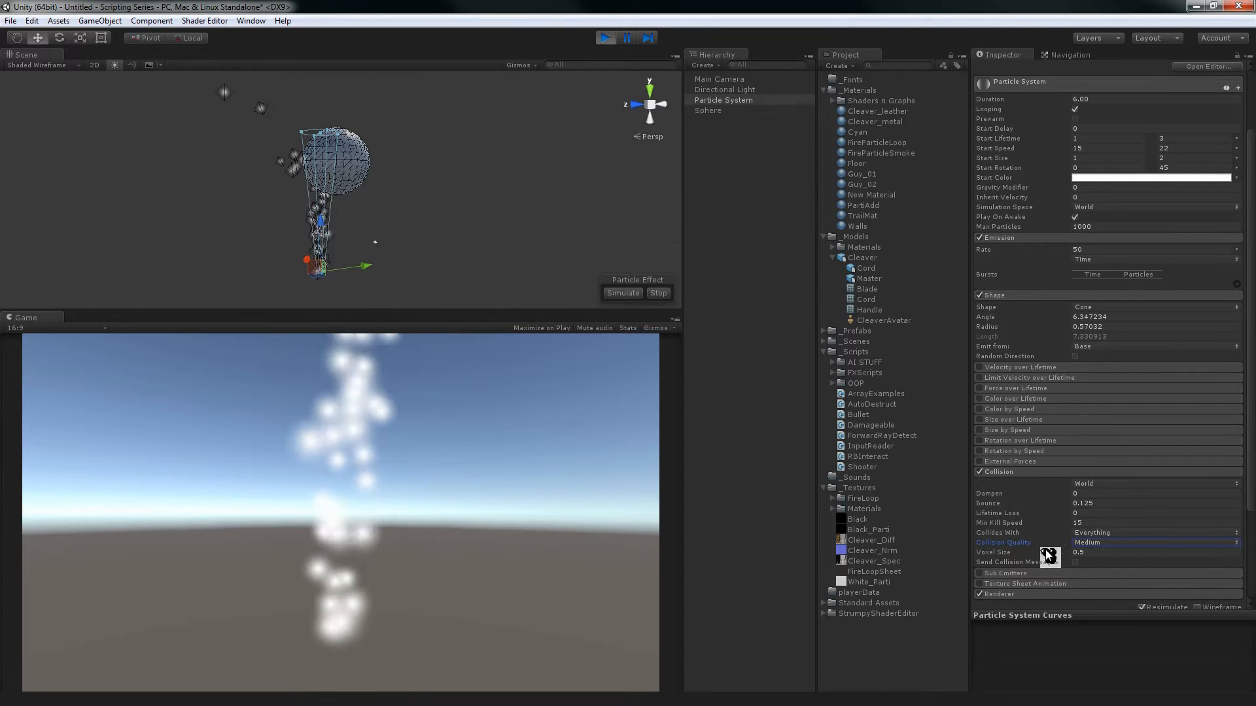
Try Voxel Size values of -1.42 and 0.25 at Medium quality and return it to 0.5
drag(1049, 554, 1000, 560)
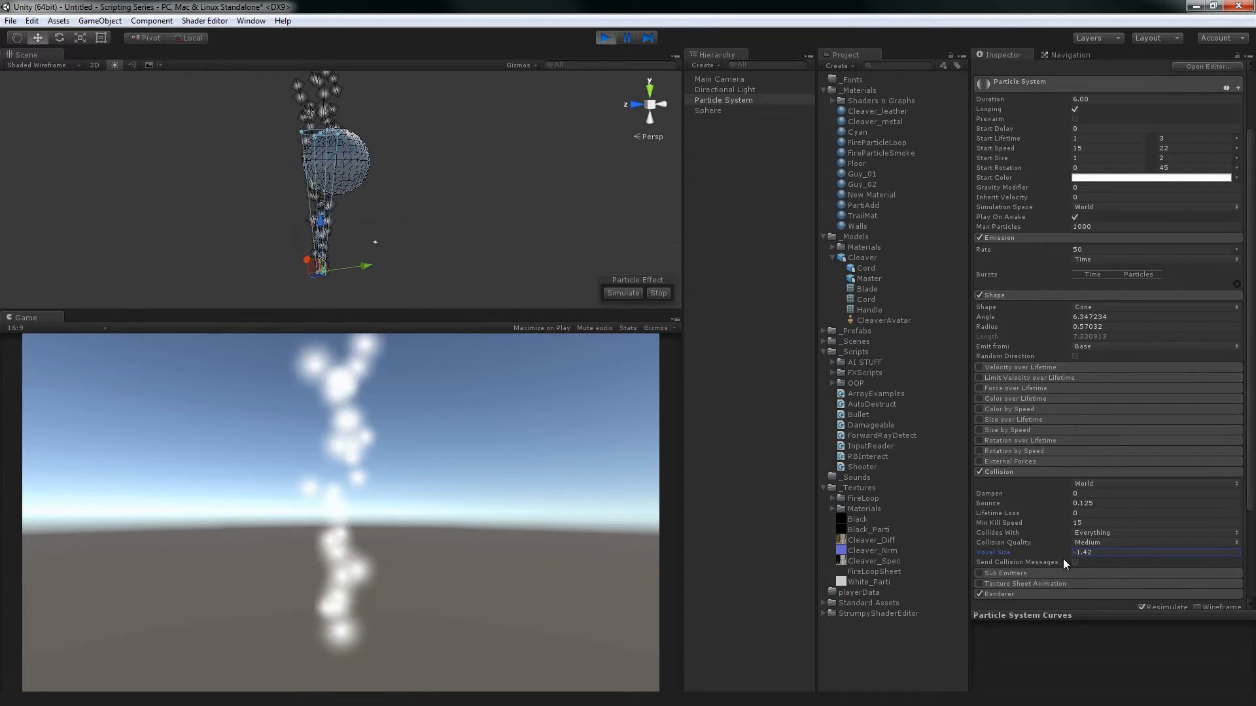
click(1091, 553)
text(.2)
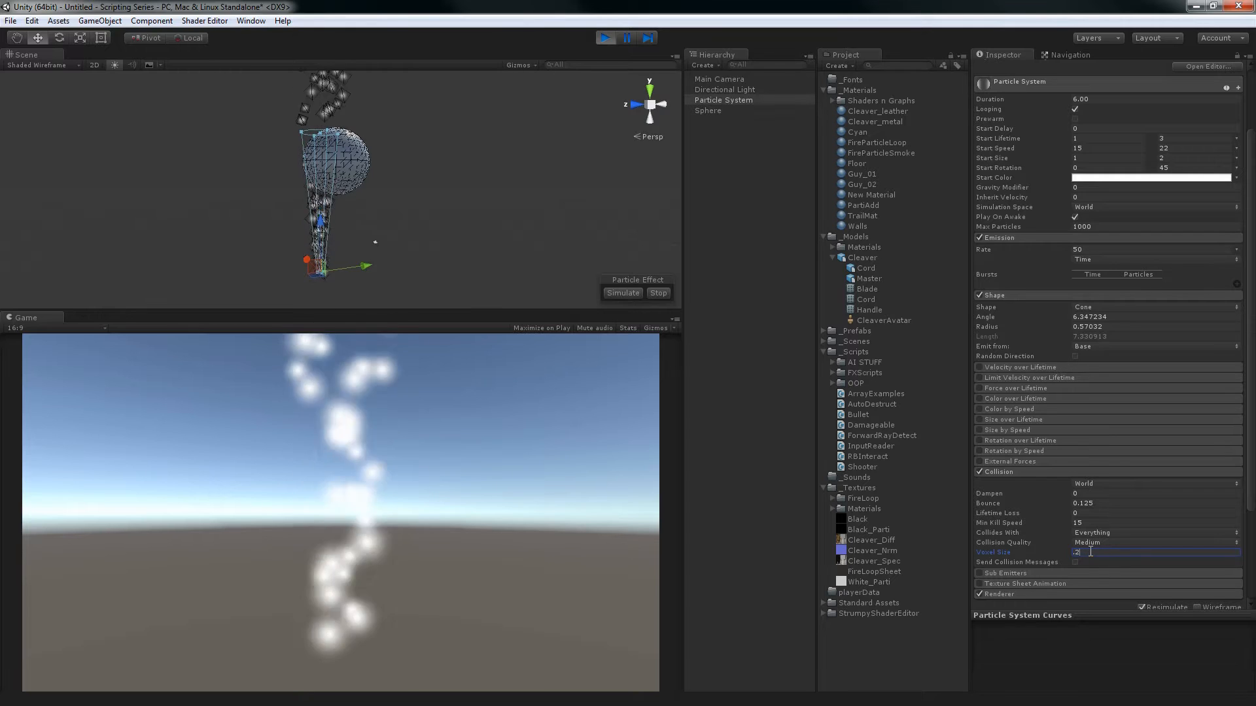
text(5)
key(Return)
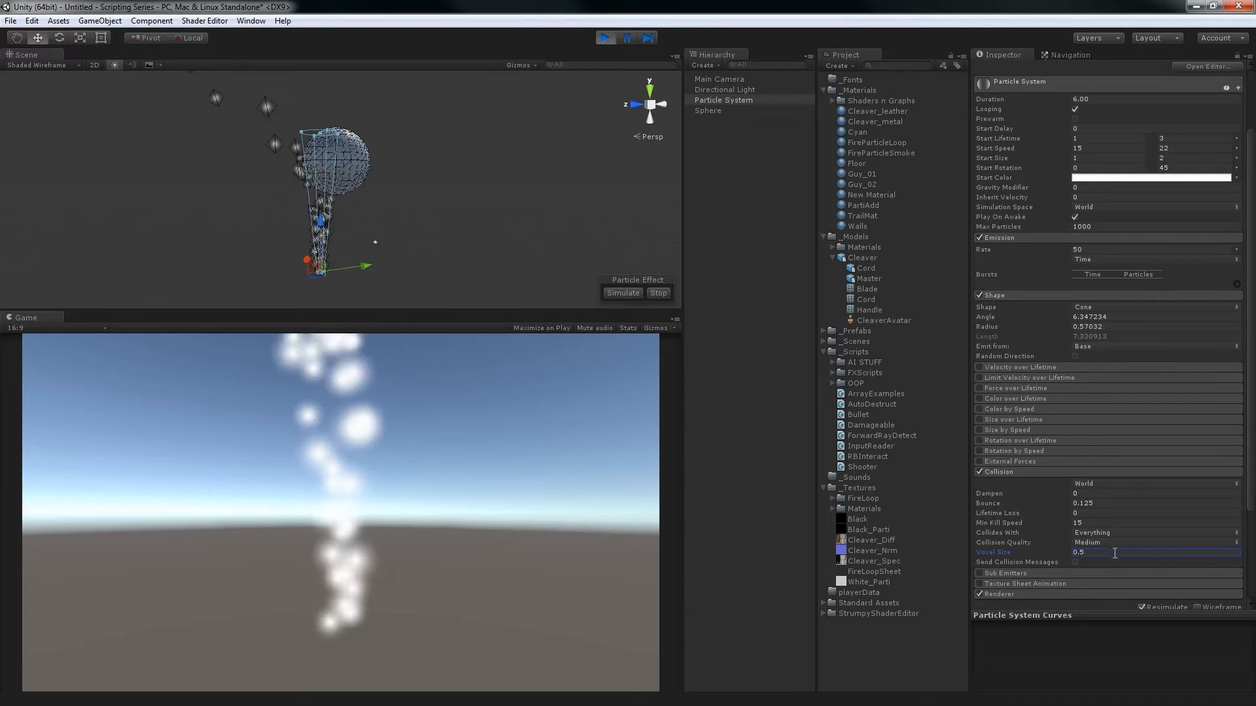
Set the Collision Quality to Low and the Voxel Size to 0.25
click(1110, 541)
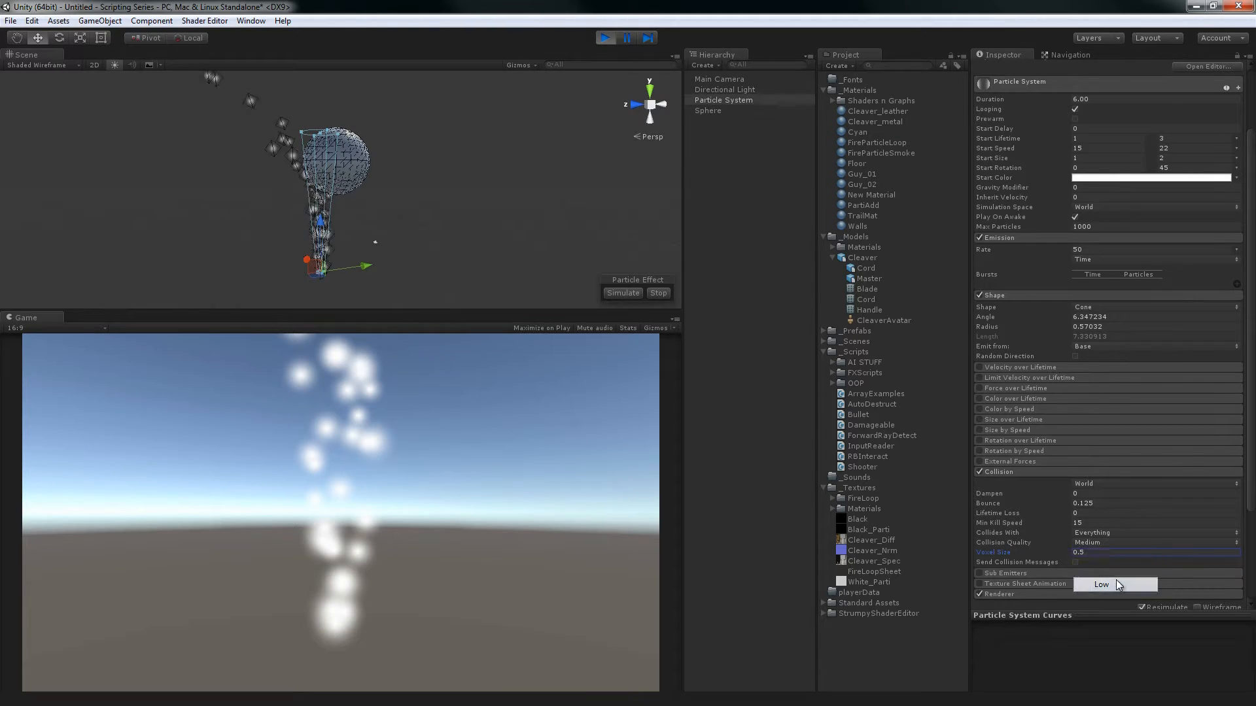
click(1116, 580)
click(1101, 553)
text(0.25)
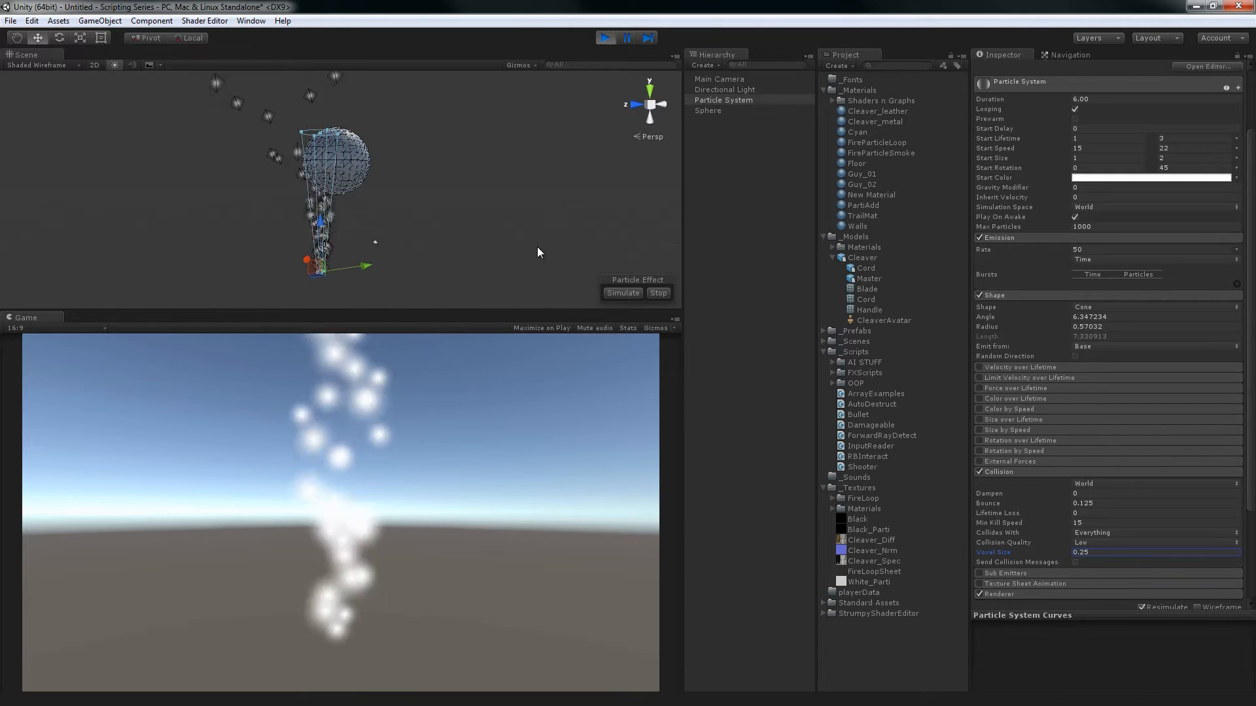
click(1090, 551)
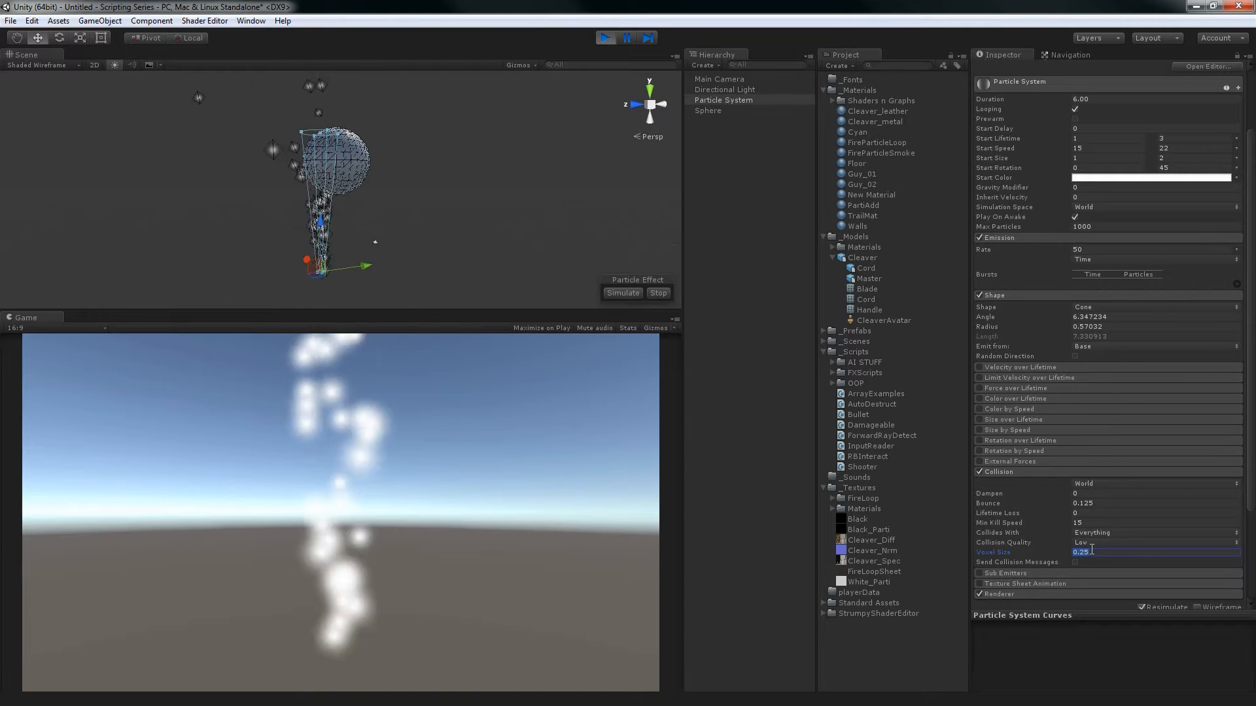
Set the Voxel Size to 0.5 and the Collision Quality to High, and point out the Send Collision Messages option
text(0.5)
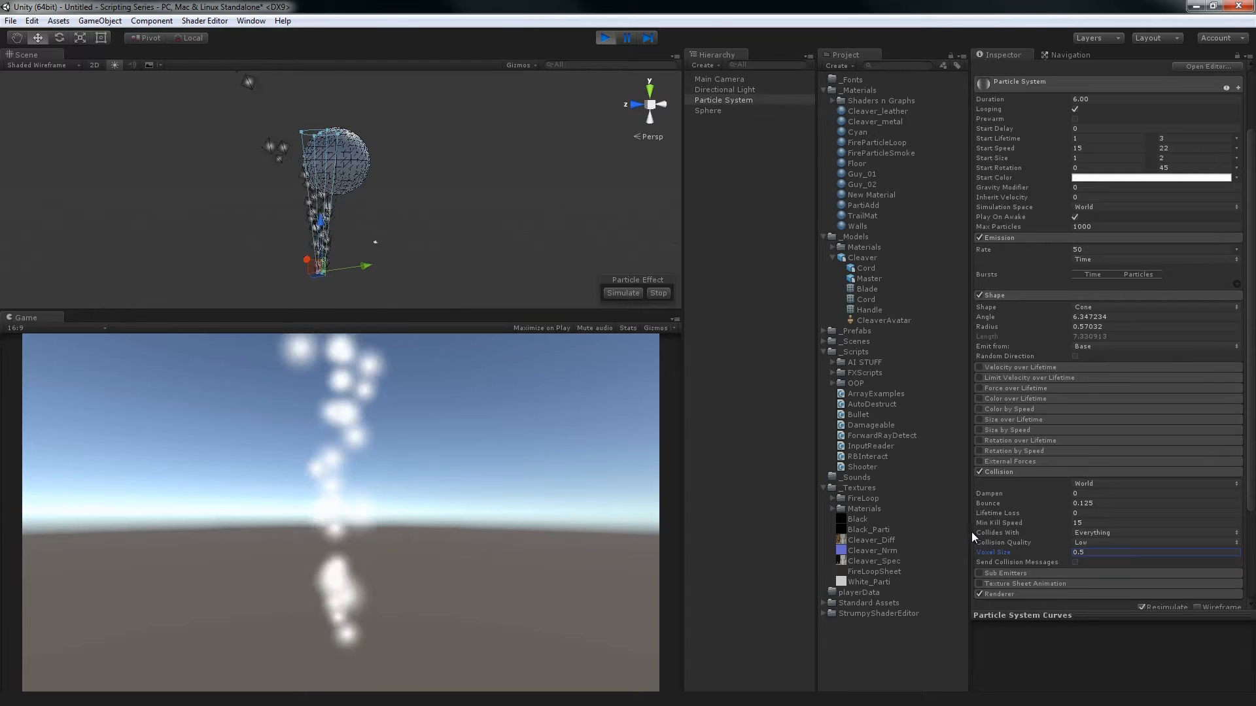
click(1101, 542)
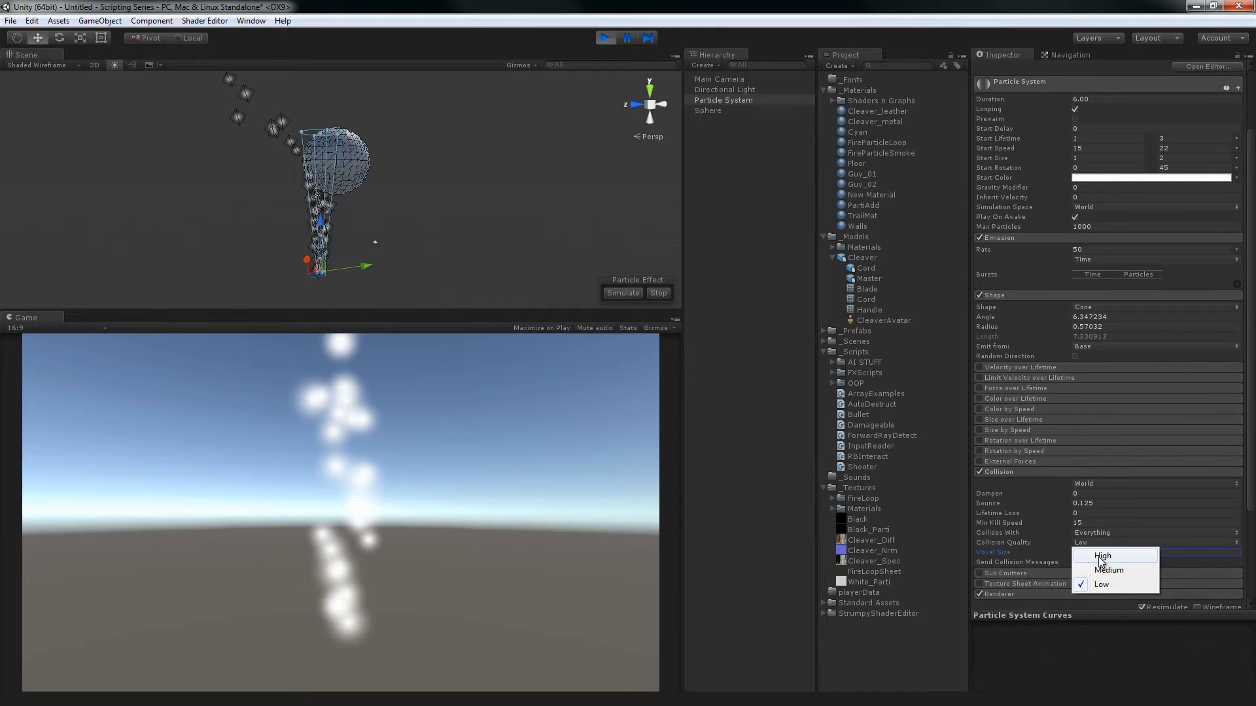
click(1099, 556)
click(1030, 552)
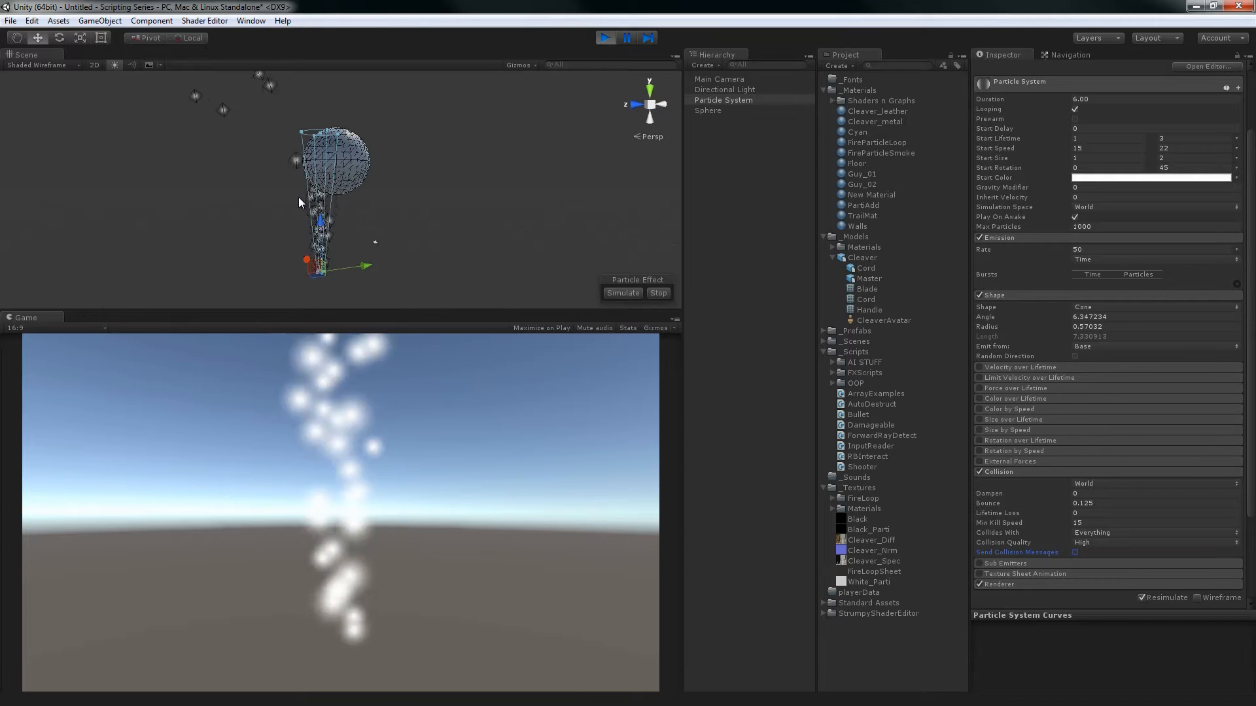
click(1078, 551)
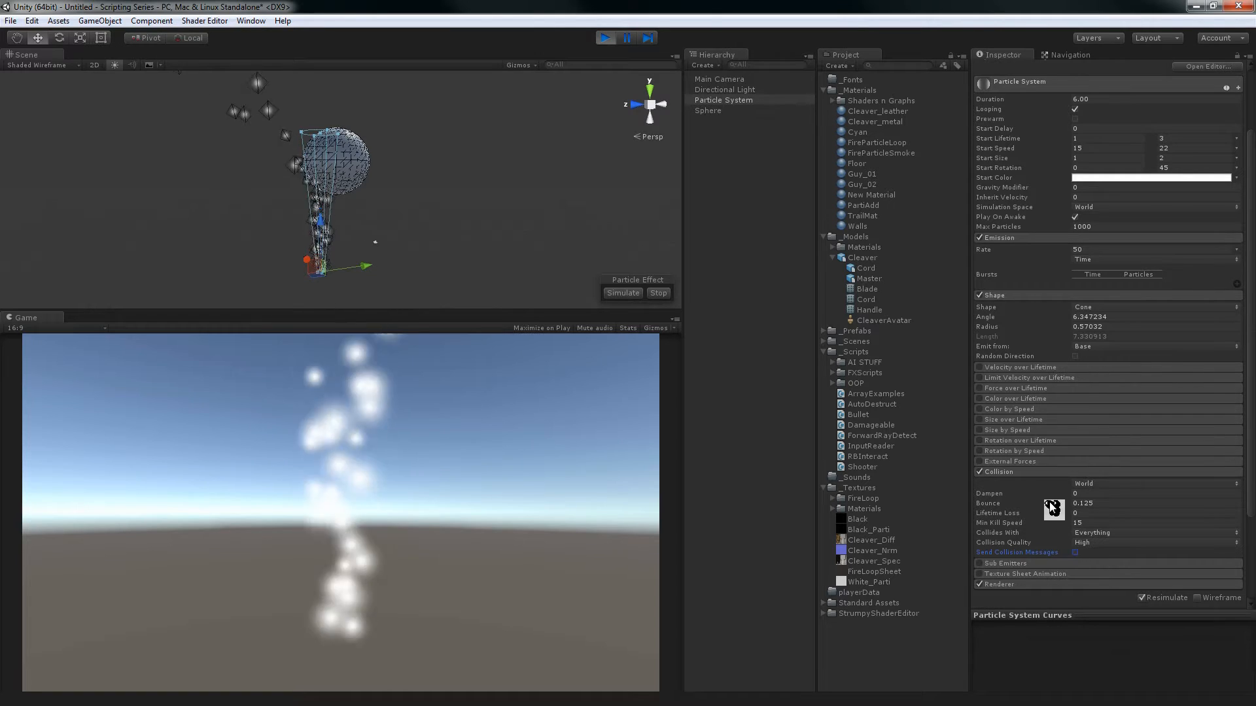
Disable and collapse the Collision module, and delete the sphere from the scene
click(979, 472)
click(988, 473)
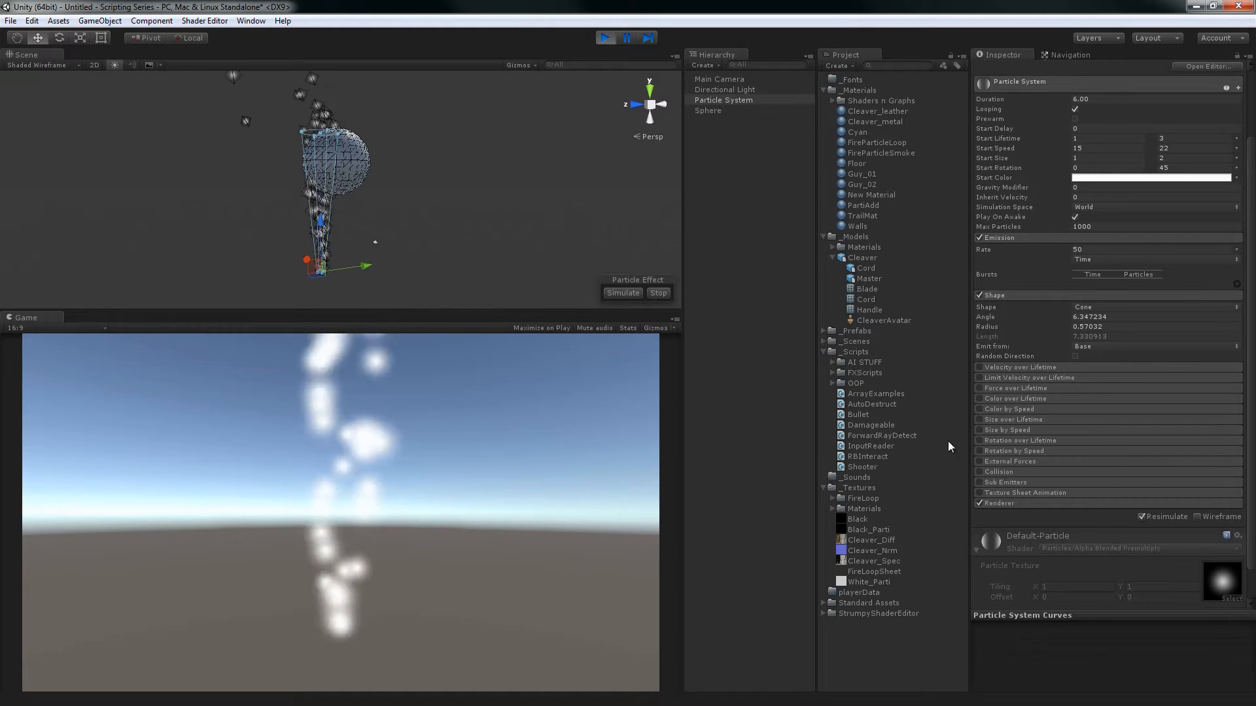
click(361, 156)
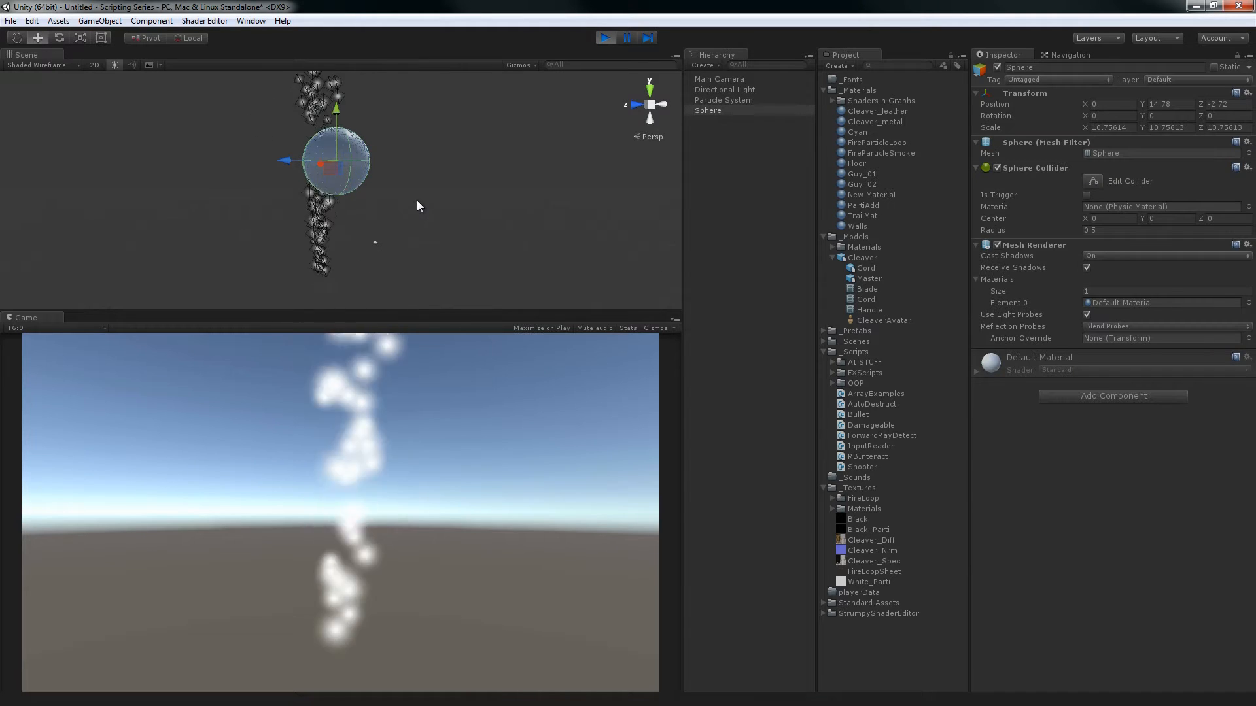
key(Delete)
Enable the Particle System's Sub Emitters module to review its Birth, Collision and Death slots, and disable it again
click(325, 207)
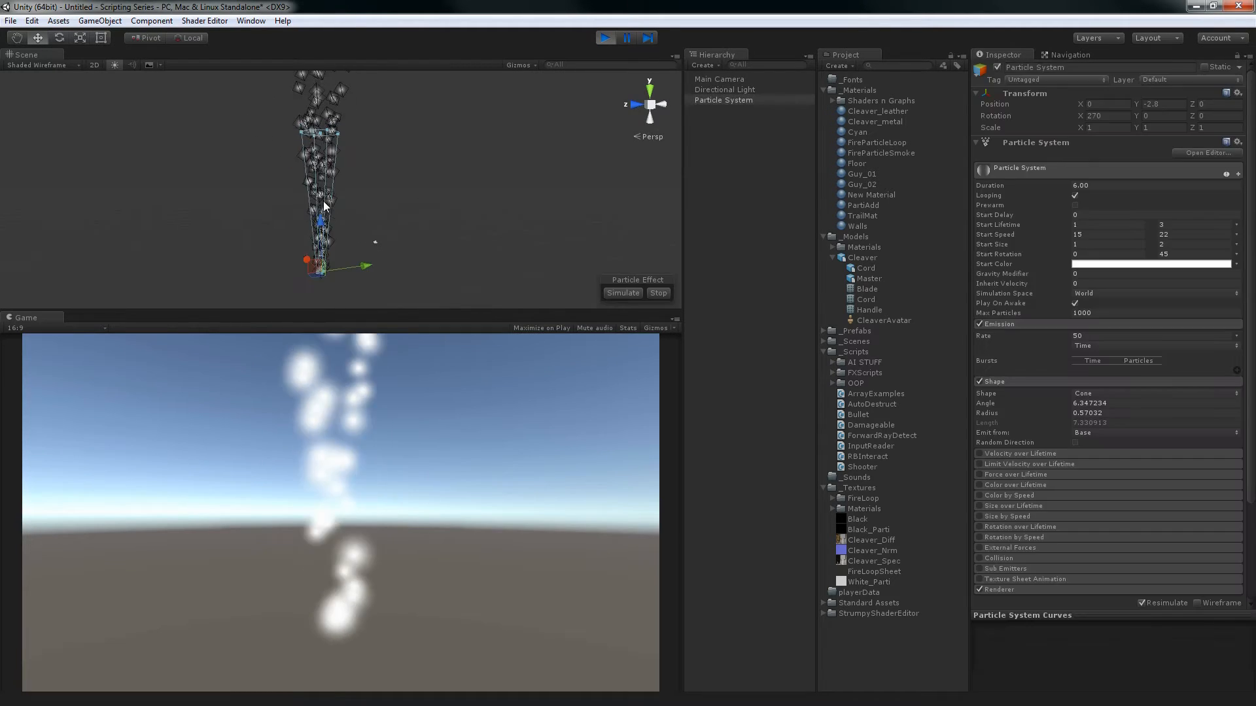
scroll(1020, 471, down, 5)
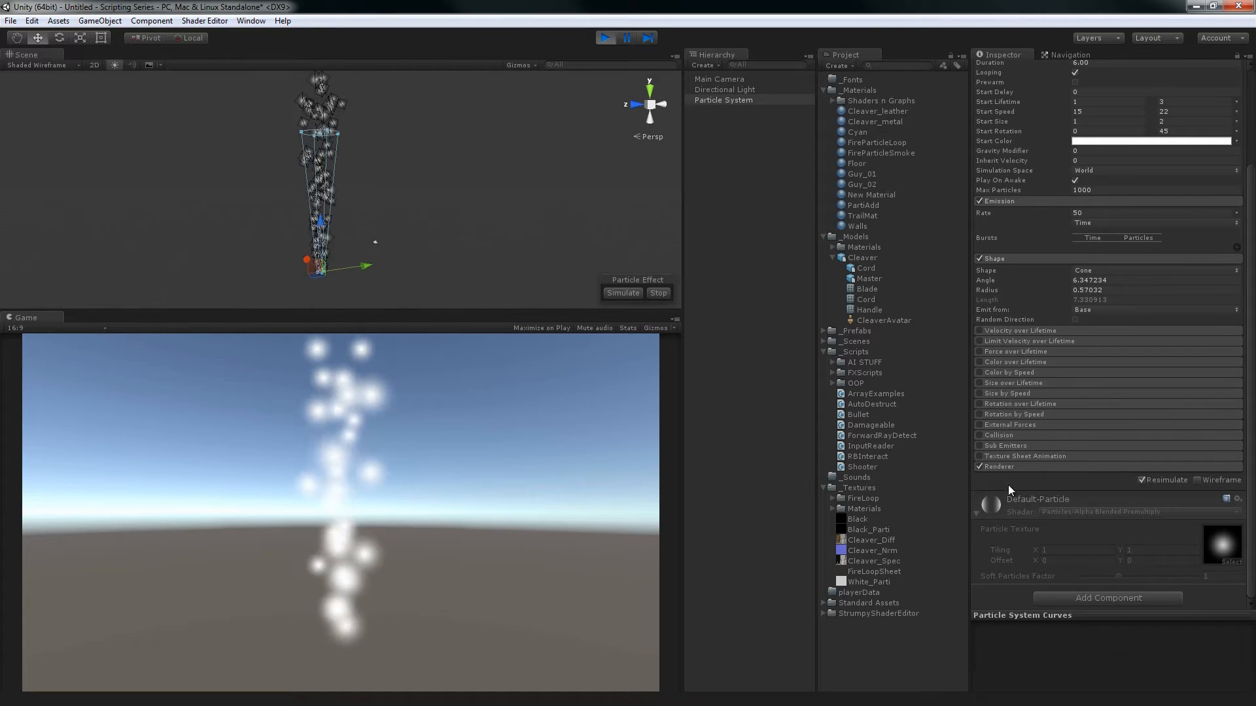
click(1003, 446)
click(979, 445)
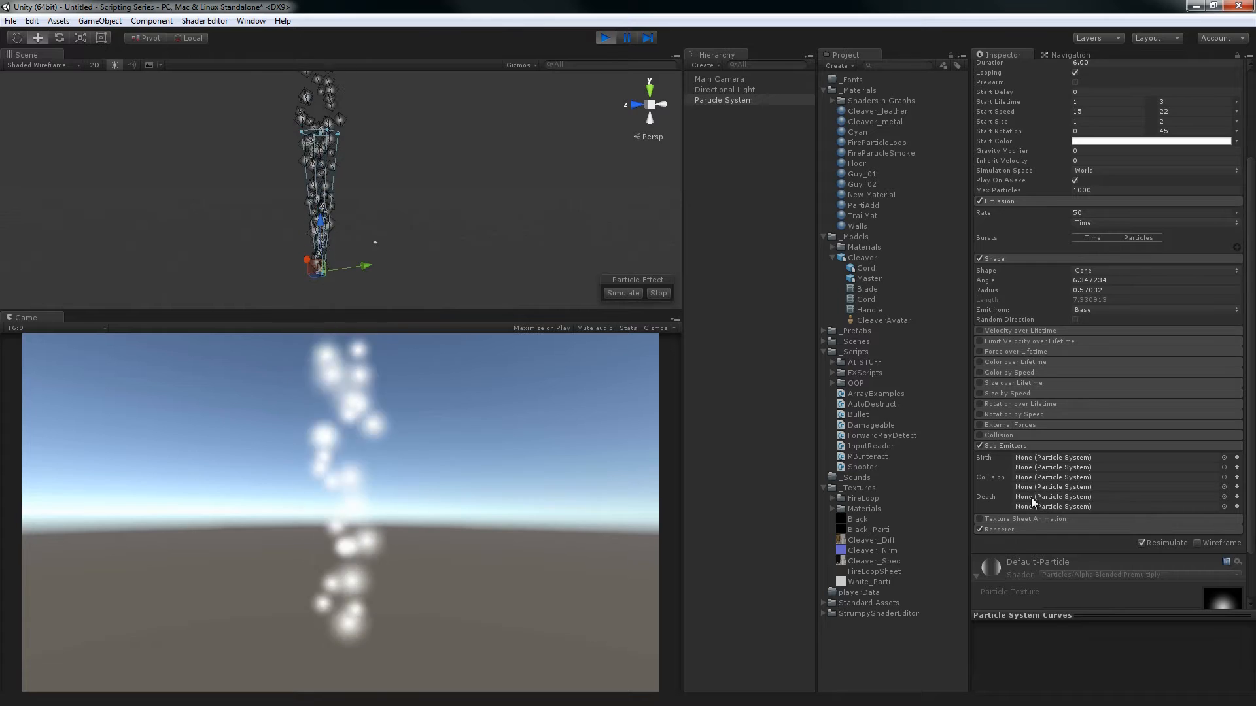
click(980, 446)
click(991, 445)
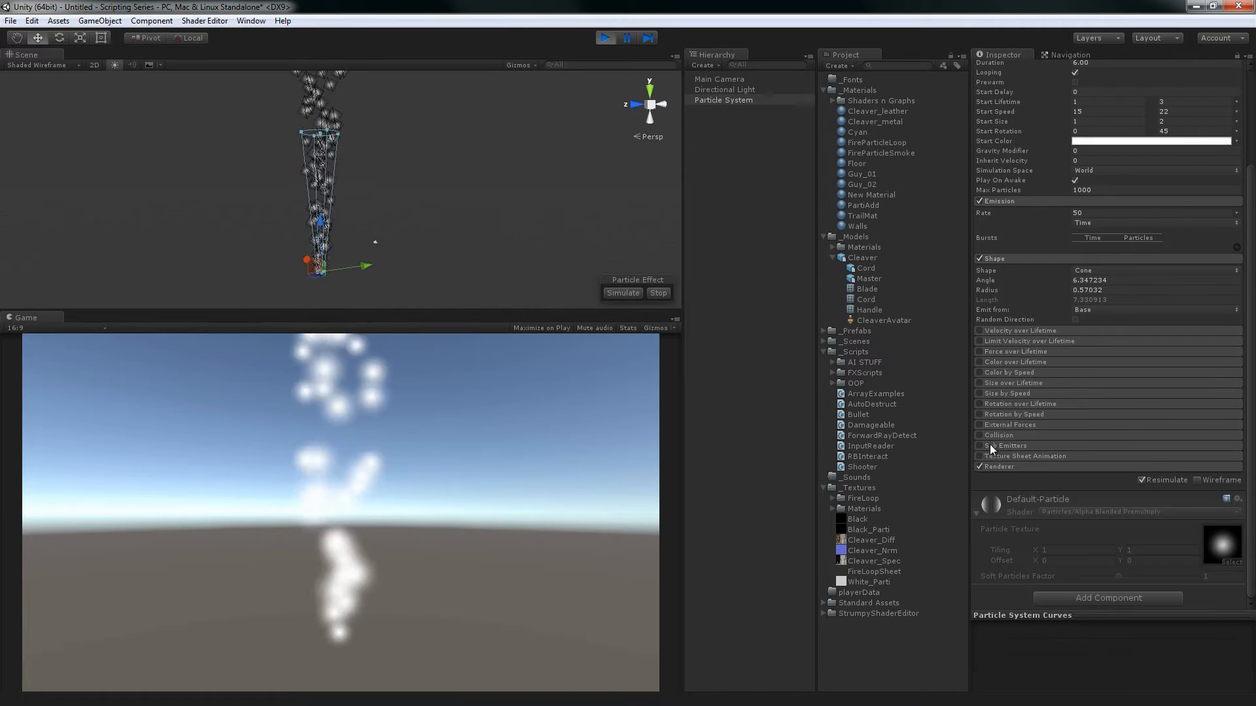
Enable the Texture Sheet Animation module and examine the FireLoopSheet texture in an enlarged preview
click(993, 454)
click(979, 456)
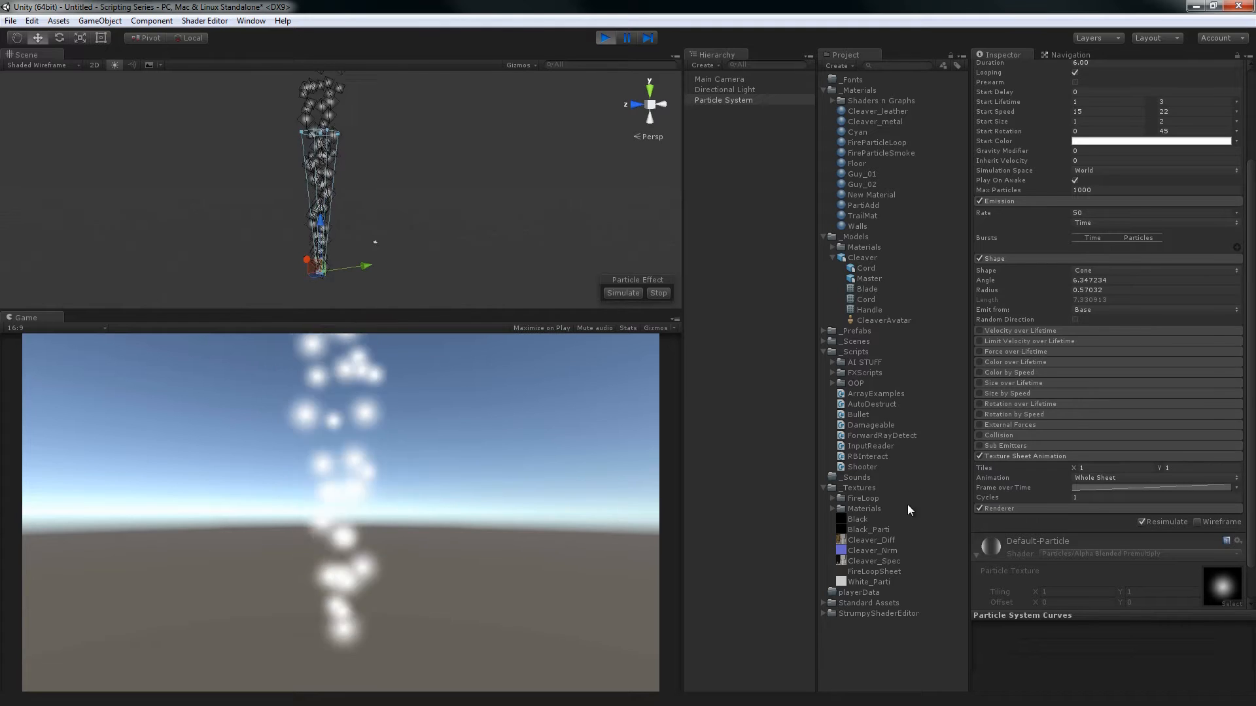
click(864, 573)
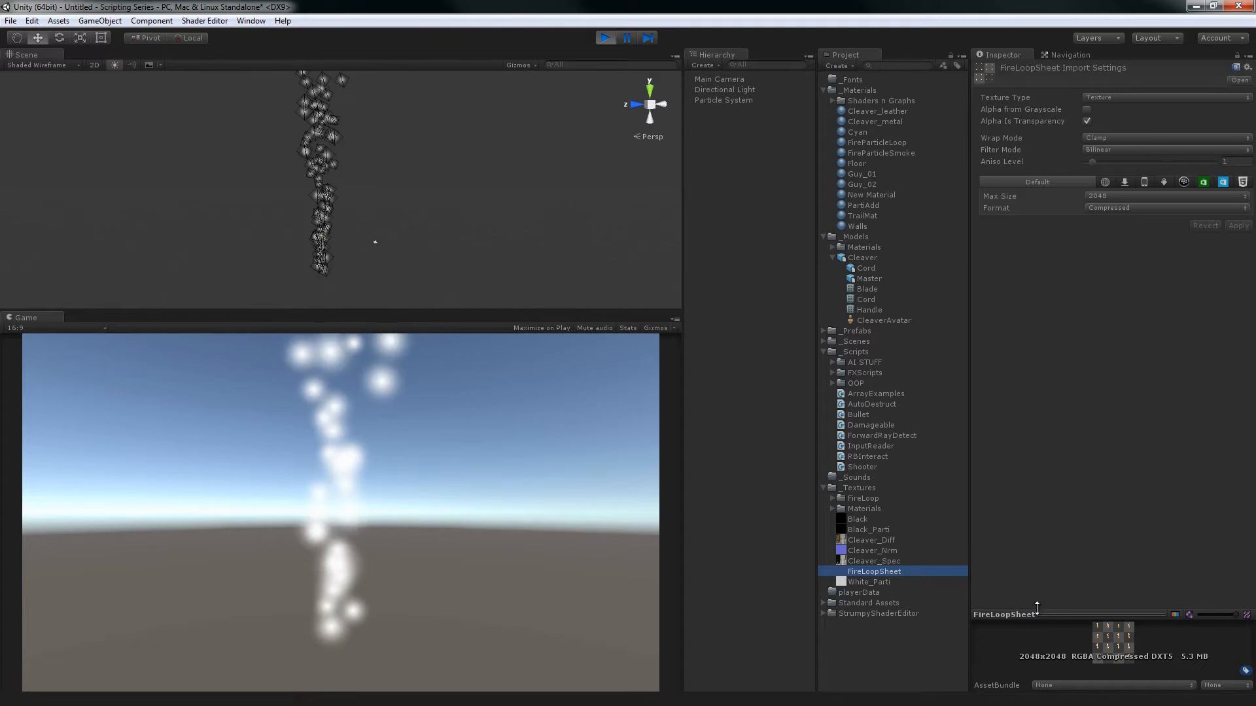
drag(1037, 608, 1046, 419)
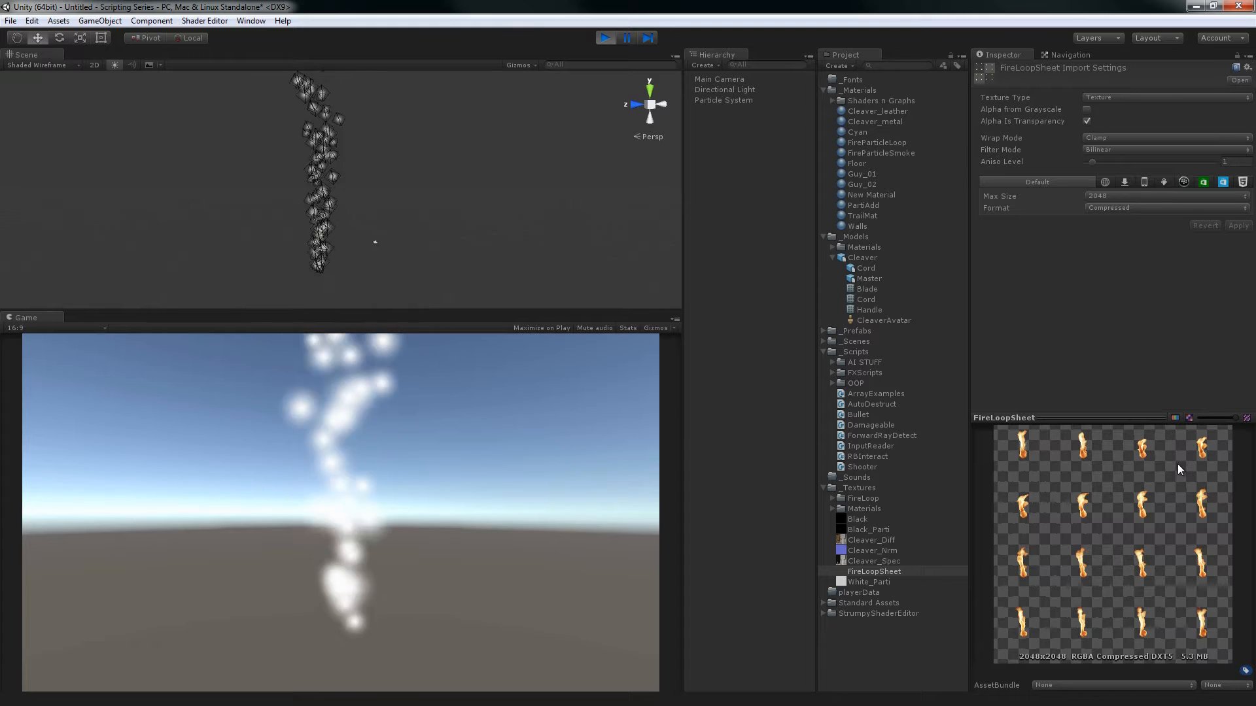
drag(1107, 417, 1107, 544)
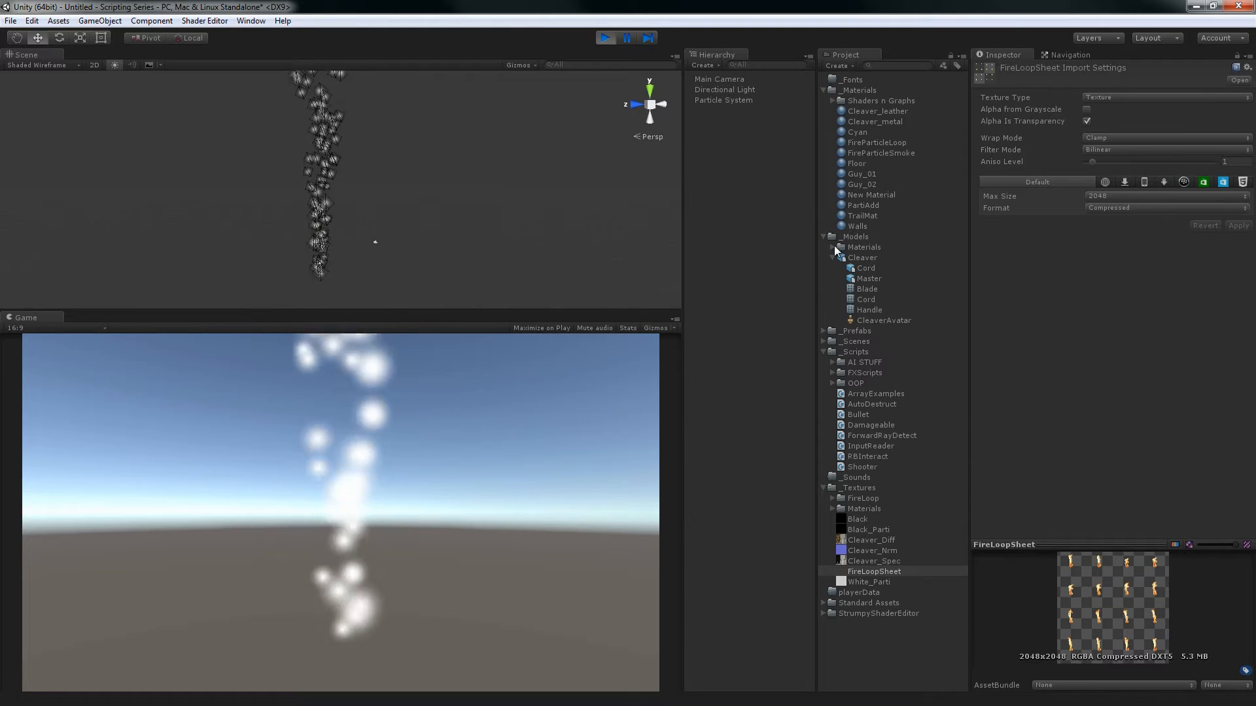
Switch the Particle System's Texture Sheet Animation to Single Row for comparison and return it to Whole Sheet
click(731, 101)
scroll(1223, 320, down, 6)
click(1012, 343)
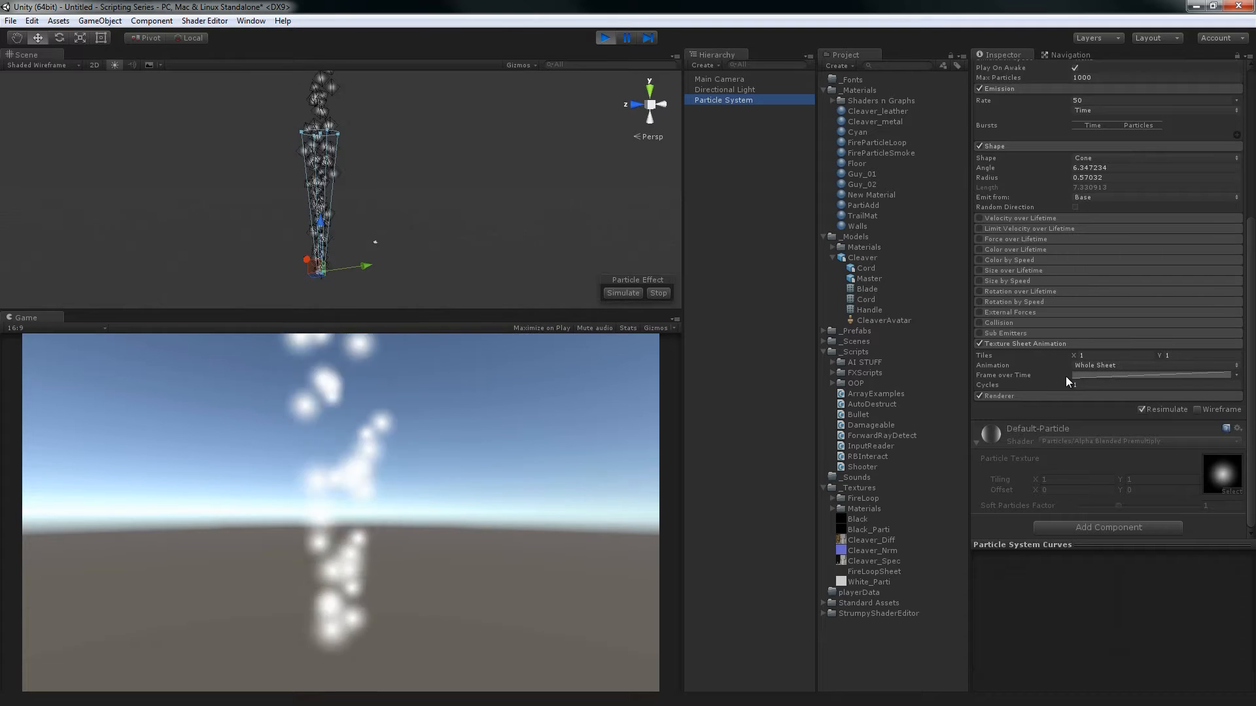
click(1106, 366)
click(1126, 394)
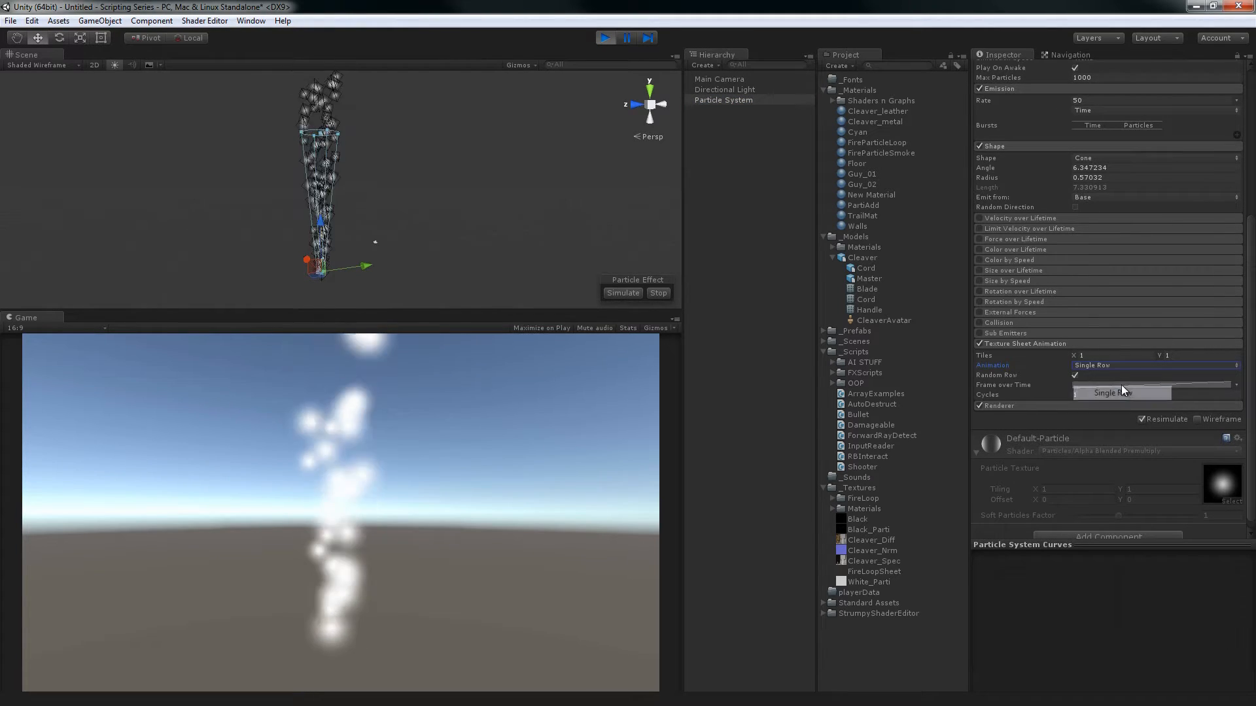
click(1112, 365)
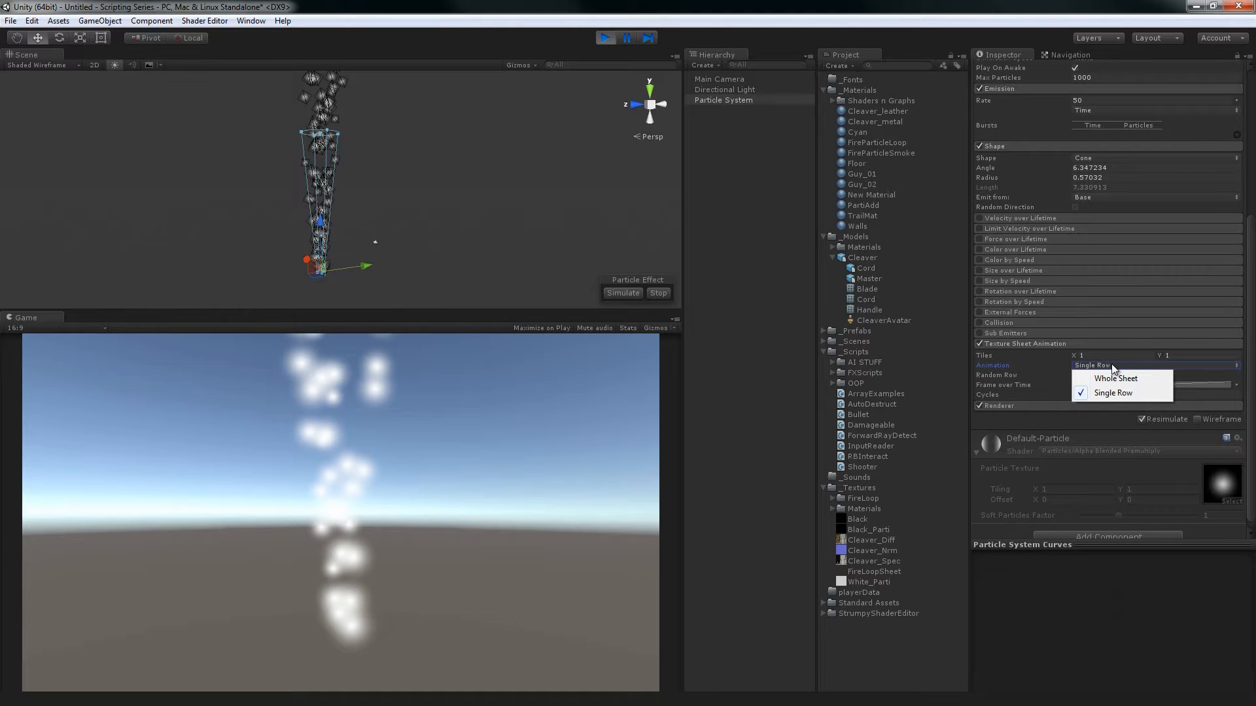
click(1114, 379)
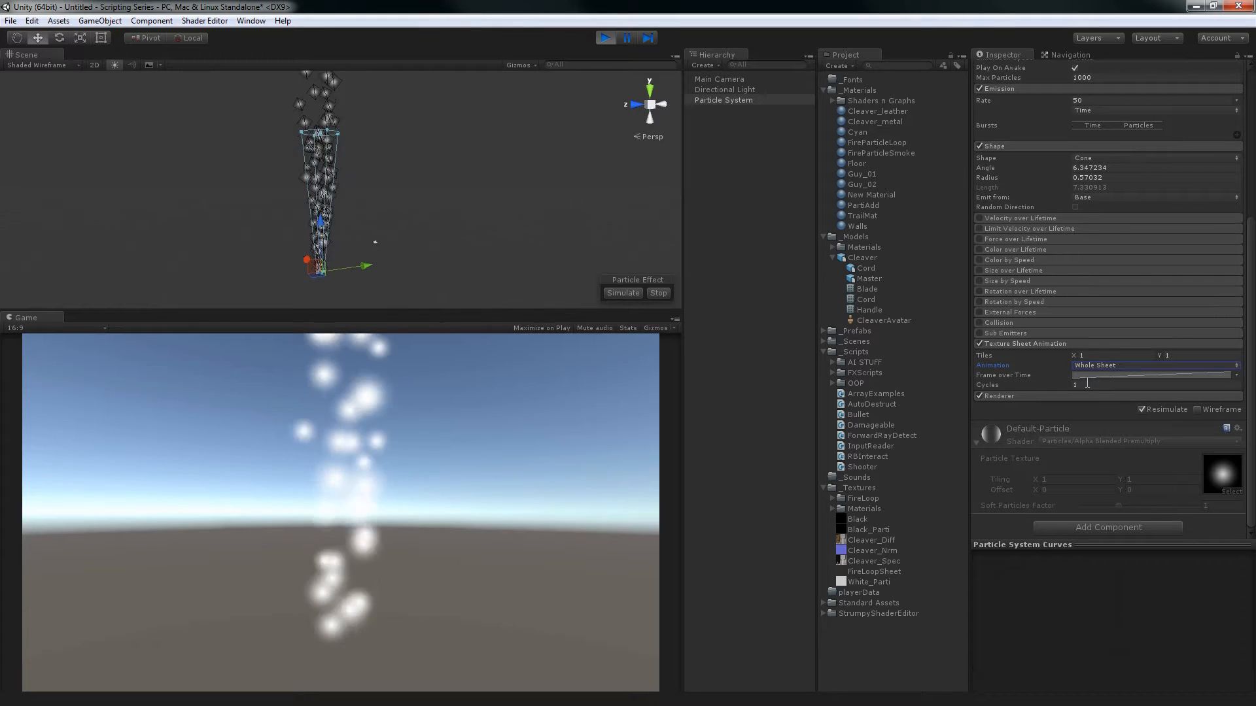
Review the Frame over Time curve and the Cycles setting of the Texture Sheet Animation, and collapse the module
click(1099, 376)
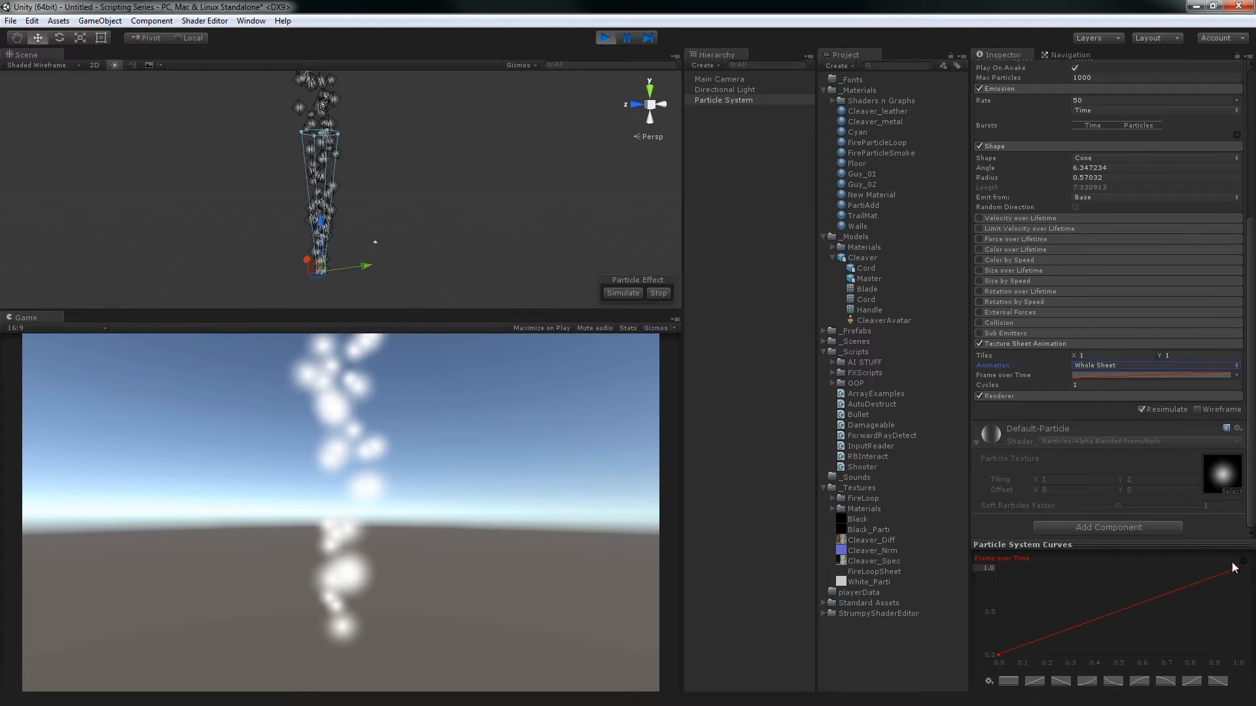
click(1044, 388)
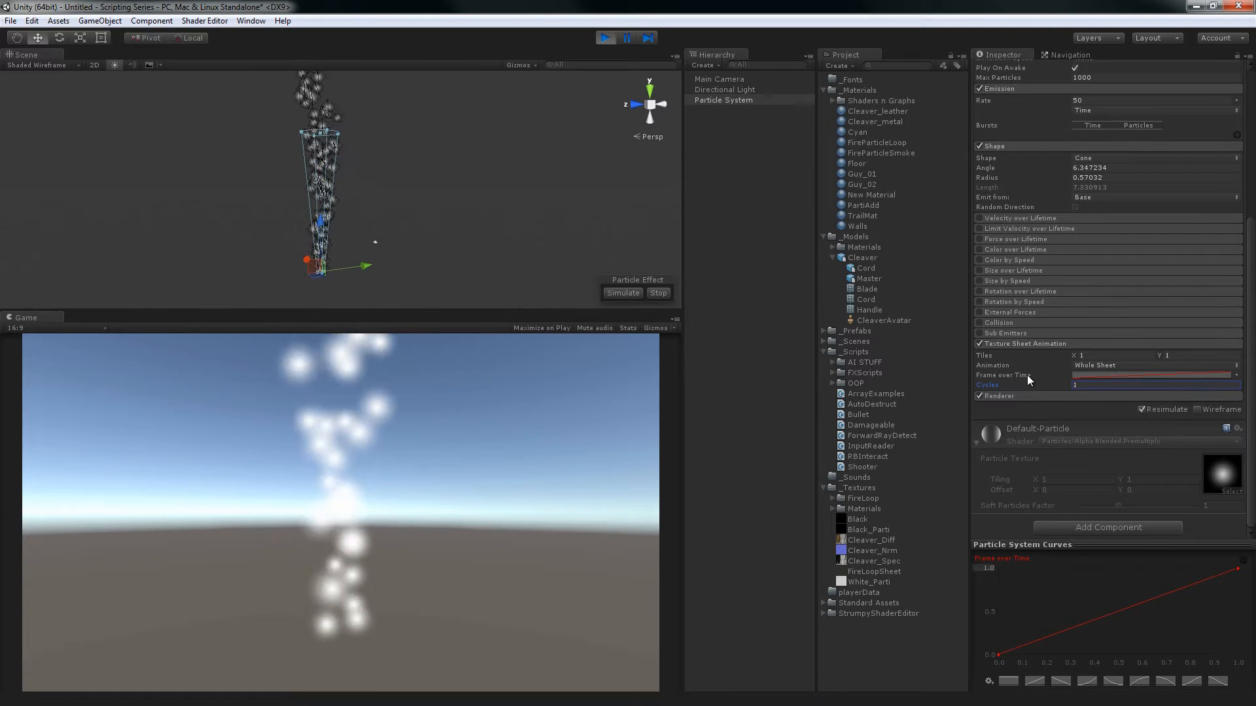
click(1037, 342)
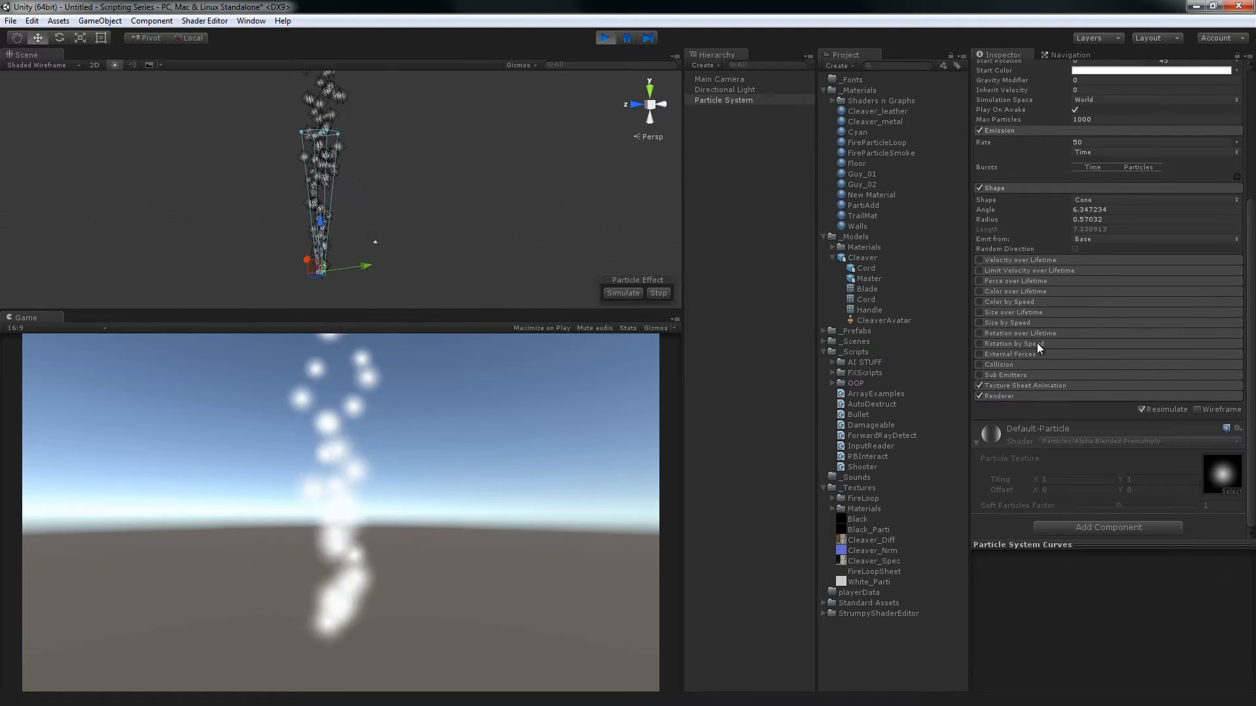
Set the Renderer module's Render Mode to Stretched Billboard with a Length Scale of 1
click(1035, 397)
scroll(1043, 399, down, 3)
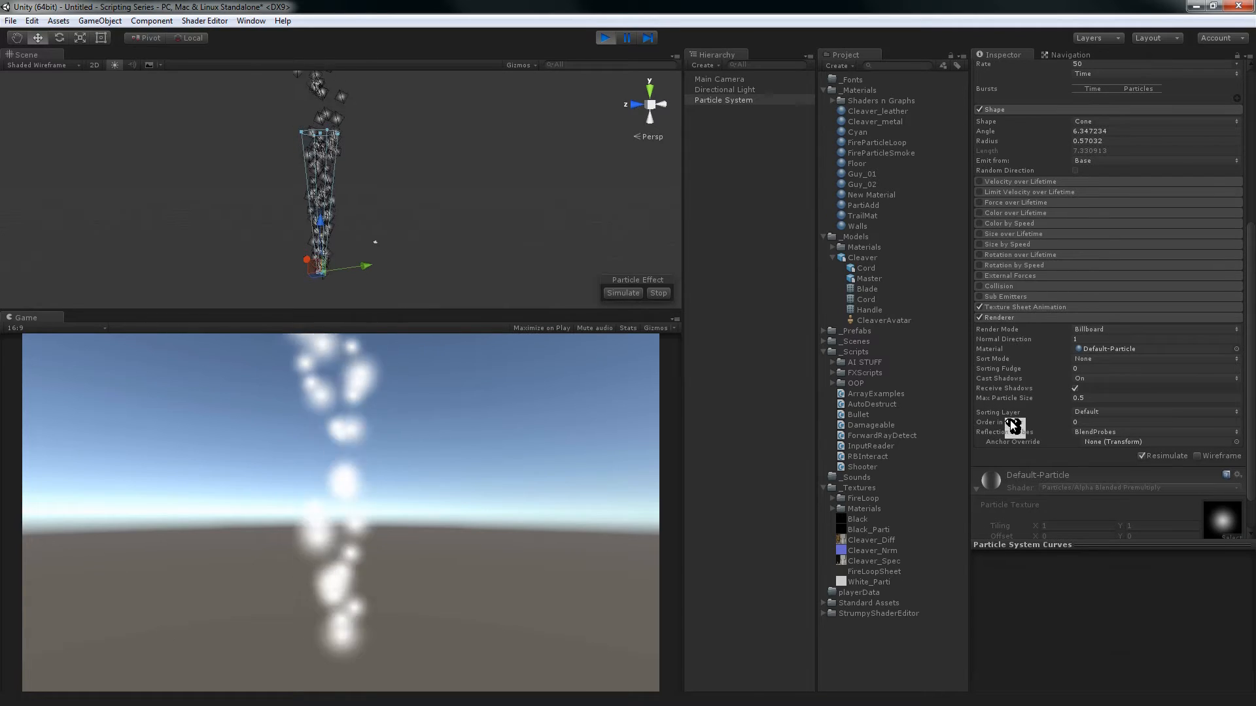
click(1095, 331)
click(1112, 354)
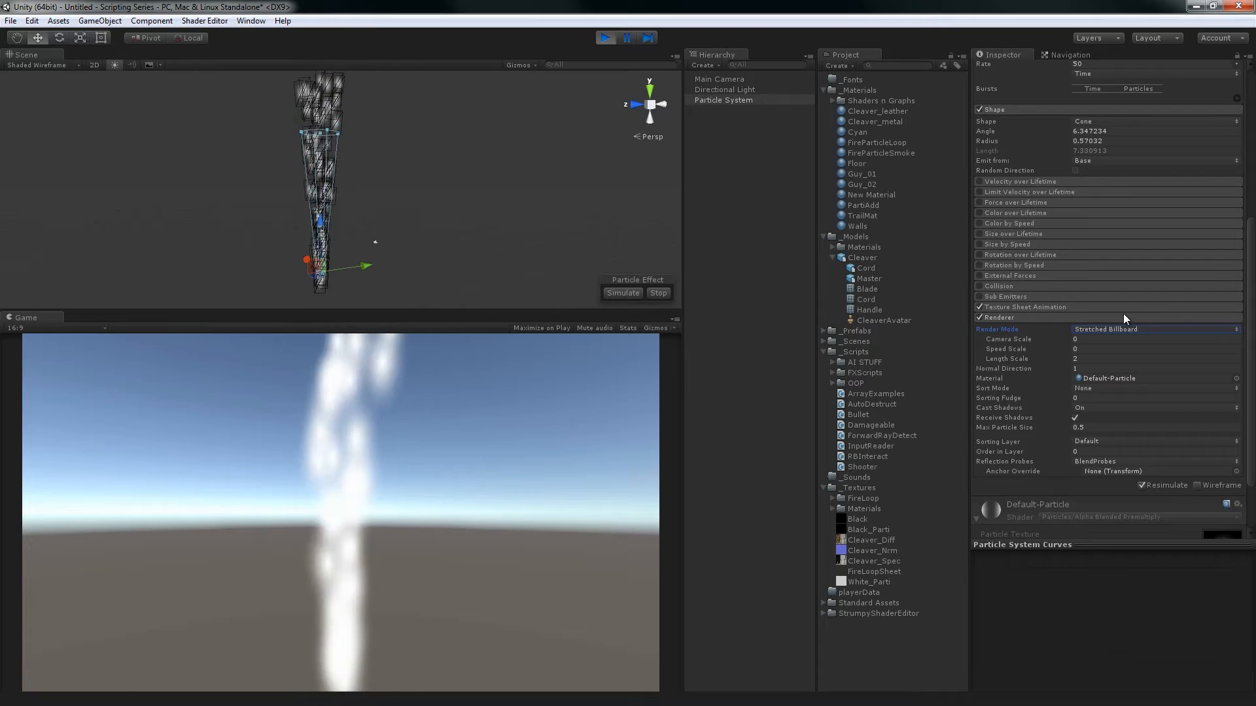
click(1081, 360)
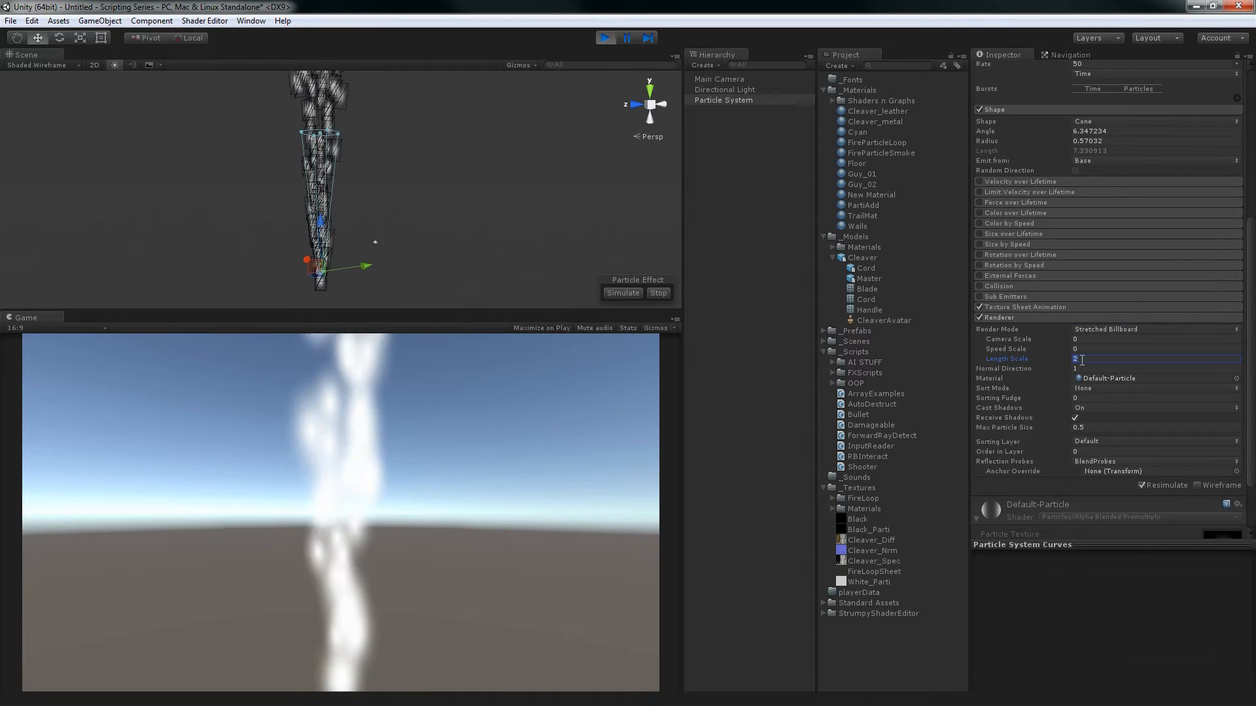
text(1)
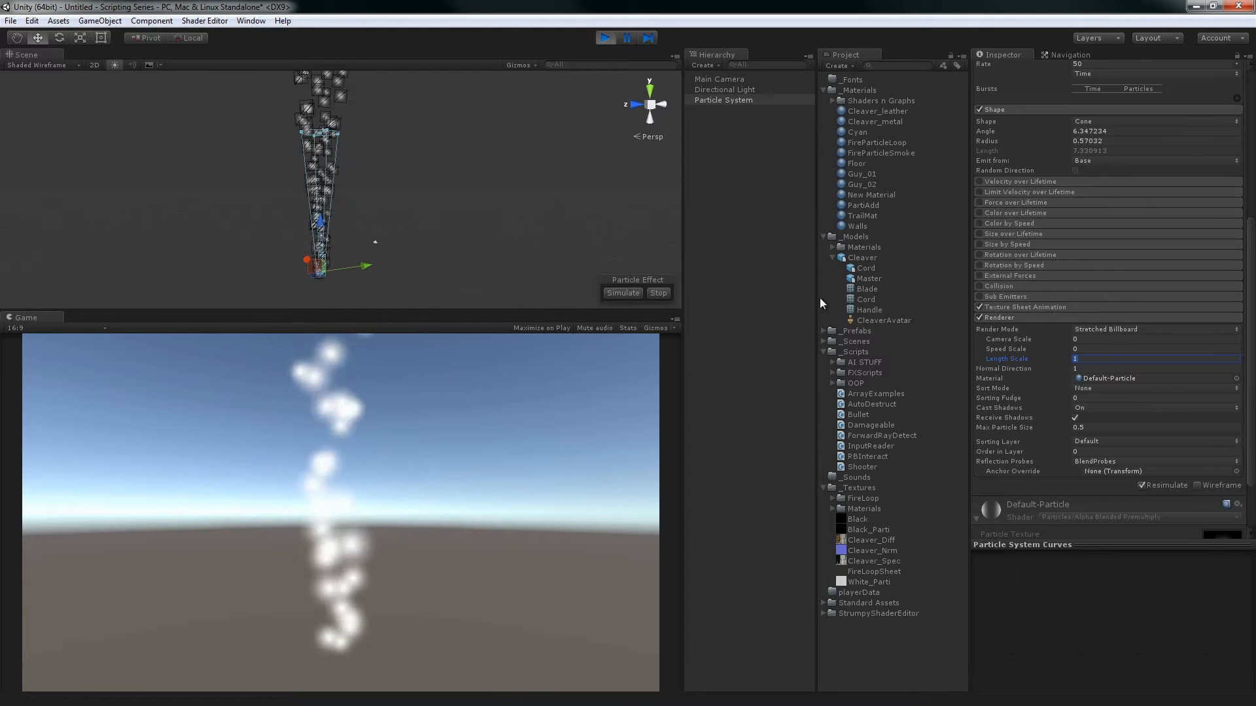
Set the Emission Rate to 10 and the Start Speed range to 3 and 5
scroll(1117, 211, up, 5)
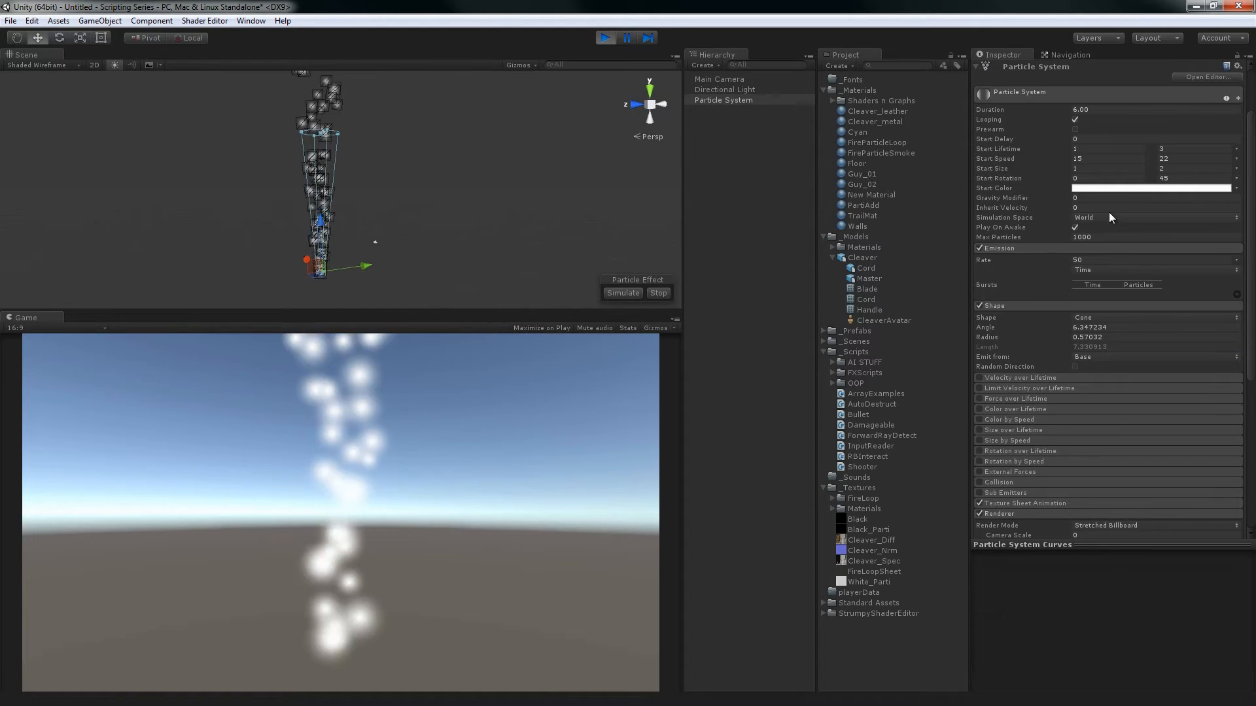
click(1105, 258)
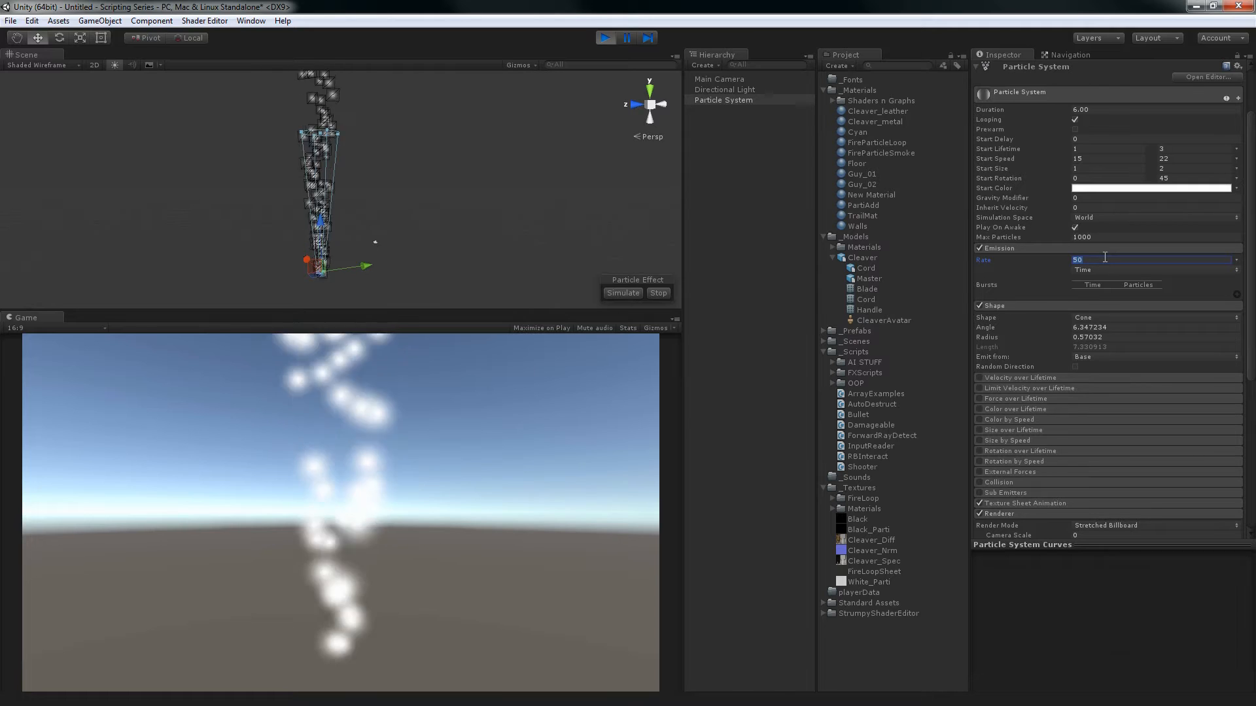
text(10)
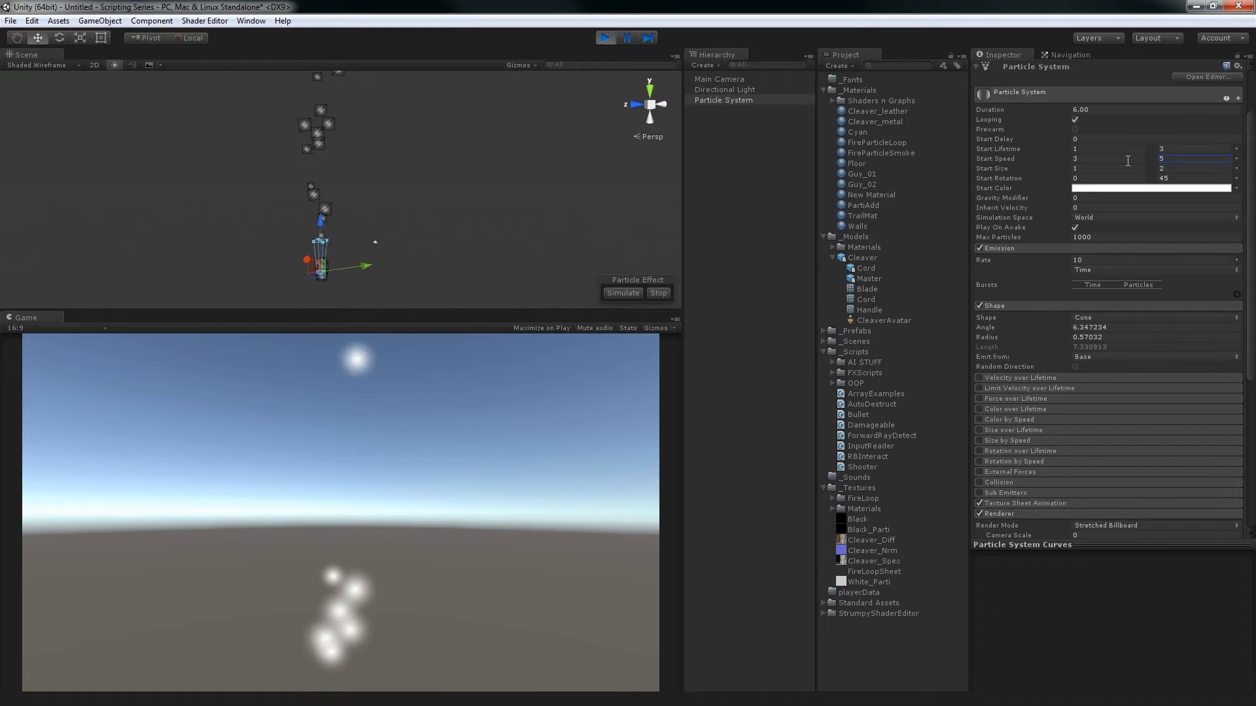
Try a Length Scale of 3 on the stretched billboards, inspect the particles in the scene, and return it to 1
scroll(1116, 367, down, 5)
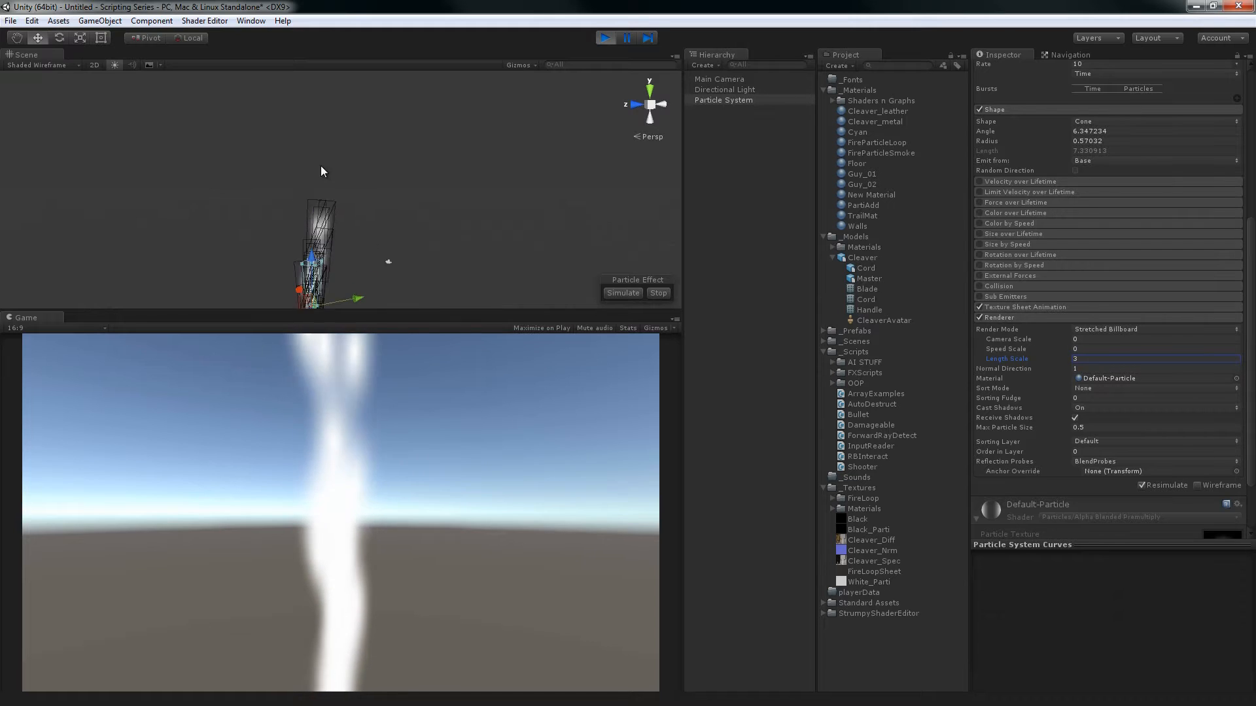
alt+drag(339, 199, 387, 180)
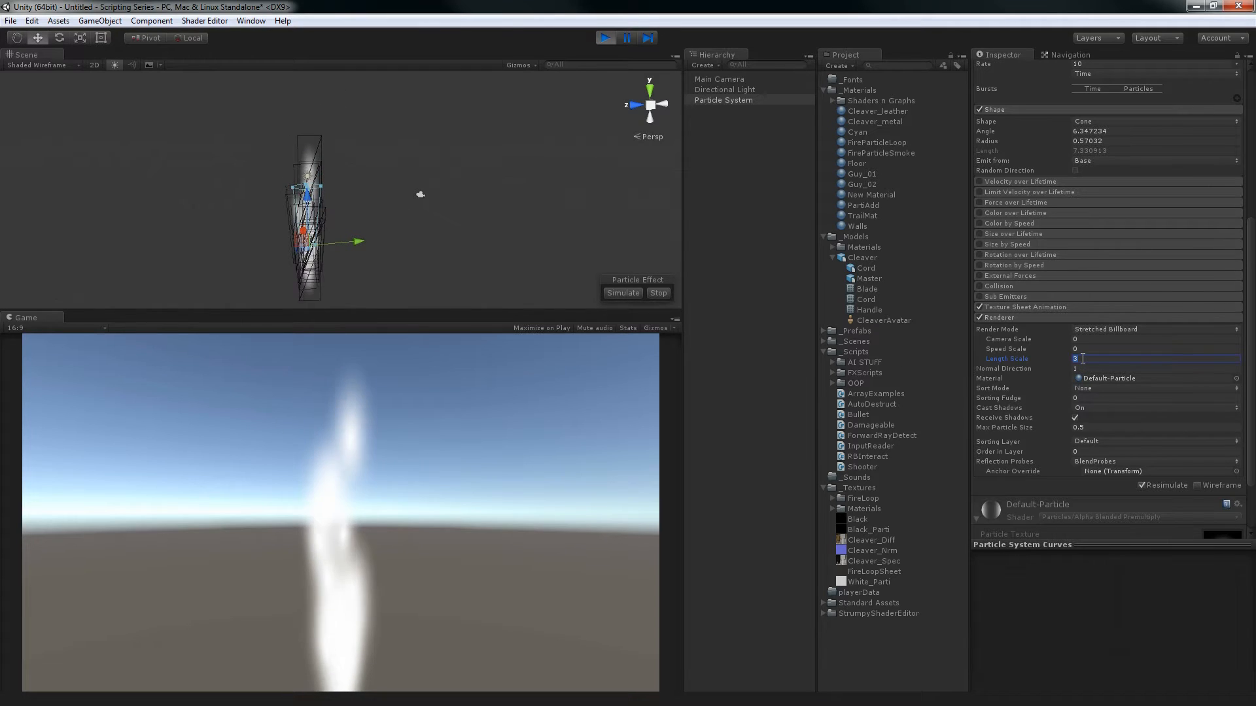
text(1)
Set the Renderer's Camera Scale to 3 and move the Main Camera to test how its motion stretches the particles
click(1105, 331)
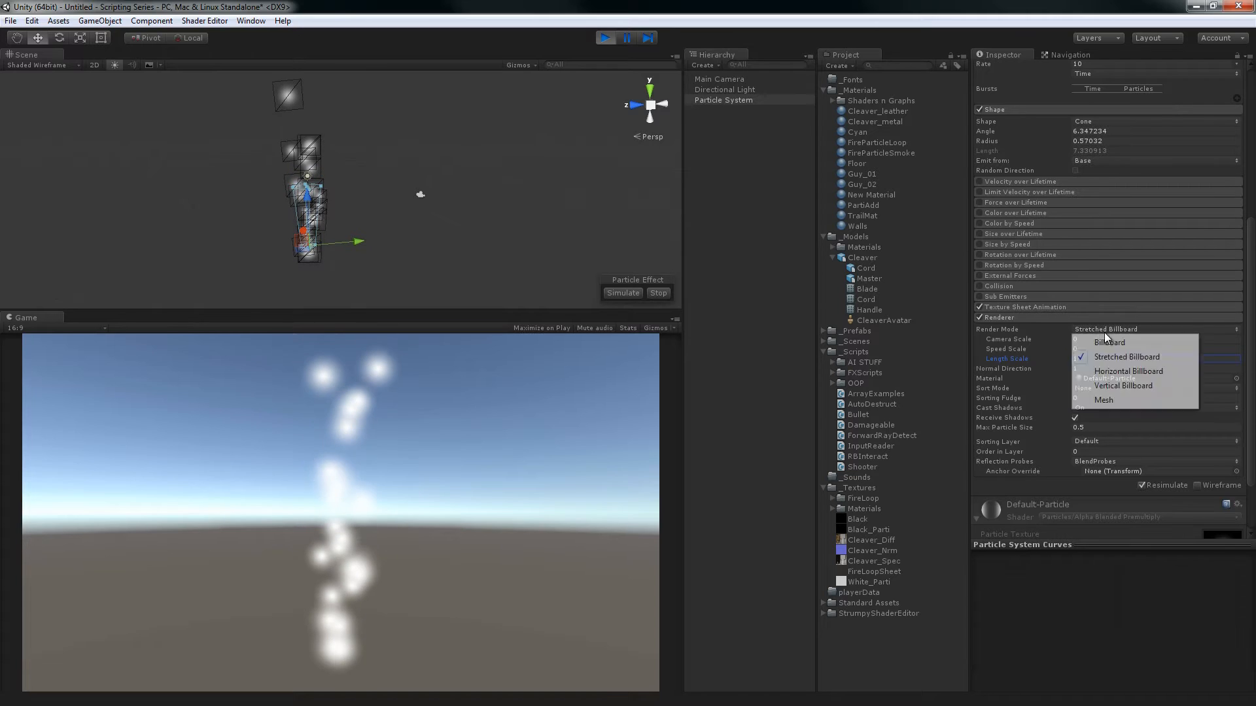
click(1018, 340)
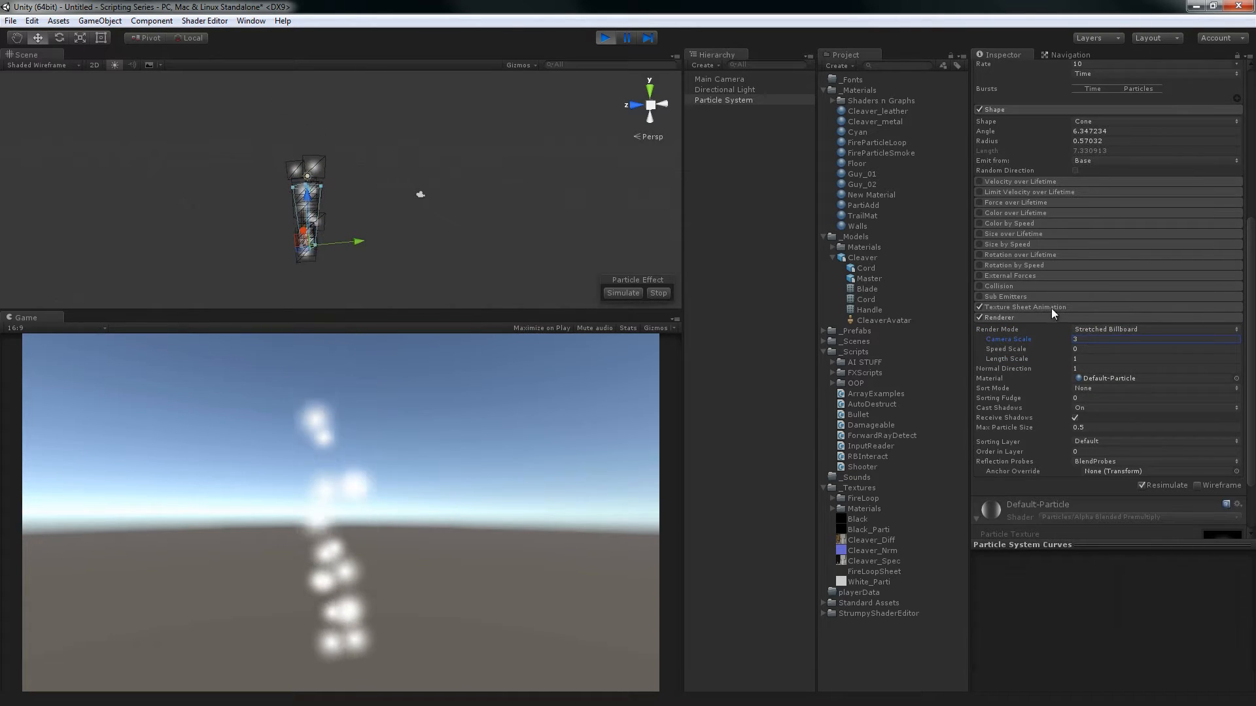
alt+drag(567, 183, 381, 191)
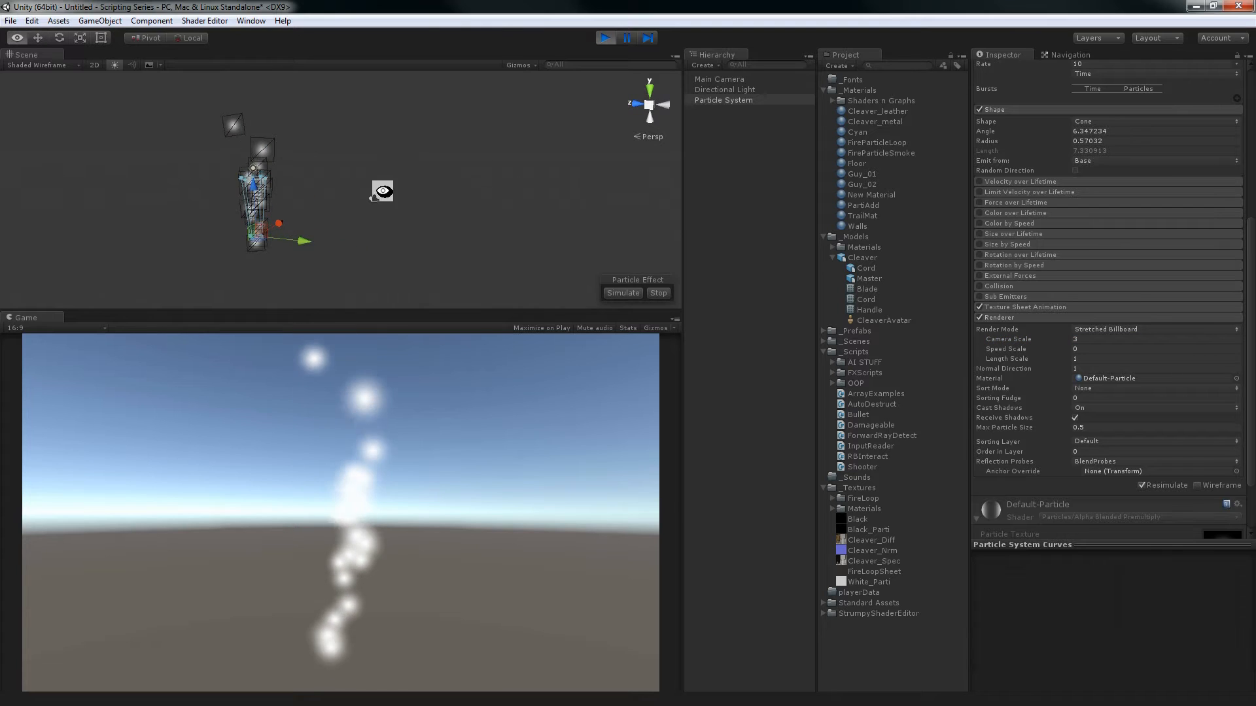
click(374, 204)
click(373, 200)
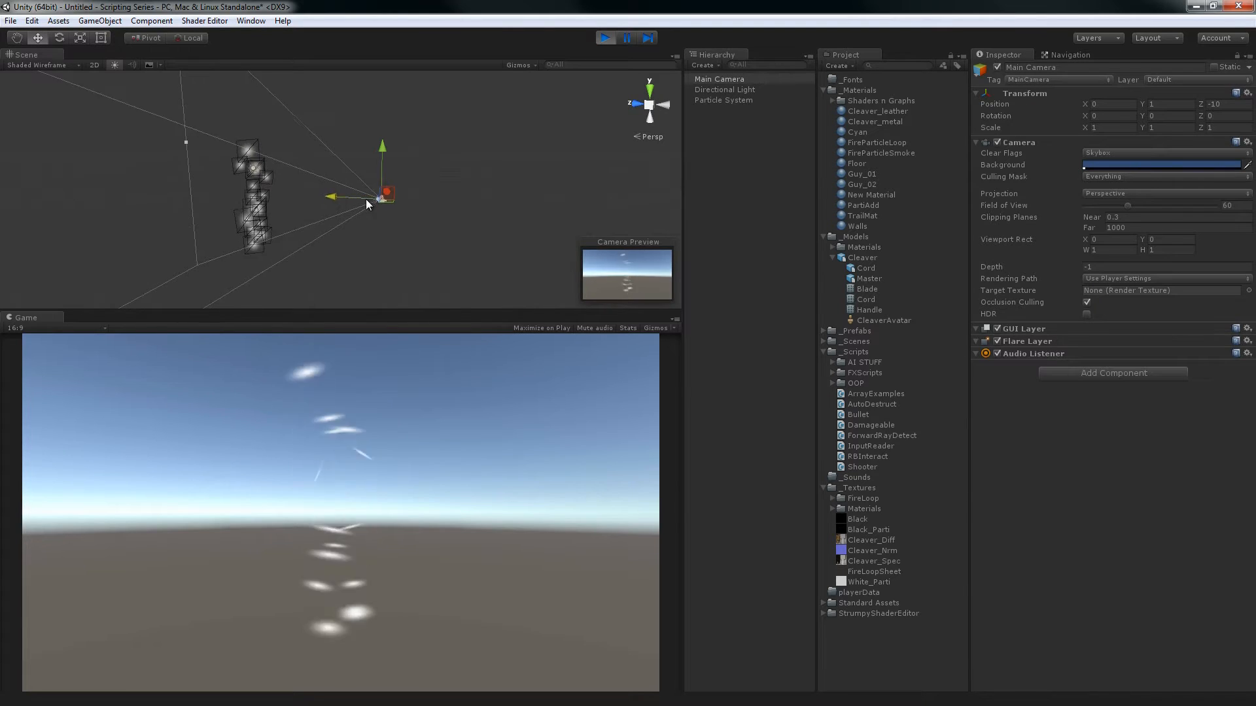
drag(356, 195, 329, 180)
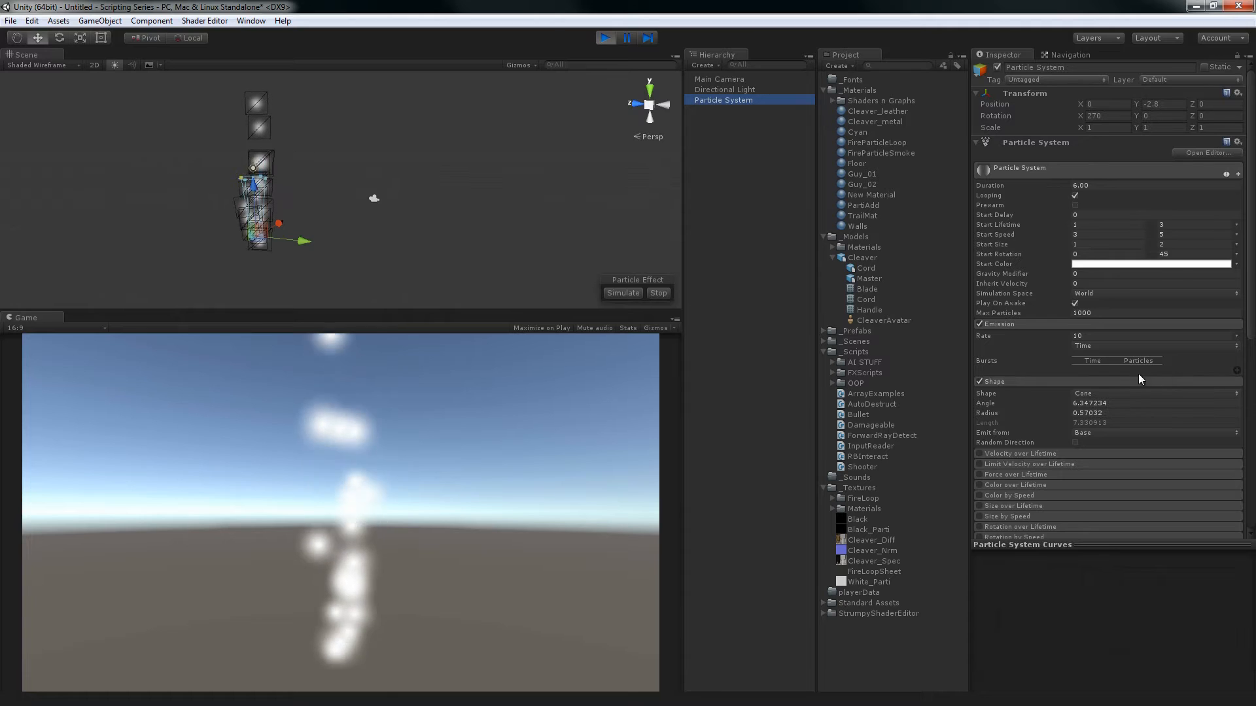
Try a Normal Direction of 0 on the stretched billboards and return it to 1
scroll(1138, 374, down, 10)
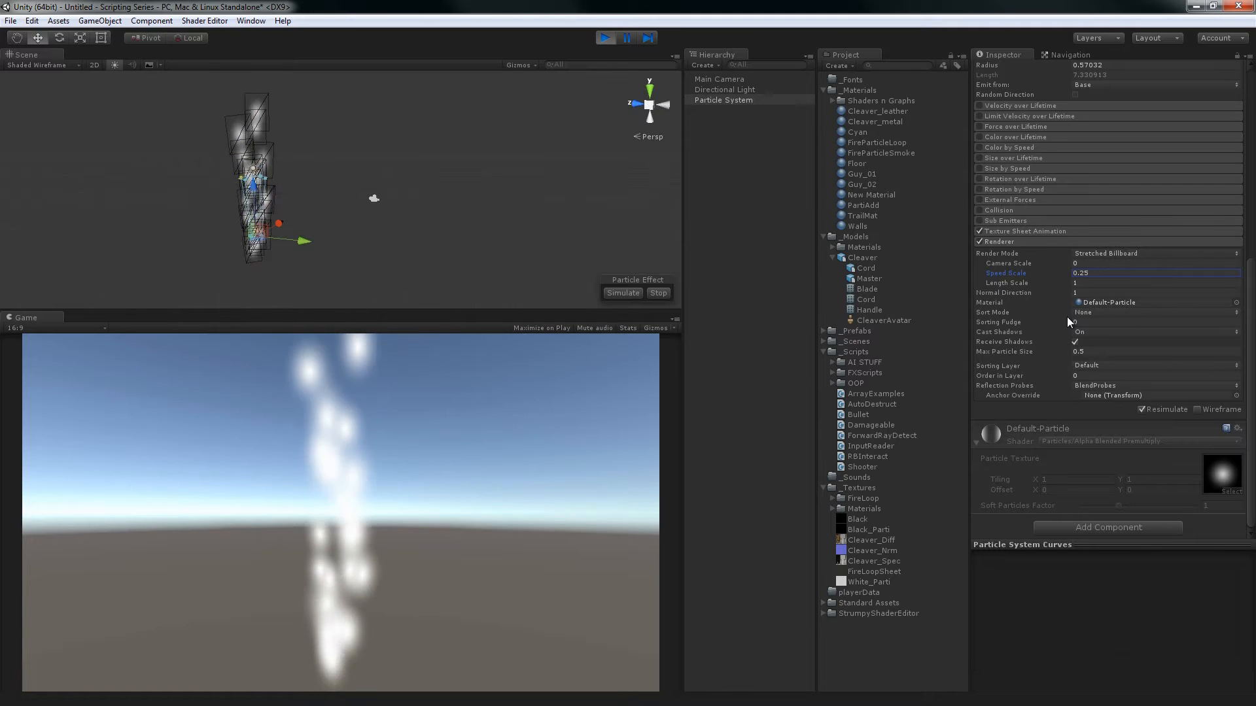
click(1037, 292)
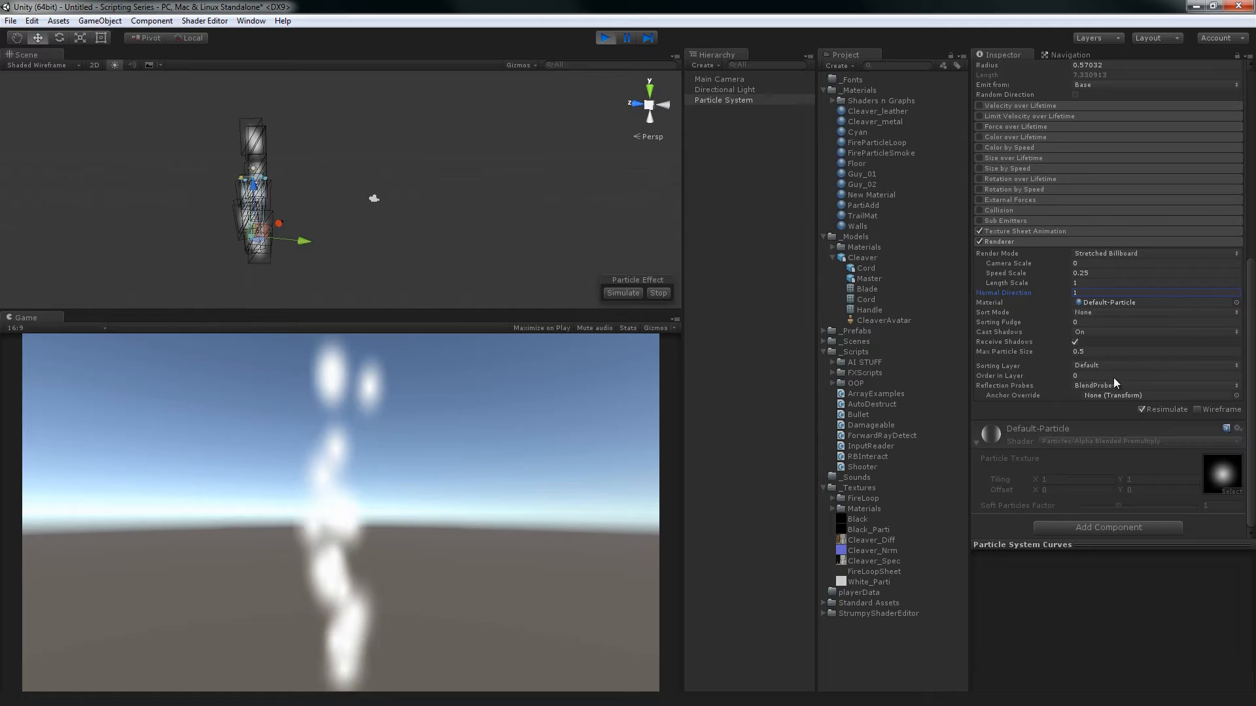
drag(1014, 296, 1000, 298)
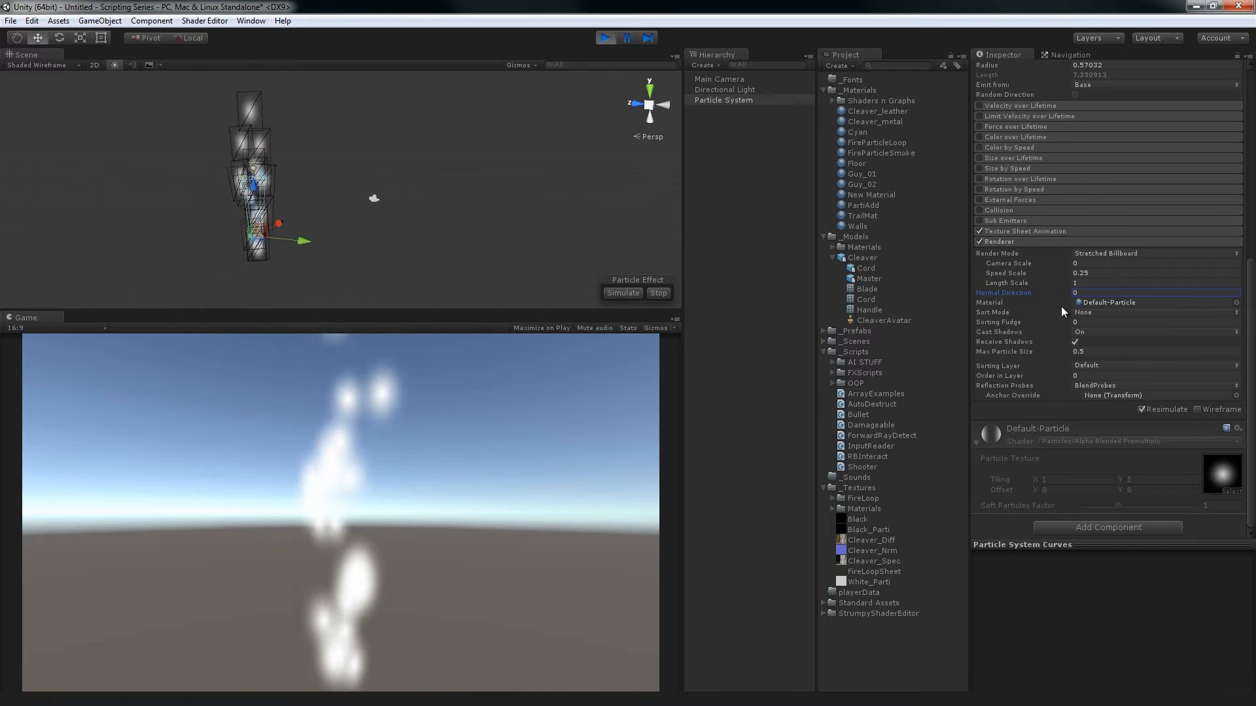
drag(1024, 295, 324, 304)
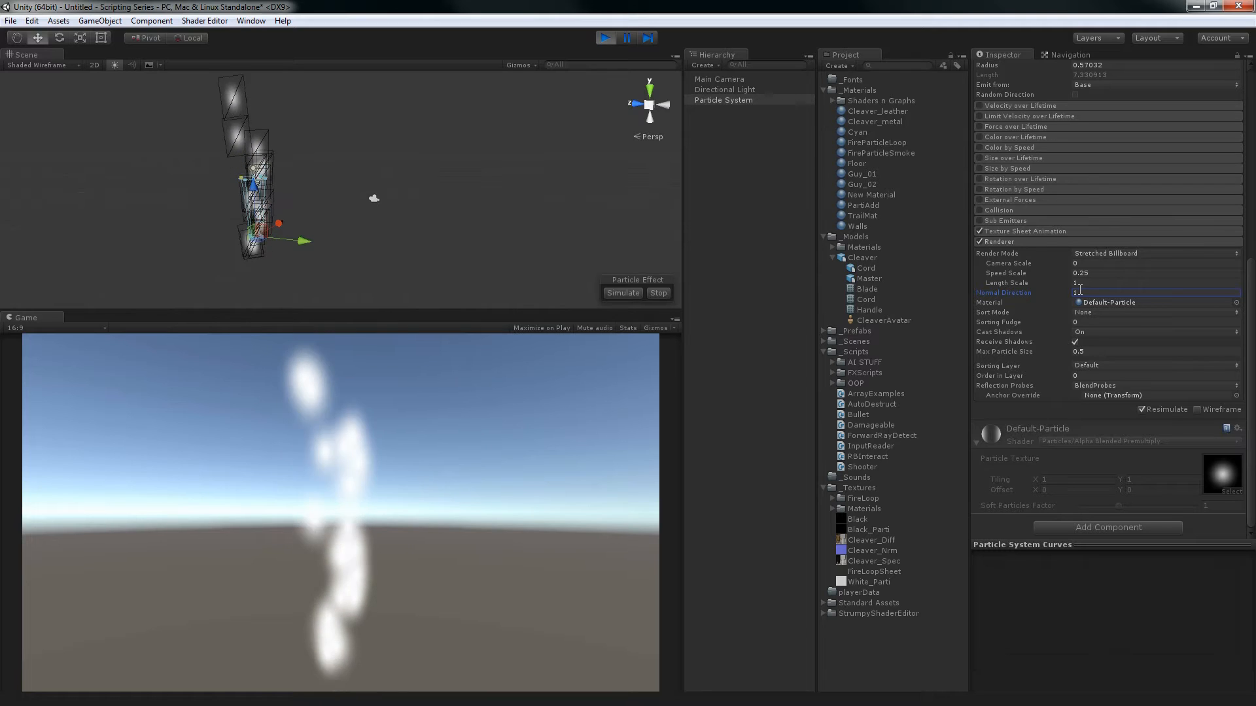
drag(1027, 296, 1071, 301)
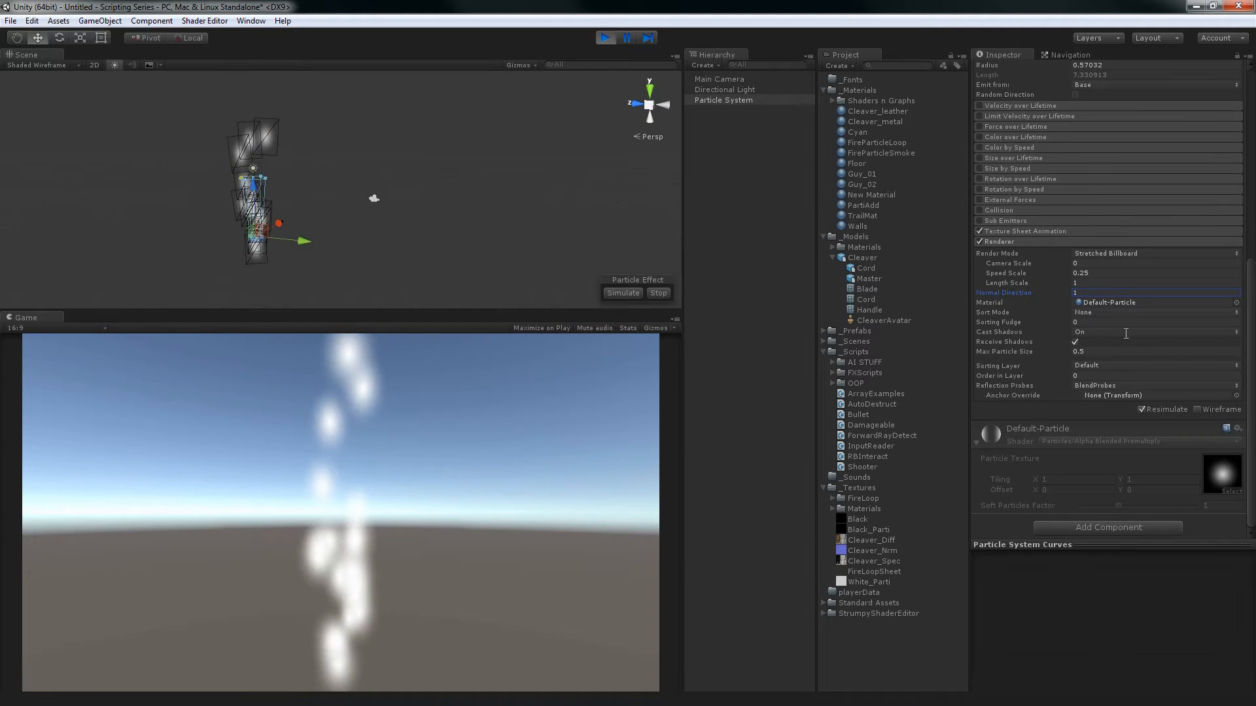
Try the FireParticleSmoke material on the Particle System's Renderer and undo the assignment
click(1121, 301)
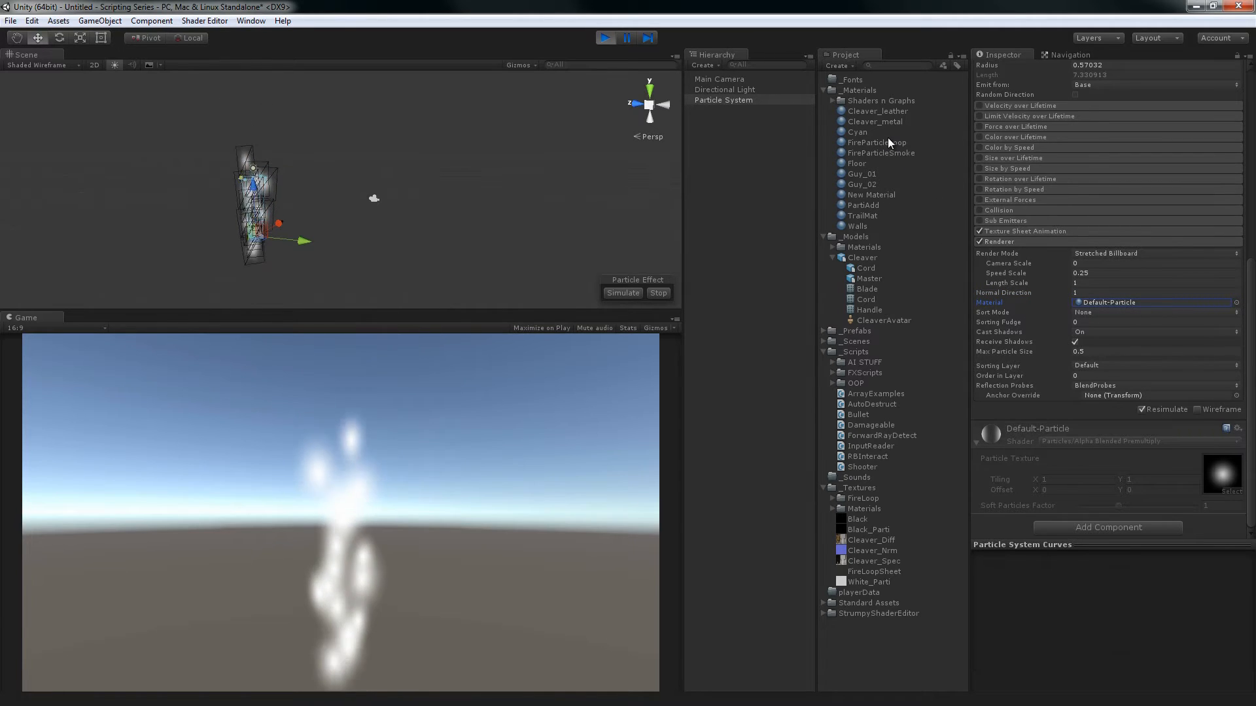
drag(885, 153, 1108, 304)
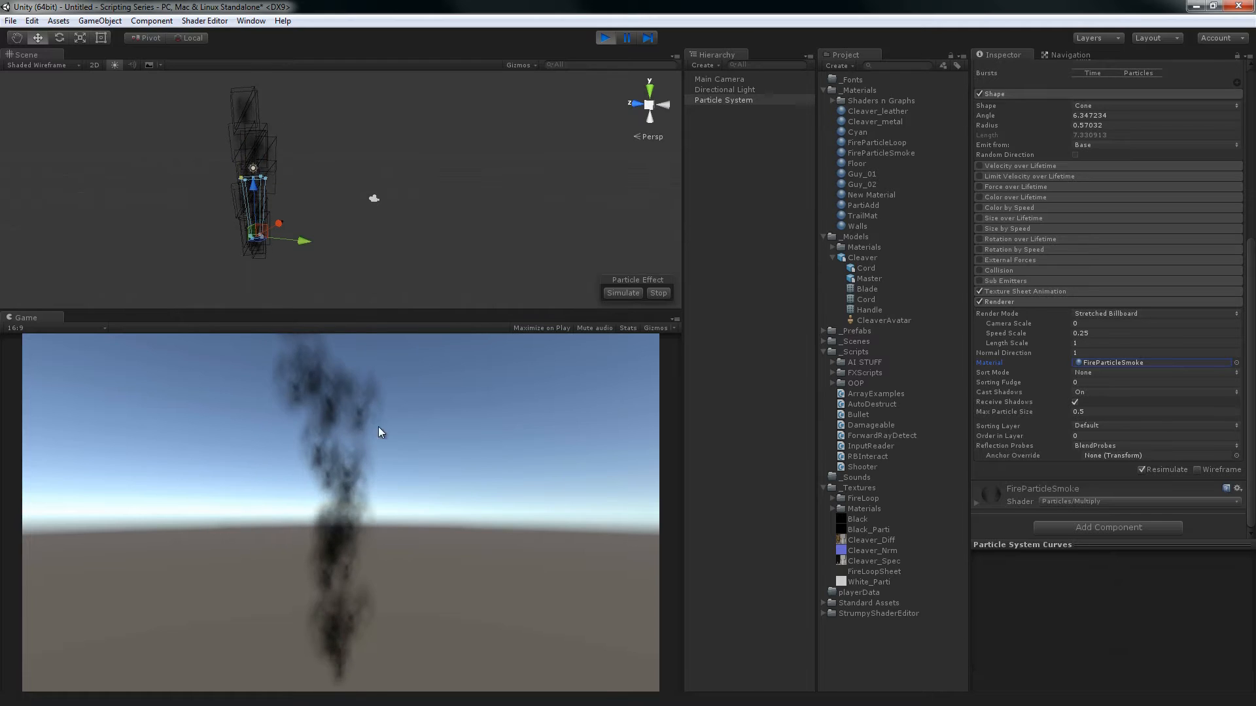
key(ctrl+z)
Try the Checker and Cleaver_Diff materials on the particle Renderer and undo back to Default-Particle
click(1236, 363)
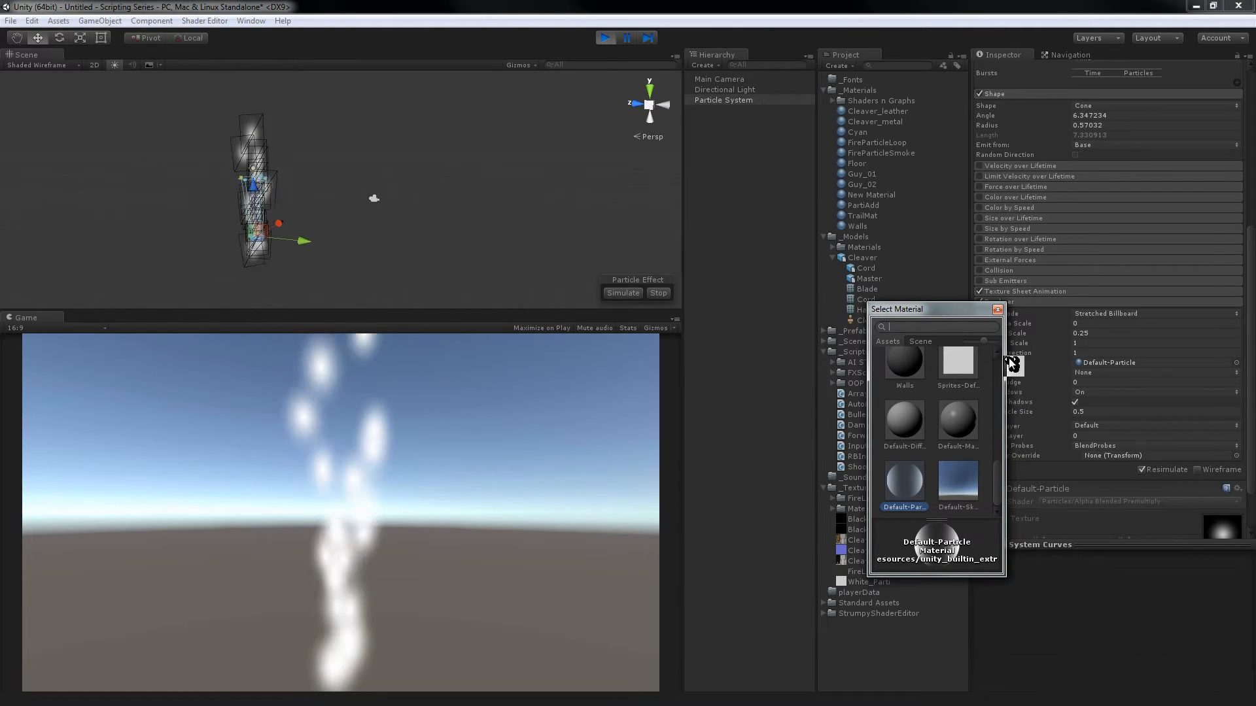
drag(996, 465, 1008, 351)
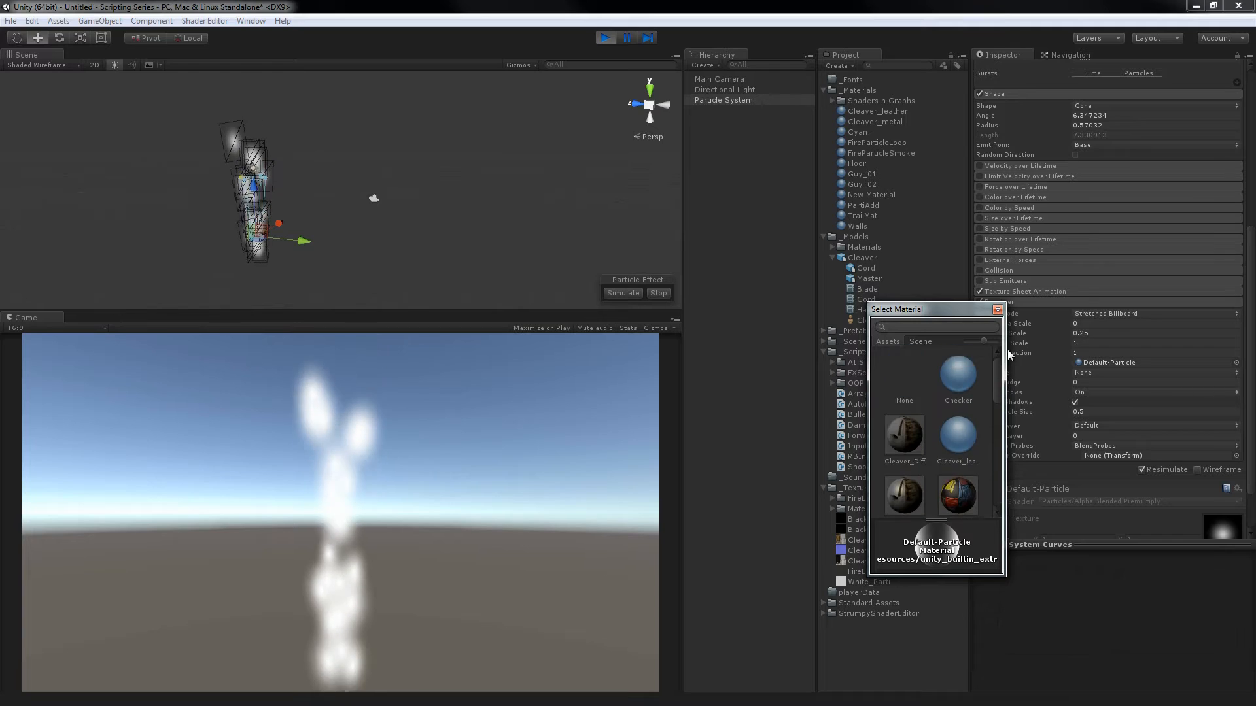
click(958, 374)
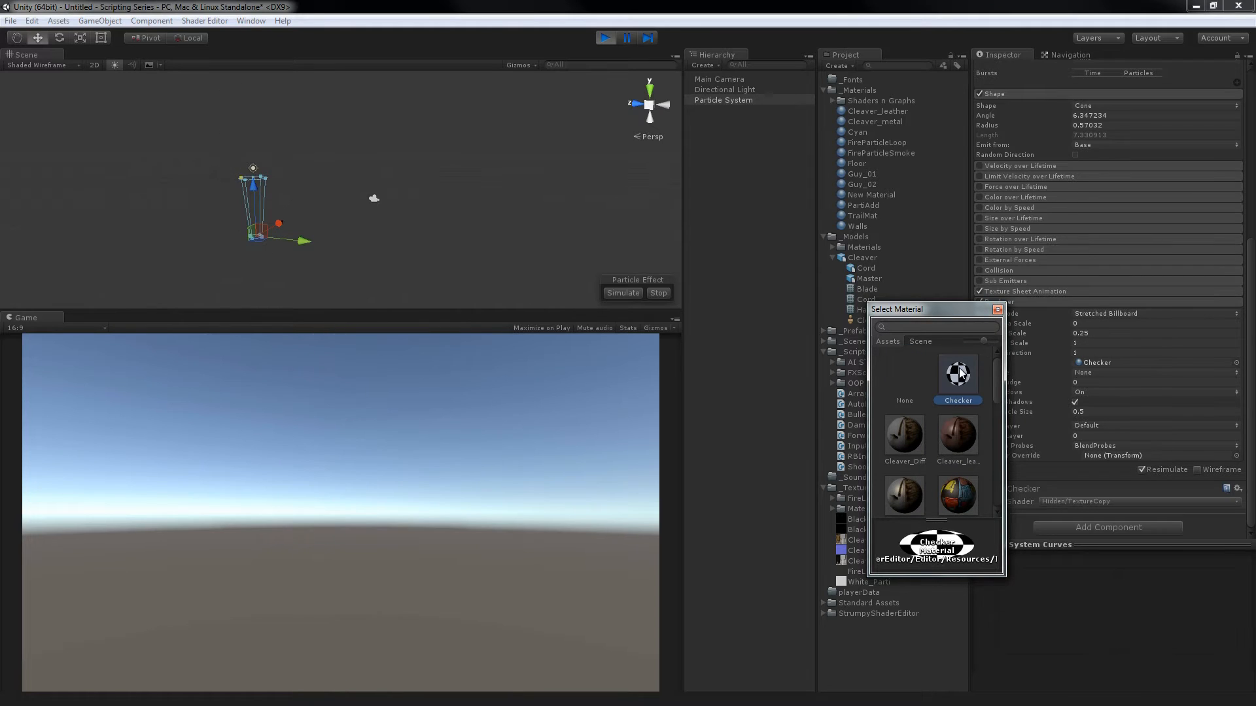
click(911, 433)
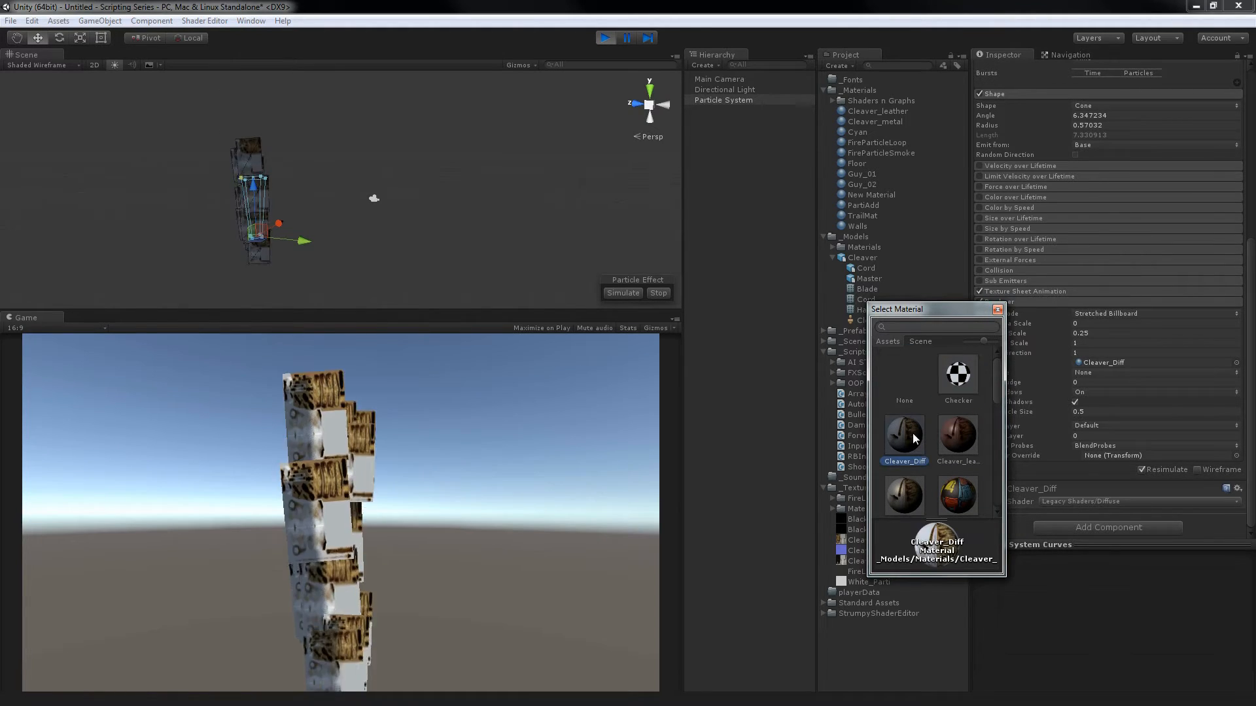
click(998, 309)
click(751, 328)
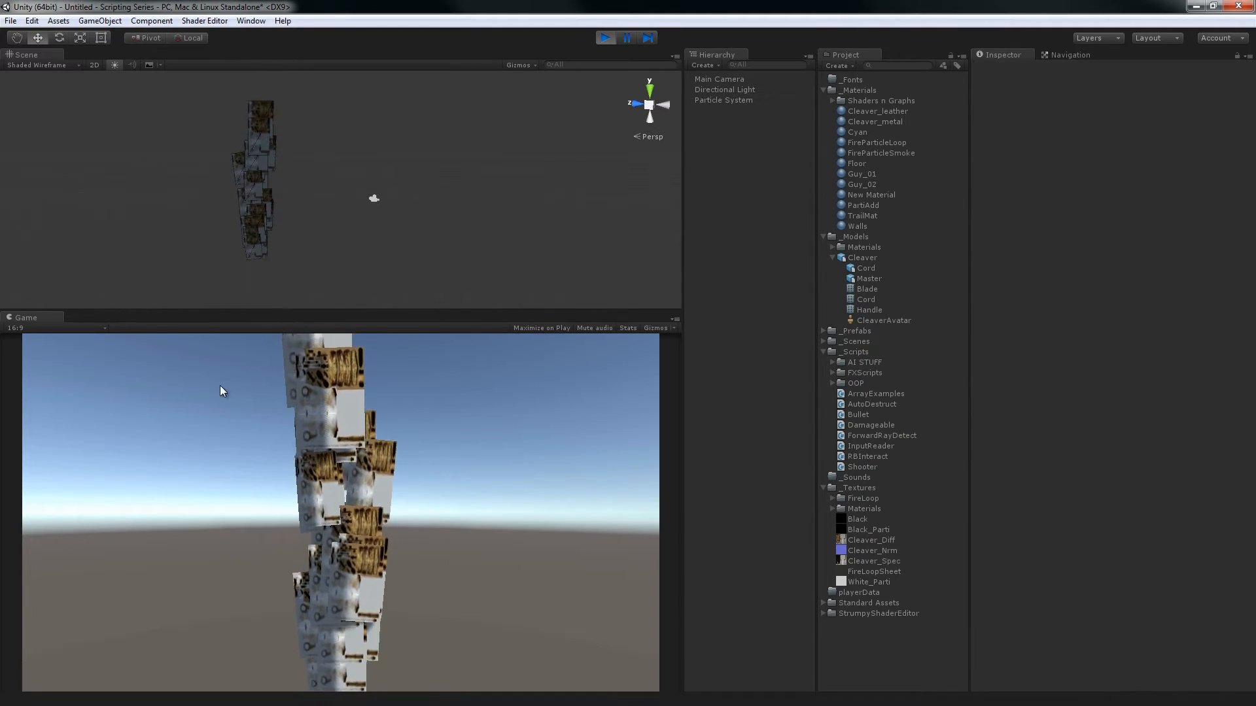
key(ctrl+z)
key(ctrl+z)
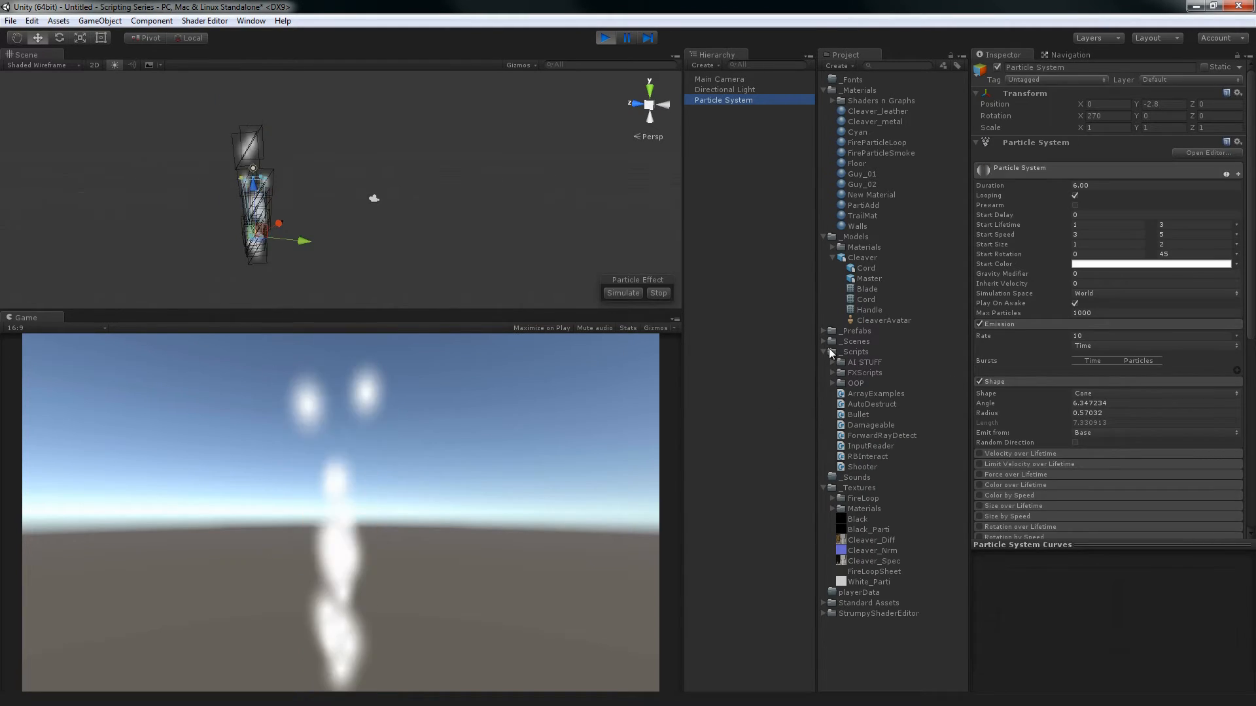
Review the Renderer's Sort Mode options for the particles
scroll(1092, 370, down, 10)
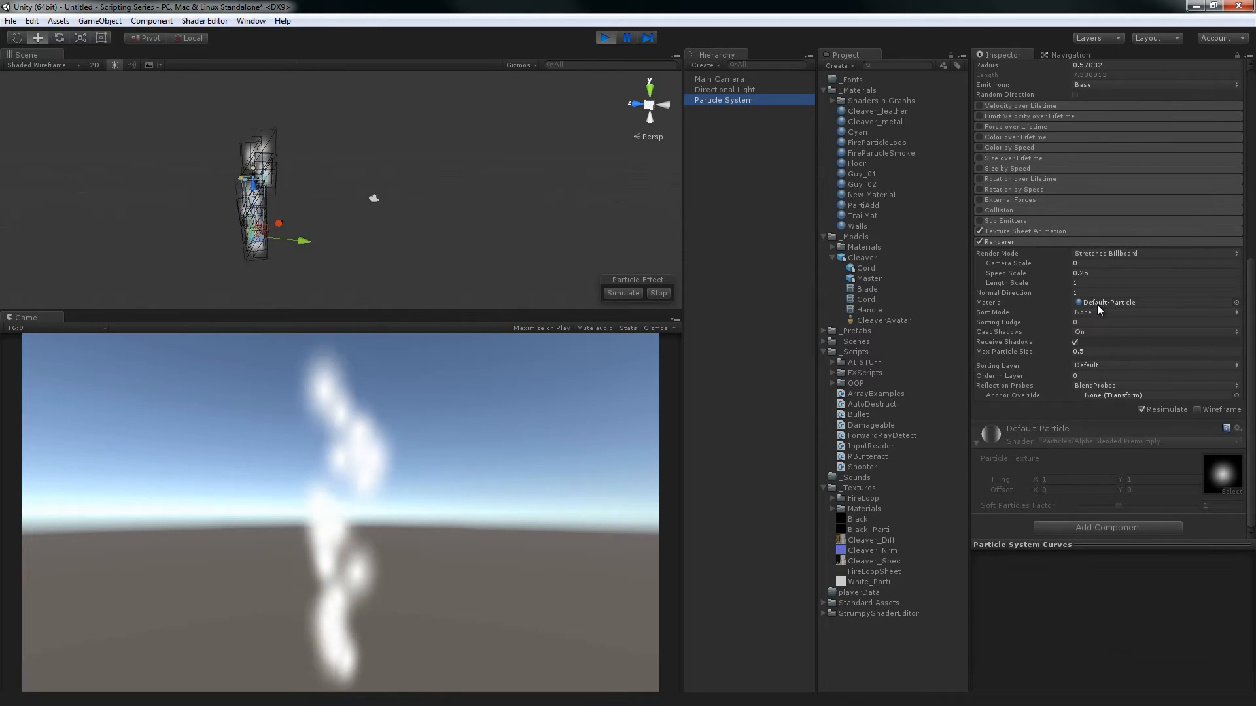
click(1089, 312)
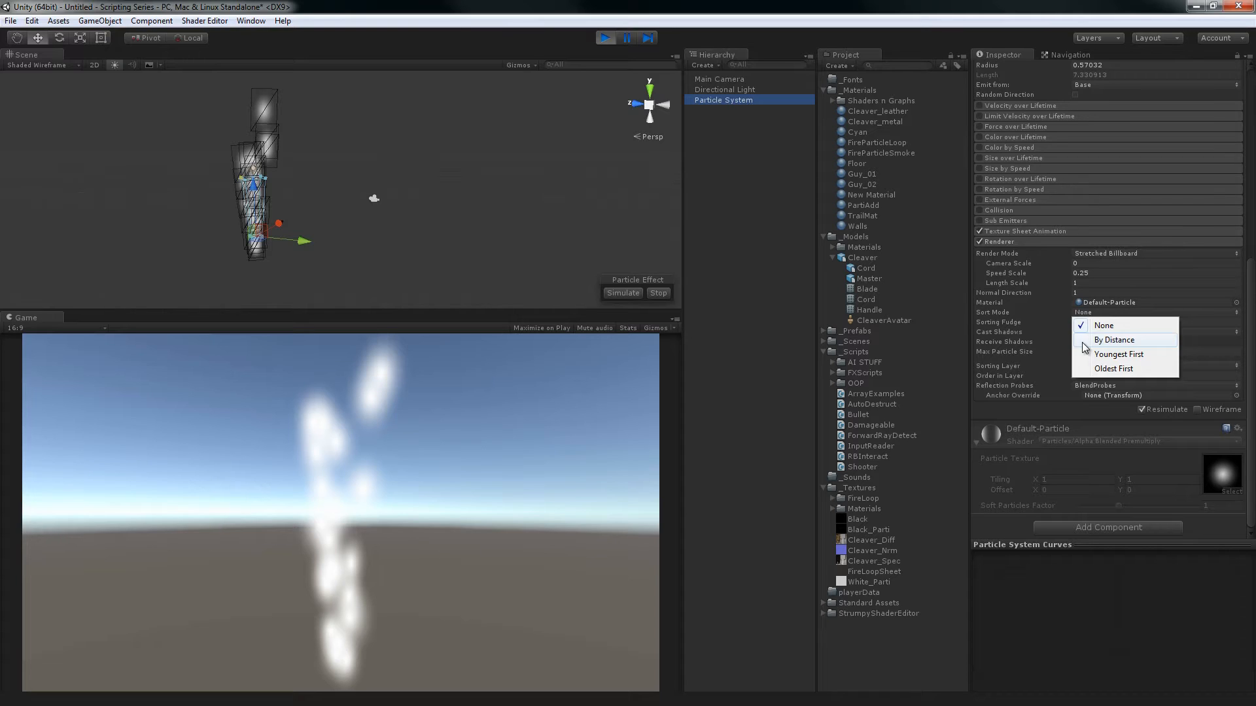
click(737, 183)
Add a sphere scaled to about 9.63 and place it behind the particles at about X 1.93, Z 16.88
right_click(738, 180)
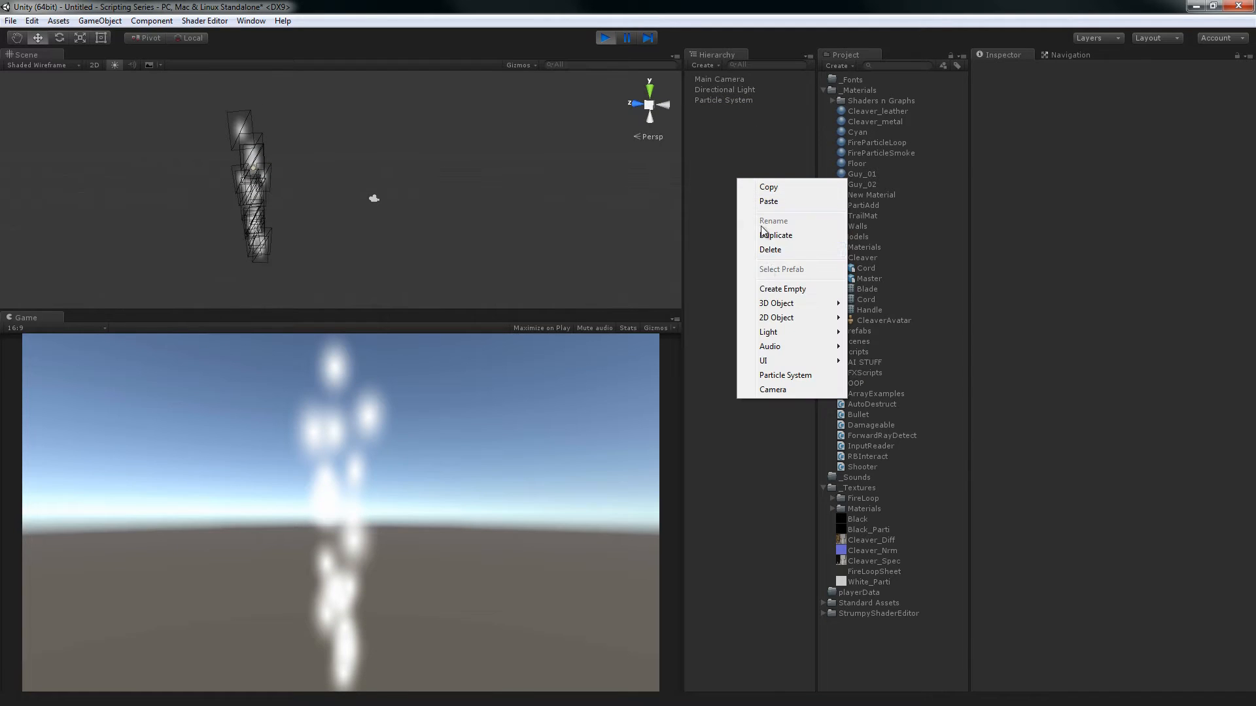
mouse_move(770, 306)
click(680, 319)
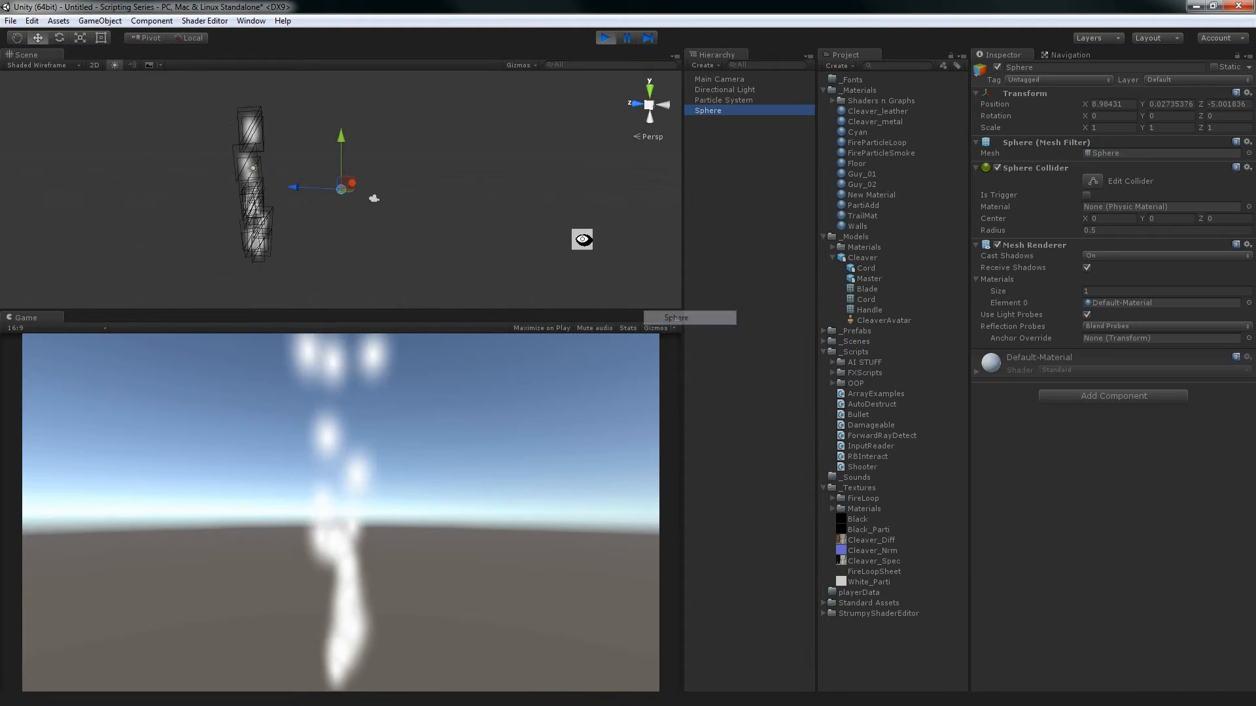
key(r)
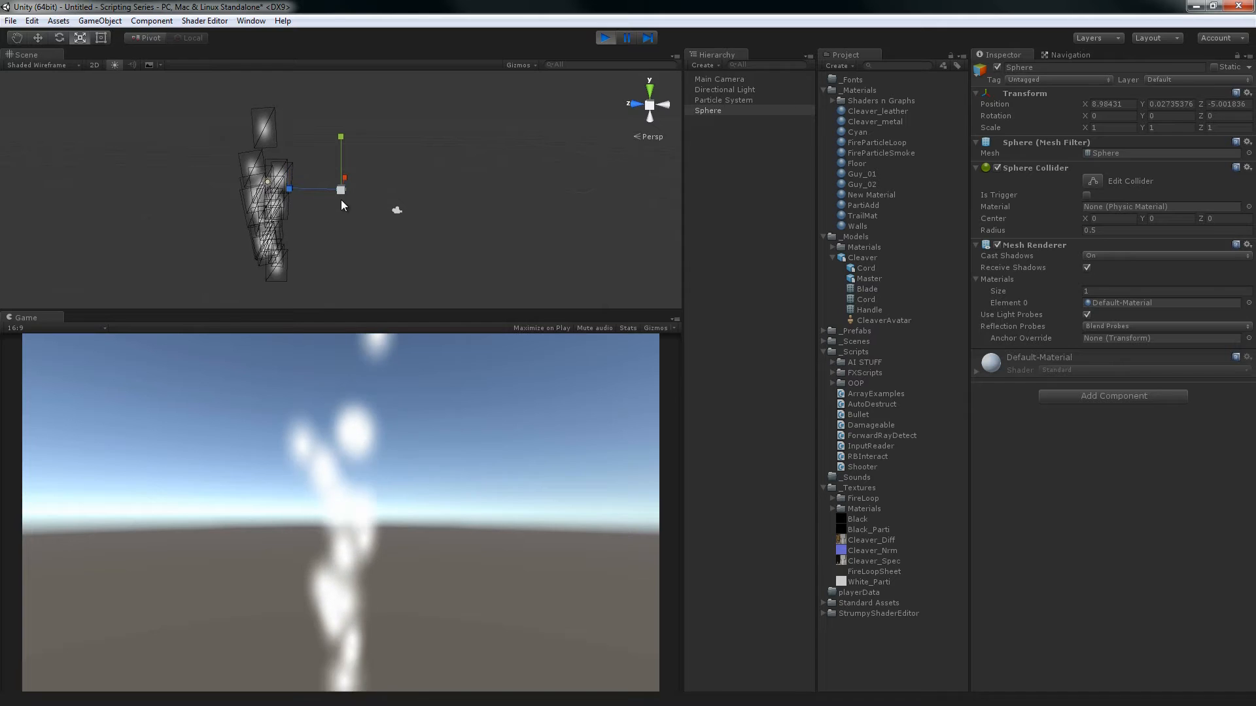
drag(341, 191, 885, 397)
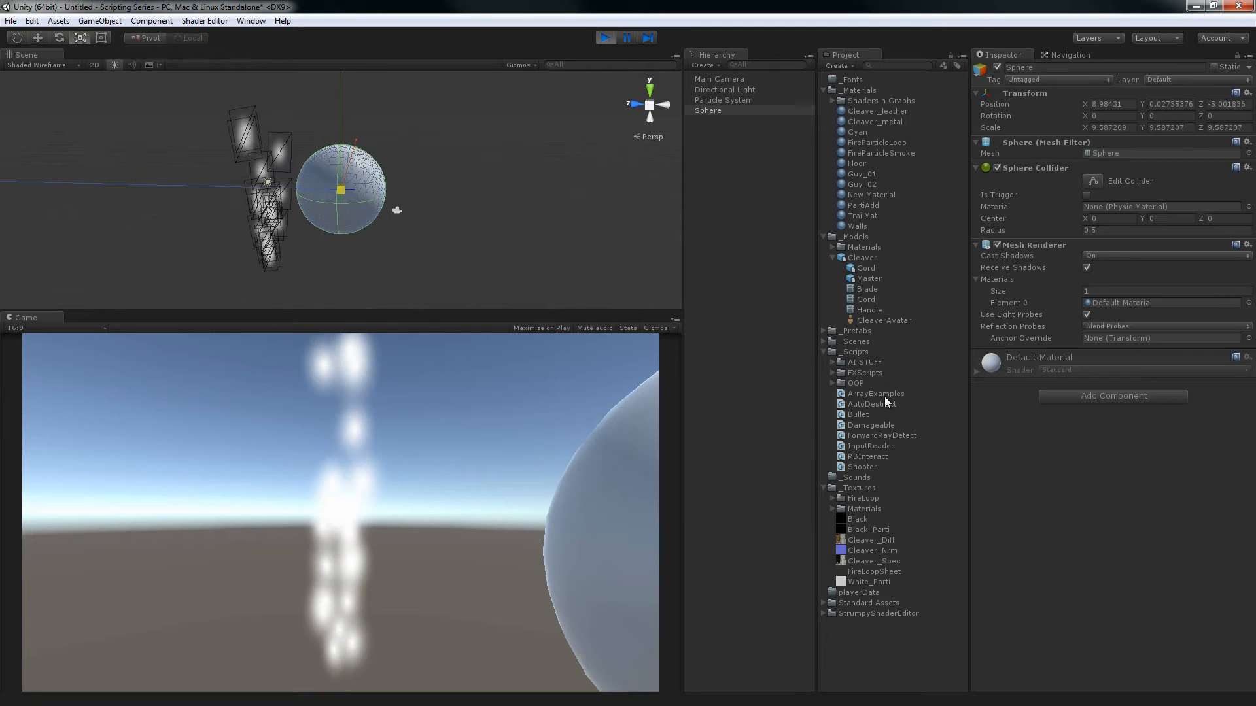
key(w)
alt+drag(354, 180, 111, 236)
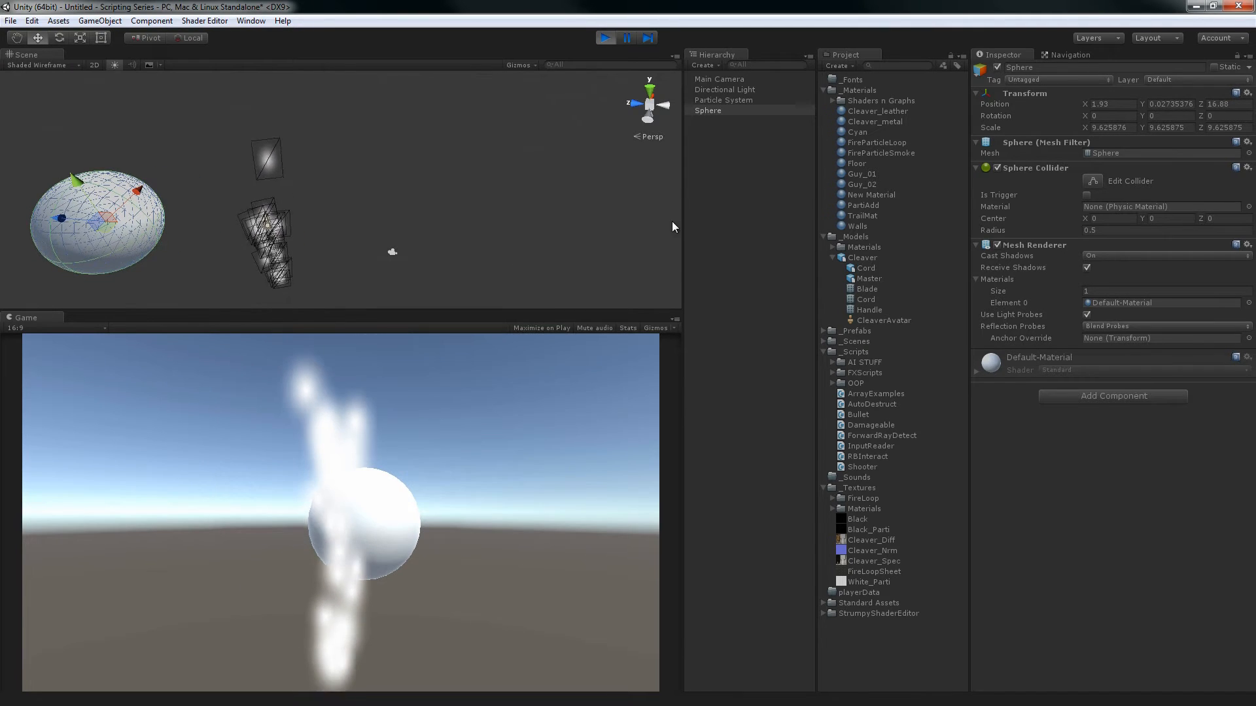
Duplicate the sphere and move the copy to about X 5, Z 11.29 so it partly overlaps the original from the camera's view
click(697, 207)
right_click(698, 205)
click(690, 115)
click(703, 110)
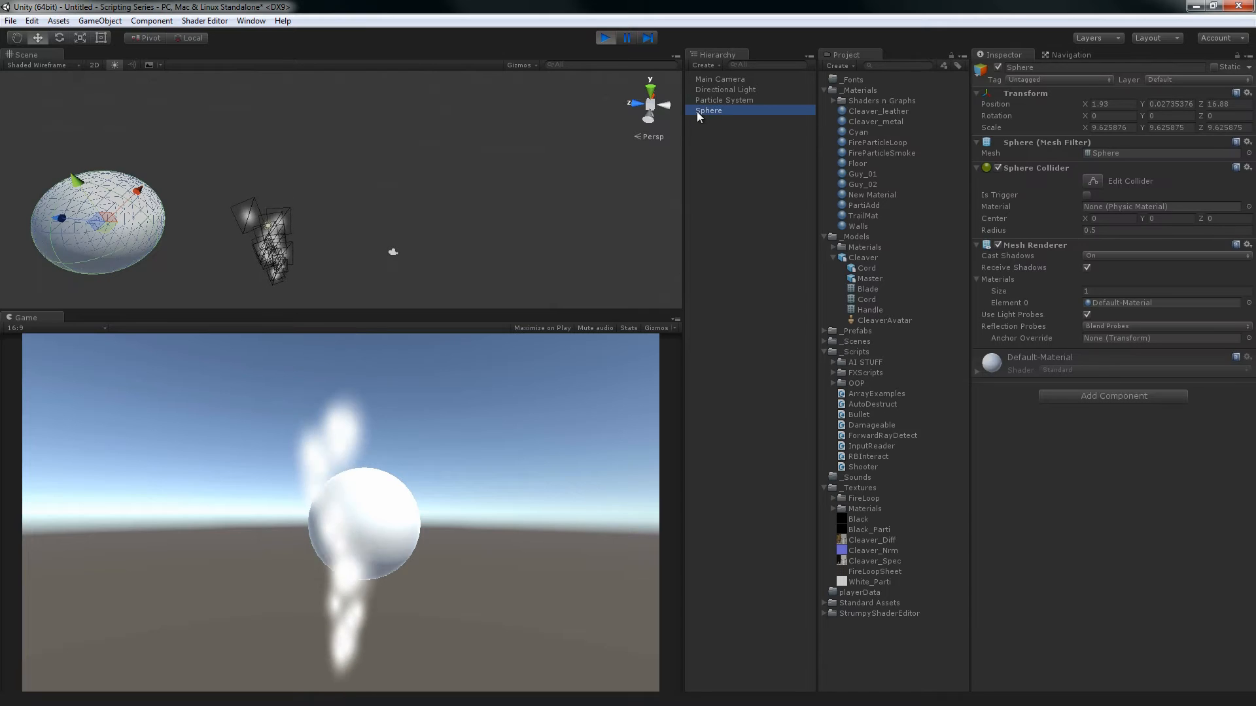
key(ctrl+d)
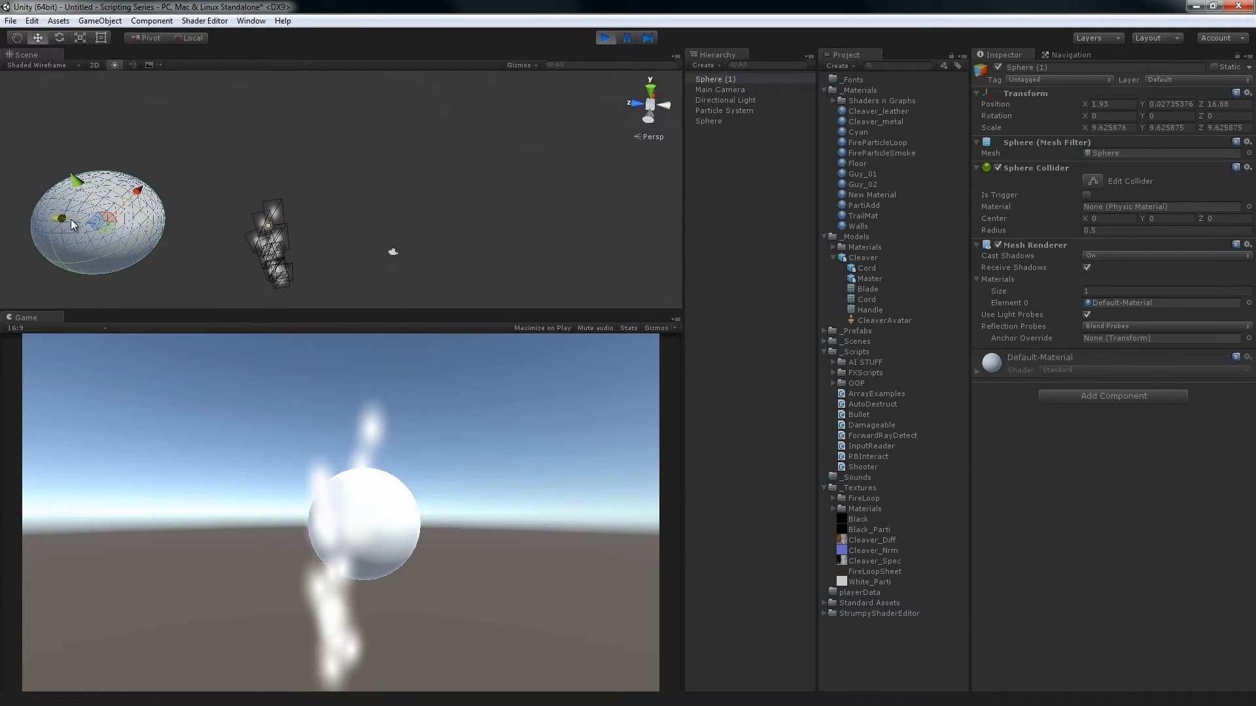
drag(81, 236, 204, 174)
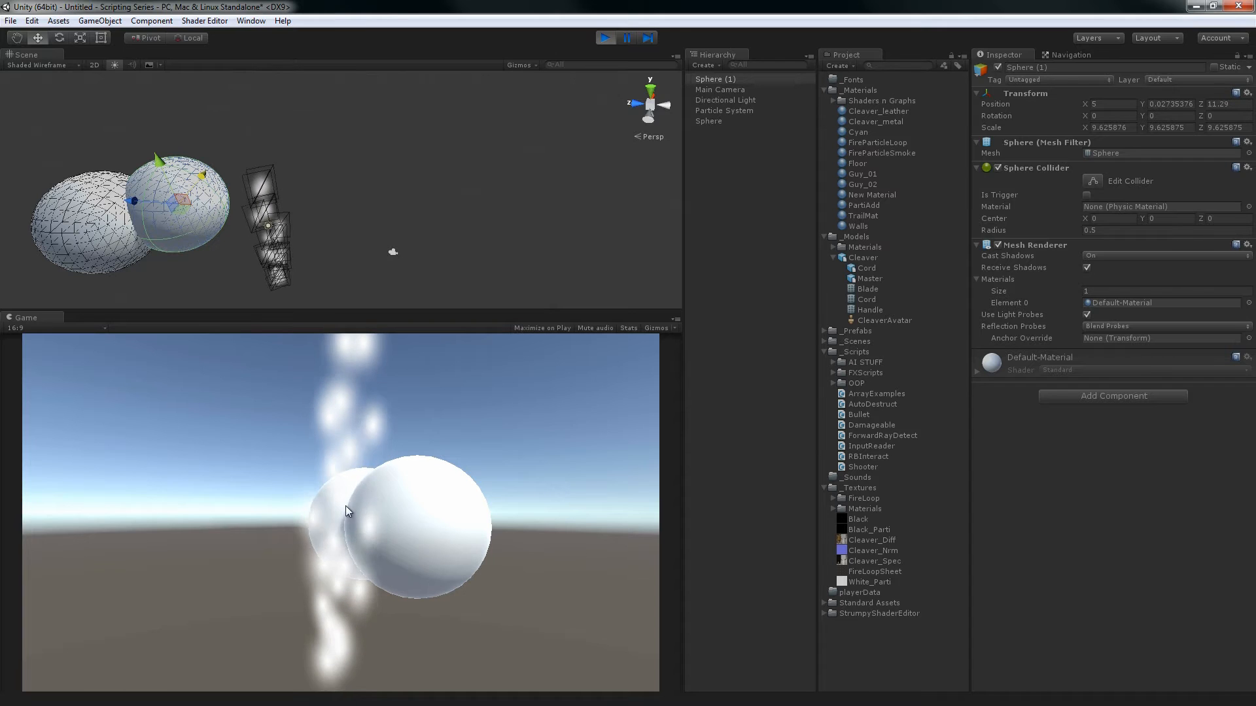
Delete both spheres from the scene
shift+click(96, 232)
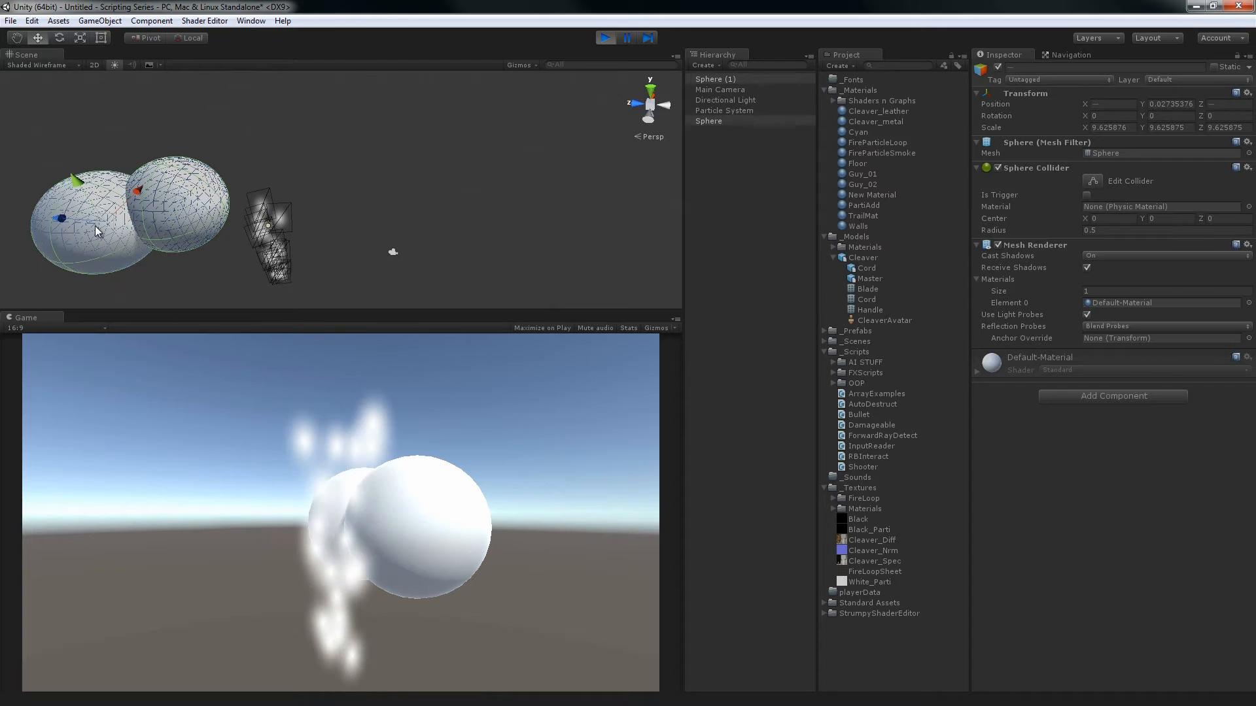
key(Delete)
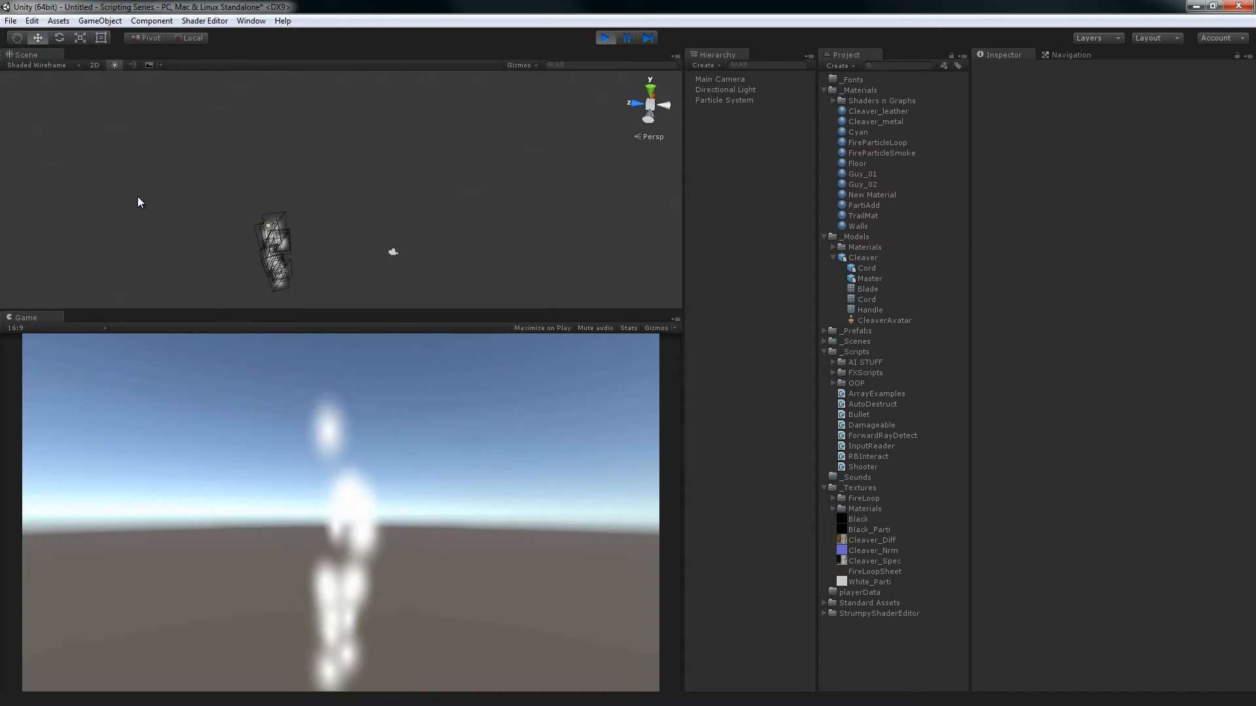
Review the Particle System's Sort Mode choices and Sorting Fudge setting in the Renderer module
click(724, 102)
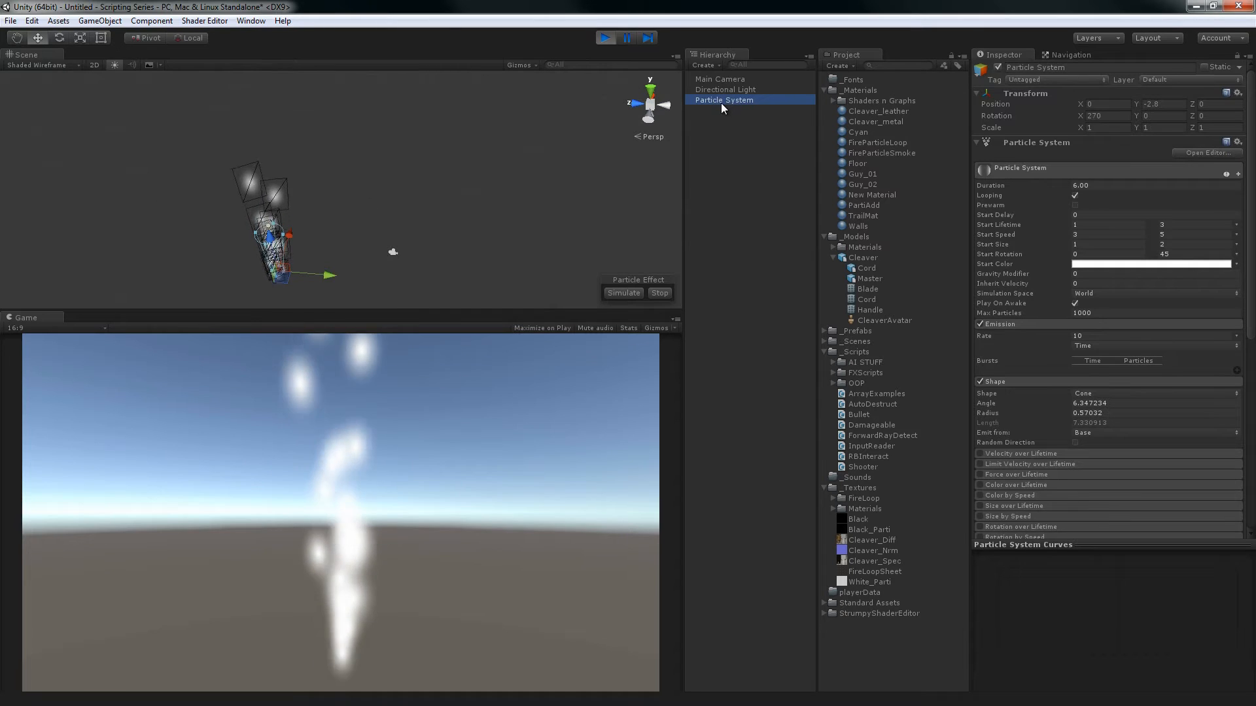
scroll(1031, 475, down, 5)
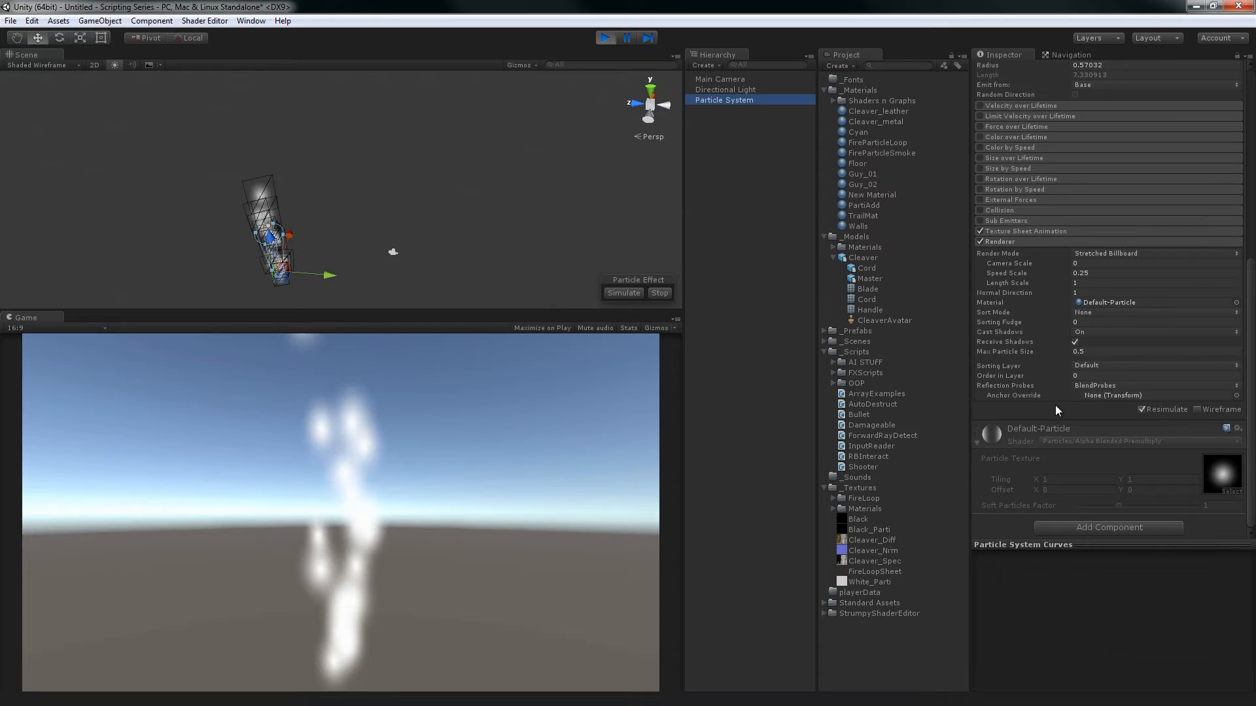
click(1081, 314)
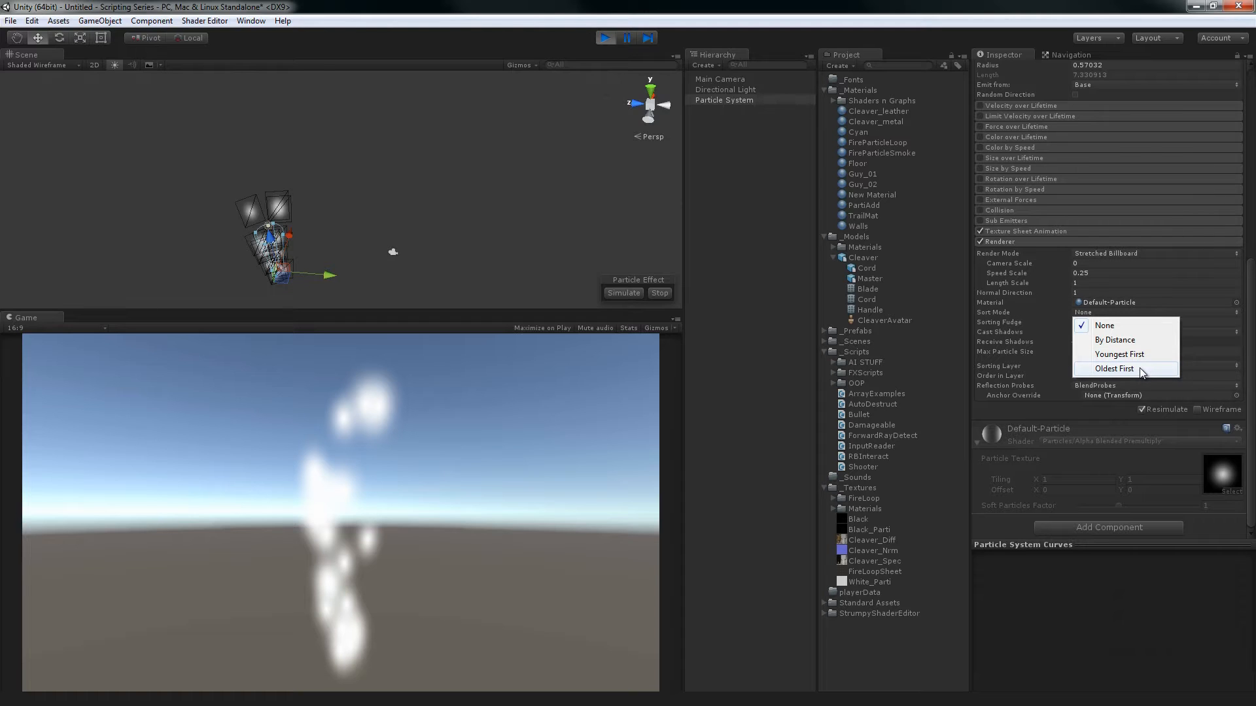
click(1052, 16)
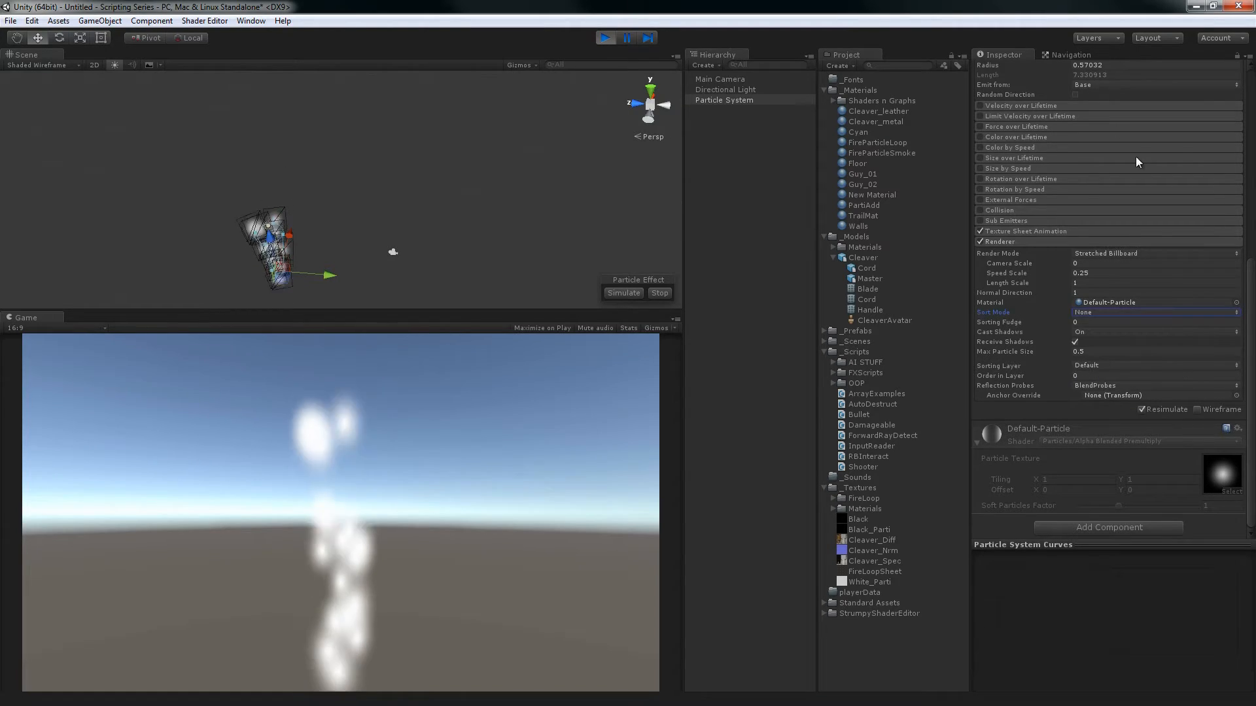
click(1016, 331)
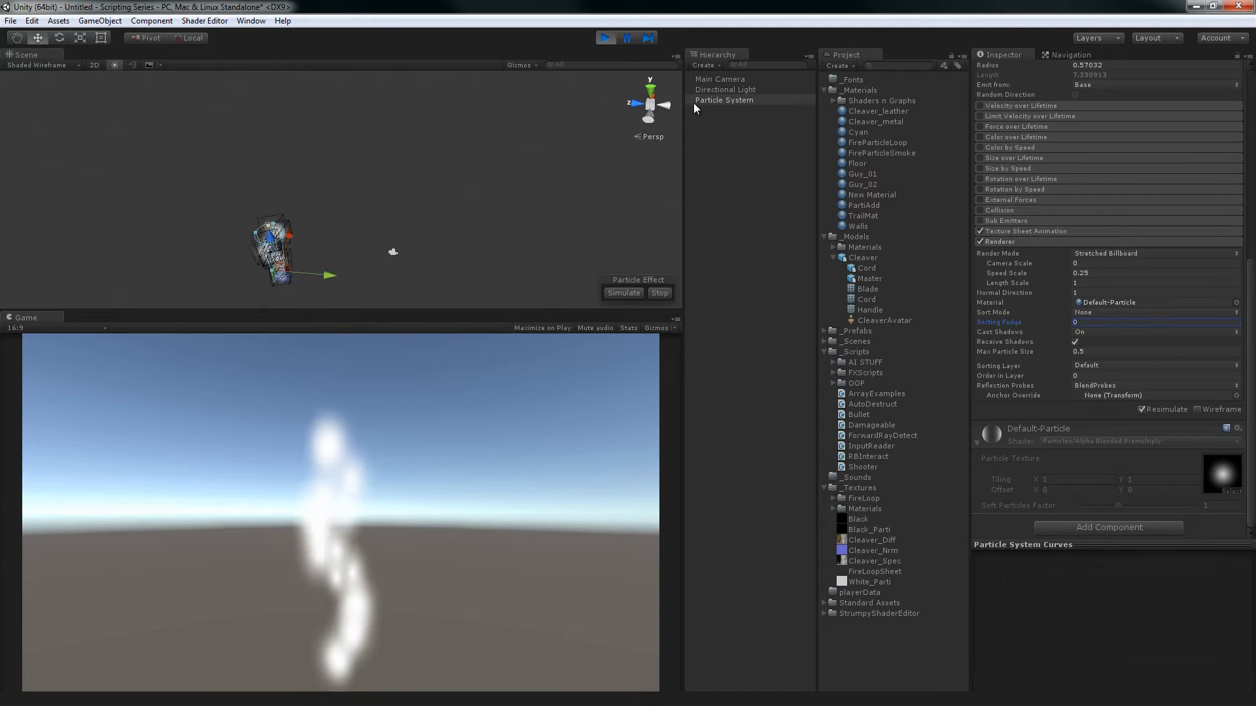
Add a cube wall scaled to about 17.14 by 9.42 by 1 and place it in front of the particles at about X 3.12, Z -2.47
click(724, 123)
right_click(724, 124)
mouse_move(781, 244)
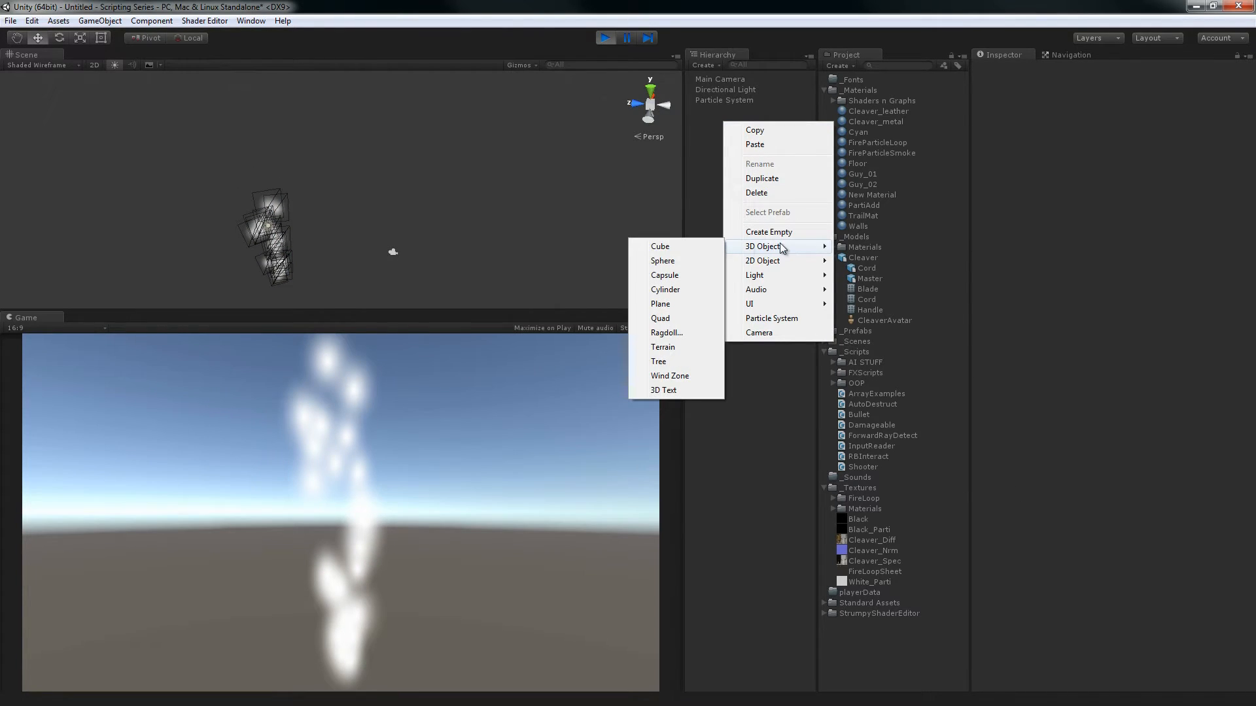
click(681, 249)
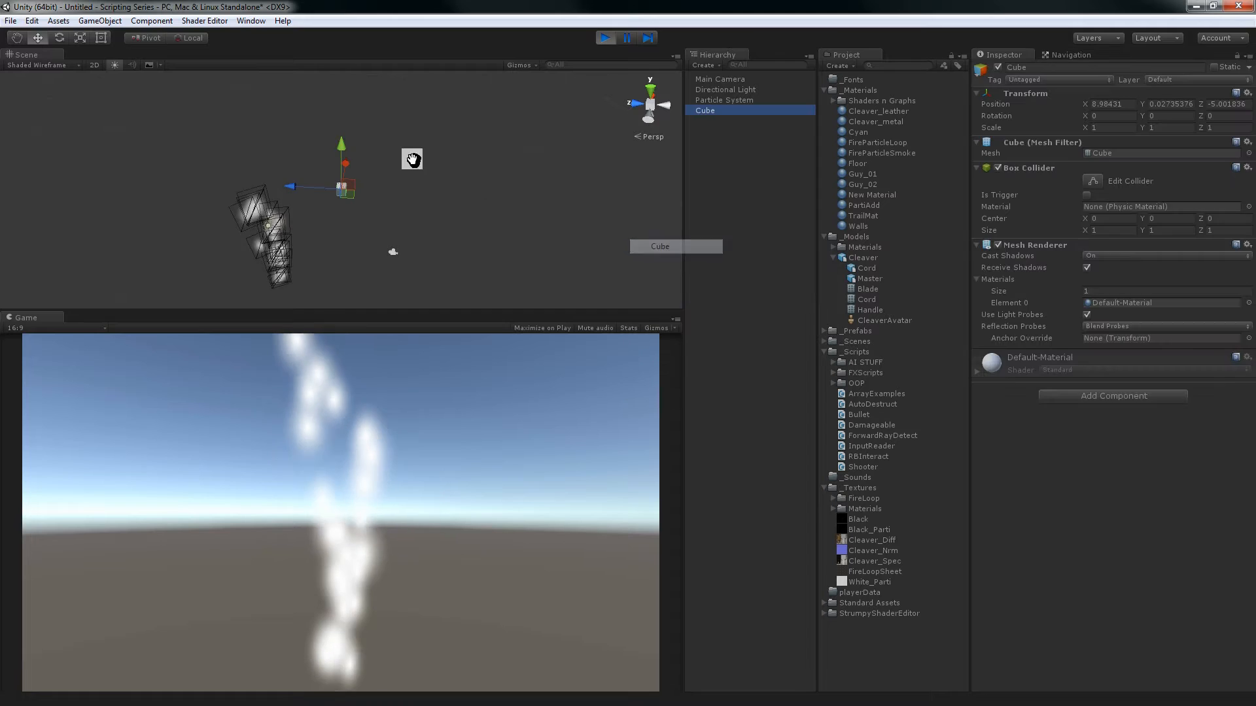
alt+middle_drag(396, 199, 412, 166)
key(r)
alt+drag(336, 163, 1023, 687)
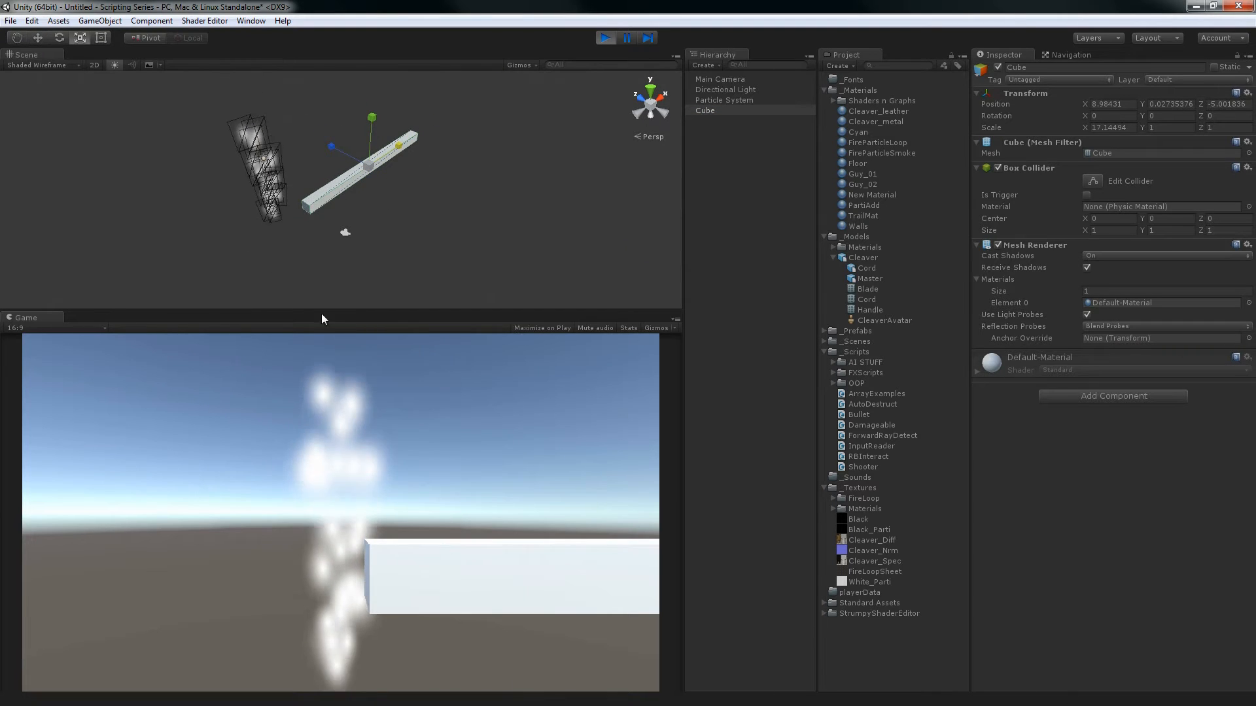
drag(371, 119, 323, 457)
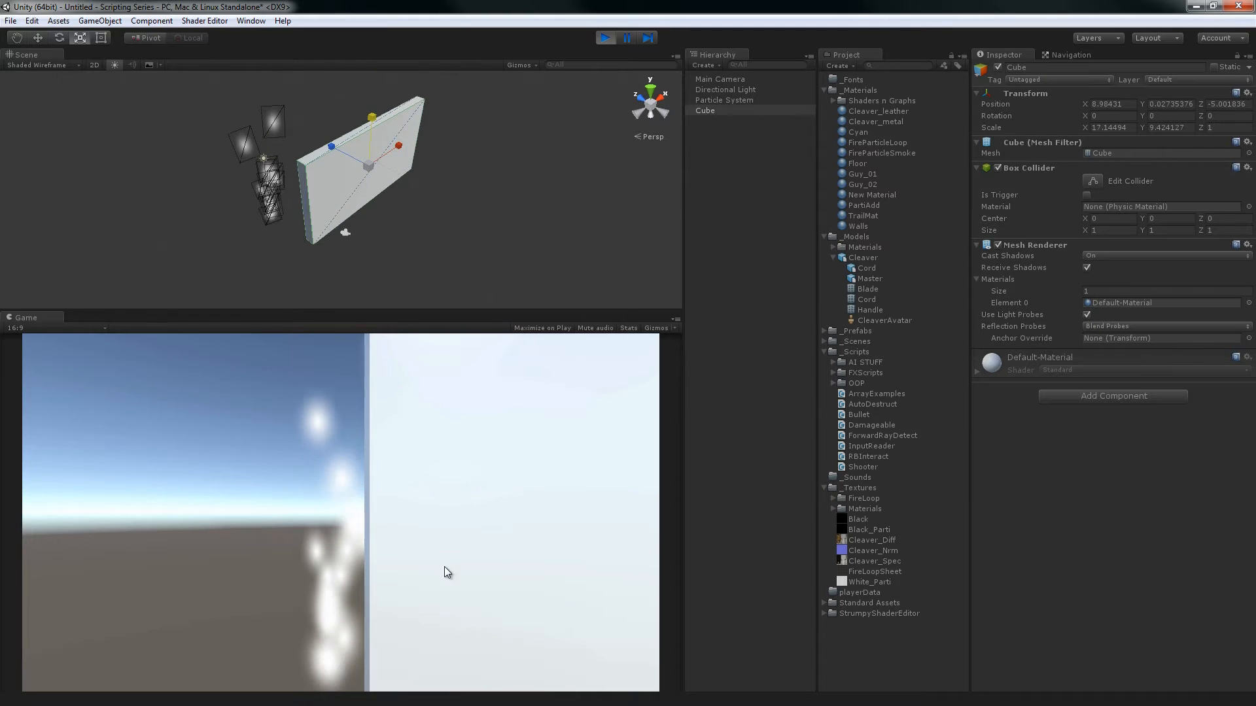
key(w)
mouse_move(403, 150)
mouse_down()
mouse_move(284, 179)
mouse_move(278, 157)
mouse_move(402, 151)
mouse_up()
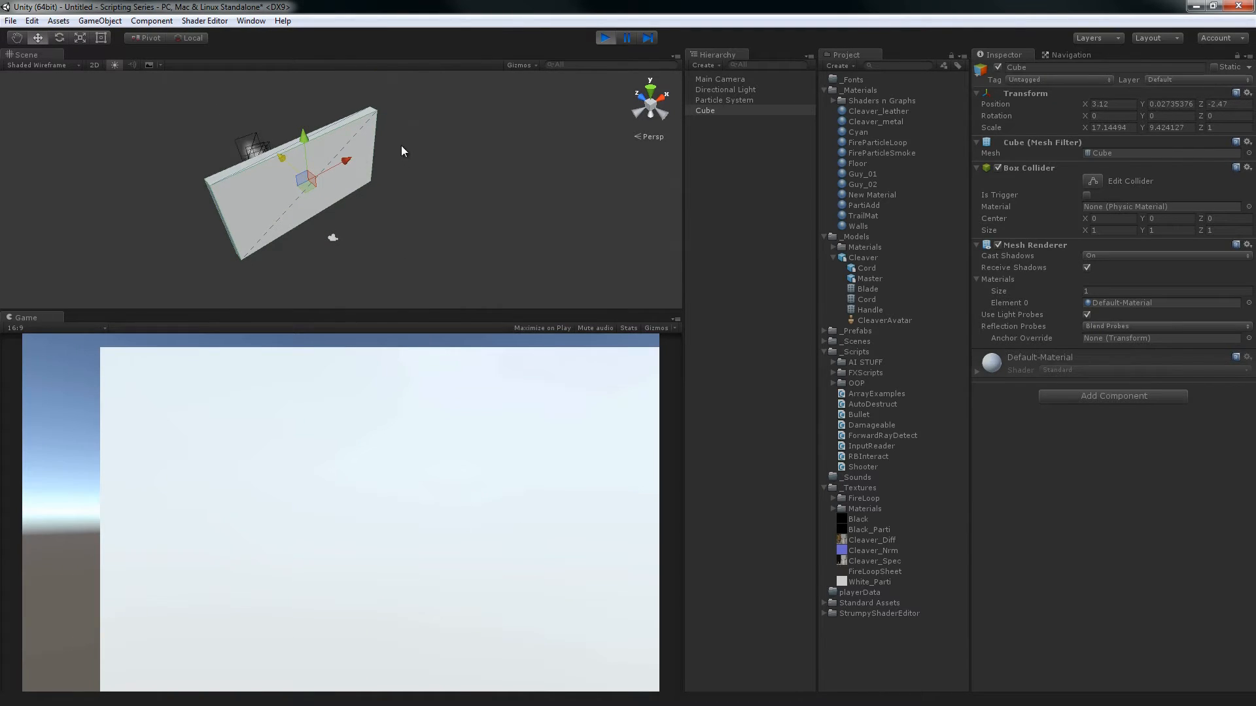
Set the Particle System's Start Color to purple (hex 6700FF)
click(716, 100)
click(1143, 265)
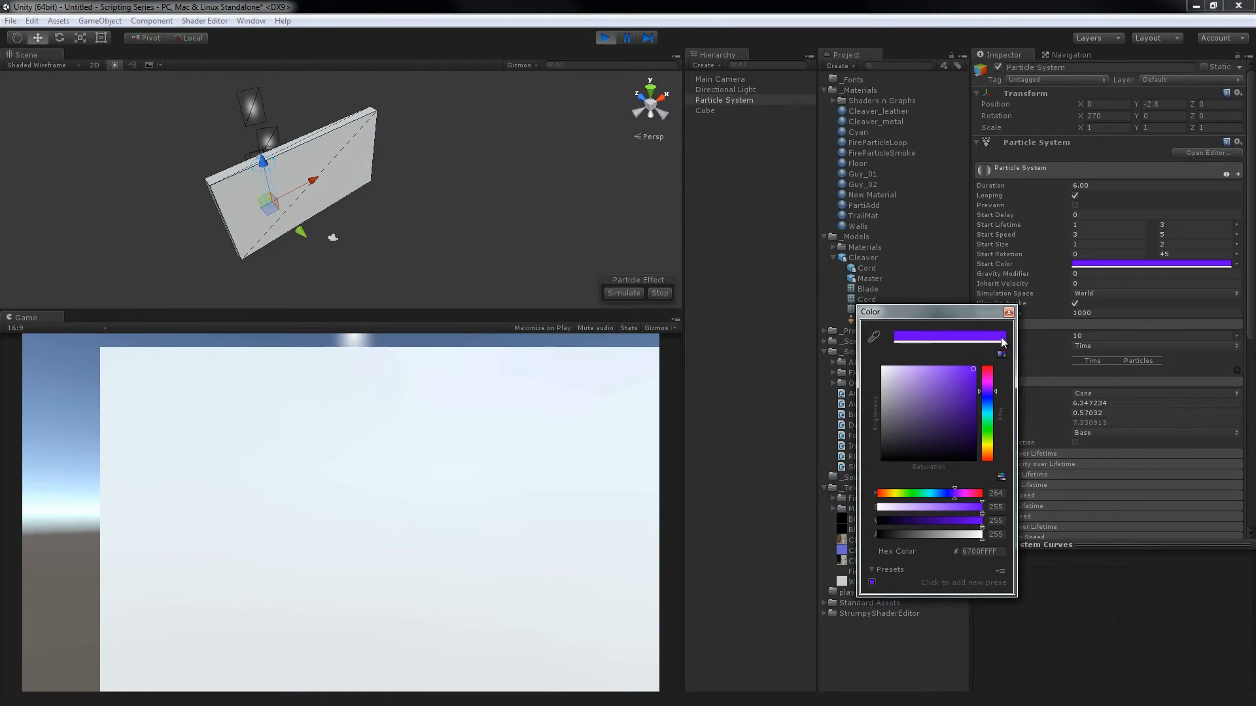
click(1008, 313)
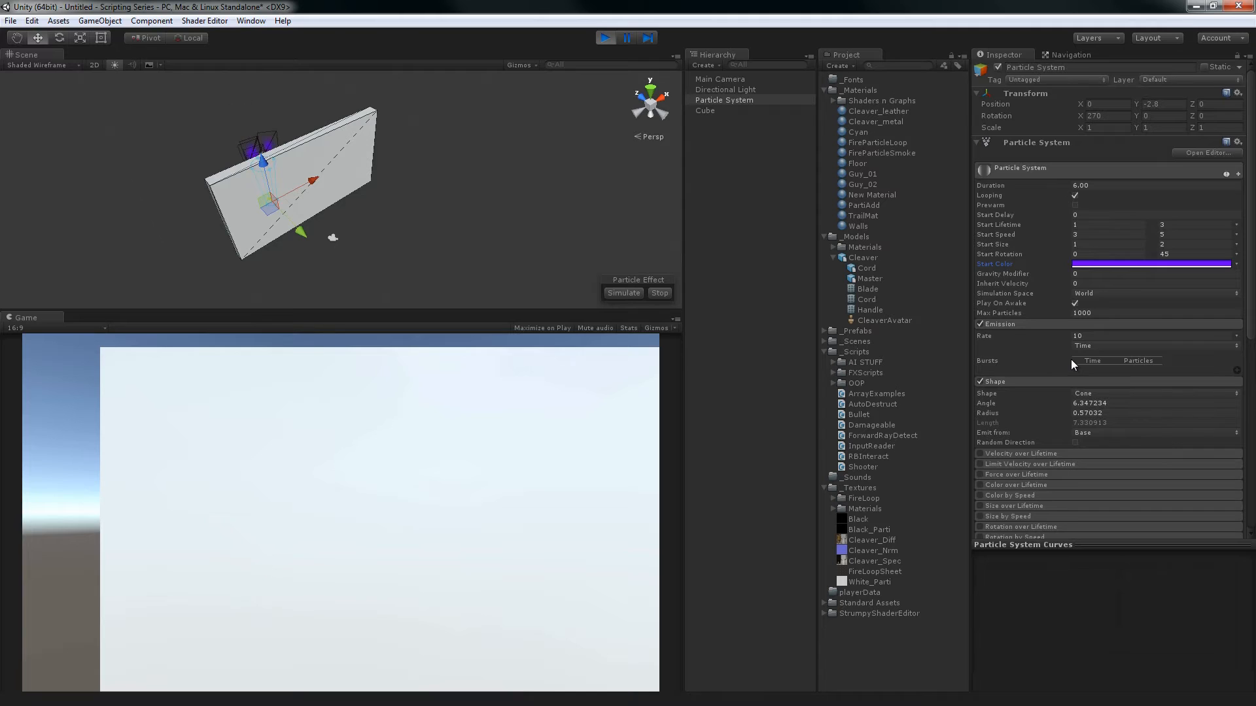
Lower the Particle System's Sorting Fudge in the Renderer module to -322.06 to test it against the wall
scroll(1073, 362, down, 5)
alt+drag(316, 217, 479, 157)
scroll(1032, 316, down, 3)
scroll(1053, 340, down, 4)
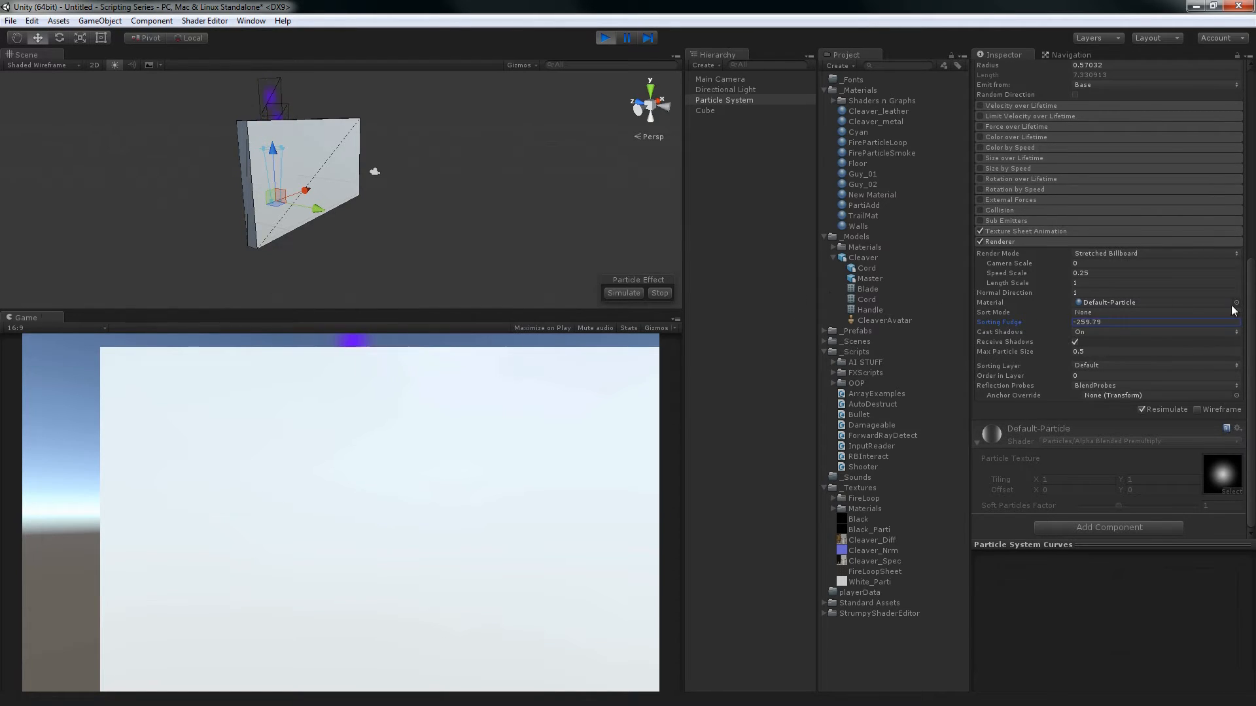
Delete the cube wall standing in front of the particles
alt+drag(556, 248, 325, 174)
click(321, 173)
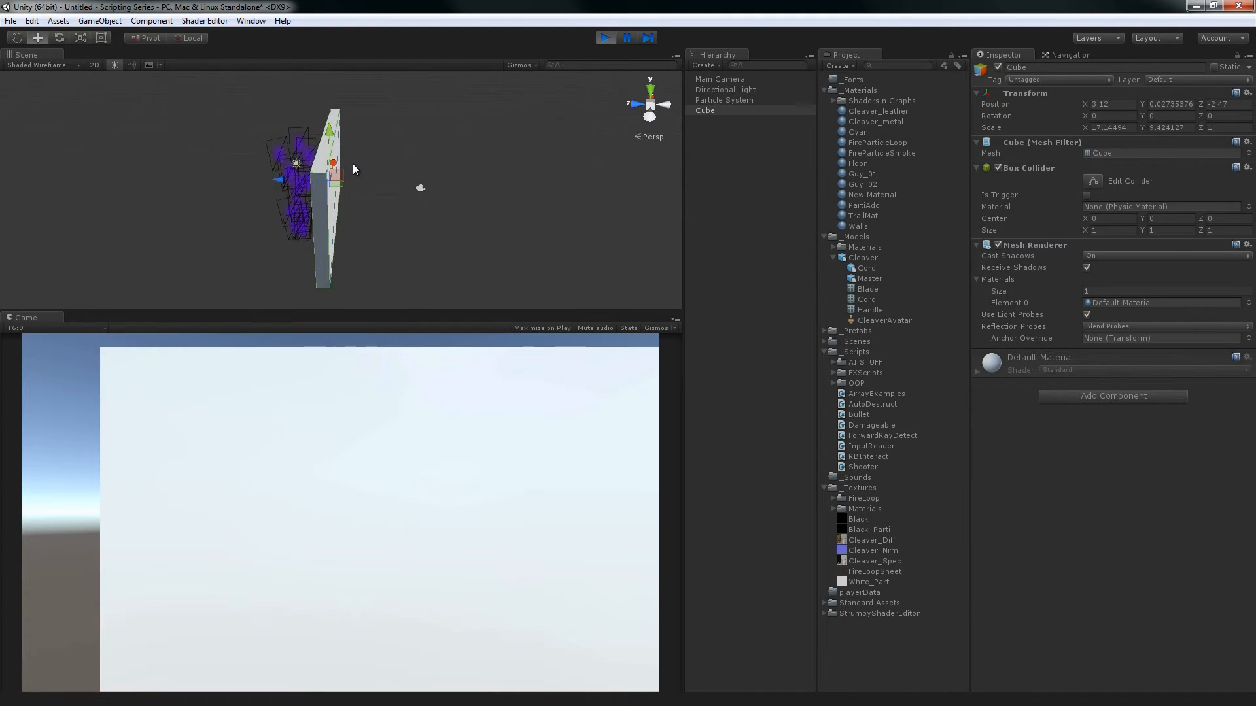
key(Delete)
Duplicate the purple Particle System and move the copy to about X 4.85, Z -4.47
click(312, 202)
alt+drag(381, 200, 379, 236)
key(ctrl+d)
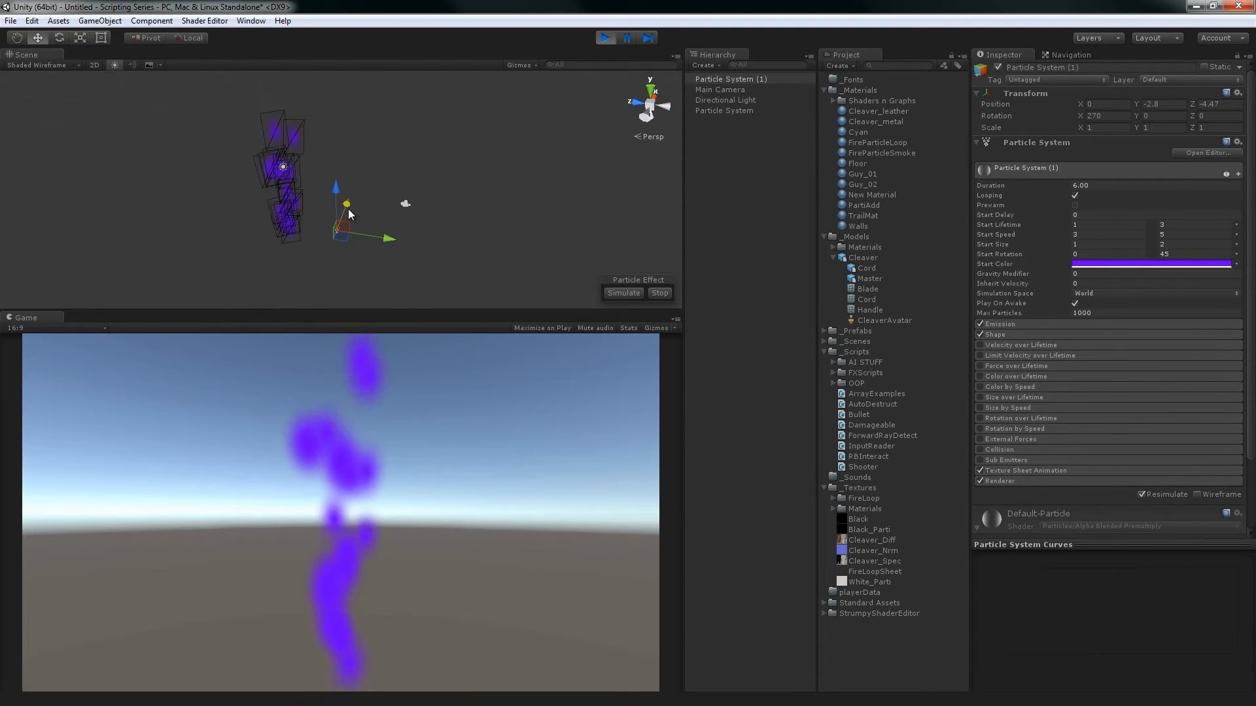
drag(348, 209, 645, 277)
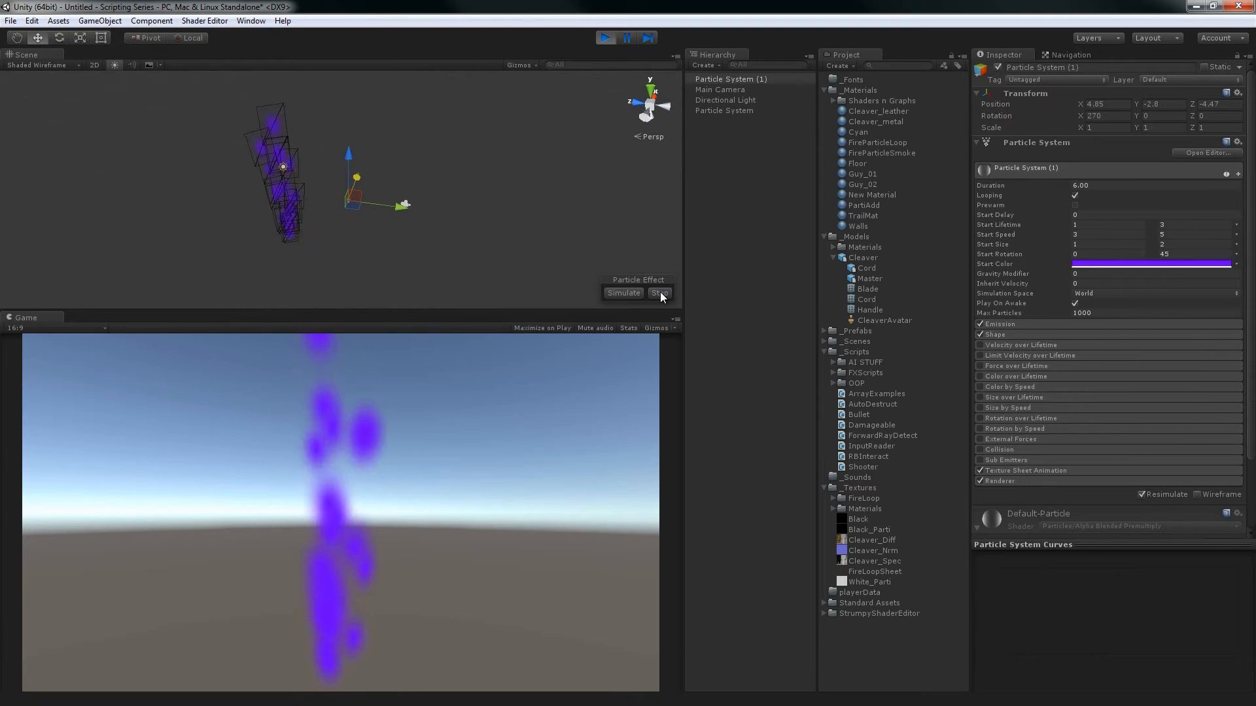
alt+drag(471, 216, 415, 205)
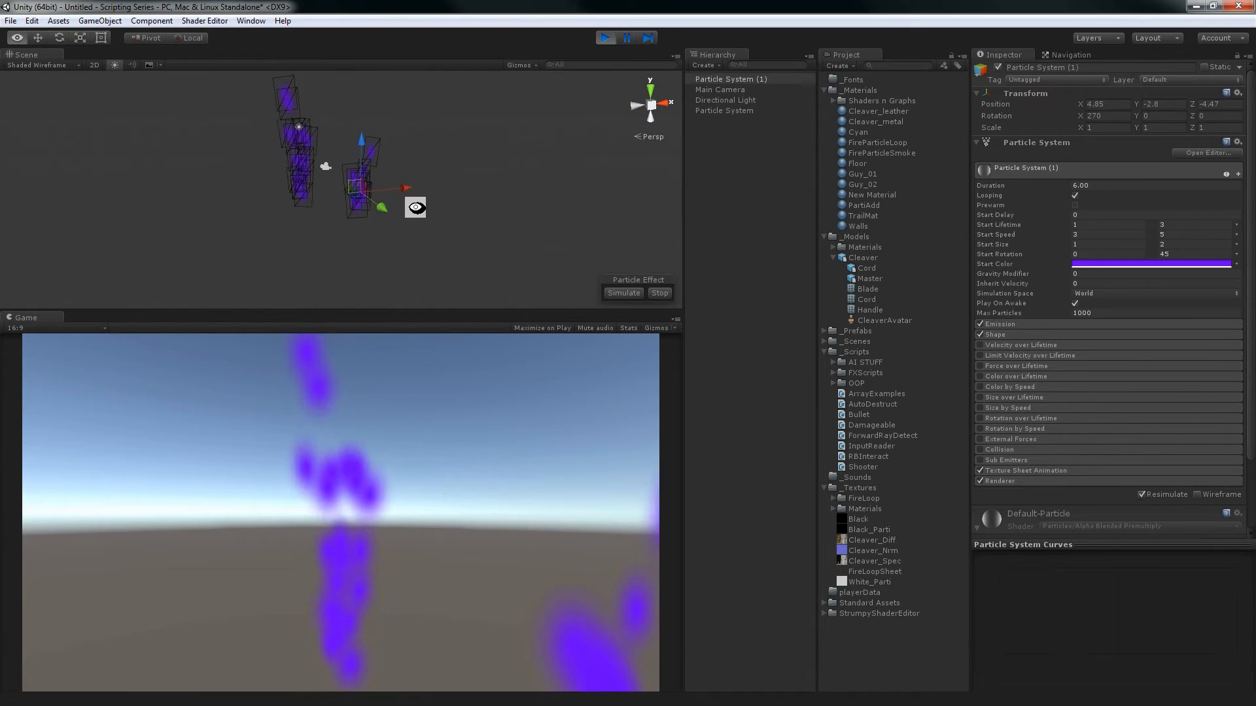
Set the duplicated Particle System's Start Color to white
click(1178, 263)
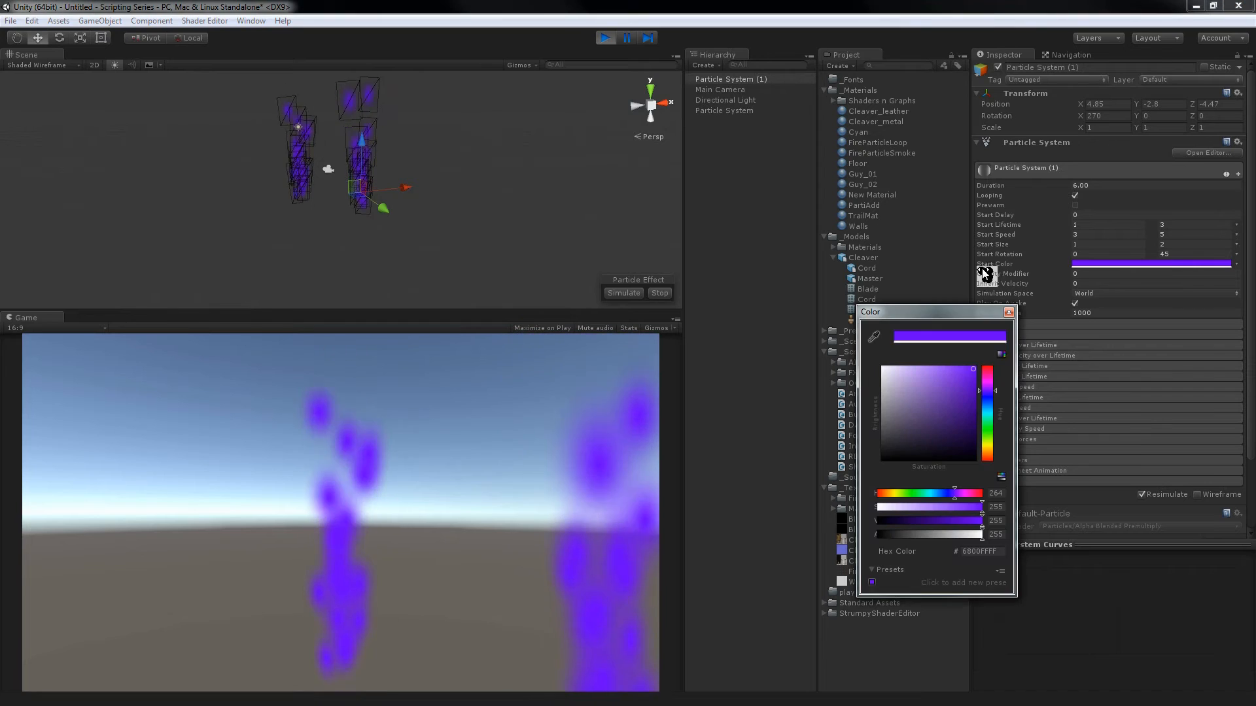
drag(916, 393, 786, 298)
click(1137, 328)
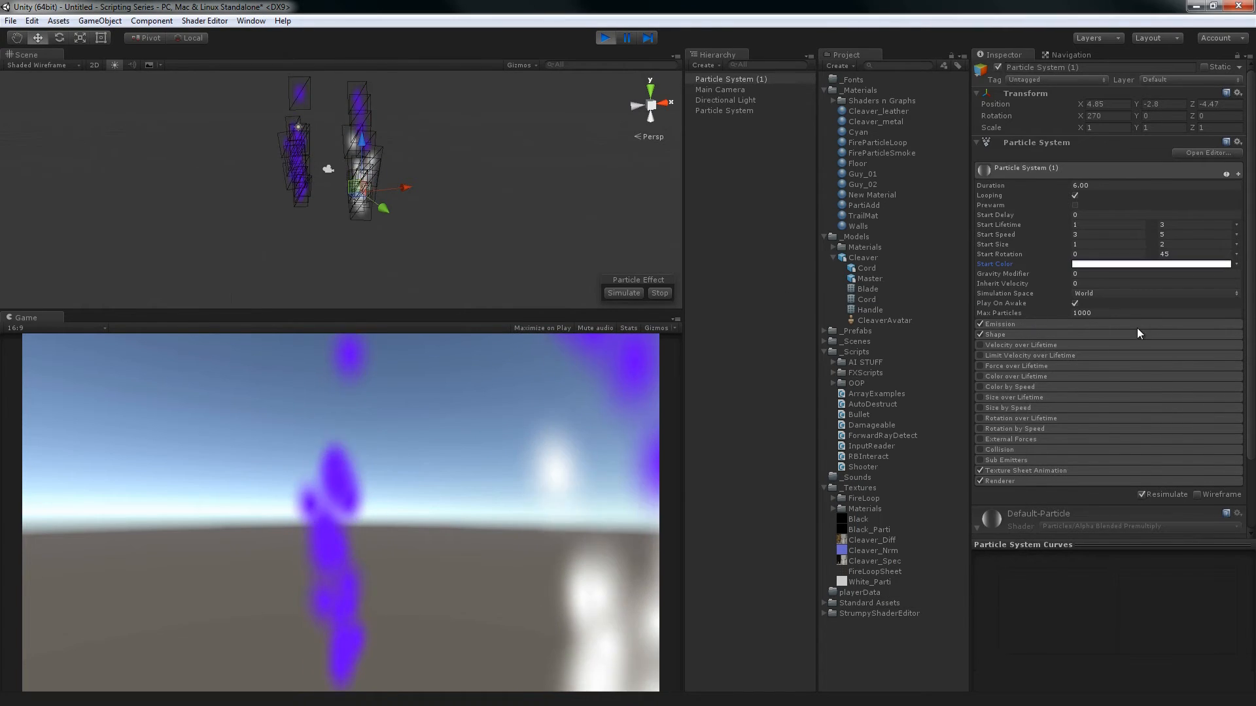
Set the white Particle System's Sorting Fudge to 0 in its Renderer module
scroll(1157, 363, down, 3)
click(1075, 398)
scroll(1115, 408, down, 3)
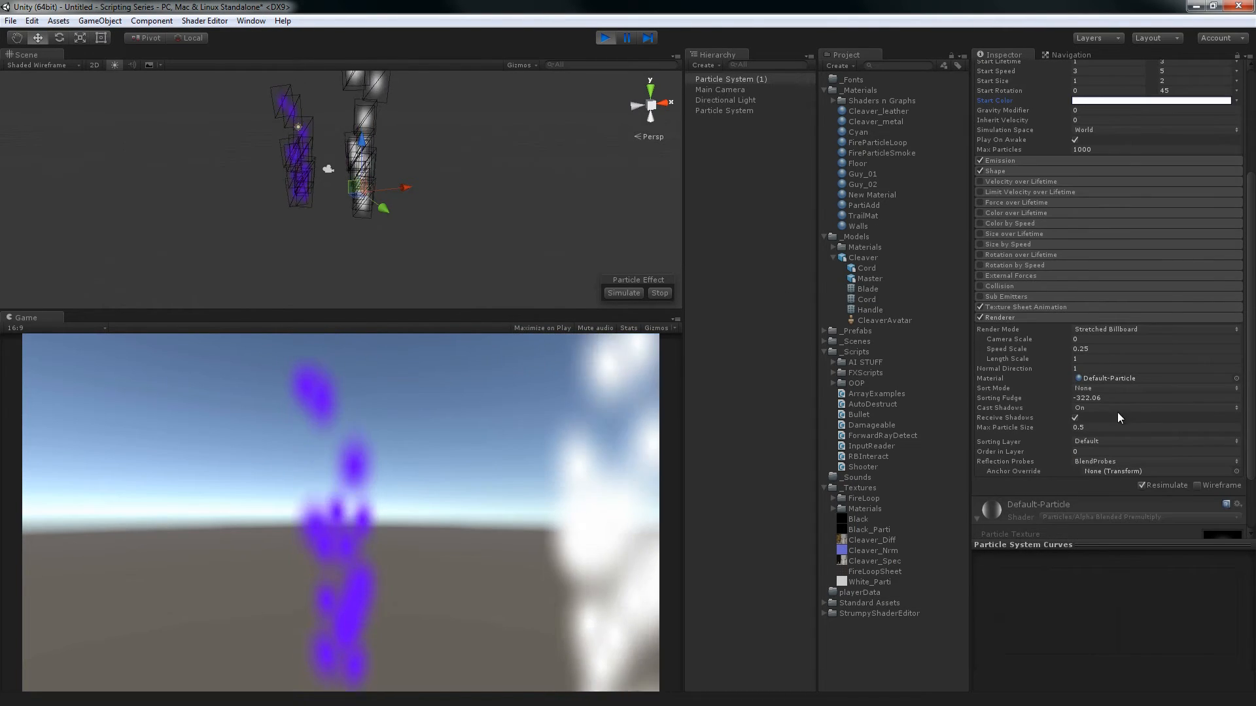
click(1111, 399)
text(0)
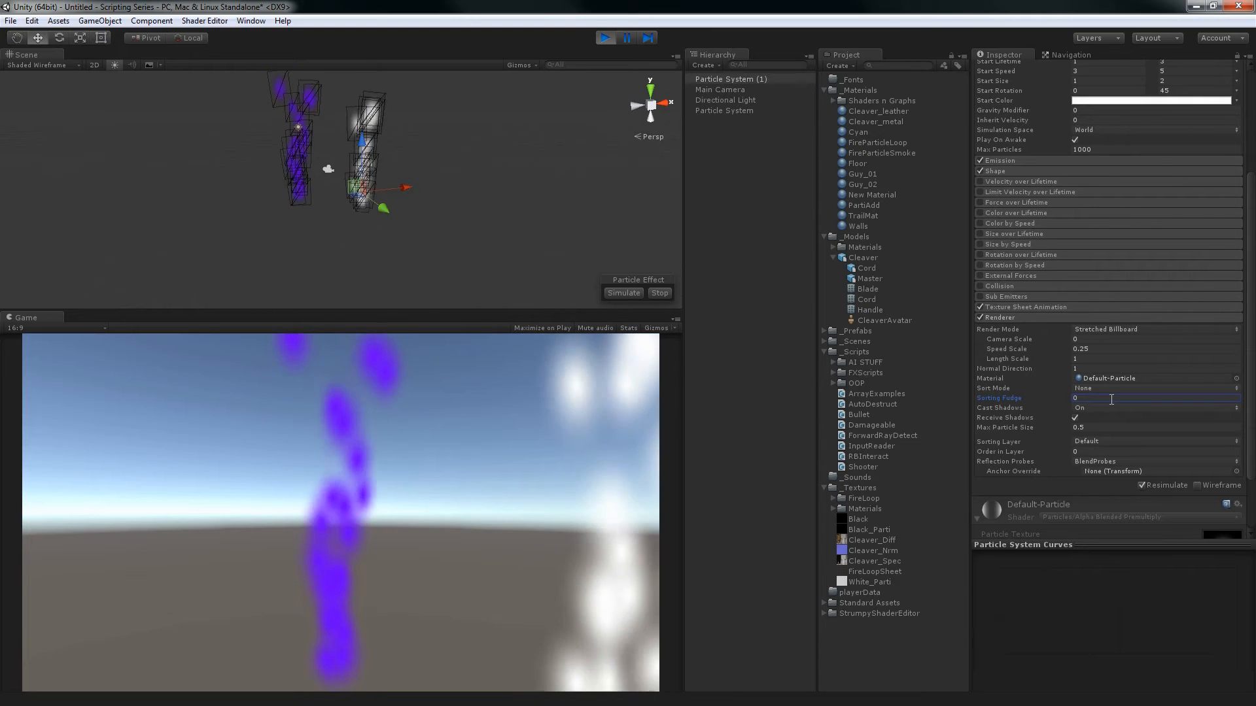
Move the white Particle System in front of the purple one, at X 0 and about Z -2.96
alt+drag(428, 169, 324, 223)
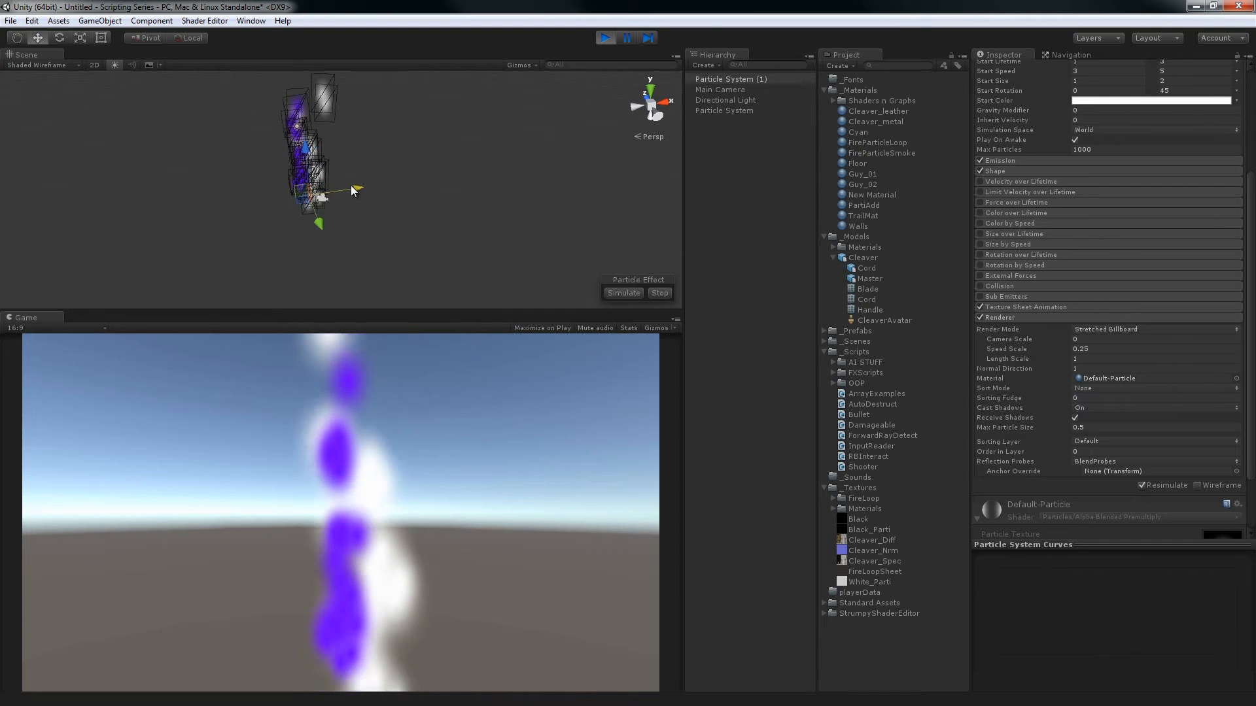
alt+drag(351, 186, 497, 210)
scroll(1150, 196, up, 5)
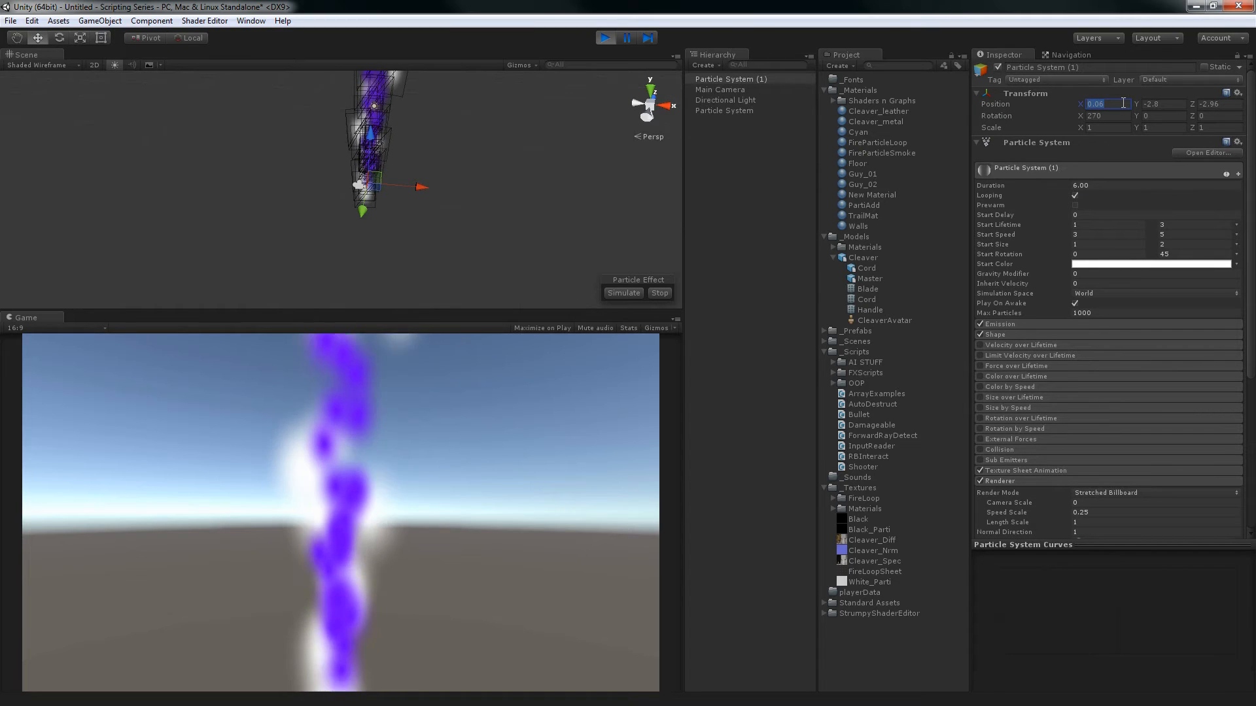
alt+drag(311, 187, 491, 216)
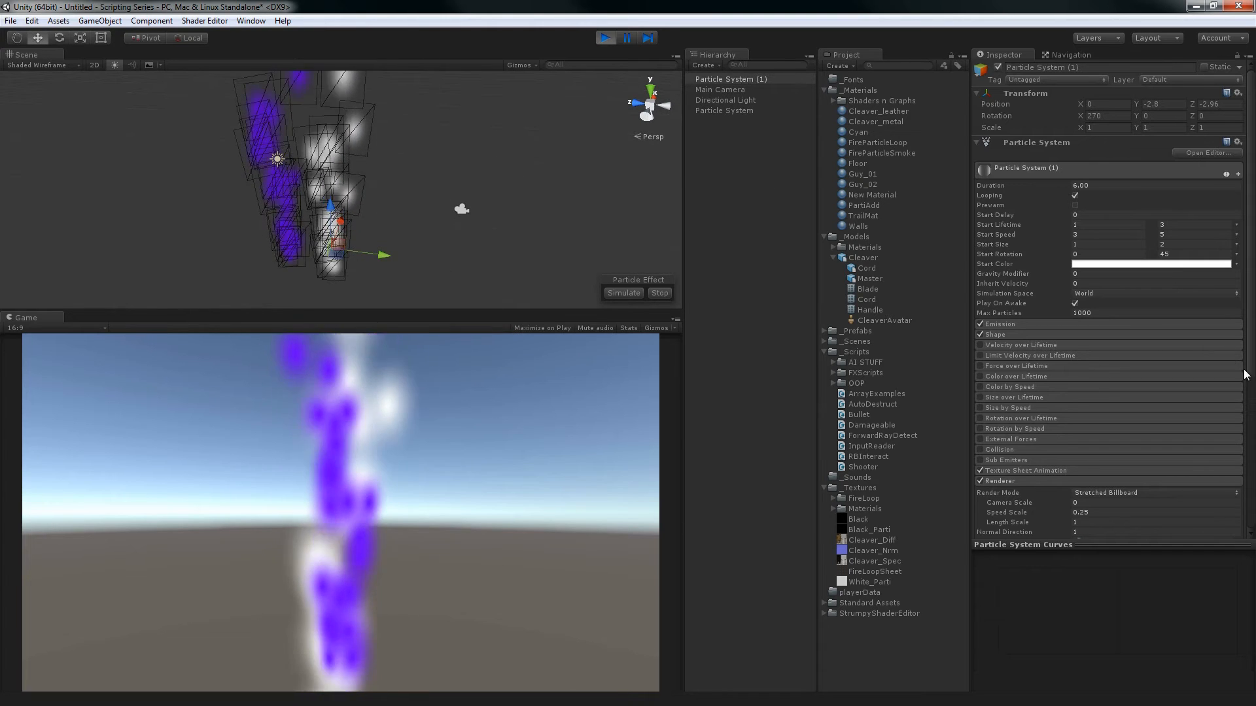
Change the purple Particle System's Sorting Fudge to about -63.72
scroll(1112, 262, down, 5)
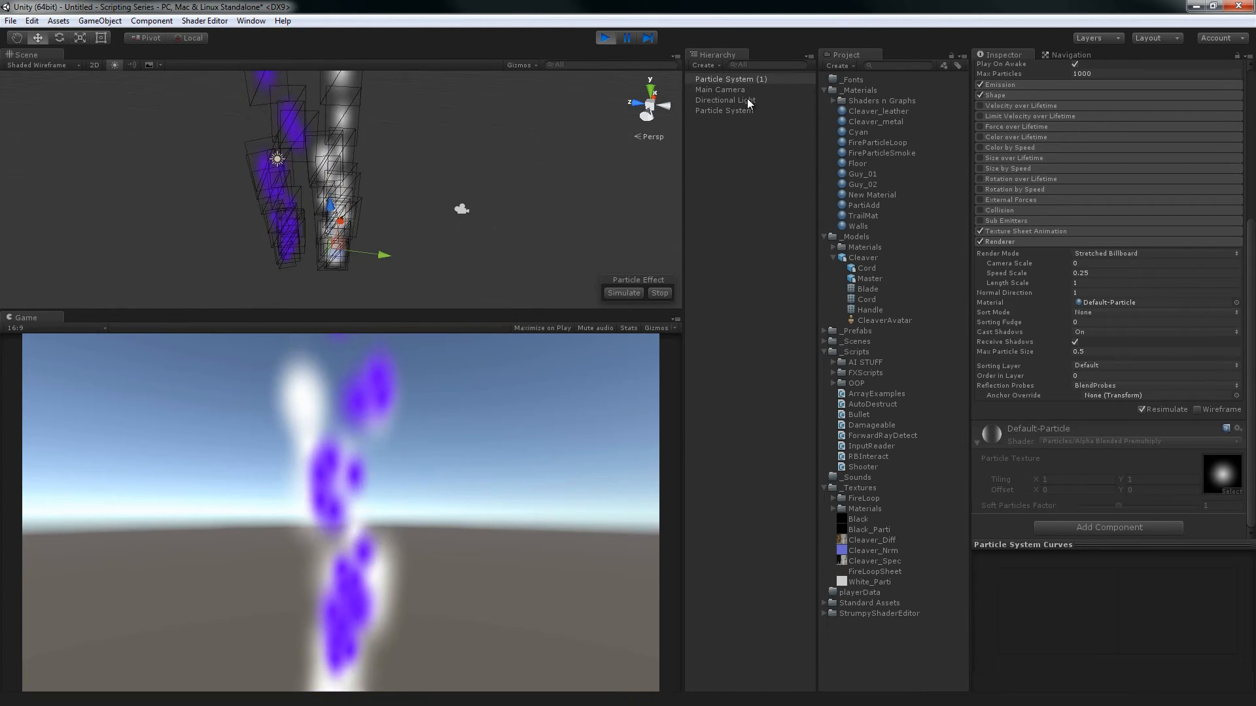
click(726, 110)
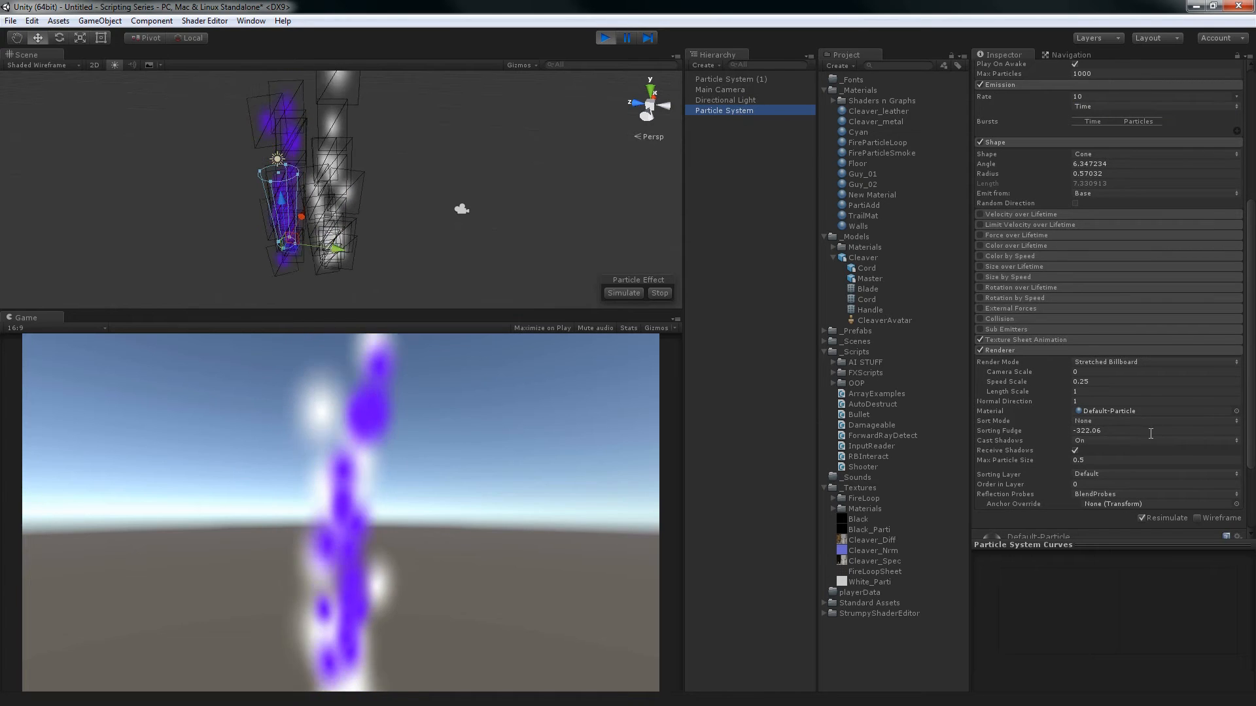
click(1150, 431)
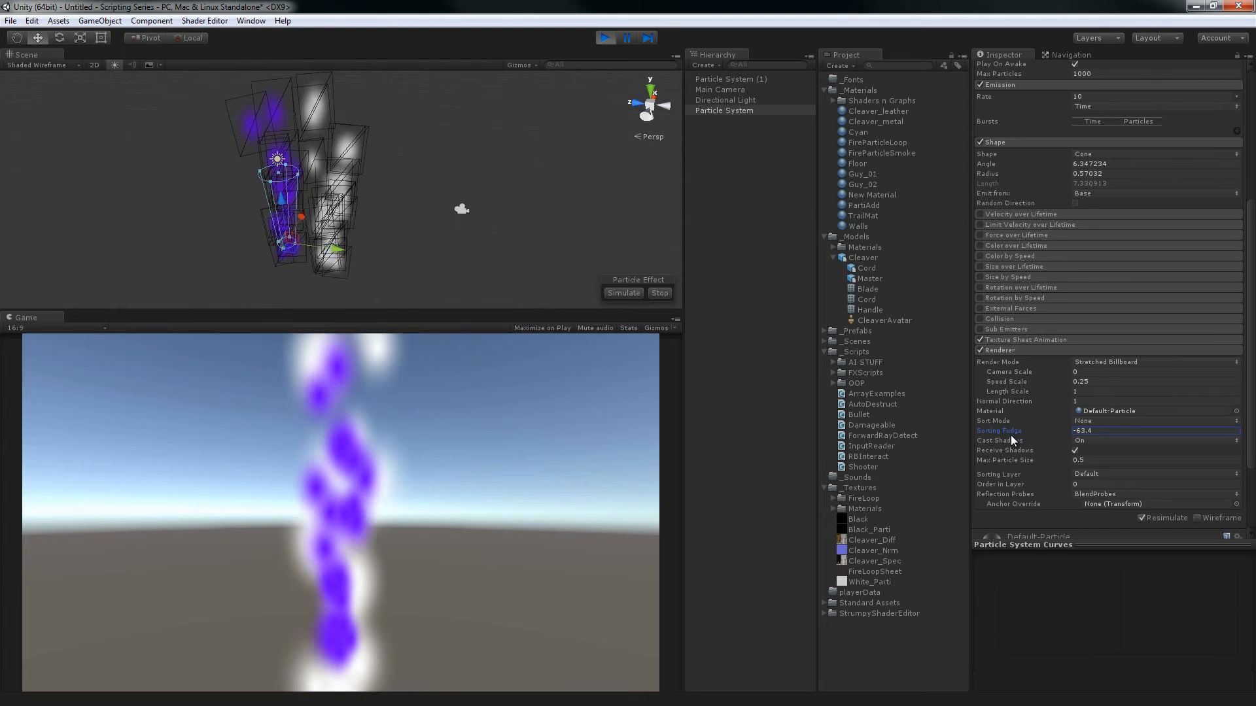
drag(1010, 435, 1006, 435)
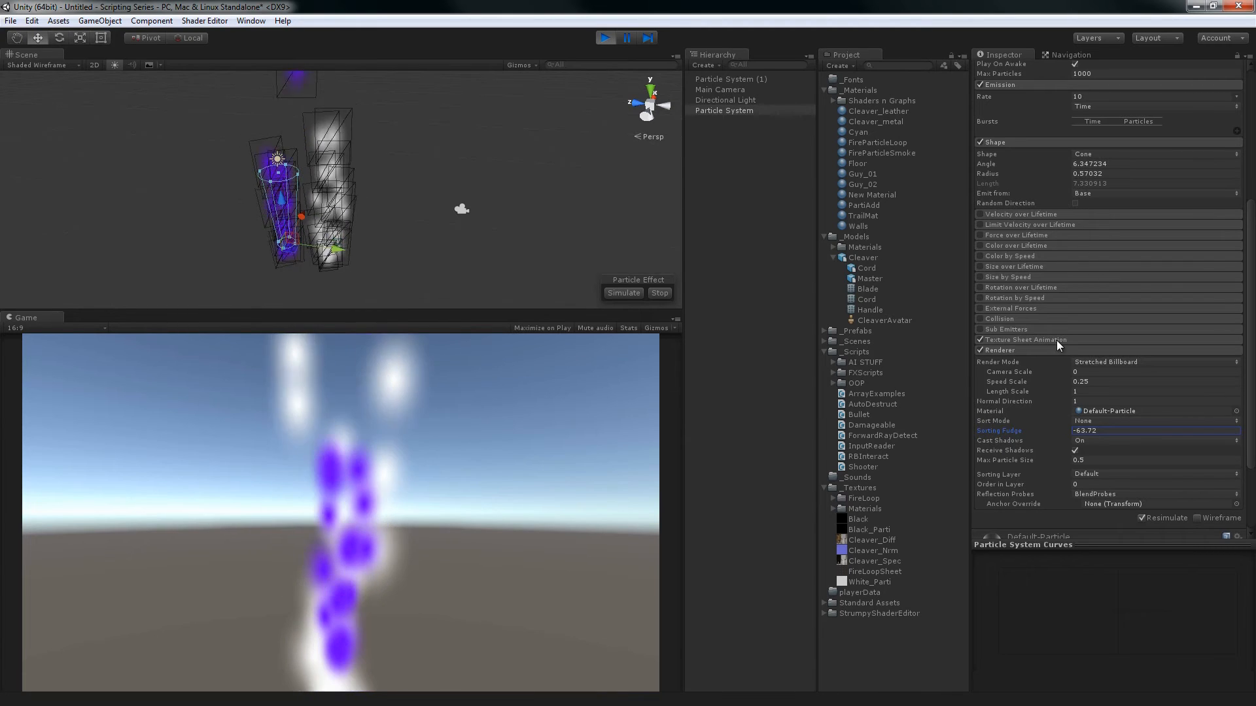
Compare the two particle systems from several angles and check each one's Sorting Fudge setting
drag(176, 210, 283, 172)
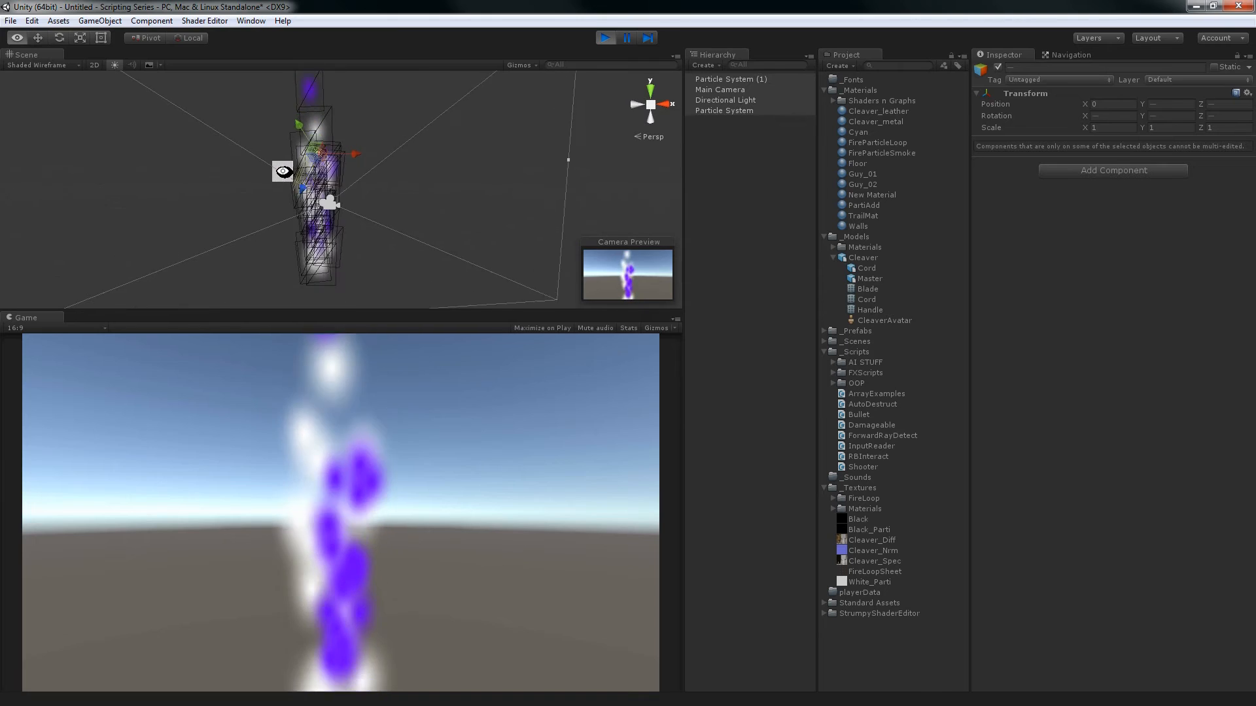
alt+drag(413, 254, 386, 183)
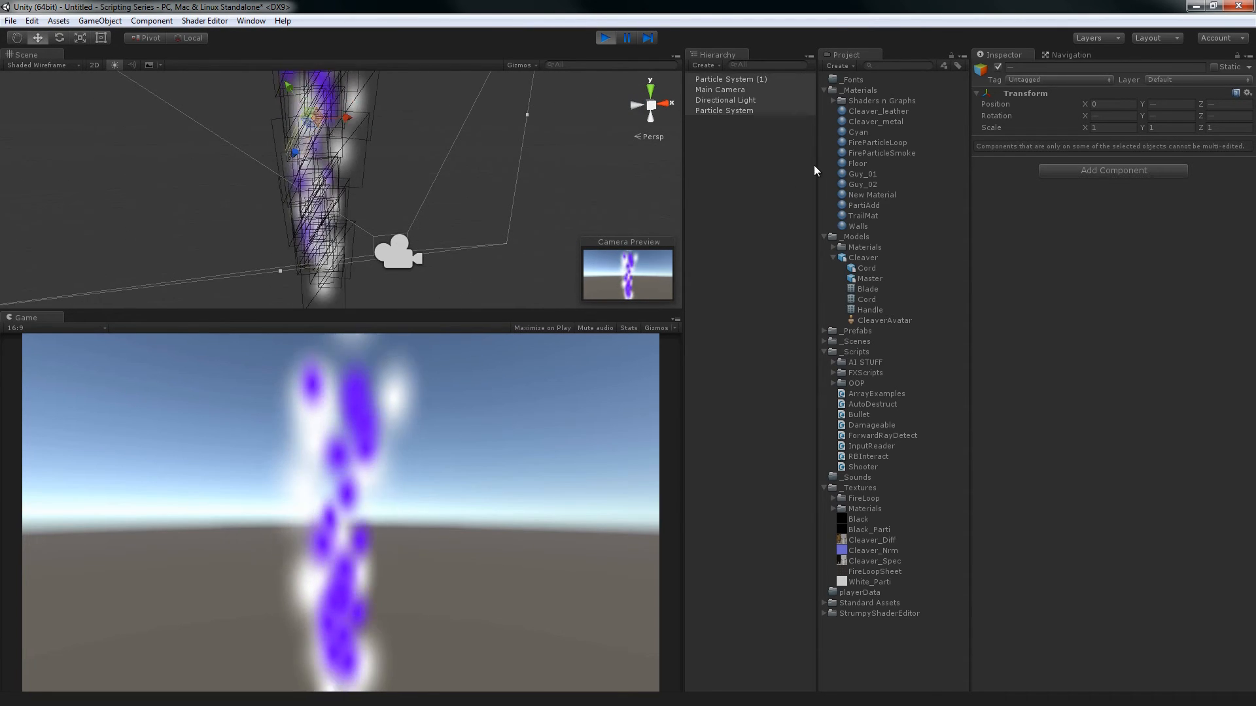
click(772, 154)
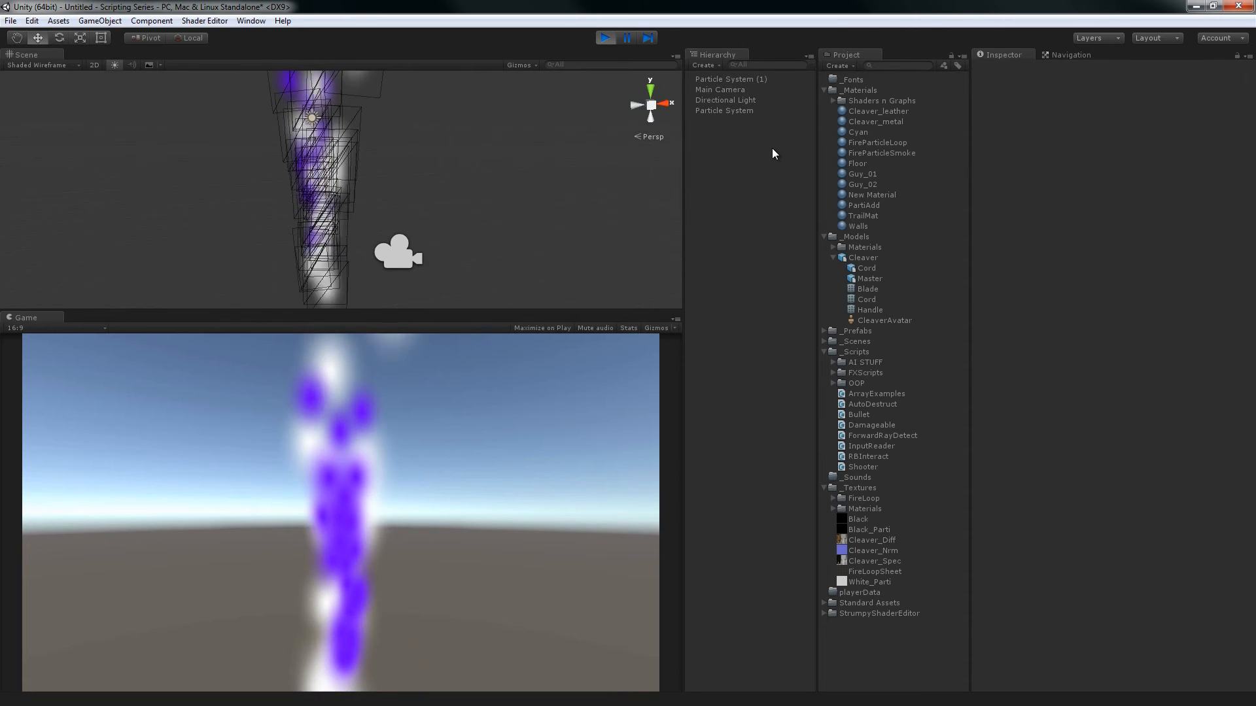
click(763, 80)
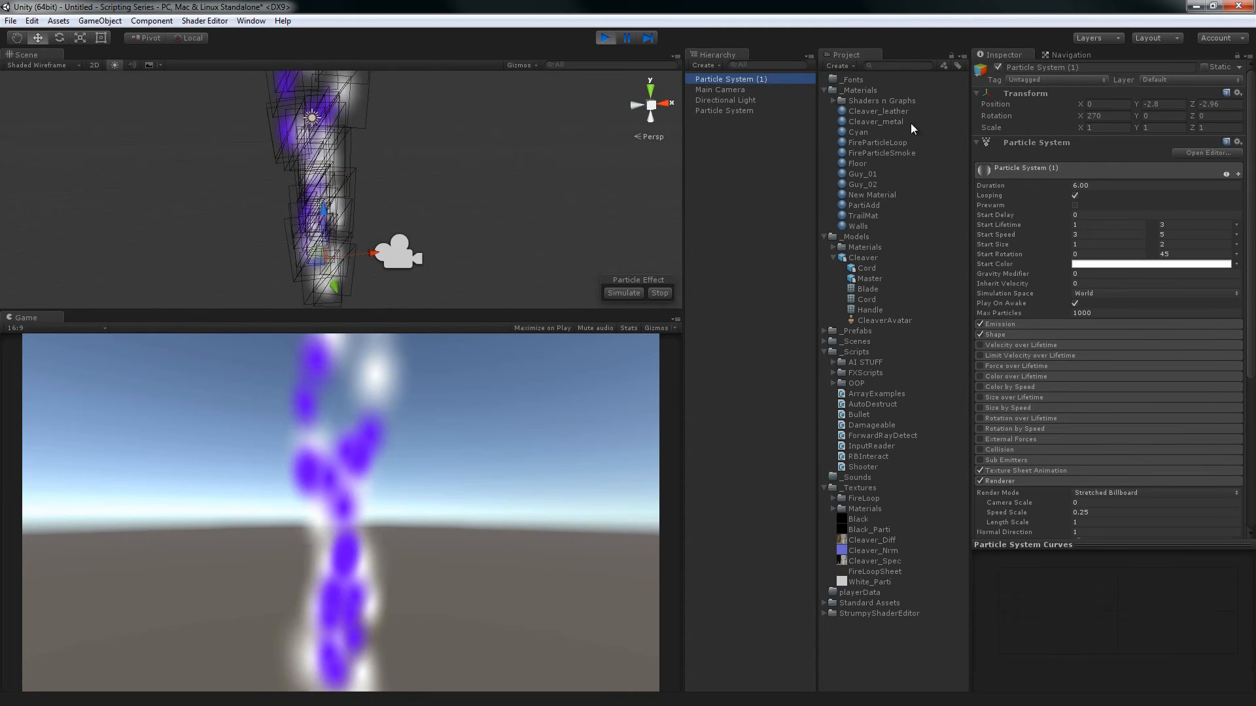
scroll(1120, 296, down, 5)
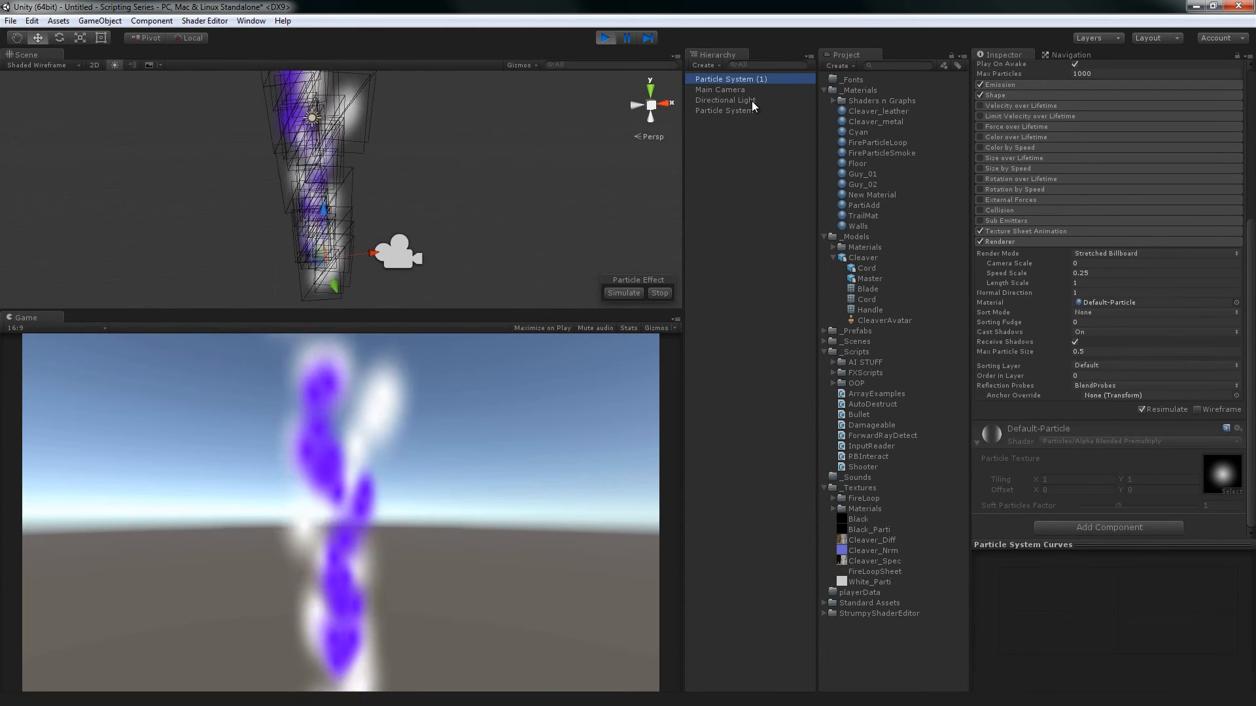
click(746, 107)
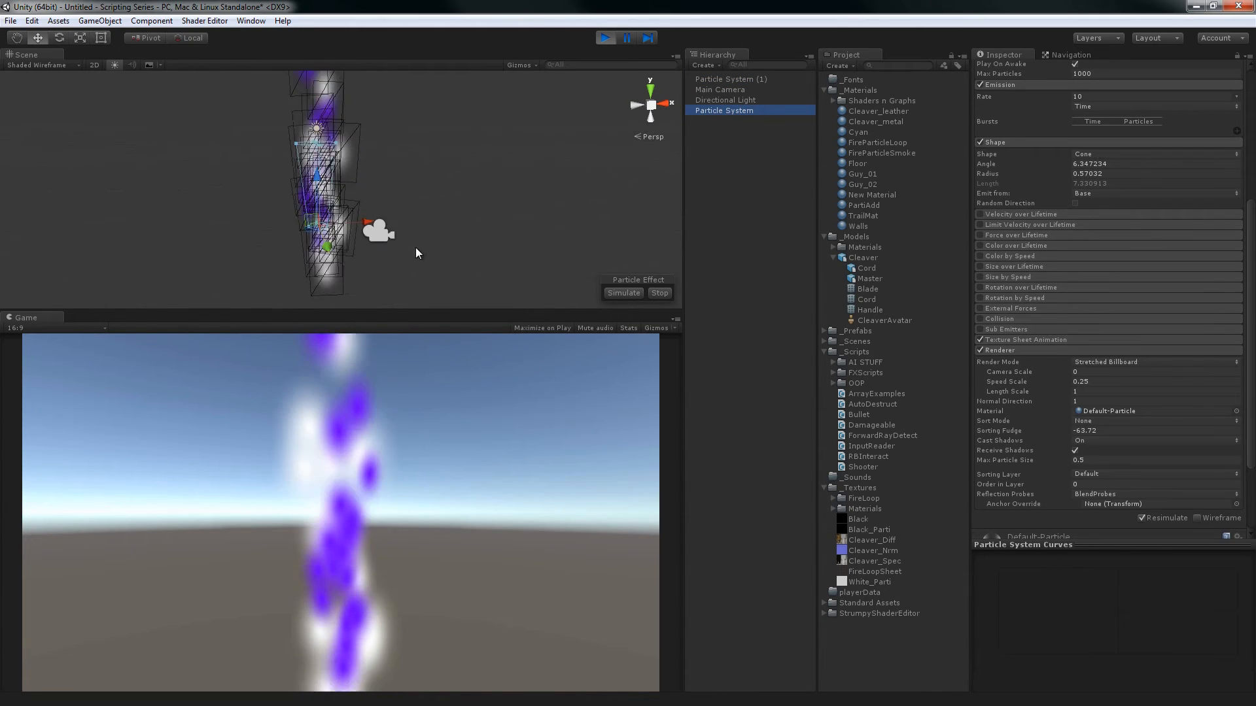
alt+drag(416, 248, 578, 225)
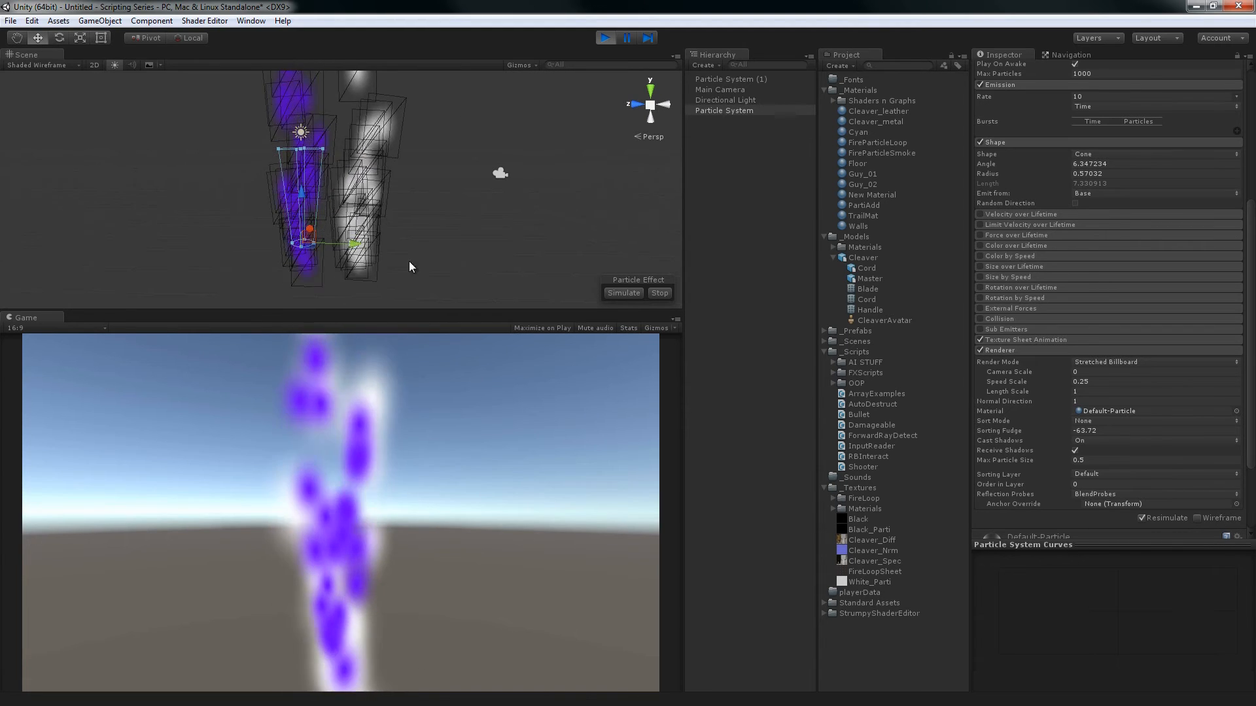
Shift the purple Particle System along Z to test its overlap with the white one, and set its Sorting Fudge to -60
click(365, 178)
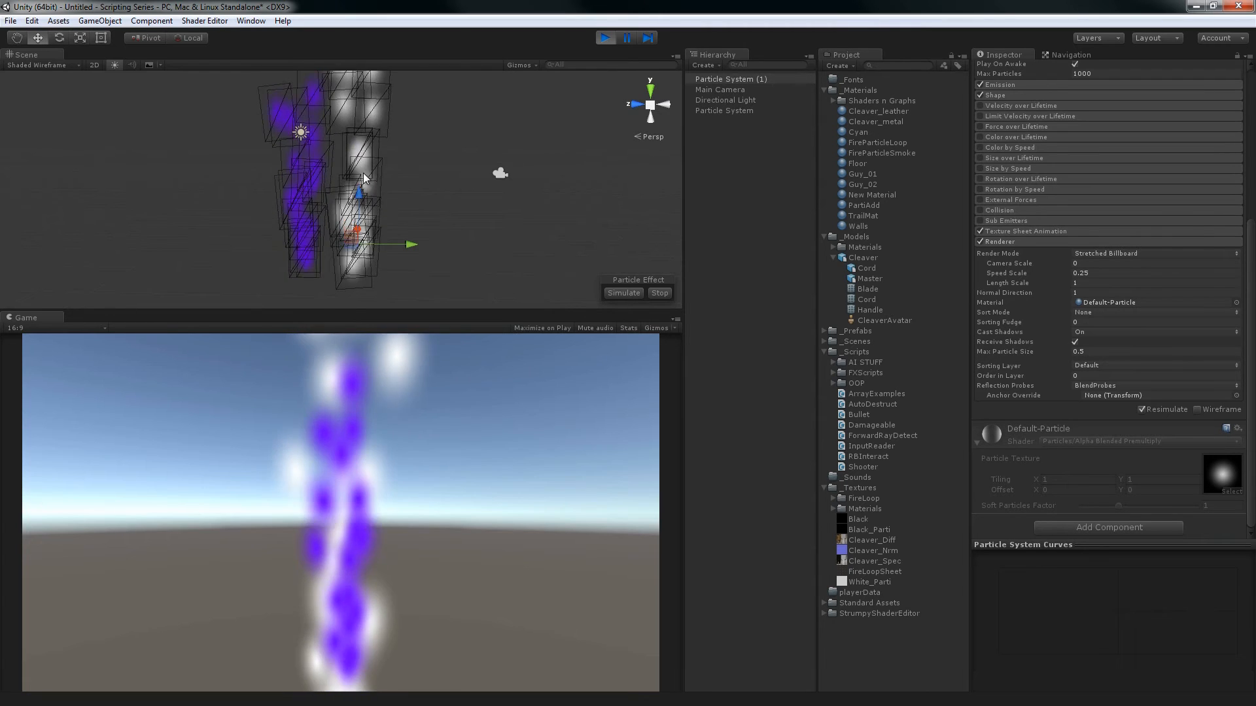
click(306, 217)
mouse_move(336, 247)
mouse_down()
mouse_move(109, 235)
mouse_move(374, 223)
mouse_move(332, 224)
mouse_up()
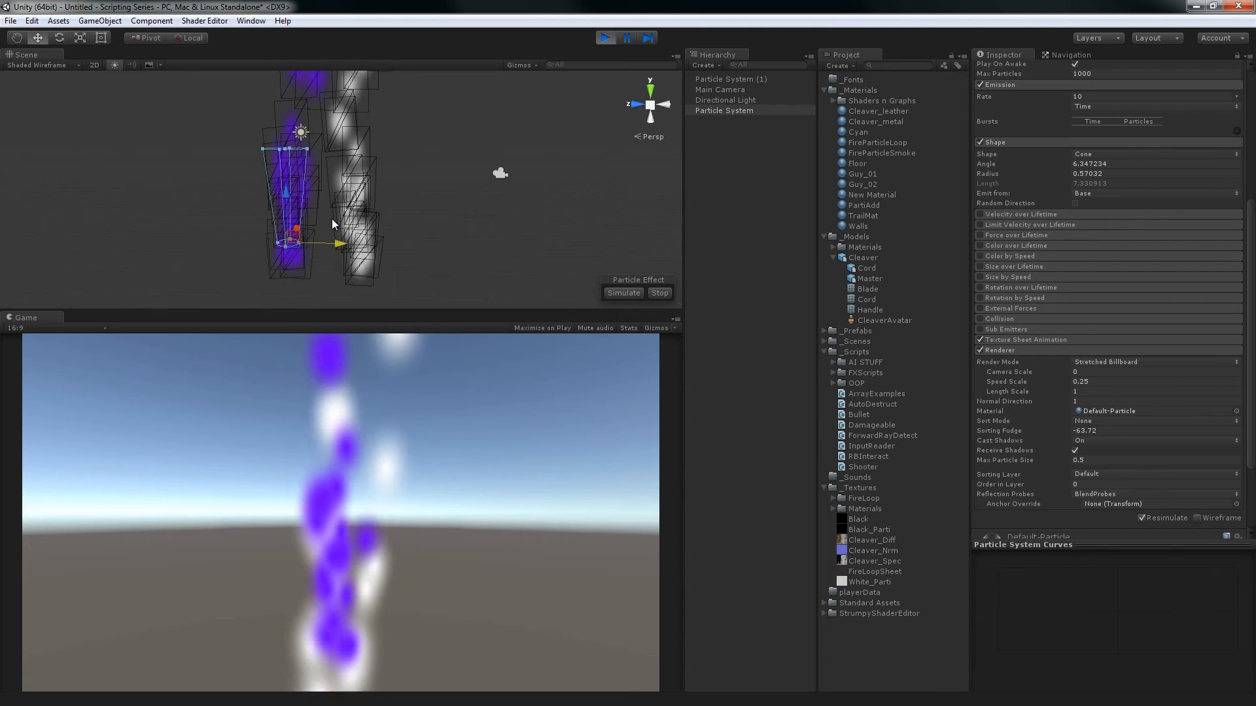
drag(332, 220, 293, 221)
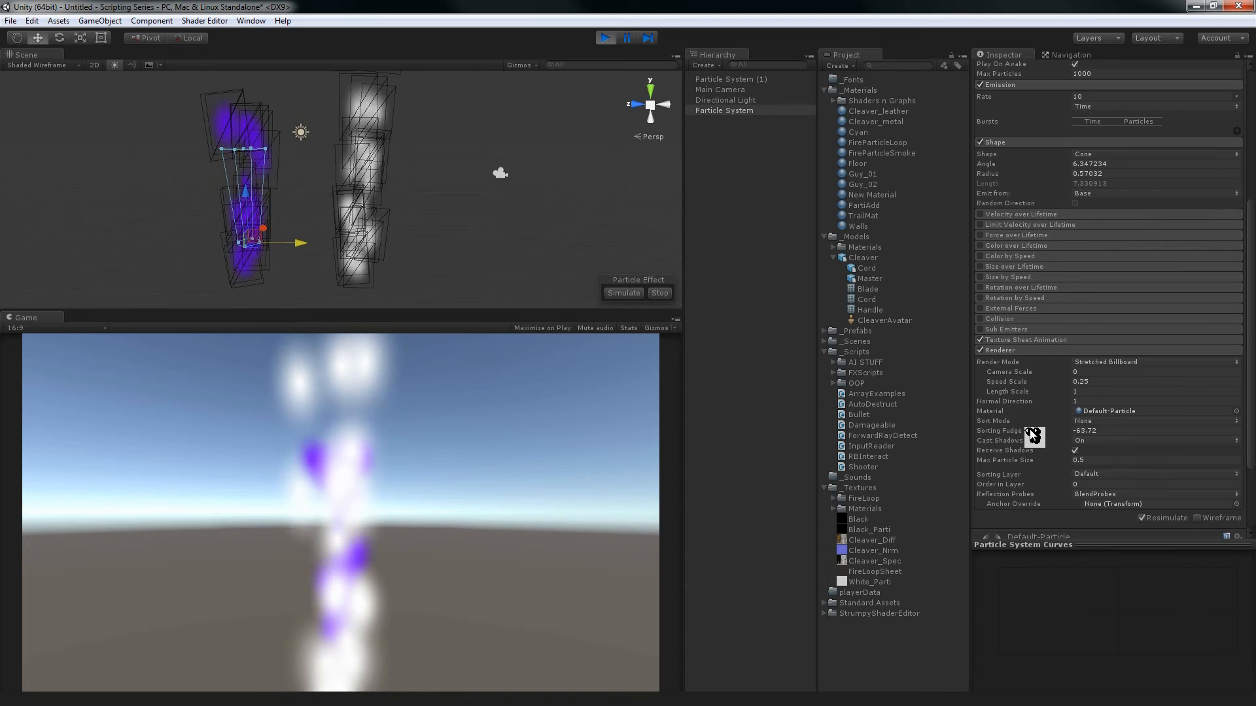
click(1106, 431)
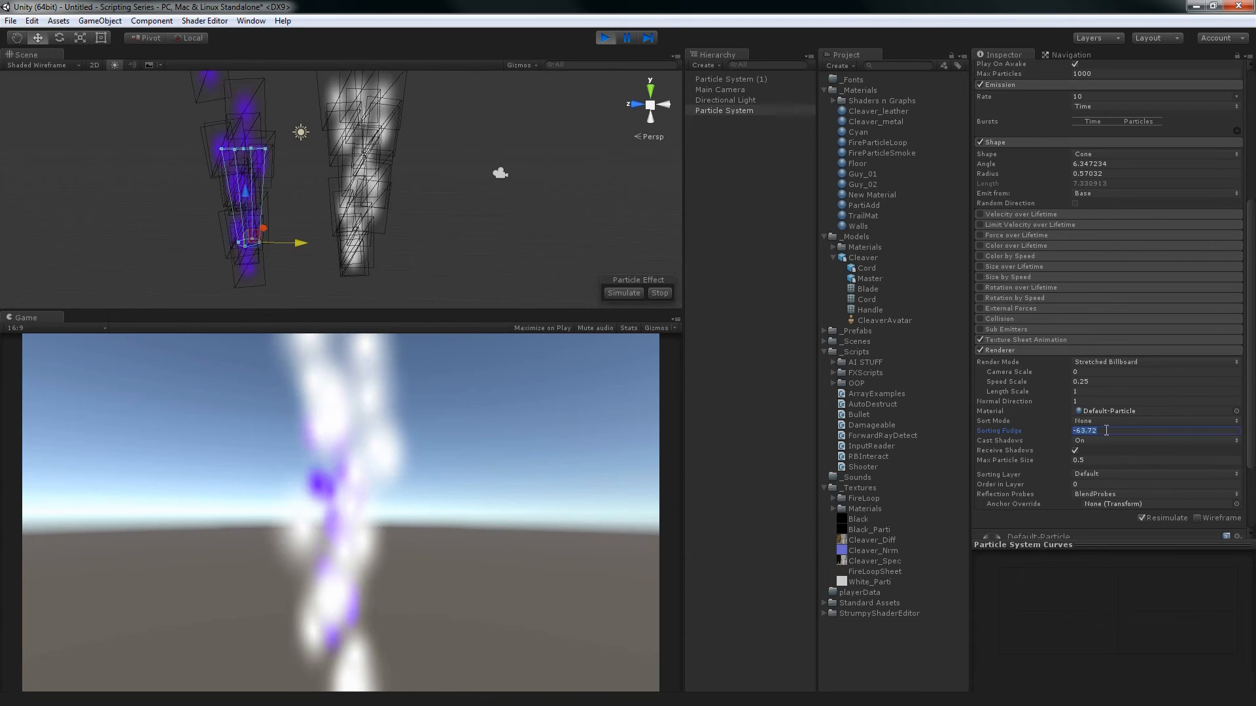
text(-60)
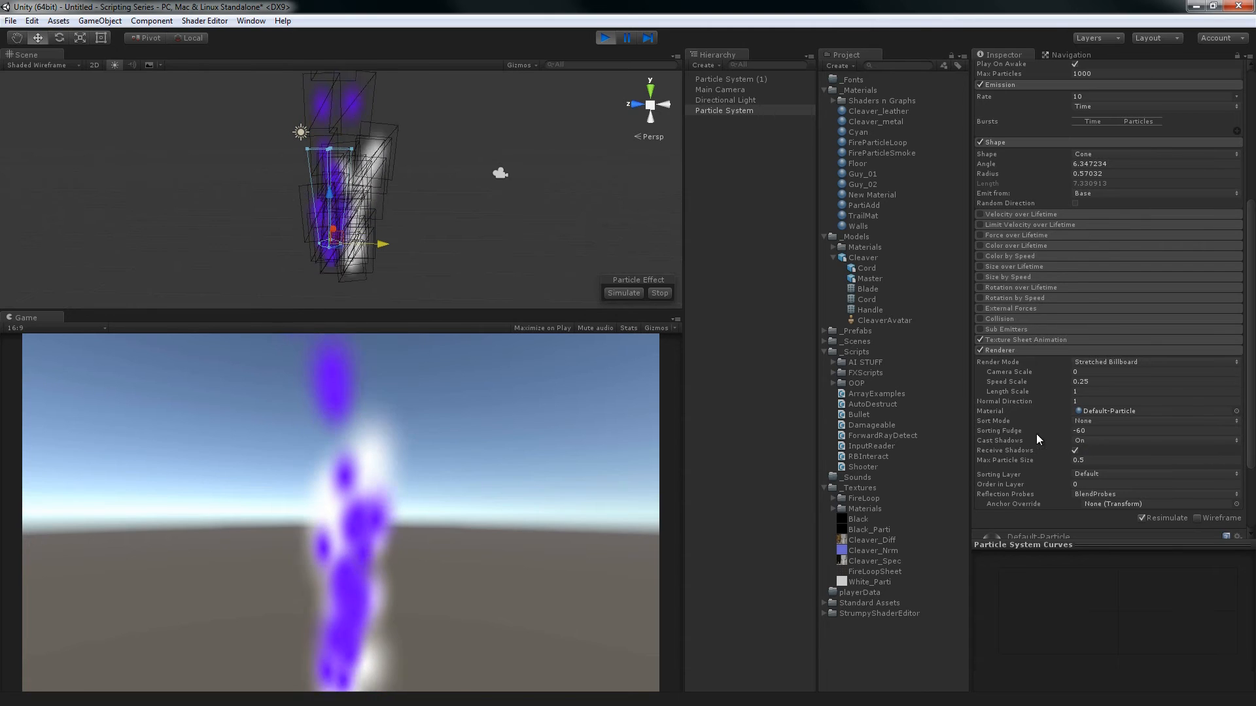
Review the Cast Shadows choices in the purple Particle System's Renderer module
click(1082, 441)
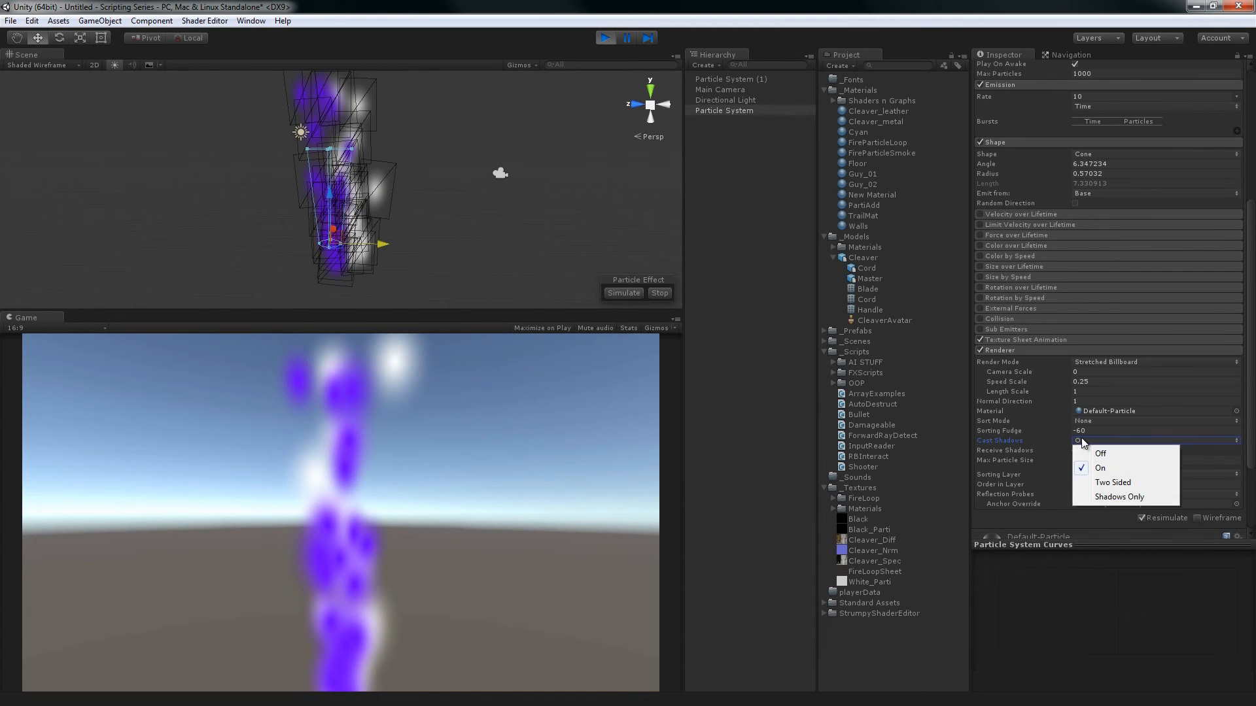
click(1246, 406)
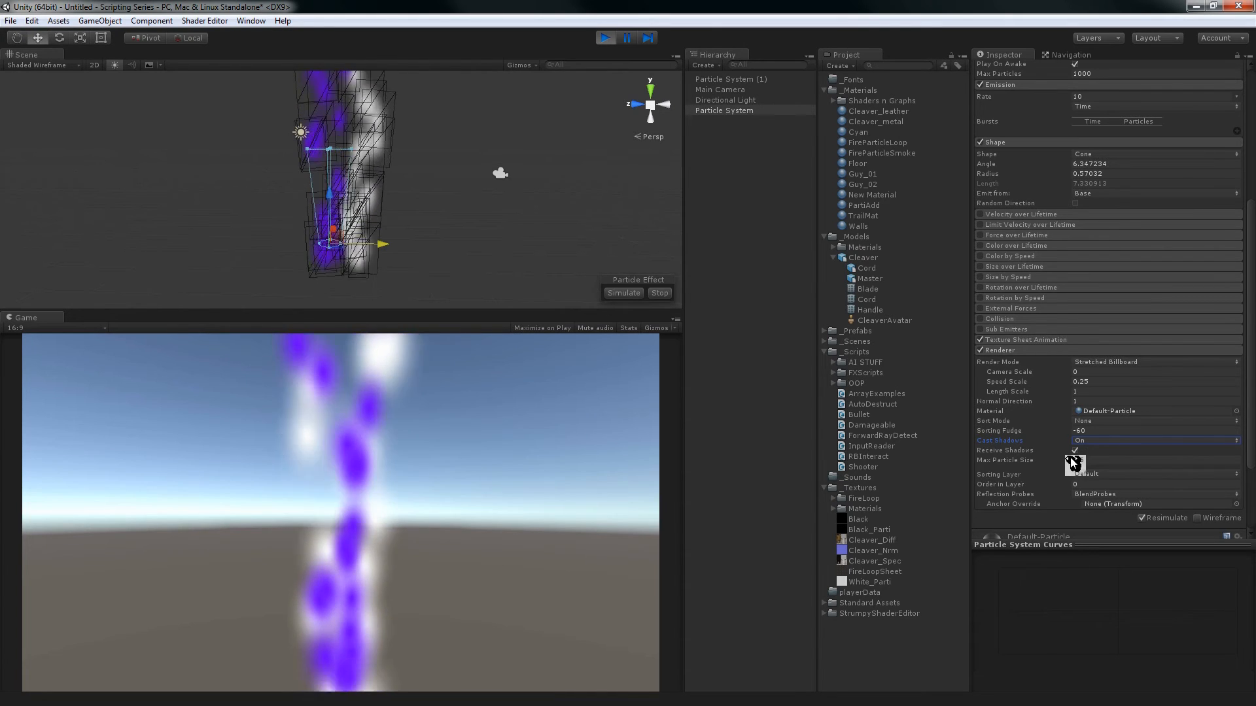
click(1088, 442)
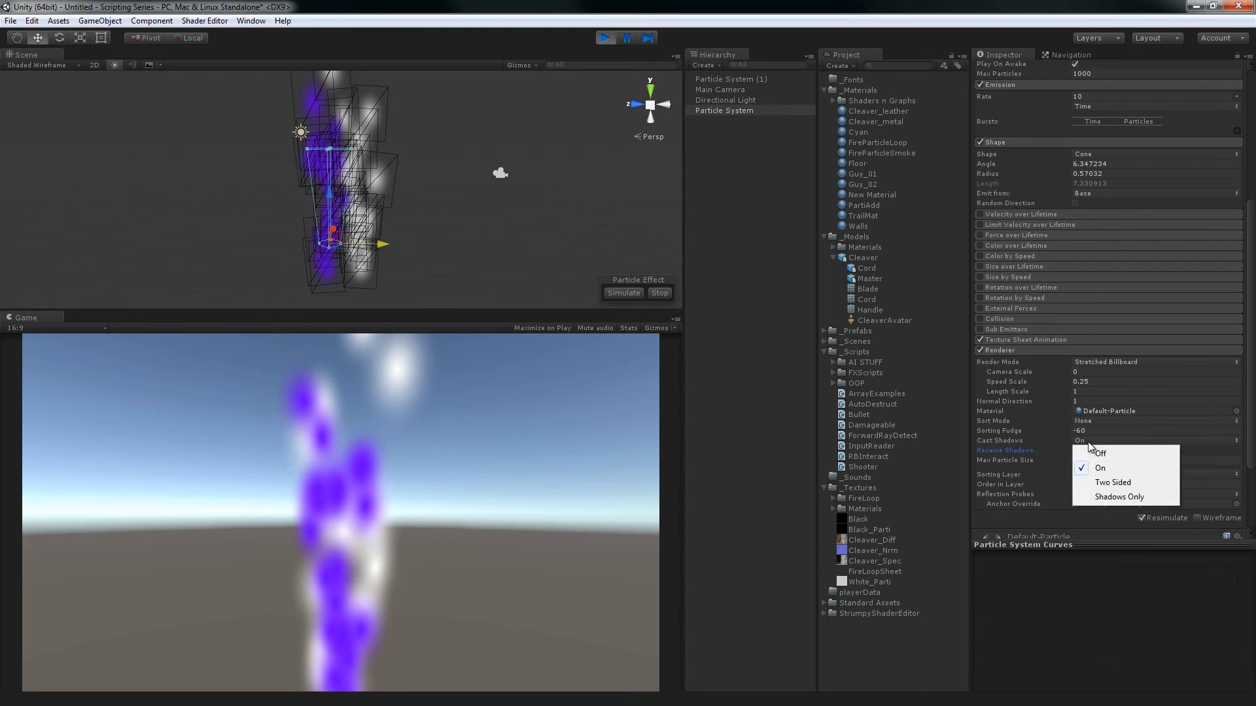
click(891, 6)
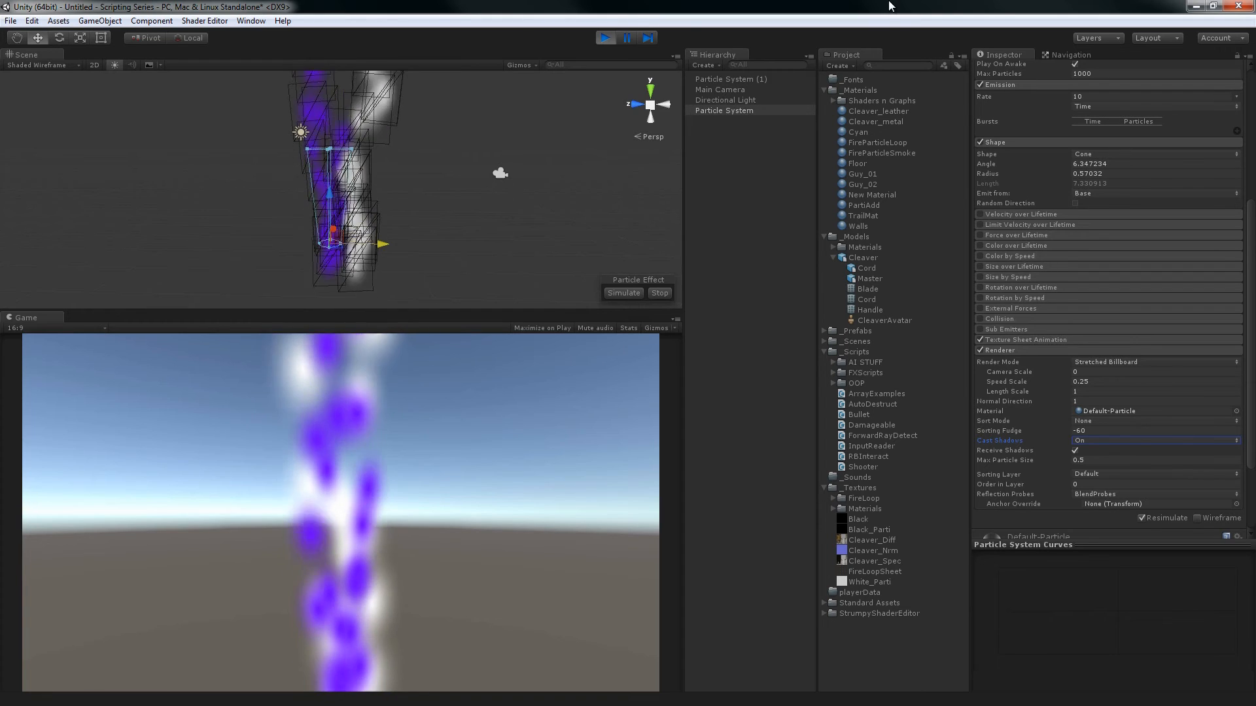
Delete the purple Particle System and bring up the Renderer settings of the remaining white one
alt+drag(584, 198, 528, 249)
key(Delete)
click(738, 79)
scroll(1047, 327, down, 10)
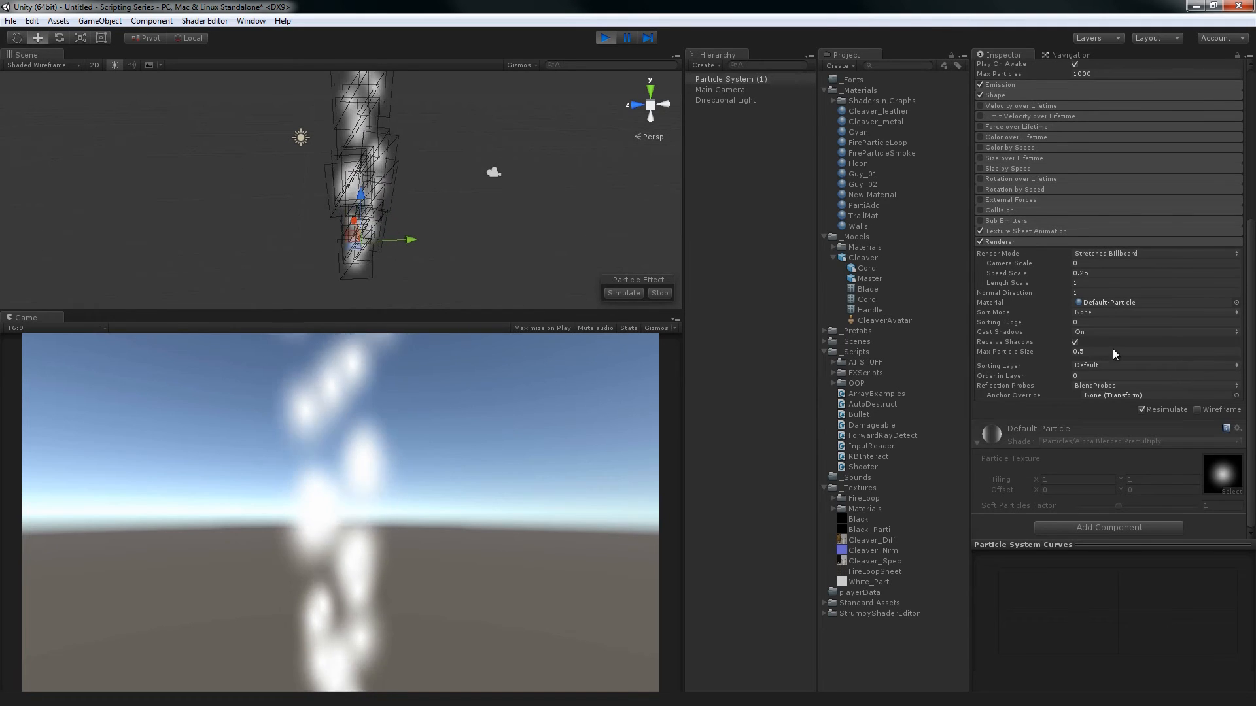
Move the white Particle System along Z to about -0.65 and pull the Main Camera back to Z -14.7
drag(410, 241, 371, 242)
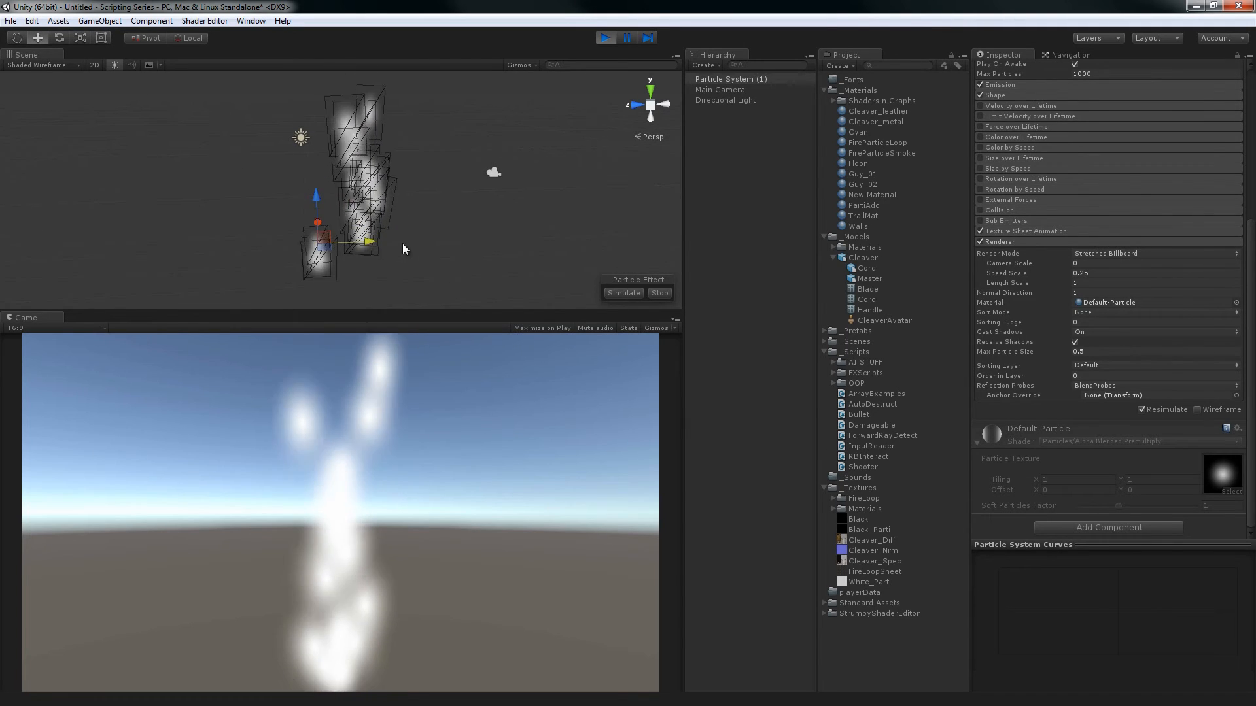
click(1076, 352)
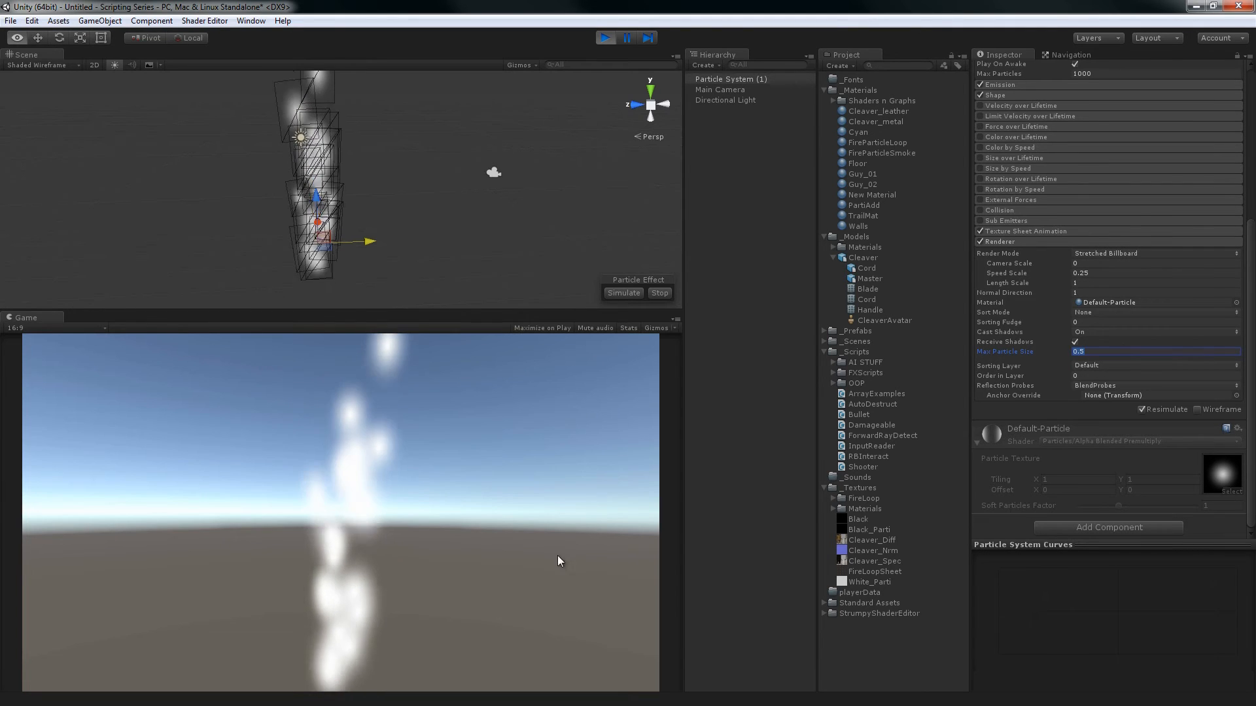
right_click(322, 488)
click(496, 173)
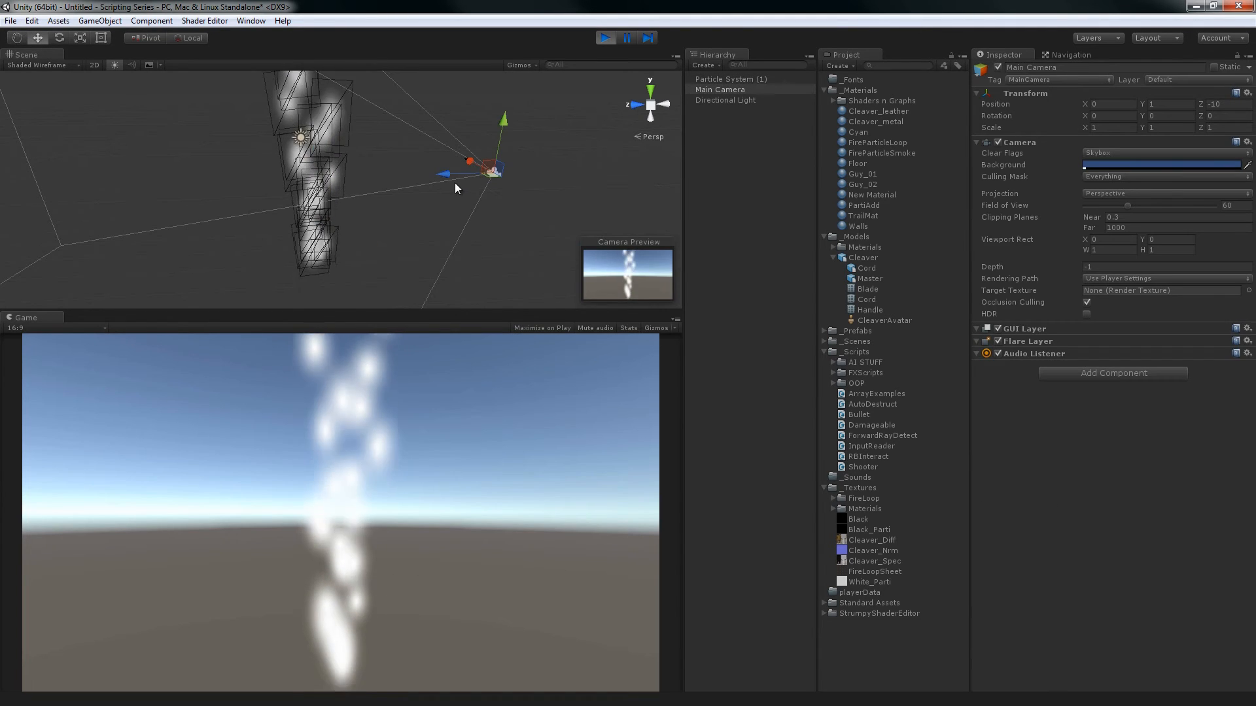
drag(432, 174, 539, 130)
alt+right_drag(421, 263, 474, 693)
alt+right_drag(358, 241, 188, 365)
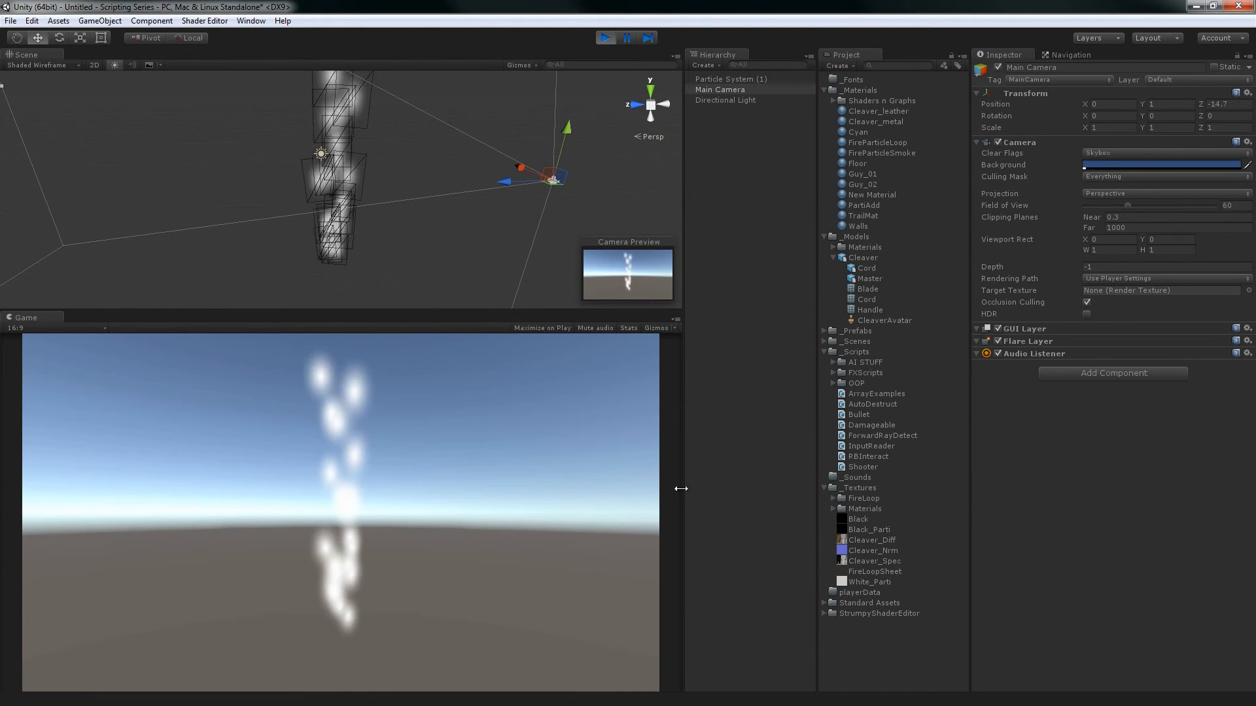
Review the Sorting Layer choices and the Order in Layer setting in the white Particle System's Renderer module
click(747, 81)
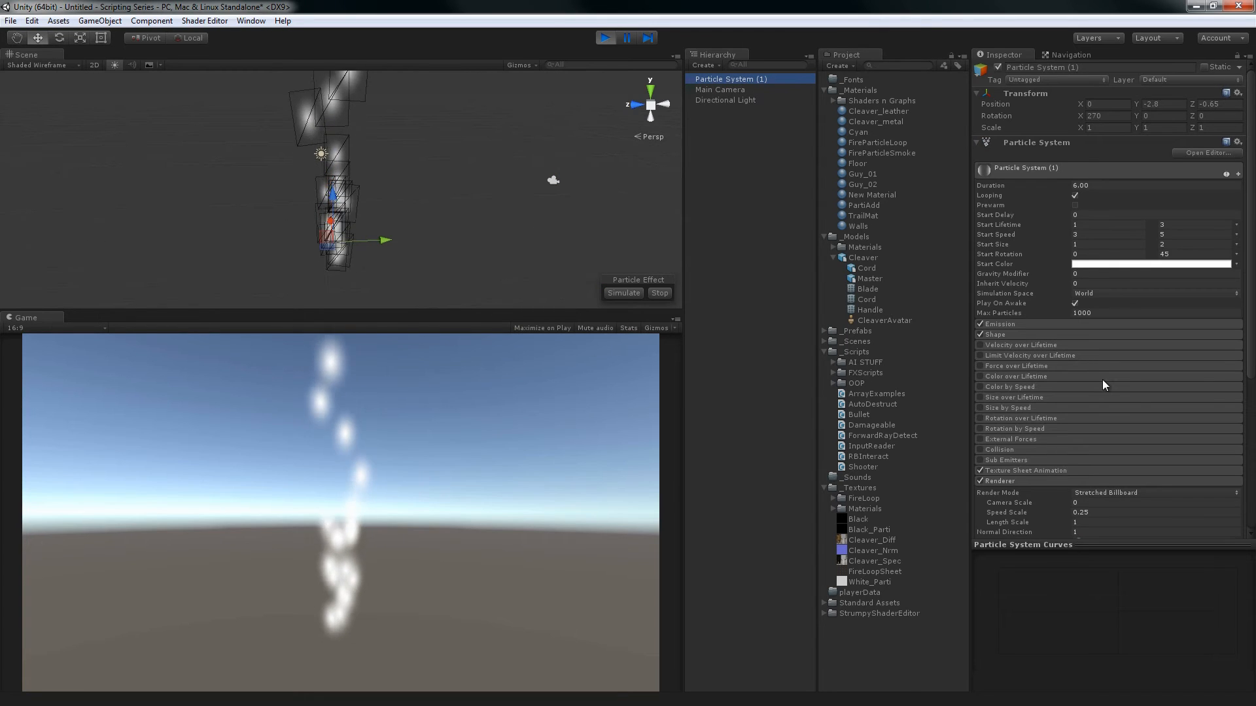
scroll(1101, 379, down, 5)
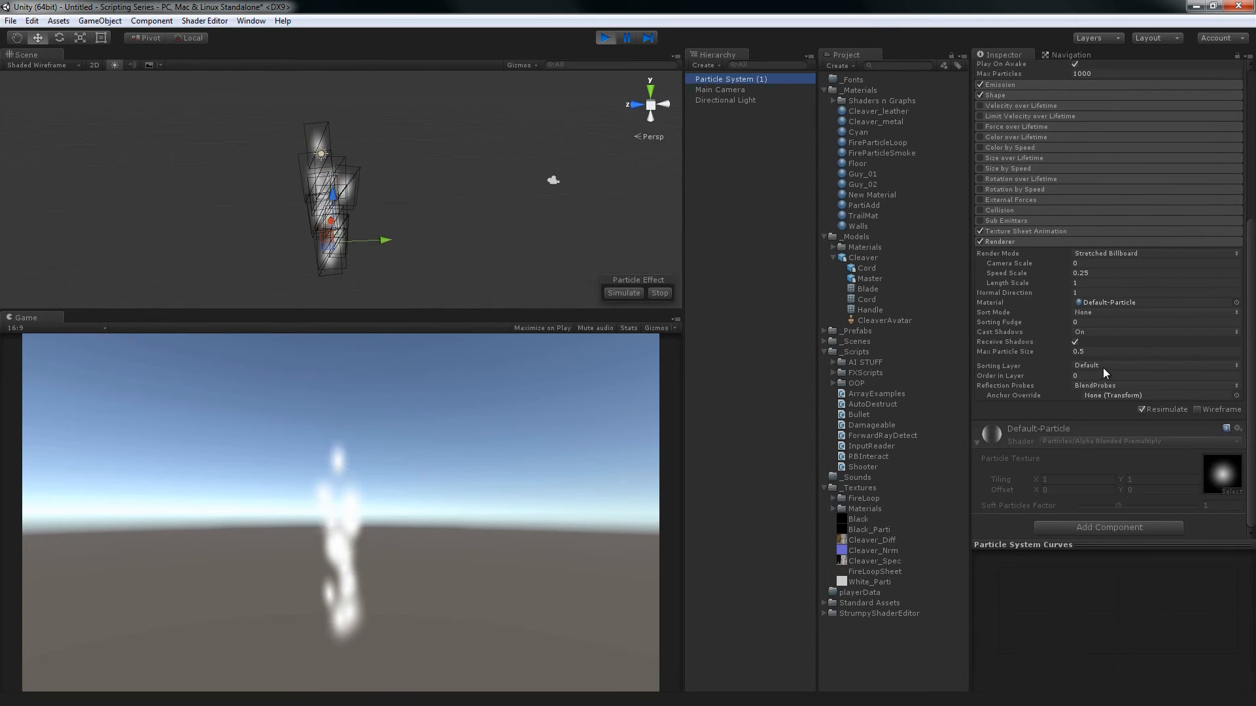
click(1081, 367)
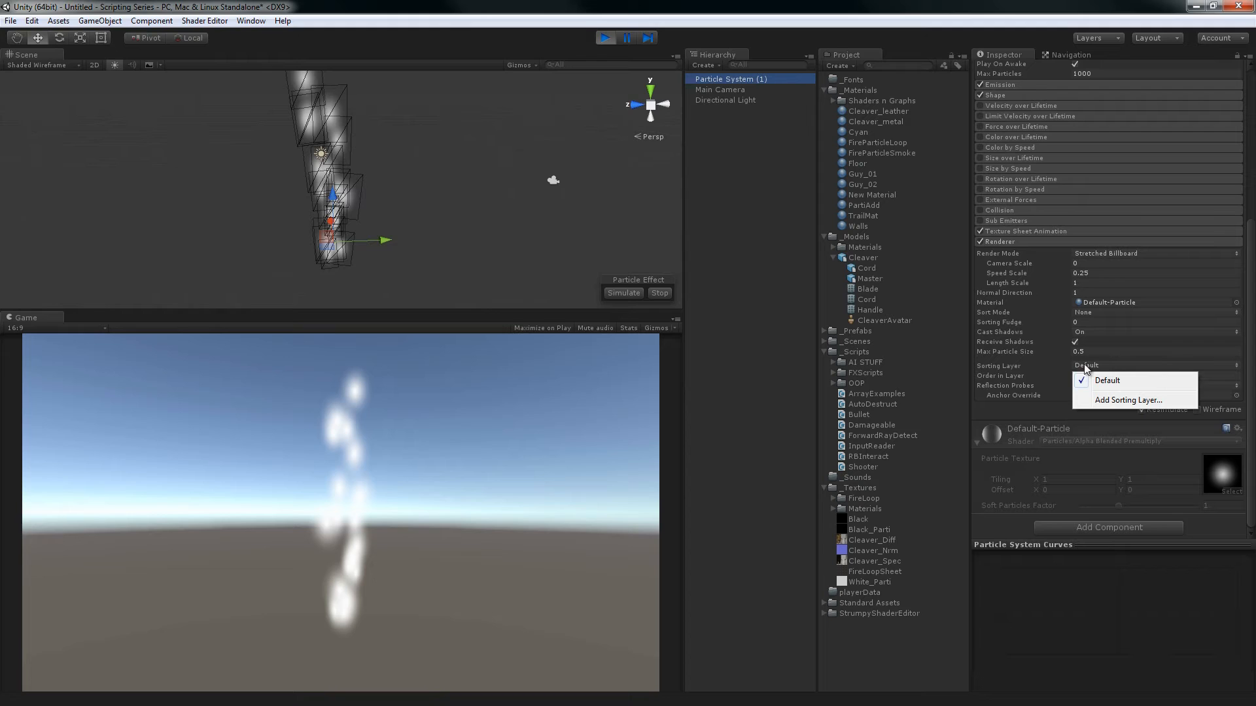
click(1041, 27)
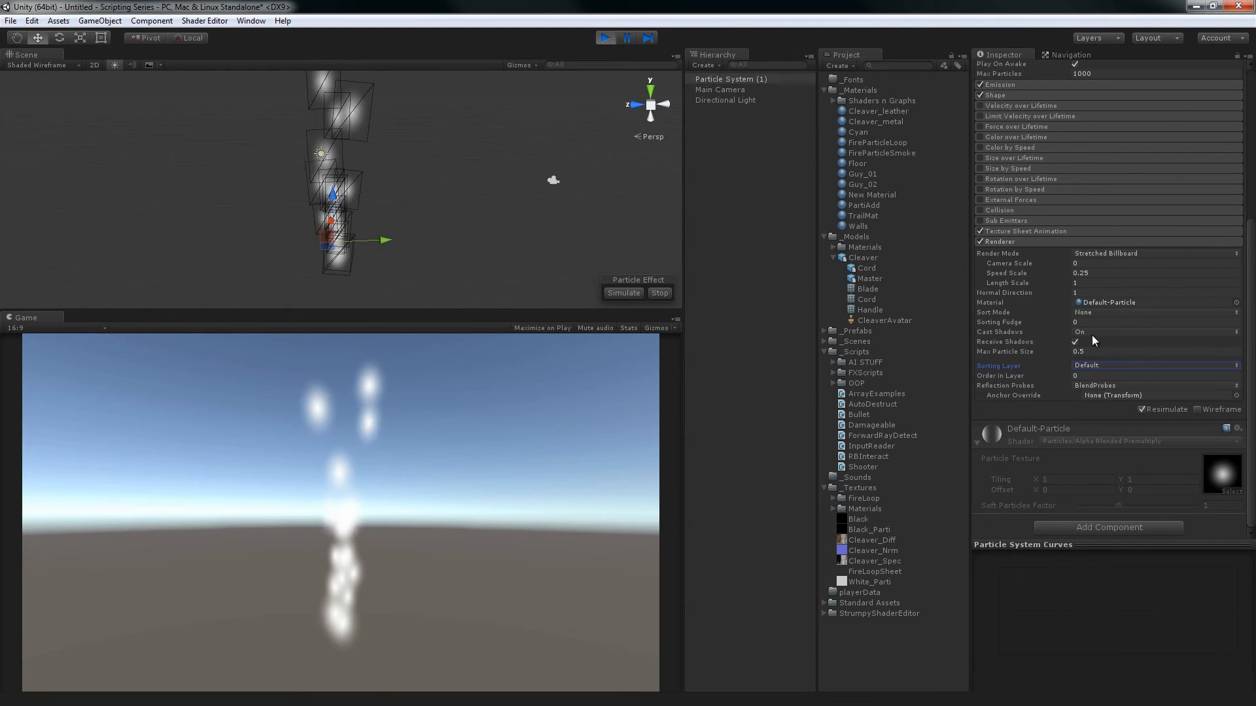
click(1191, 367)
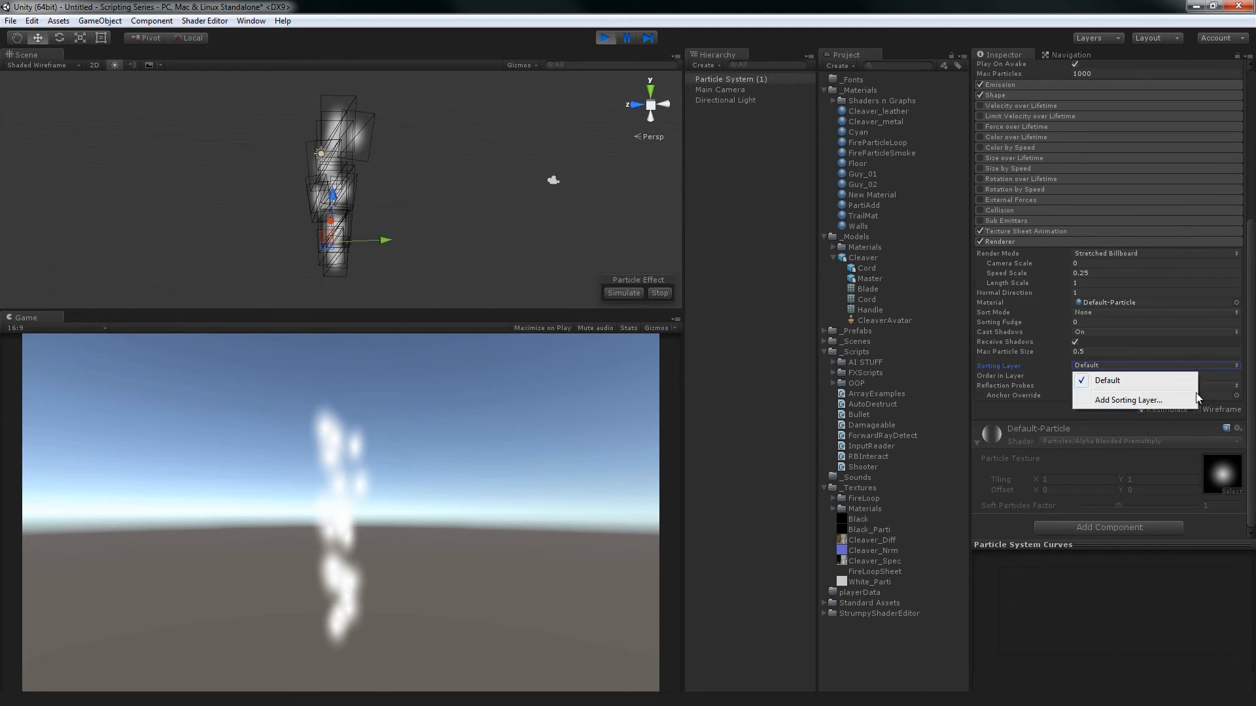
click(1251, 374)
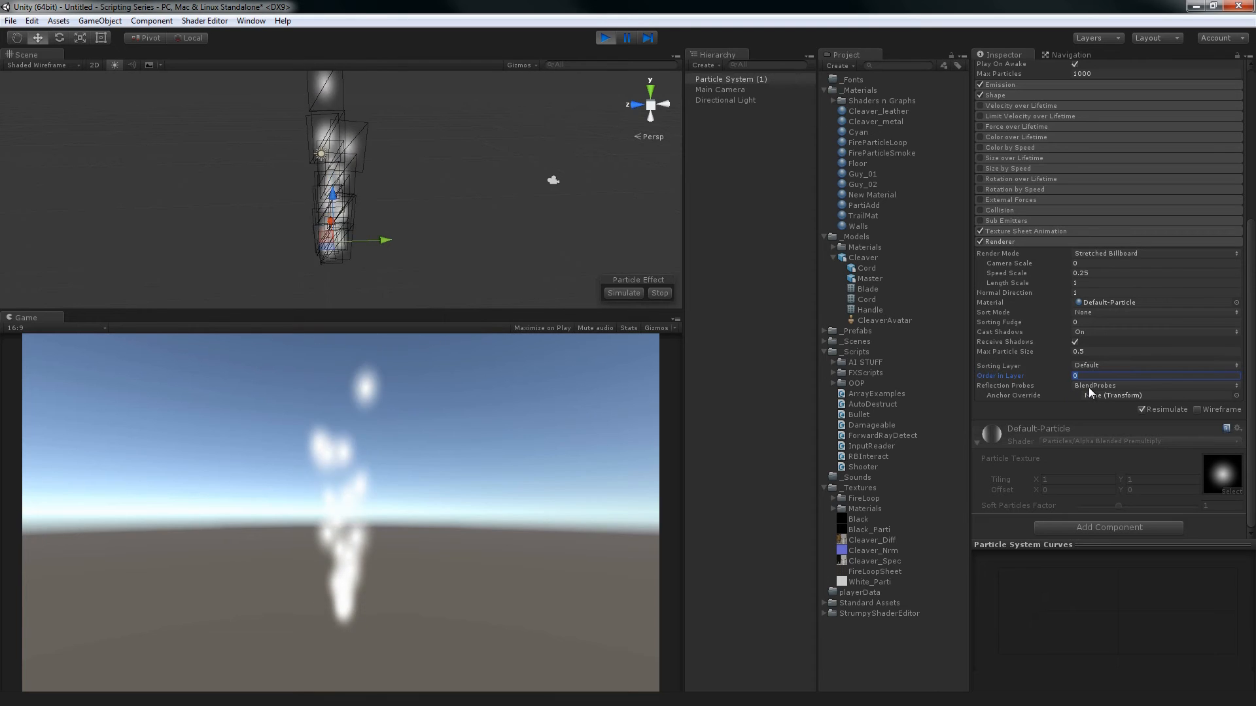
Review the Reflection Probes choices in the Particle System's Renderer module
click(1090, 387)
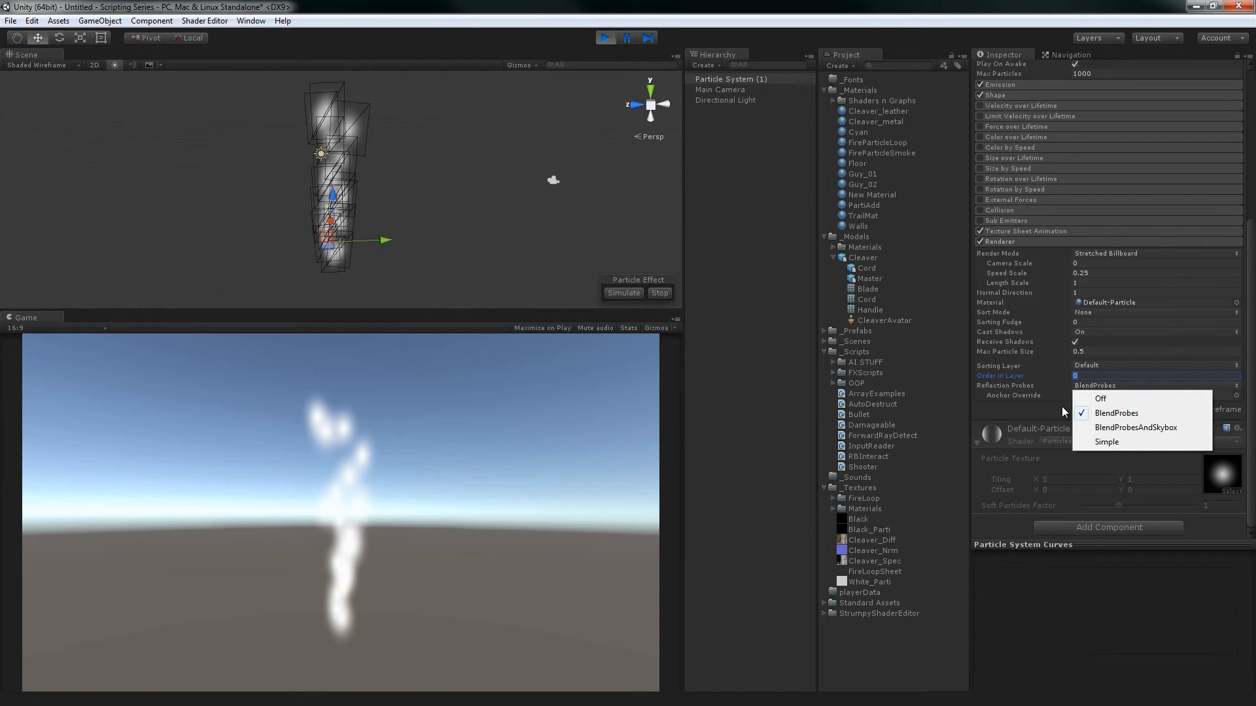
click(965, 27)
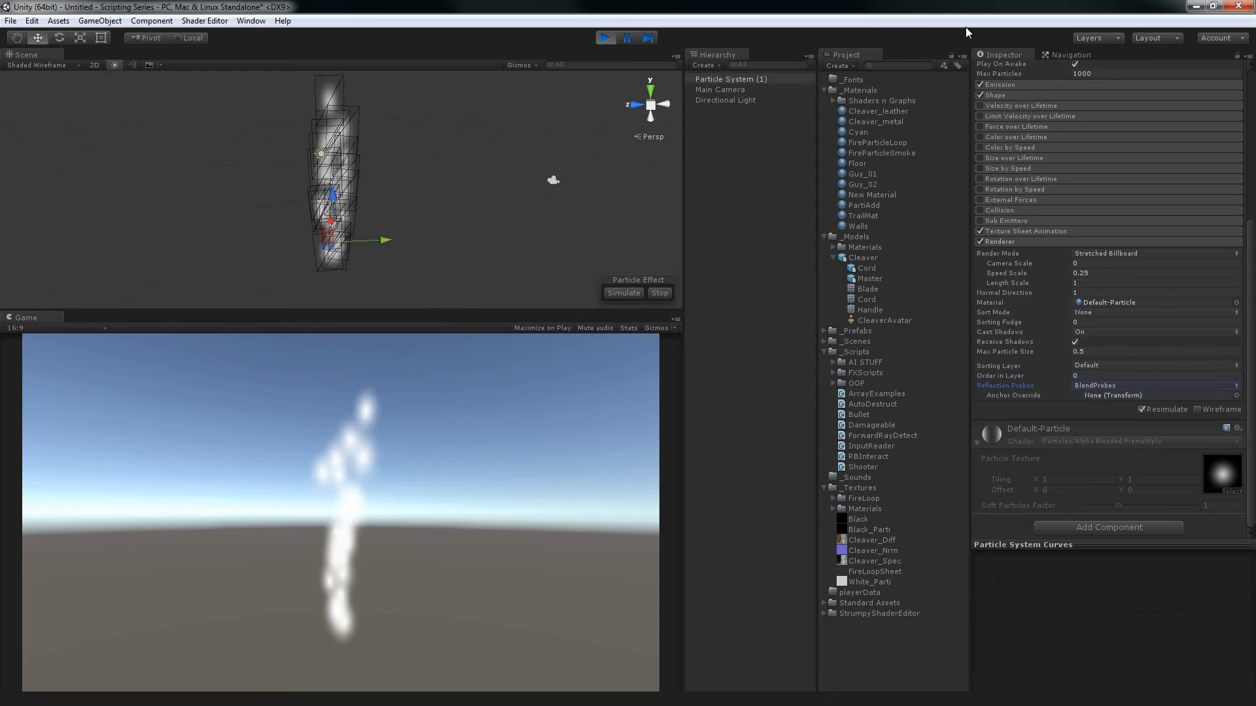
click(1128, 387)
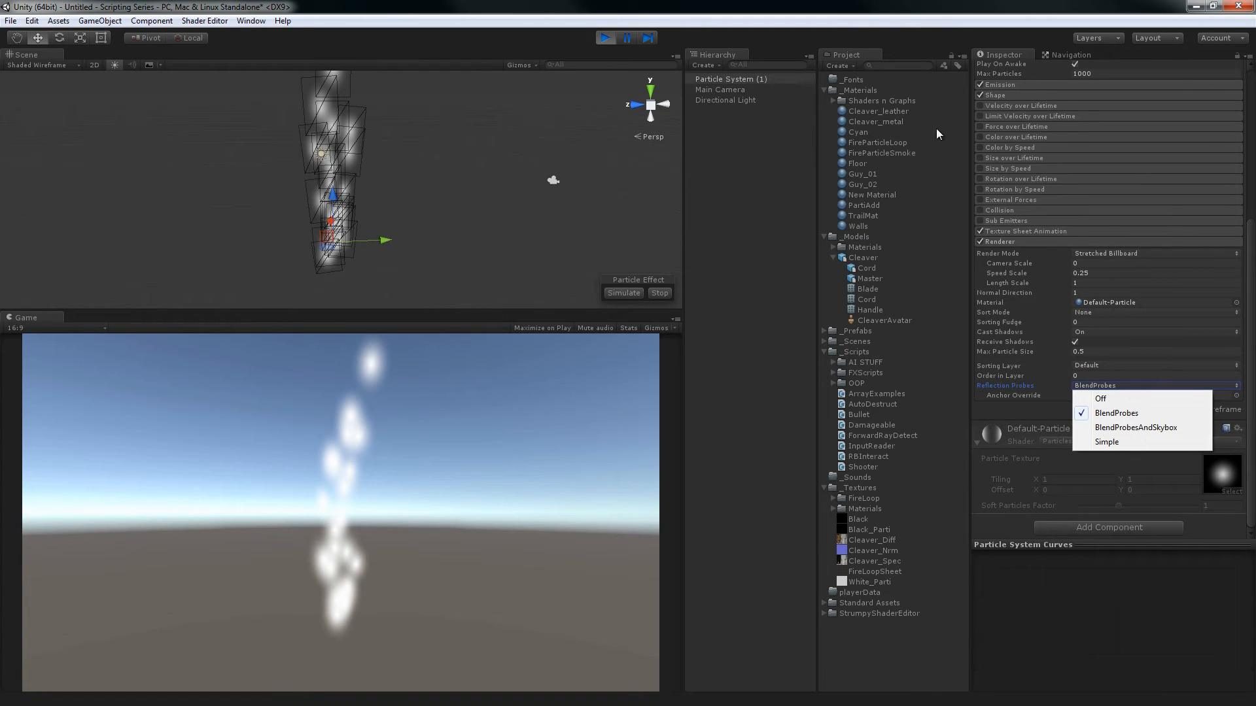
click(920, 29)
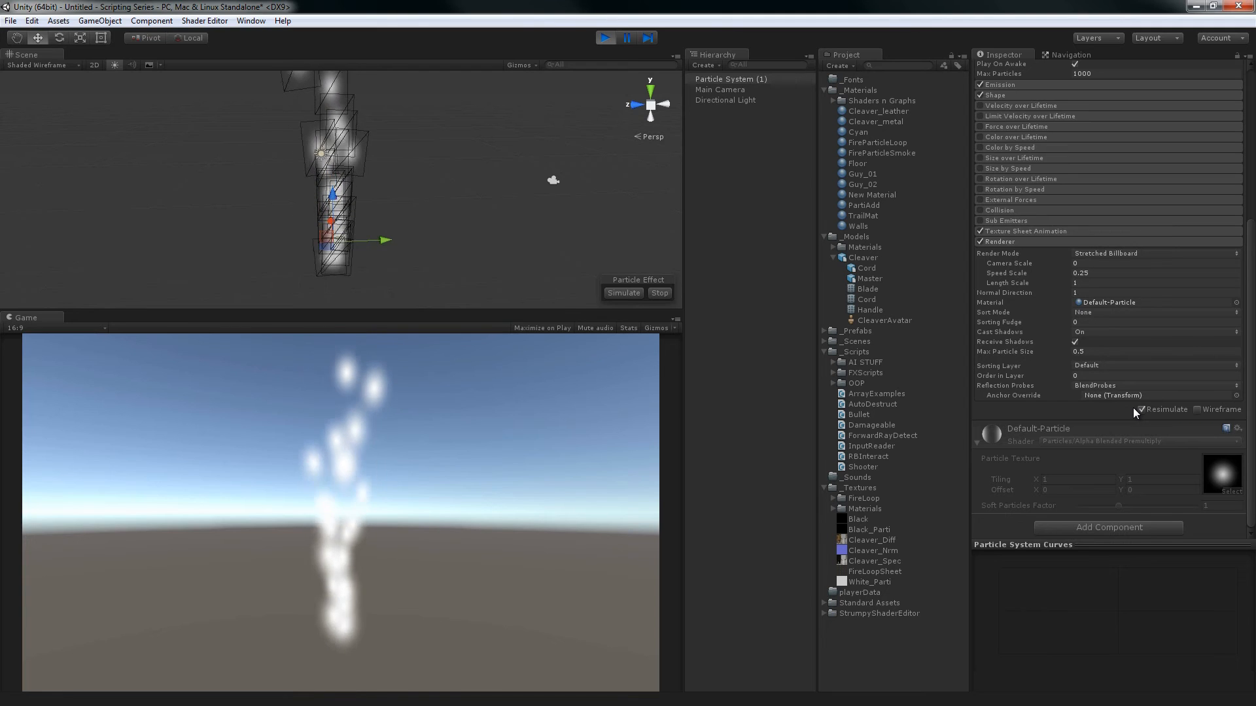
click(1121, 386)
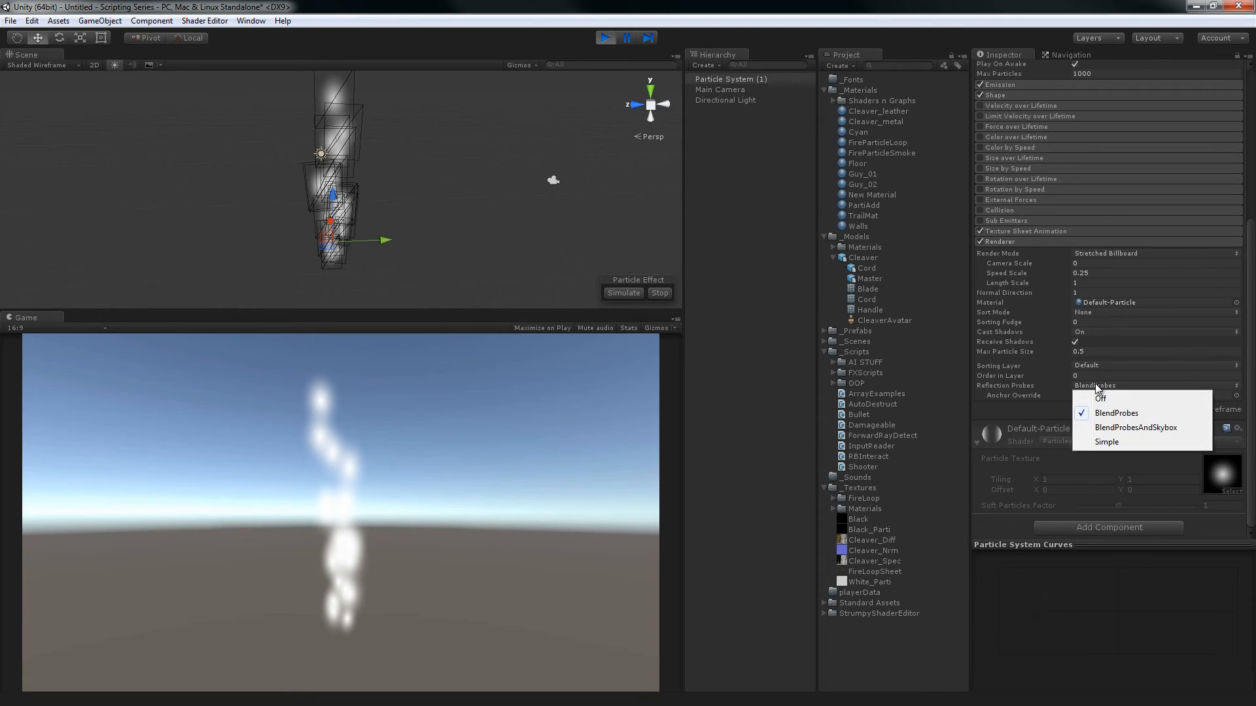
click(1011, 384)
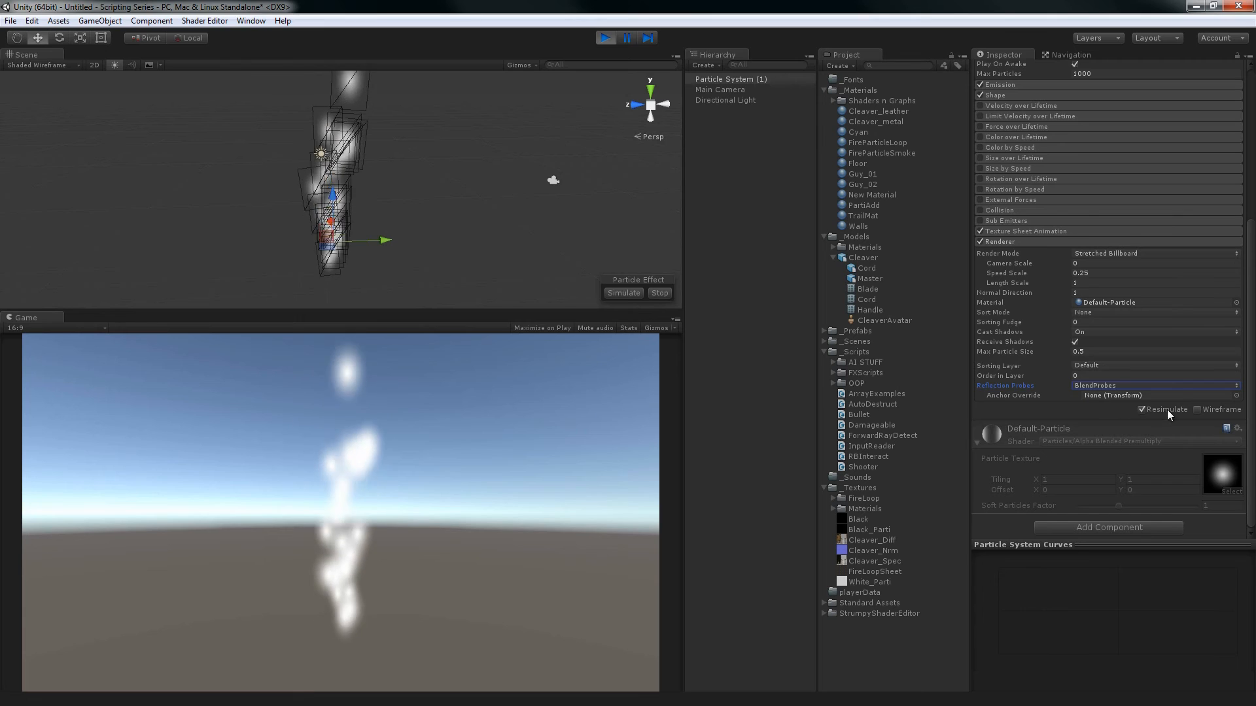
Try the Wireframe display on the Particle System in the scene view and turn it off again
click(1195, 410)
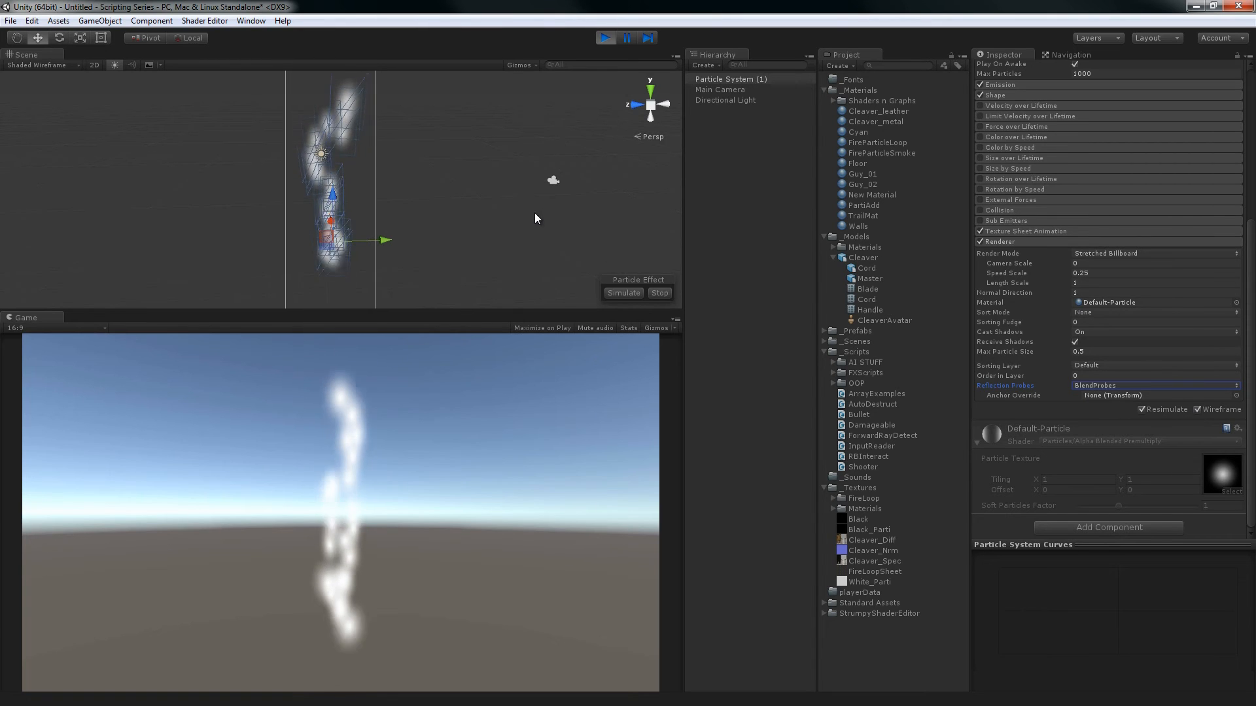
alt+drag(507, 200, 340, 131)
click(750, 271)
alt+drag(620, 229, 392, 77)
click(751, 80)
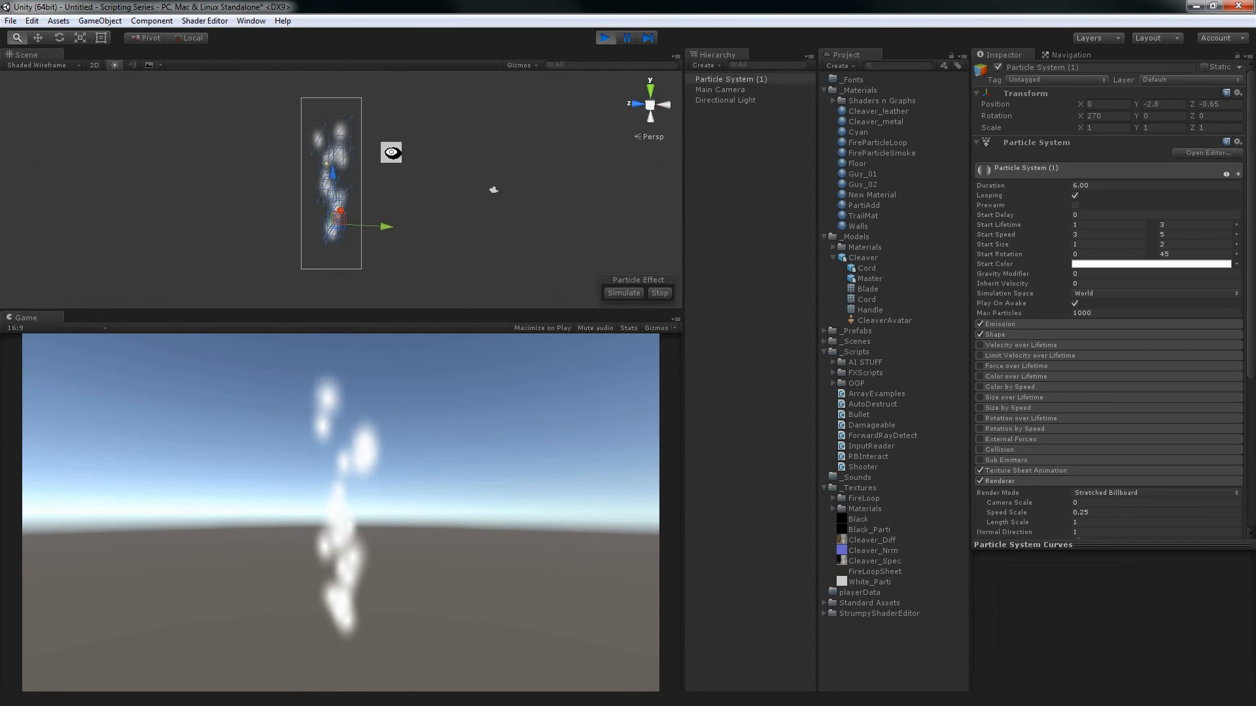
scroll(1129, 390, down, 7)
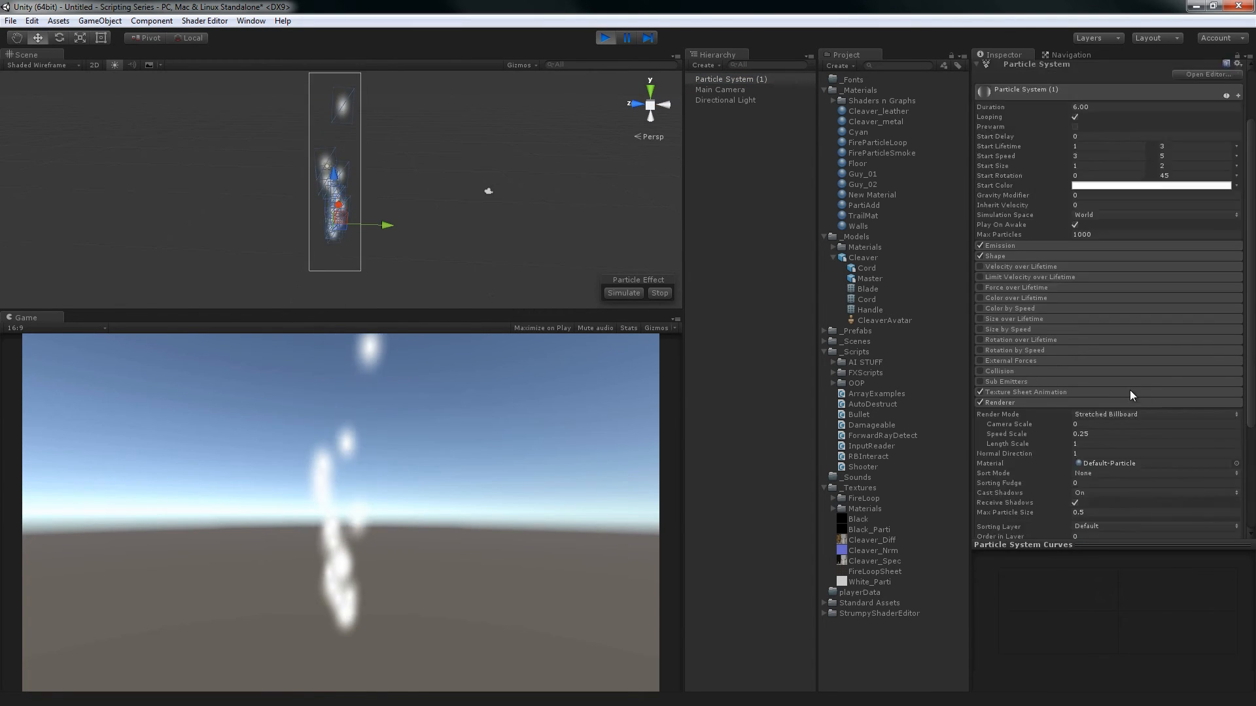
click(1198, 410)
click(1174, 407)
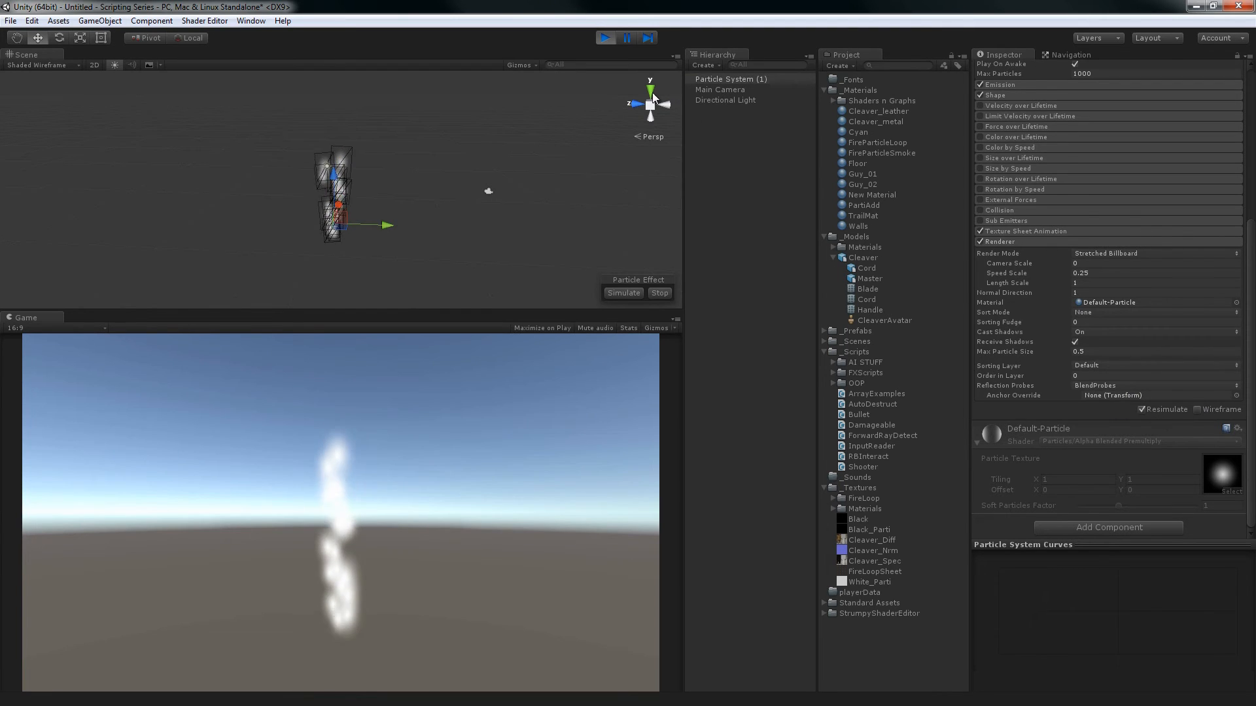
Exit play mode and turn on the Wireframe display for the original Particle System, inspecting it in the scene view
click(607, 40)
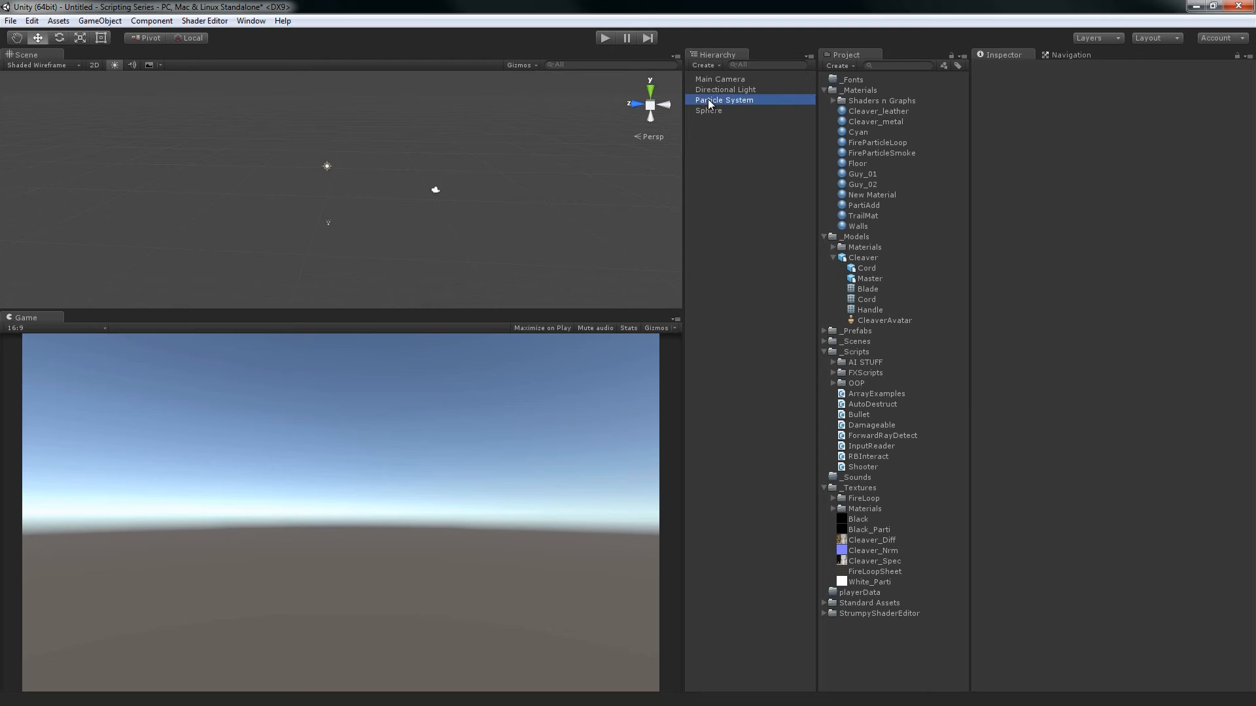
click(707, 99)
scroll(1159, 400, down, 7)
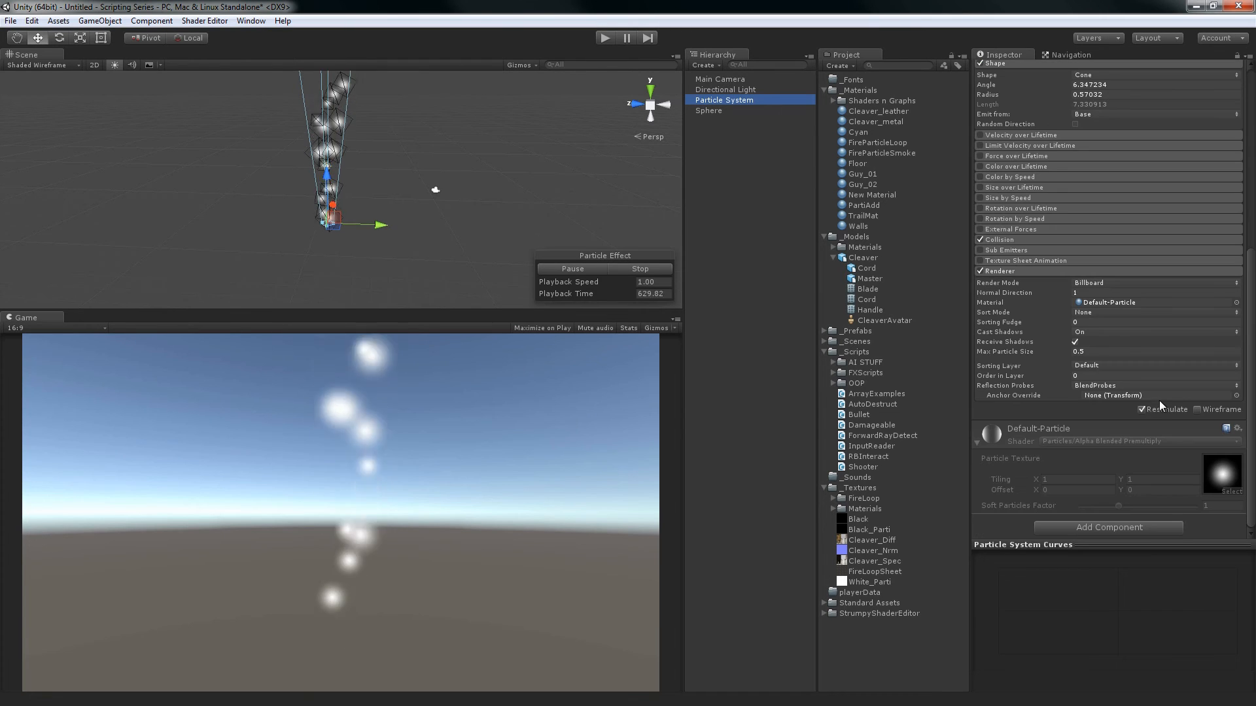
click(1197, 409)
alt+drag(414, 218, 719, 225)
scroll(396, 257, down, 4)
alt+right_drag(506, 176, 481, 189)
alt+drag(480, 190, 582, 208)
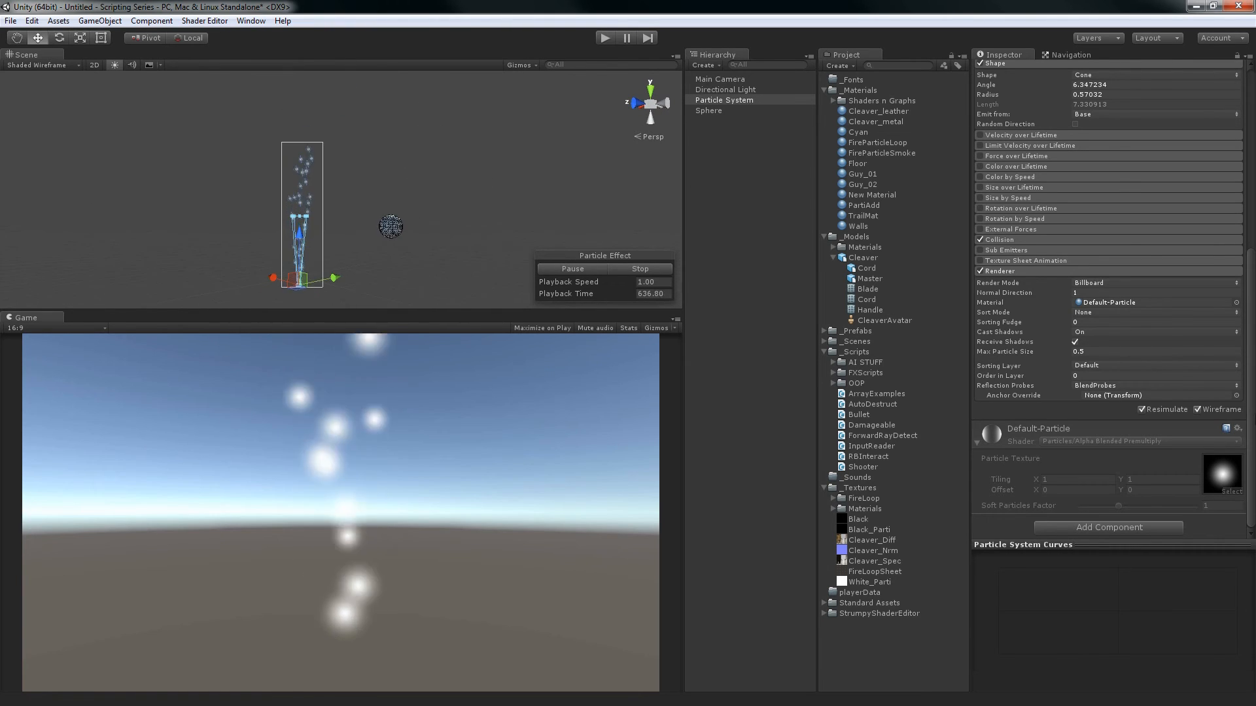
Turn off Resimulate for the Particle System, and deselect and reselect it to check its playback
click(1151, 409)
click(728, 254)
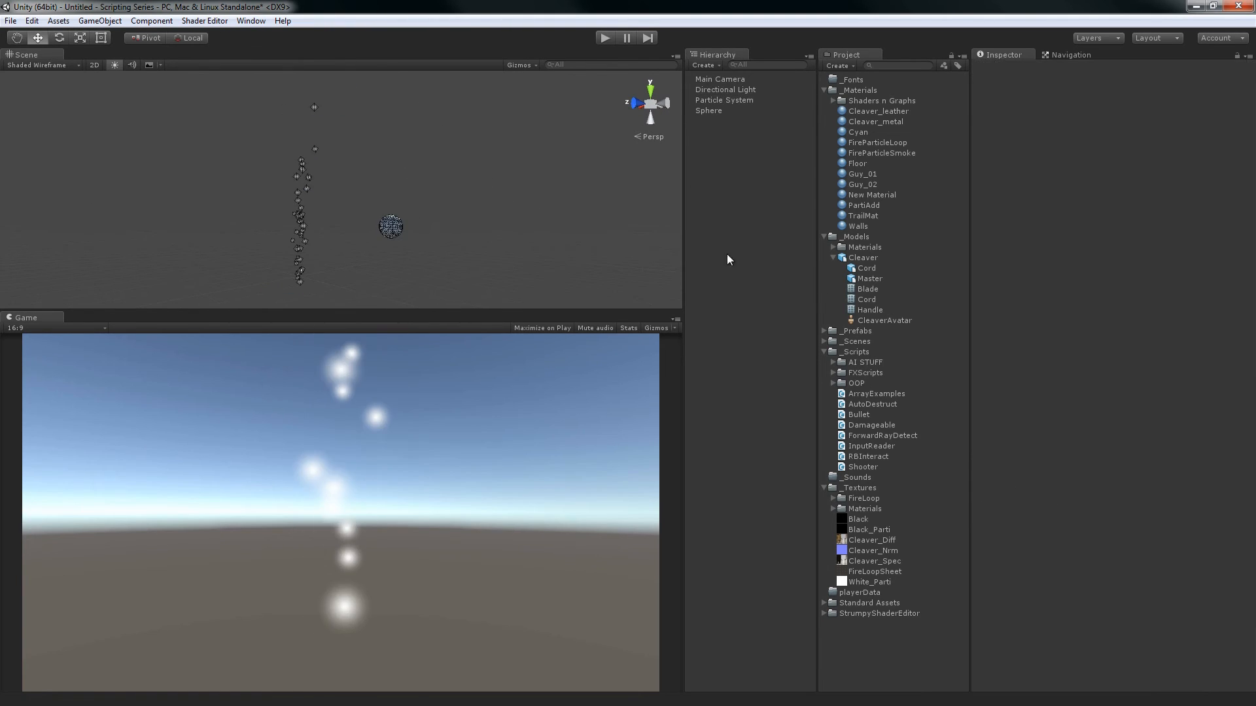
click(723, 101)
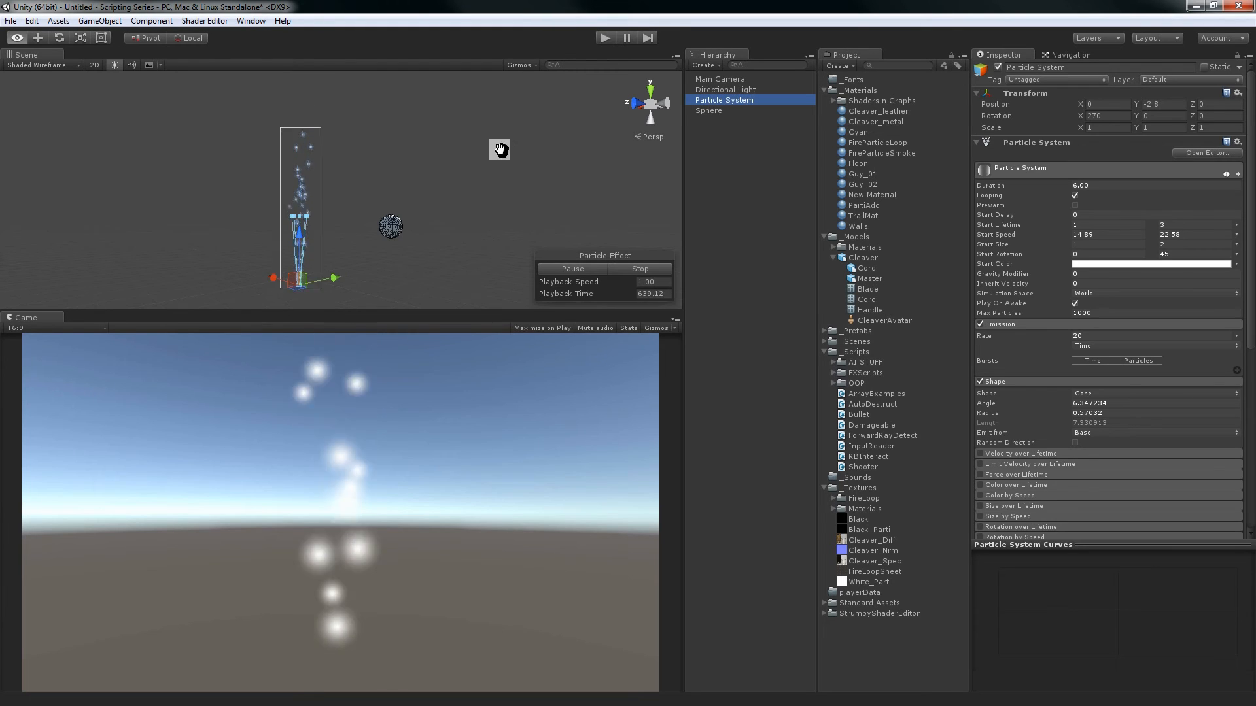
scroll(1201, 404, down, 10)
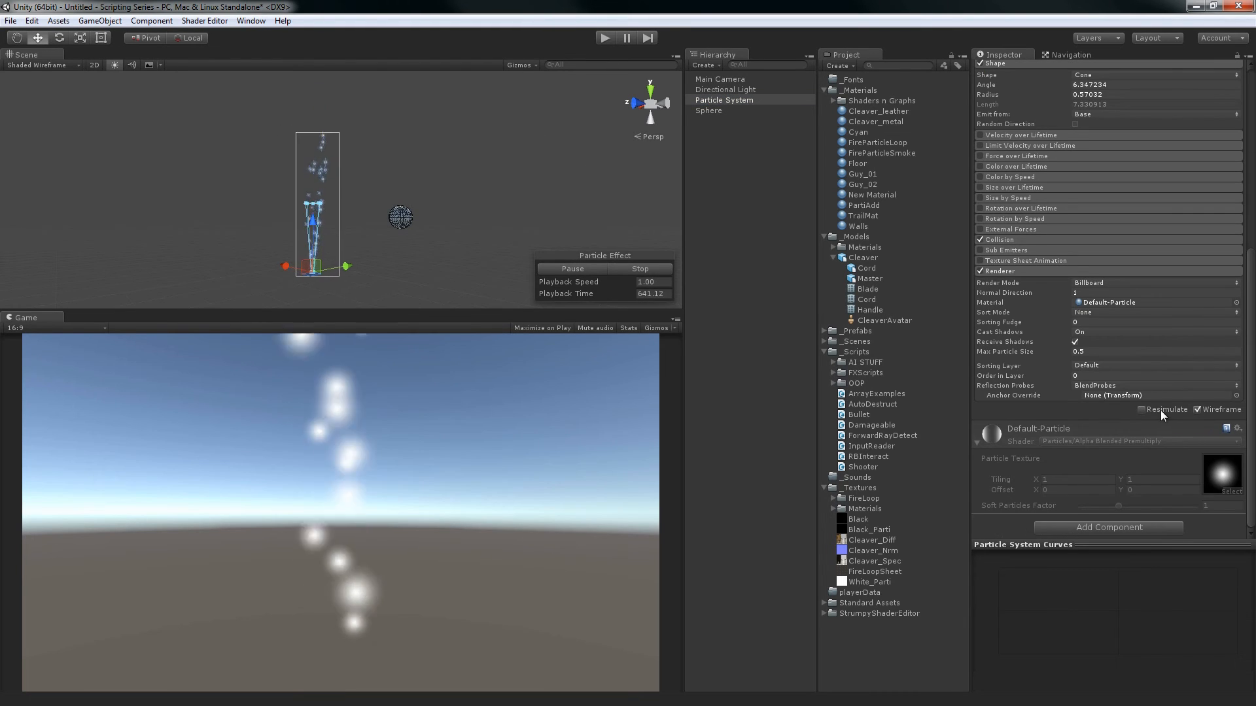
Turn Resimulate back on for the Particle System, and deselect and reselect it to compare the playback
click(753, 256)
click(724, 100)
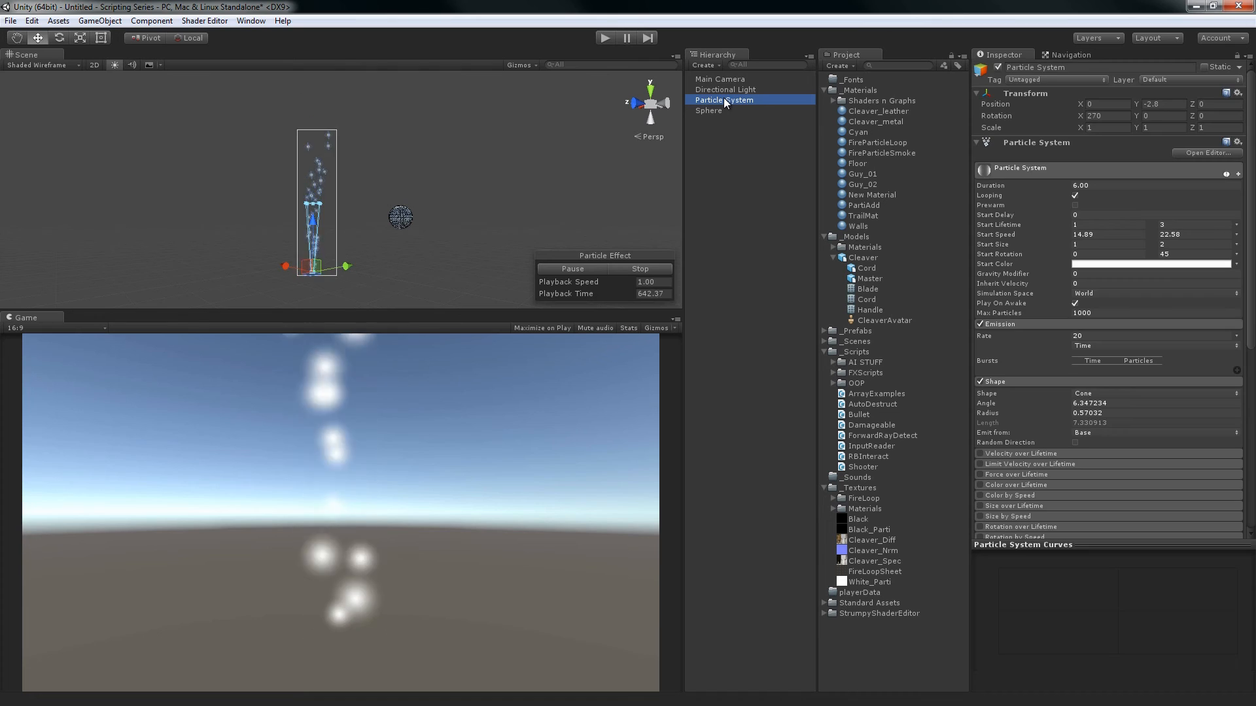
scroll(1211, 409, down, 10)
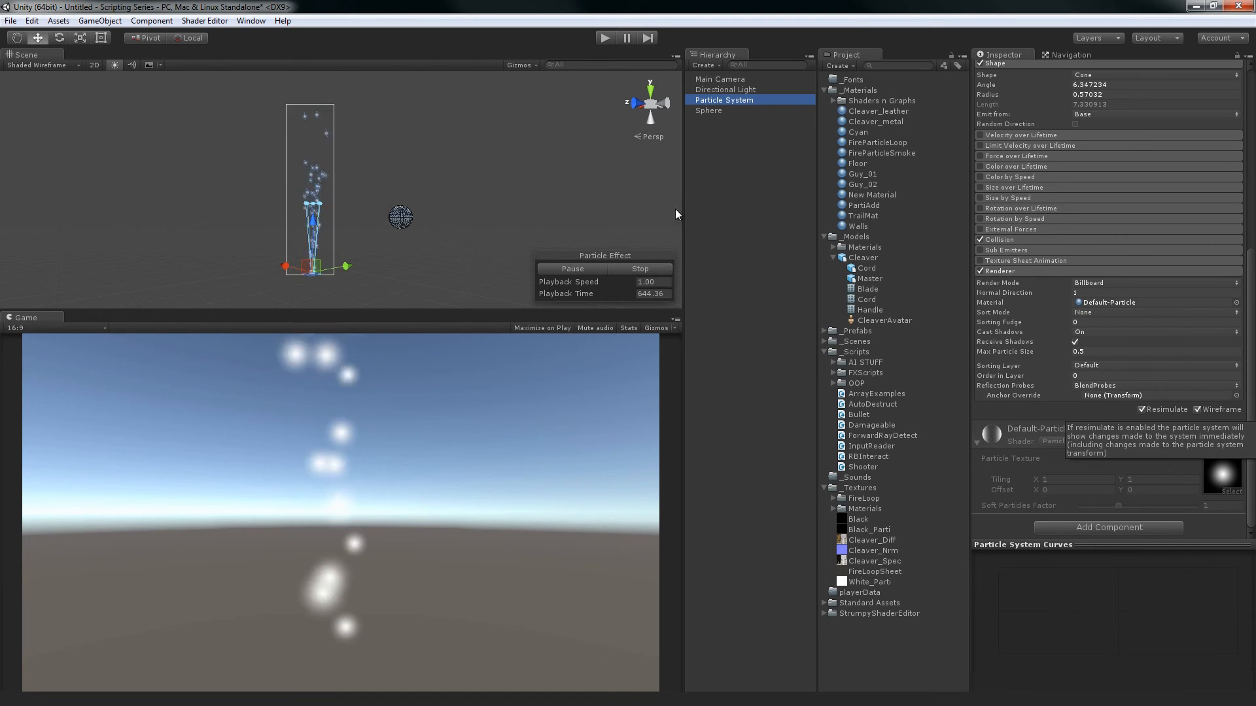
click(658, 234)
click(729, 100)
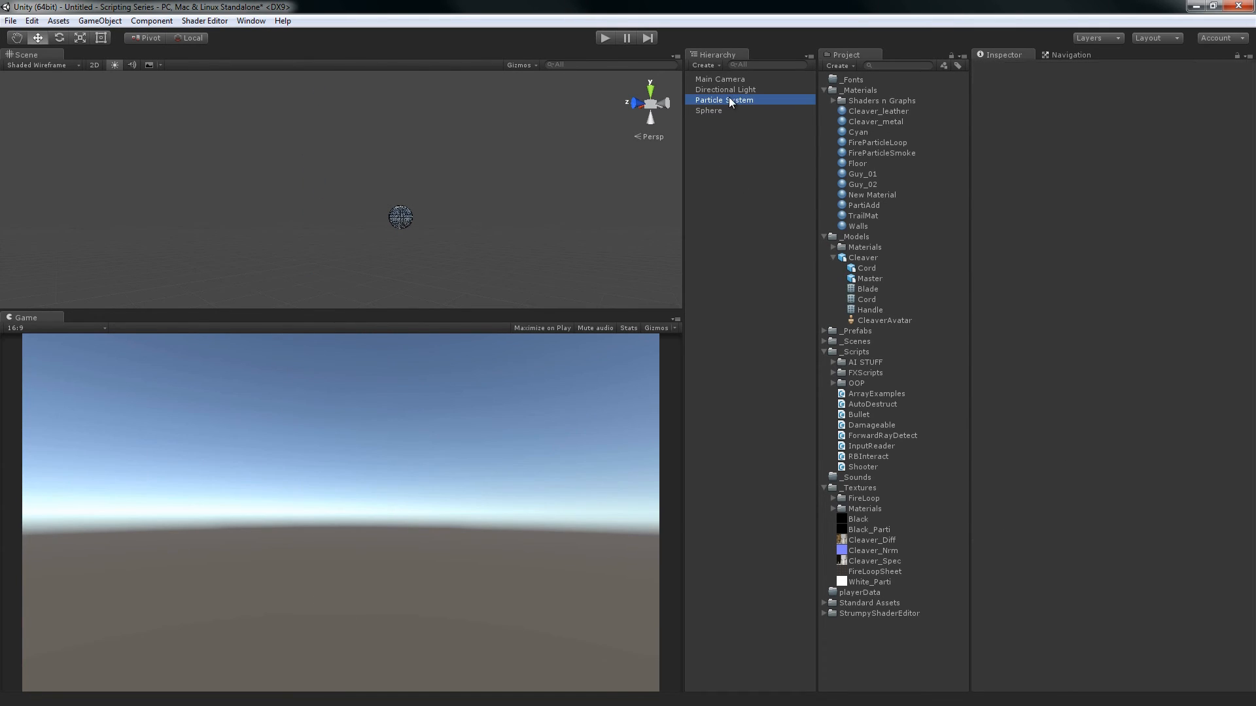
scroll(1200, 433, down, 5)
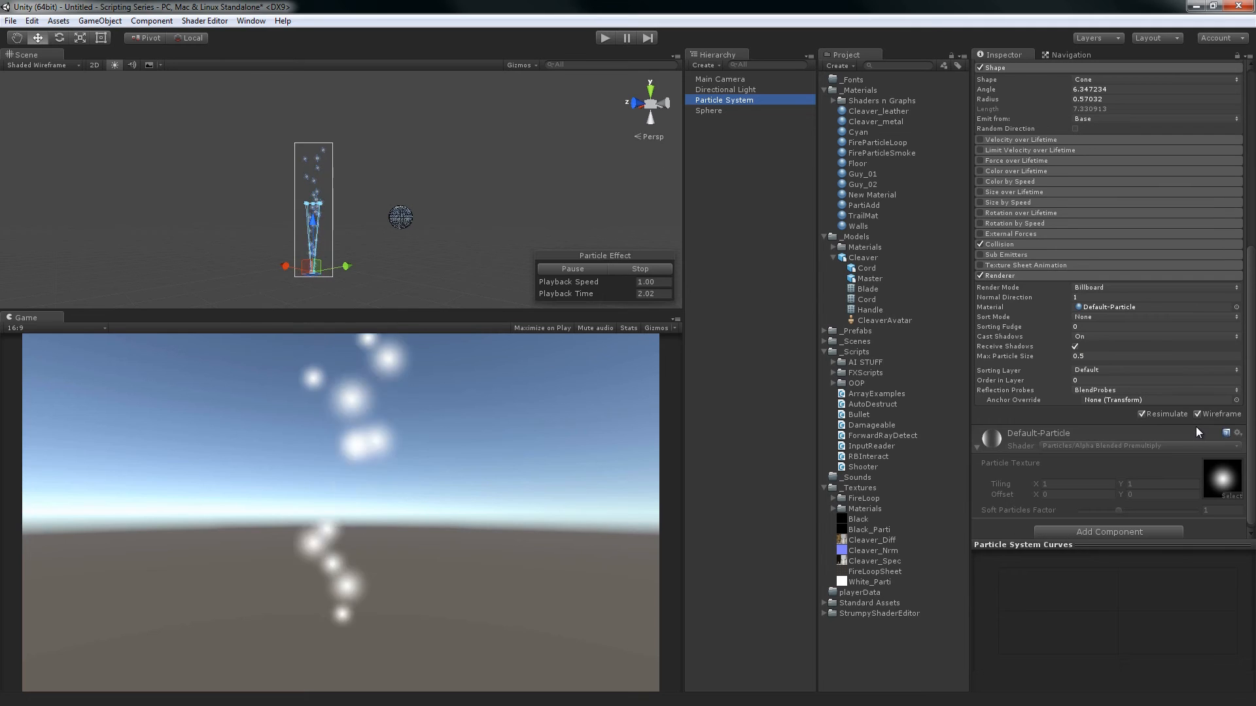
Reselect the Particle System repeatedly to test how its simulation restarts, switching Resimulate off and on again
click(767, 255)
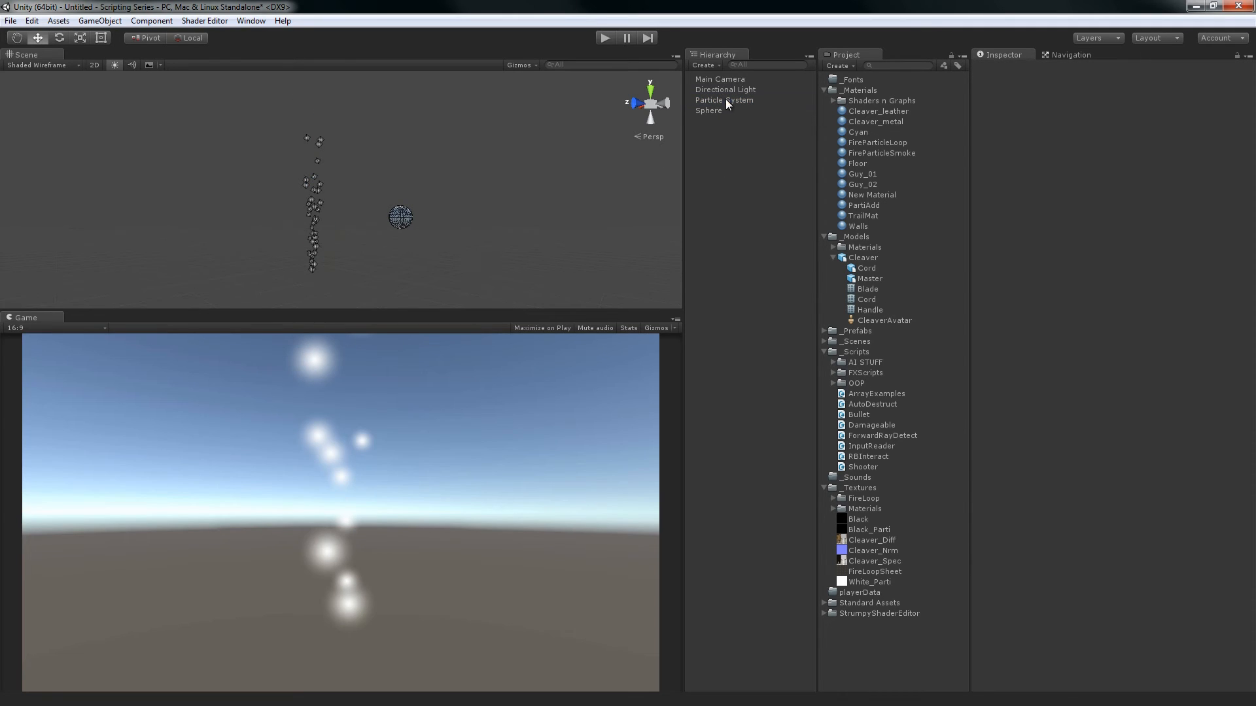
click(724, 99)
click(706, 213)
click(714, 101)
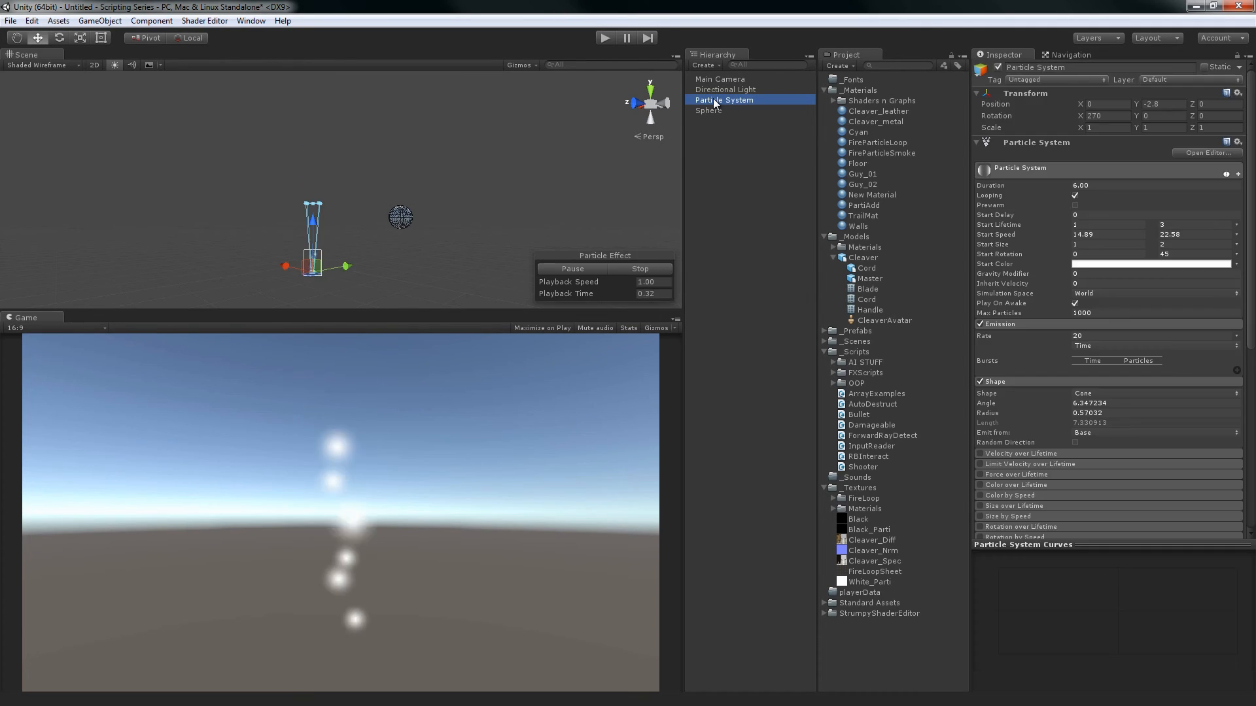
scroll(1172, 356, down, 5)
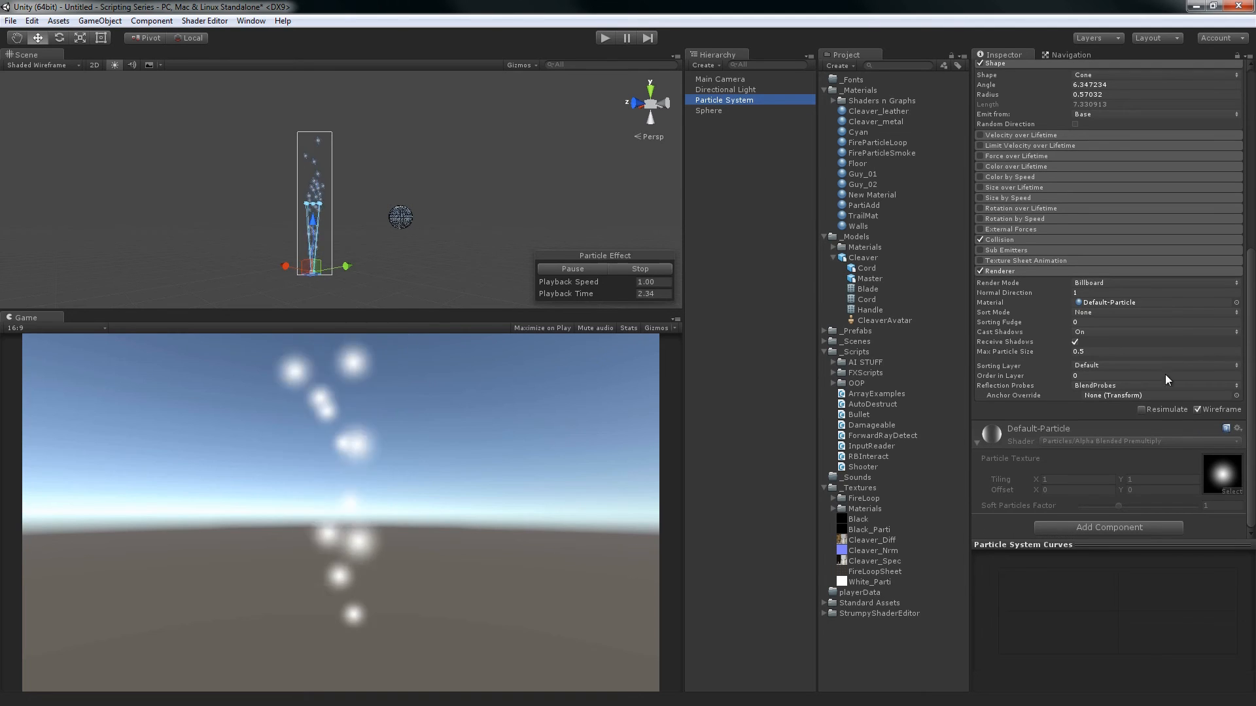
click(1153, 410)
scroll(1114, 330, up, 5)
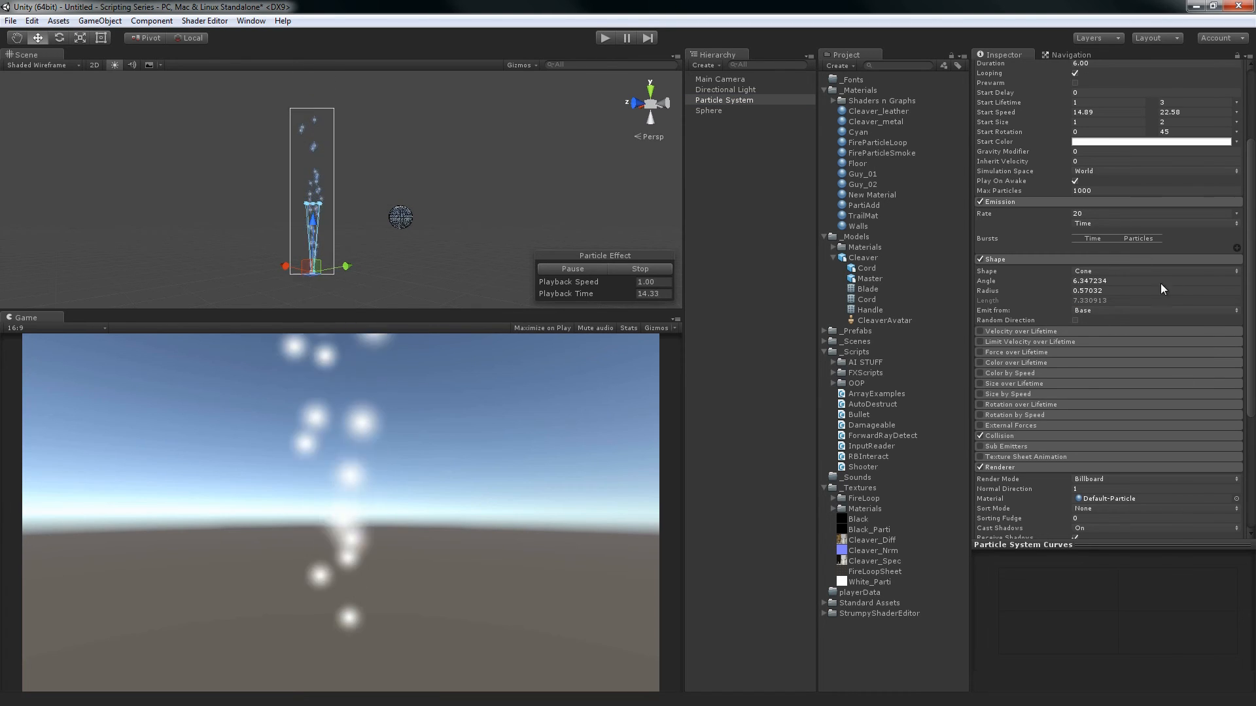
scroll(1136, 376, down, 5)
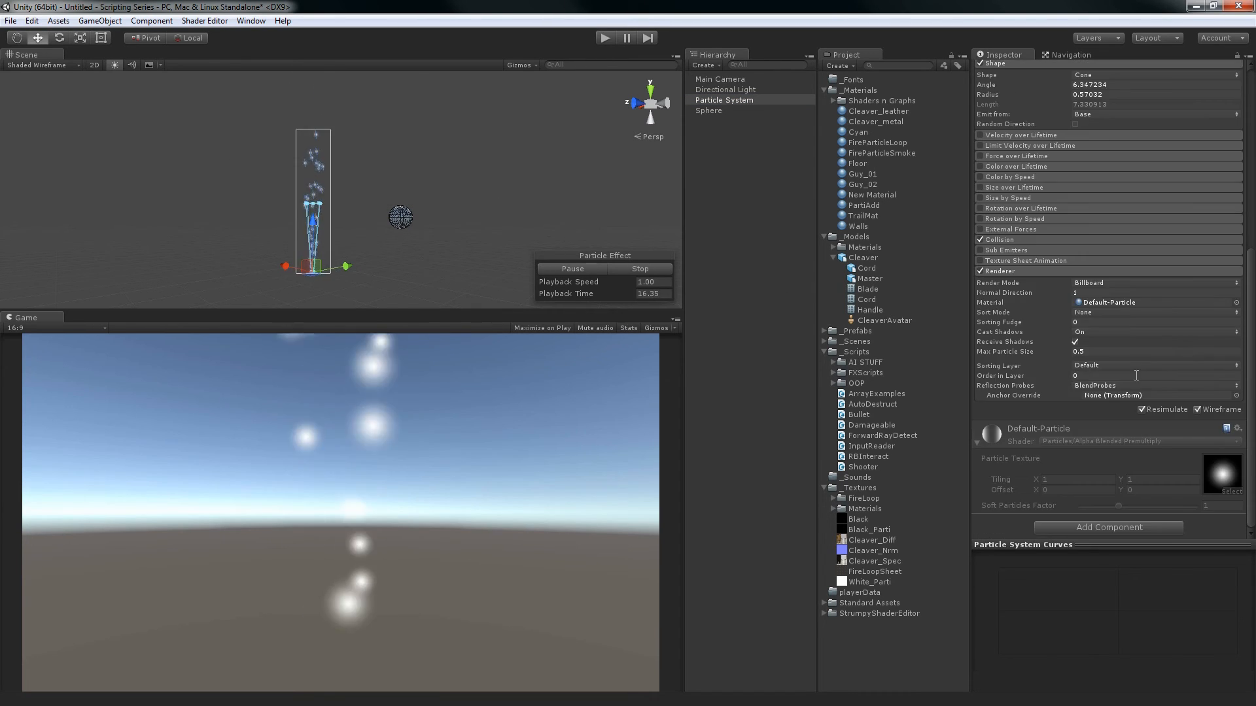
Stop and restart the Particle System's simulation in the scene, turn off its Wireframe display, and deselect it
click(633, 268)
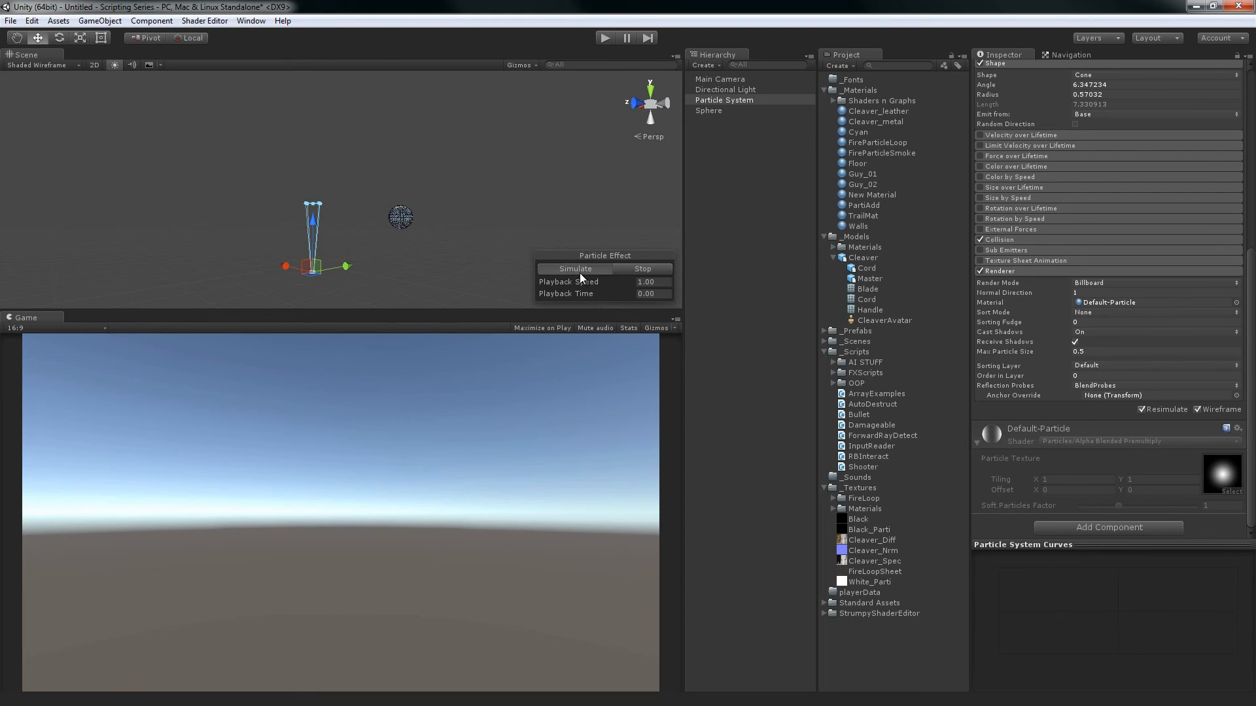
click(580, 273)
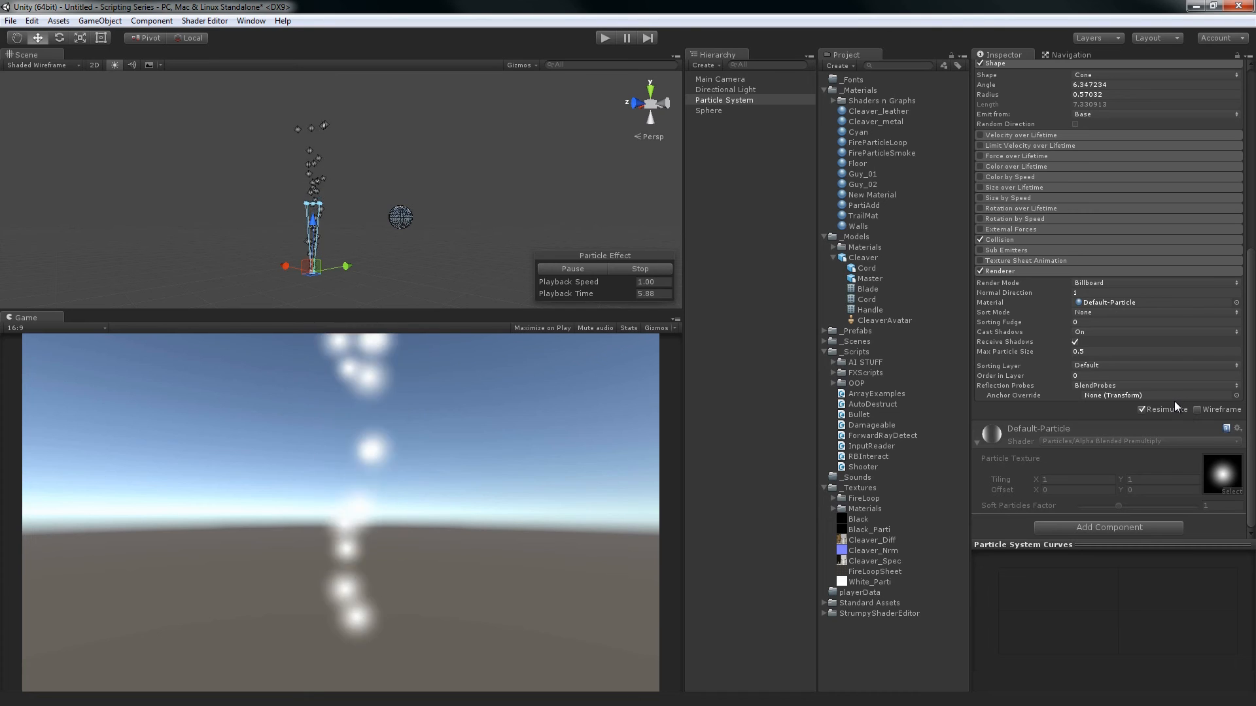
scroll(1134, 395, up, 8)
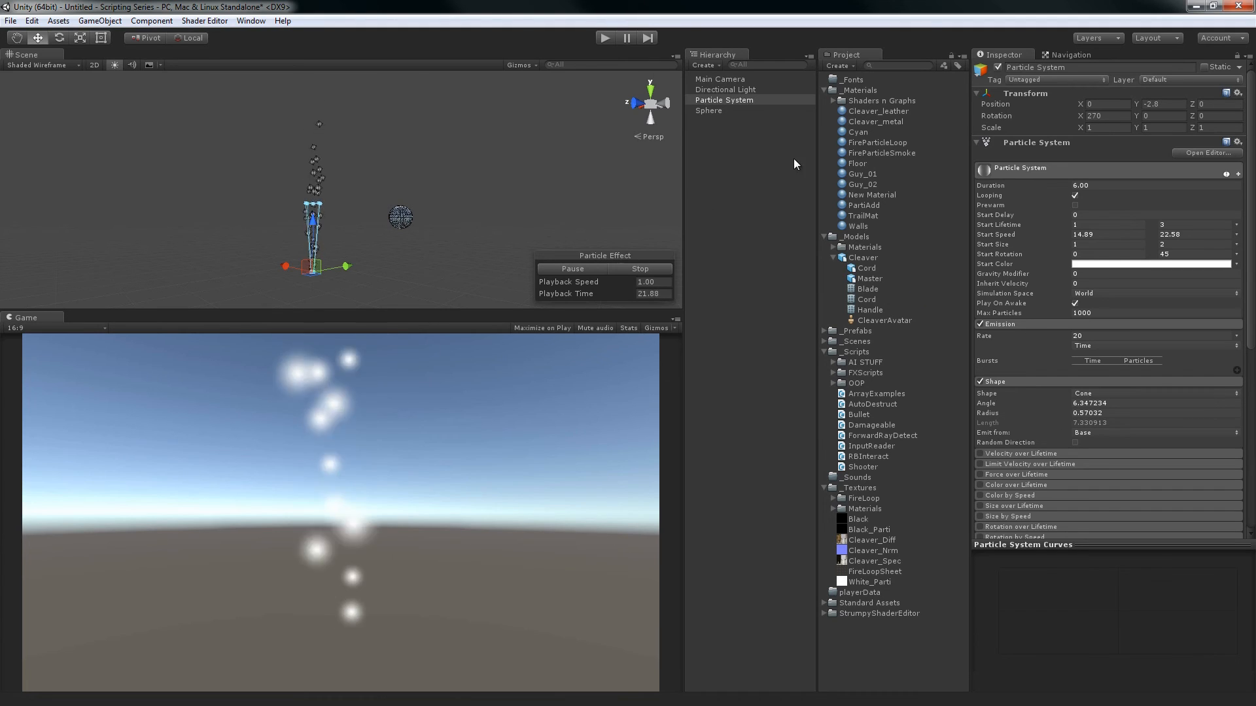
click(726, 176)
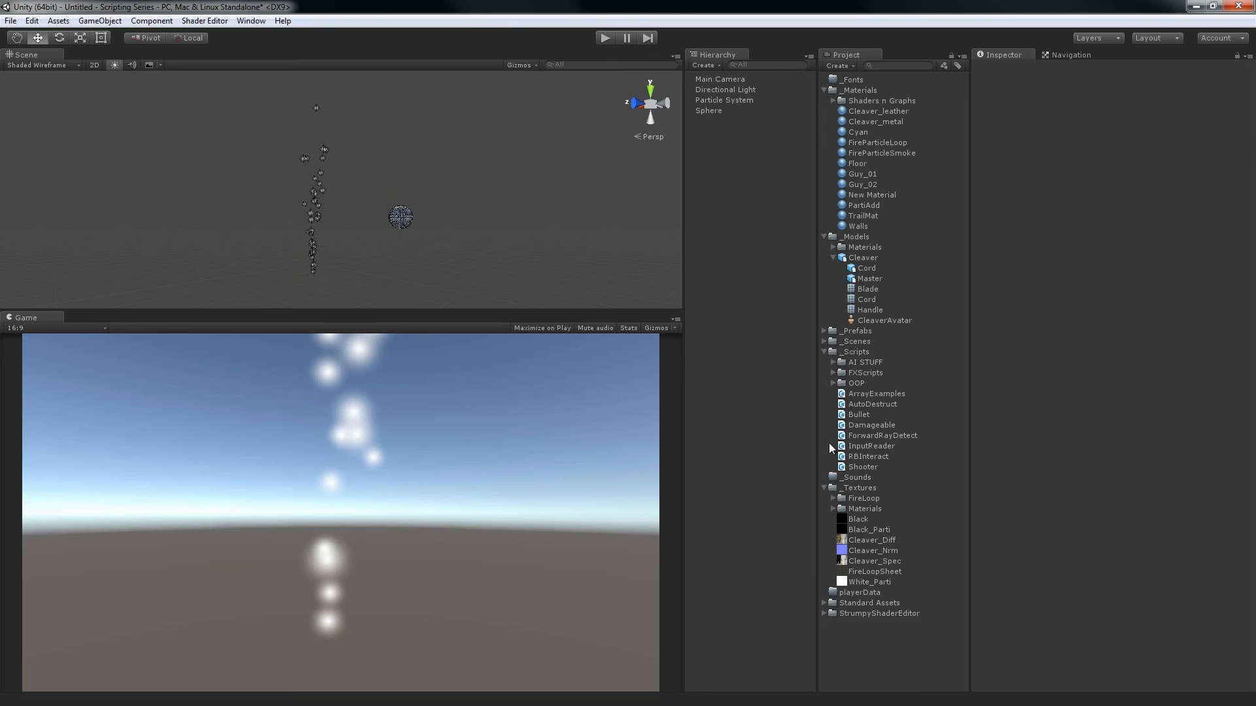
Open the FX Tests scene from the _Scenes folder without saving the changes to the Untitled scene
click(824, 342)
click(860, 395)
double_click(861, 395)
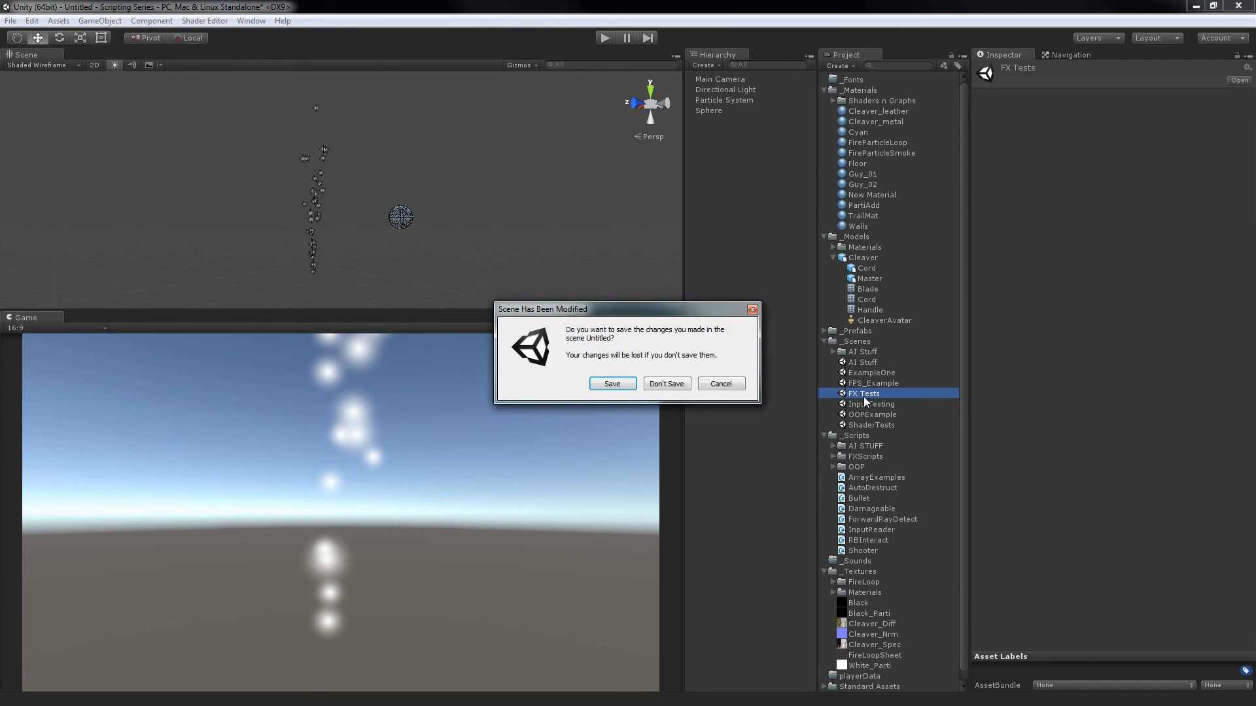
click(656, 385)
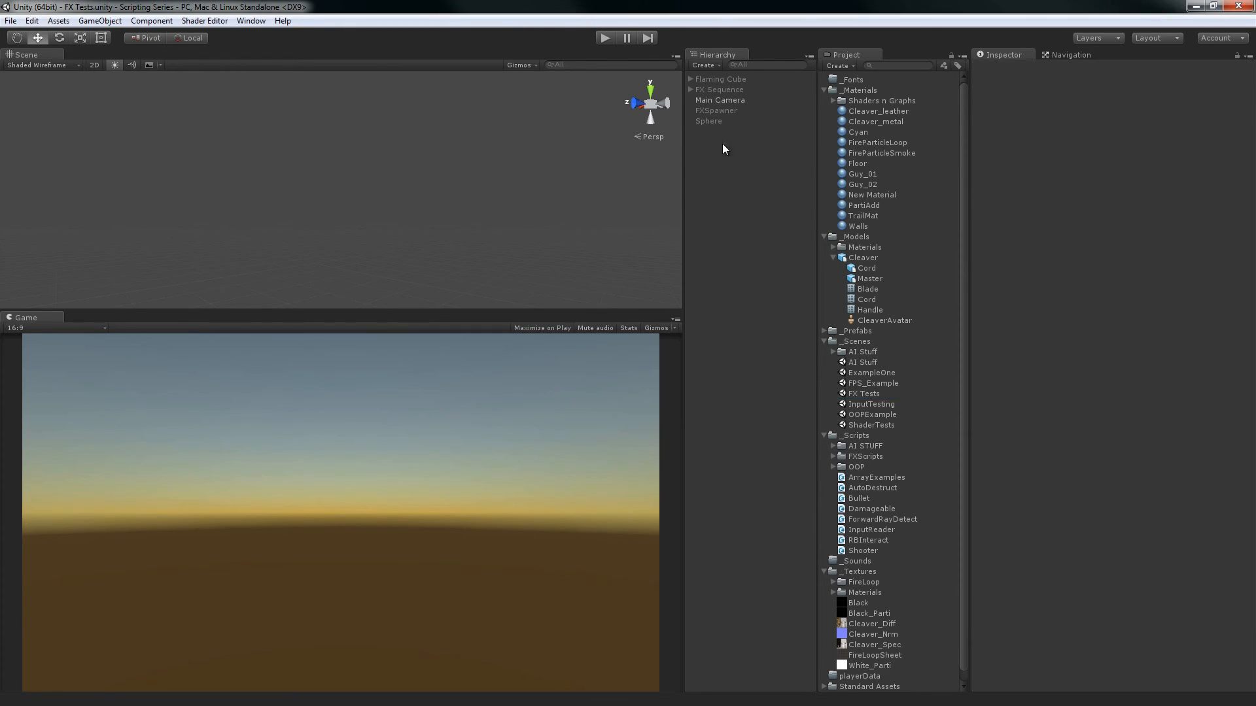
Look over the Sphere and FXSpawner objects, then activate the Flaming Cube and run the scene in play mode
click(713, 121)
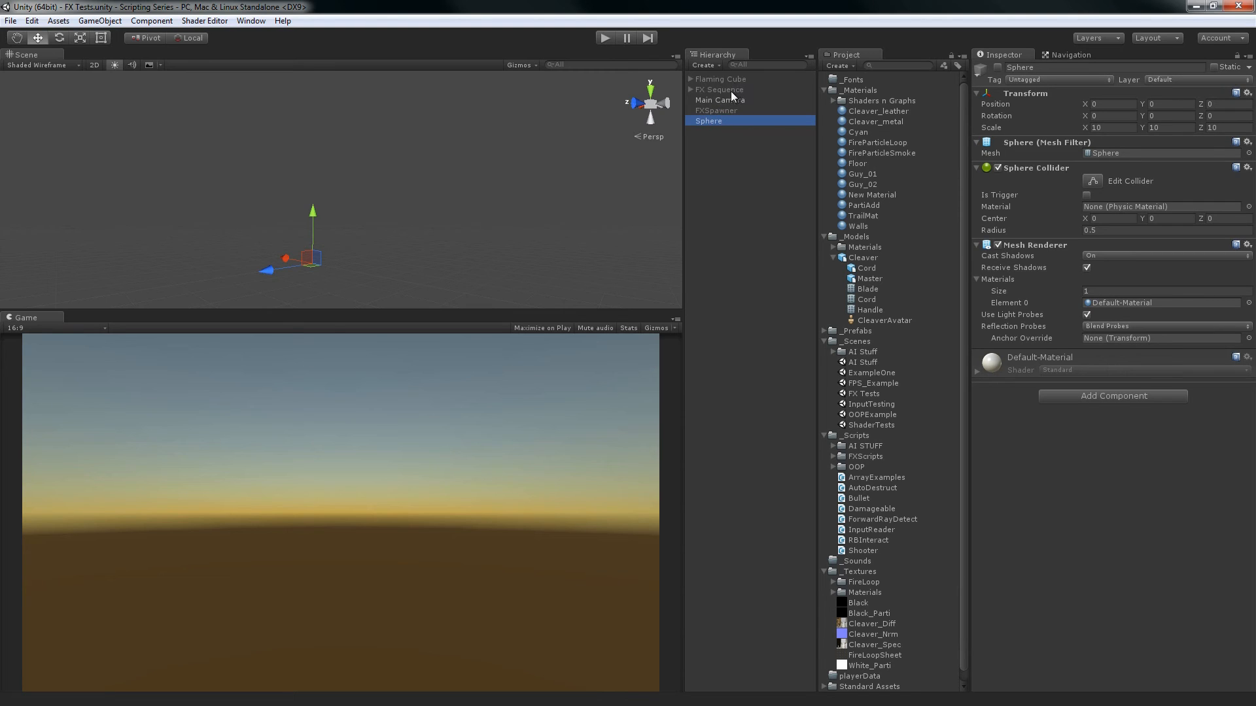
click(712, 110)
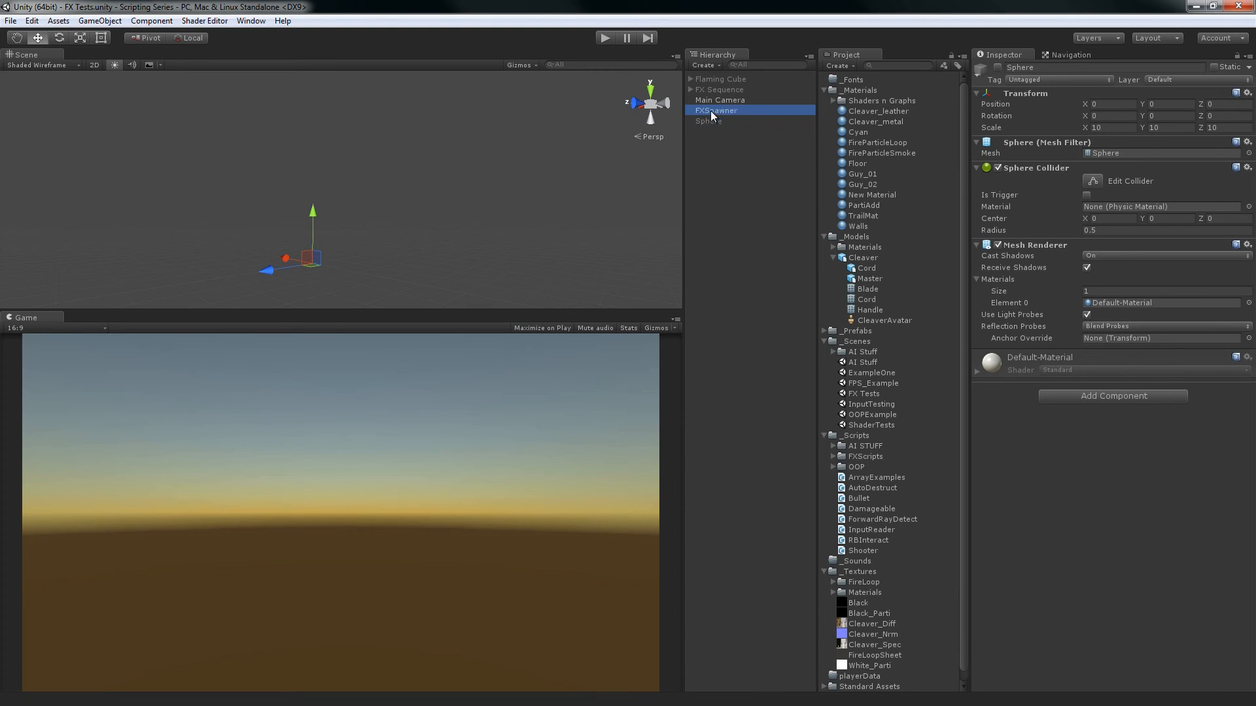
click(723, 79)
click(998, 68)
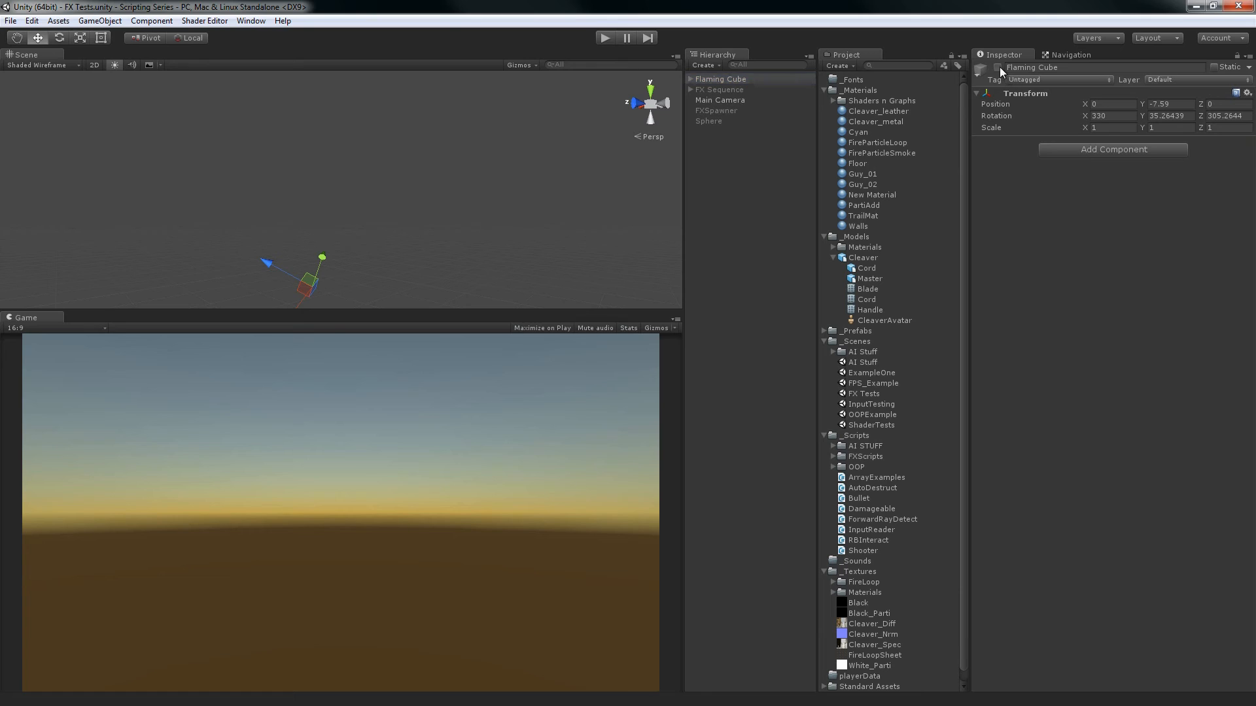
click(610, 39)
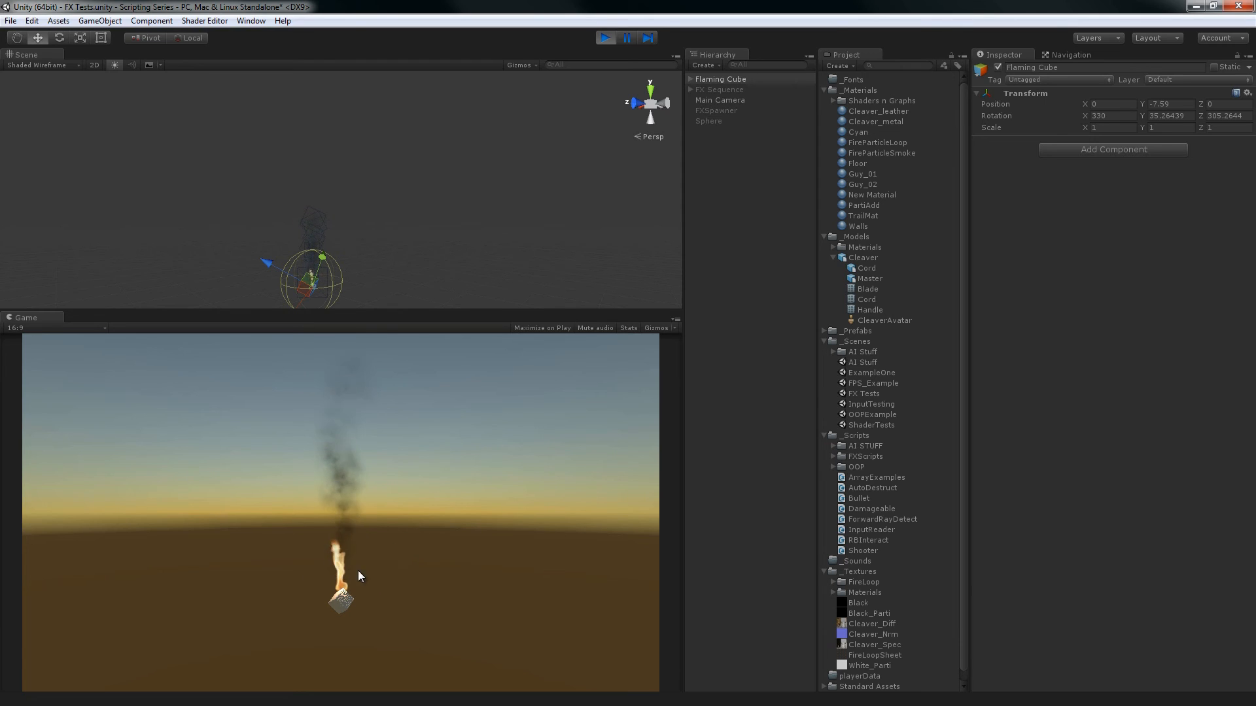
Enlarge the Scene view and inspect the Flaming Cube's fire and smoke particles in it while the scene plays
key(f)
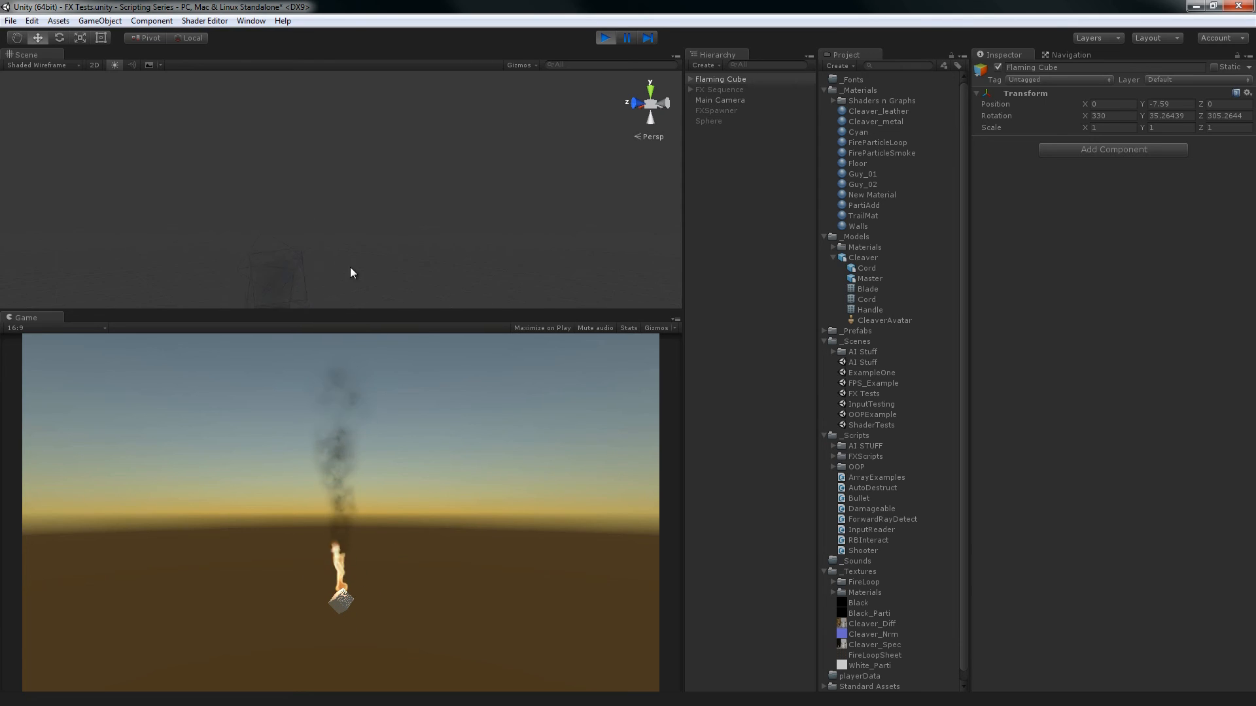
alt+right_drag(436, 101, 556, 602)
click(764, 349)
alt+drag(529, 224, 325, 231)
drag(420, 309, 393, 379)
alt+right_drag(365, 160, 401, 182)
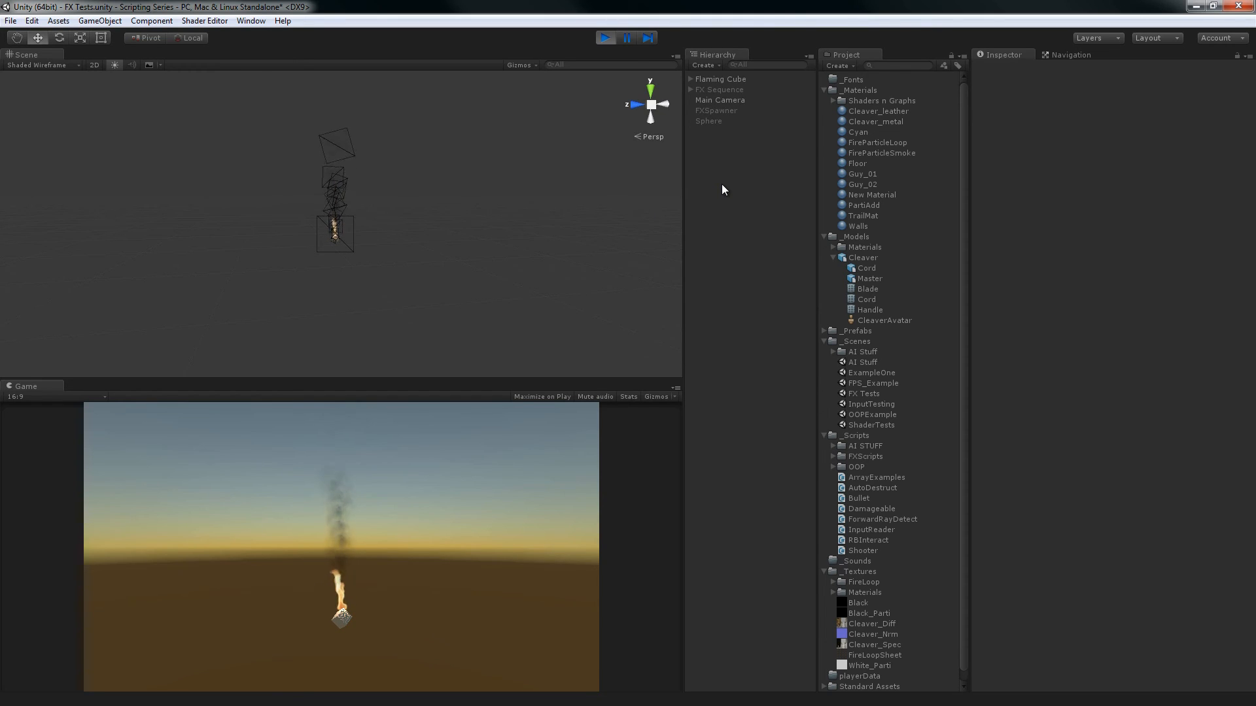
Review the scripts in the FXScripts folder and the FX Sequence object's script settings, and exit play mode
click(832, 457)
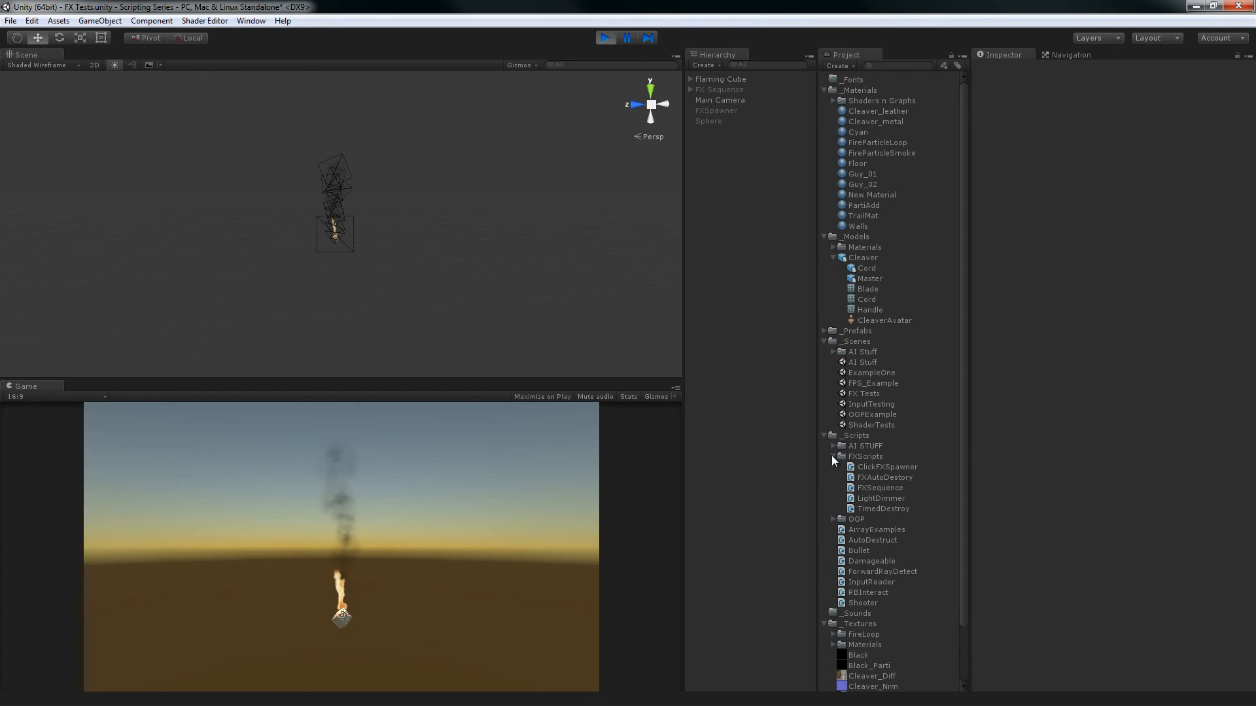
click(832, 457)
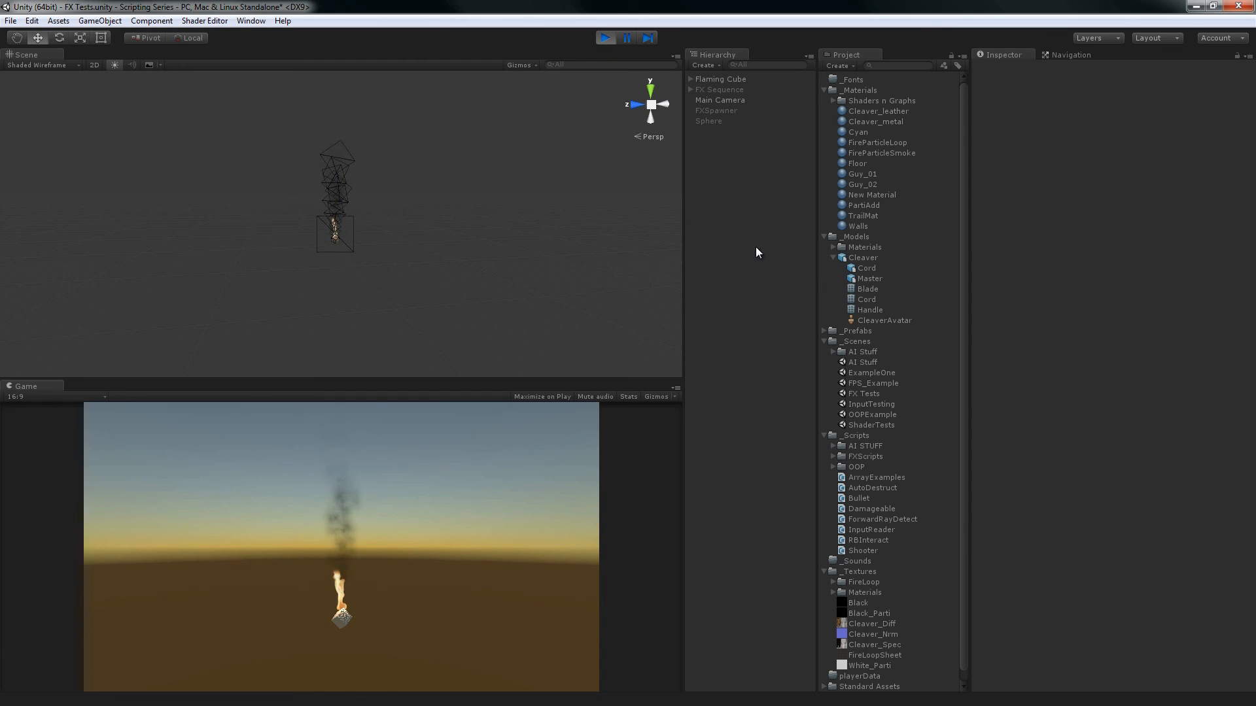
click(728, 91)
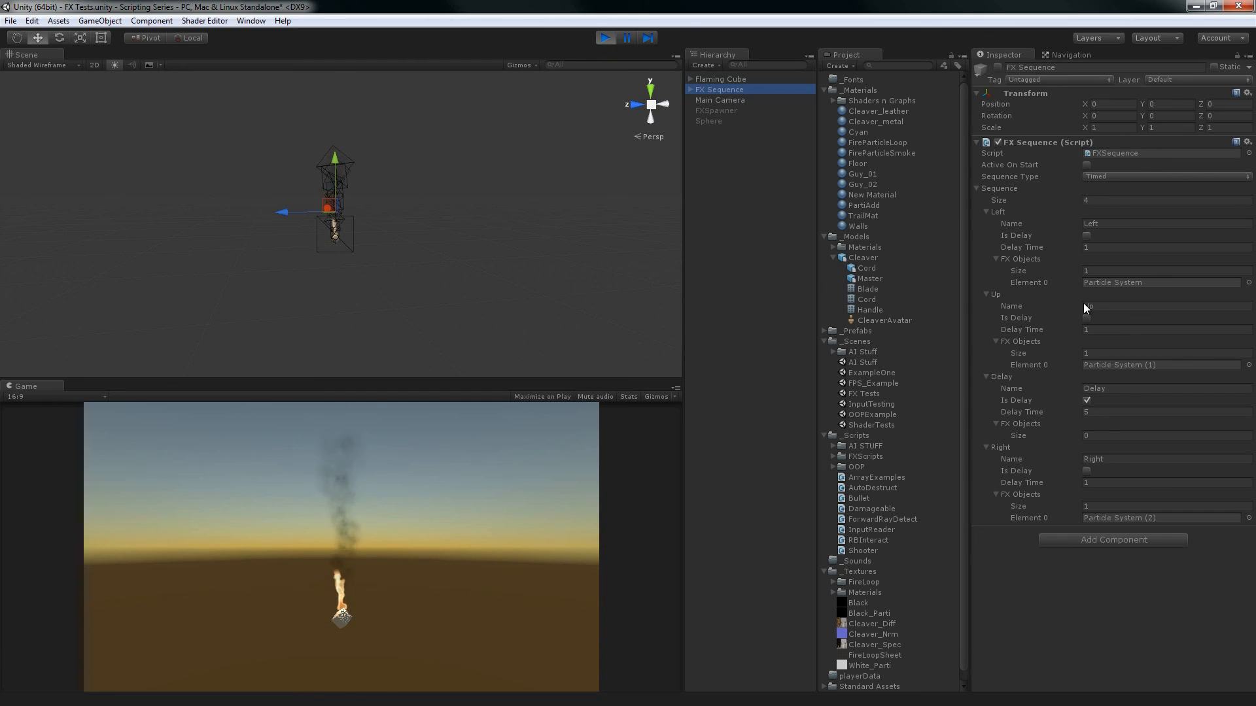
click(757, 151)
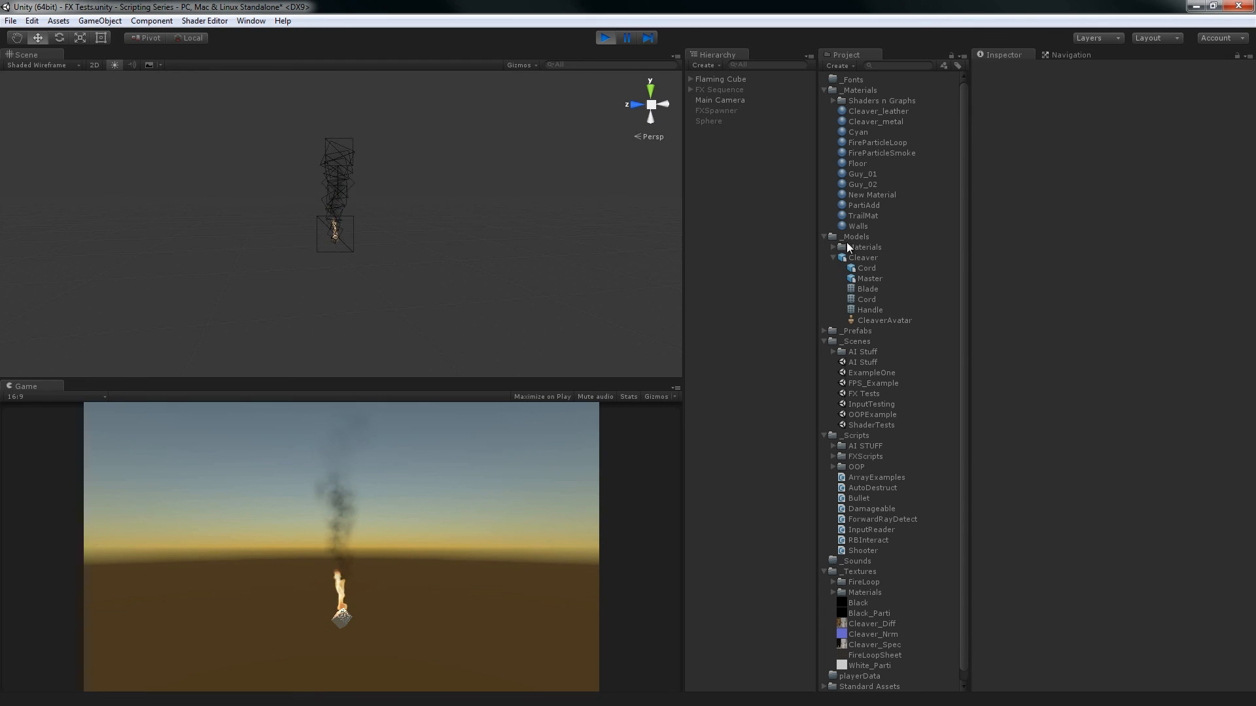
click(609, 39)
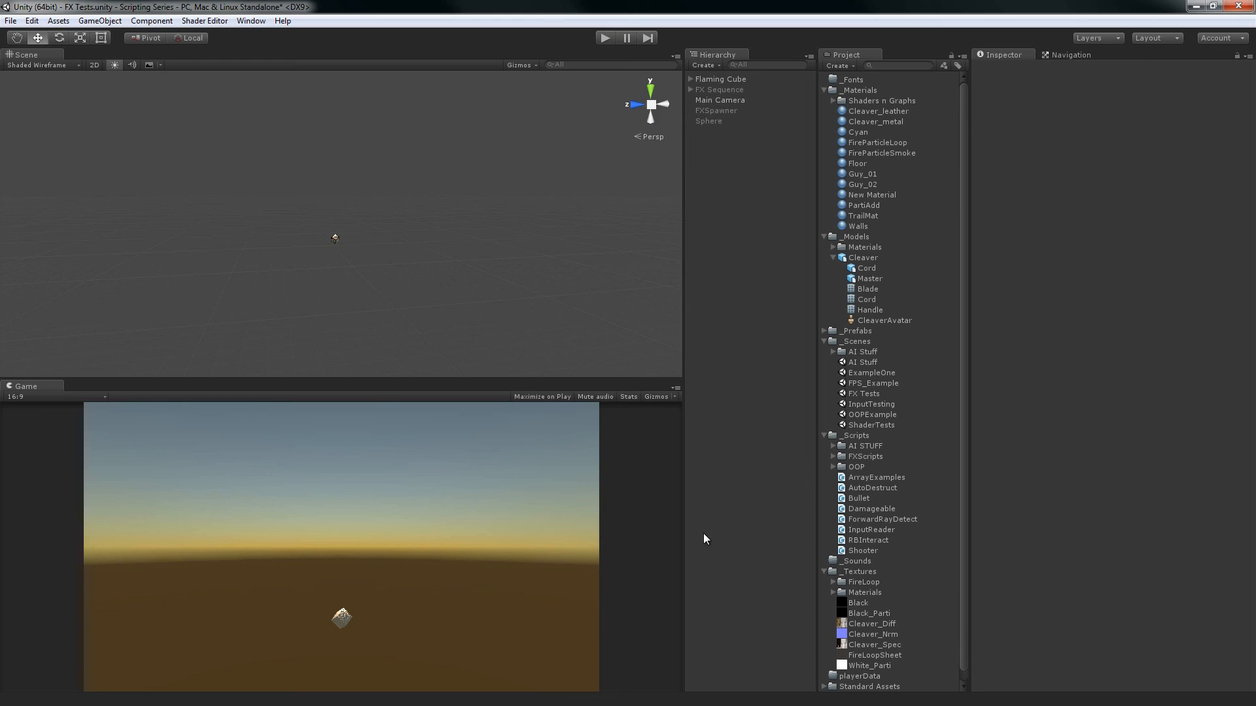